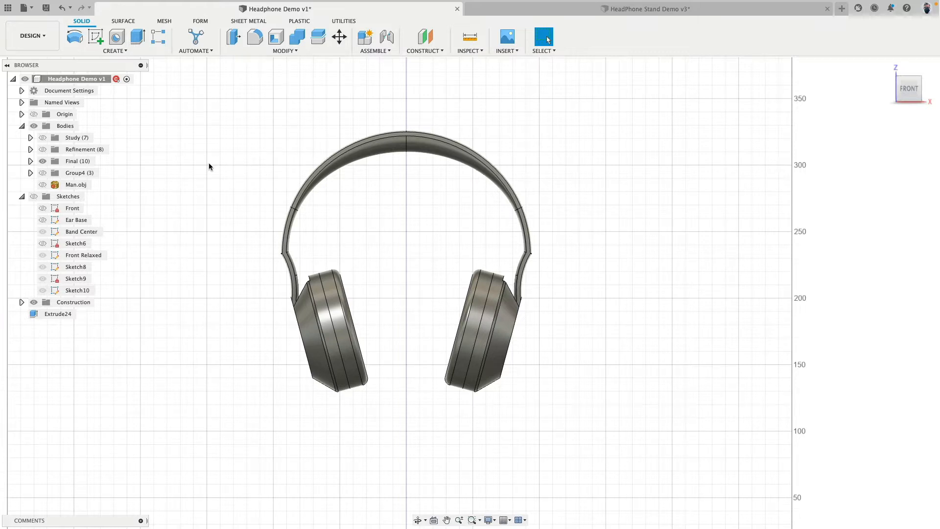
# Hide the Final headphone bodies, show the Man.obj head mesh and examine it from the front
pyautogui.click(42, 161)
pyautogui.click(43, 185)
pyautogui.keyDown('shift'); pyautogui.moveTo(196, 207); pyautogui.dragTo(269, 238, button='middle'); pyautogui.keyUp('shift')
pyautogui.scroll(-5, 244, 244)
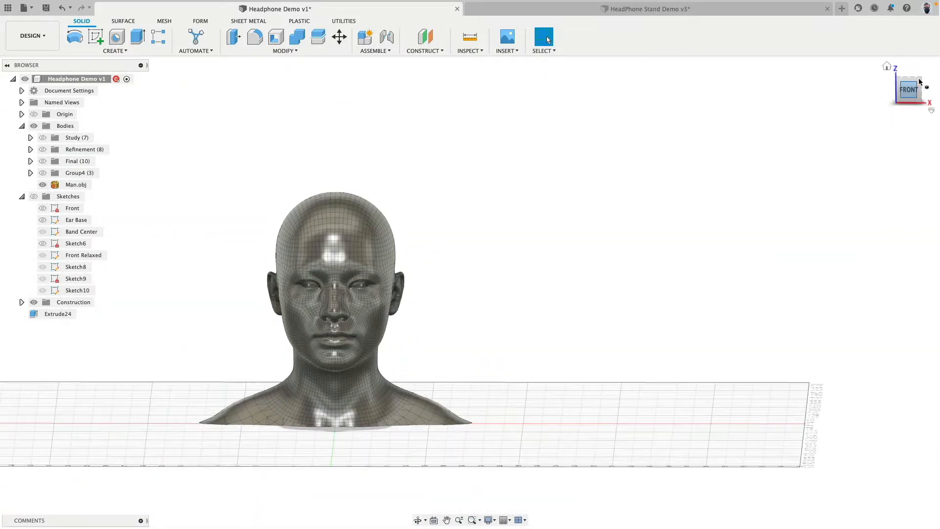
pyautogui.click(909, 89)
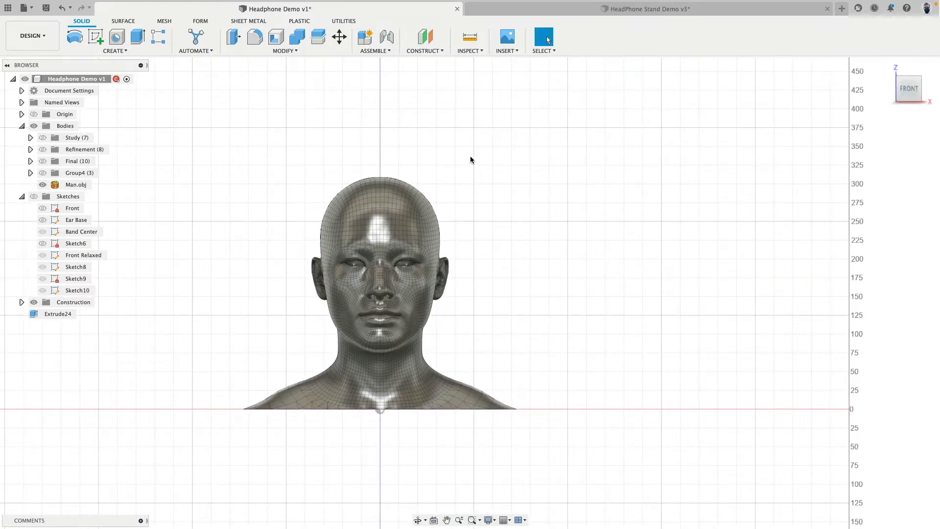
pyautogui.scroll(5, 461, 166)
pyautogui.moveTo(461, 166); pyautogui.dragTo(579, 90, button='middle')
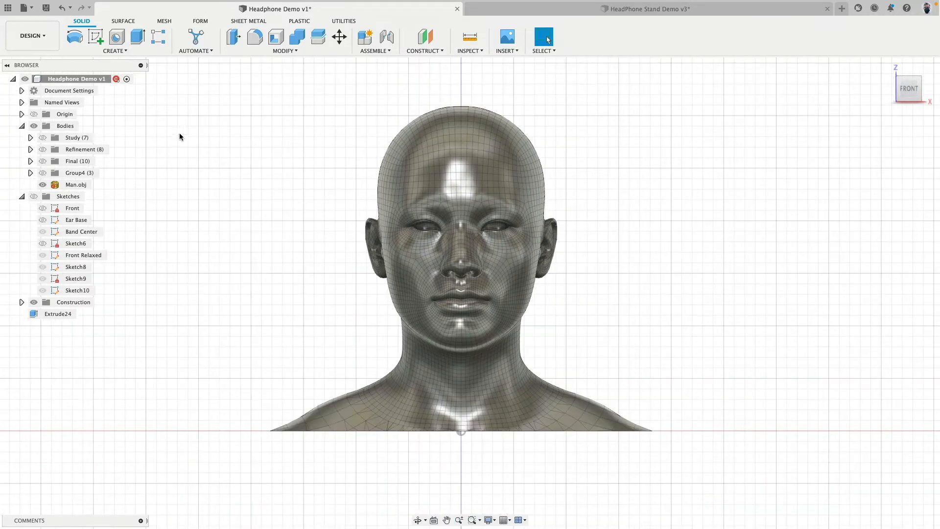
# Show the sketches without the Man.obj mesh and examine the band and ear cup curves at an angle
pyautogui.click(34, 196)
pyautogui.click(44, 185)
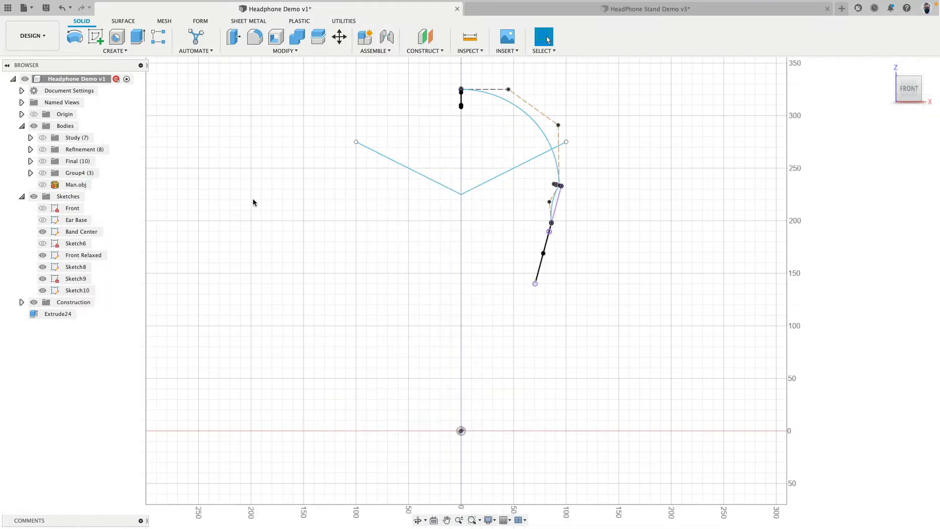
pyautogui.moveTo(299, 198)
pyautogui.keyDown('shift'); pyautogui.mouseDown(button='middle')
pyautogui.moveTo(245, 208)
pyautogui.moveTo(270, 216)
pyautogui.mouseUp(button='middle'); pyautogui.keyUp('shift')
pyautogui.scroll(4, 453, 108)
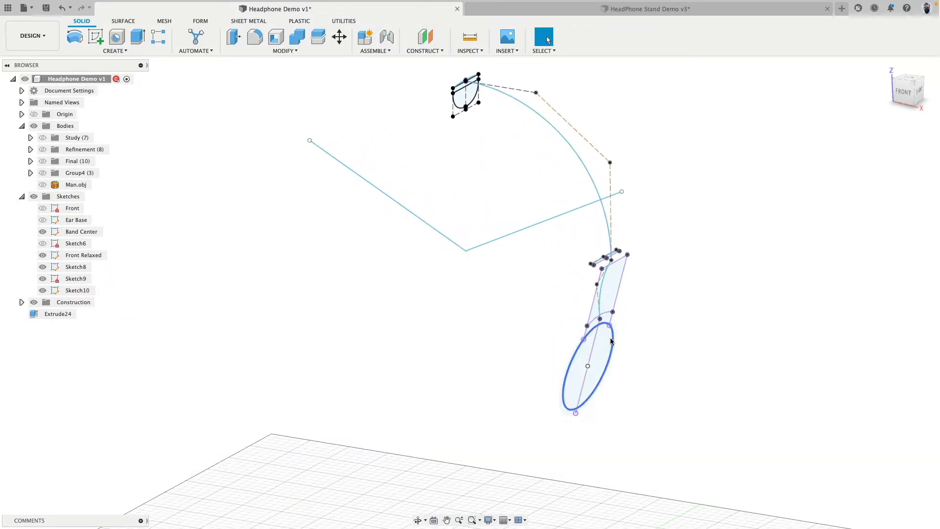
# Hide the sketches, show the Study bodies on the Man.obj head and examine the fit from the front and at an angle
pyautogui.click(34, 196)
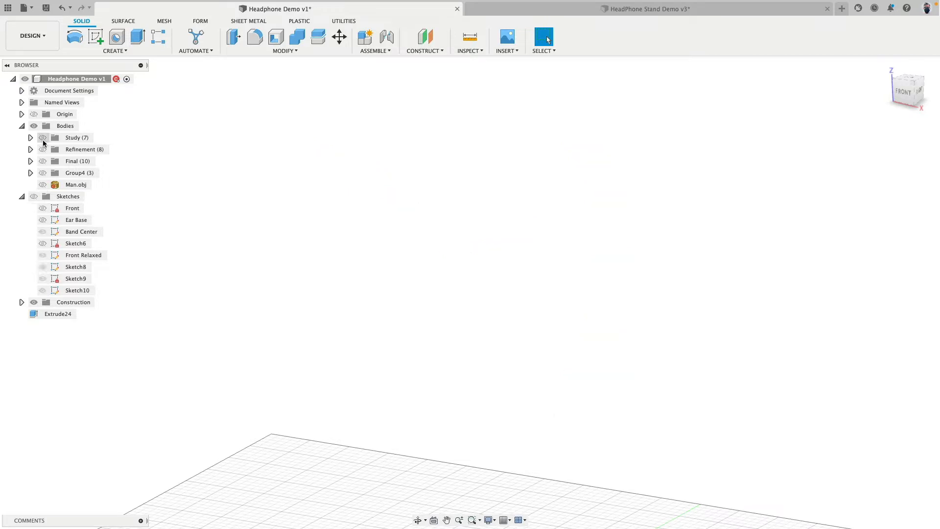
pyautogui.click(42, 185)
pyautogui.click(42, 137)
pyautogui.scroll(-4, 298, 279)
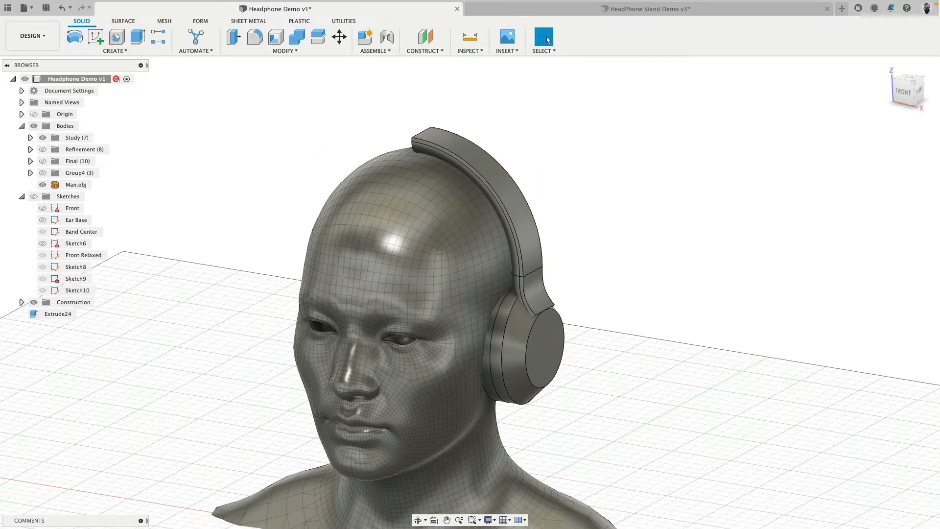
pyautogui.keyDown('shift'); pyautogui.moveTo(304, 279); pyautogui.dragTo(416, 235, button='middle'); pyautogui.keyUp('shift')
pyautogui.click(914, 89)
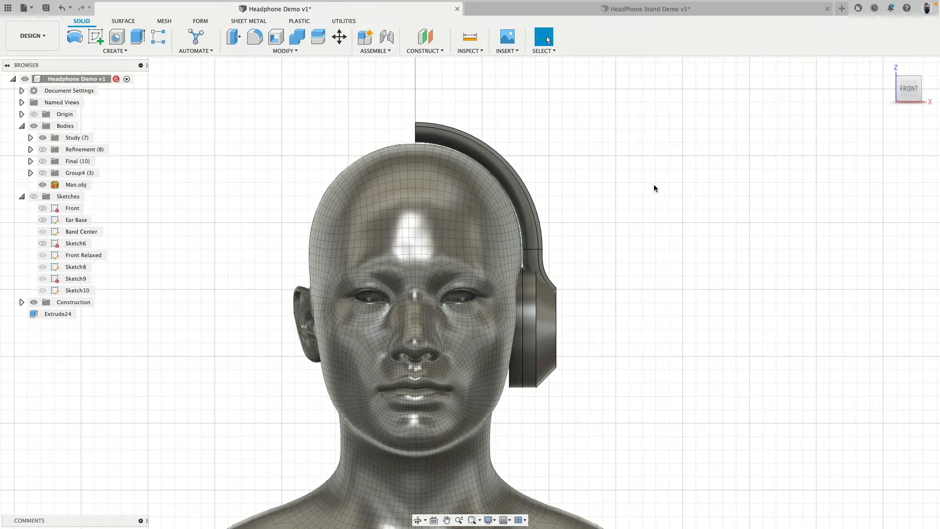
pyautogui.keyDown('shift'); pyautogui.moveTo(646, 186); pyautogui.dragTo(301, 191, button='middle'); pyautogui.keyUp('shift')
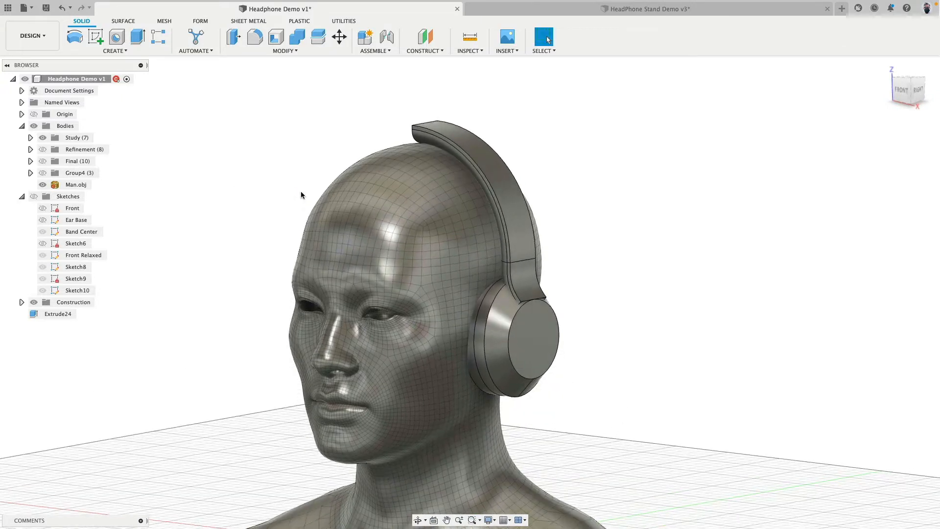
# Replace the Study bodies and head mesh with the Refinement bodies and view them from the front
pyautogui.click(42, 138)
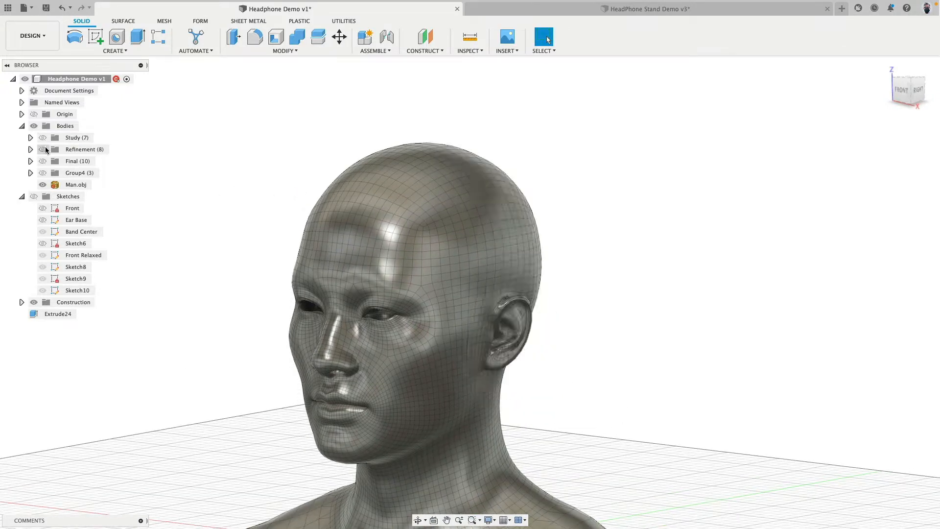
pyautogui.click(43, 149)
pyautogui.click(42, 184)
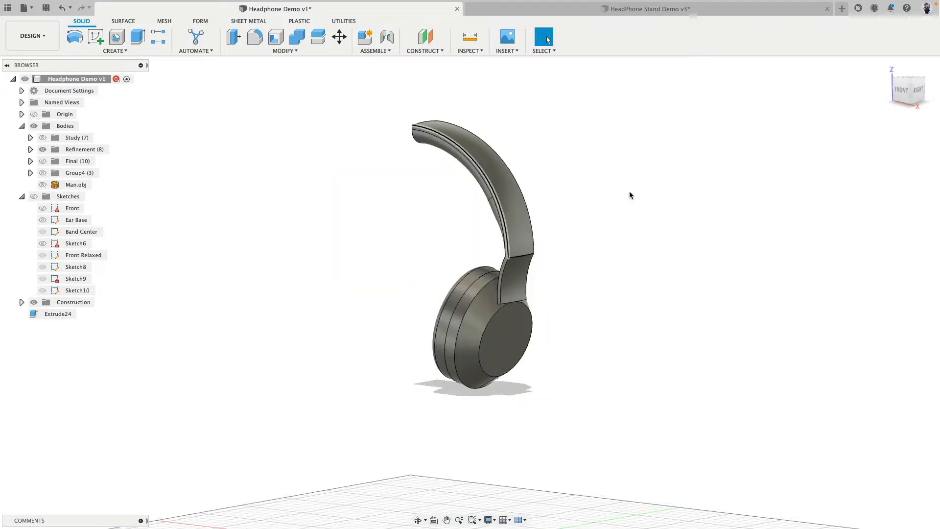
pyautogui.click(900, 90)
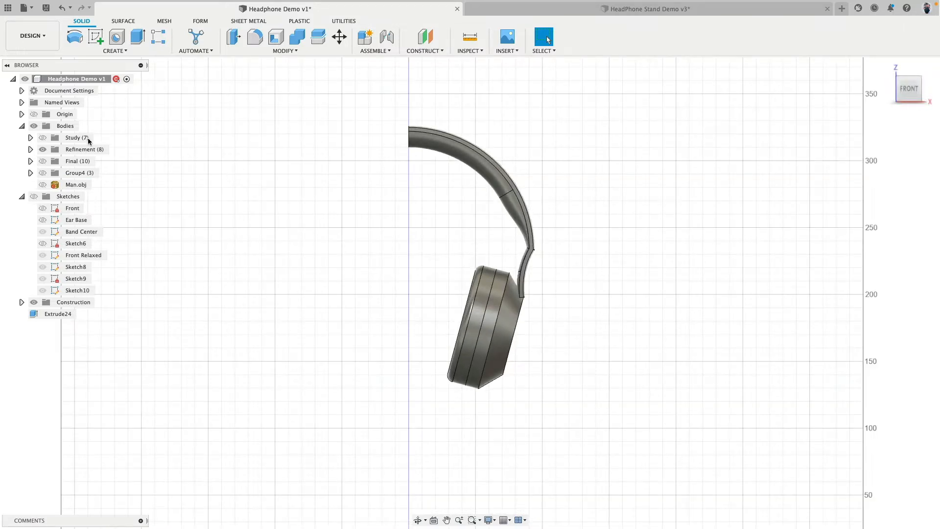
# Compare the Study bodies with the Refinement bodies in the front view, leaving only Refinement shown
pyautogui.click(43, 137)
pyautogui.click(42, 149)
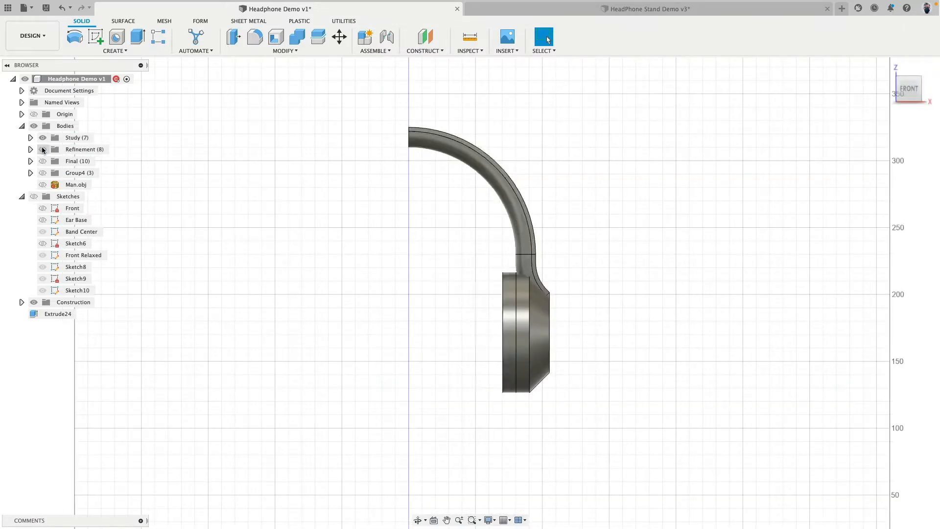
pyautogui.click(42, 150)
pyautogui.click(43, 138)
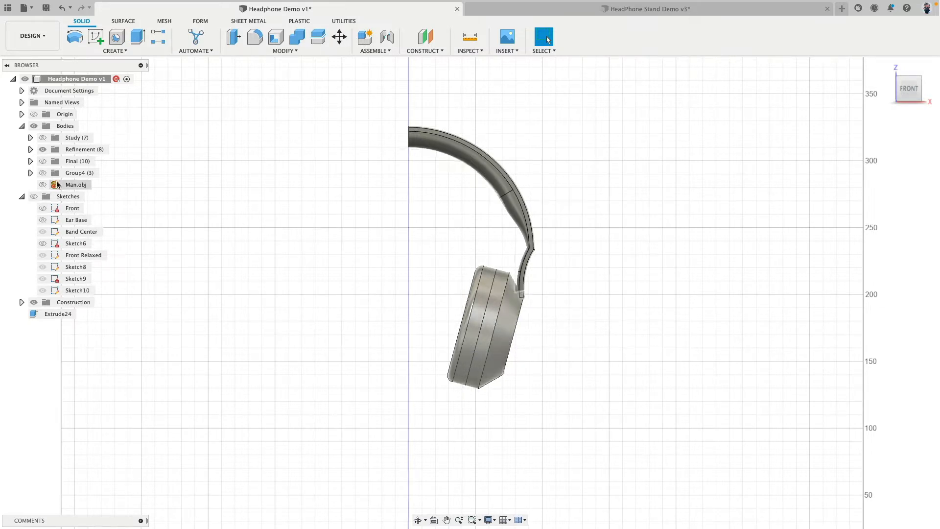
# Show the Final bodies instead of the Refinement bodies and examine the full headphones at an angle
pyautogui.click(47, 150)
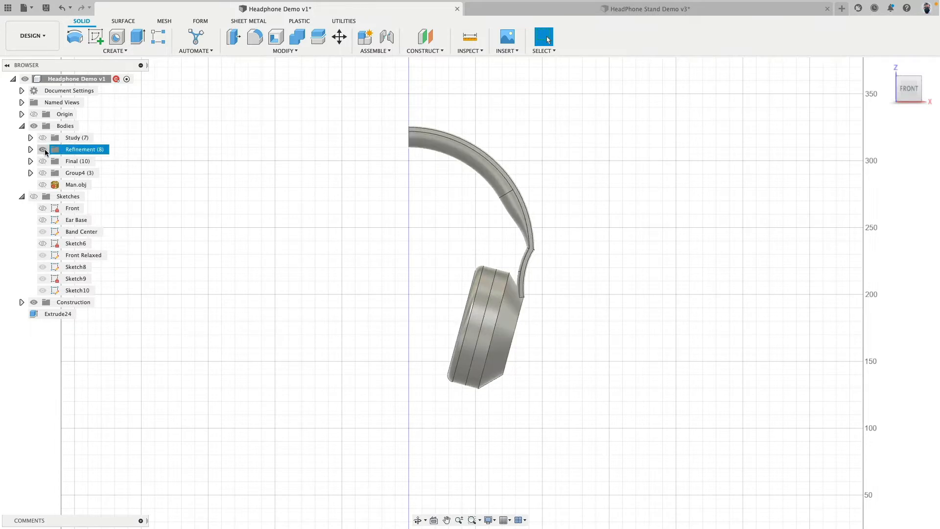
pyautogui.click(42, 150)
pyautogui.click(43, 162)
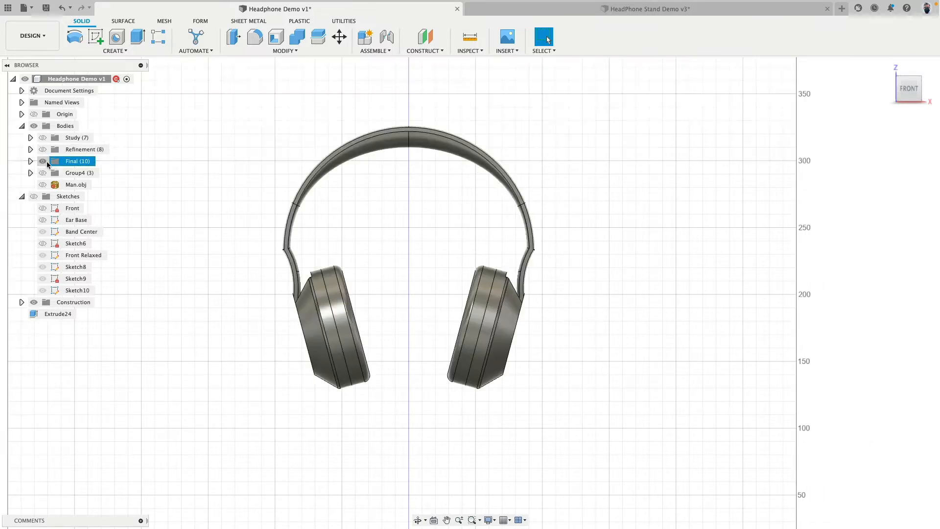
pyautogui.keyDown('shift'); pyautogui.moveTo(566, 259); pyautogui.dragTo(220, 260, button='middle'); pyautogui.keyUp('shift')
# Display the Study, Refinement and Final bodies one after another, ending with the Final headphones viewed from the front
pyautogui.click(43, 161)
pyautogui.click(42, 137)
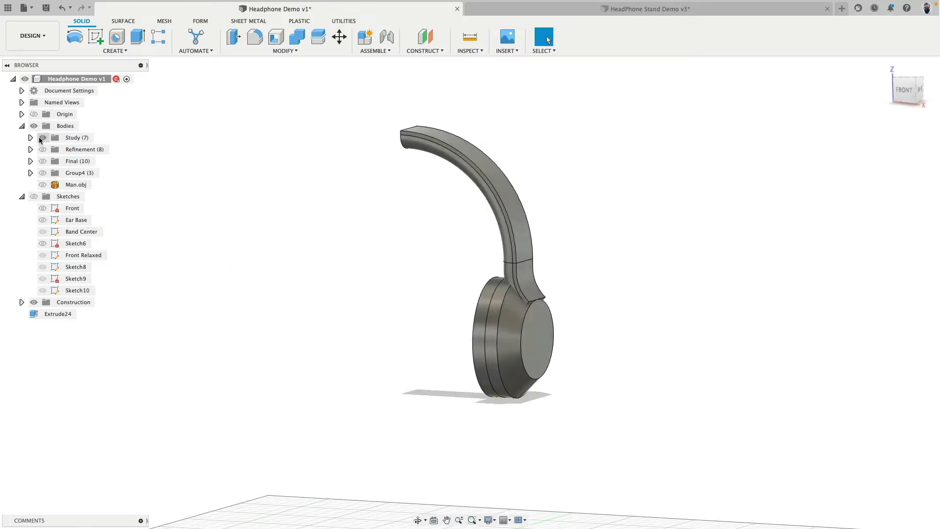
pyautogui.click(42, 138)
pyautogui.click(42, 150)
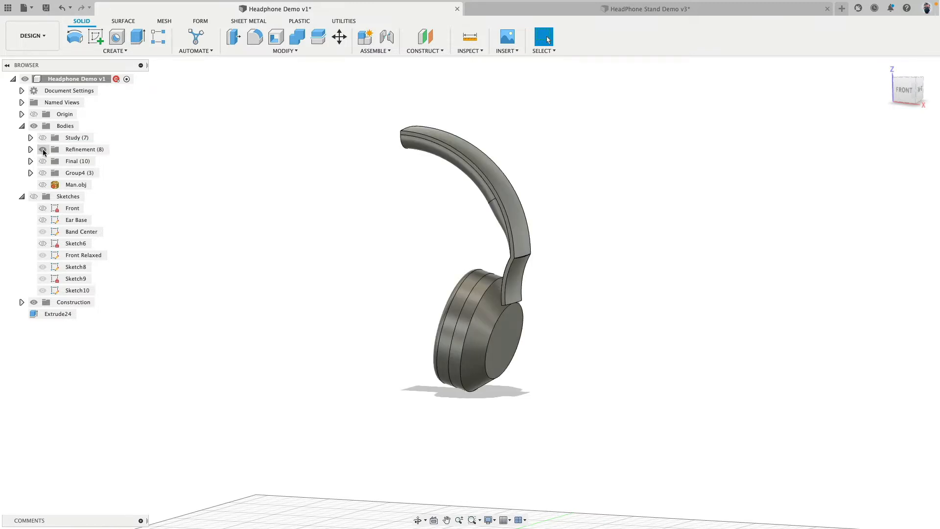
pyautogui.click(43, 150)
pyautogui.click(42, 161)
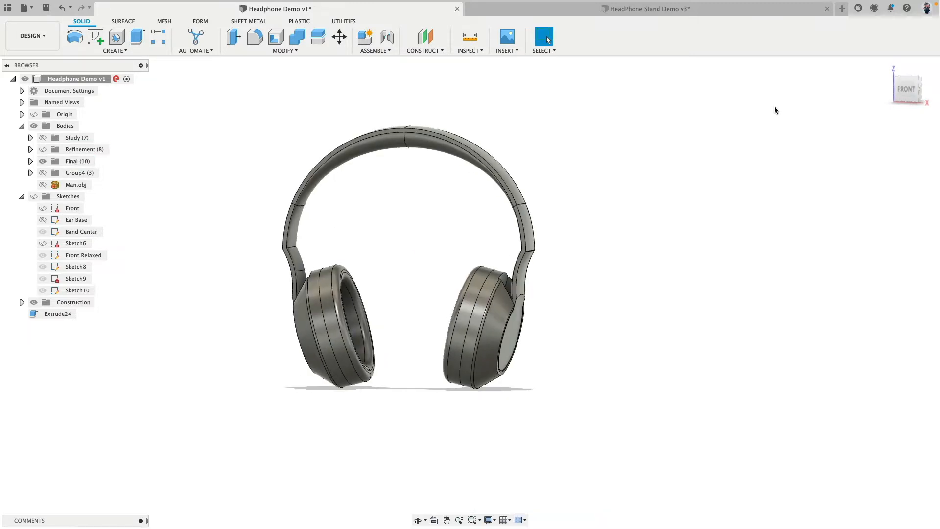
pyautogui.click(905, 89)
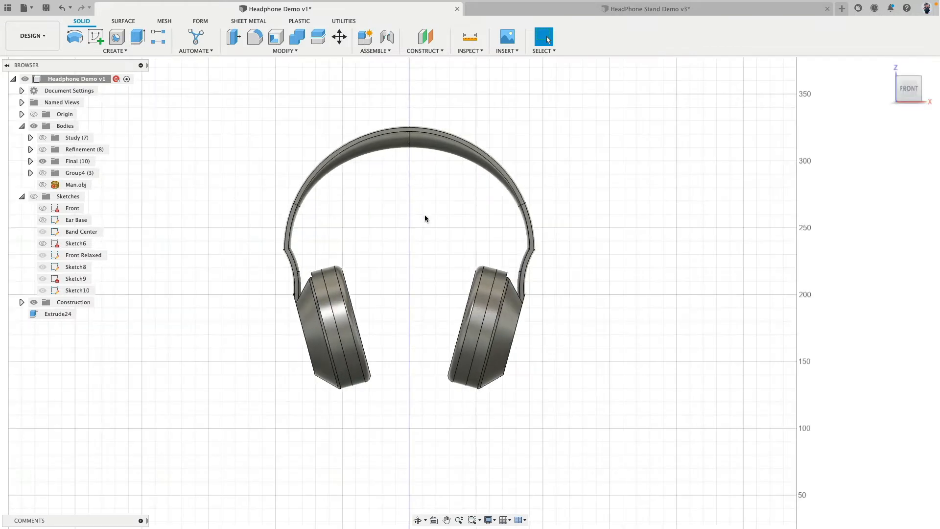
pyautogui.moveTo(425, 216); pyautogui.dragTo(429, 216, button='middle')
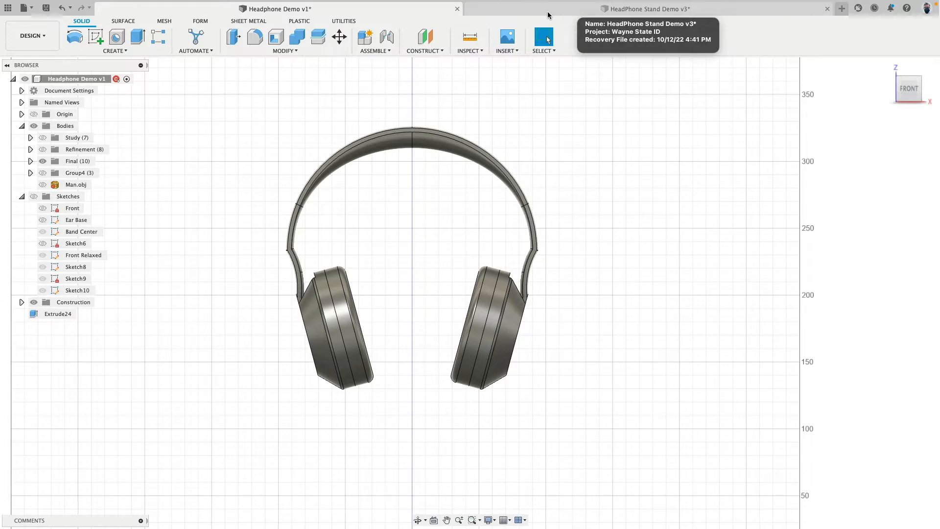
# Switch to the HeadPhone Stand Demo document and examine the headphones on the stand from the back
pyautogui.click(547, 15)
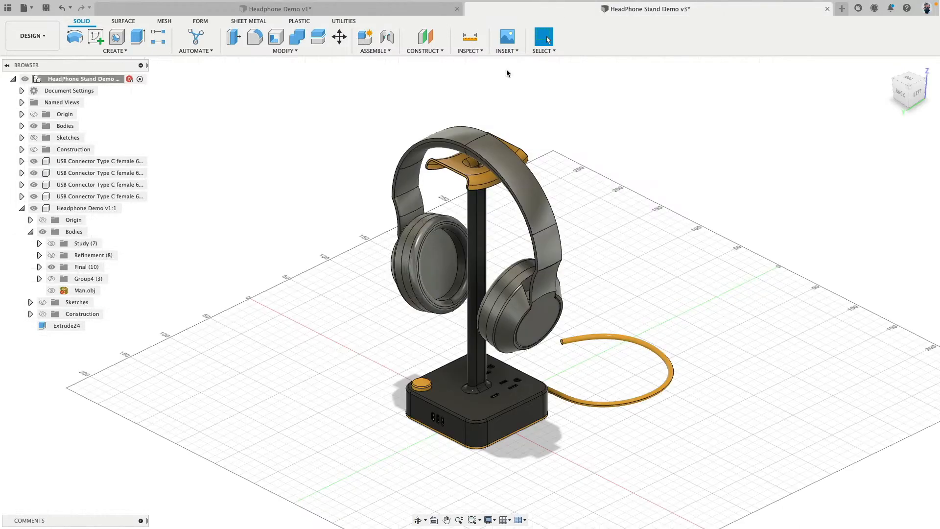
pyautogui.click(900, 92)
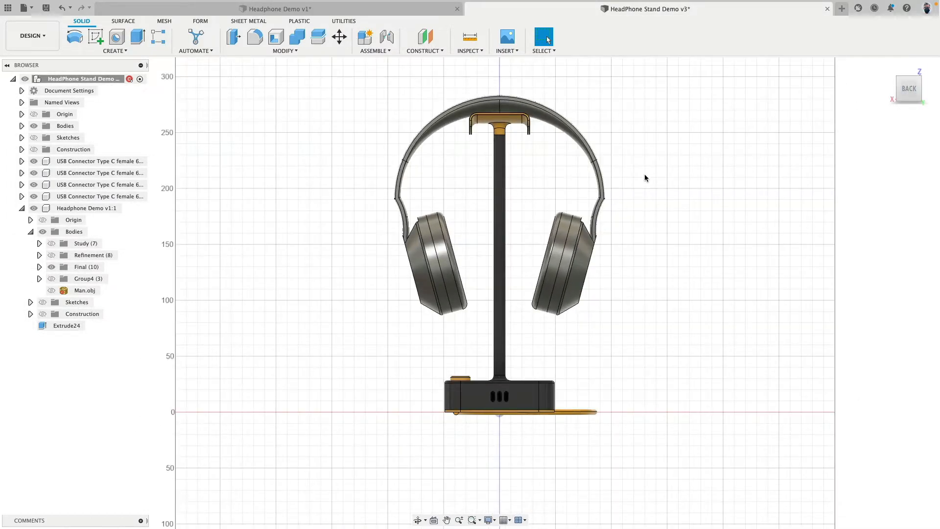
pyautogui.scroll(3, 644, 178)
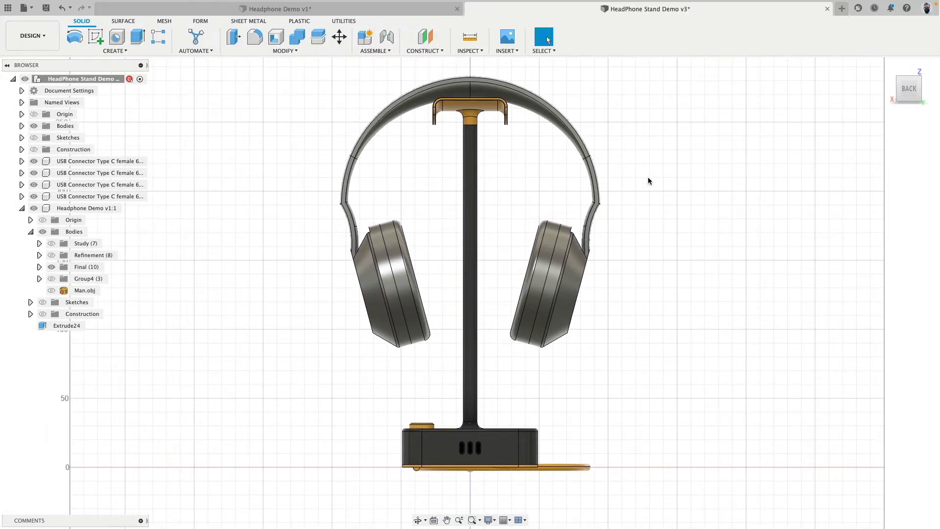
pyautogui.keyDown('shift'); pyautogui.moveTo(648, 178); pyautogui.dragTo(533, 192, button='middle'); pyautogui.keyUp('shift')
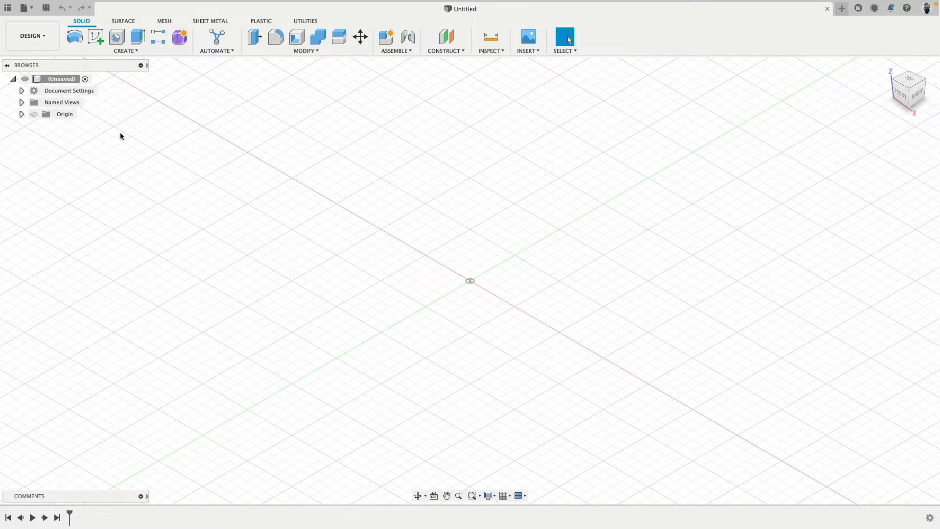
# Turn off design history capture for the untitled document and check its document units
pyautogui.rightClick(44, 80)
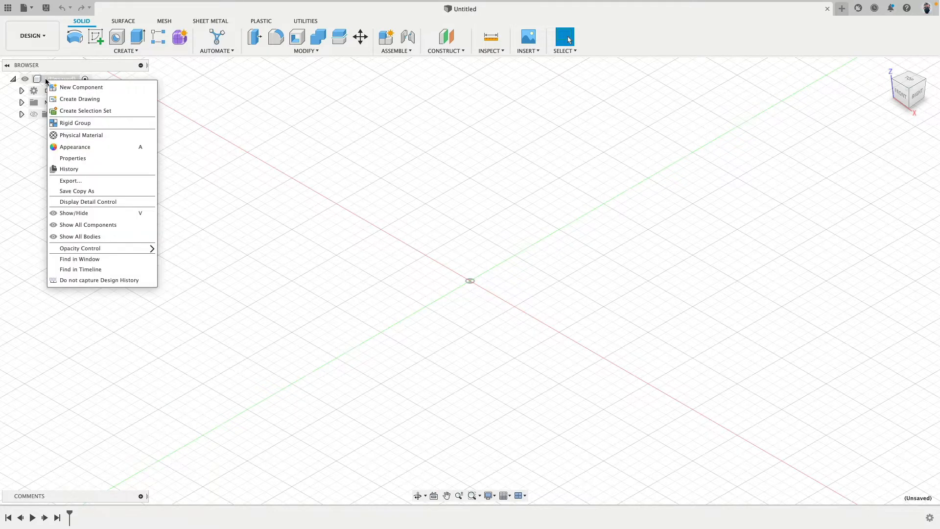
pyautogui.click(75, 281)
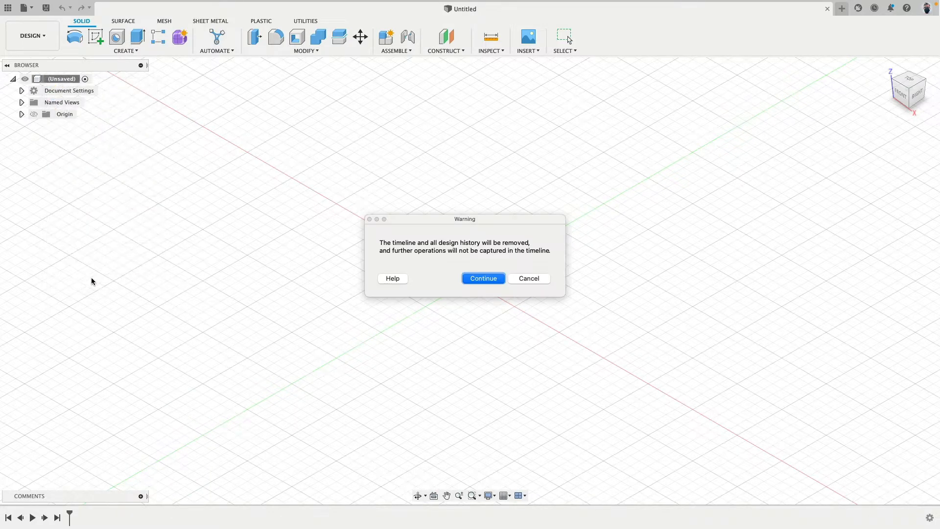
pyautogui.click(482, 279)
pyautogui.click(22, 90)
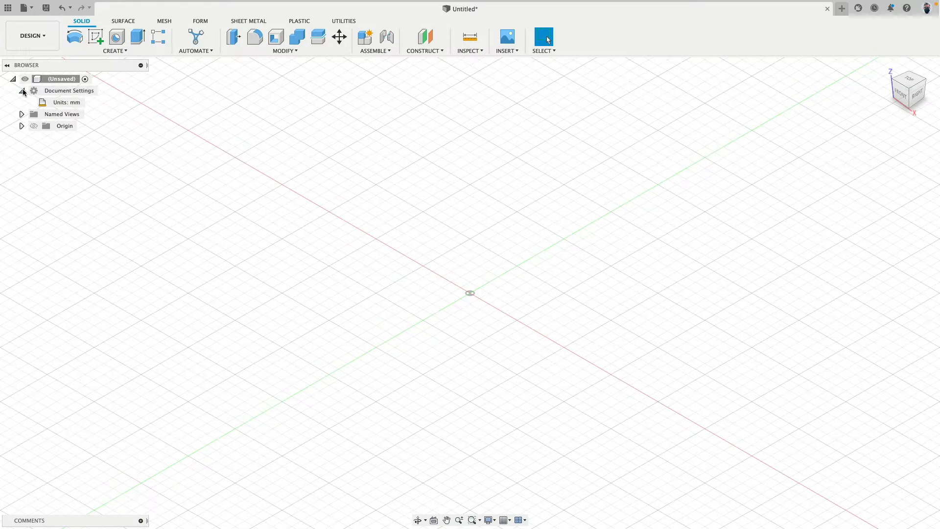
pyautogui.click(21, 91)
# Insert the Man.obj mesh file from the Desktop folder into the document
pyautogui.click(165, 21)
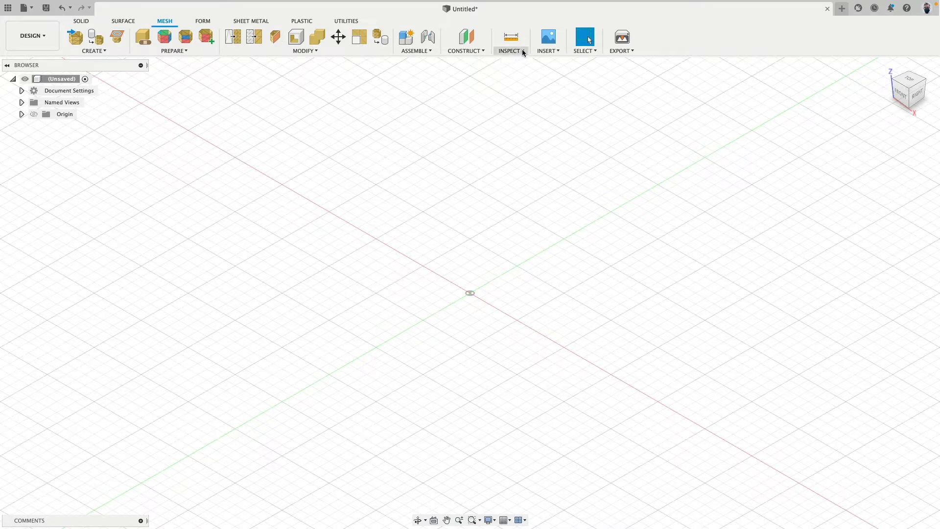
pyautogui.click(548, 51)
pyautogui.click(570, 135)
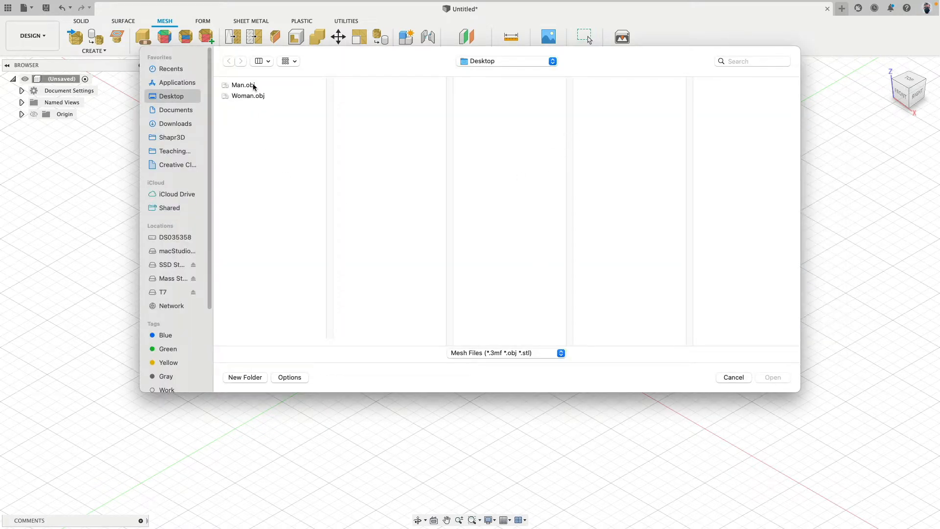
pyautogui.click(253, 88)
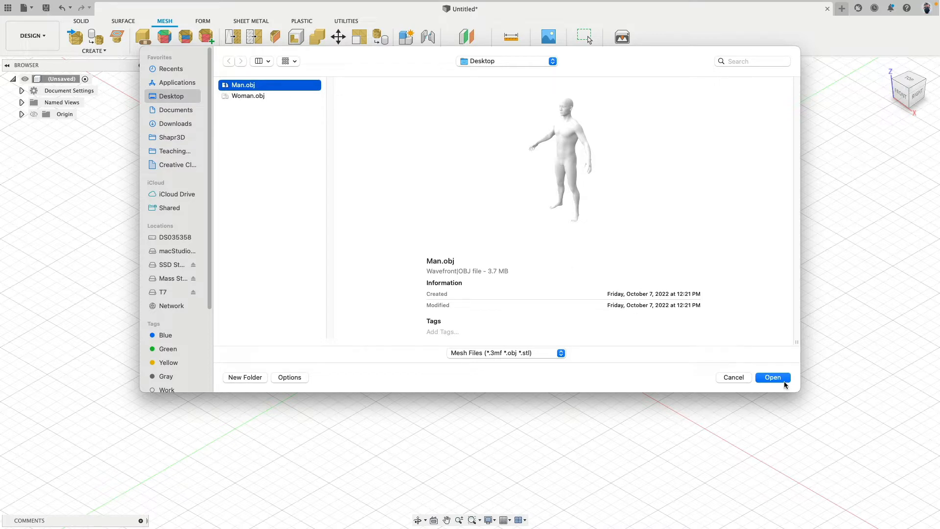
pyautogui.click(264, 96)
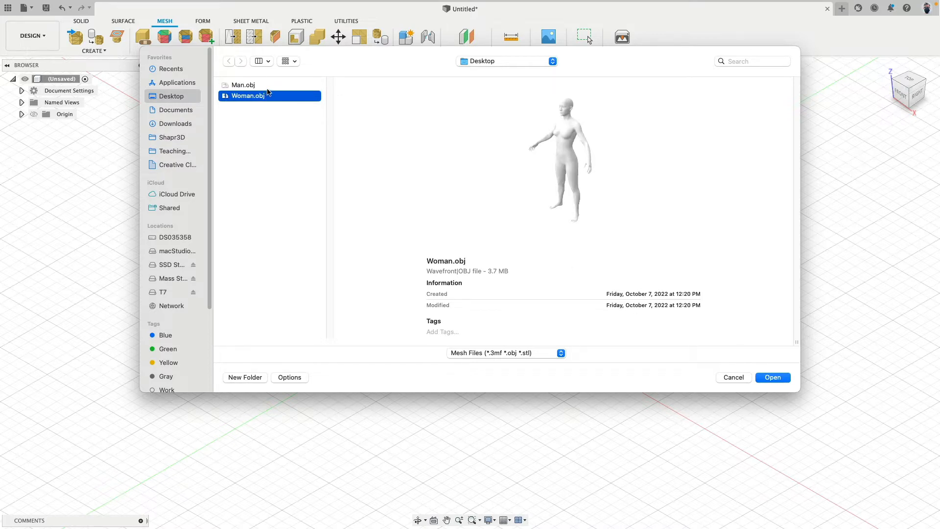
pyautogui.click(268, 86)
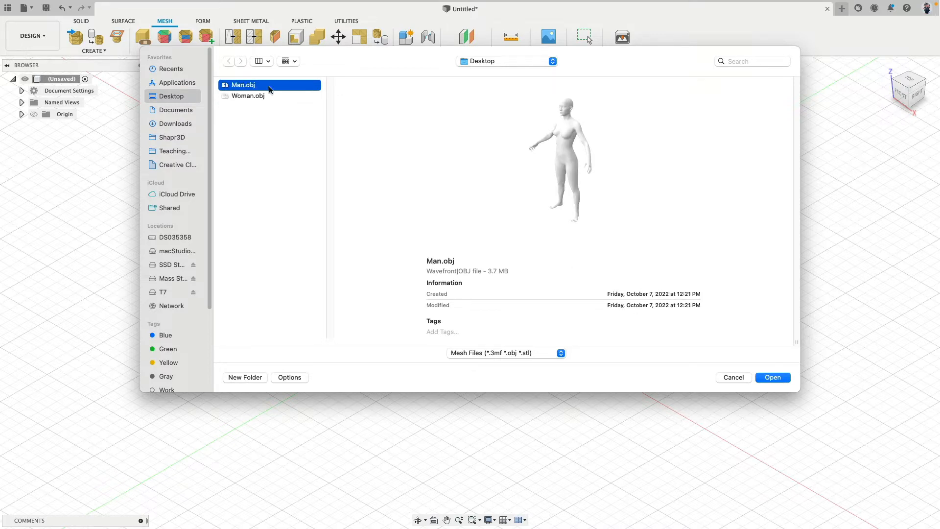
pyautogui.click(778, 380)
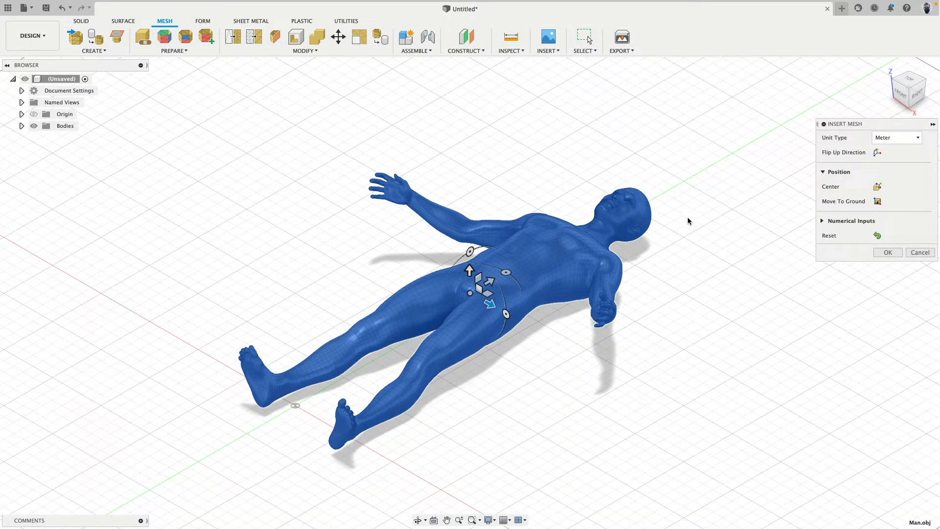
# Keep the inserted mesh's unit type as Meter and flip its up direction so the figure stands upright
pyautogui.click(899, 139)
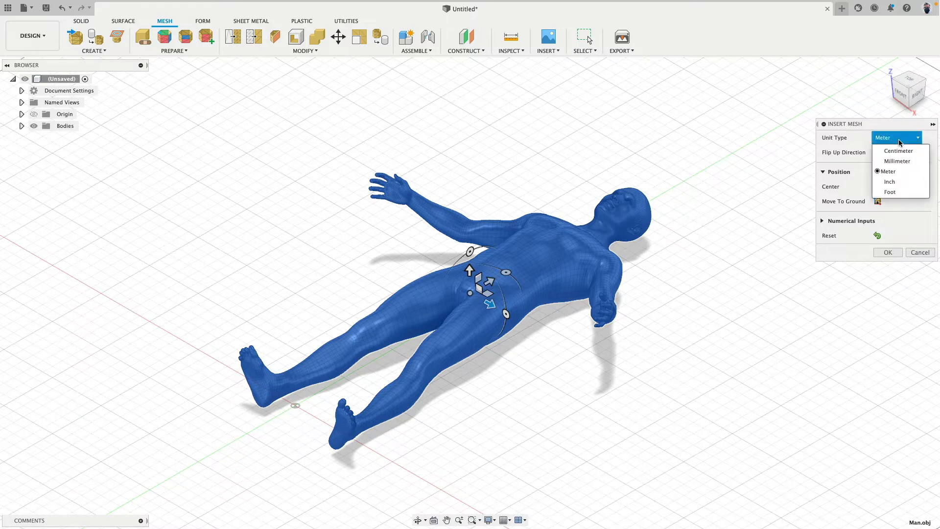
pyautogui.click(900, 171)
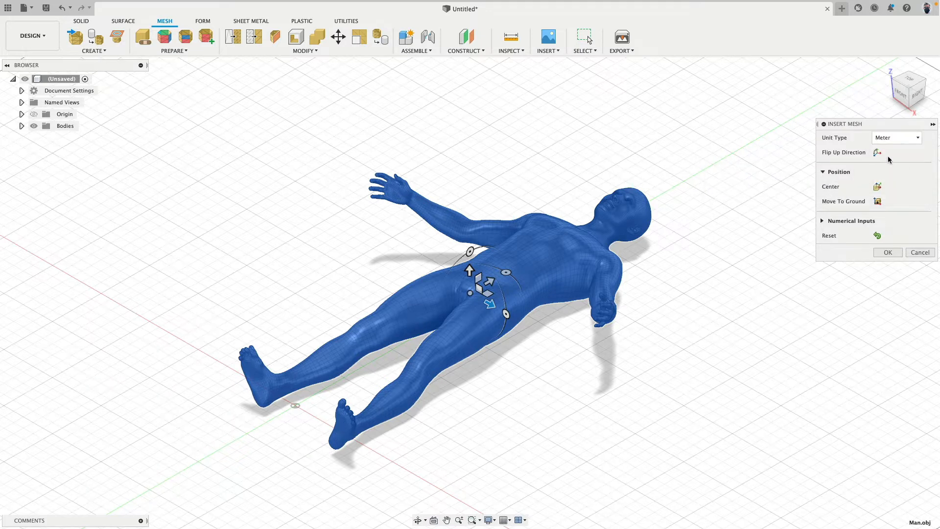
pyautogui.click(877, 153)
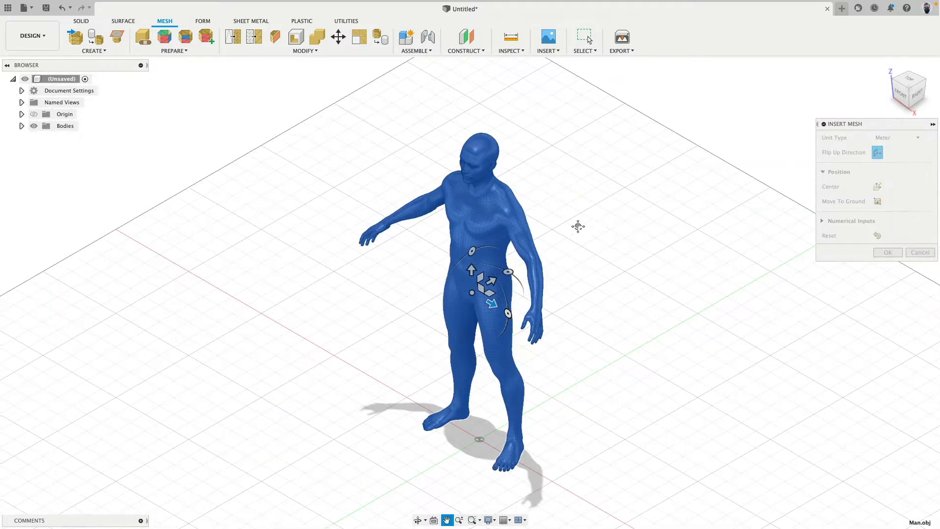
# Lower the standing mesh along the vertical axis until the origin sits at shoulder level, and finish the insertion
pyautogui.click(900, 93)
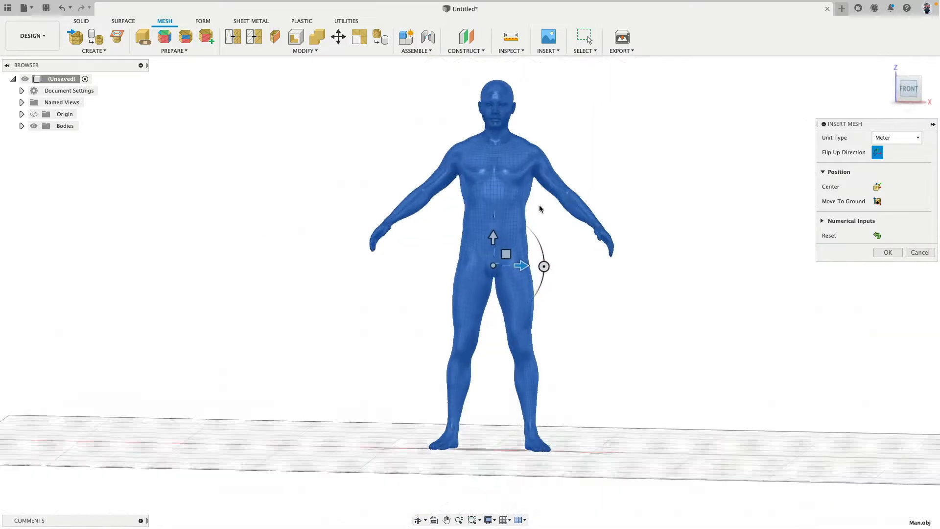
pyautogui.moveTo(493, 233); pyautogui.dragTo(535, 419)
pyautogui.moveTo(536, 418); pyautogui.dragTo(530, 159, button='middle')
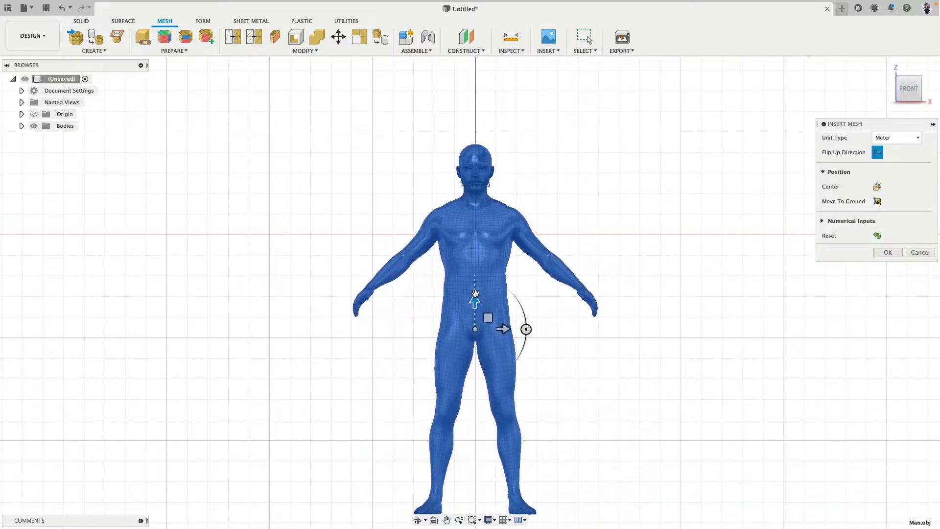
pyautogui.moveTo(474, 301); pyautogui.dragTo(479, 326)
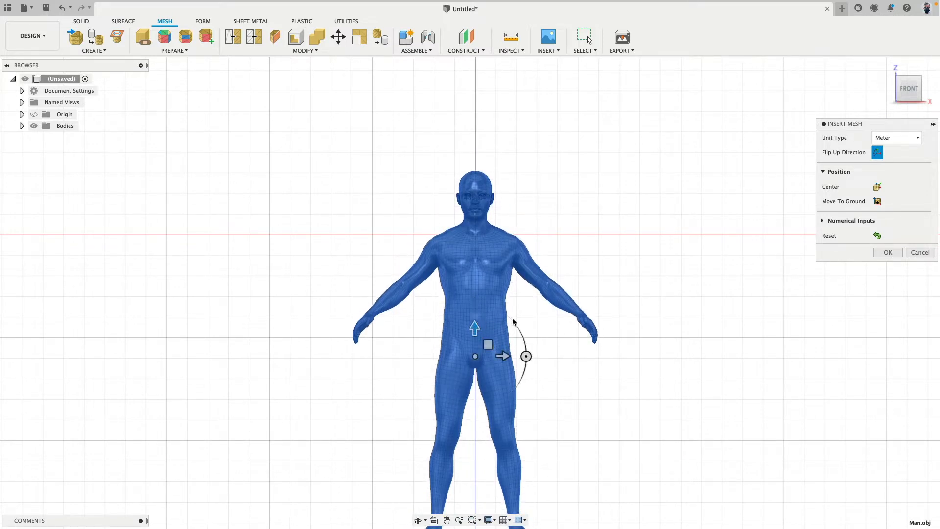
pyautogui.click(887, 252)
# Plane-cut the mesh at the horizontal origin plane with Trim and Minimal fill, flipped to keep the head and shoulders
pyautogui.keyDown('shift'); pyautogui.moveTo(696, 244); pyautogui.dragTo(534, 226, button='middle'); pyautogui.keyUp('shift')
pyautogui.scroll(5, 533, 227)
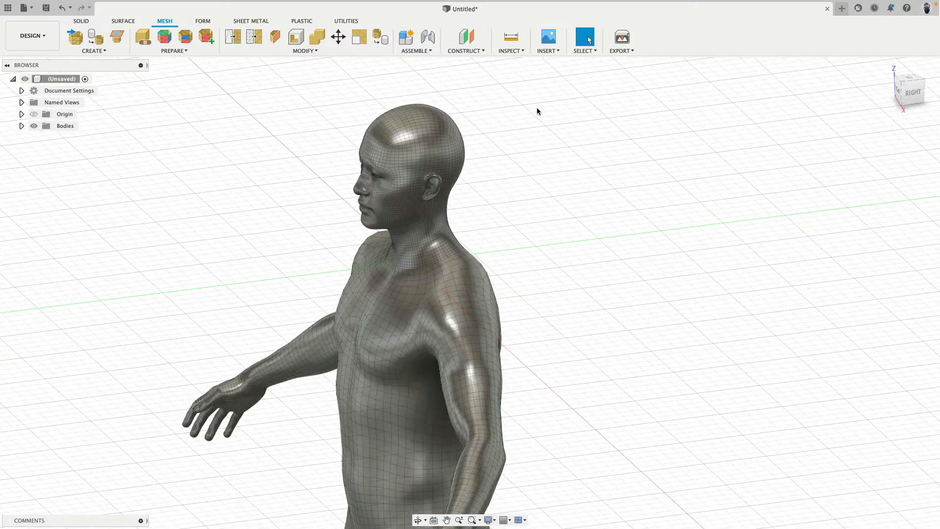
pyautogui.moveTo(537, 111); pyautogui.dragTo(576, 95, button='middle')
pyautogui.click(294, 54)
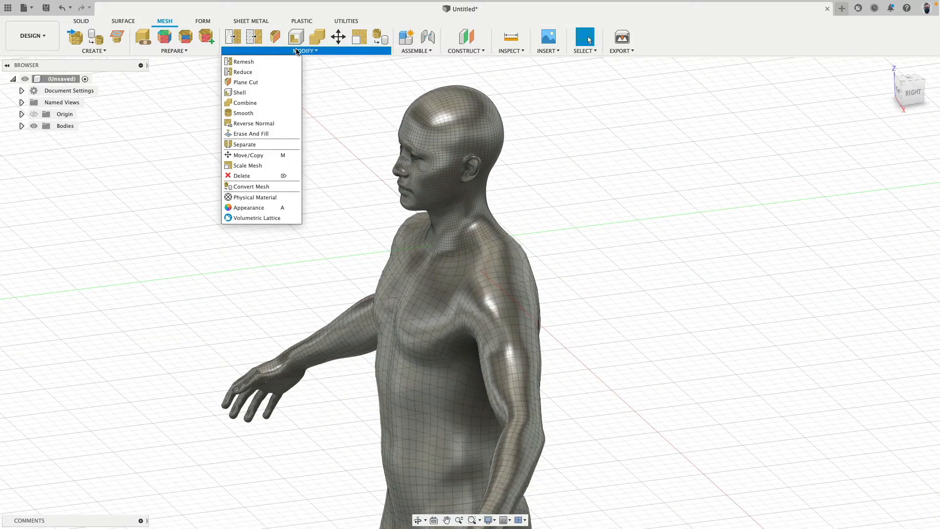
pyautogui.click(267, 84)
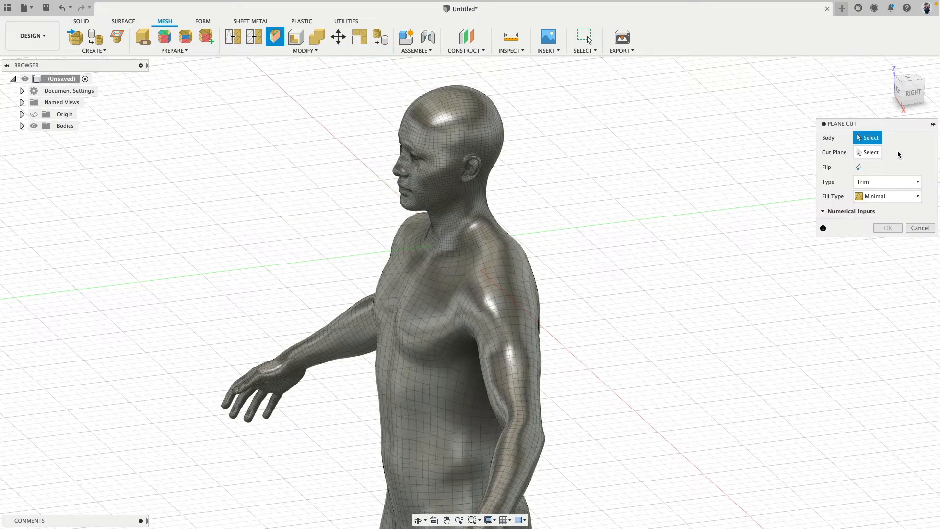
pyautogui.click(478, 137)
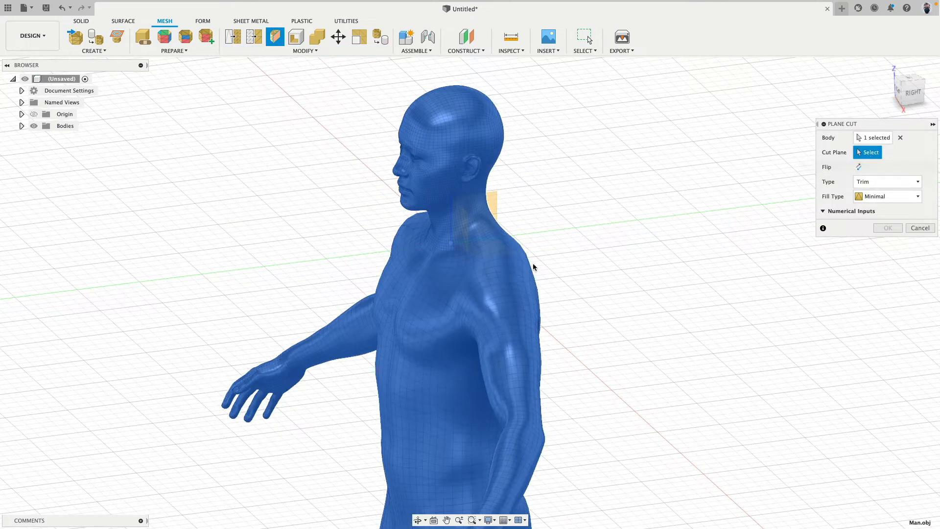
pyautogui.click(499, 255)
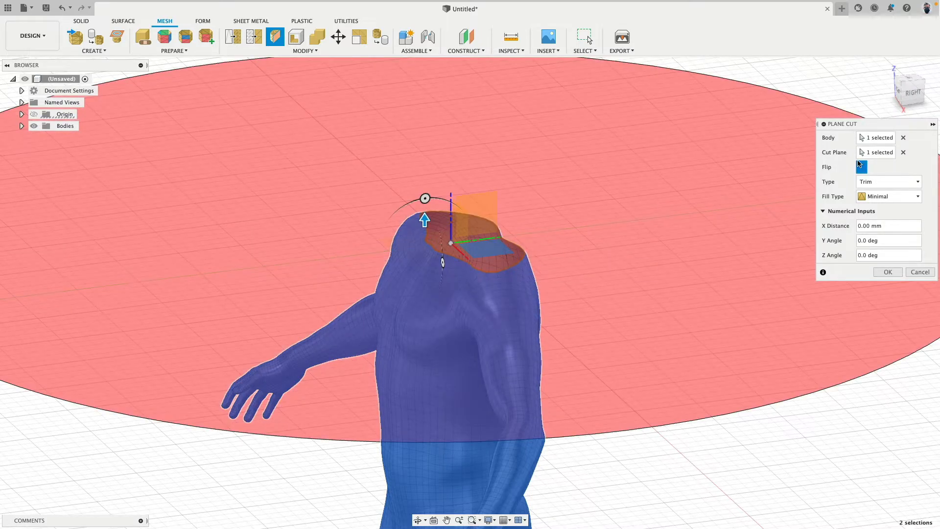
pyautogui.click(890, 272)
pyautogui.keyDown('shift'); pyautogui.moveTo(648, 313); pyautogui.dragTo(585, 298, button='middle'); pyautogui.keyUp('shift')
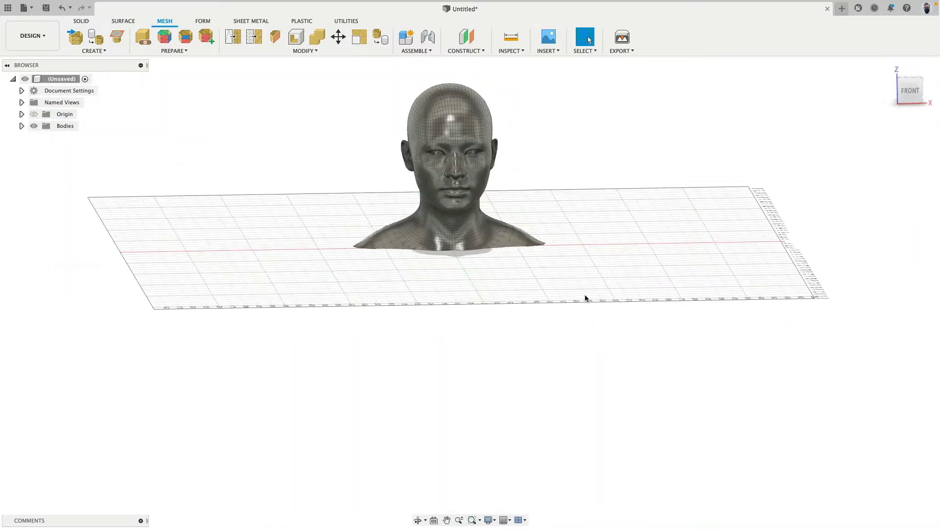
# Lower the opacity of the Man.obj head mesh to 30%
pyautogui.click(21, 126)
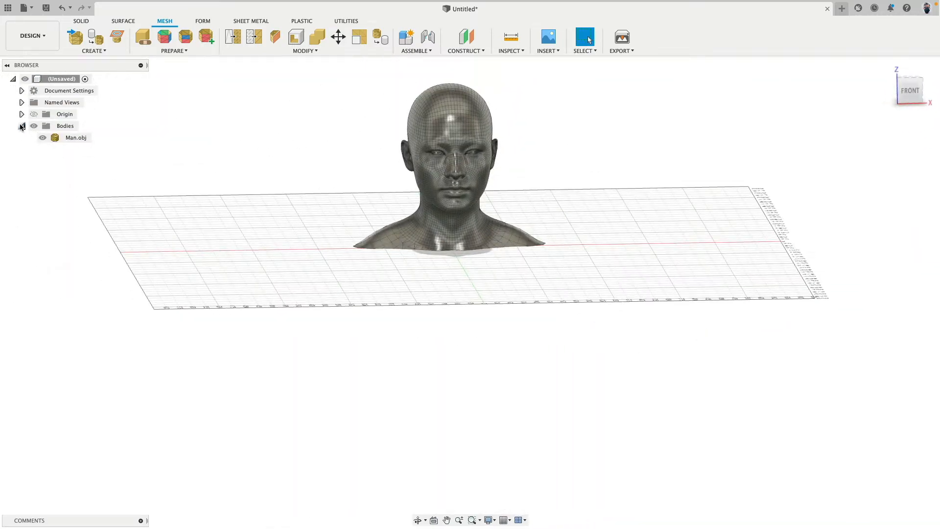
pyautogui.click(76, 138)
pyautogui.rightClick(77, 139)
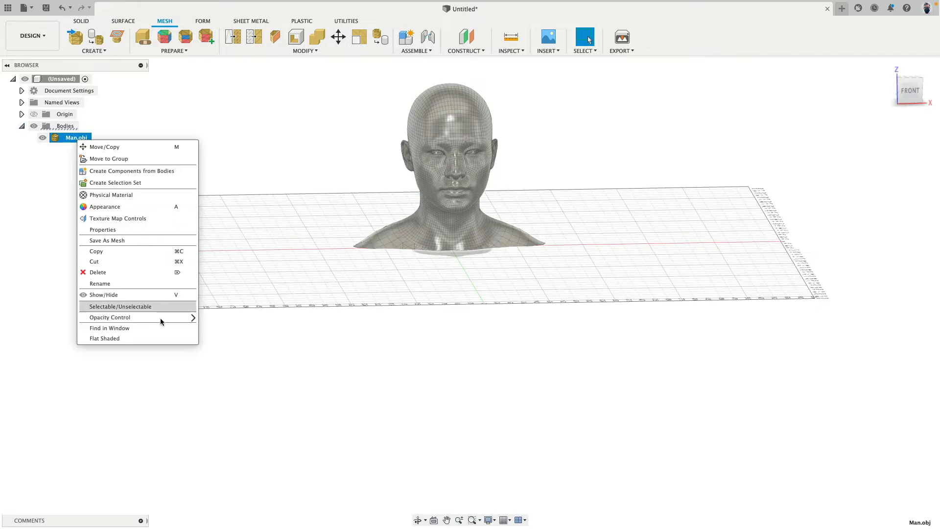
pyautogui.moveTo(163, 317)
pyautogui.click(242, 347)
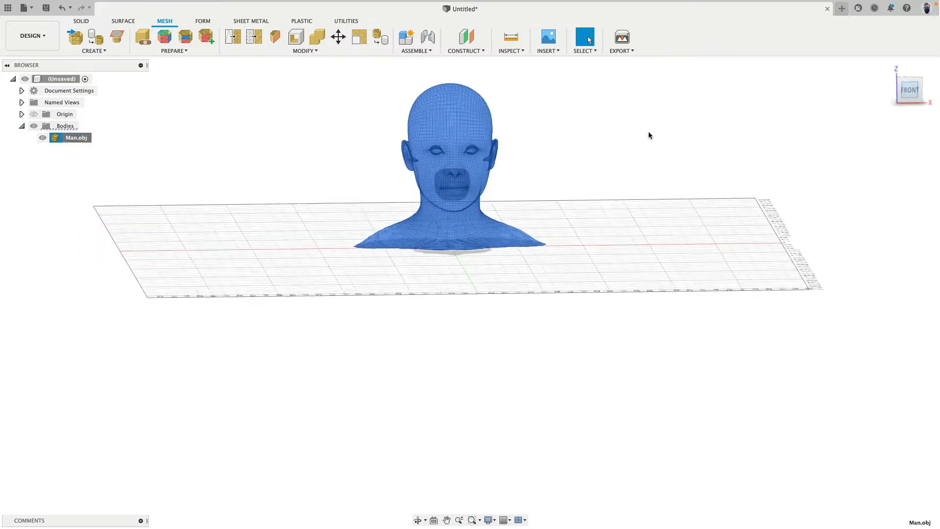
# Examine the semi-transparent head mesh from the front and at an angle
pyautogui.click(549, 134)
pyautogui.scroll(6, 473, 119)
pyautogui.moveTo(538, 210); pyautogui.dragTo(538, 284, button='middle')
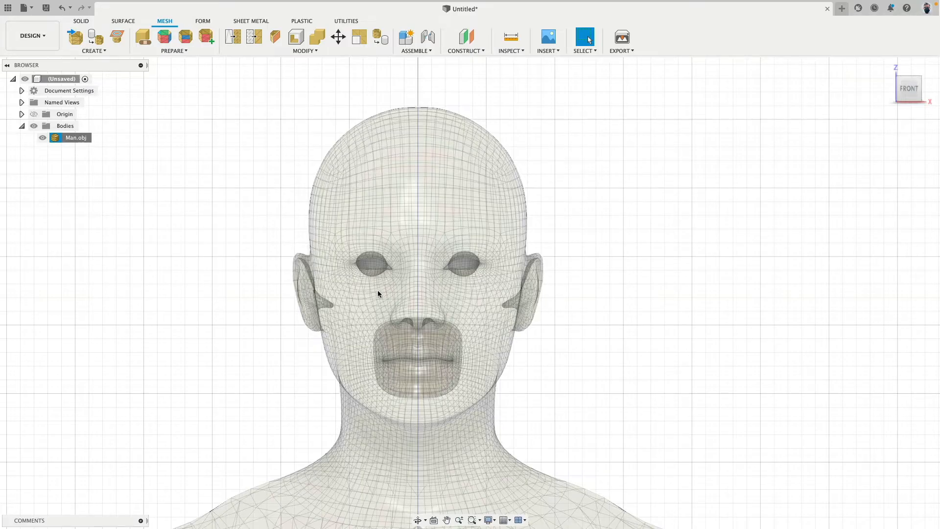
pyautogui.keyDown('shift'); pyautogui.moveTo(377, 291); pyautogui.dragTo(446, 271, button='middle'); pyautogui.keyUp('shift')
pyautogui.moveTo(391, 307); pyautogui.dragTo(518, 283)
pyautogui.keyDown('shift'); pyautogui.moveTo(518, 283); pyautogui.dragTo(472, 299, button='middle'); pyautogui.keyUp('shift')
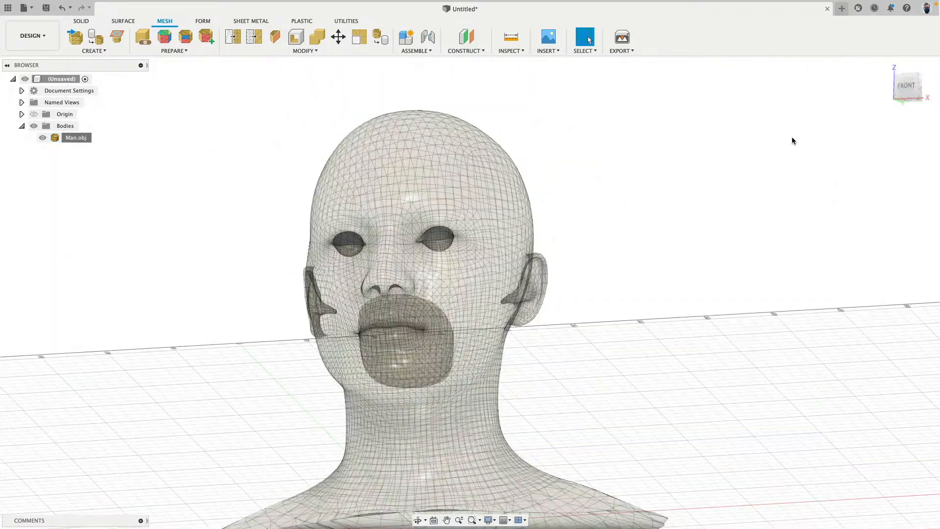
pyautogui.click(905, 90)
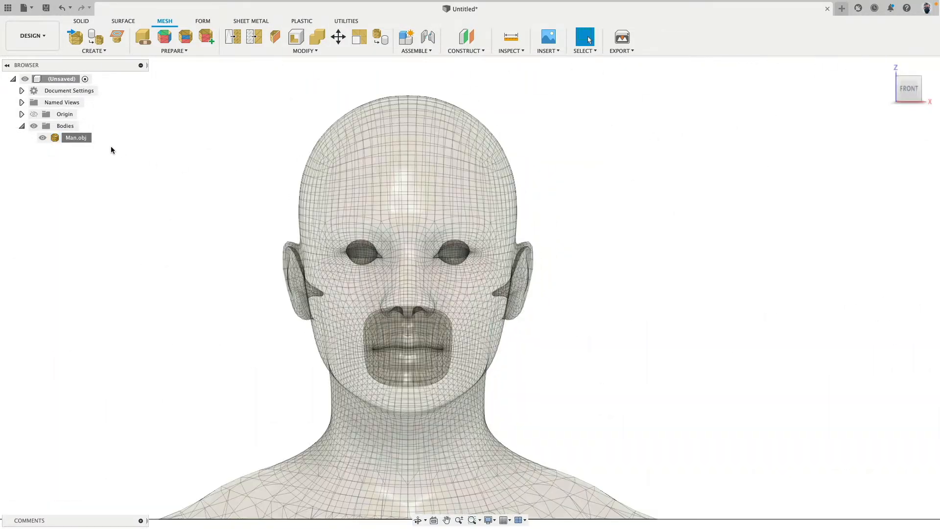
# Set the Man.obj mesh's opacity to 10% and make it unselectable
pyautogui.rightClick(87, 140)
pyautogui.moveTo(147, 317)
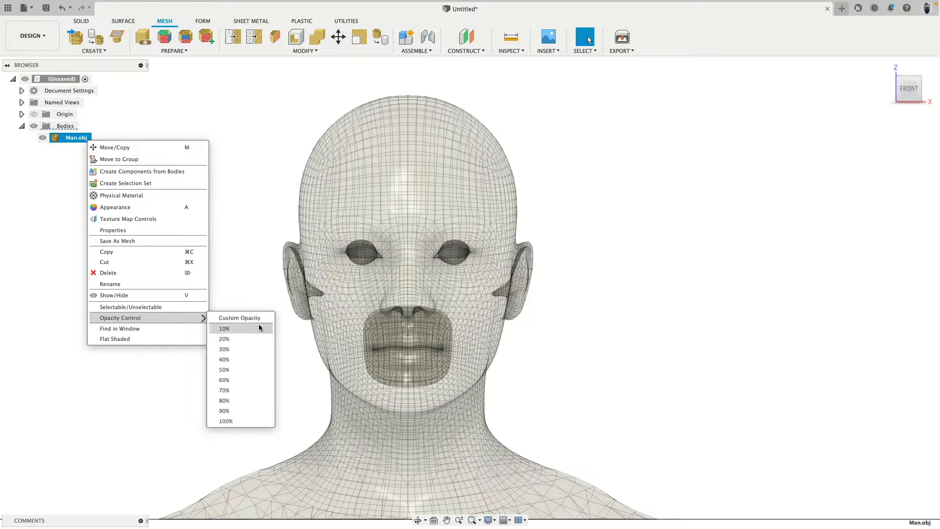
pyautogui.click(259, 328)
pyautogui.click(224, 234)
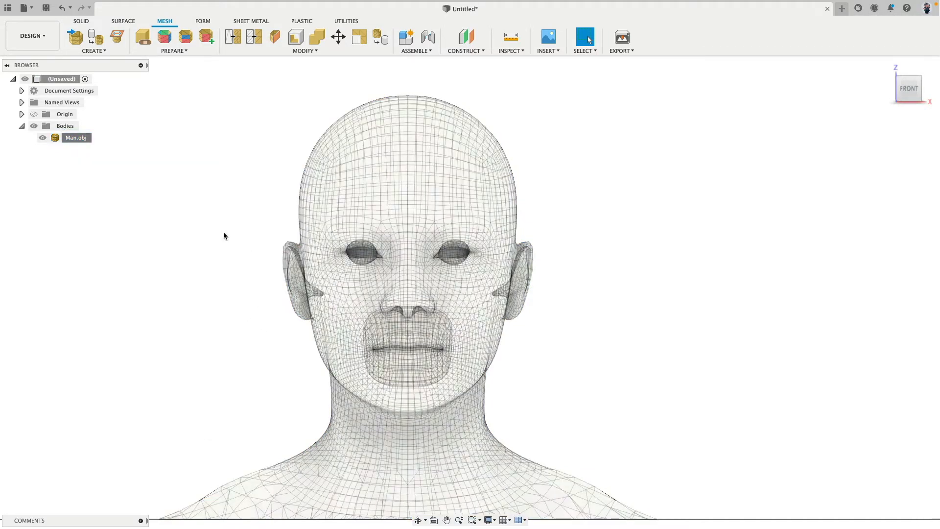
pyautogui.rightClick(84, 138)
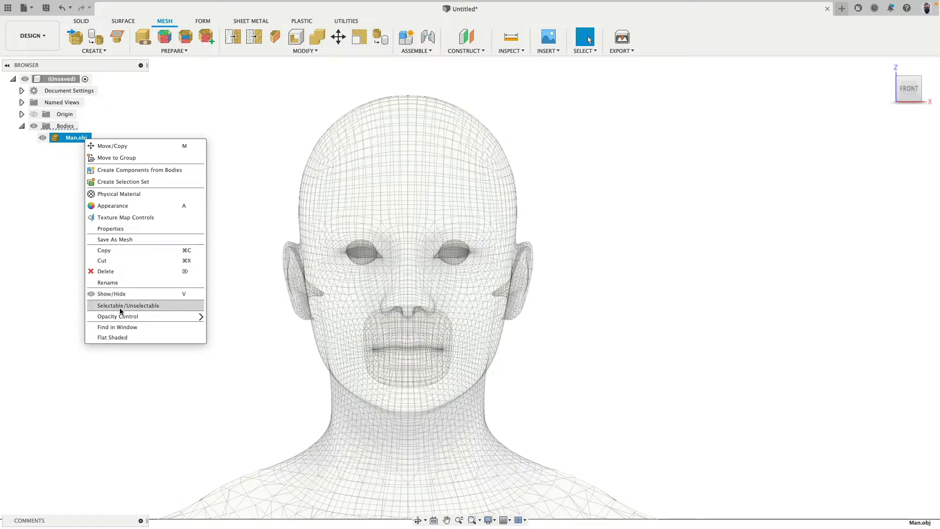
pyautogui.click(139, 306)
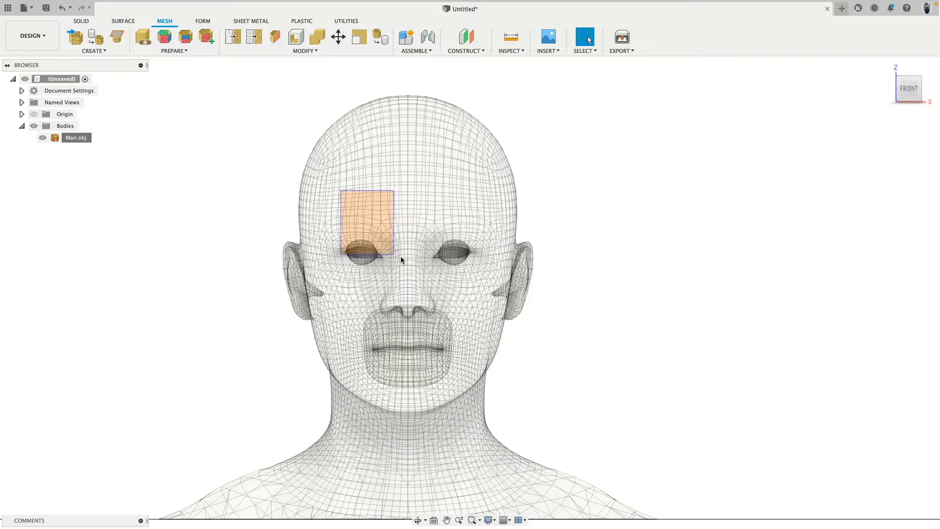
# Start a sketch on the front plane and draw a circle about 160 mm in diameter, centred on the vertical axis at the forehead
pyautogui.scroll(-4, 289, 210)
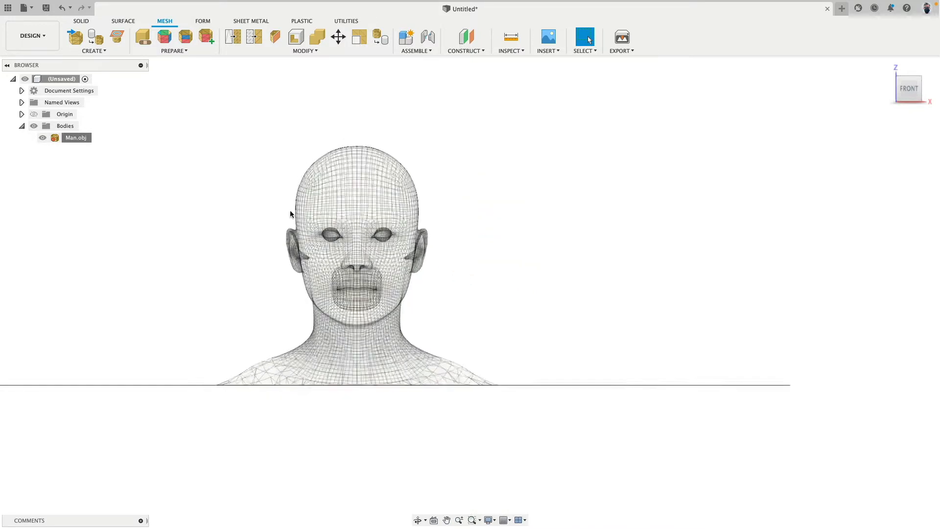
pyautogui.click(123, 21)
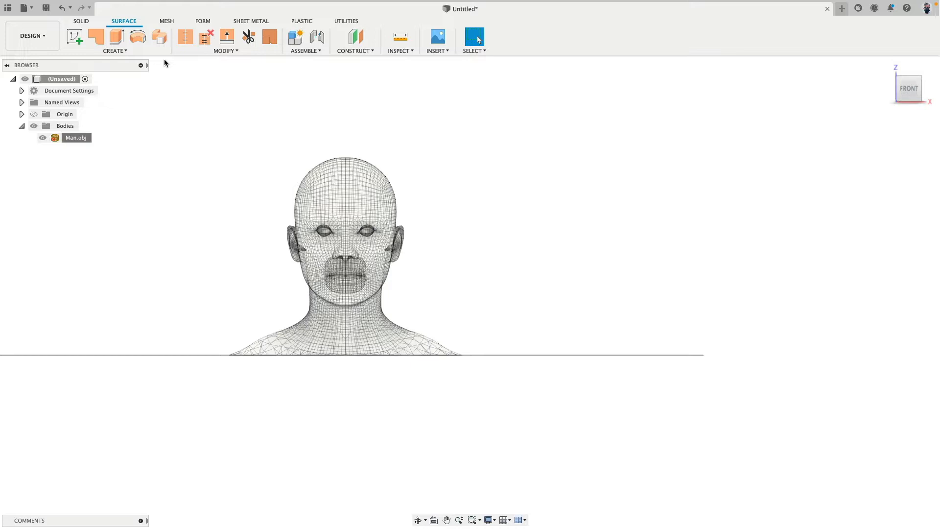
pyautogui.click(76, 38)
pyautogui.click(373, 327)
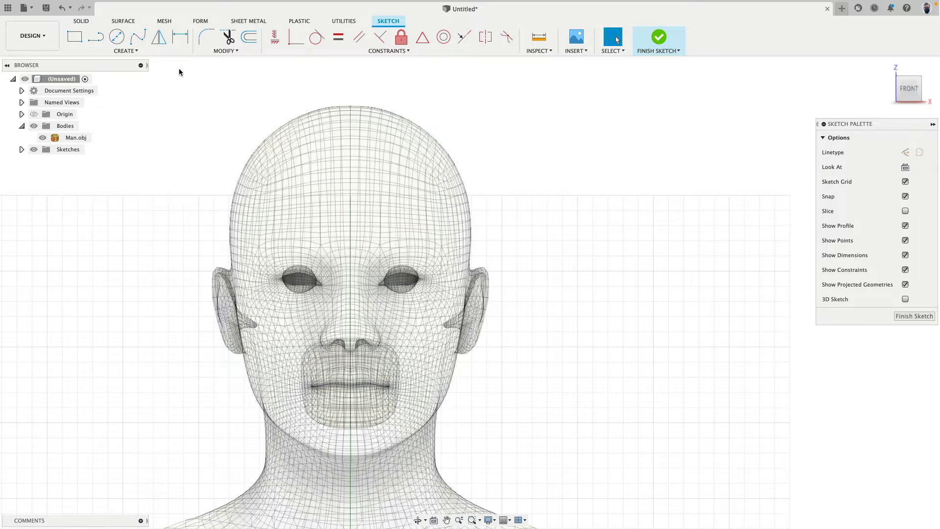
pyautogui.click(116, 37)
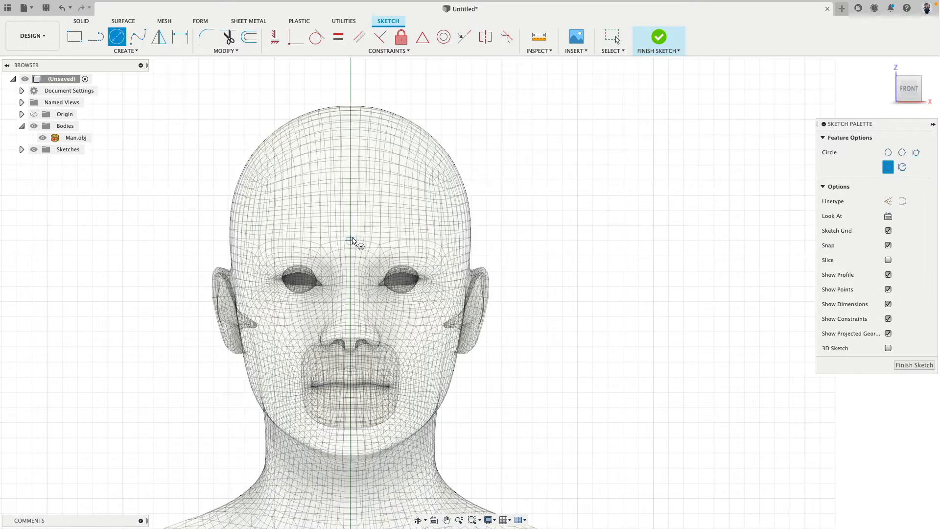
pyautogui.click(352, 241)
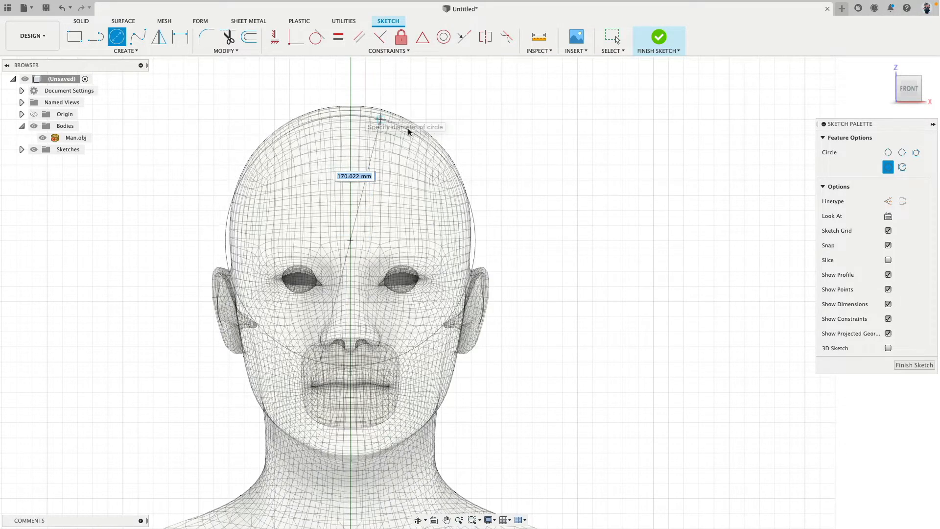
pyautogui.click(474, 246)
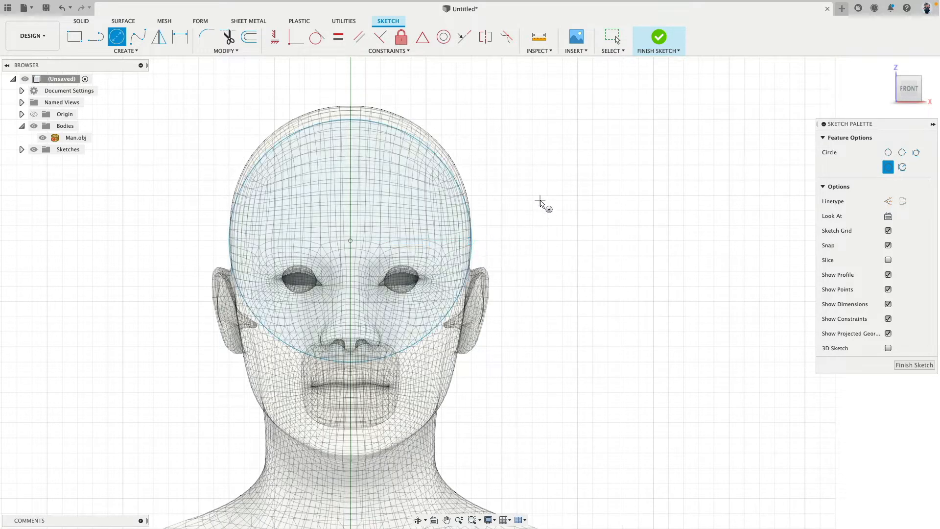
pyautogui.press('Escape')
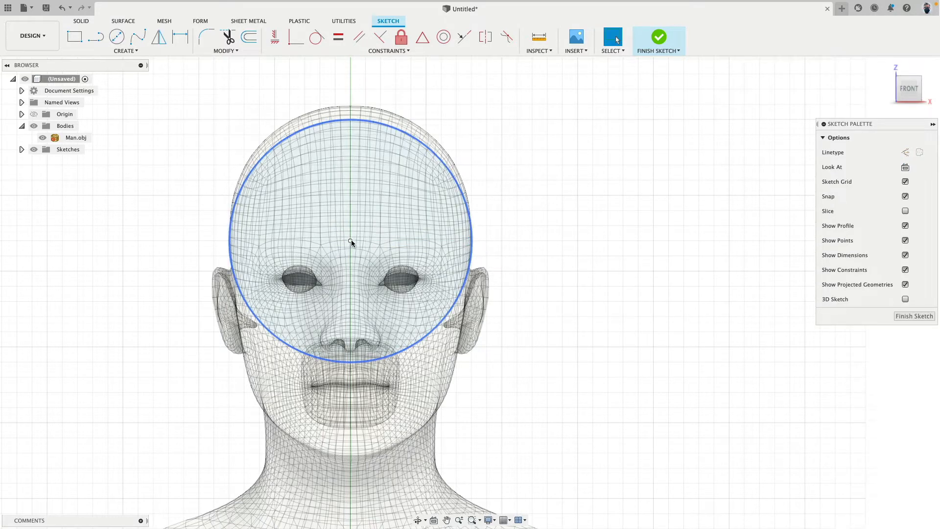
# Move the forehead circle up the vertical axis to a centre height of Z 230 mm, fitting it to the crown
pyautogui.moveTo(351, 239); pyautogui.dragTo(351, 227)
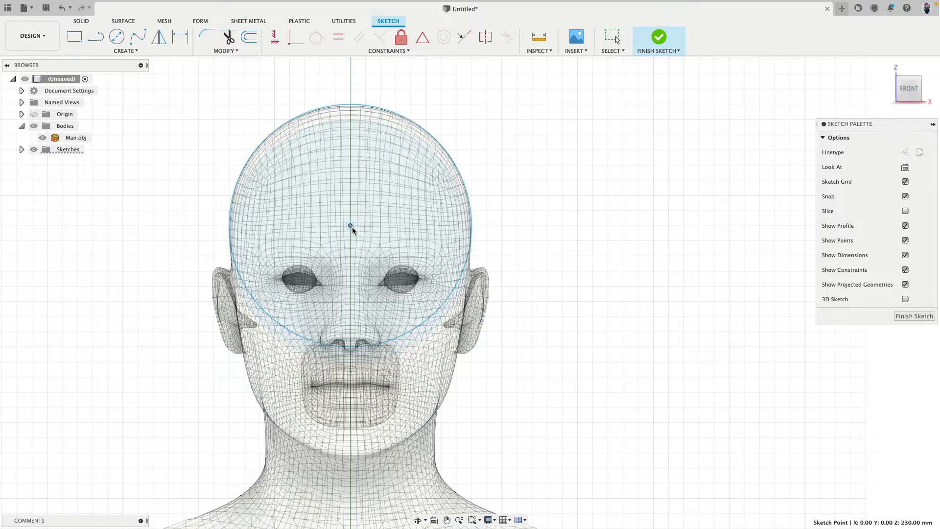
pyautogui.scroll(5, 356, 74)
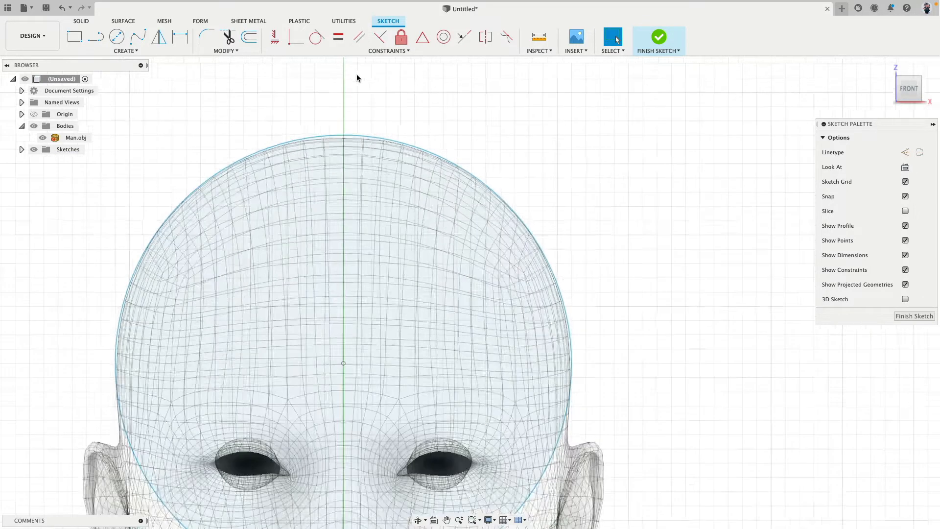
pyautogui.scroll(-3, 372, 103)
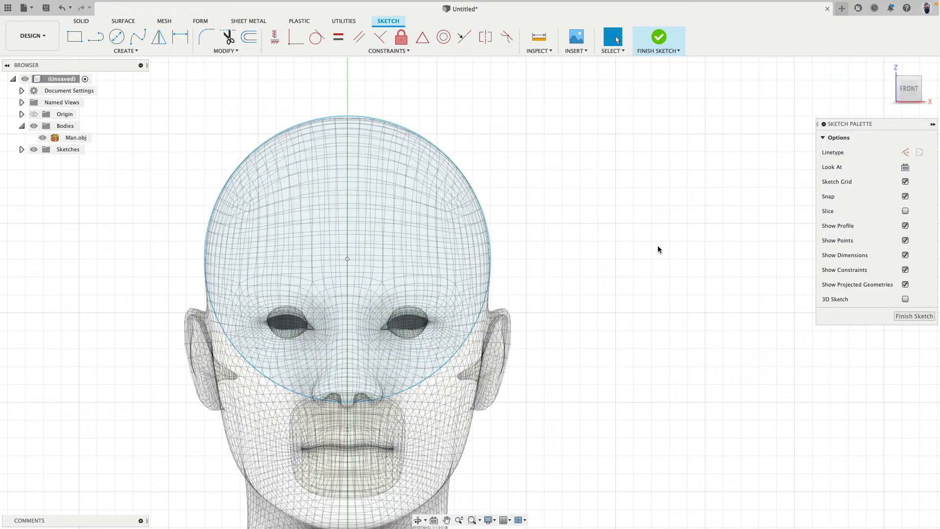
pyautogui.keyDown('shift'); pyautogui.moveTo(657, 249); pyautogui.dragTo(548, 234, button='middle'); pyautogui.keyUp('shift')
pyautogui.click(903, 87)
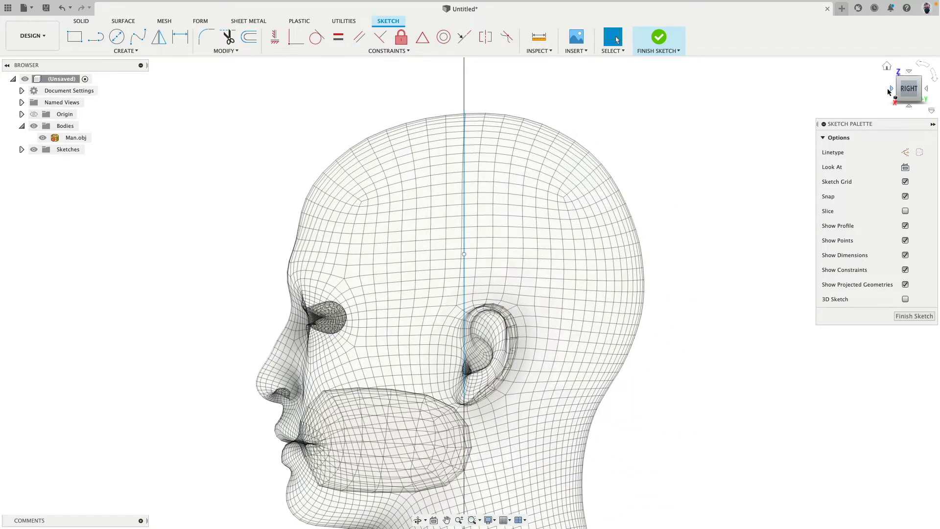
pyautogui.click(892, 94)
pyautogui.moveTo(473, 191); pyautogui.dragTo(600, 168, button='middle')
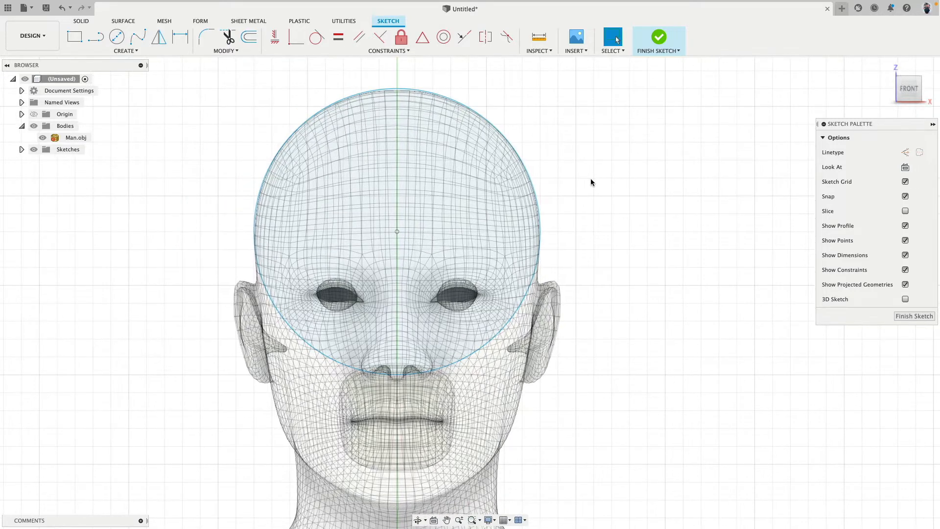
# Draw a 90 mm vertical line from above the crown to the circle's centre, and a 120 mm horizontal line from there past the circle
pyautogui.click(96, 37)
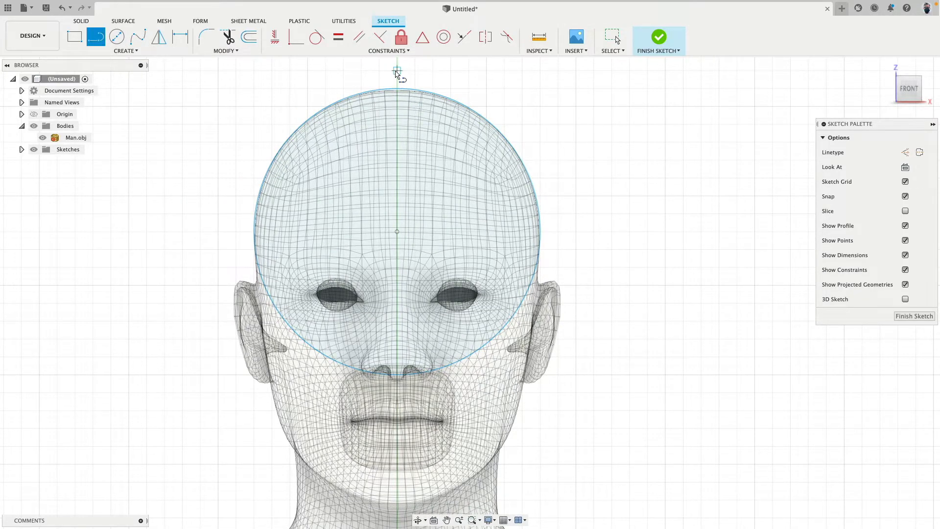
pyautogui.click(397, 72)
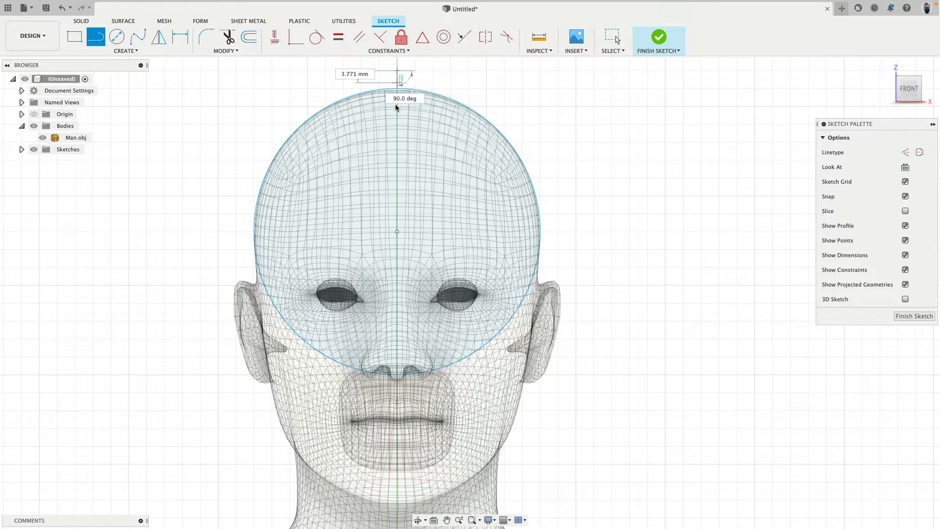
pyautogui.click(396, 232)
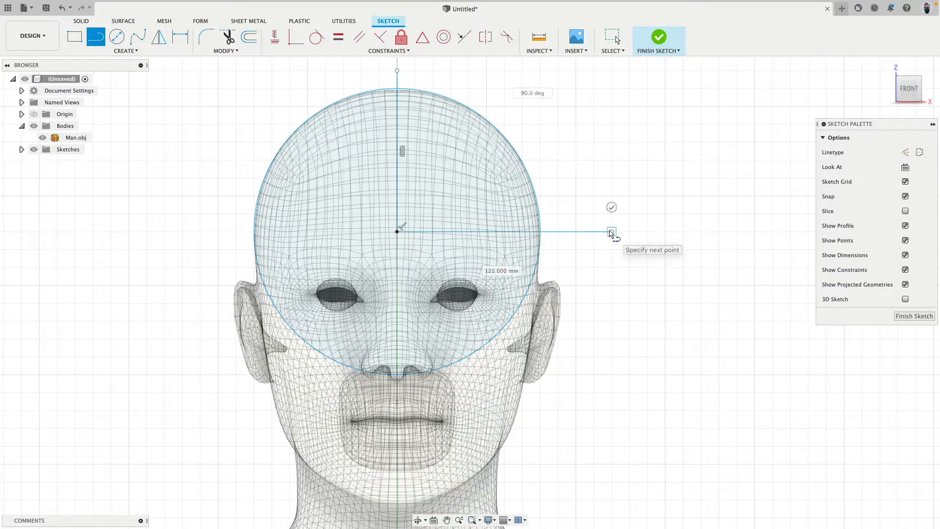
pyautogui.click(612, 231)
# Trim the circle to the quarter arc between the two lines, and trim away the lines as well
pyautogui.click(227, 37)
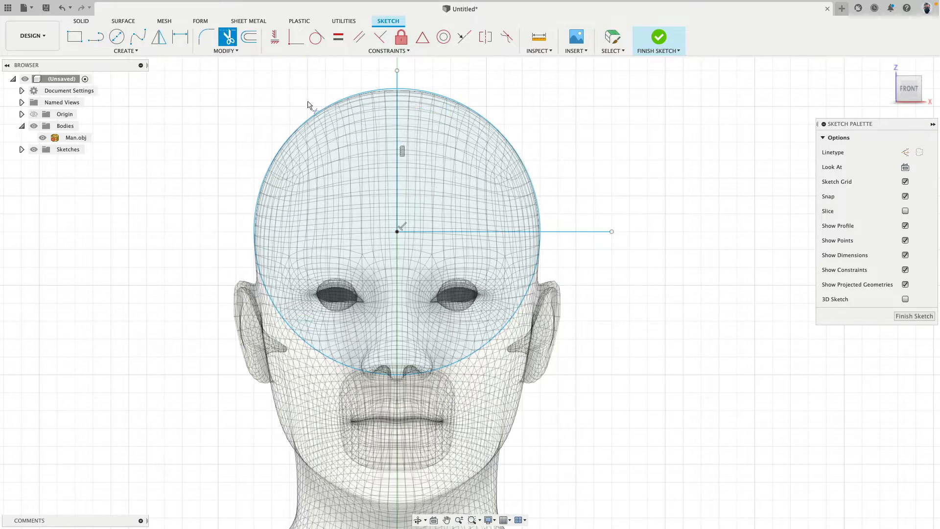
pyautogui.click(315, 116)
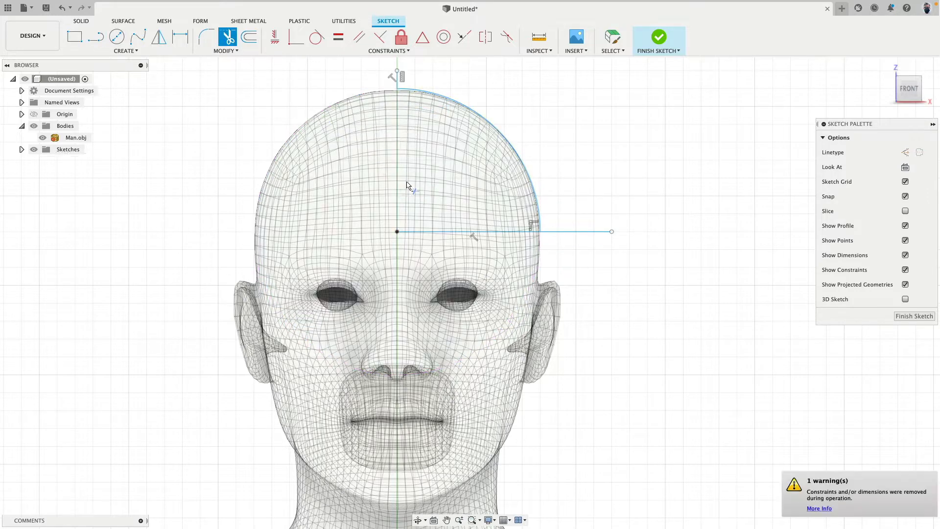
pyautogui.click(450, 233)
pyautogui.click(585, 233)
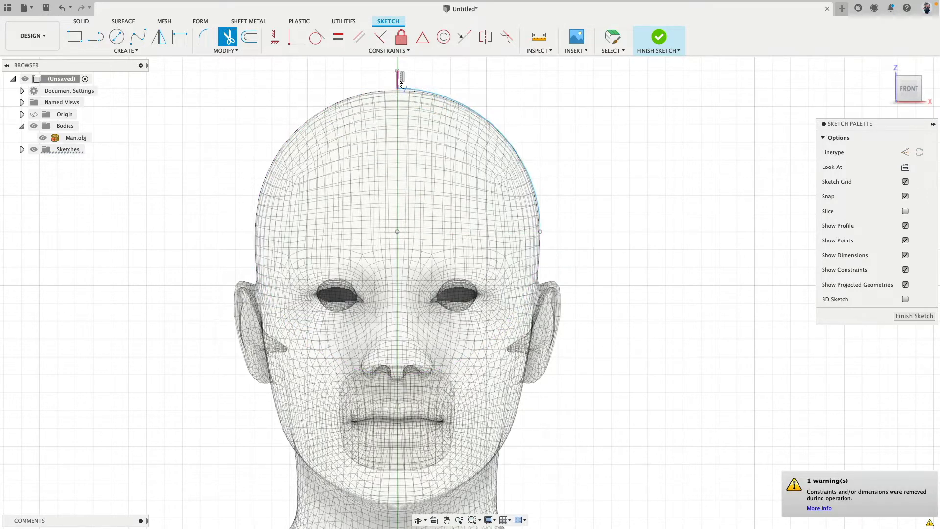
pyautogui.click(398, 82)
pyautogui.press('Escape')
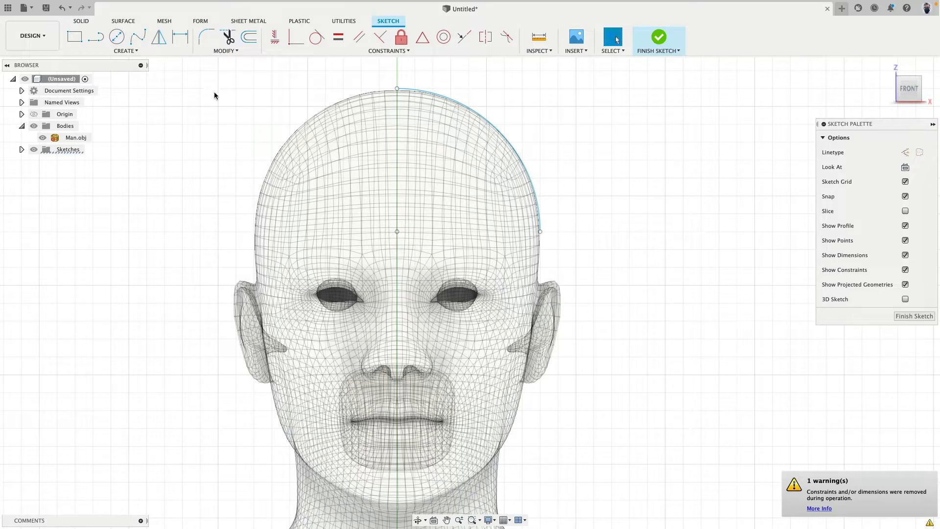
# Constrain the arc's upper endpoint vertically and its side endpoint horizontally to the arc's centre
pyautogui.click(453, 100)
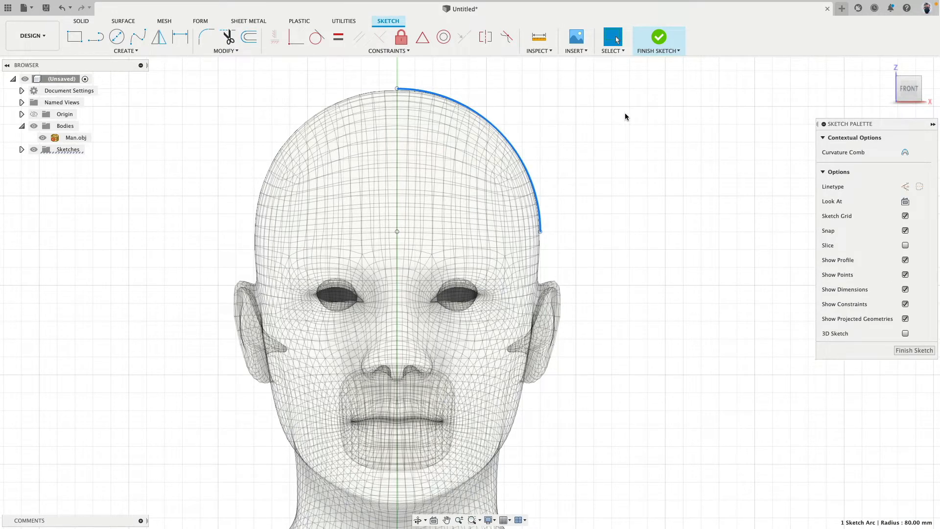
pyautogui.click(209, 93)
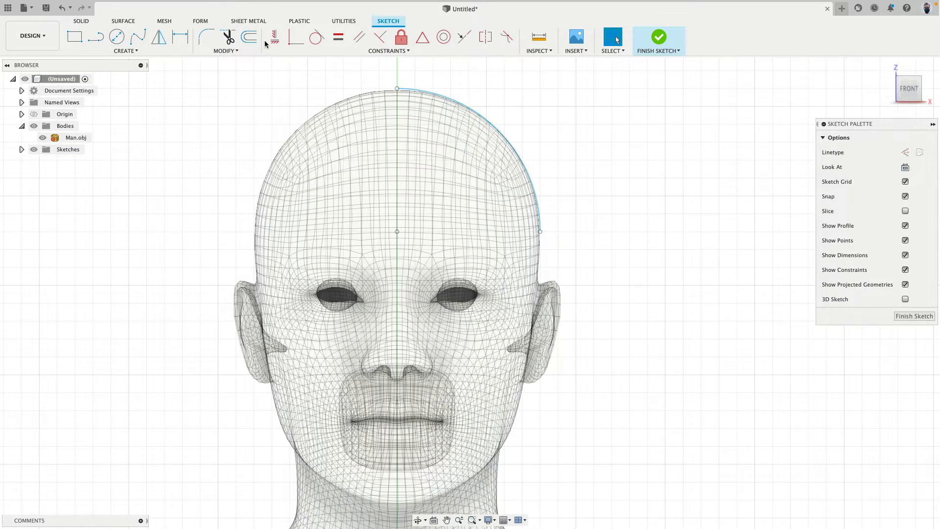
pyautogui.click(275, 37)
pyautogui.click(396, 89)
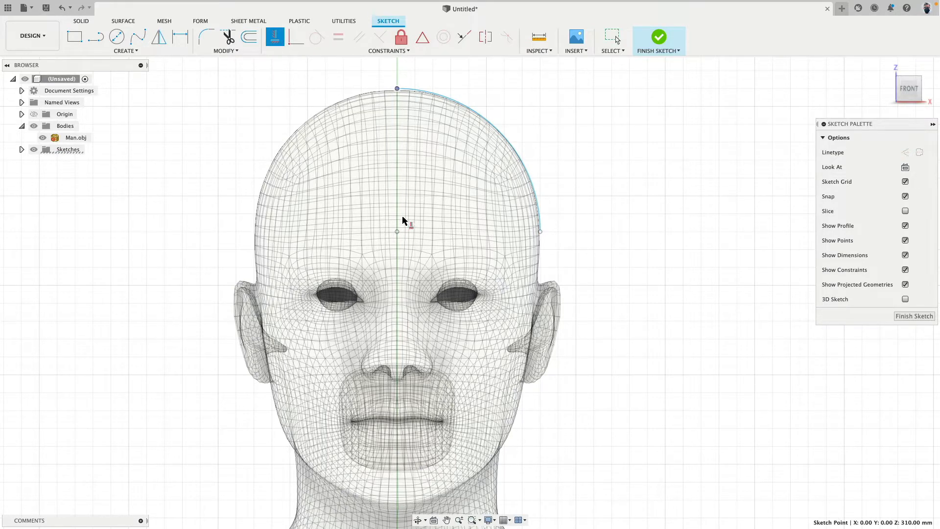
pyautogui.click(398, 231)
pyautogui.click(398, 232)
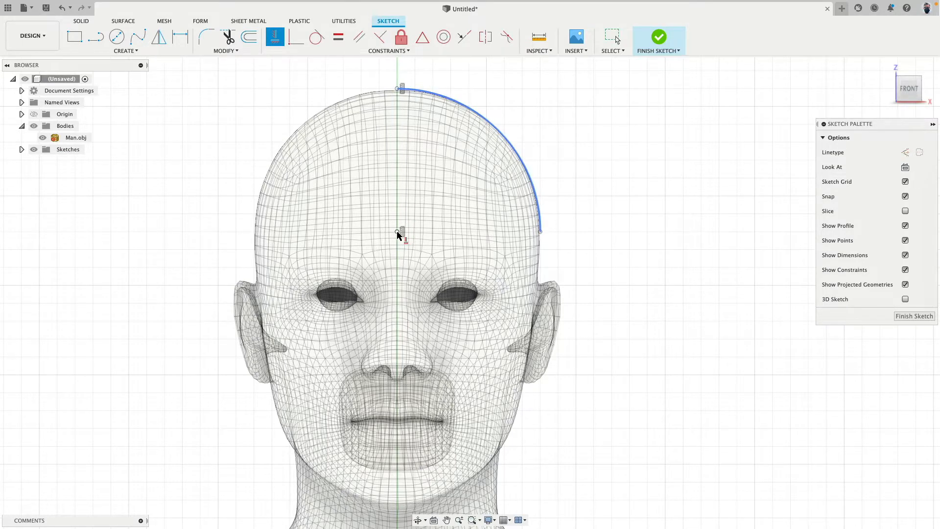
pyautogui.click(540, 231)
pyautogui.click(398, 231)
# Constrain the arc's centre point to be vertically aligned with the origin
pyautogui.scroll(-5, 465, 254)
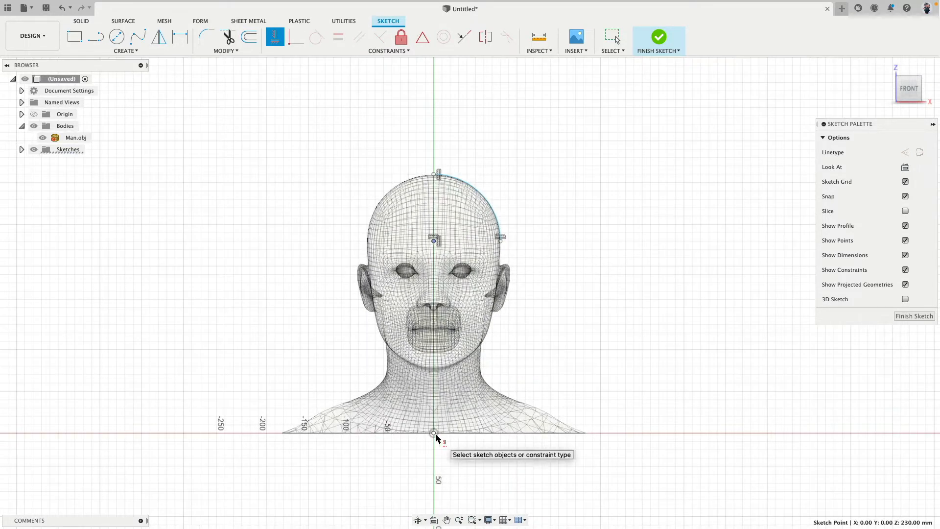
pyautogui.click(434, 434)
pyautogui.scroll(5, 468, 300)
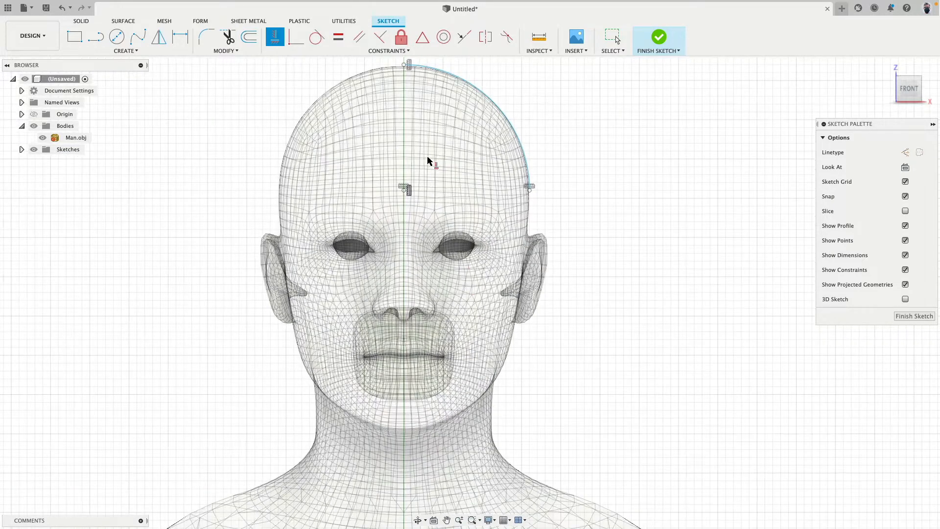
pyautogui.moveTo(426, 158); pyautogui.dragTo(411, 222, button='middle')
pyautogui.scroll(3, 412, 226)
pyautogui.press('Escape')
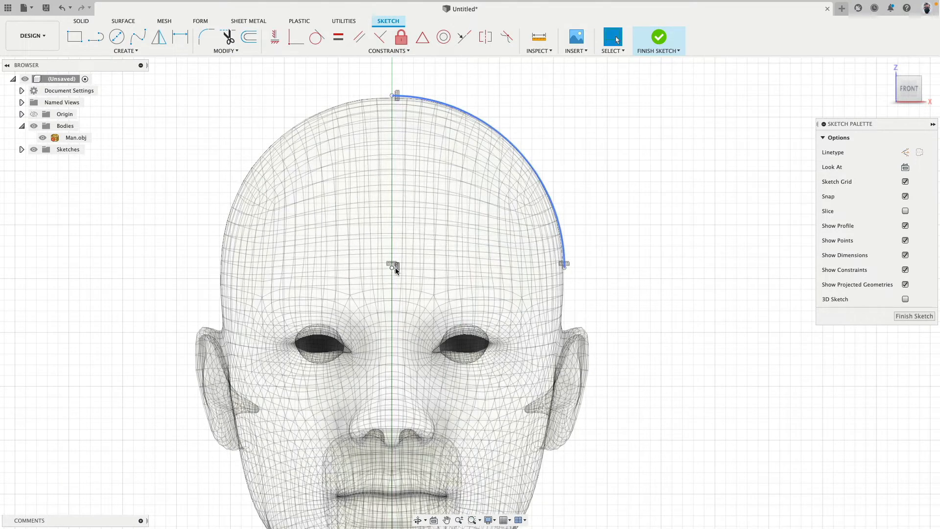
# Try moving the arc's centre point to test its constraints, and undo the move
pyautogui.click(385, 272)
pyautogui.moveTo(383, 271)
pyautogui.mouseDown()
pyautogui.moveTo(243, 243)
pyautogui.moveTo(387, 278)
pyautogui.moveTo(409, 224)
pyautogui.moveTo(407, 258)
pyautogui.moveTo(412, 241)
pyautogui.mouseUp()
pyautogui.press('super+z')
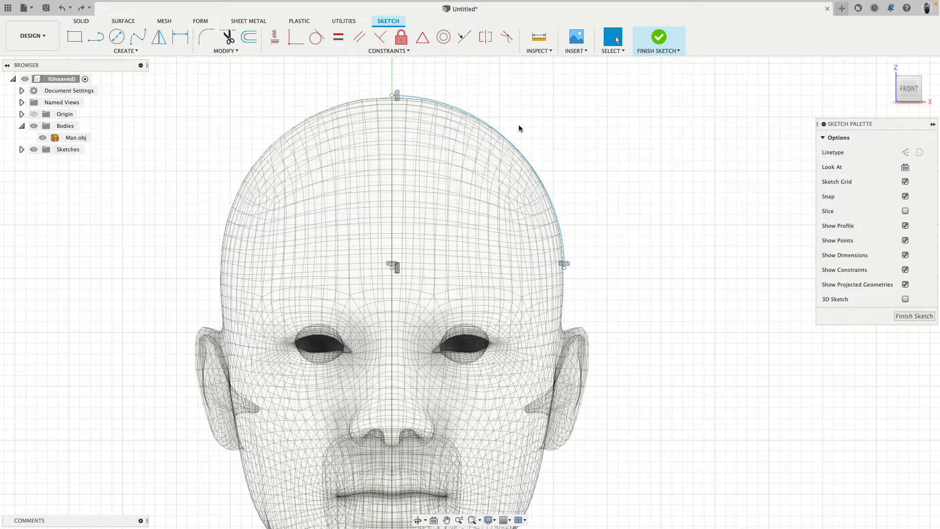
# Add a radius dimension to the quarter arc and accept it
pyautogui.click(509, 142)
pyautogui.press('d')
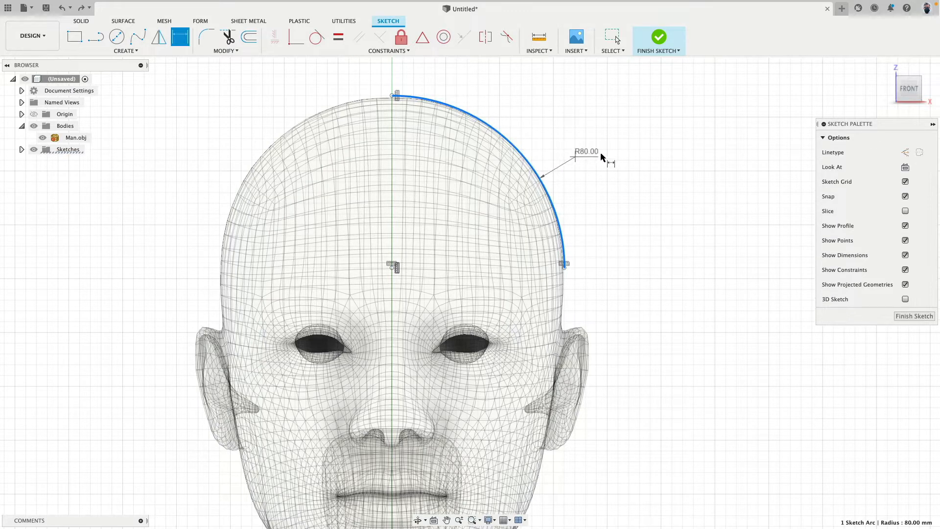
pyautogui.click(609, 156)
pyautogui.press('Return')
pyautogui.scroll(-5, 304, 279)
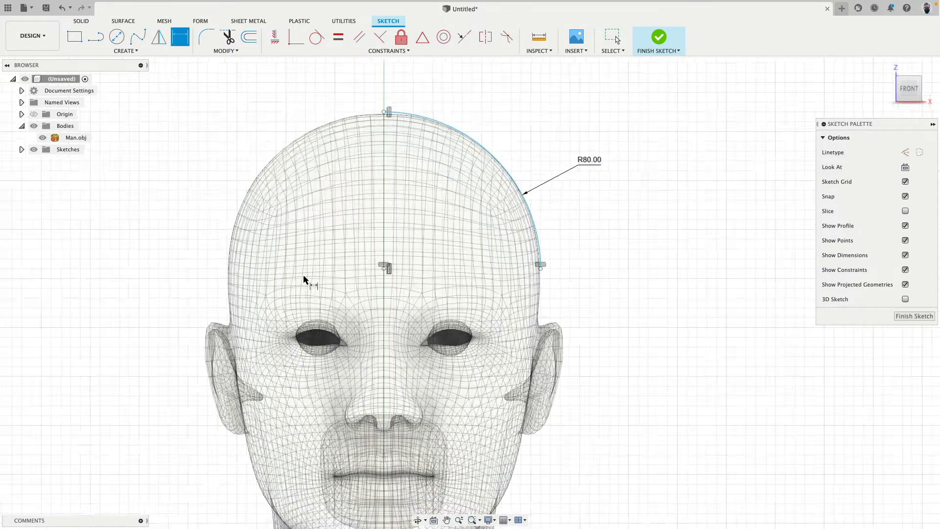
# Dimension the vertical distance between the origin and the arc's centre point
pyautogui.moveTo(341, 319); pyautogui.dragTo(327, 200, button='middle')
pyautogui.press('d')
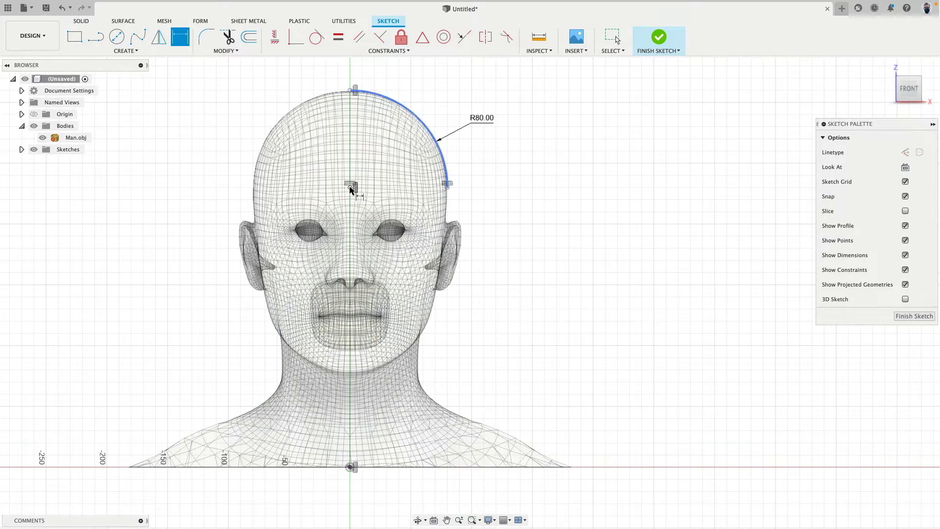
pyautogui.click(350, 466)
pyautogui.click(350, 187)
pyautogui.click(219, 353)
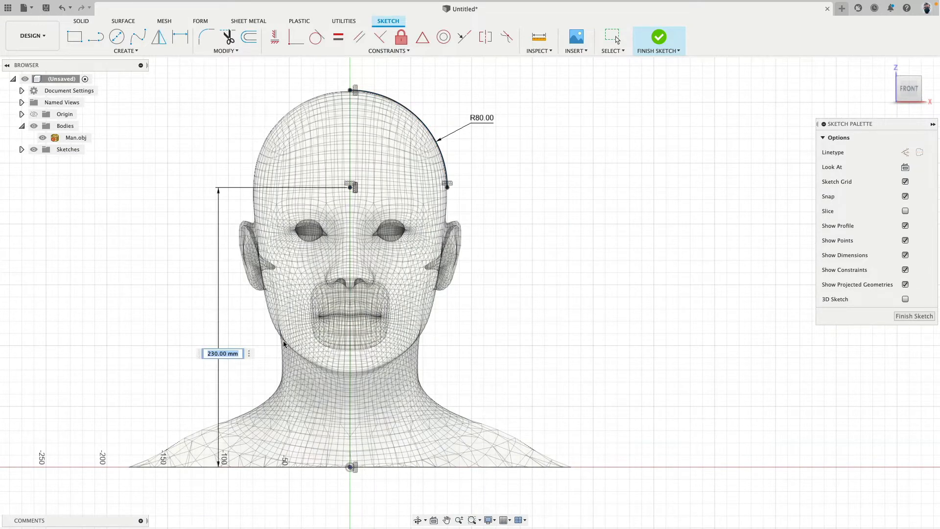
pyautogui.press('Return')
# Finish the arc sketch and rename it as Front
pyautogui.scroll(4, 365, 126)
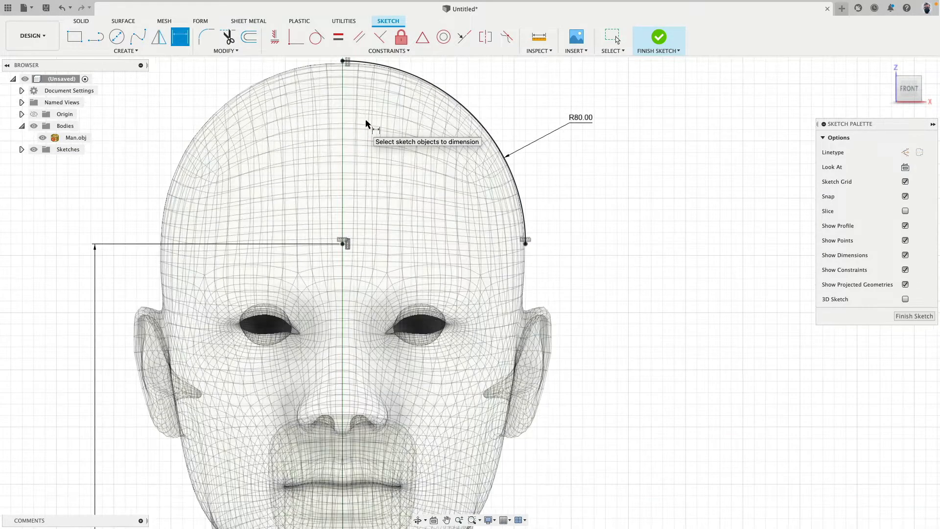
pyautogui.scroll(3, 343, 166)
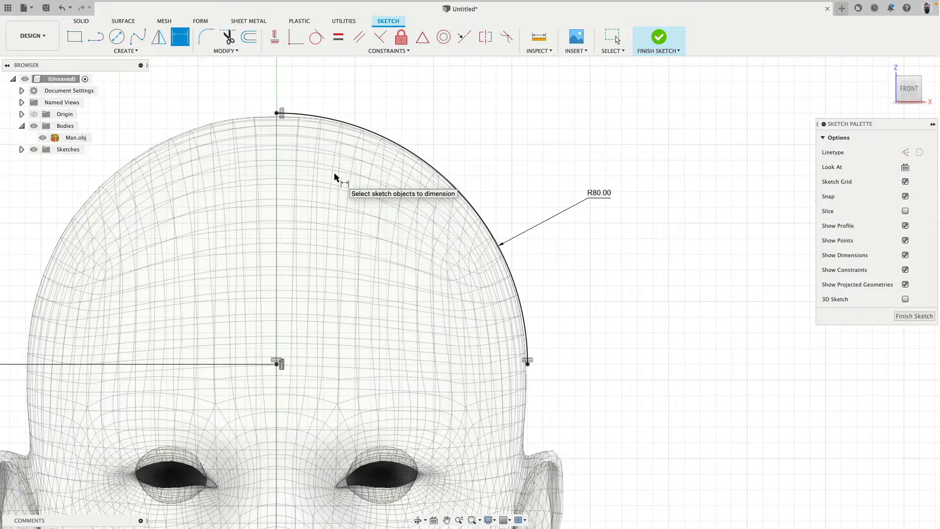
pyautogui.scroll(-2, 334, 175)
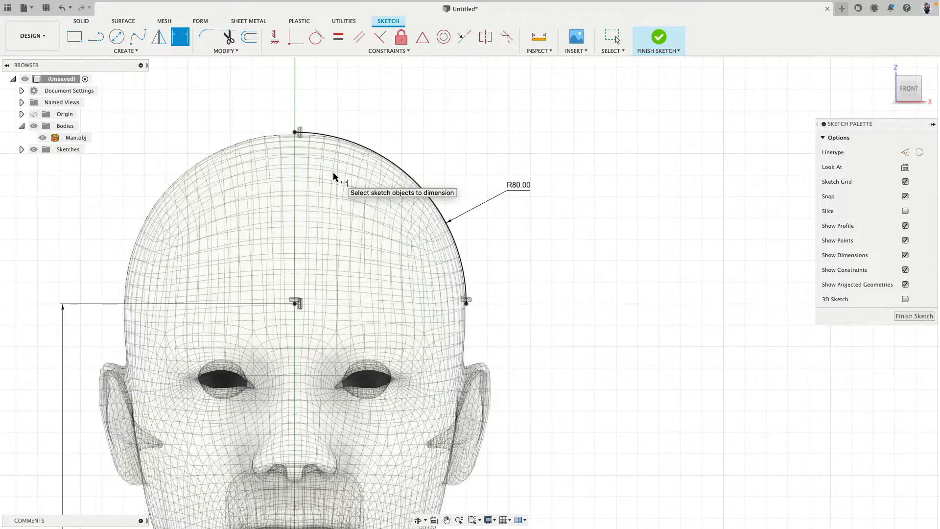
pyautogui.scroll(-3, 394, 146)
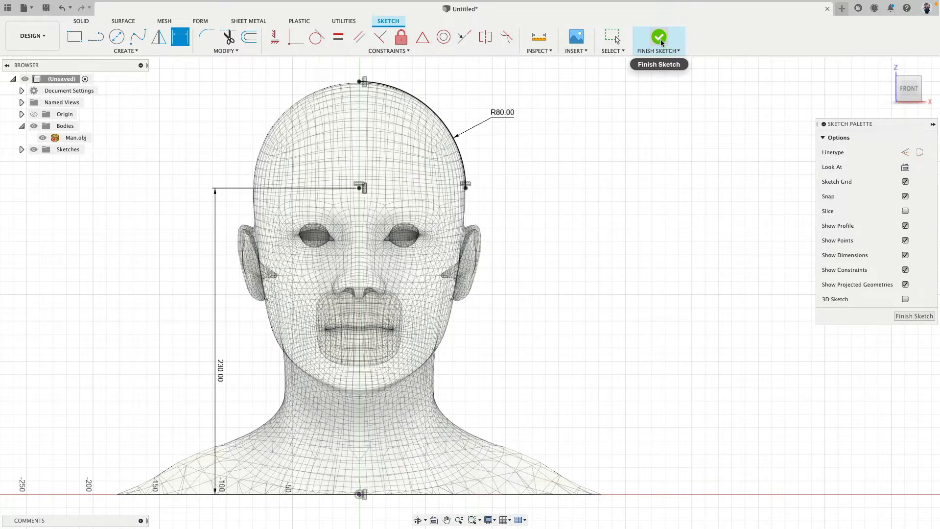
pyautogui.click(22, 149)
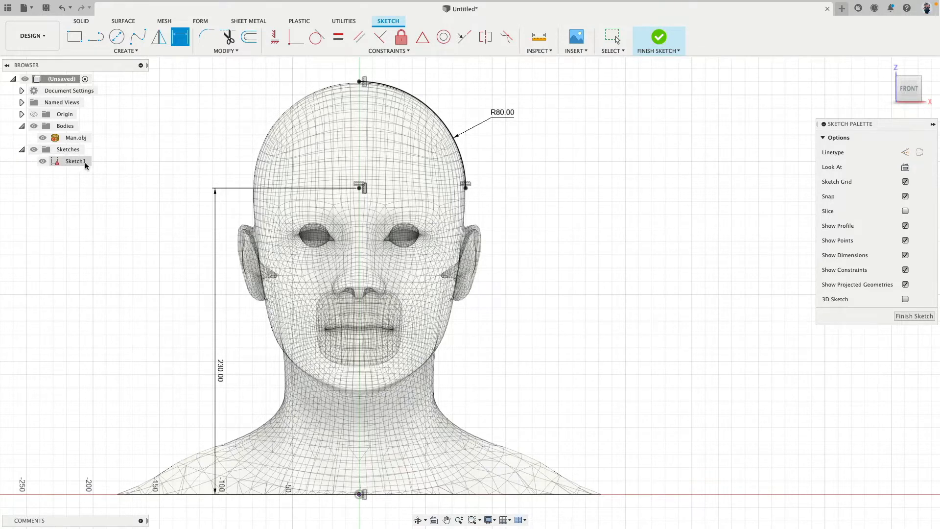
pyautogui.click(658, 37)
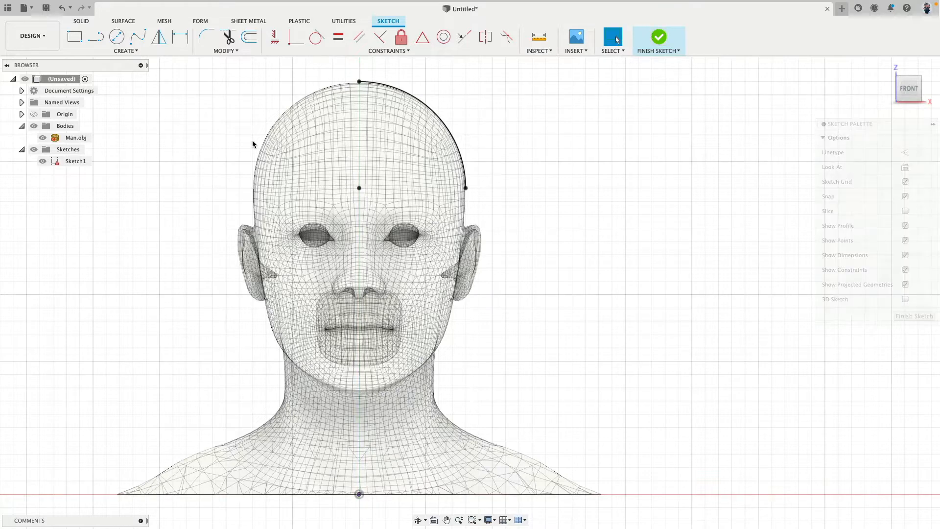
pyautogui.click(70, 161)
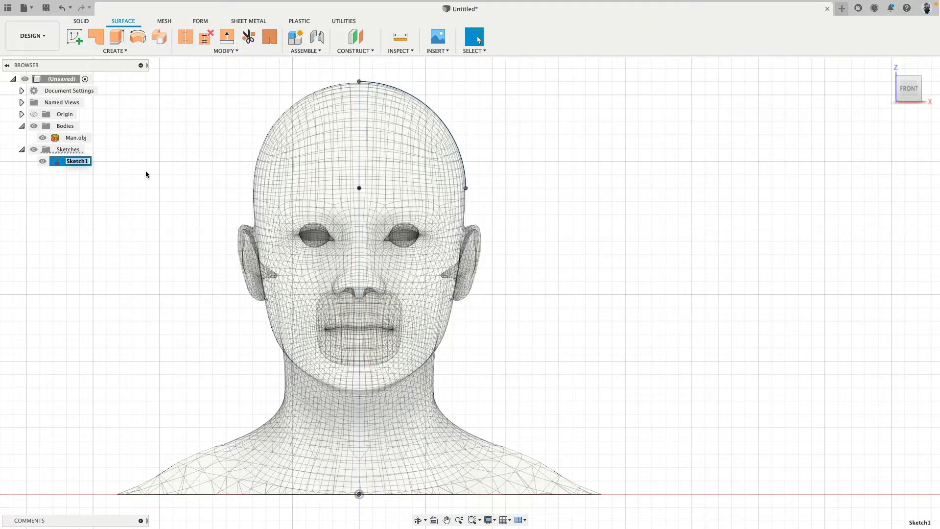
pyautogui.write('Fribt')
pyautogui.press('Return')
pyautogui.click(909, 95)
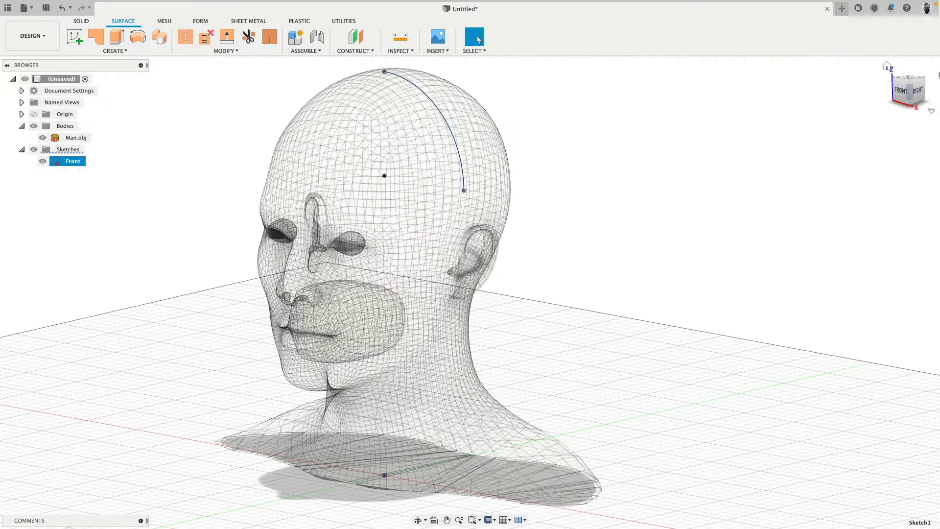
pyautogui.click(909, 93)
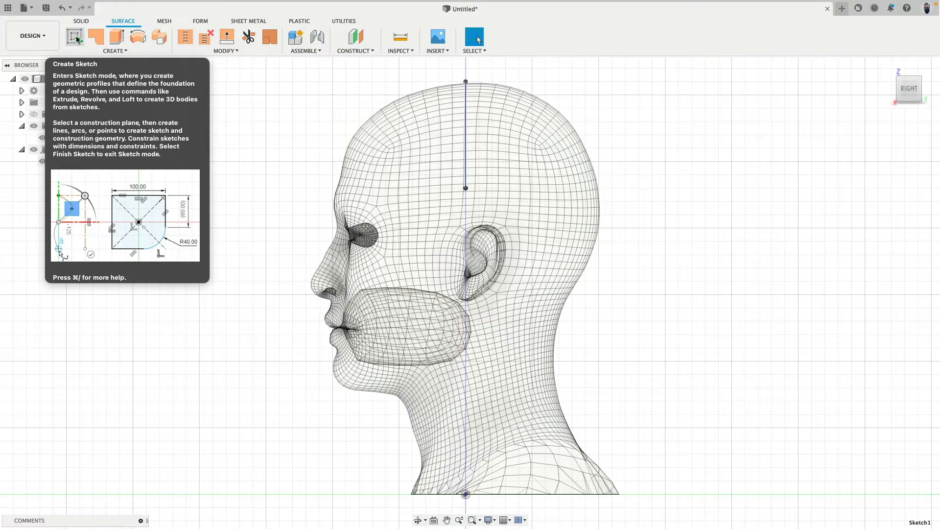
pyautogui.click(75, 39)
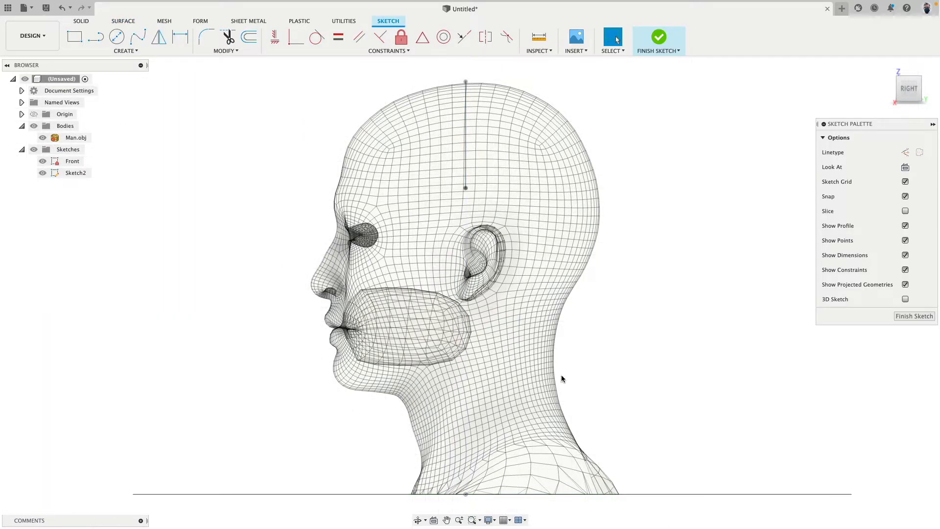
pyautogui.scroll(-3, 683, 268)
pyautogui.scroll(-2, 683, 267)
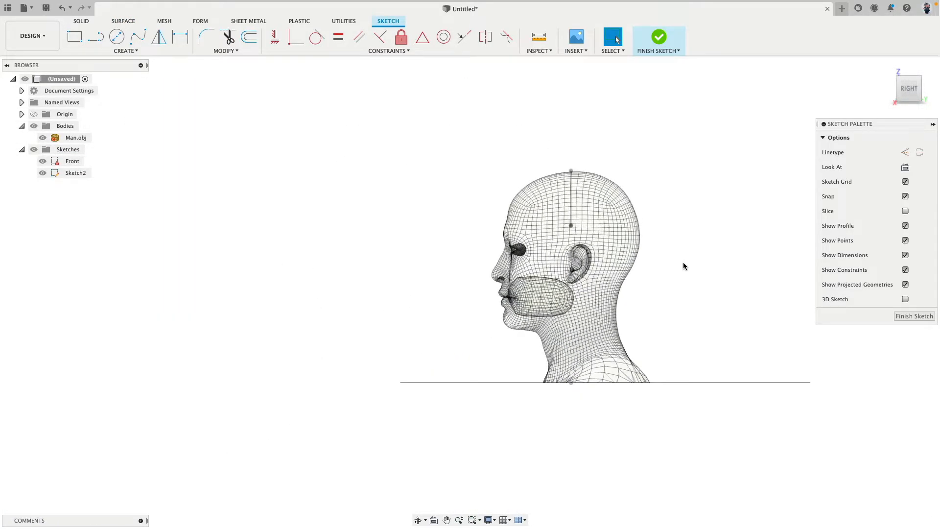
pyautogui.click(664, 40)
pyautogui.press('Delete')
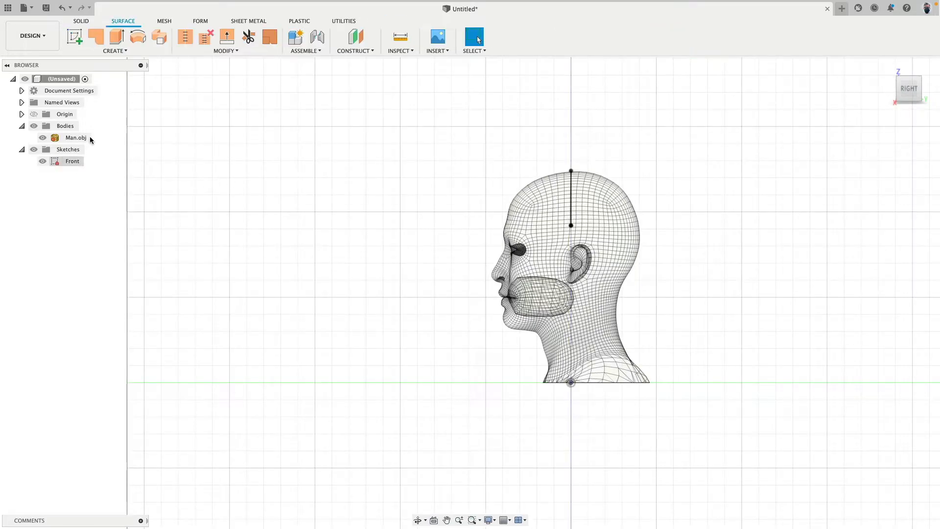
# Create a new sketch on the side (YZ) plane through the origin and finish it without adding geometry
pyautogui.click(75, 37)
pyautogui.click(601, 348)
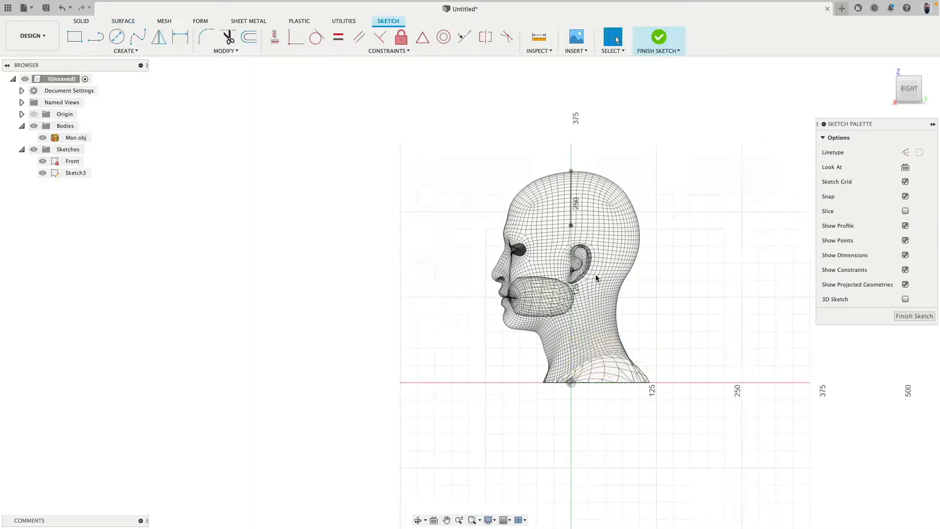
pyautogui.scroll(8, 595, 274)
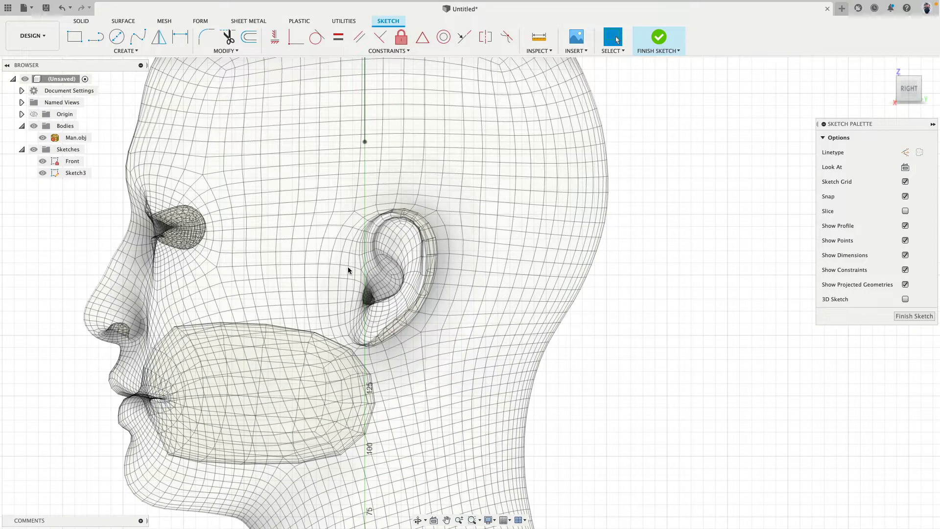
pyautogui.moveTo(308, 216); pyautogui.dragTo(343, 234, button='middle')
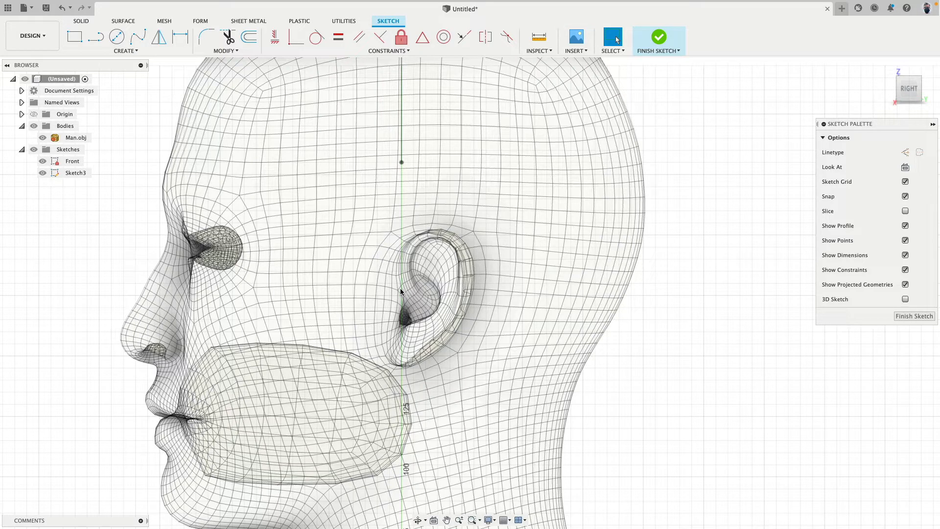
pyautogui.click(659, 37)
# Make the Man.obj mesh body selectable
pyautogui.click(75, 137)
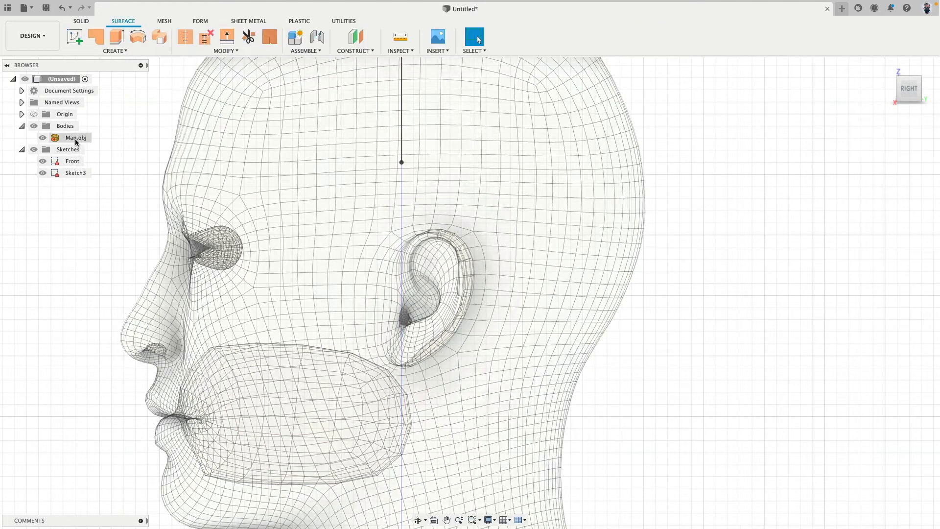
pyautogui.rightClick(75, 139)
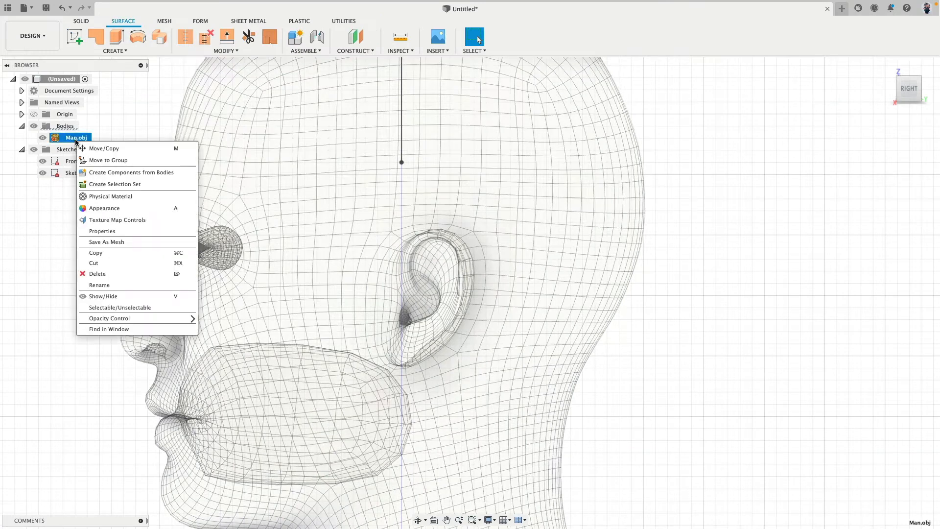
pyautogui.click(113, 307)
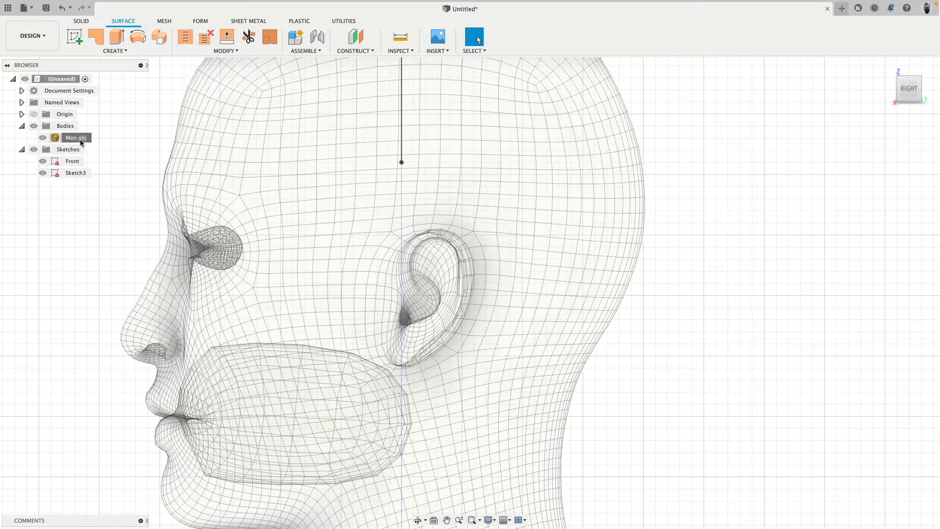
# Move the head mesh -10.654 mm along Y to centre the ear on the front sketch's plane, and make it unselectable again
pyautogui.click(80, 139)
pyautogui.click(269, 37)
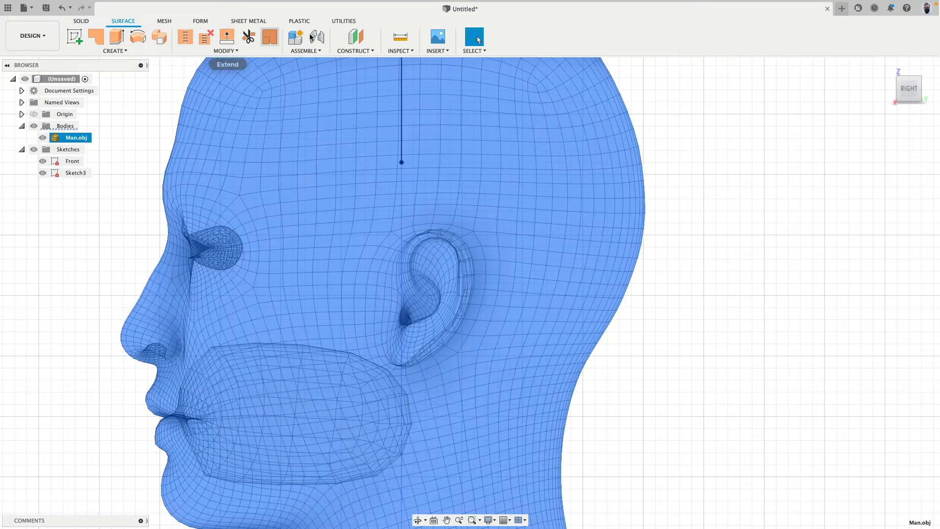
pyautogui.click(165, 21)
pyautogui.click(338, 39)
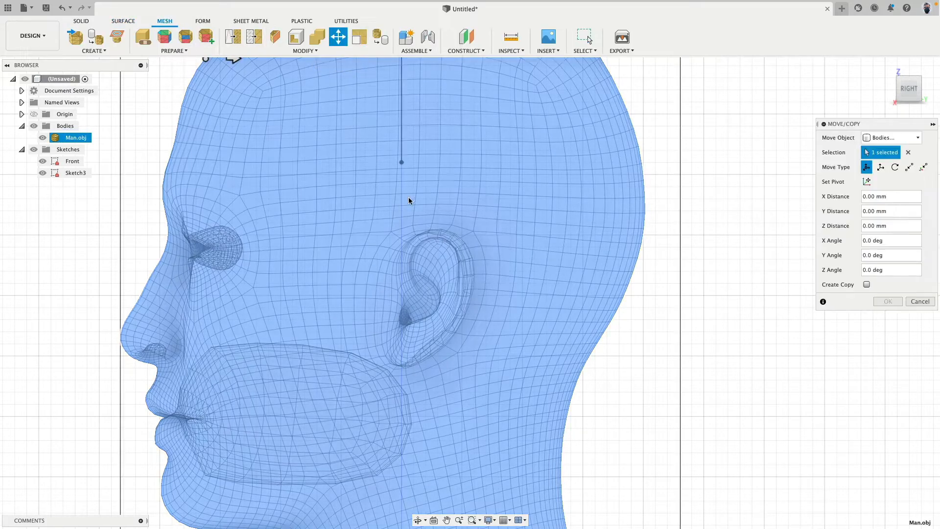
pyautogui.scroll(-5, 441, 249)
pyautogui.moveTo(349, 149); pyautogui.dragTo(338, 147)
pyautogui.scroll(5, 423, 272)
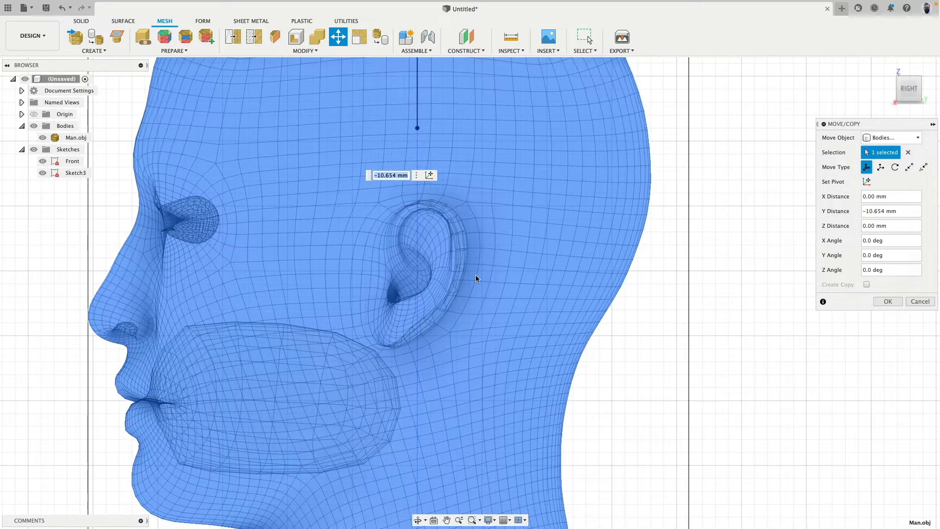
pyautogui.click(886, 301)
pyautogui.rightClick(77, 138)
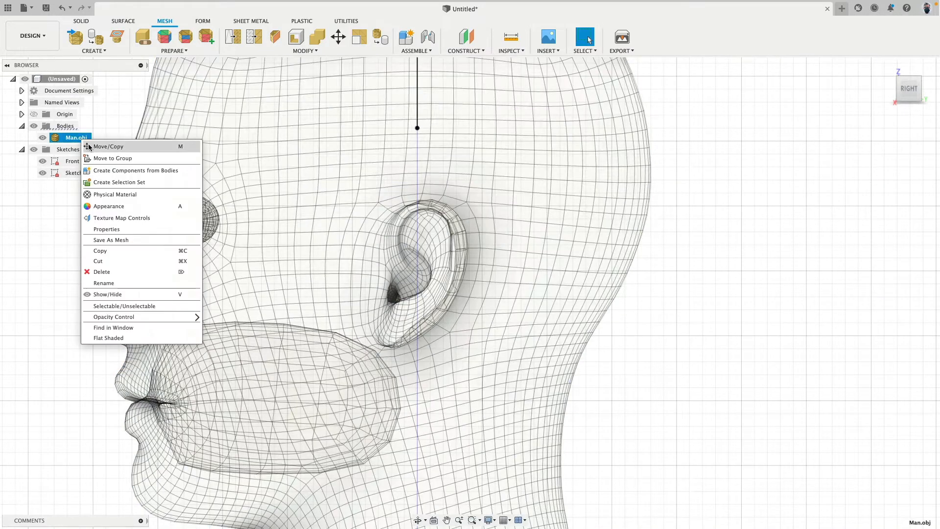
pyautogui.click(191, 302)
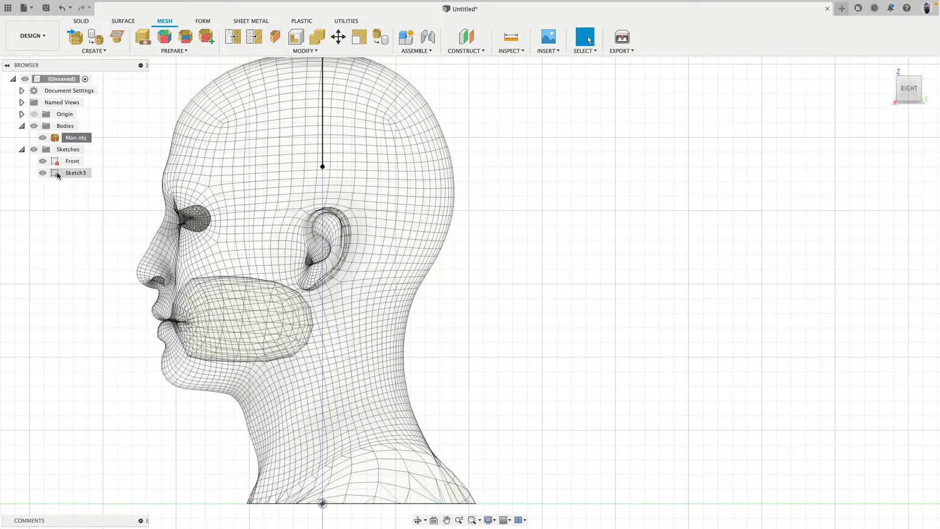
# Rename the empty side sketch as Ear Base
pyautogui.click(82, 174)
pyautogui.click(76, 174)
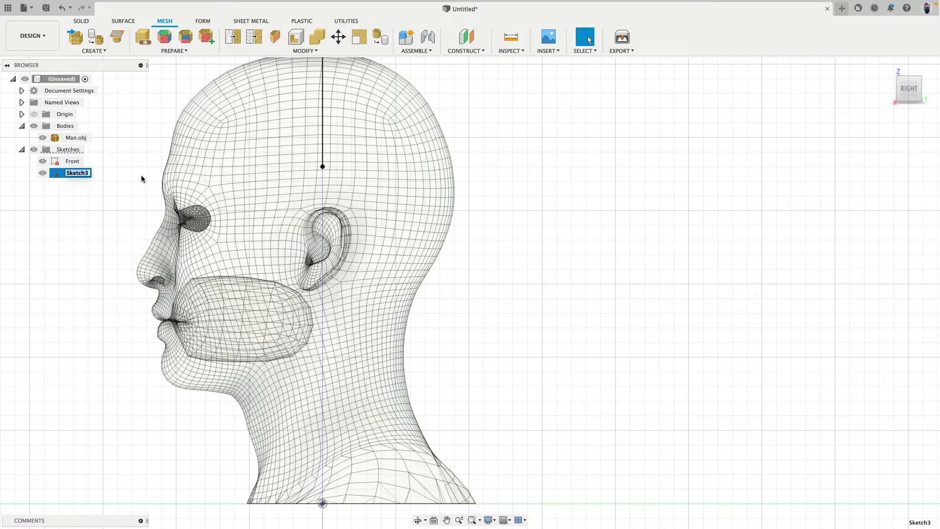
pyautogui.write('Ear Base')
pyautogui.press('Return')
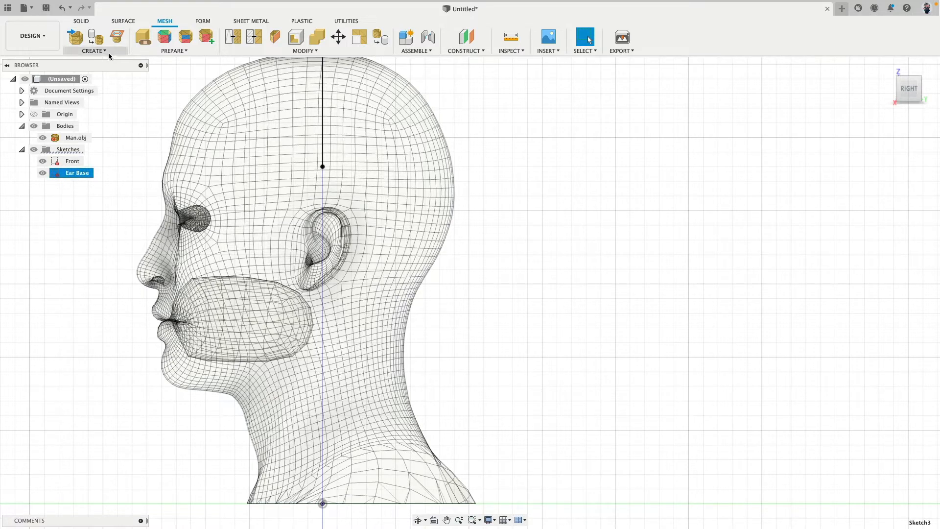
# Open the Ear Base sketch for editing
pyautogui.click(126, 22)
pyautogui.click(81, 25)
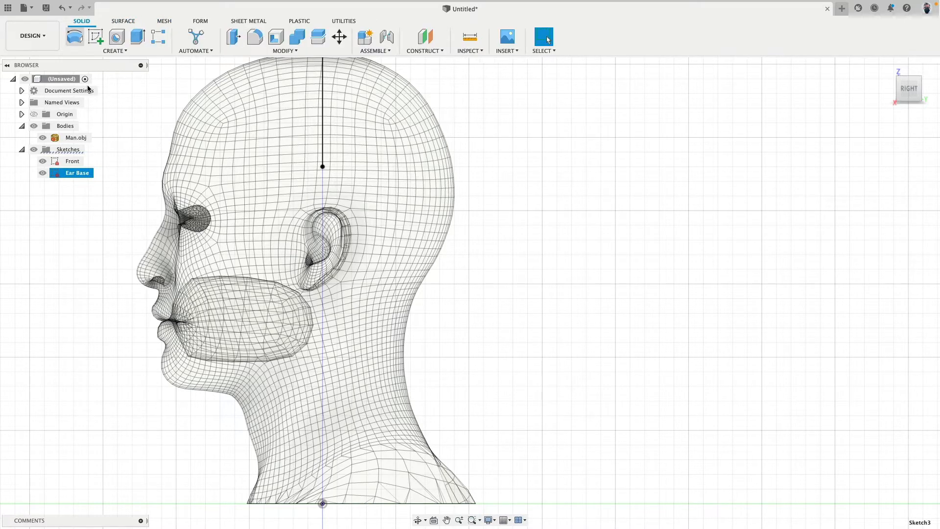
pyautogui.doubleClick(57, 174)
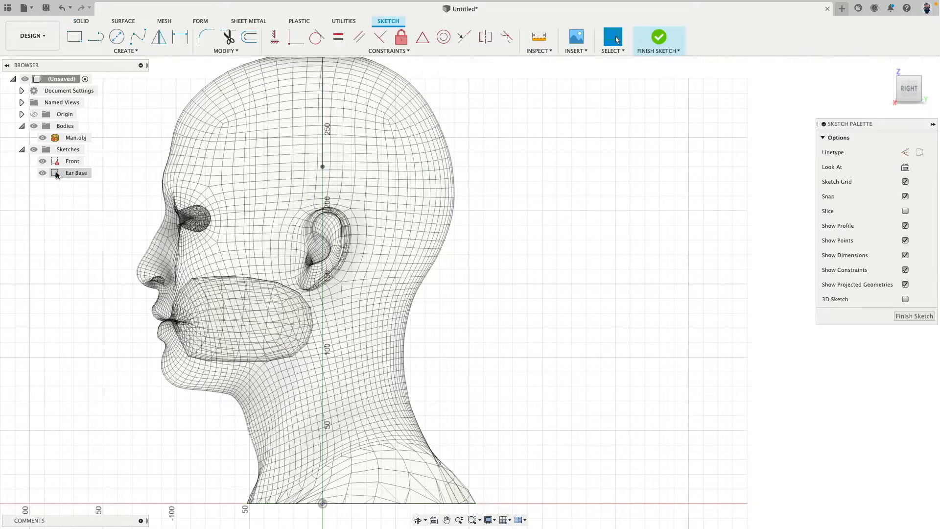
pyautogui.click(120, 50)
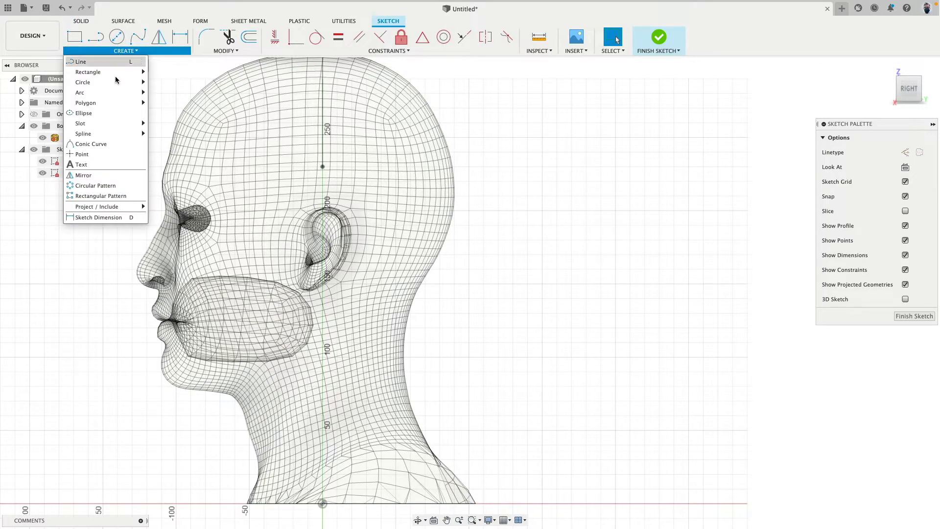
pyautogui.click(107, 112)
pyautogui.scroll(-5, 322, 249)
pyautogui.scroll(10, 322, 248)
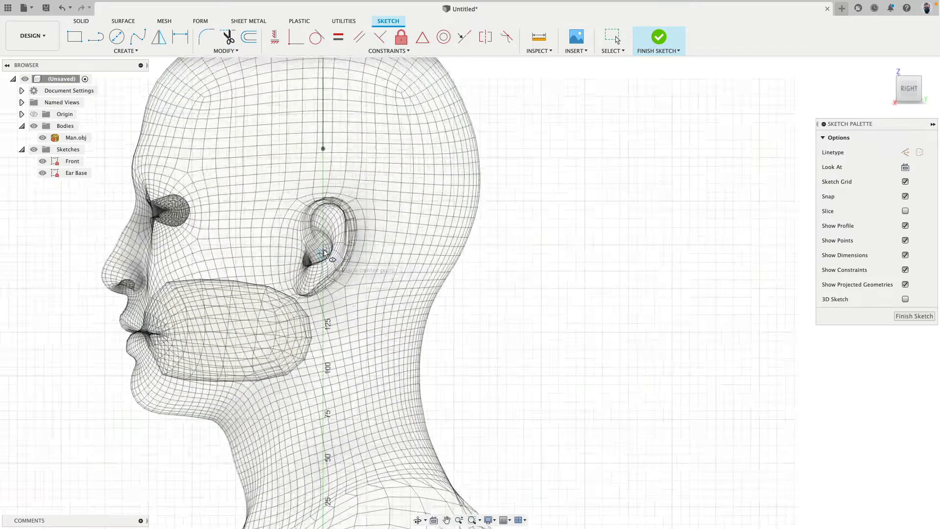
# Sketch a centre-diameter circle about 64 mm across around the ear, and shift its centre slightly down to enclose the ear
pyautogui.press('c')
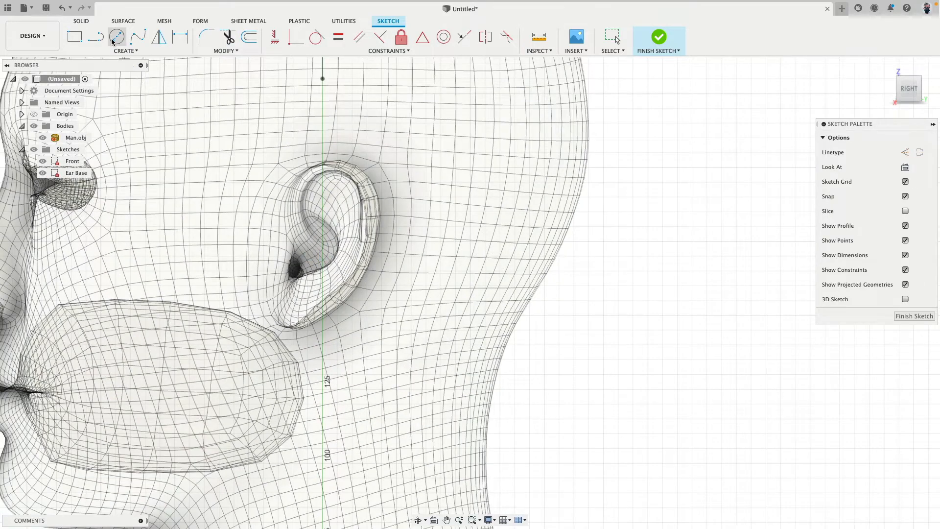
pyautogui.click(322, 241)
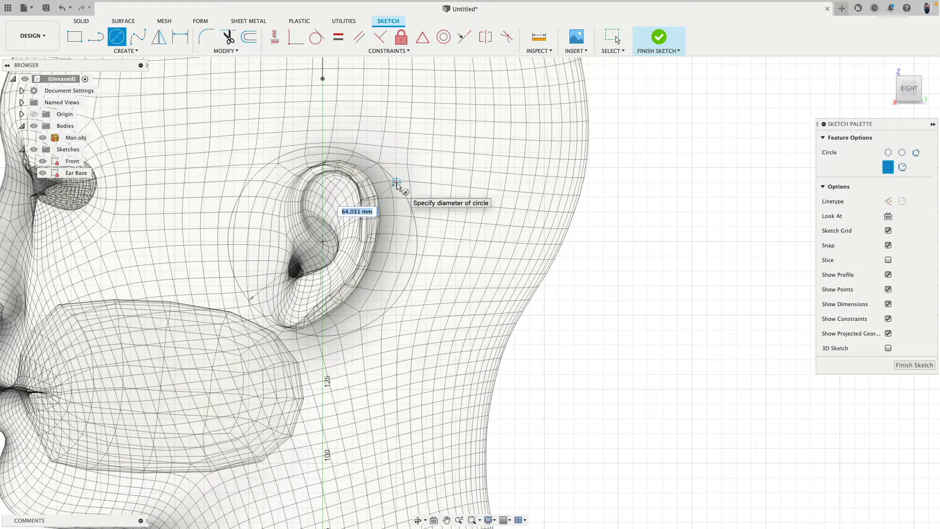
pyautogui.click(401, 189)
pyautogui.press('Escape')
pyautogui.moveTo(323, 240); pyautogui.dragTo(322, 248)
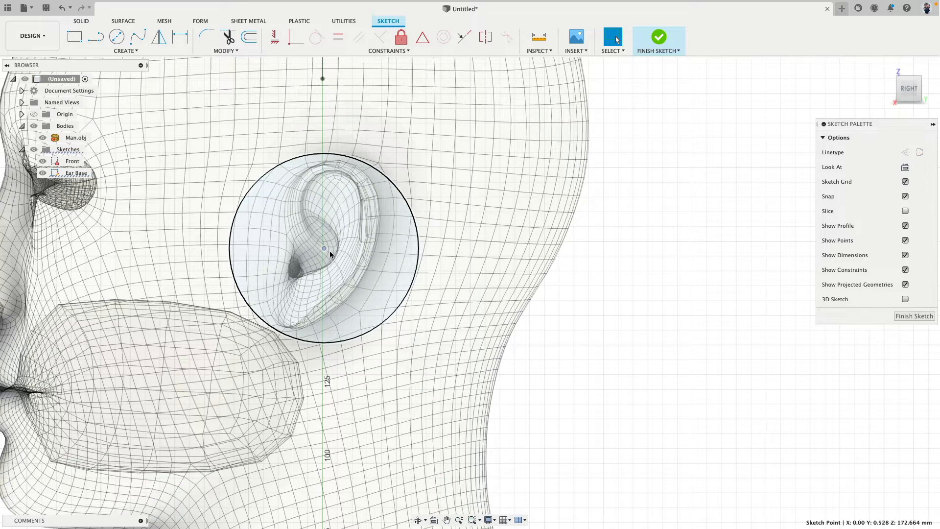
pyautogui.moveTo(326, 248); pyautogui.dragTo(323, 245)
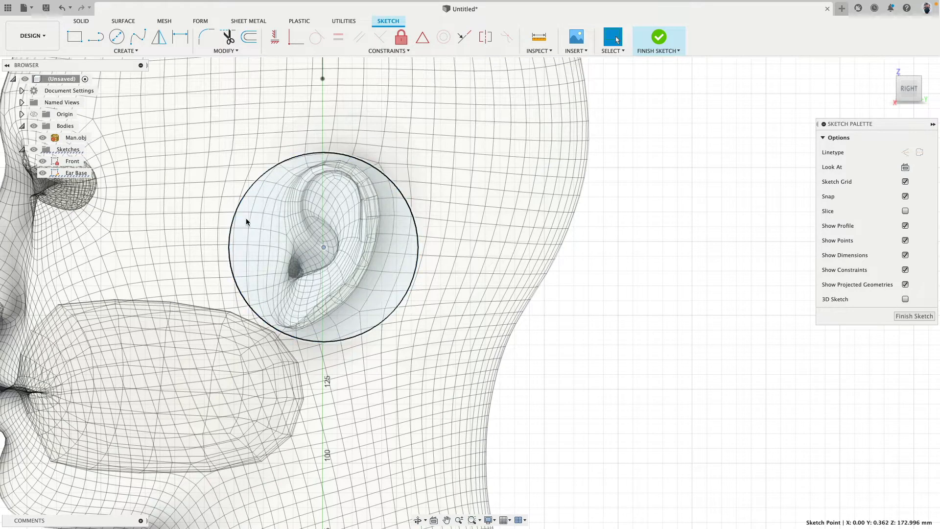
# Delete the circle around the ear
pyautogui.click(402, 299)
pyautogui.click(283, 331)
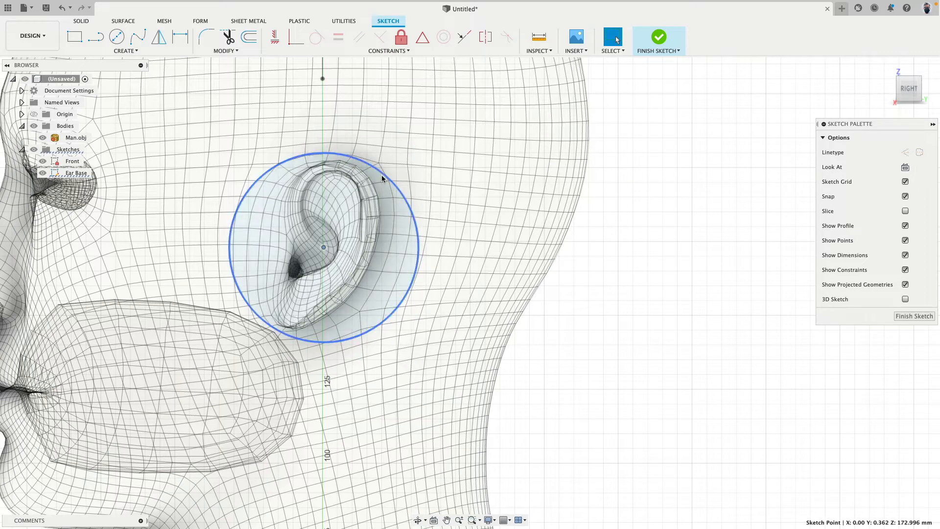
pyautogui.click(327, 137)
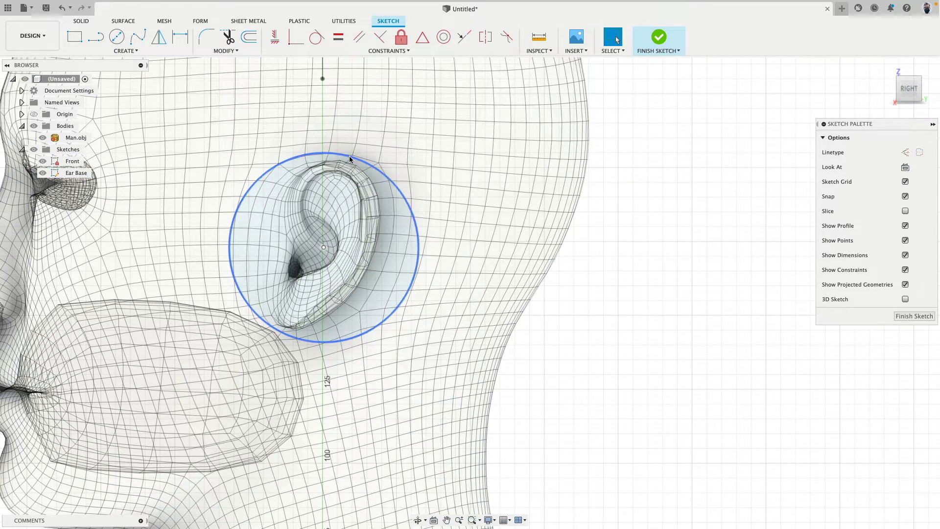
pyautogui.press('Delete')
# Sketch an ellipse centred on the vertical axis at the ear, with a vertical major axis about 75 mm long
pyautogui.click(137, 51)
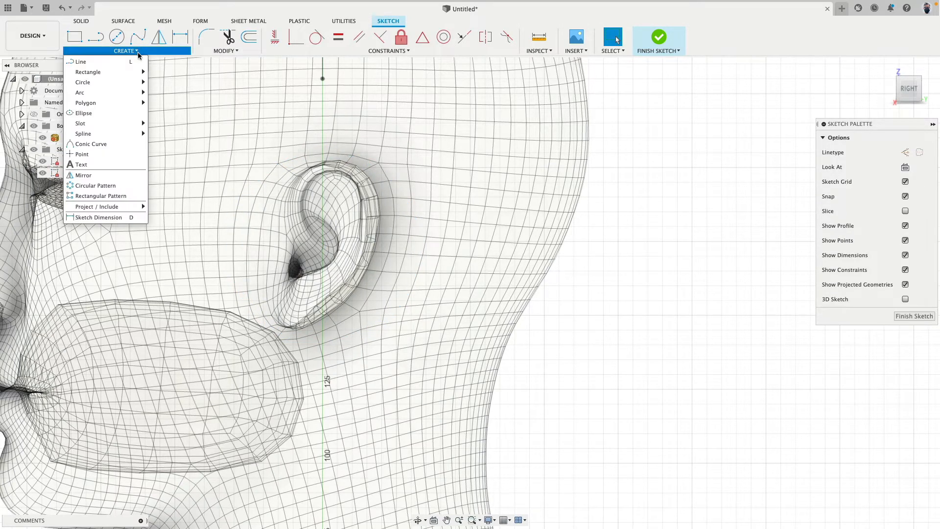
pyautogui.click(95, 113)
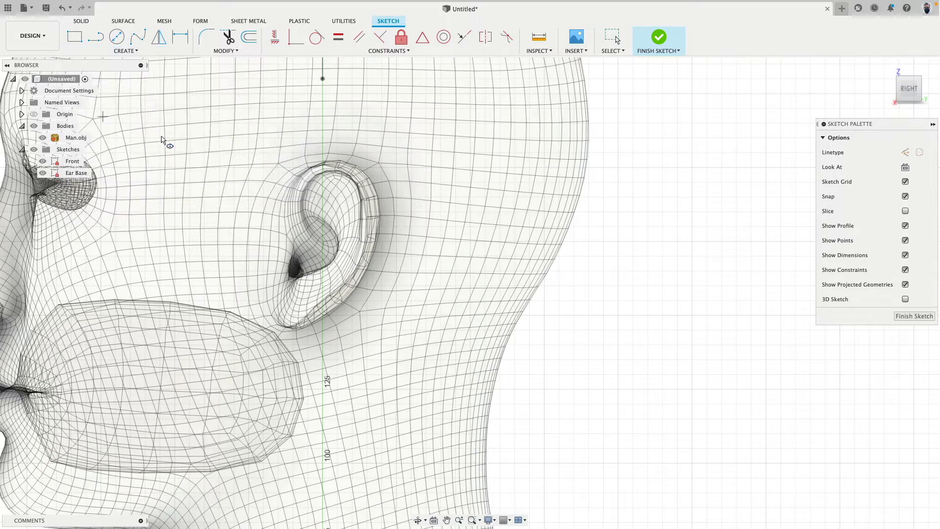
pyautogui.click(323, 239)
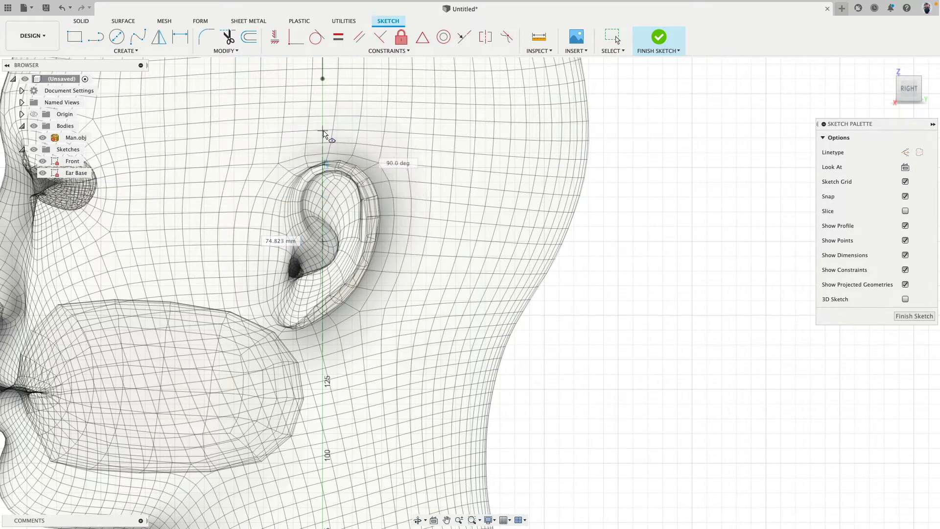
pyautogui.click(324, 131)
pyautogui.click(370, 157)
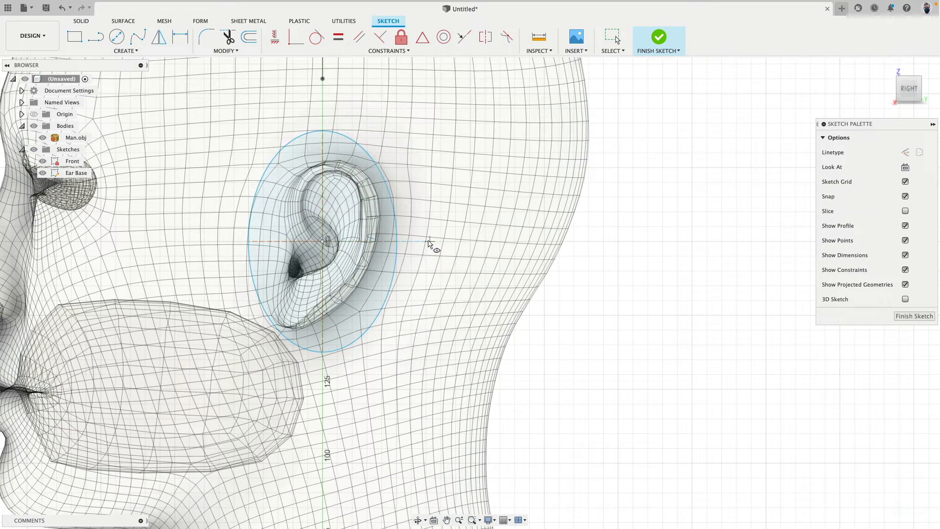
# Dimension the ellipse's overall height between its uppermost and lowermost points and set it to 90 mm
pyautogui.press('d')
pyautogui.click(322, 131)
pyautogui.click(322, 351)
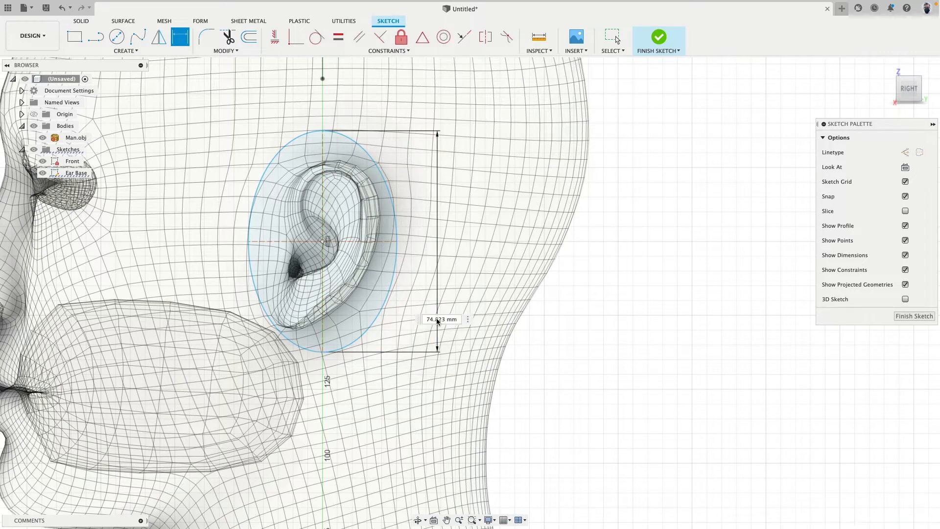
pyautogui.click(441, 319)
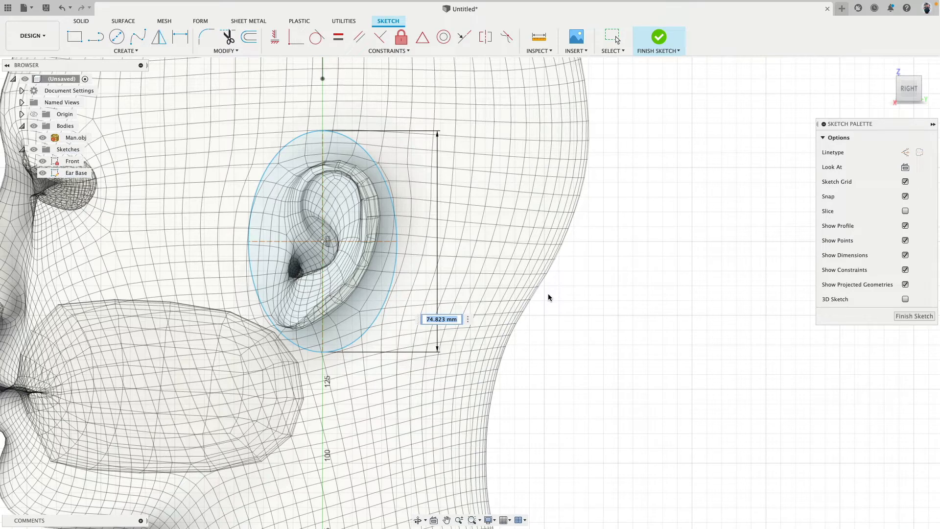
pyautogui.write('90')
pyautogui.press('Return')
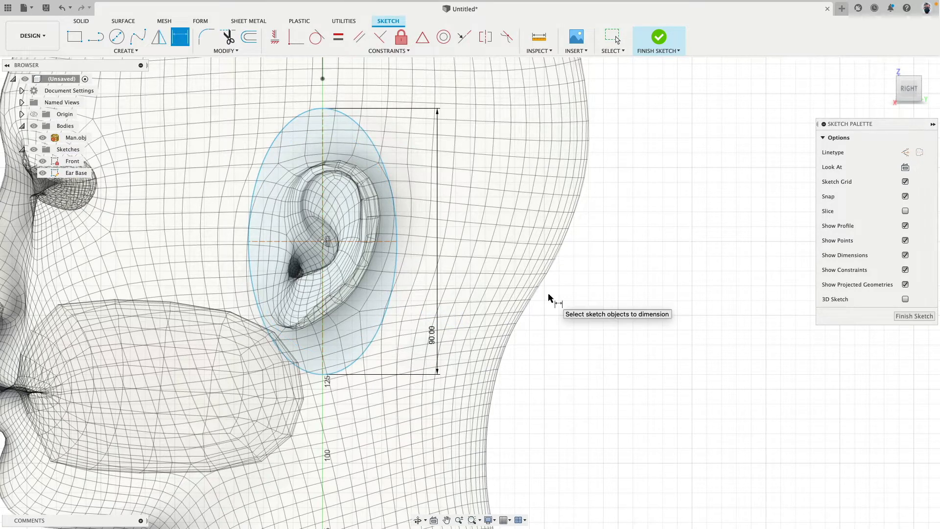
# Dimension the ellipse's overall width along its horizontal axis and set it to 80 mm
pyautogui.click(350, 241)
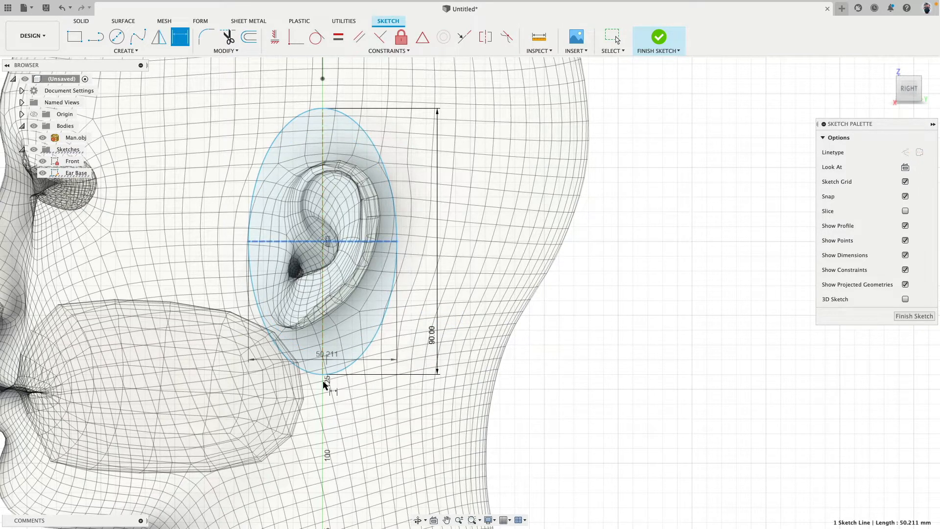
pyautogui.click(325, 397)
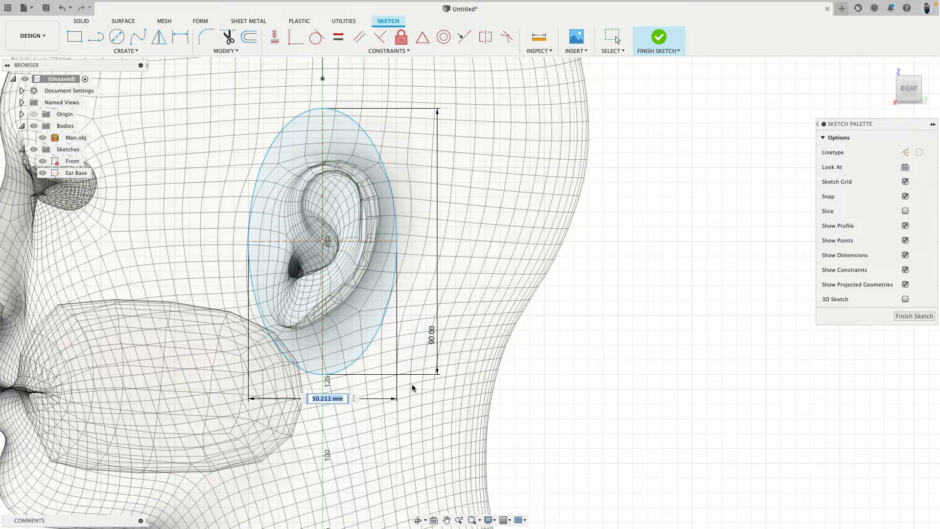
pyautogui.write('80')
pyautogui.press('Return')
pyautogui.scroll(-3, 451, 243)
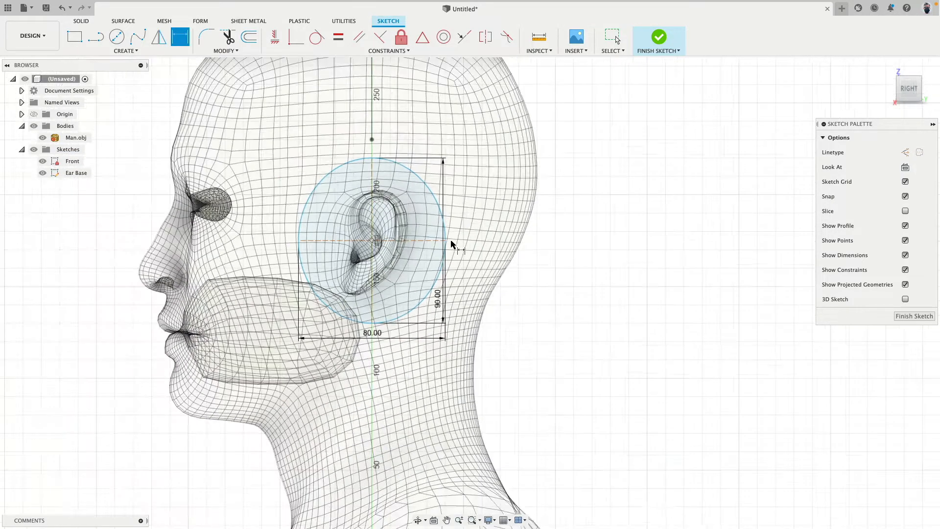
# Offset the 90 by 80 mm ellipse inward by 15 mm around the ear
pyautogui.scroll(3, 451, 243)
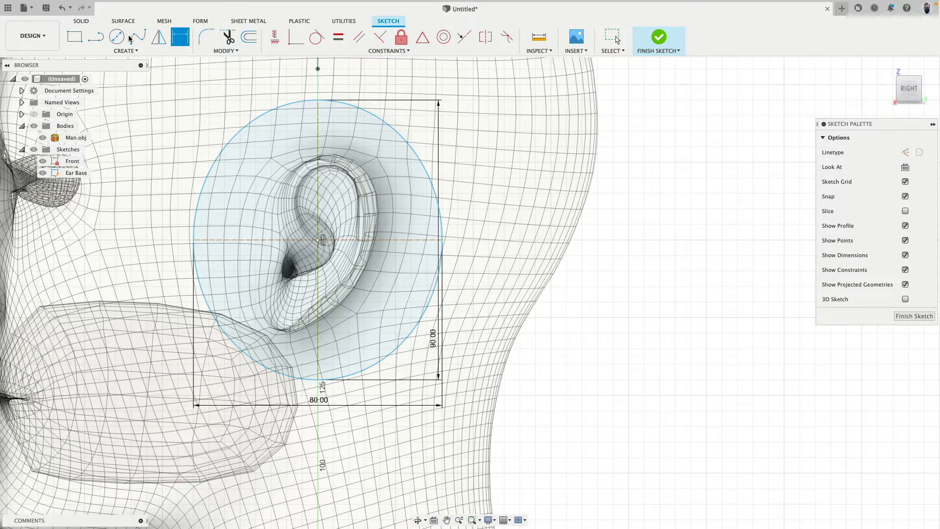
pyautogui.click(248, 37)
pyautogui.click(328, 99)
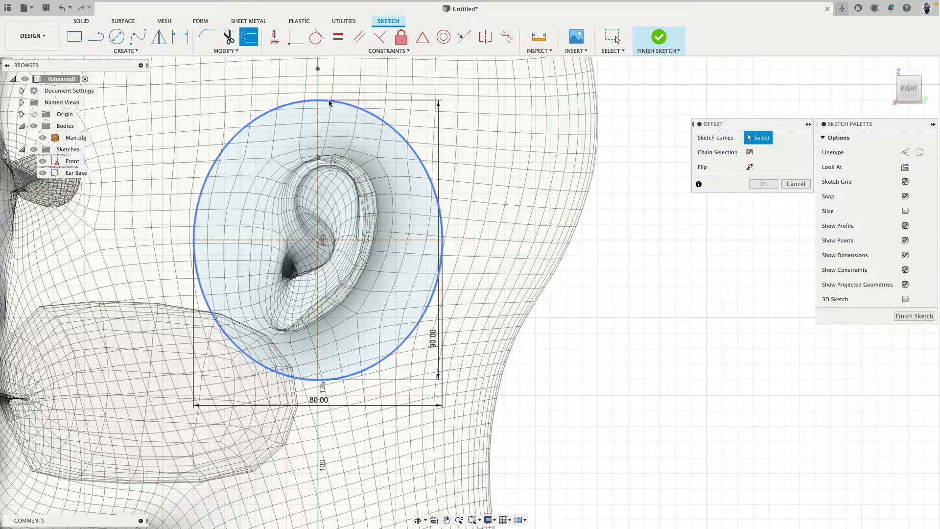
pyautogui.moveTo(341, 104); pyautogui.dragTo(335, 138)
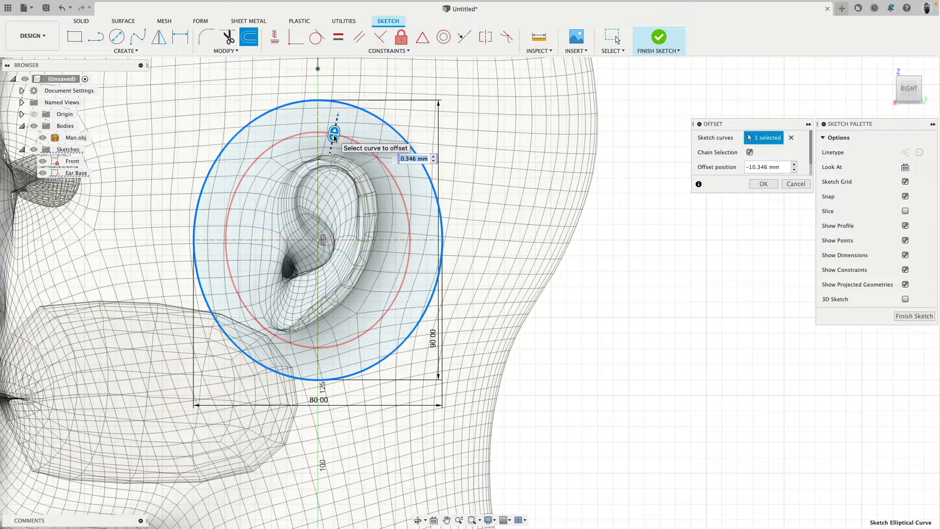
pyautogui.write('-15')
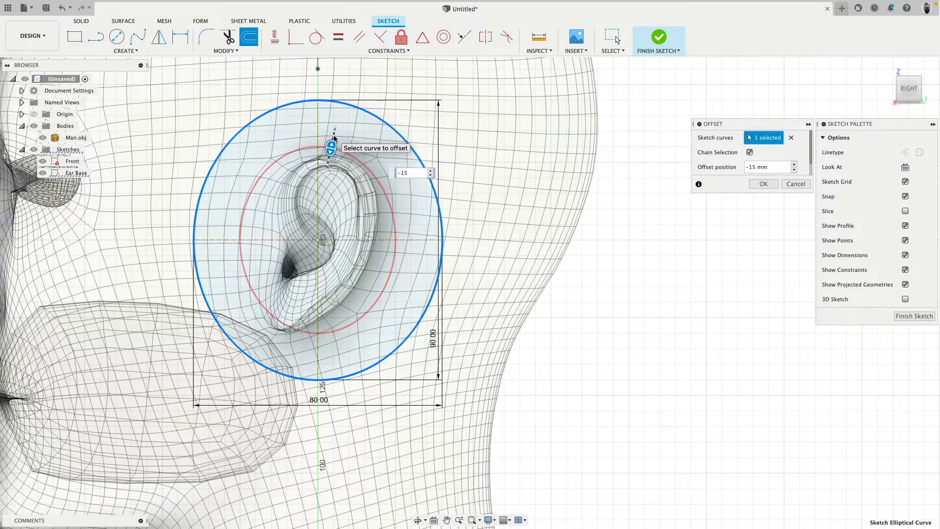
pyautogui.click(763, 183)
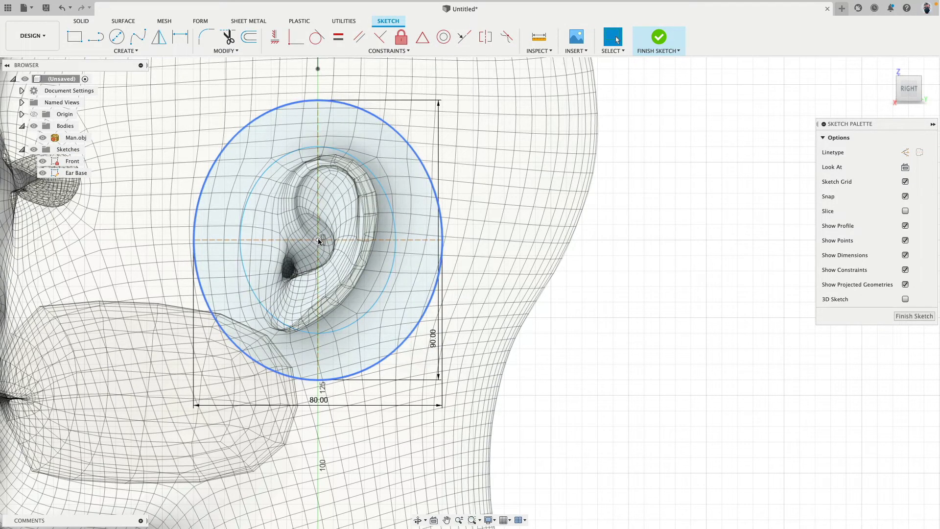
# Make the offset ellipse's centre coincident with the outer ellipse's centre and shift both slightly down near the vertical axis
pyautogui.moveTo(317, 240); pyautogui.dragTo(318, 251)
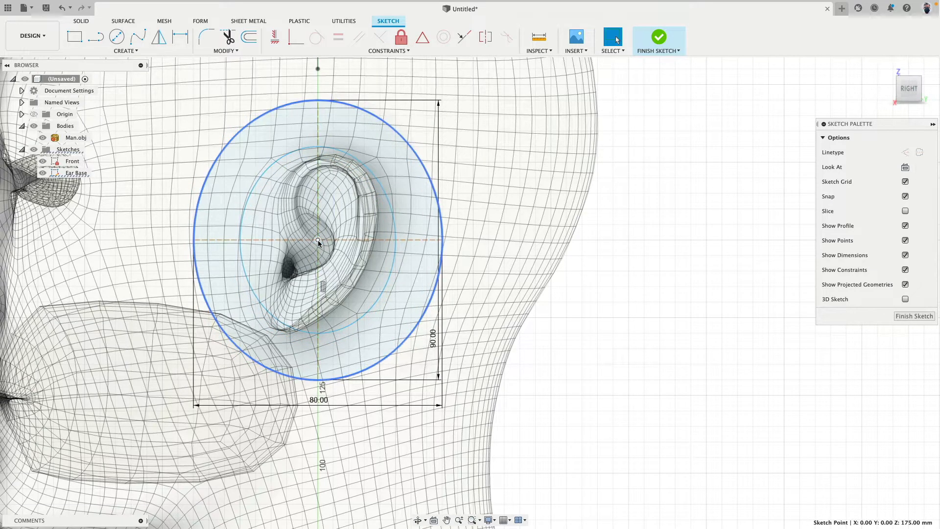
pyautogui.moveTo(318, 249); pyautogui.dragTo(329, 233)
pyautogui.click(296, 36)
pyautogui.click(329, 233)
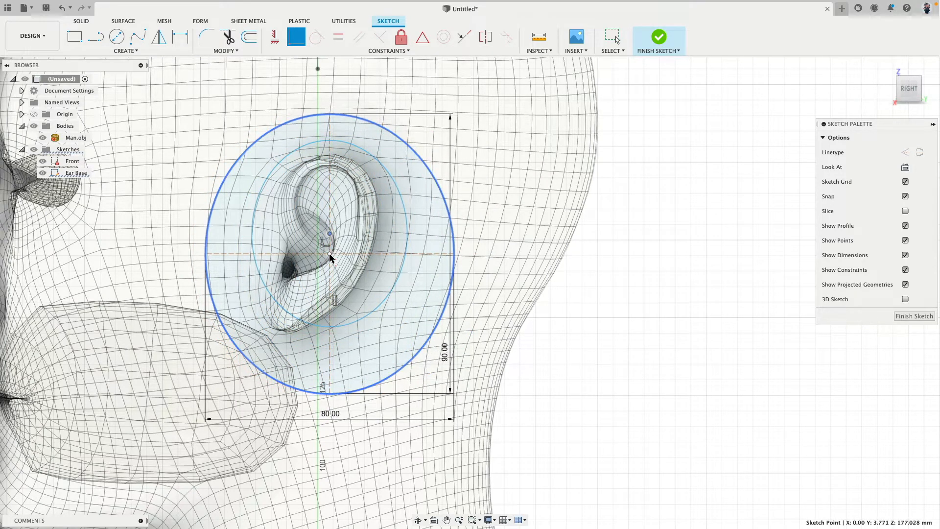
pyautogui.click(340, 253)
pyautogui.press('Escape')
pyautogui.moveTo(330, 253)
pyautogui.mouseDown()
pyautogui.moveTo(319, 239)
pyautogui.moveTo(307, 248)
pyautogui.moveTo(318, 243)
pyautogui.mouseUp()
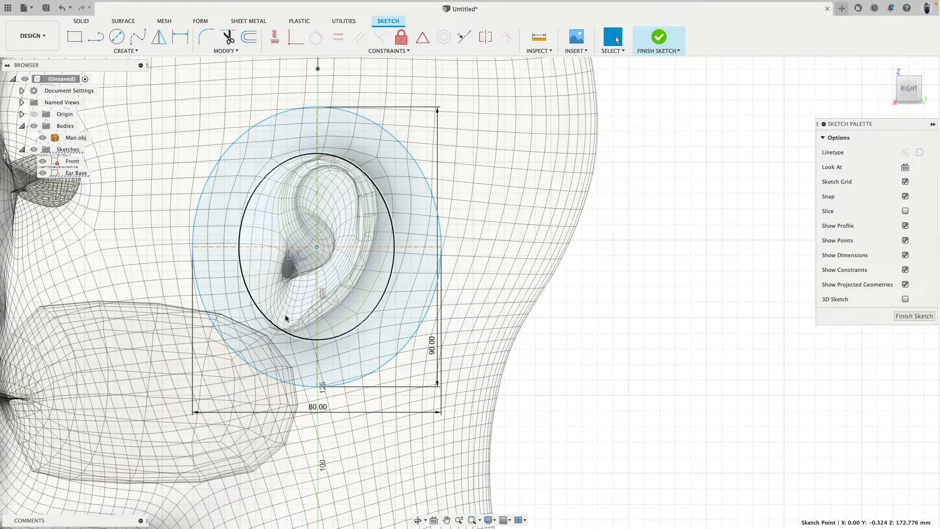
# Delete the inner offset ellipse around the ear
pyautogui.click(383, 198)
pyautogui.press('Delete')
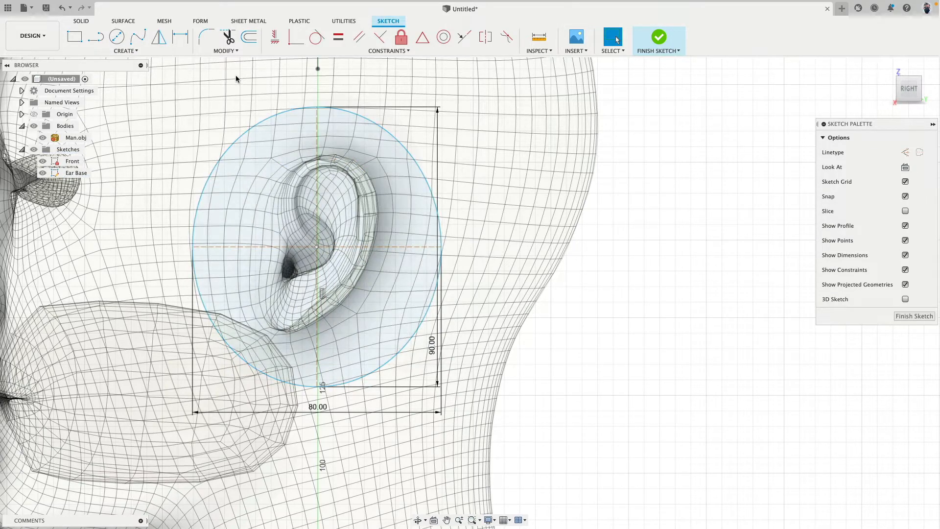
pyautogui.click(125, 51)
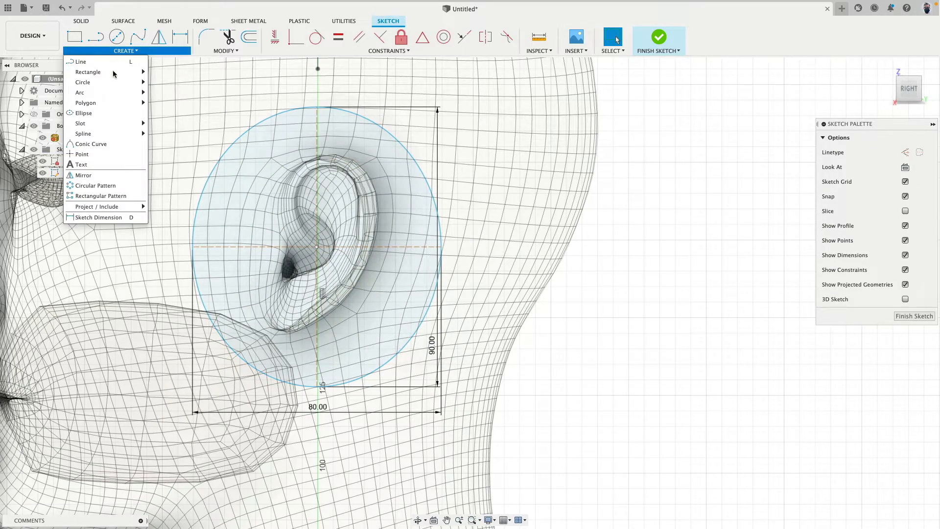
pyautogui.click(107, 112)
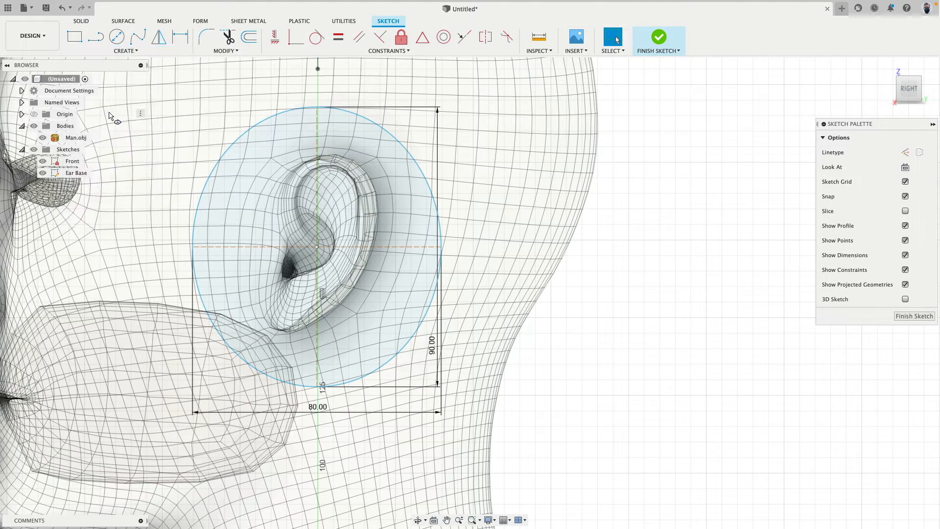
pyautogui.click(317, 246)
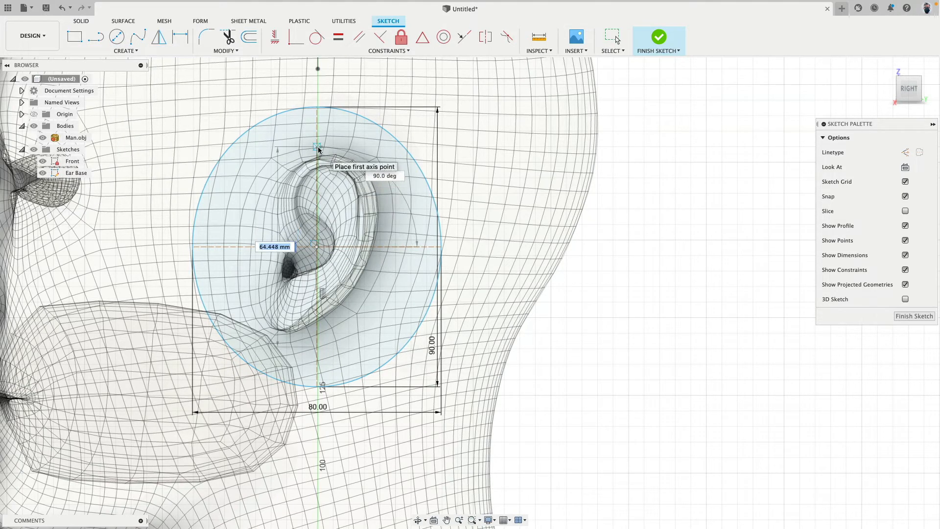
pyautogui.click(318, 146)
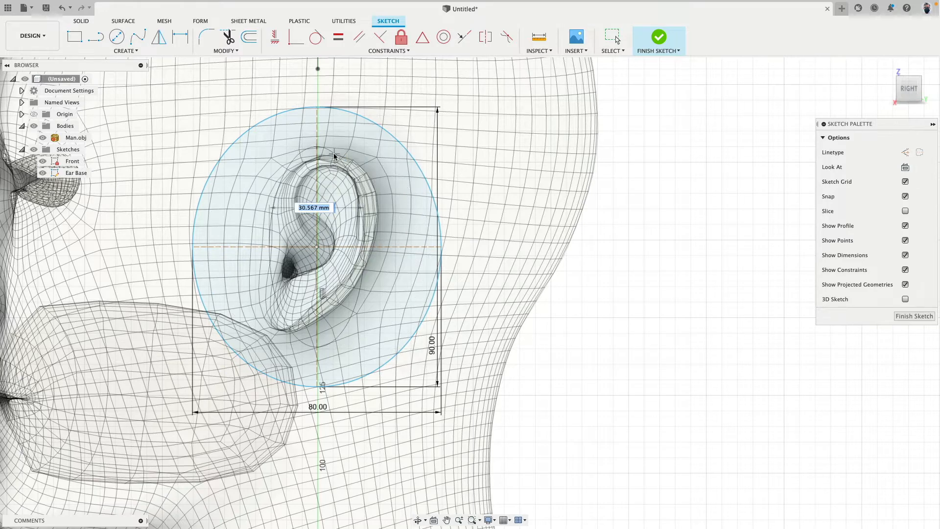
pyautogui.press('Escape')
# Offset the outer ear ellipse inward by 12 mm
pyautogui.click(249, 37)
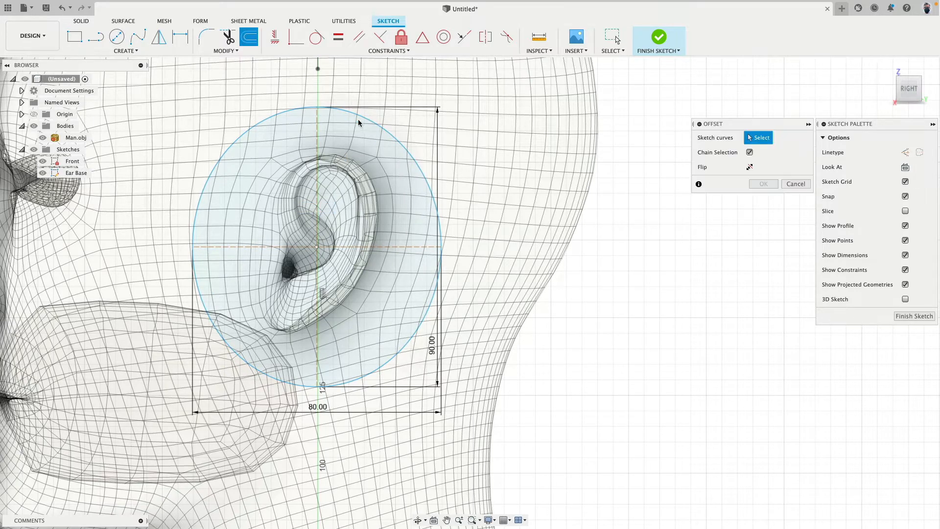
pyautogui.click(361, 117)
pyautogui.moveTo(364, 115); pyautogui.dragTo(346, 151)
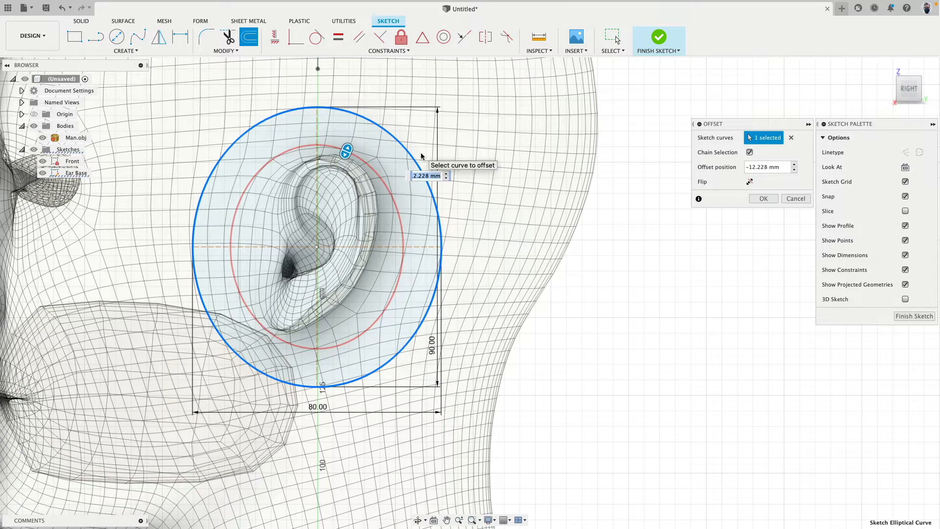
pyautogui.press('Return')
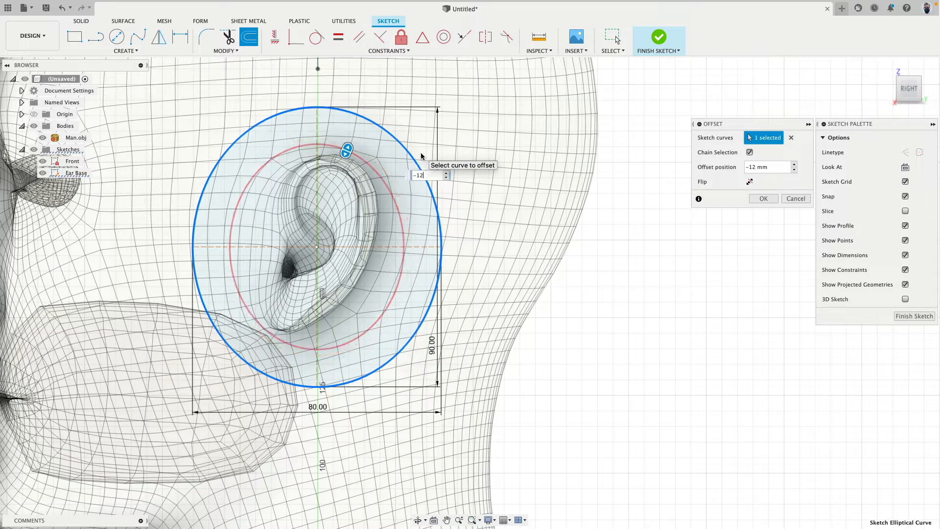
pyautogui.click(758, 199)
# Nudge the ellipses' shared centre towards the vertical axis and check its alignment up close
pyautogui.moveTo(318, 247)
pyautogui.mouseDown()
pyautogui.moveTo(324, 260)
pyautogui.moveTo(339, 260)
pyautogui.moveTo(314, 248)
pyautogui.mouseUp()
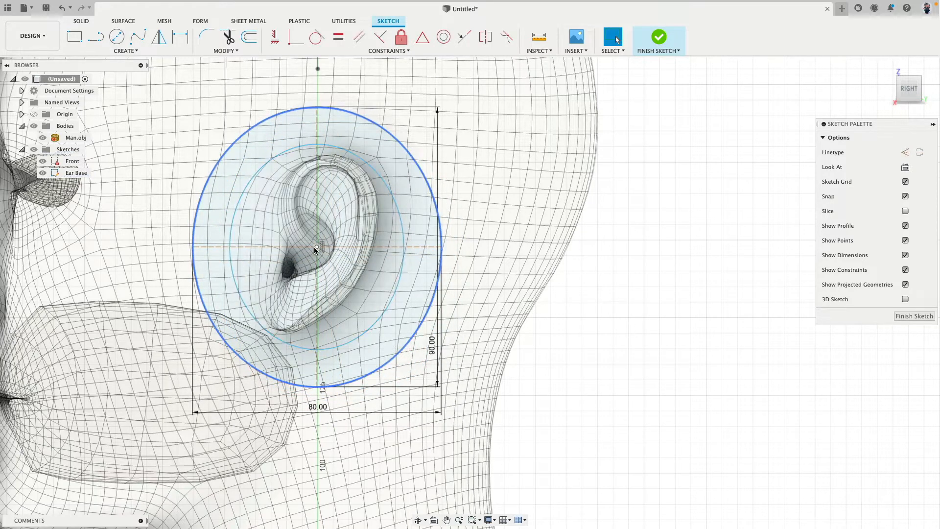
pyautogui.moveTo(314, 247)
pyautogui.mouseDown()
pyautogui.moveTo(302, 248)
pyautogui.moveTo(322, 245)
pyautogui.mouseUp()
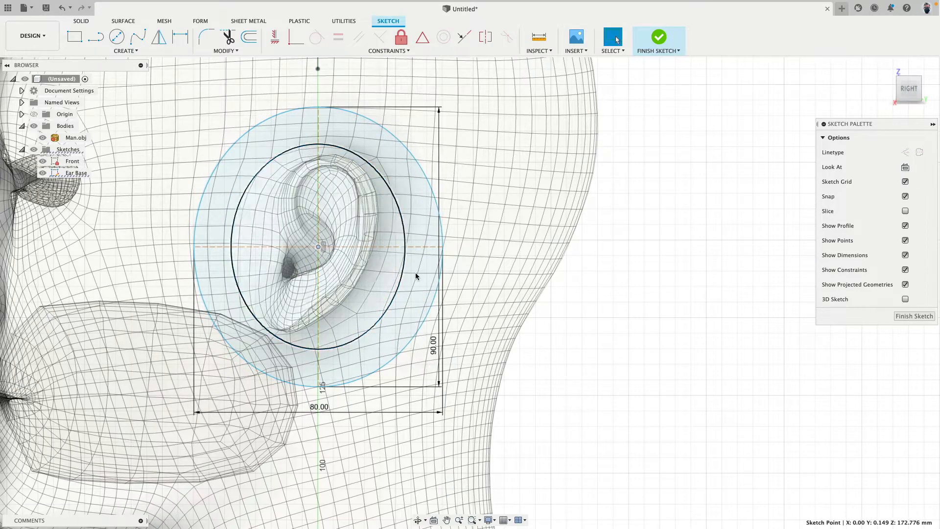
pyautogui.scroll(-3, 327, 134)
pyautogui.scroll(5, 321, 139)
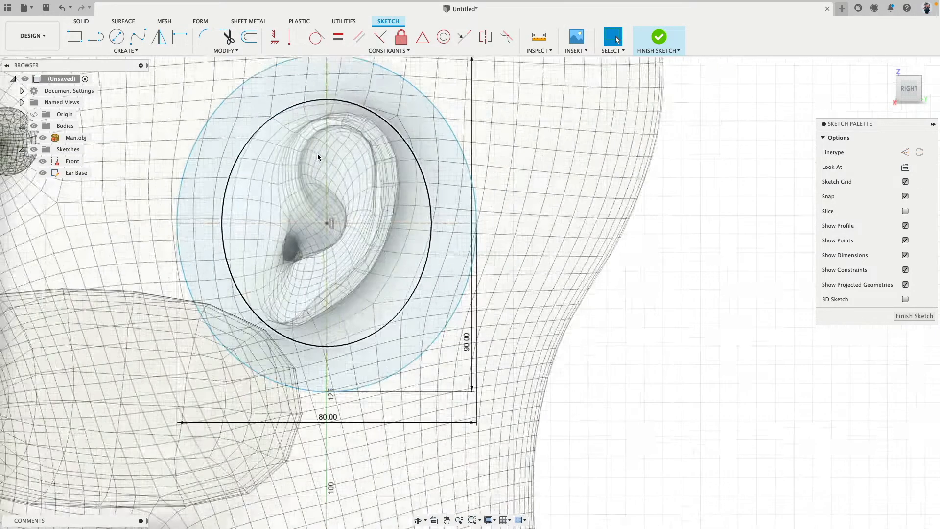
pyautogui.scroll(10, 318, 157)
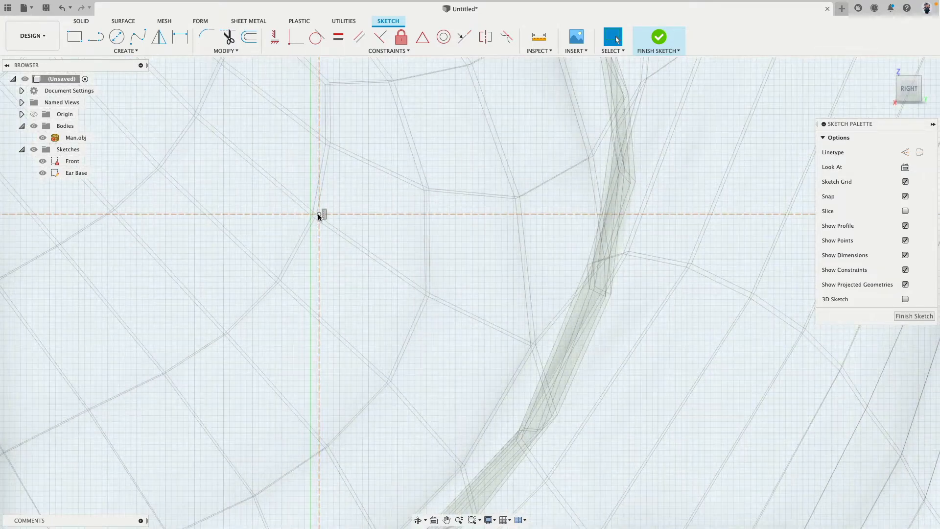
pyautogui.click(319, 214)
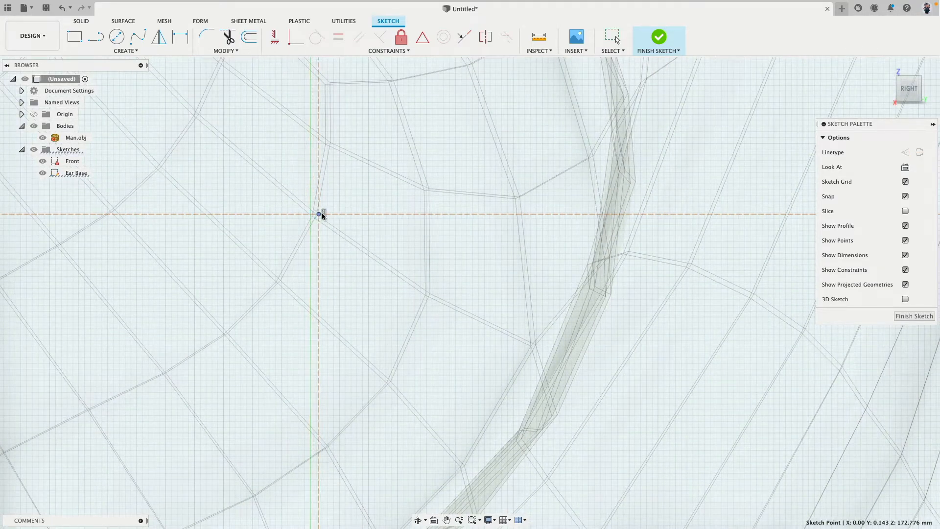
pyautogui.scroll(-12, 321, 220)
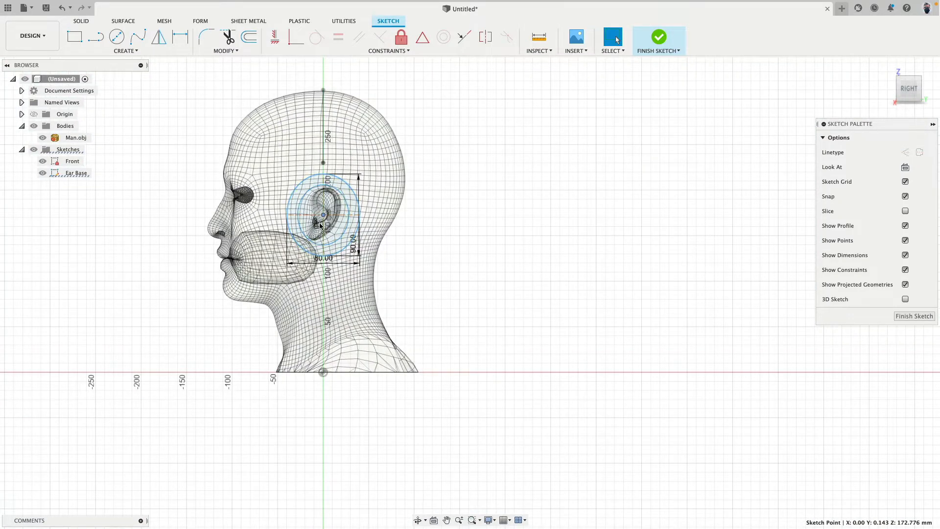
# Align the ellipses' centre vertically with the sketch origin using a Horizontal/Vertical constraint
pyautogui.click(275, 37)
pyautogui.scroll(-3, 323, 225)
pyautogui.scroll(6, 330, 249)
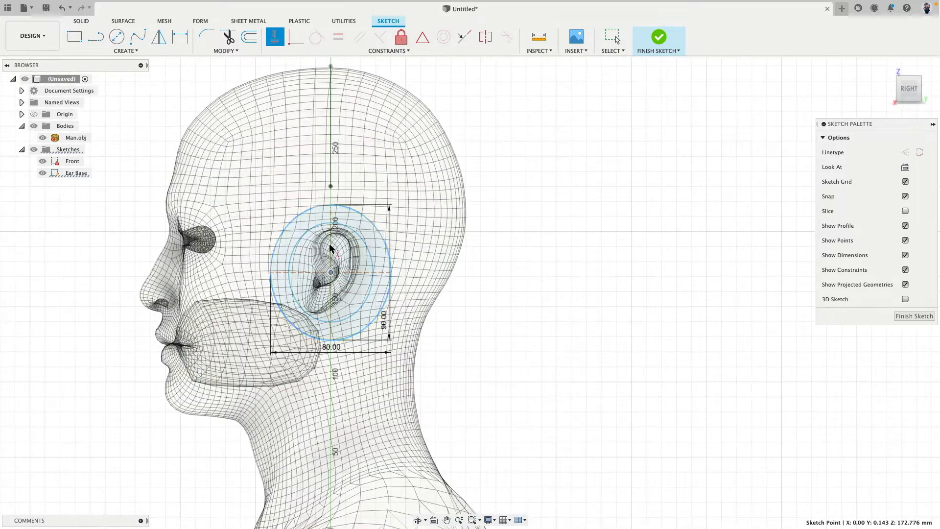
pyautogui.click(331, 272)
pyautogui.moveTo(416, 270); pyautogui.dragTo(438, 95, button='middle')
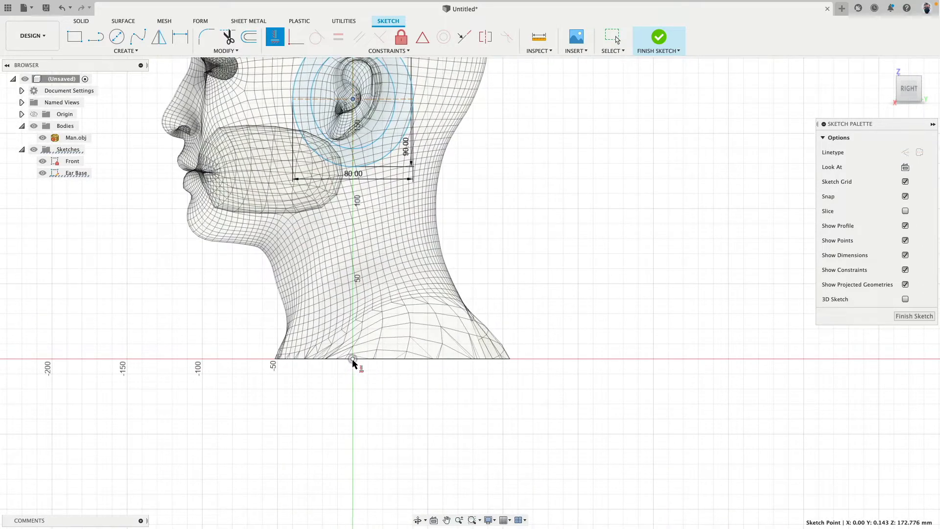
pyautogui.click(353, 359)
pyautogui.moveTo(453, 184); pyautogui.dragTo(451, 323, button='middle')
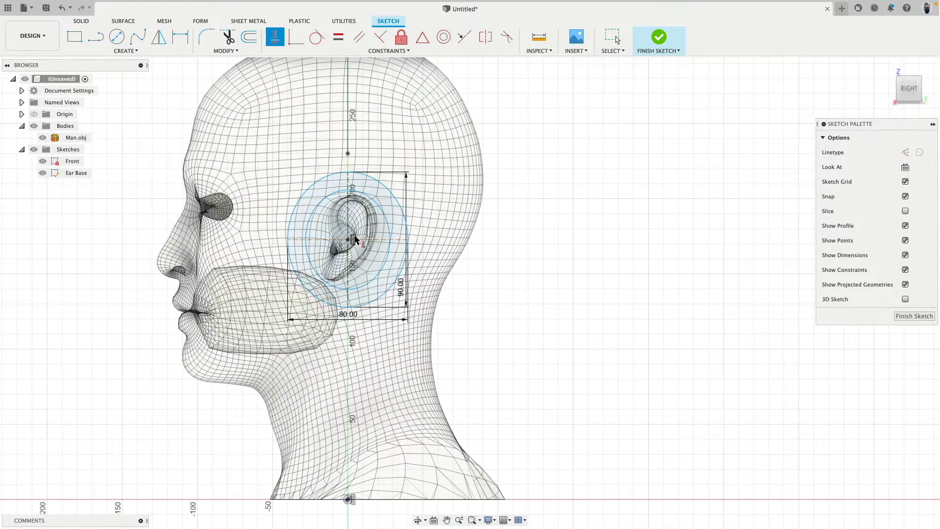
pyautogui.scroll(10, 354, 237)
pyautogui.scroll(-12, 343, 258)
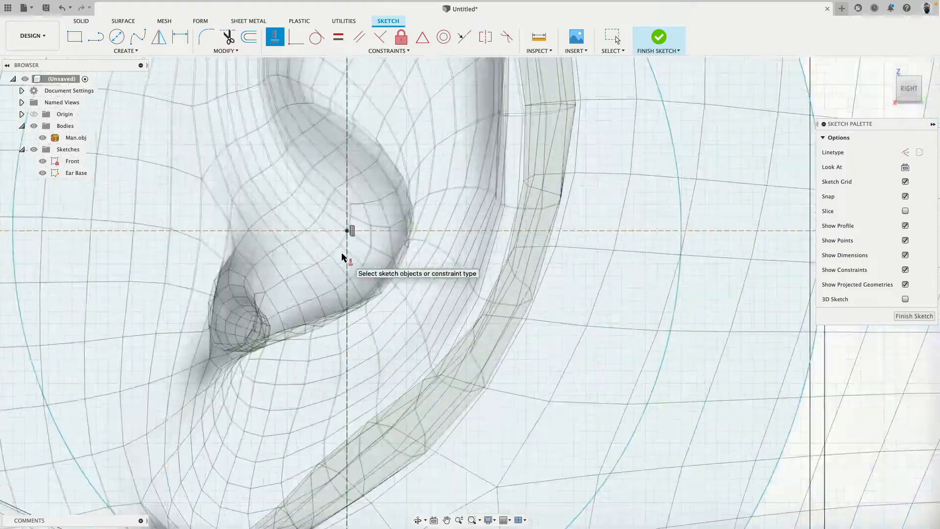
pyautogui.press('Escape')
# Move the ellipses' centre slightly down along the vertical axis to a height of about 171.5 mm
pyautogui.scroll(5, 336, 243)
pyautogui.scroll(4, 337, 242)
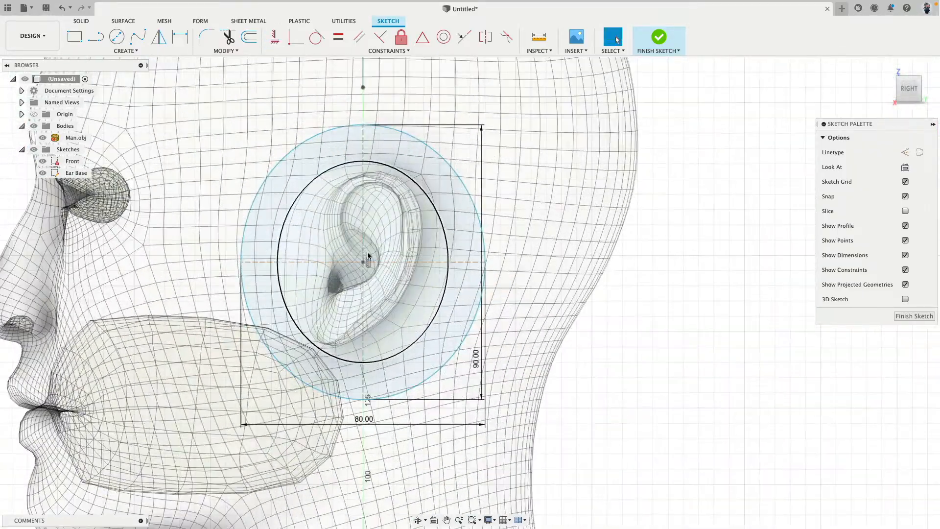
pyautogui.moveTo(364, 264)
pyautogui.mouseDown()
pyautogui.moveTo(363, 275)
pyautogui.moveTo(365, 266)
pyautogui.mouseUp()
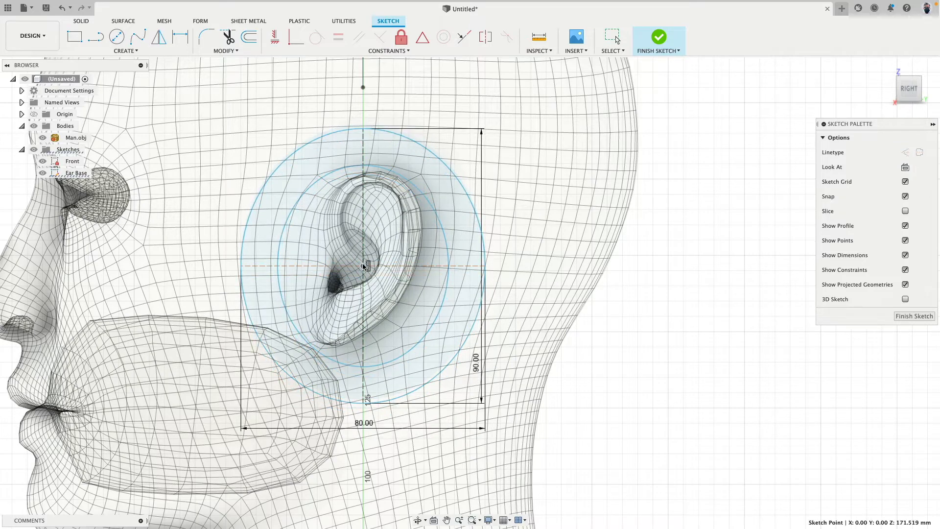
pyautogui.press('Escape')
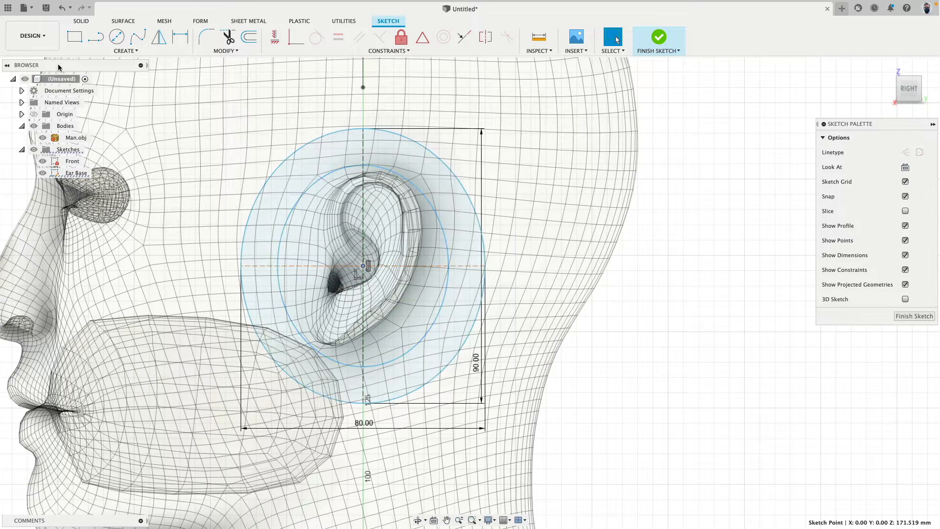
# Sketch a slanted line across both ellipses, from above and behind the ear through their centre area to the jaw below
pyautogui.click(95, 36)
pyautogui.click(443, 91)
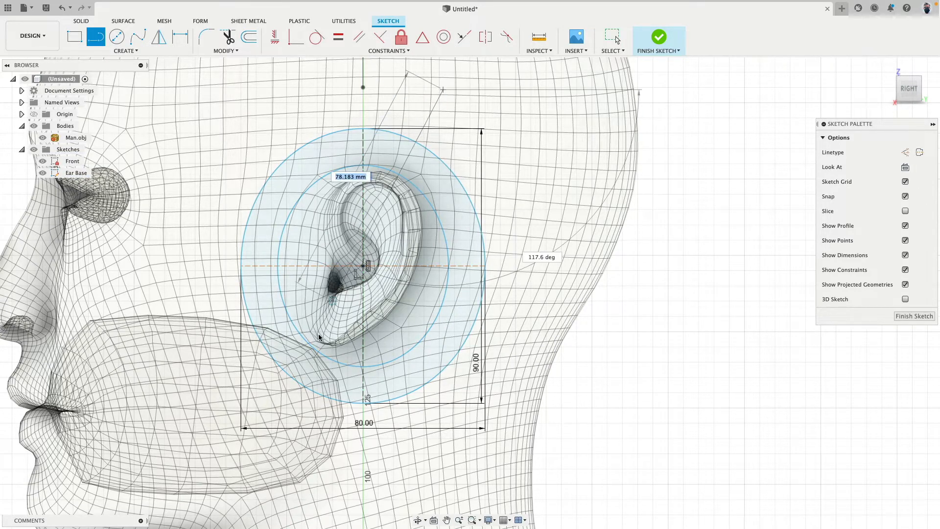
pyautogui.click(283, 431)
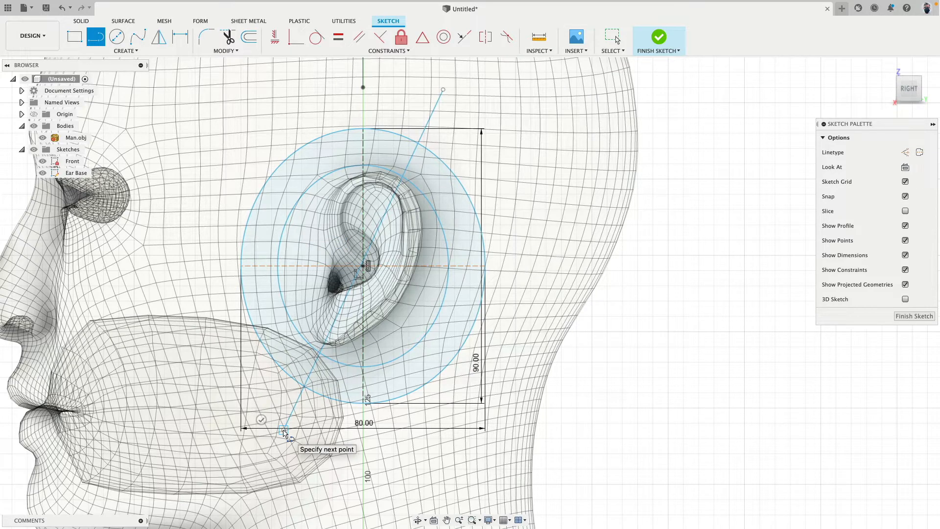
pyautogui.press('Escape')
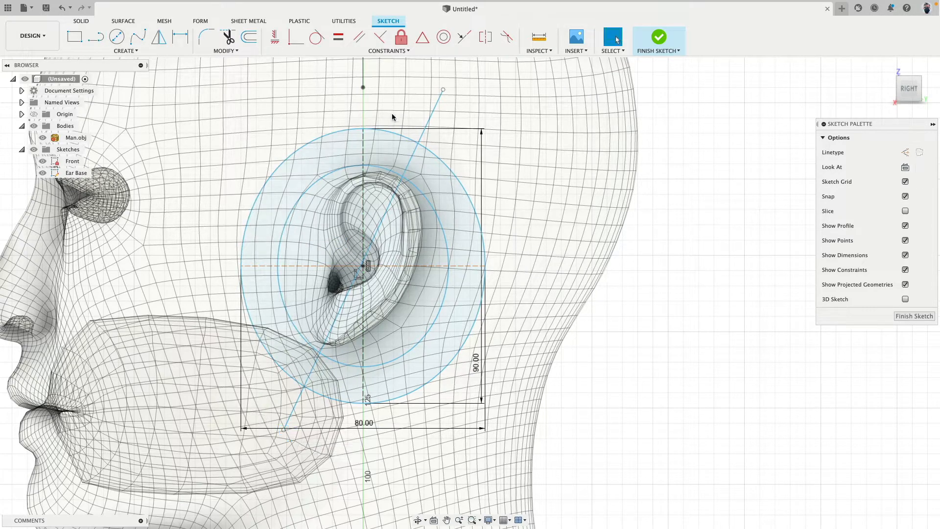
# Delete the slanted line crossing the ellipses and finish the Ear Base sketch
pyautogui.click(433, 107)
pyautogui.press('Delete')
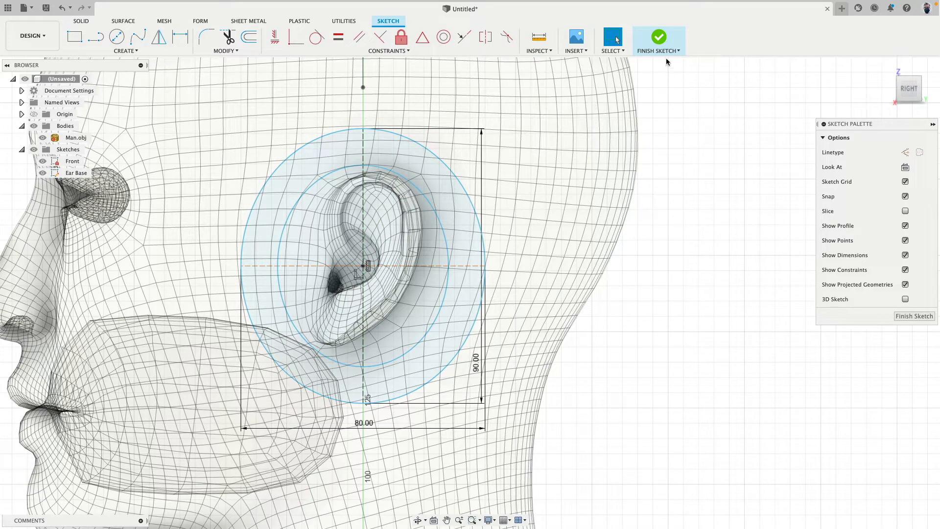
pyautogui.click(658, 38)
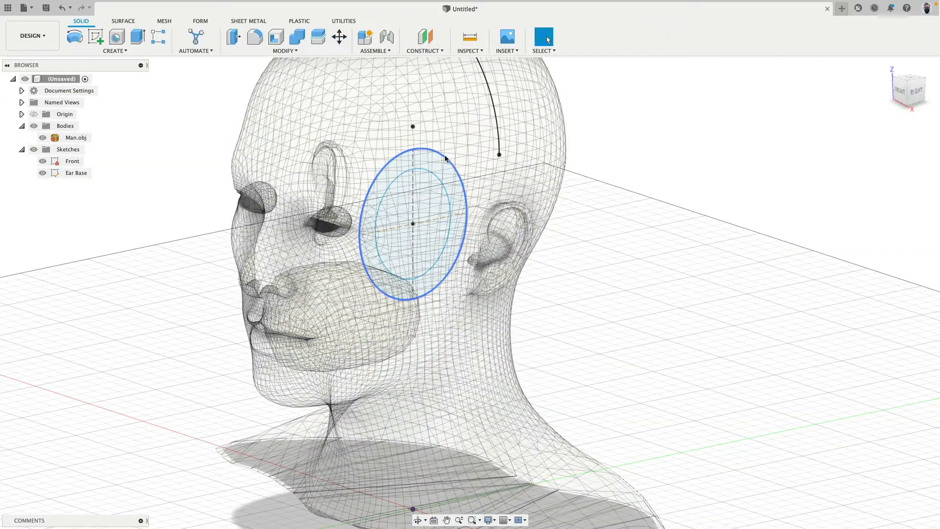
pyautogui.click(917, 94)
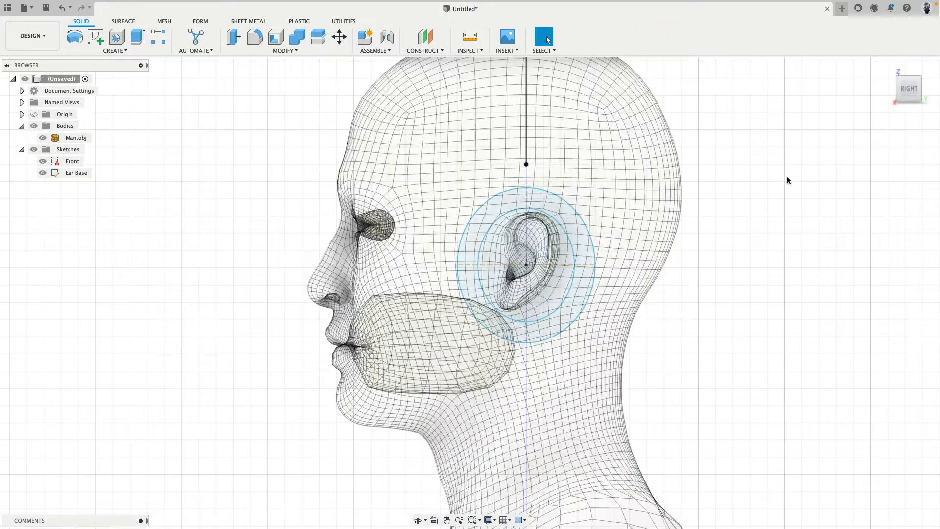
pyautogui.keyDown('shift'); pyautogui.moveTo(706, 163); pyautogui.dragTo(630, 154, button='middle'); pyautogui.keyUp('shift')
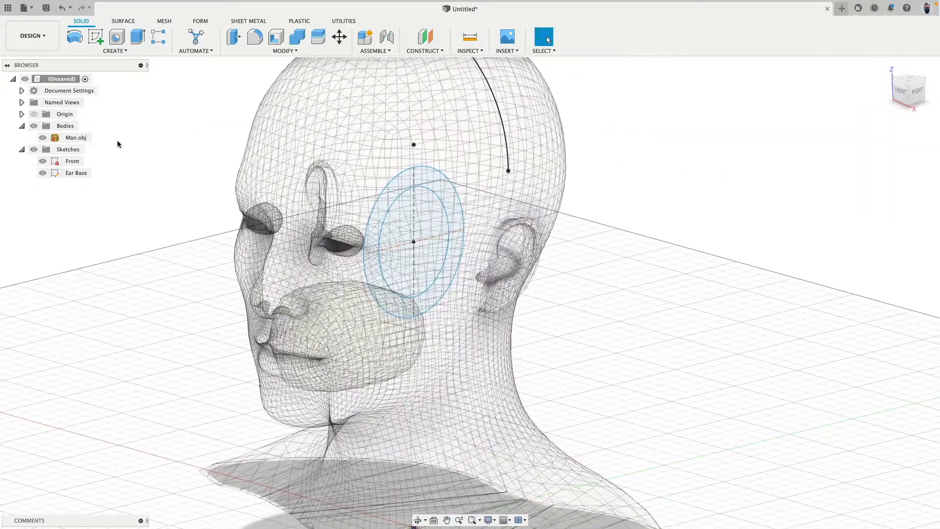
pyautogui.click(80, 172)
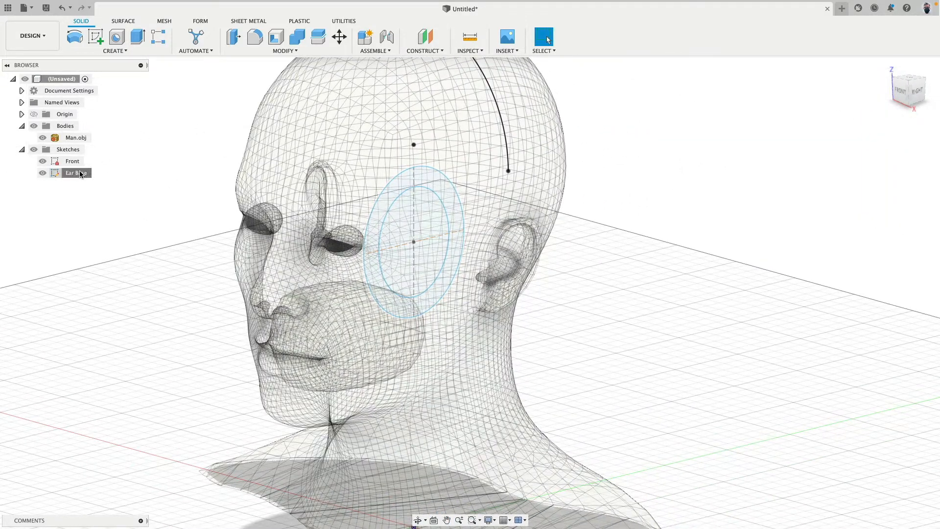
pyautogui.click(340, 37)
pyautogui.click(901, 93)
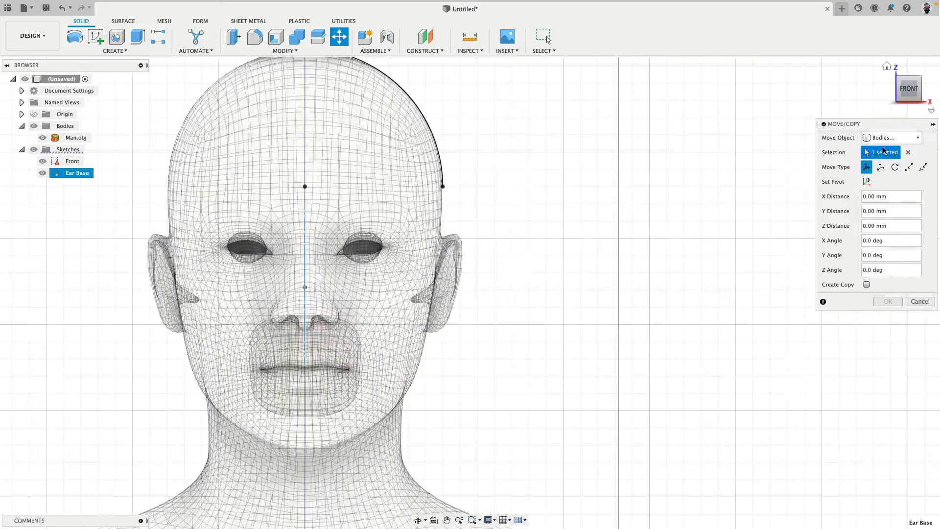
pyautogui.click(891, 137)
pyautogui.click(892, 180)
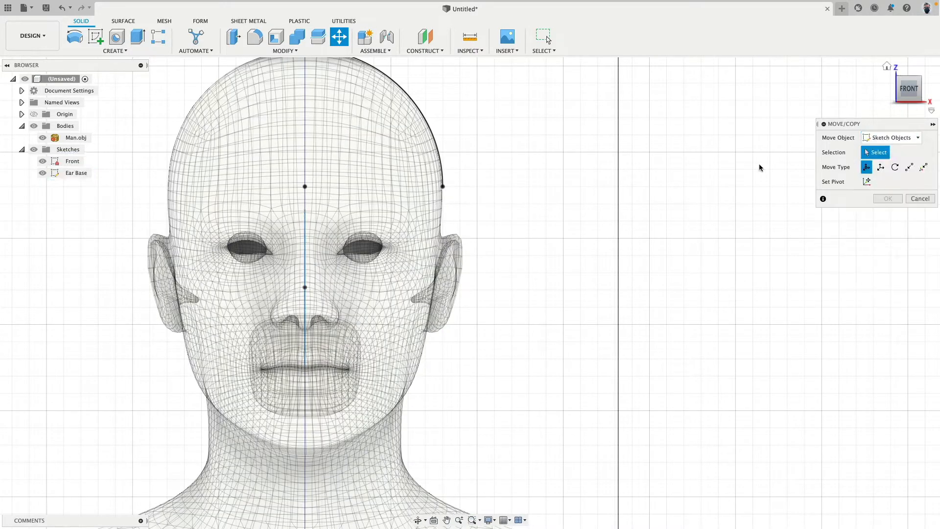
pyautogui.click(306, 231)
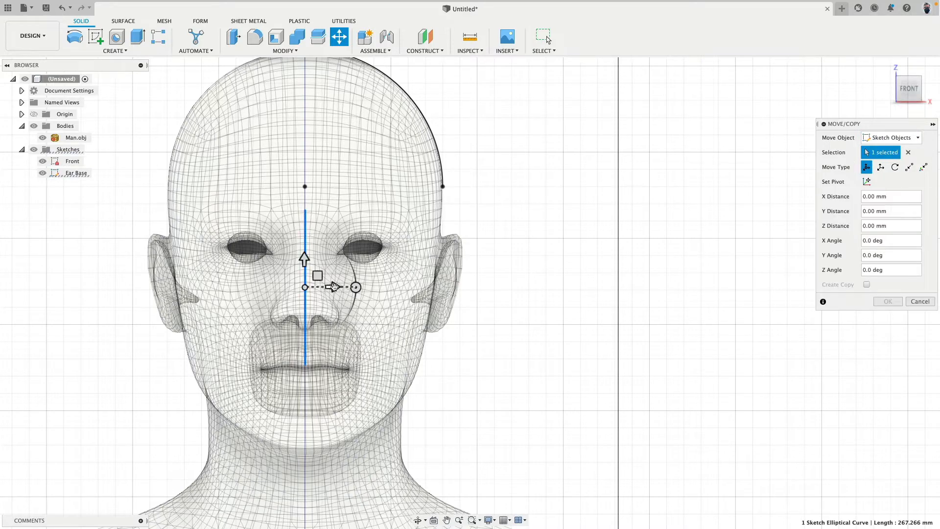
pyautogui.moveTo(334, 286); pyautogui.dragTo(479, 287)
pyautogui.click(920, 77)
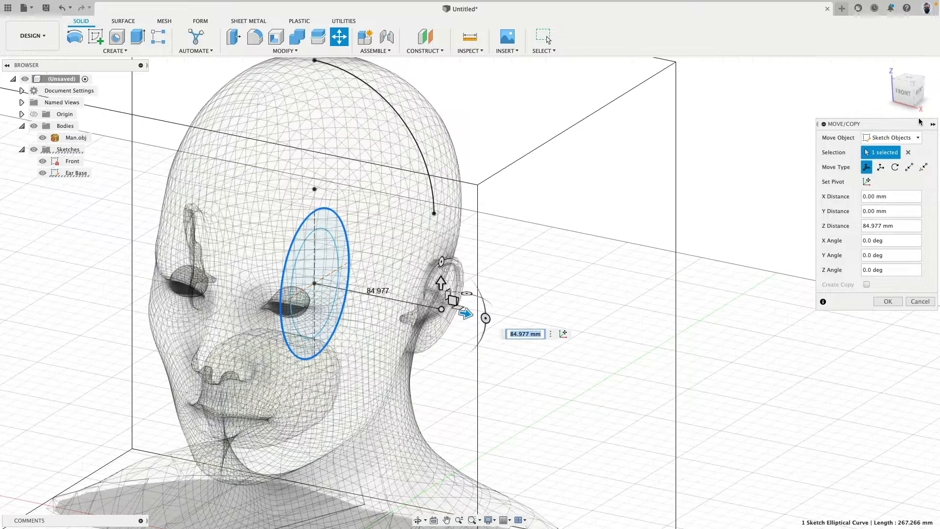
pyautogui.click(908, 152)
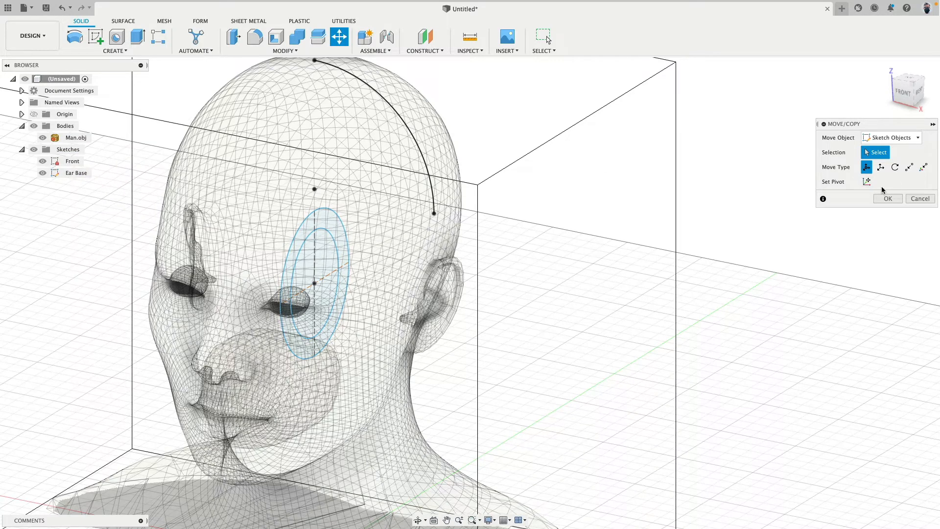
pyautogui.click(330, 235)
pyautogui.click(339, 216)
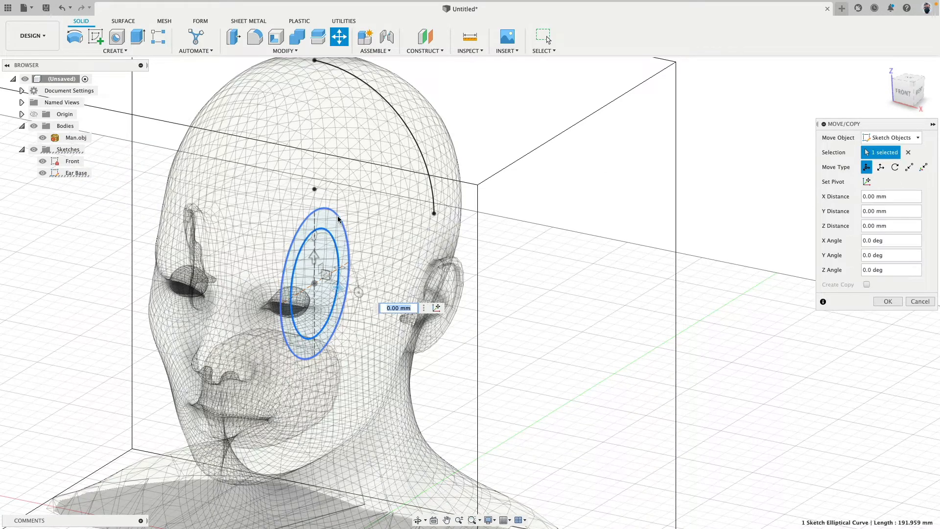
pyautogui.moveTo(339, 289); pyautogui.dragTo(414, 304)
pyautogui.moveTo(390, 272)
pyautogui.mouseDown()
pyautogui.moveTo(391, 257)
pyautogui.moveTo(398, 287)
pyautogui.mouseUp()
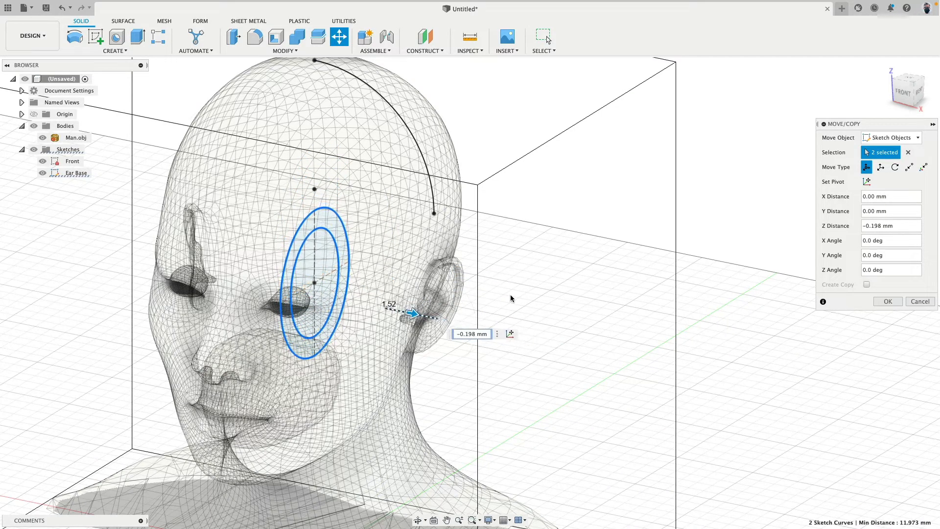
pyautogui.click(919, 301)
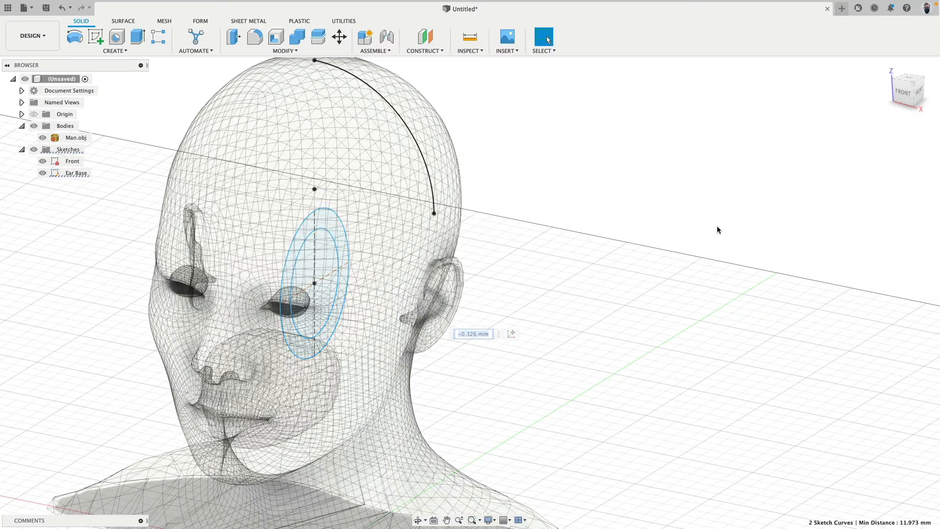
# Move the whole Ear Base sketch sideways from the head's centre plane toward the ear by about 60.3 mm
pyautogui.click(75, 174)
pyautogui.press('m')
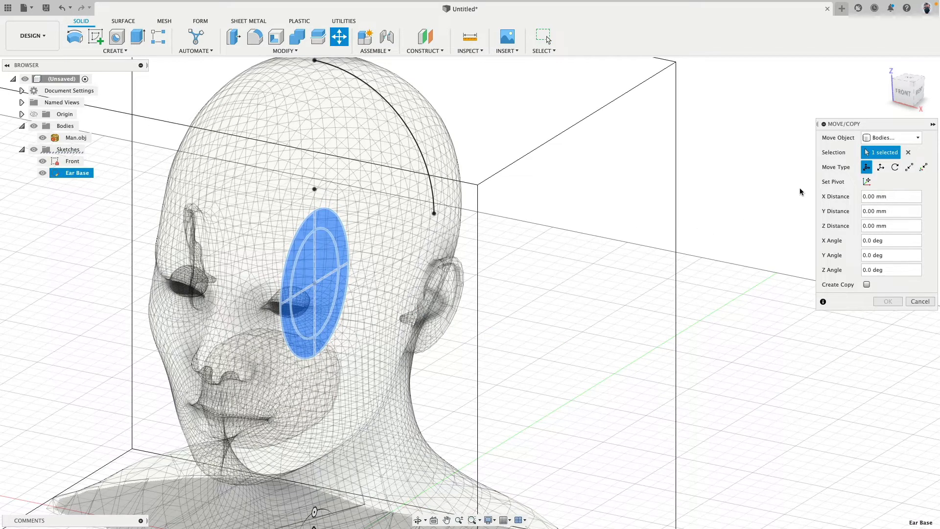
pyautogui.scroll(-3, 469, 253)
pyautogui.moveTo(404, 434); pyautogui.dragTo(454, 442)
pyautogui.click(904, 92)
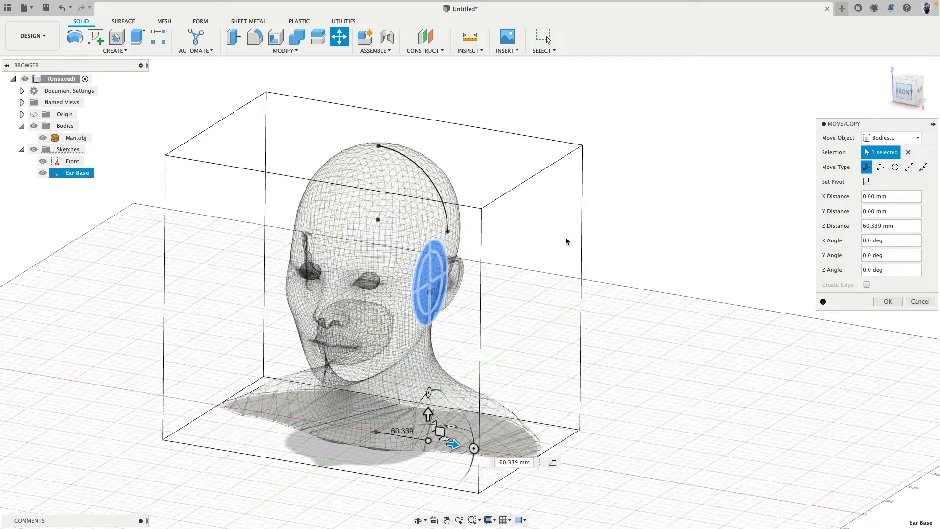
# Set the move pivot to the shared centre of the Ear Base ellipses
pyautogui.click(866, 182)
pyautogui.click(397, 221)
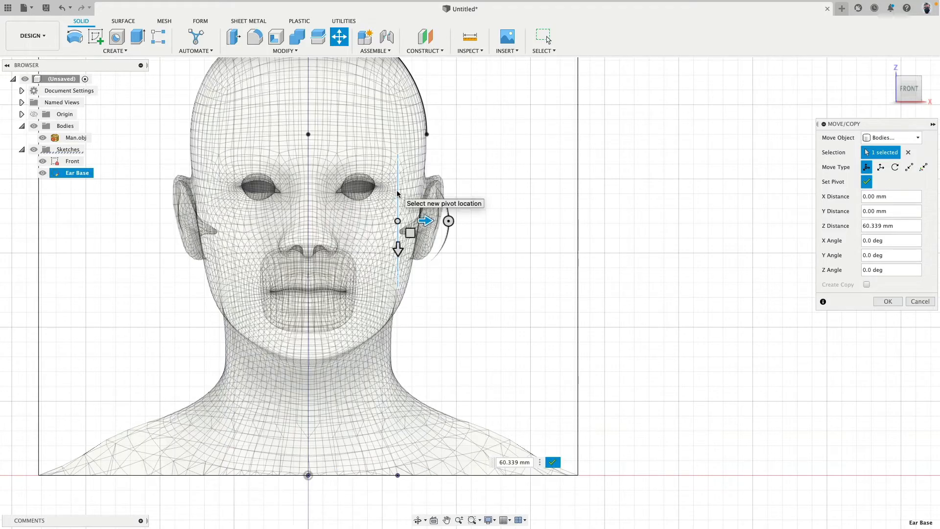
pyautogui.click(866, 182)
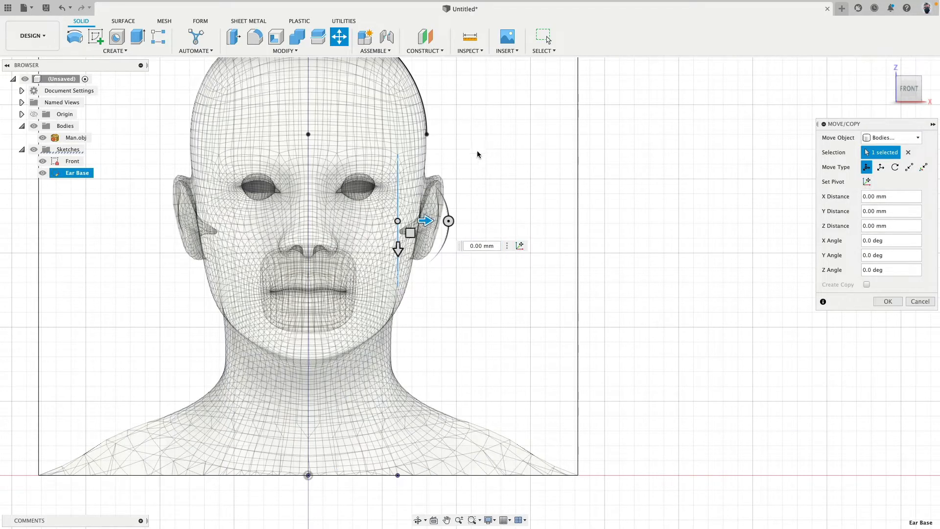
# Move the Ear Base sketch another 20 mm outward, check it against the headband arc's lower end, and apply the move
pyautogui.keyDown('shift'); pyautogui.moveTo(477, 154); pyautogui.dragTo(451, 169, button='middle'); pyautogui.keyUp('shift')
pyautogui.click(909, 92)
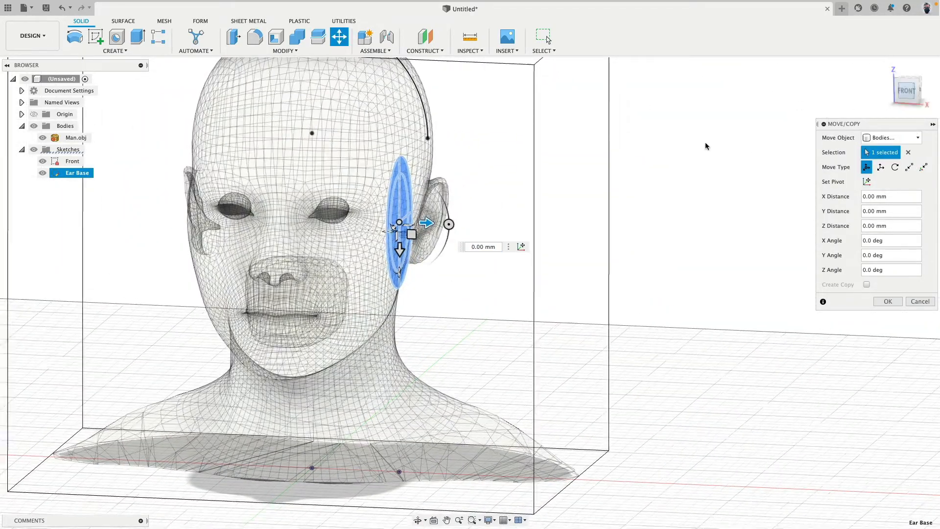
pyautogui.scroll(5, 391, 211)
pyautogui.moveTo(415, 210); pyautogui.dragTo(449, 208)
pyautogui.scroll(6, 457, 97)
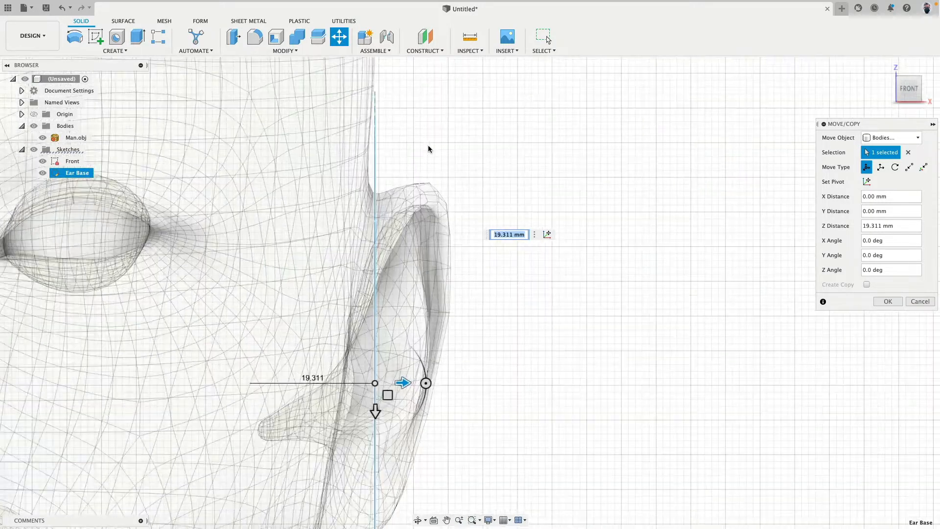
pyautogui.scroll(4, 395, 289)
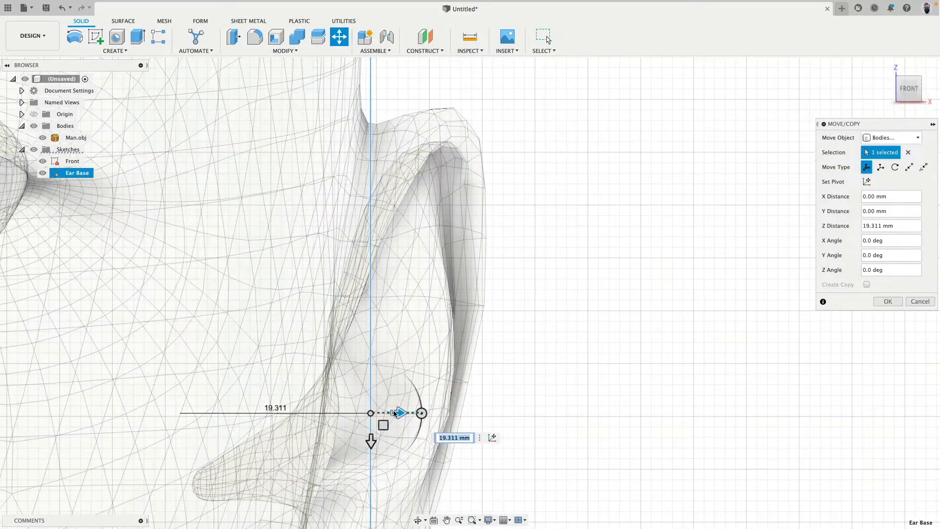
pyautogui.moveTo(395, 413); pyautogui.dragTo(405, 411)
pyautogui.write('20')
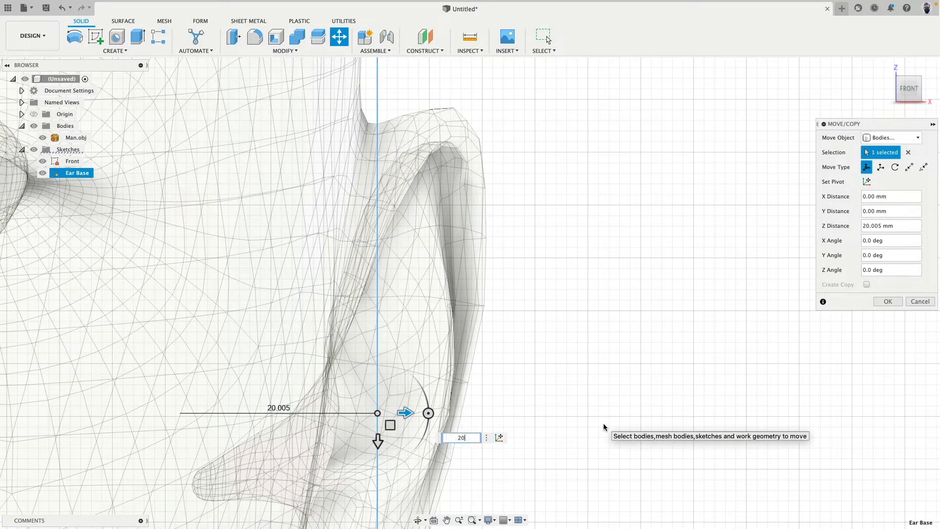
pyautogui.scroll(-5, 550, 355)
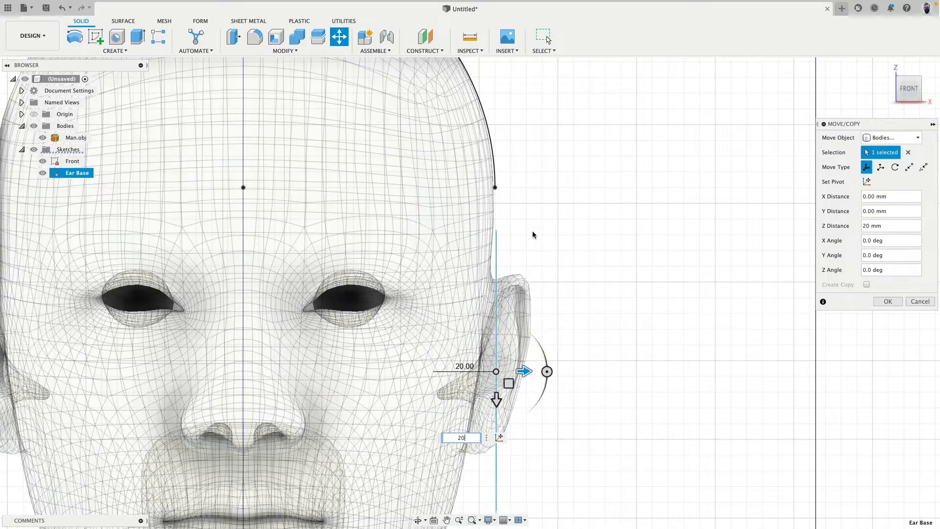
pyautogui.scroll(8, 498, 176)
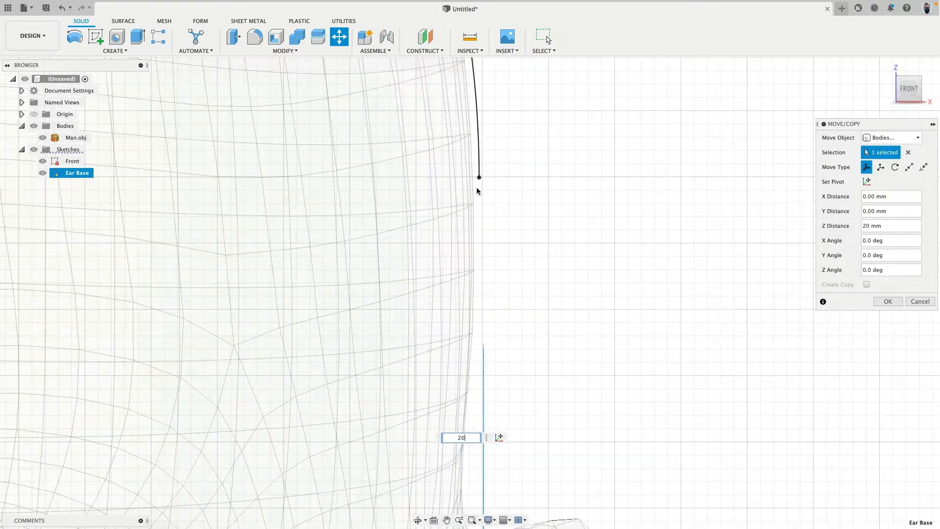
pyautogui.scroll(-2, 478, 194)
pyautogui.scroll(-3, 520, 231)
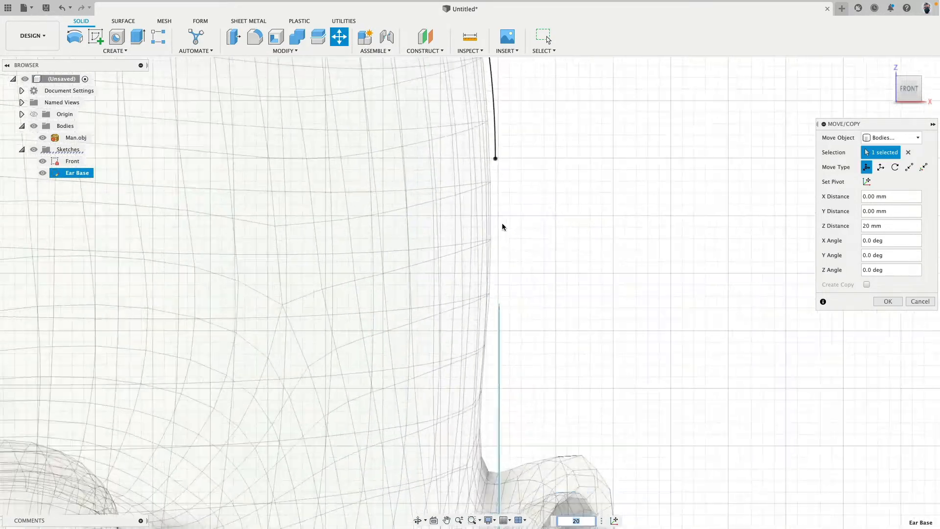
pyautogui.scroll(-8, 494, 161)
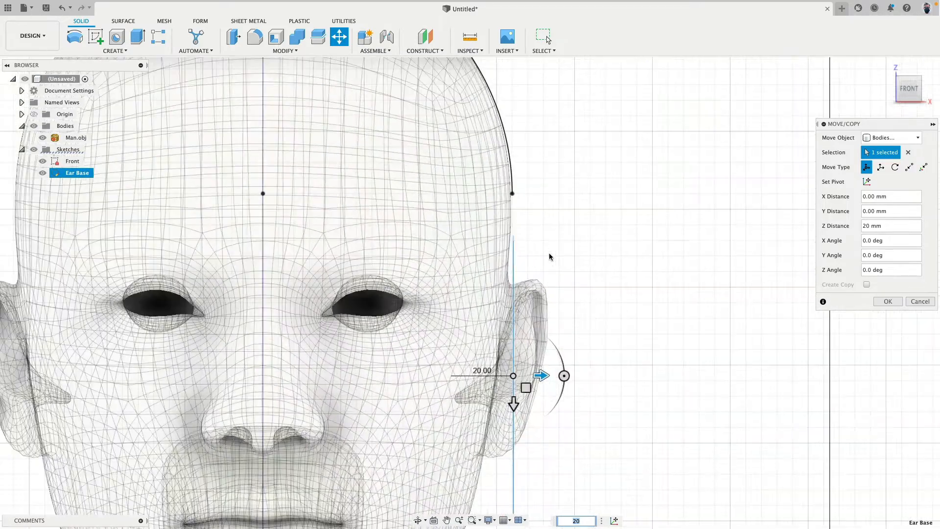
pyautogui.moveTo(549, 256); pyautogui.dragTo(568, 183, button='middle')
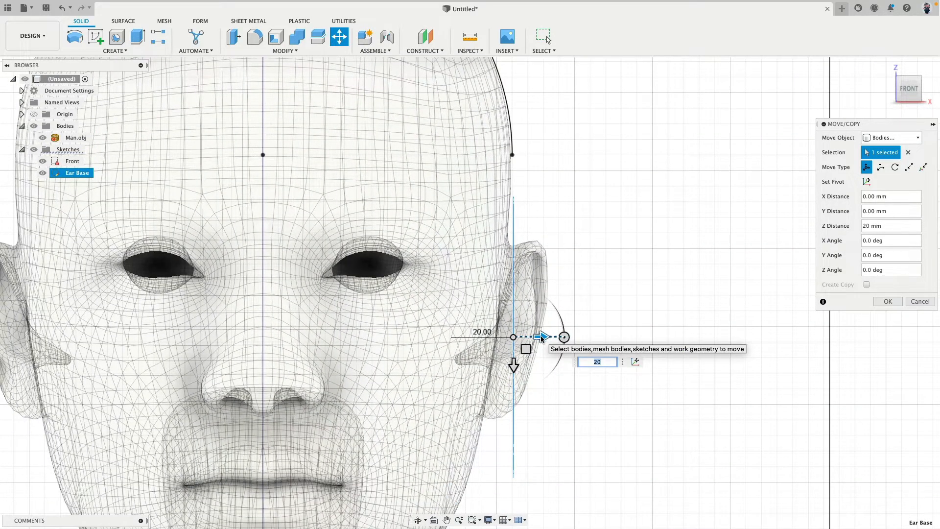
pyautogui.click(898, 306)
# Extrude both Ear Base ellipse profiles outward from the head by about 9 mm as a new body
pyautogui.keyDown('shift'); pyautogui.moveTo(696, 230); pyautogui.dragTo(653, 206, button='middle'); pyautogui.keyUp('shift')
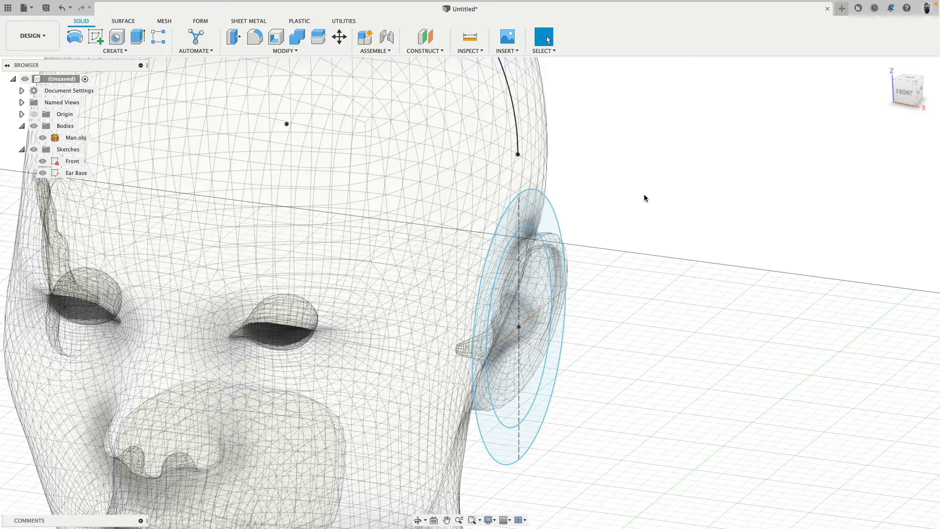
pyautogui.scroll(-4, 644, 197)
pyautogui.moveTo(608, 207); pyautogui.dragTo(522, 251, button='middle')
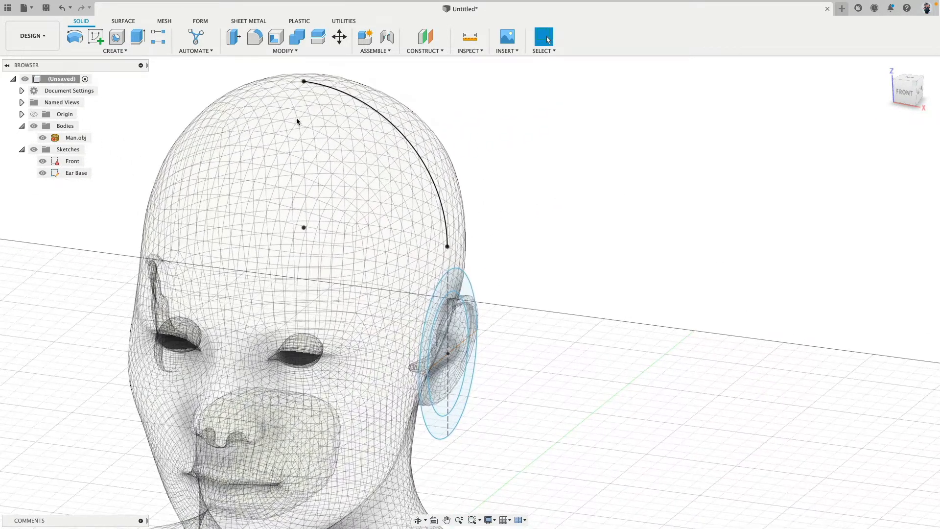
pyautogui.click(137, 37)
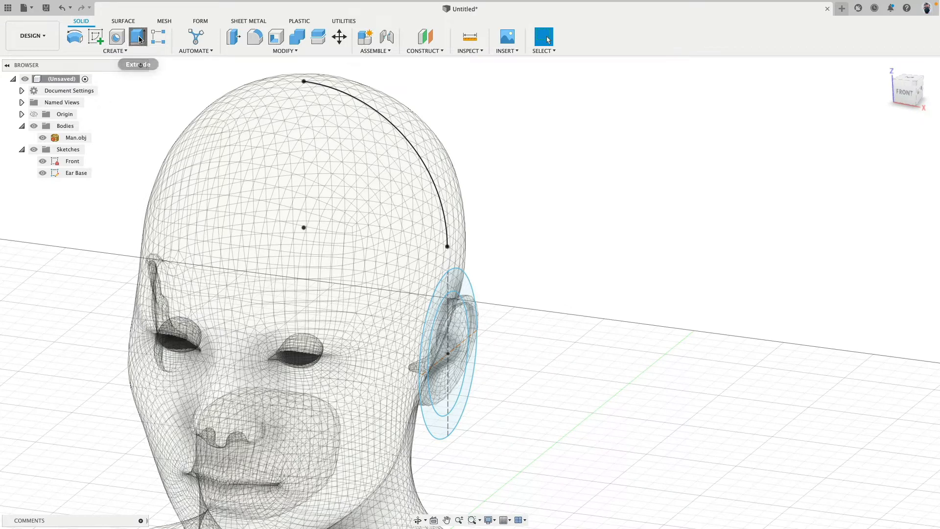
pyautogui.click(458, 281)
pyautogui.click(463, 305)
pyautogui.moveTo(455, 355); pyautogui.dragTo(472, 357)
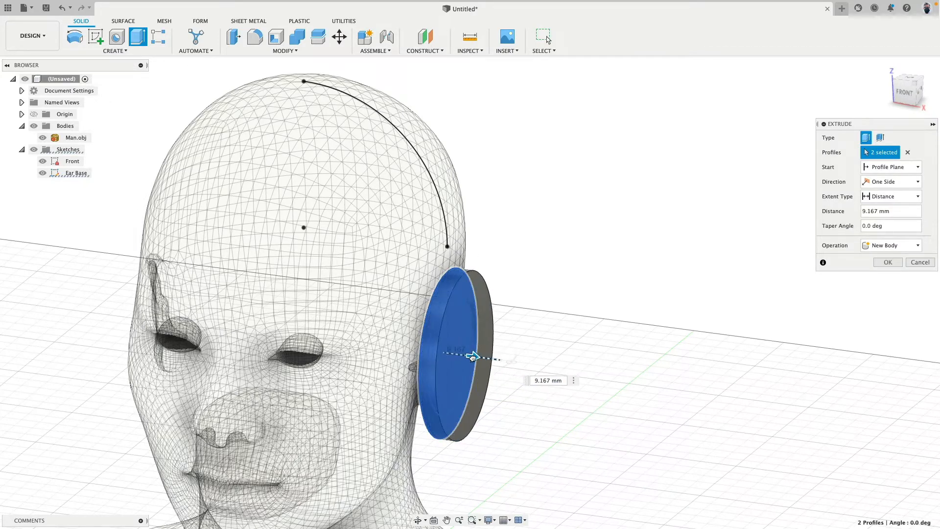
pyautogui.press('Return')
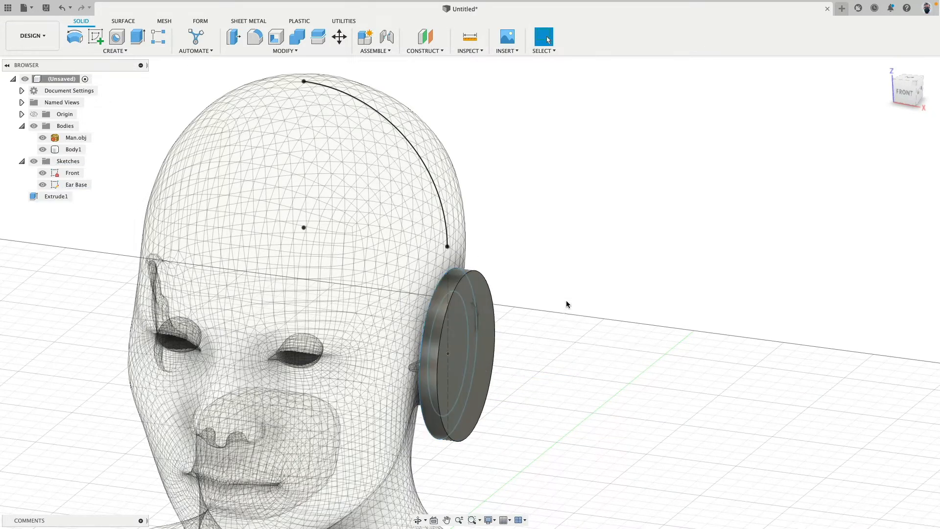
# Offset the outer face of the ear-cup body outward to thicken it
pyautogui.keyDown('shift'); pyautogui.moveTo(567, 304); pyautogui.dragTo(538, 303, button='middle'); pyautogui.keyUp('shift')
pyautogui.click(483, 361)
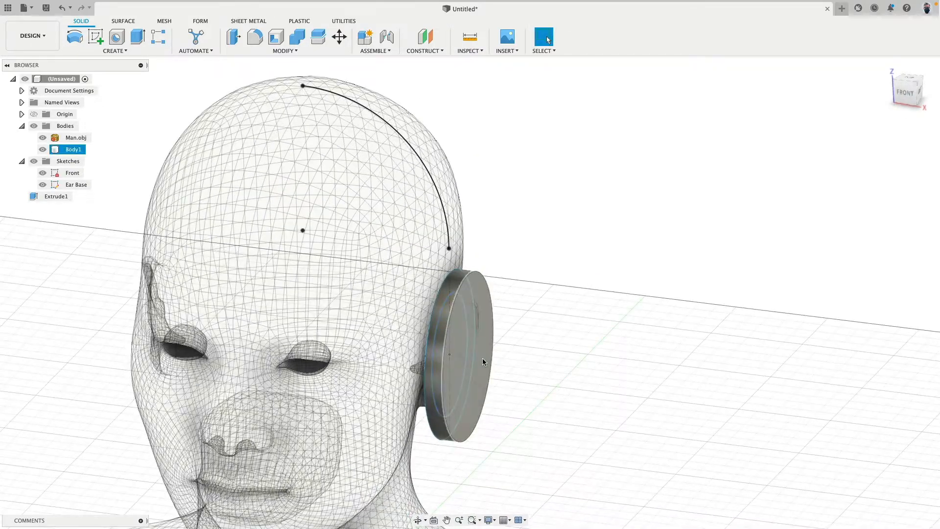
pyautogui.click(483, 361)
pyautogui.click(228, 35)
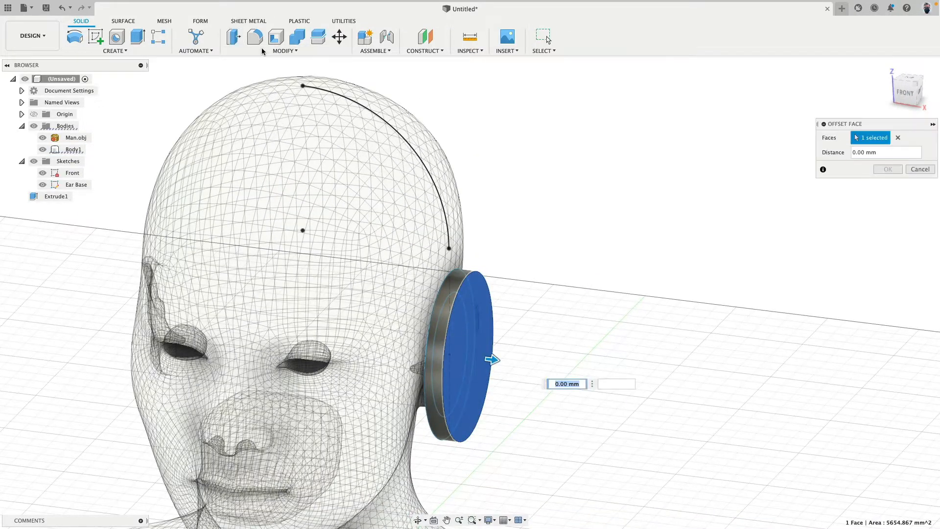
pyautogui.press('Return')
pyautogui.keyDown('shift'); pyautogui.moveTo(376, 152); pyautogui.dragTo(492, 240, button='middle'); pyautogui.keyUp('shift')
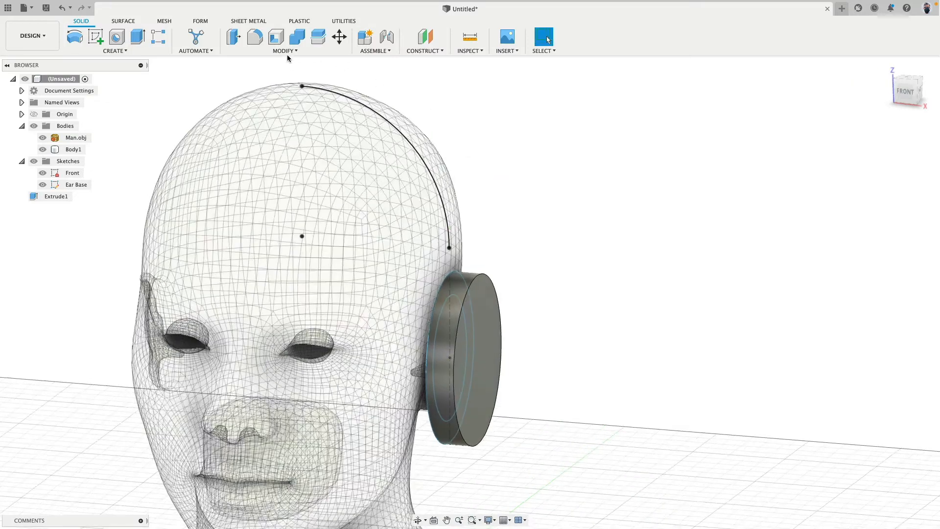
# Fillet the outer rim edge of the ear-cup body with a radius of about 10 mm
pyautogui.press('f')
pyautogui.click(492, 285)
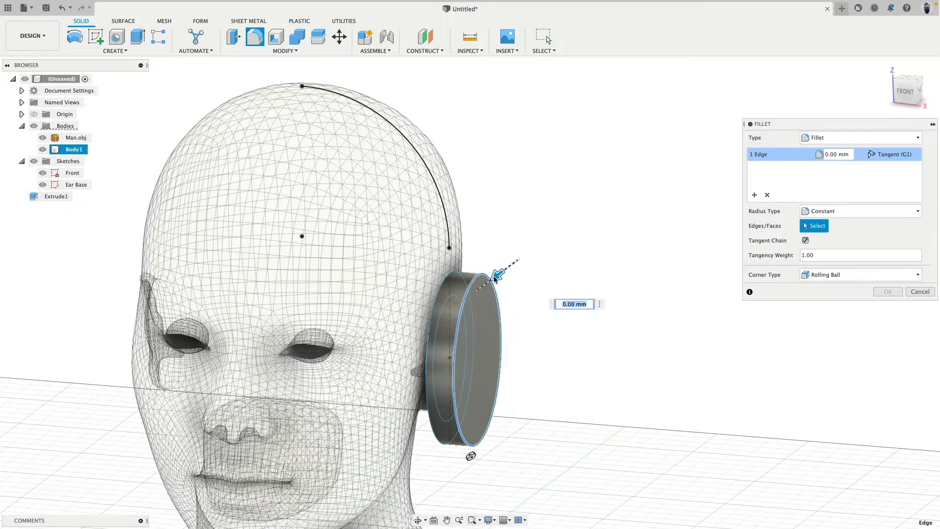
pyautogui.moveTo(500, 275); pyautogui.dragTo(488, 284)
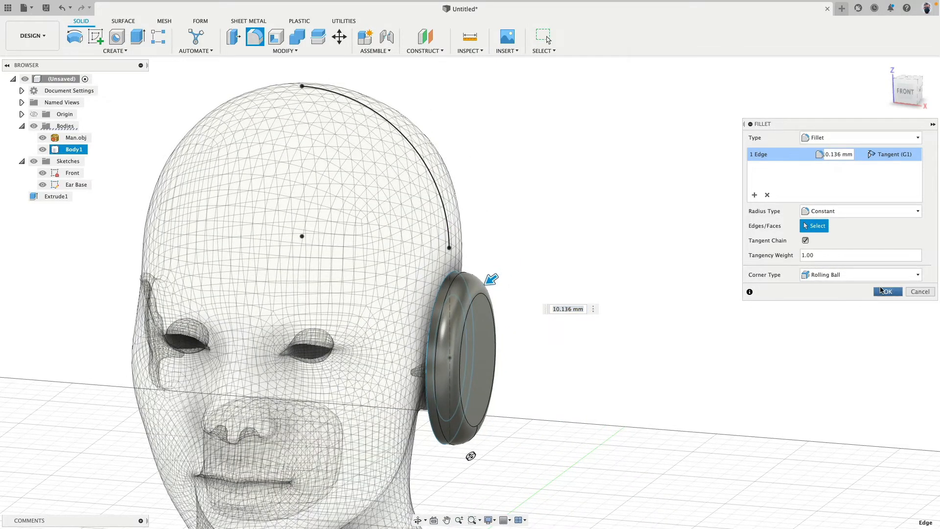
pyautogui.click(888, 292)
# Surface-extrude the headband arc symmetrically by 15 mm to each side as a new body
pyautogui.keyDown('shift'); pyautogui.moveTo(710, 279); pyautogui.dragTo(675, 294, button='middle'); pyautogui.keyUp('shift')
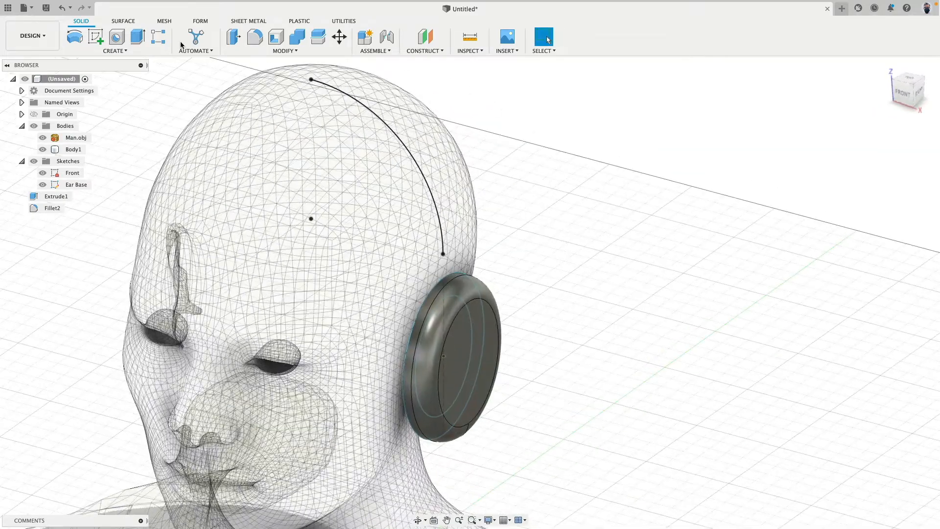
pyautogui.click(123, 20)
pyautogui.click(116, 37)
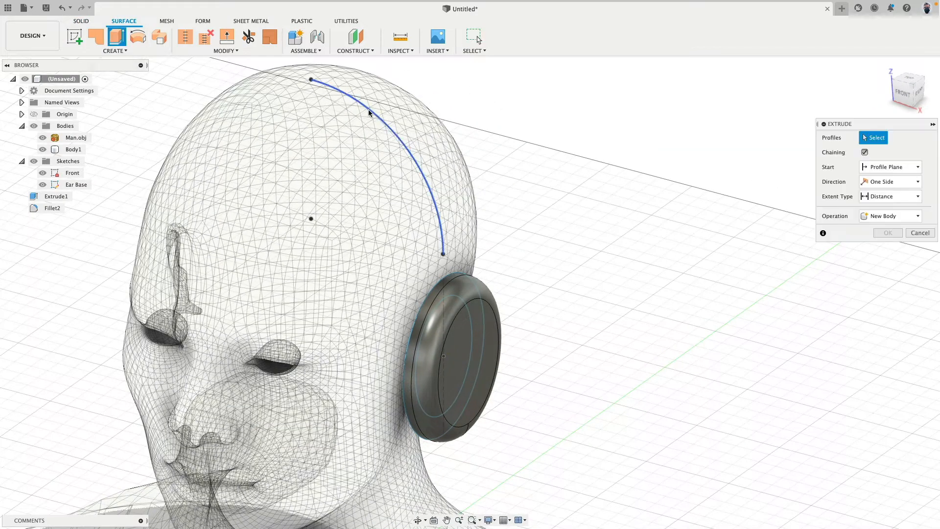
pyautogui.click(383, 118)
pyautogui.moveTo(374, 108); pyautogui.dragTo(396, 91)
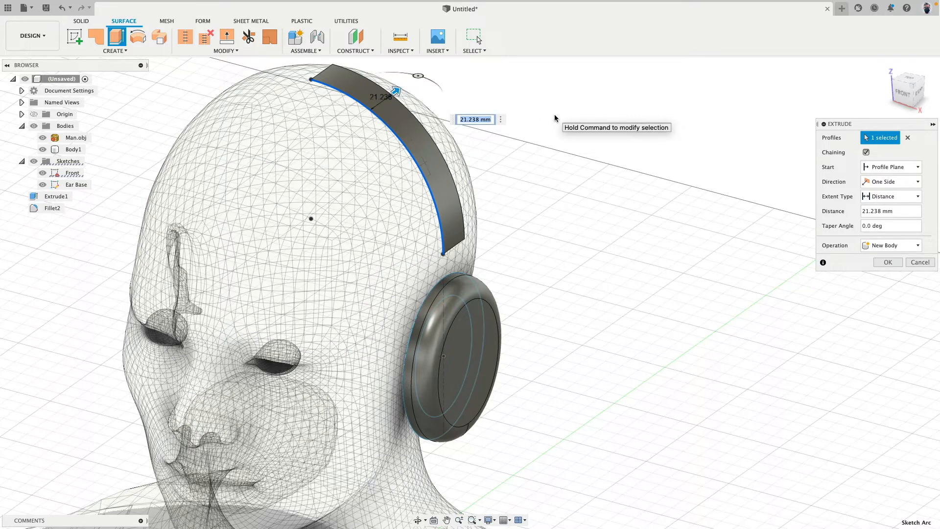
pyautogui.write('15')
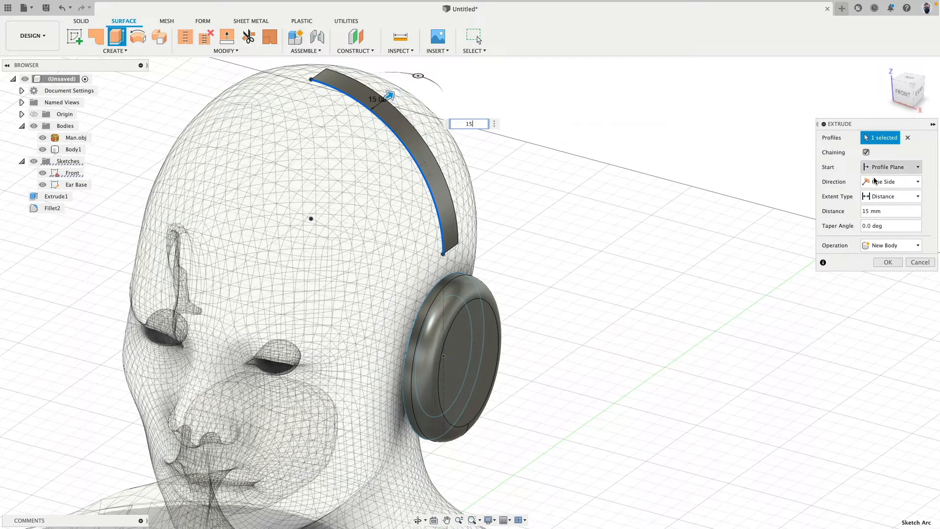
pyautogui.click(875, 181)
pyautogui.click(883, 210)
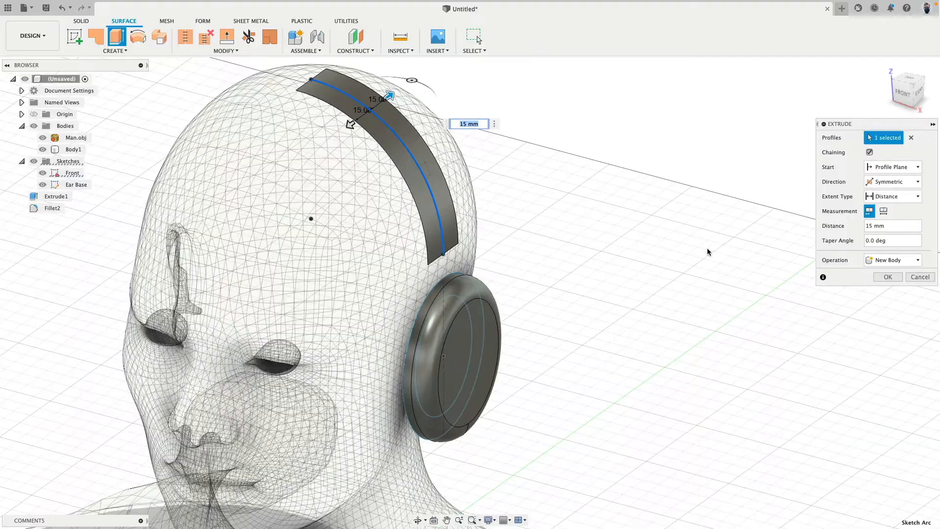
pyautogui.click(887, 277)
# Delete the ear-cup body and the headband surface body, keeping the head mesh and both sketches
pyautogui.keyDown('shift'); pyautogui.moveTo(783, 274); pyautogui.dragTo(620, 231, button='middle'); pyautogui.keyUp('shift')
pyautogui.scroll(-4, 620, 223)
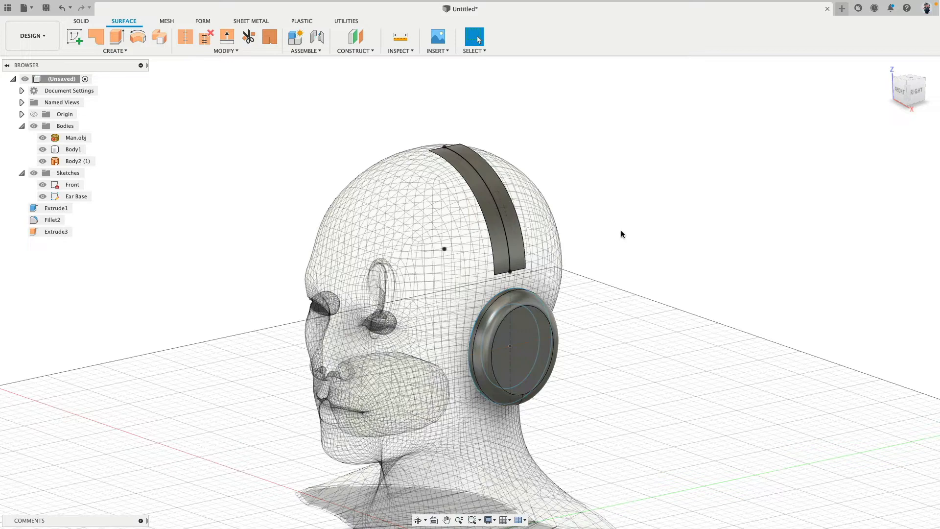
pyautogui.keyDown('shift'); pyautogui.moveTo(620, 230); pyautogui.dragTo(652, 236, button='middle'); pyautogui.keyUp('shift')
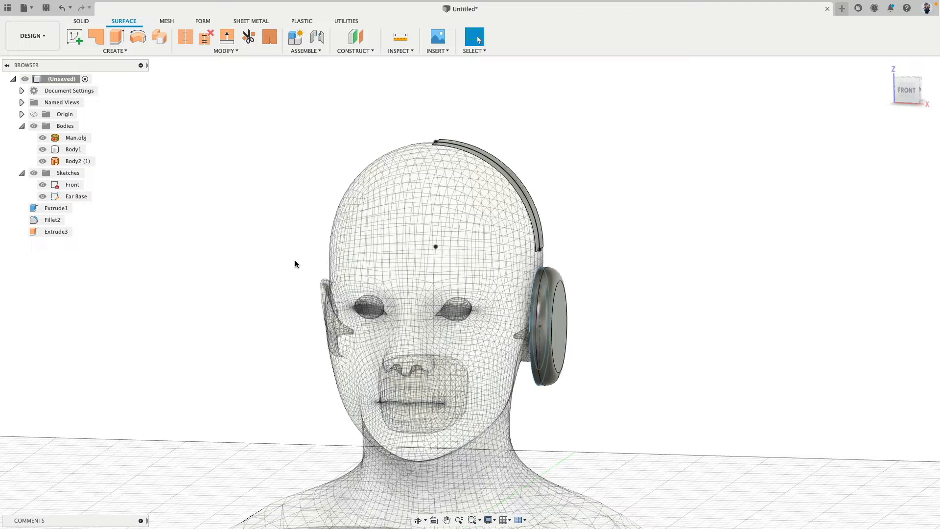
pyautogui.click(71, 152)
pyautogui.keyDown('shift'); pyautogui.click(72, 162); pyautogui.keyUp('shift')
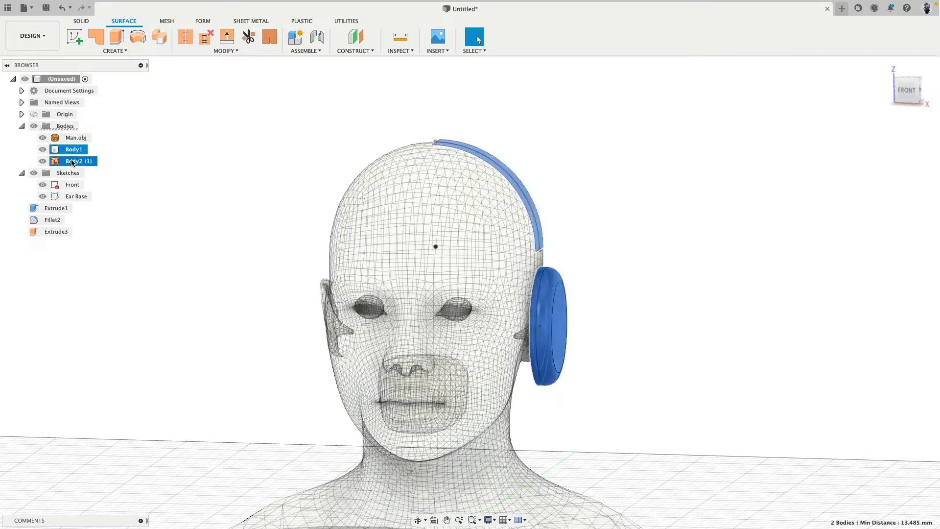
pyautogui.press('Delete')
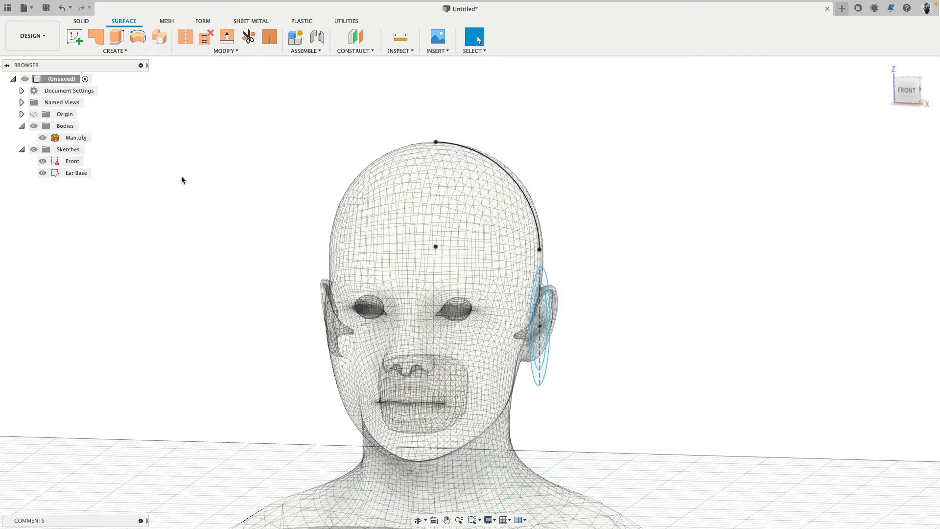
pyautogui.moveTo(180, 177)
pyautogui.keyDown('shift'); pyautogui.mouseDown(button='middle')
pyautogui.moveTo(237, 186)
pyautogui.moveTo(301, 174)
pyautogui.moveTo(291, 187)
pyautogui.mouseUp(button='middle'); pyautogui.keyUp('shift')
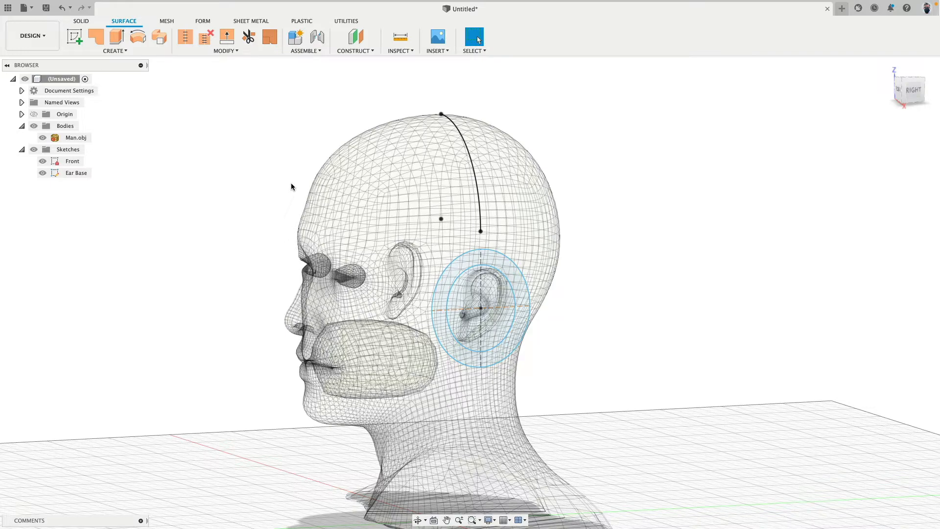
pyautogui.keyDown('shift'); pyautogui.moveTo(340, 175); pyautogui.dragTo(457, 177, button='middle'); pyautogui.keyUp('shift')
pyautogui.scroll(-5, 534, 183)
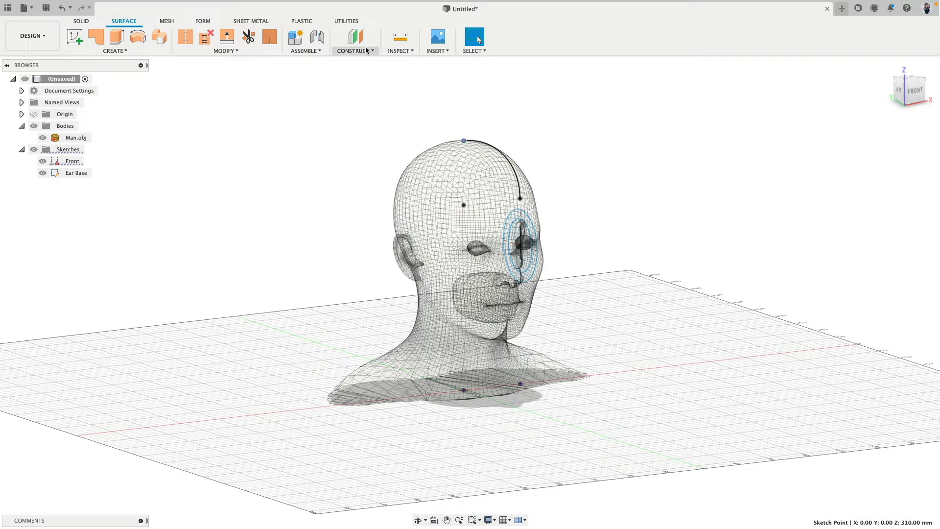
pyautogui.click(900, 91)
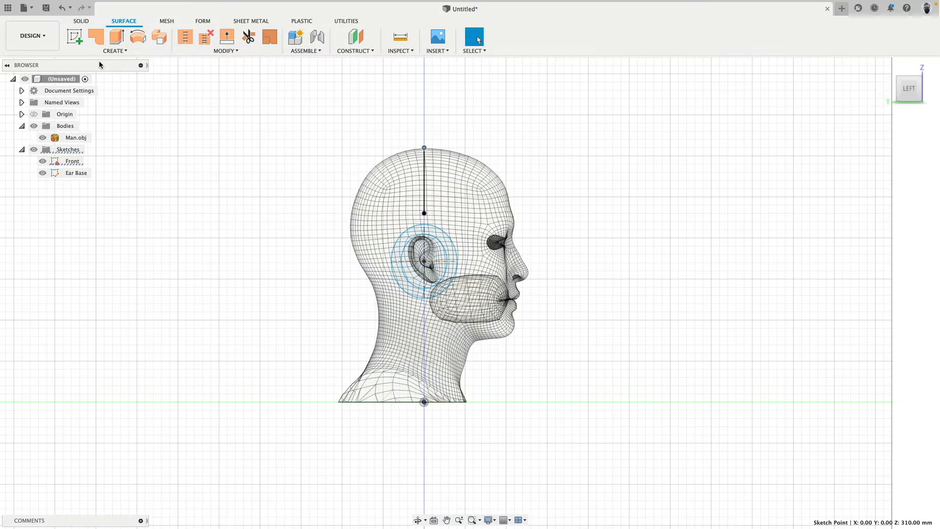
pyautogui.click(75, 36)
pyautogui.click(405, 139)
pyautogui.scroll(1, 420, 141)
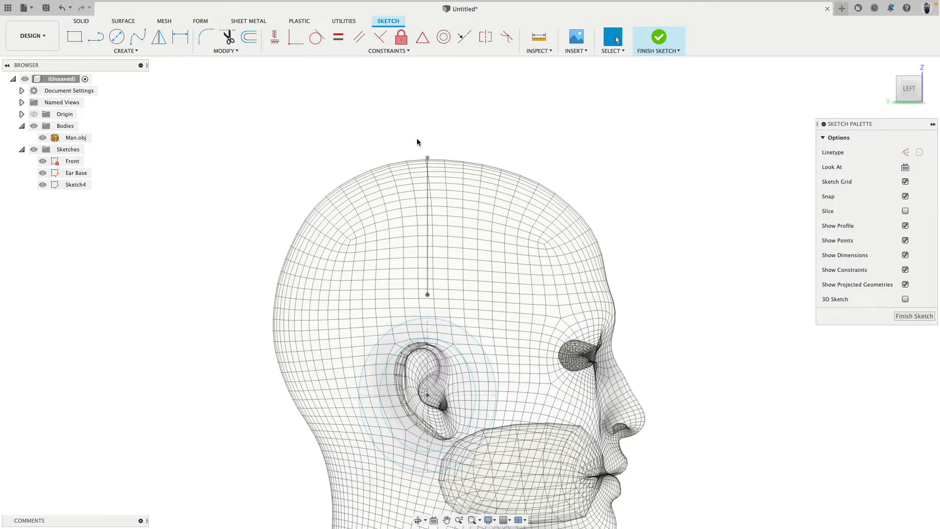
pyautogui.scroll(-3, 273, 167)
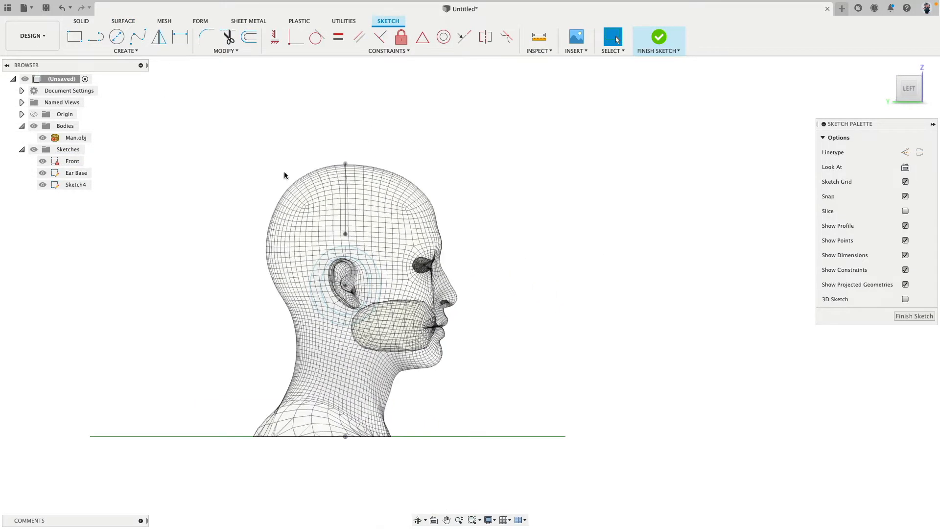
pyautogui.click(659, 39)
pyautogui.click(81, 184)
pyautogui.press('Delete')
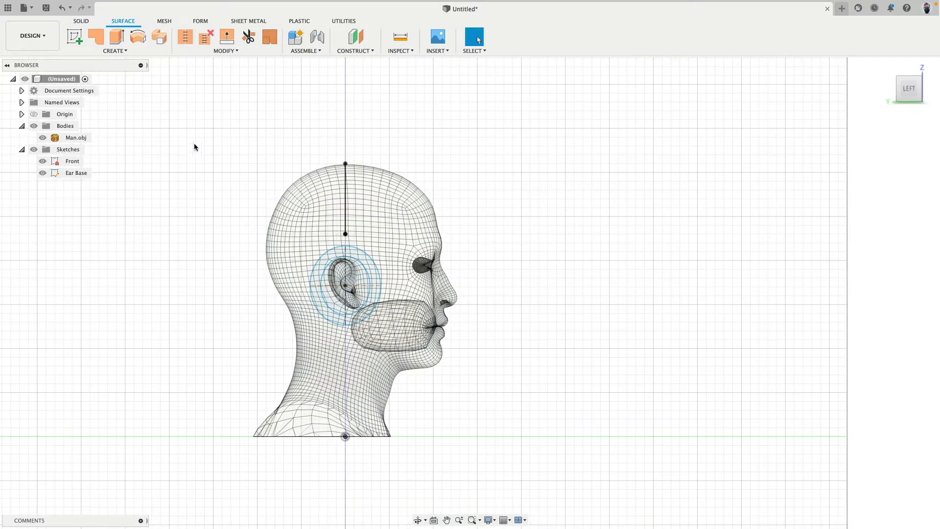
# Create a new sketch on the vertical side plane running front to back through the middle of the head
pyautogui.click(74, 37)
pyautogui.click(317, 409)
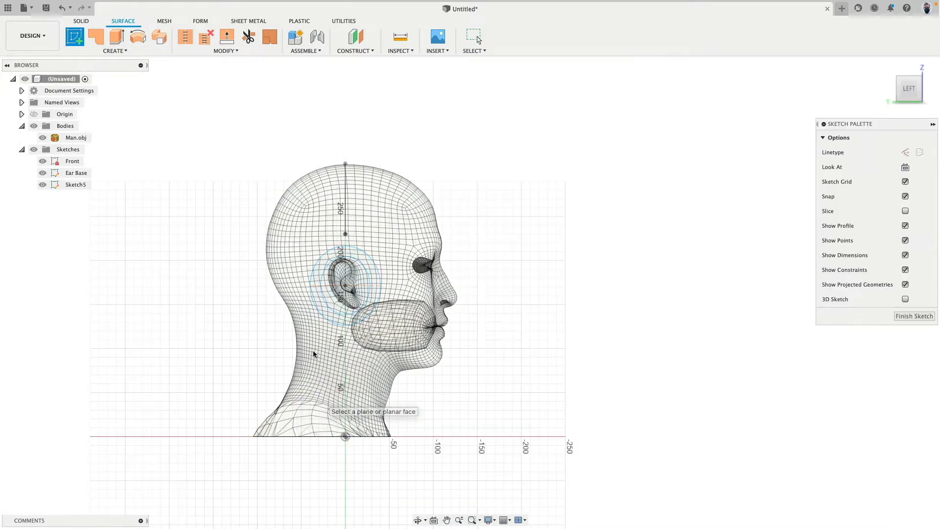
pyautogui.keyDown('shift'); pyautogui.moveTo(277, 133); pyautogui.dragTo(203, 92, button='middle'); pyautogui.keyUp('shift')
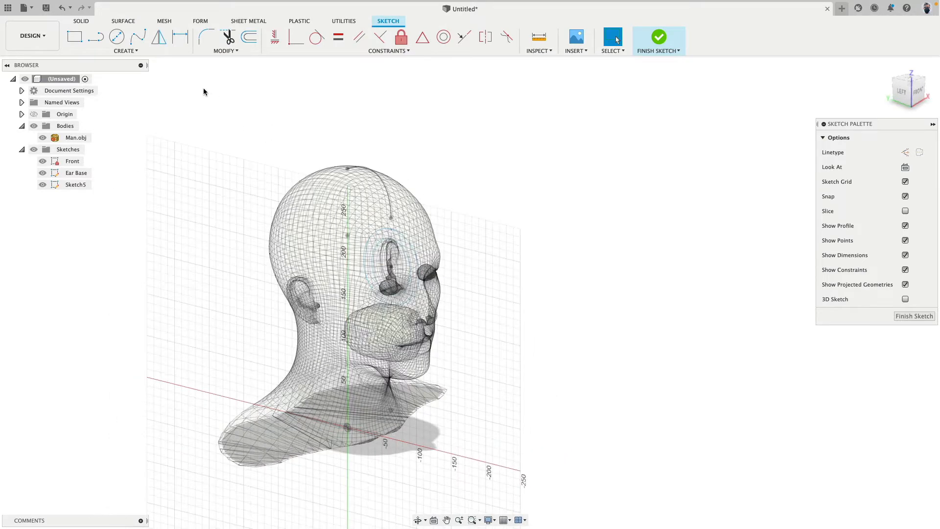
# Find the Intersect command and add the headband arc's intersection with the sketch plane as a reference point
pyautogui.press('s')
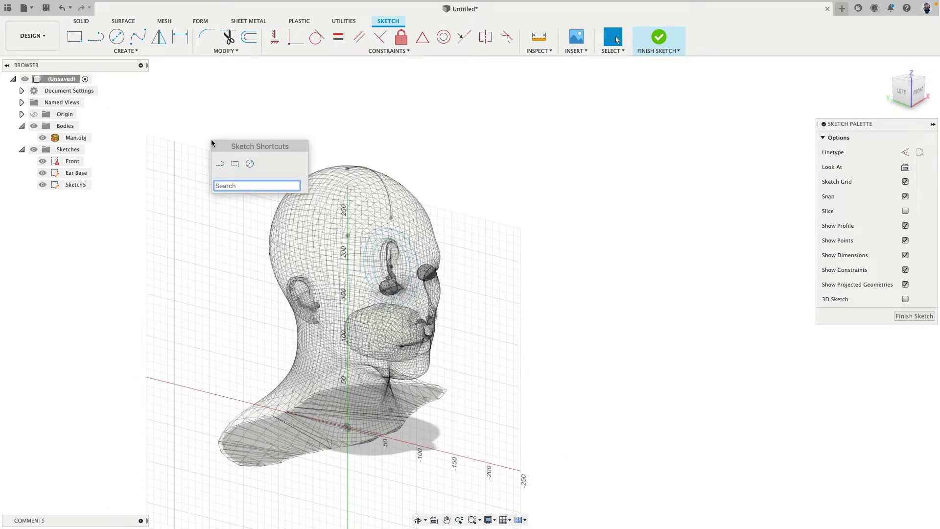
pyautogui.write('in')
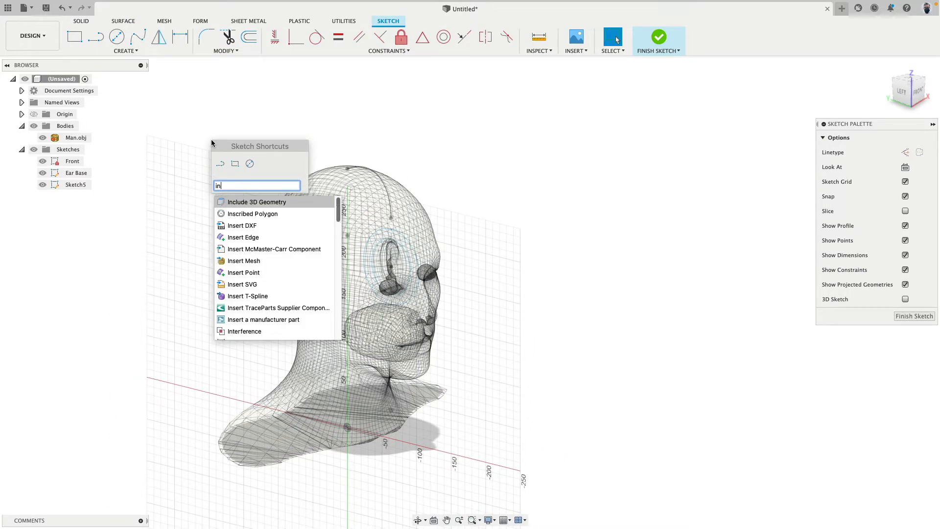
pyautogui.press('Down')
pyautogui.press('Down')
pyautogui.press('Down')
pyautogui.press('Down')
pyautogui.press('Down')
pyautogui.write('t')
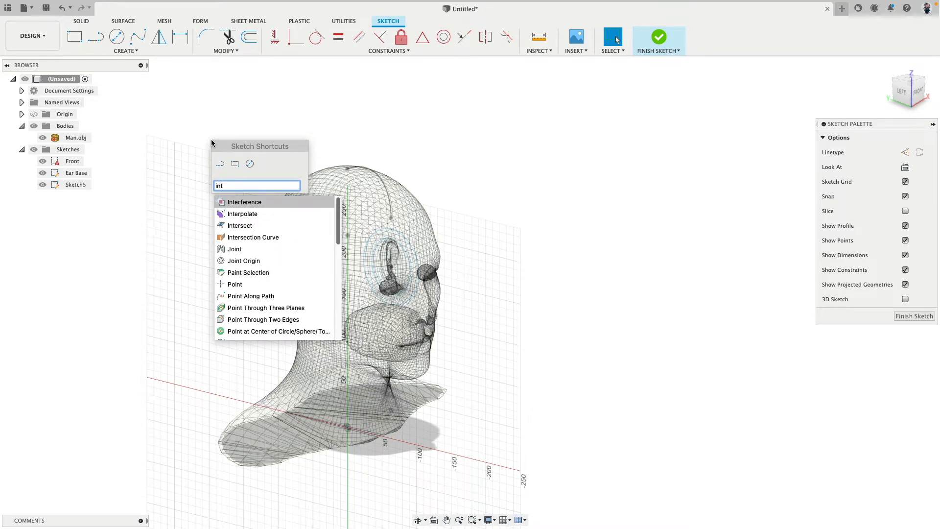
pyautogui.press('Down')
pyautogui.press('Down')
pyautogui.press('Return')
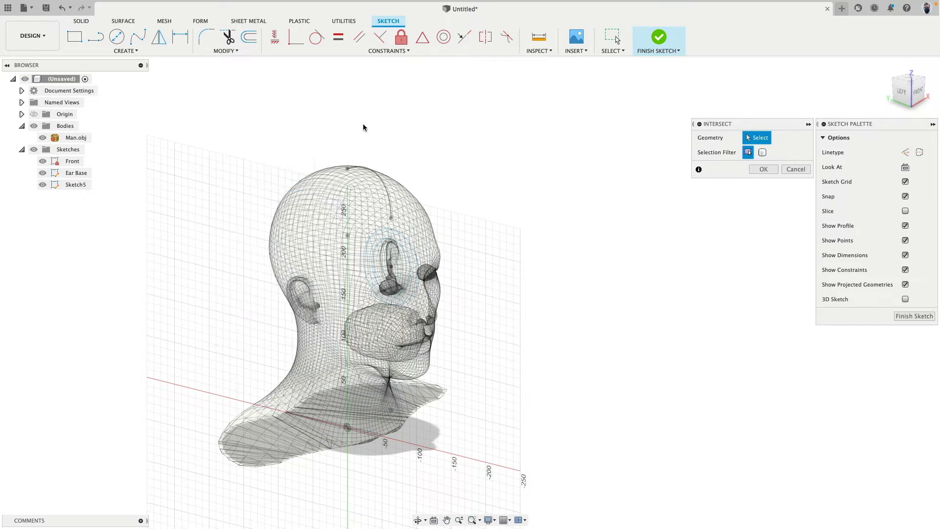
pyautogui.scroll(5, 362, 127)
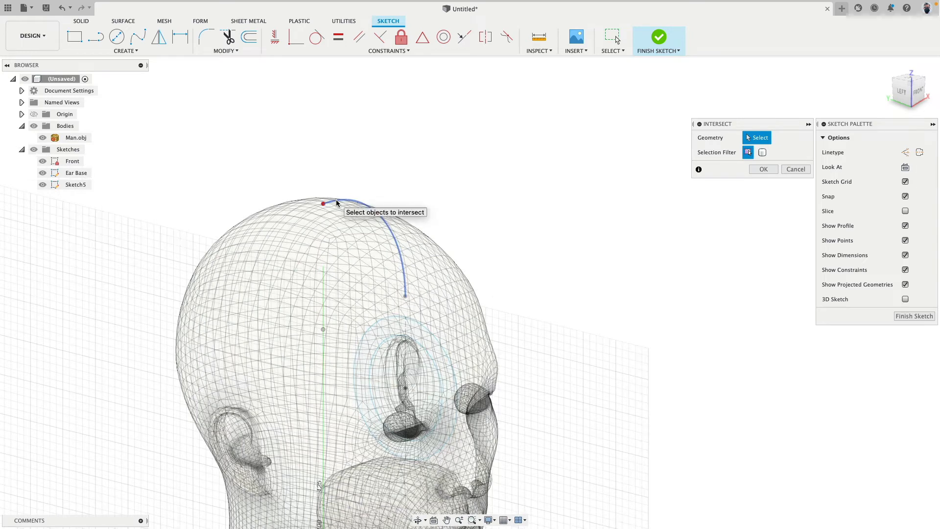
pyautogui.click(336, 202)
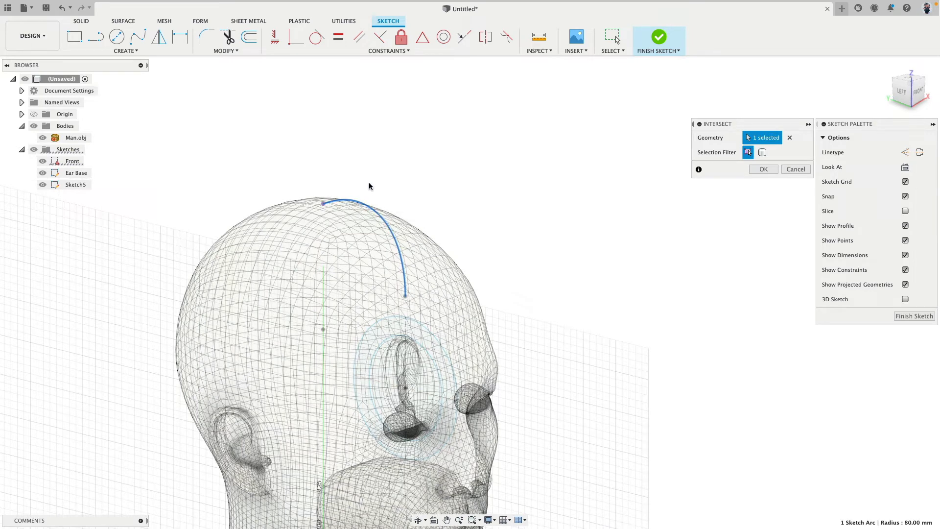
pyautogui.click(762, 168)
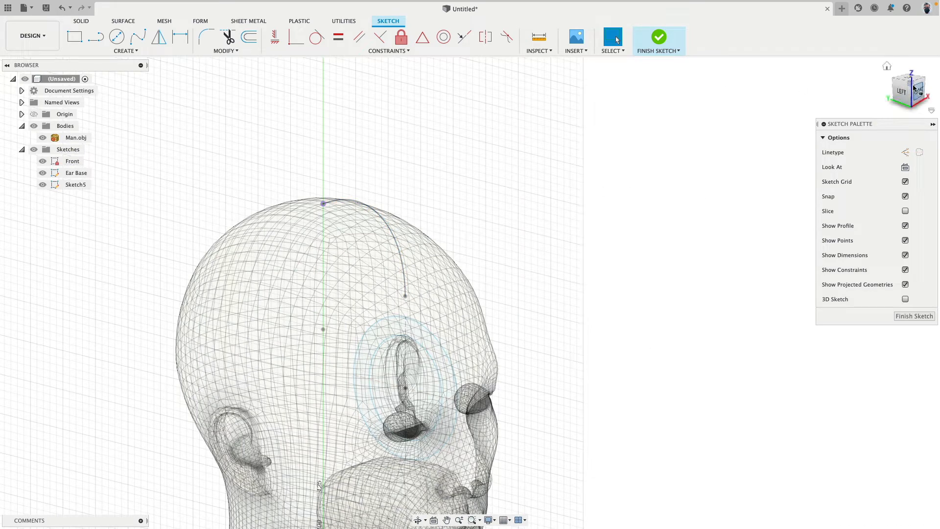
# Hide the Ear Base and Front sketches while viewing the new sketch from the head's side
pyautogui.scroll(5, 325, 189)
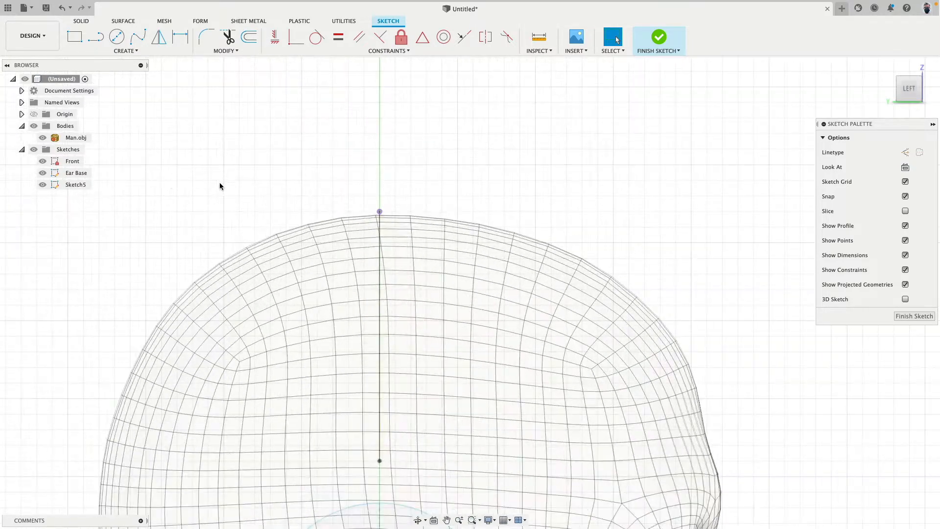
pyautogui.click(42, 173)
pyautogui.click(42, 161)
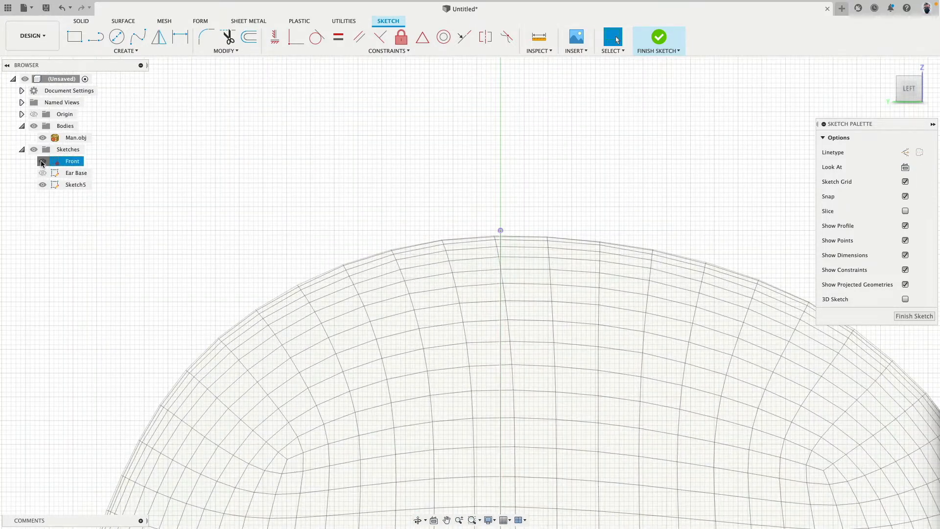
# Rename the new sketch as Band Center
pyautogui.click(74, 185)
pyautogui.doubleClick(83, 185)
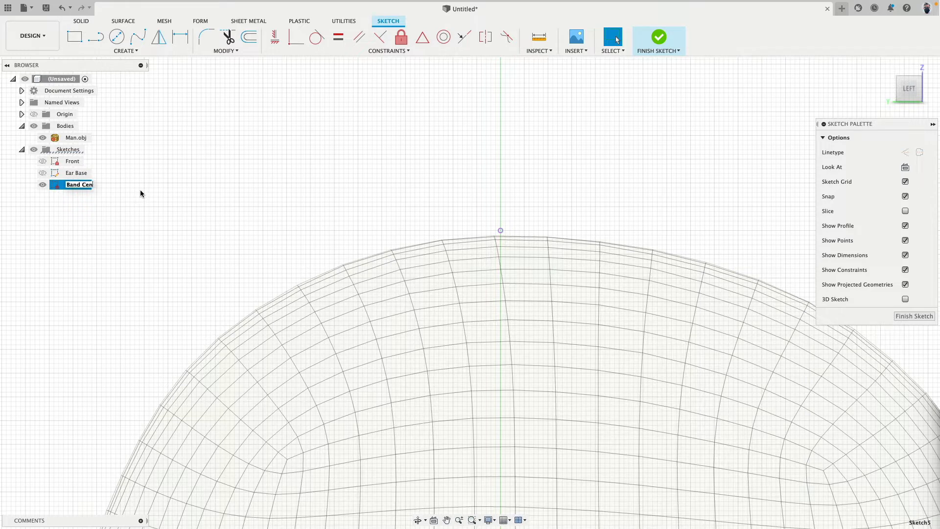
pyautogui.write('Band Center')
pyautogui.press('Return')
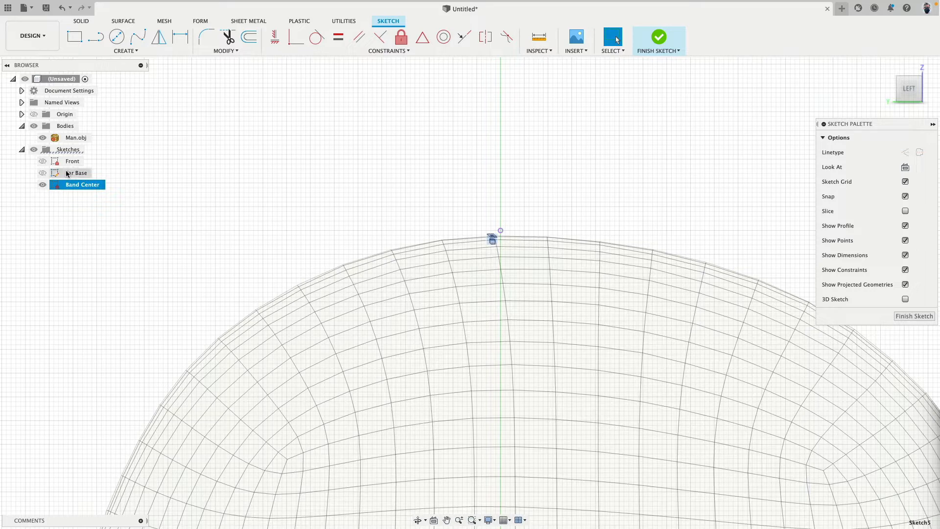
# Sketch a horizontal rectangle about 30 mm wide and 5 mm high, centred above the point at the head's crown
pyautogui.moveTo(410, 148); pyautogui.dragTo(254, 191, button='middle')
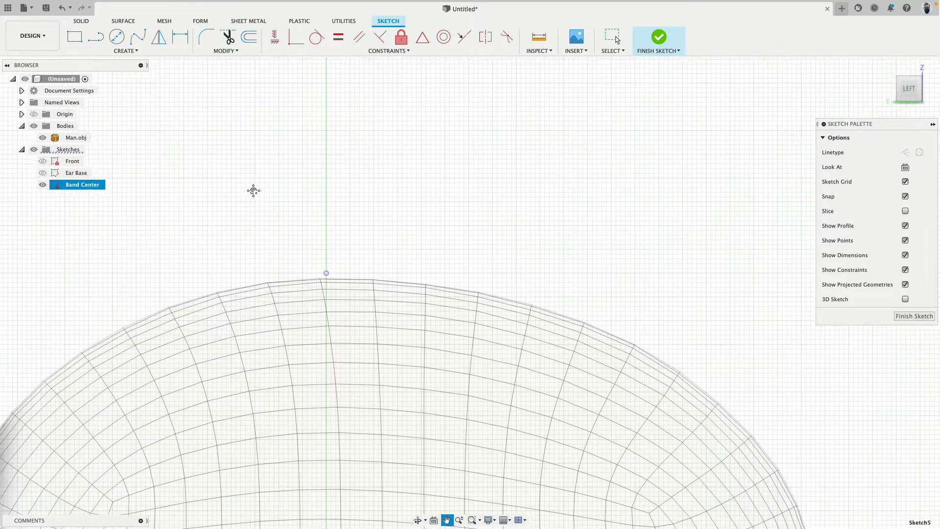
pyautogui.click(82, 38)
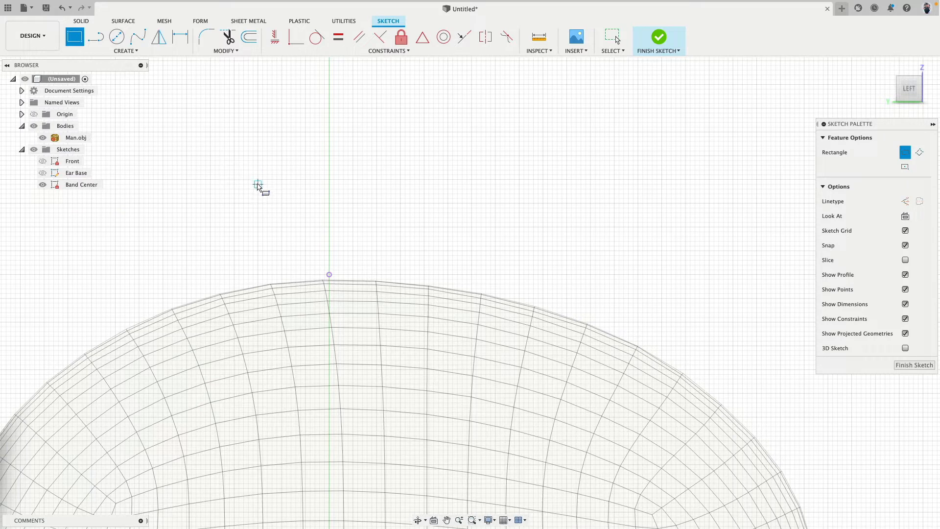
pyautogui.click(258, 179)
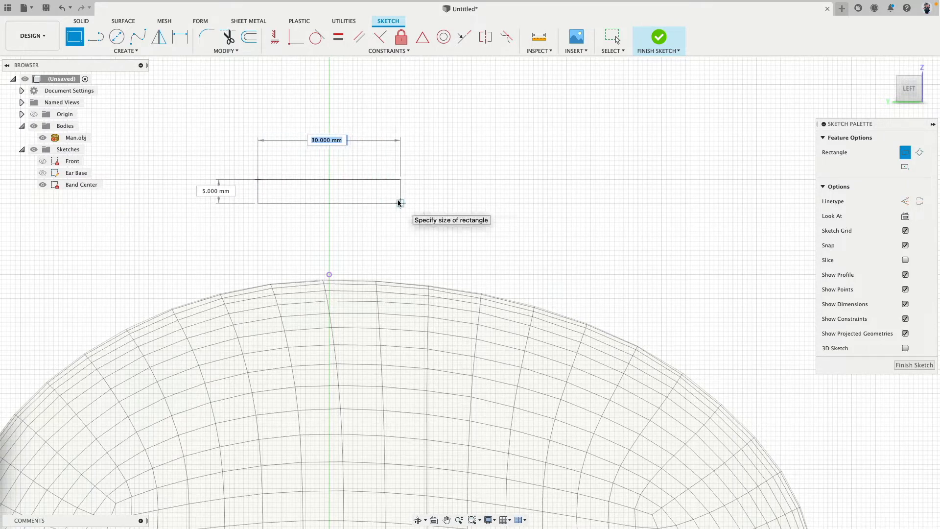
pyautogui.click(398, 202)
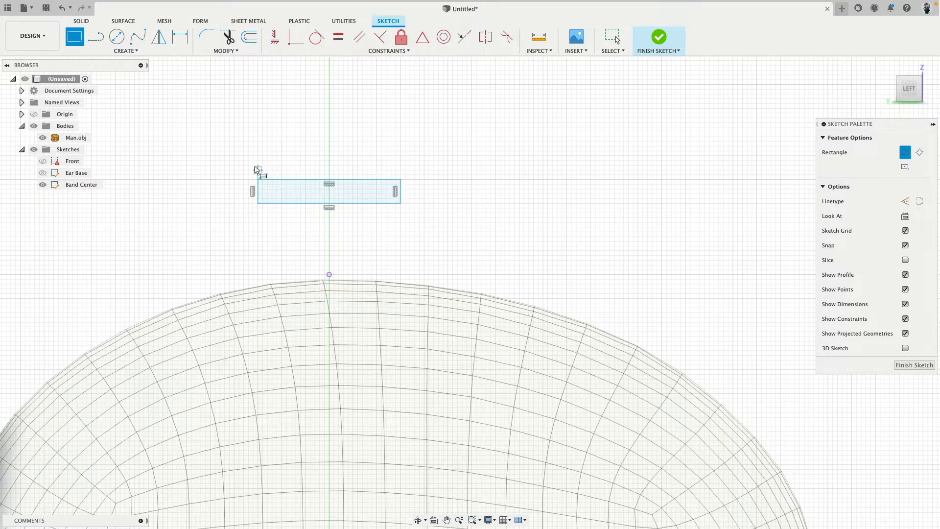
# Sketch a control point spline bulging about 10.5 mm below the rectangle, joining its two lower corners through three evenly spaced lower control points
pyautogui.click(124, 52)
pyautogui.moveTo(109, 133)
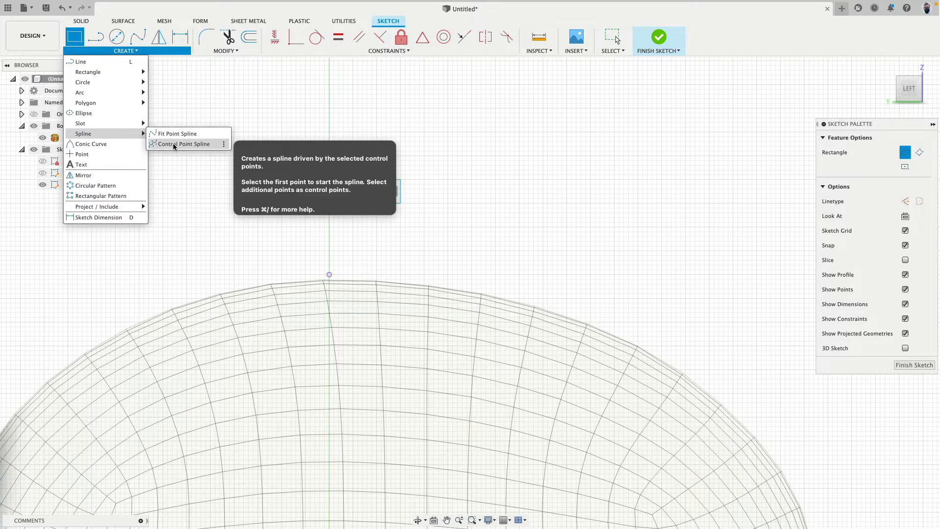
pyautogui.click(174, 144)
pyautogui.click(258, 203)
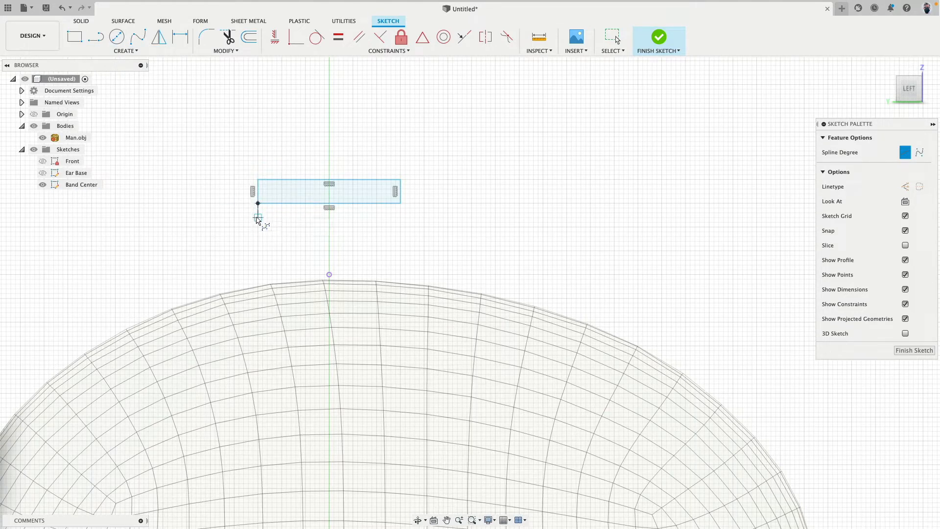
pyautogui.click(258, 260)
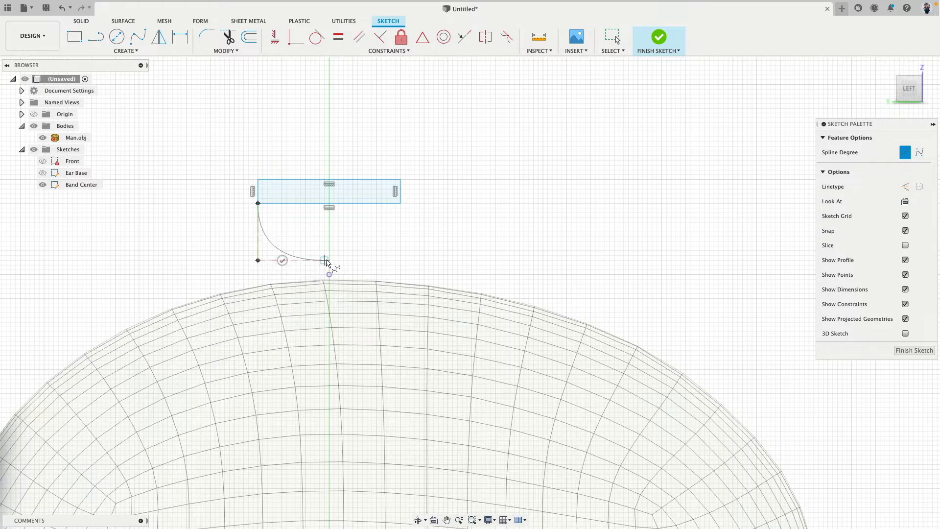
pyautogui.click(329, 260)
pyautogui.click(400, 260)
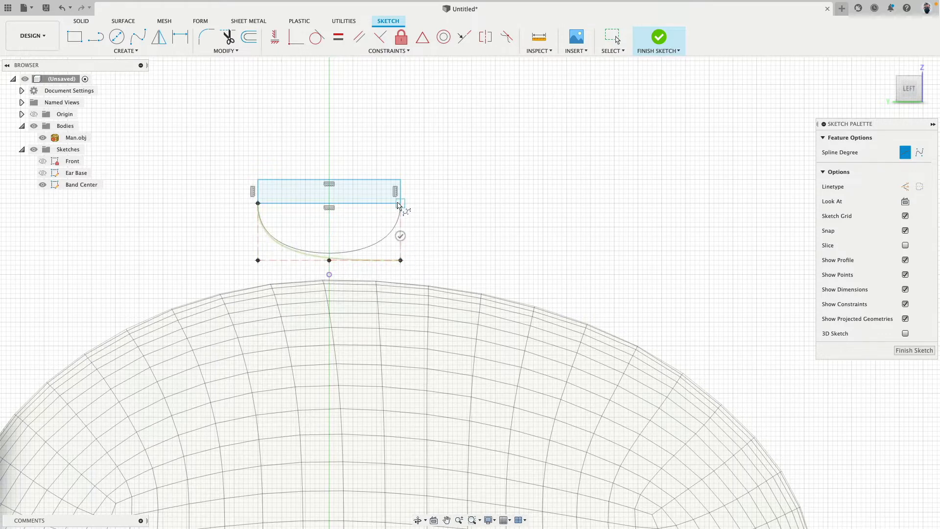
pyautogui.click(398, 203)
pyautogui.click(377, 204)
pyautogui.scroll(3, 360, 258)
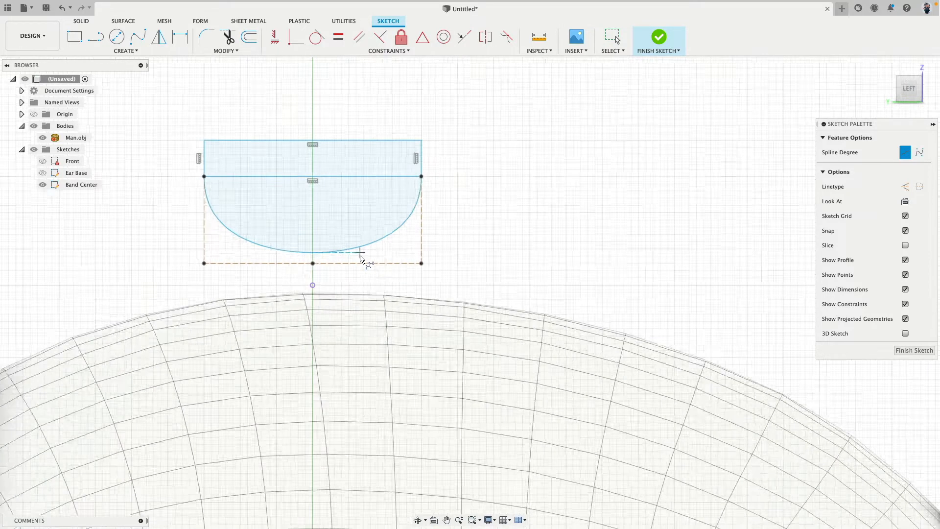
pyautogui.scroll(3, 361, 258)
pyautogui.press('Escape')
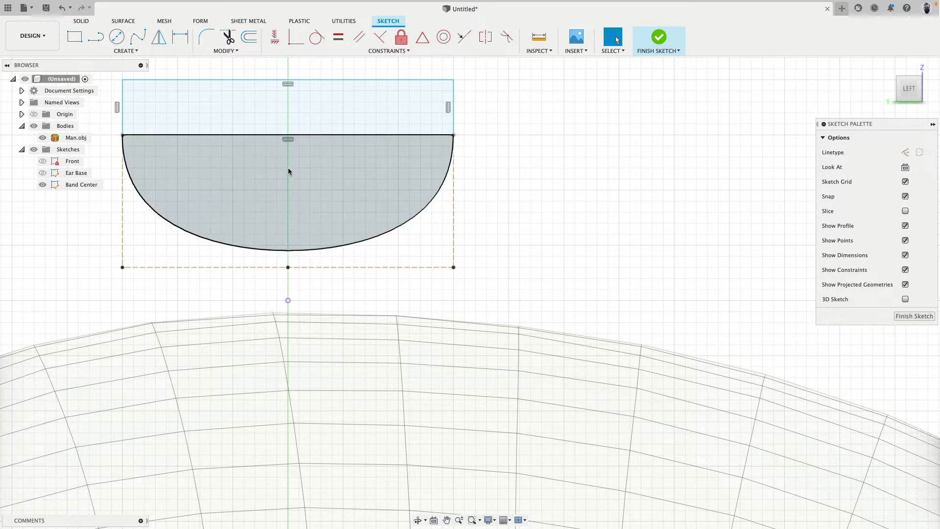
# Draw a vertical centre line from the midpoint of the rectangle's lower edge to the spline's lowest point and make it construction geometry
pyautogui.click(96, 36)
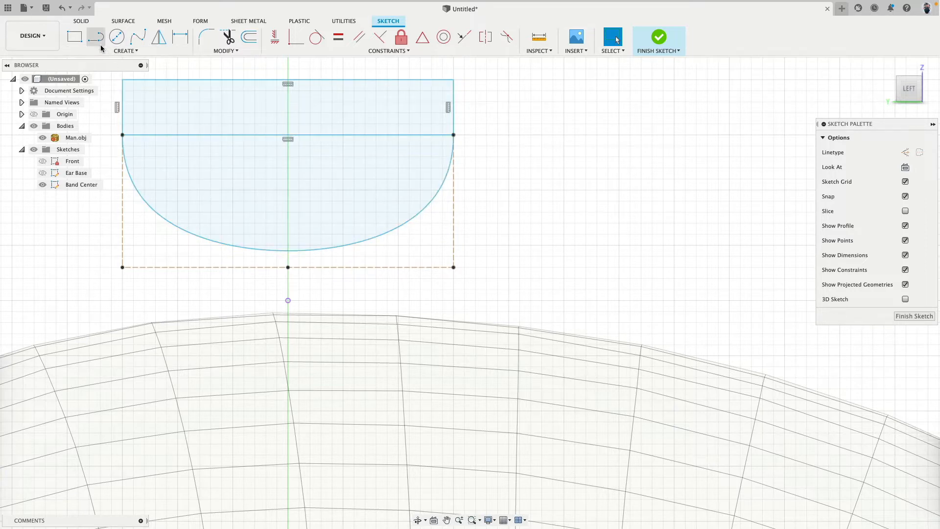
pyautogui.click(288, 136)
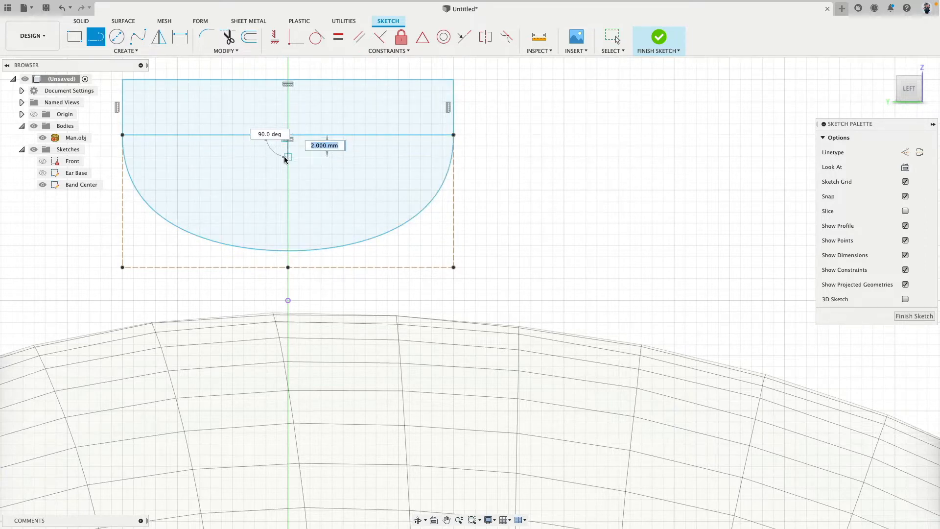
pyautogui.doubleClick(289, 250)
pyautogui.press('Escape')
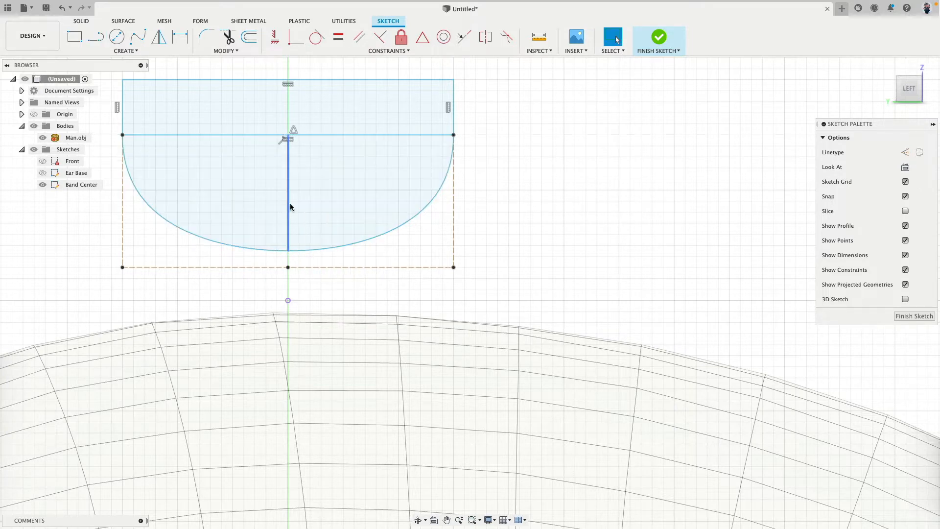
pyautogui.click(289, 204)
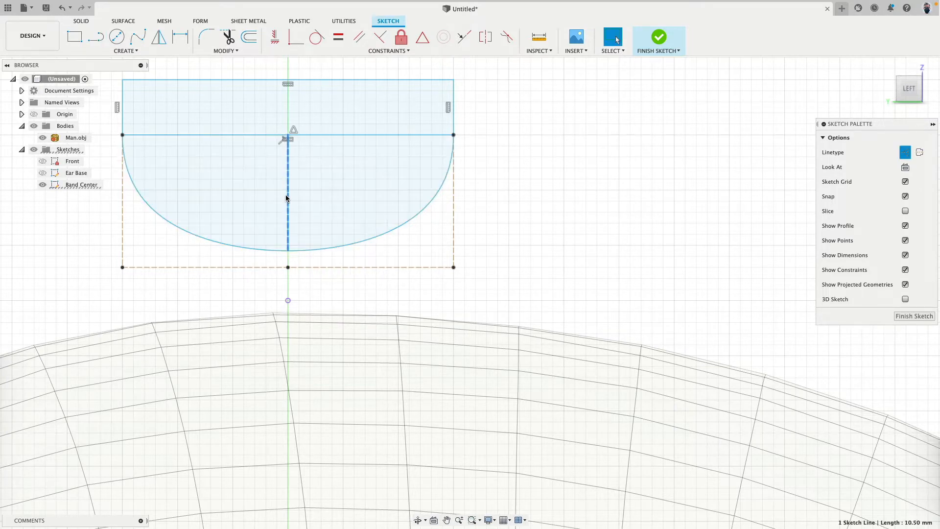
# Dimension the vertical centre line to 13 mm and attach its lower end to the reference point at the head's crown
pyautogui.press('d')
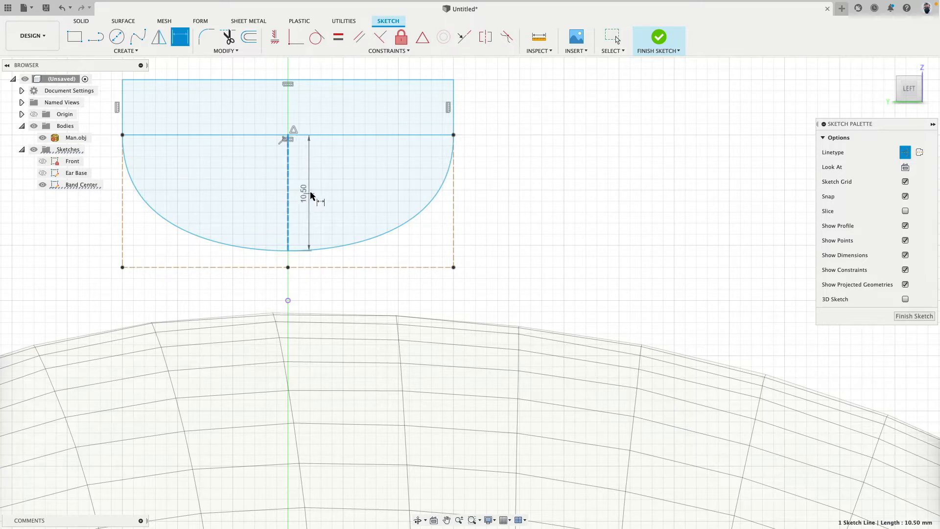
pyautogui.click(319, 191)
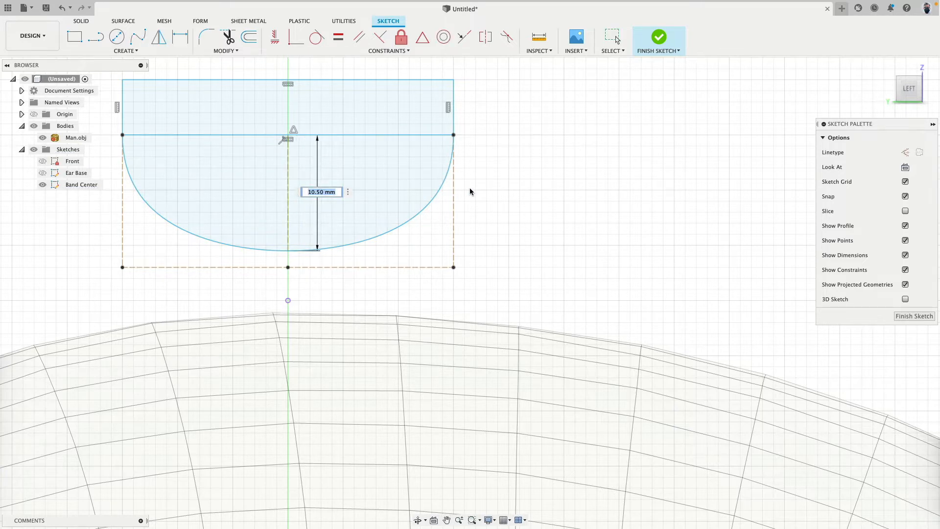
pyautogui.write('13')
pyautogui.press('Return')
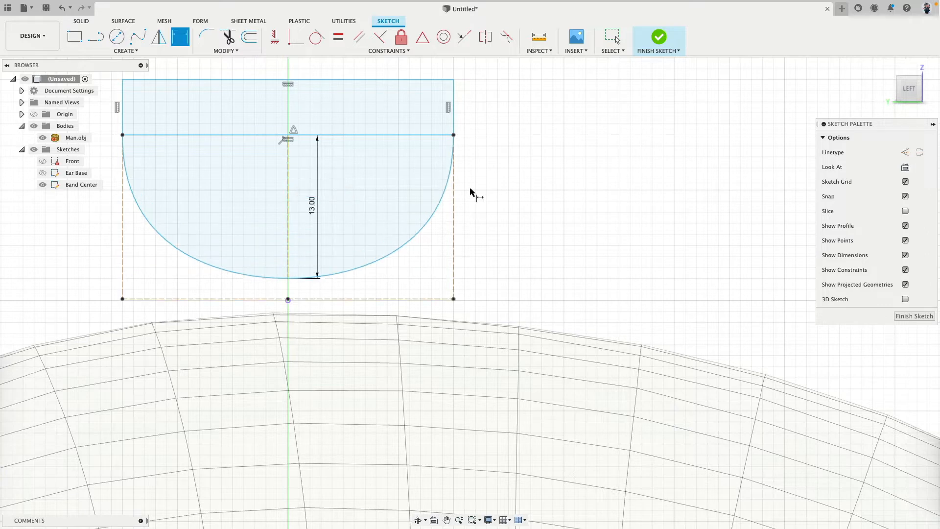
pyautogui.press('Escape')
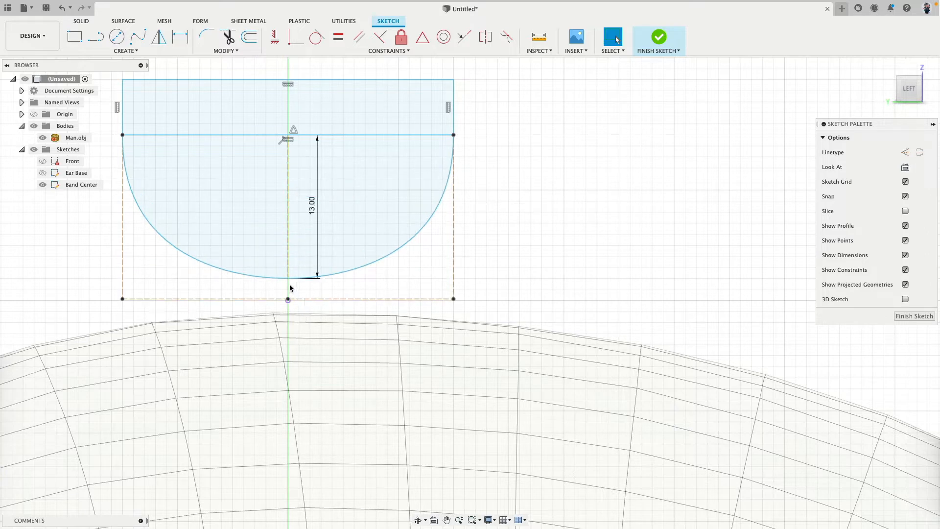
pyautogui.moveTo(289, 280); pyautogui.dragTo(288, 301)
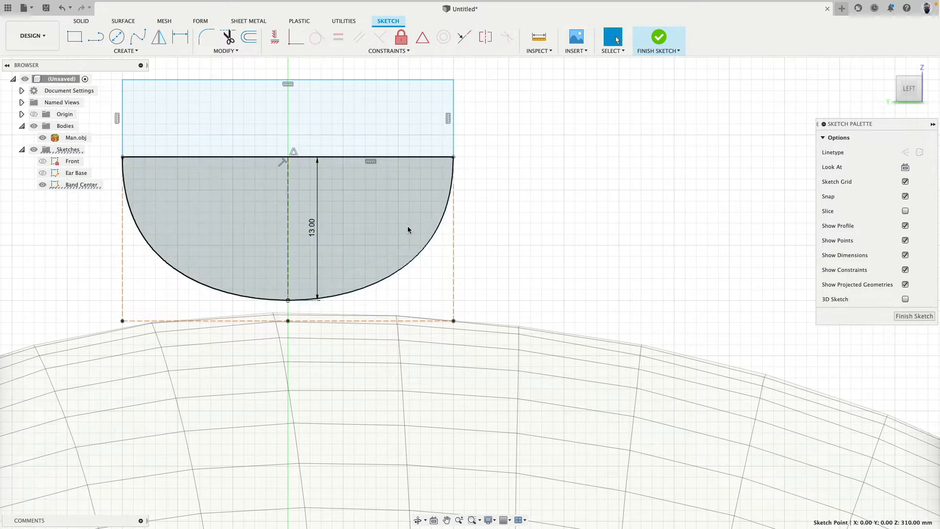
# Dimension the rectangle's height to 3 mm
pyautogui.click(454, 135)
pyautogui.press('d')
pyautogui.click(482, 133)
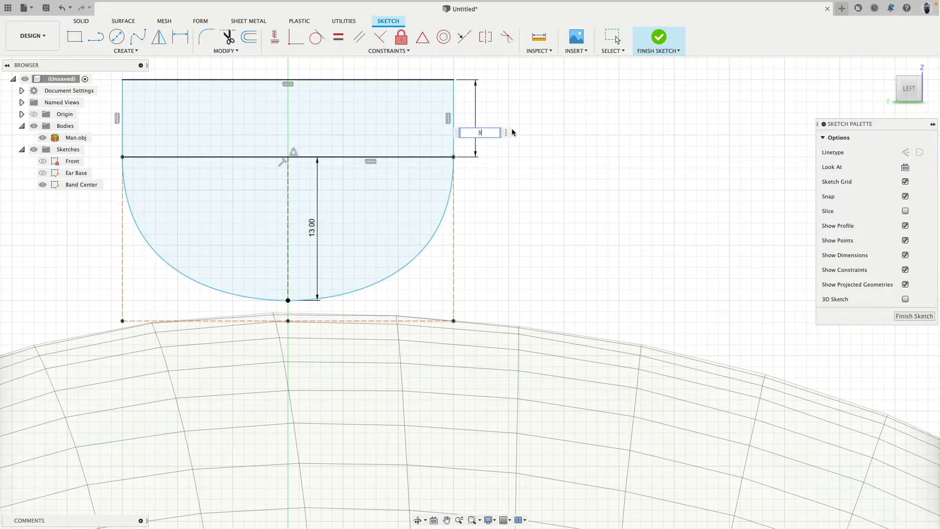
pyautogui.write('3')
pyautogui.press('Return')
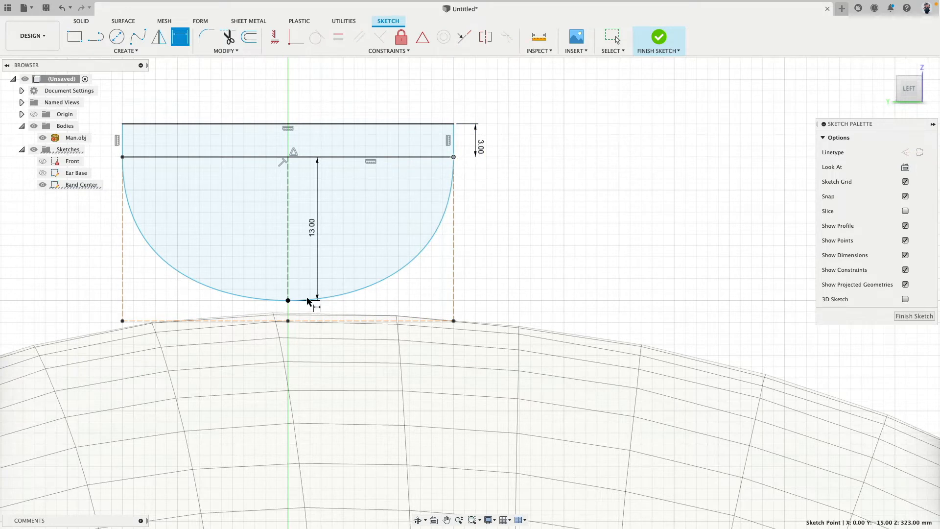
# Check the vertical distances from the crown reference point to the rectangle's lower and upper corners using the Sketch Dimension tool
pyautogui.click(288, 300)
pyautogui.click(454, 157)
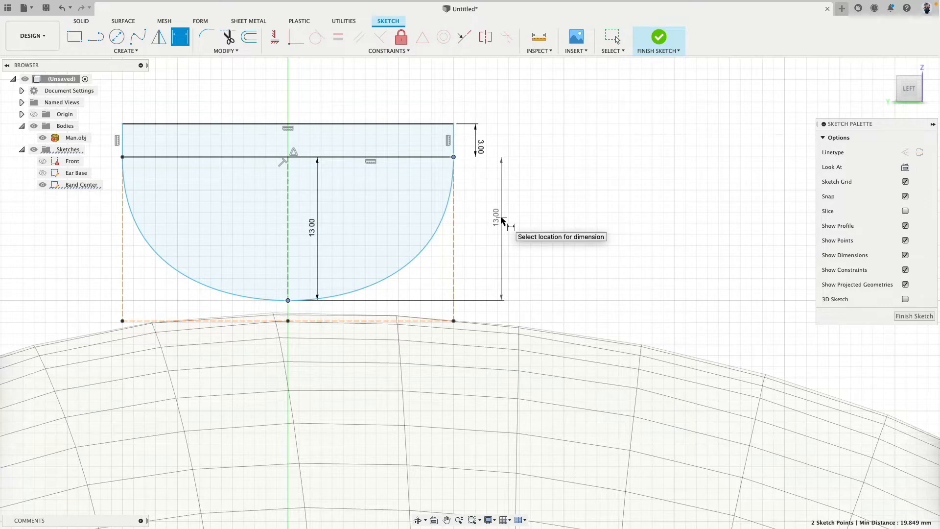
pyautogui.press('Escape')
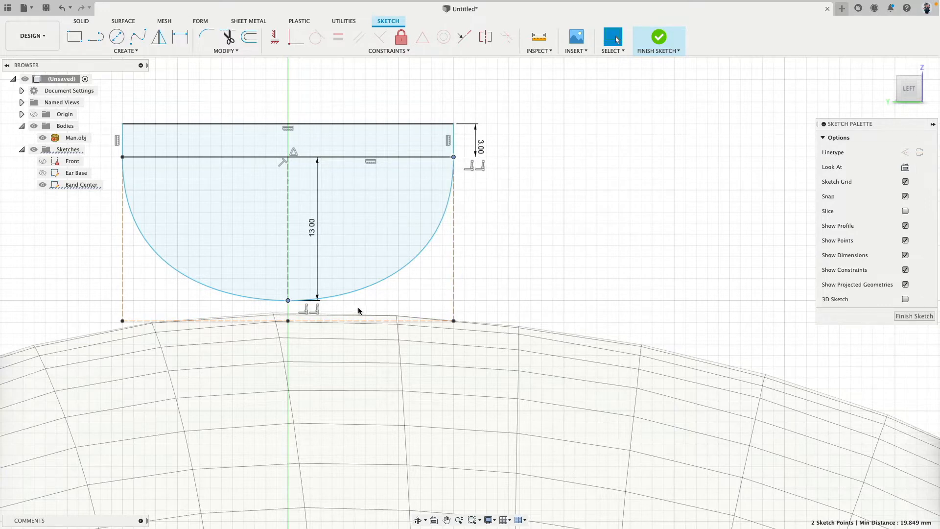
pyautogui.press('d')
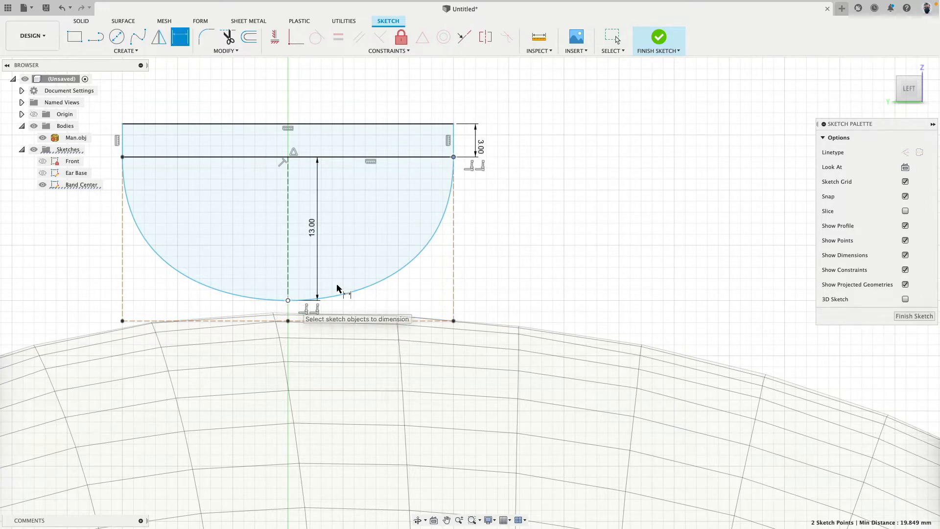
pyautogui.click(453, 124)
pyautogui.press('Escape')
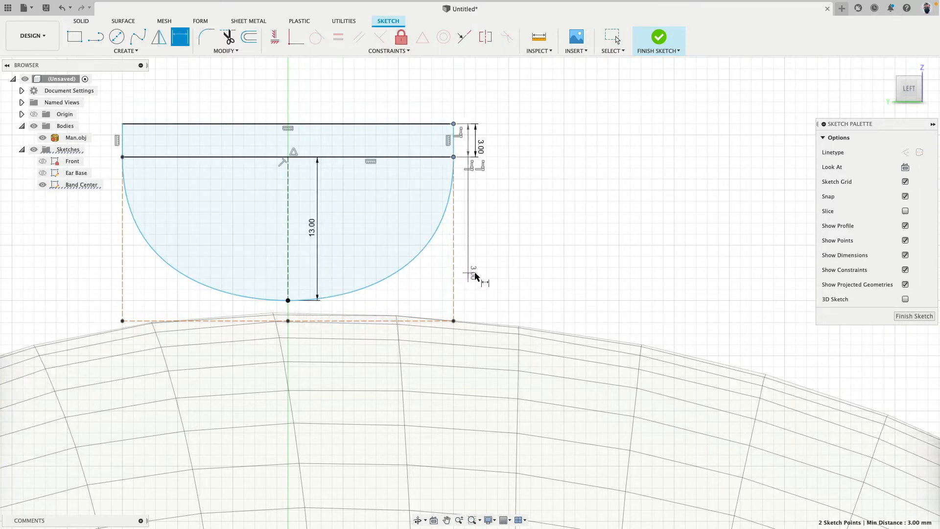
pyautogui.press('Escape')
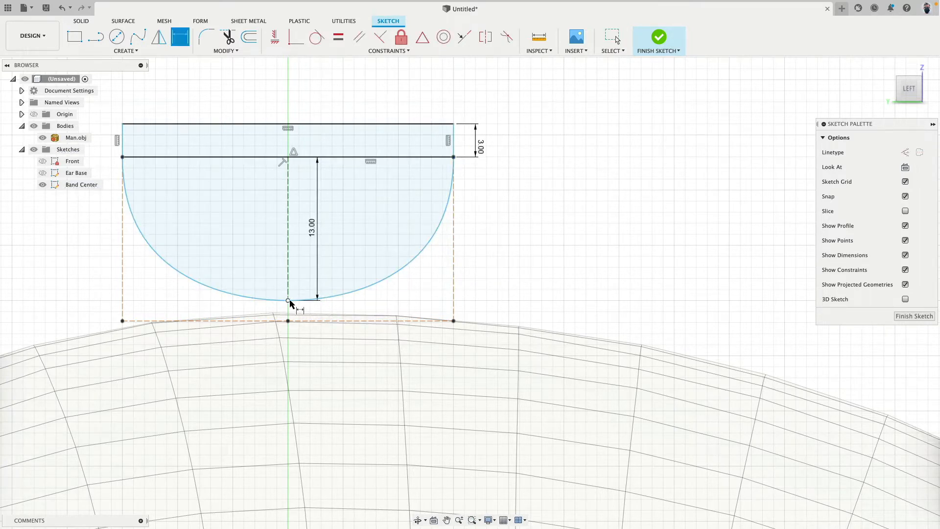
pyautogui.click(287, 300)
pyautogui.click(454, 124)
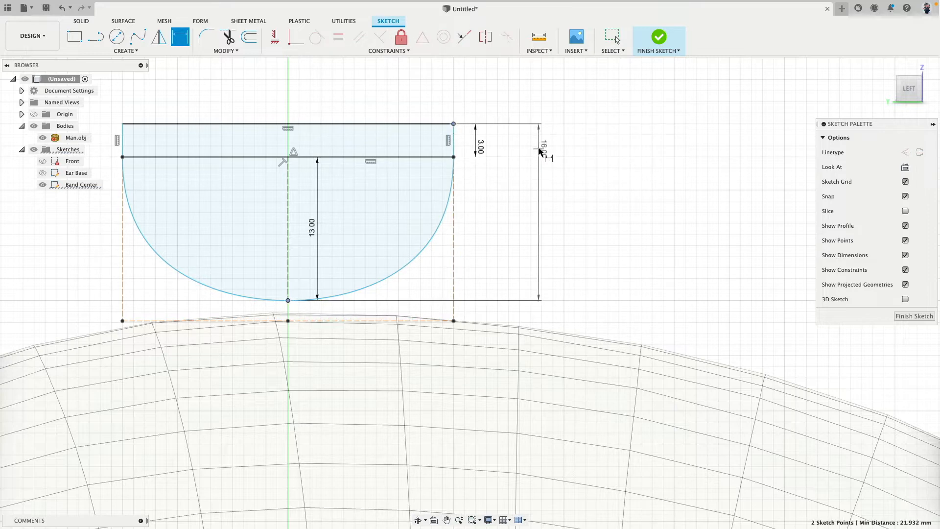
pyautogui.press('Escape')
pyautogui.press('Escape')
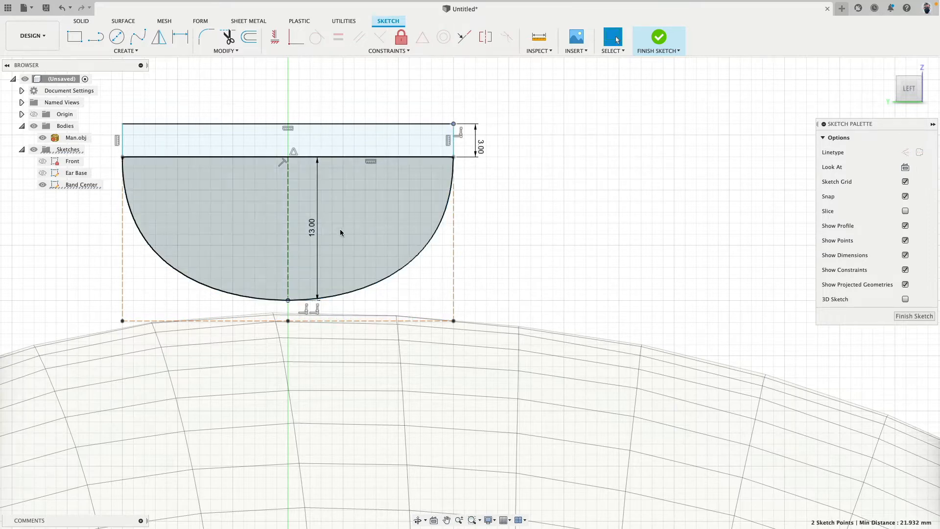
# Set the vertical centre line's length to 12 mm
pyautogui.doubleClick(309, 229)
pyautogui.write('12')
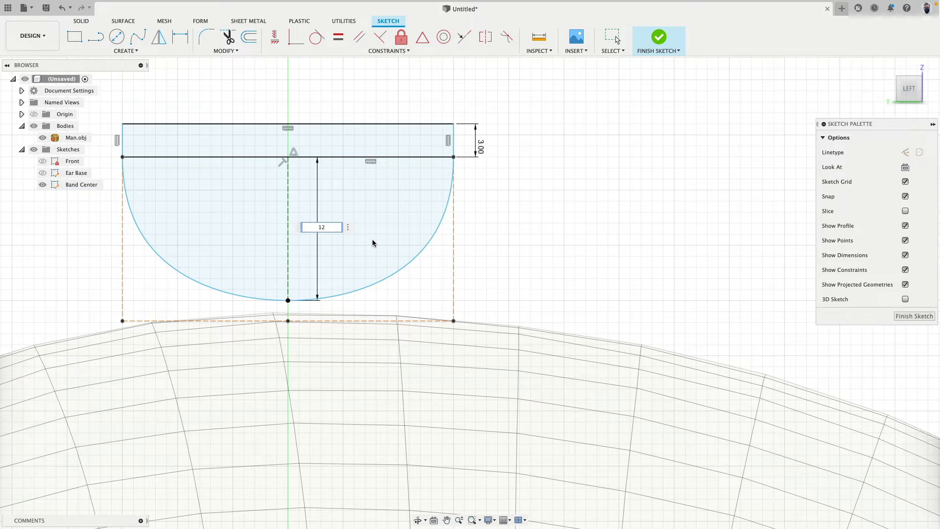
pyautogui.press('Return')
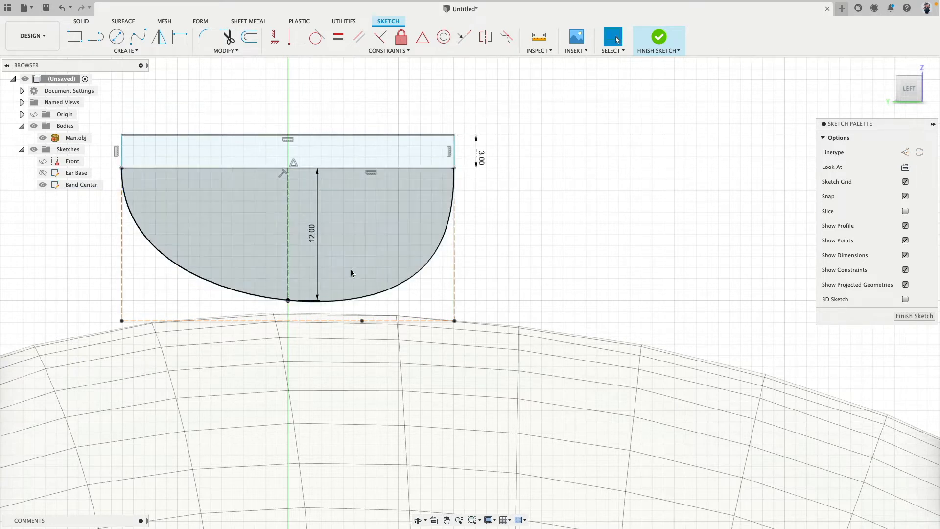
# Move the spline's middle control point downward and across to the opposite side of the centre line
pyautogui.scroll(1, 477, 284)
pyautogui.moveTo(487, 278); pyautogui.dragTo(601, 261, button='middle')
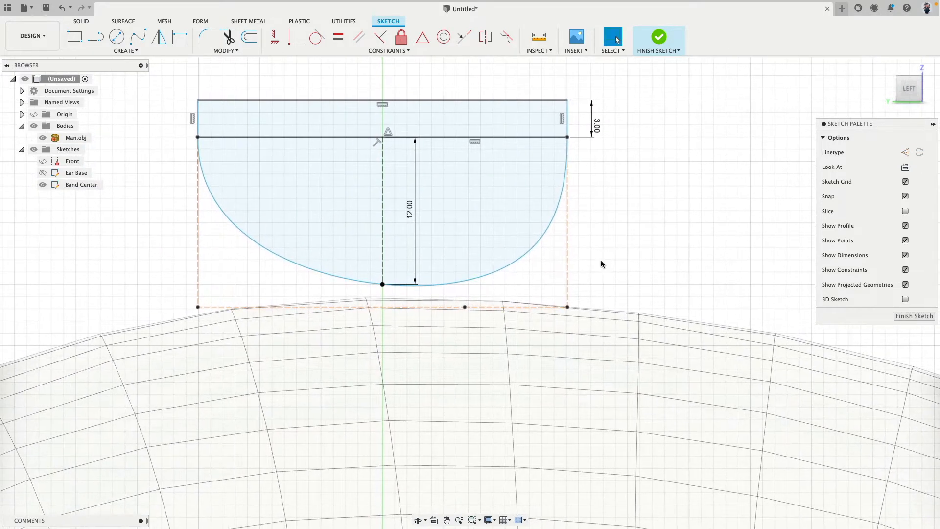
pyautogui.moveTo(465, 307); pyautogui.dragTo(331, 340)
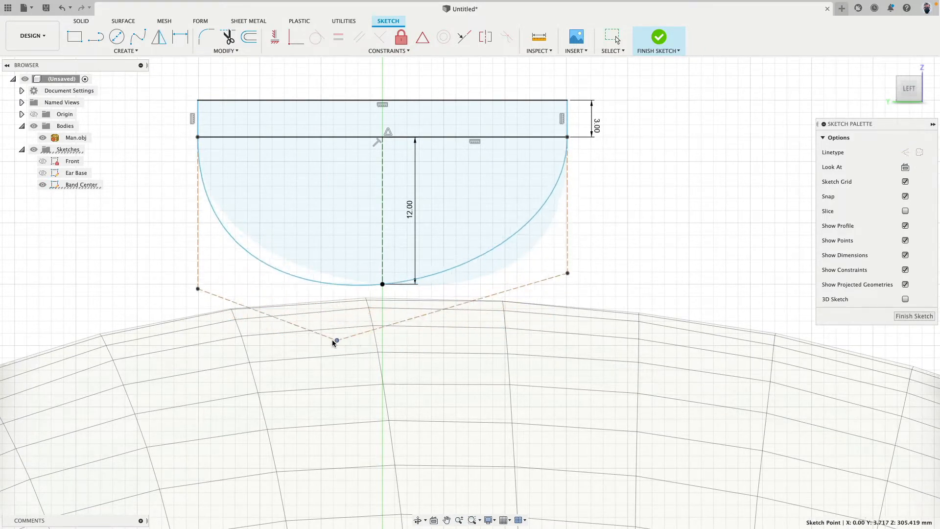
pyautogui.click(293, 98)
# Constrain the spline's two side control lines to equal length and make both of them vertical
pyautogui.click(338, 36)
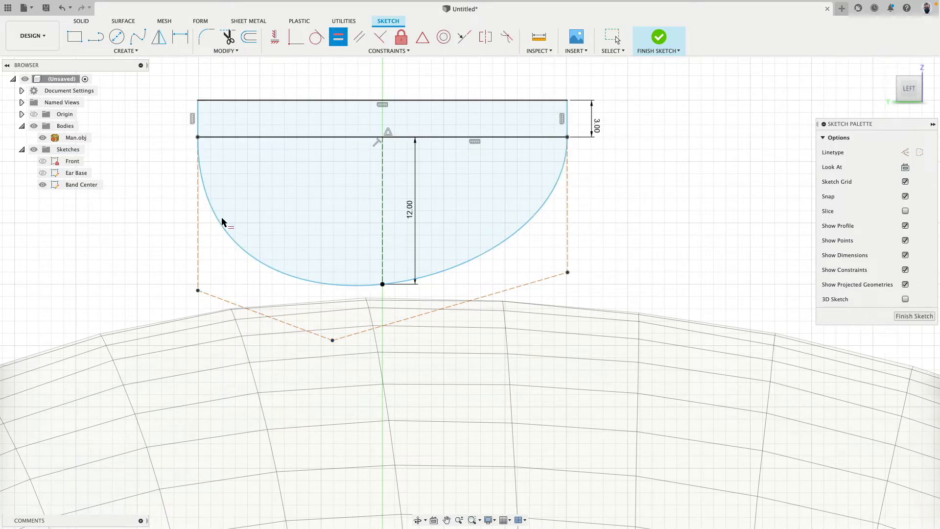
pyautogui.click(198, 259)
pyautogui.click(567, 244)
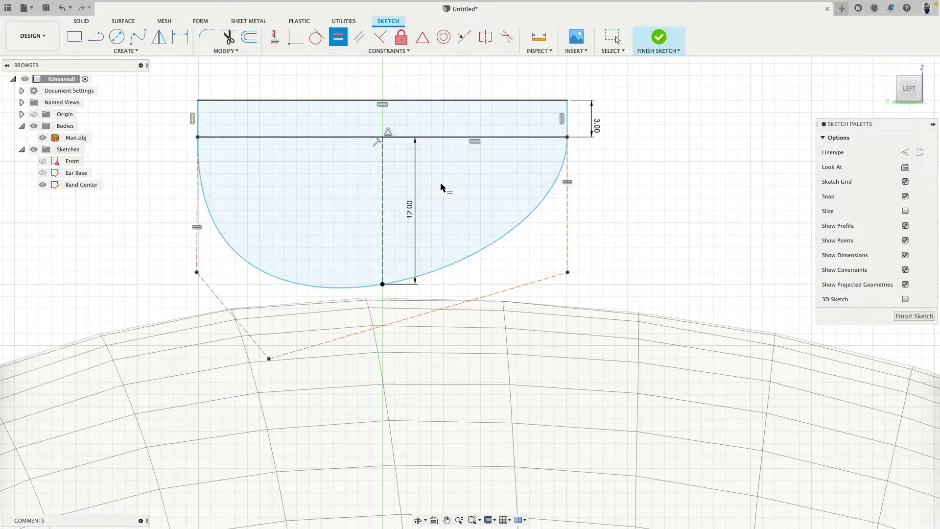
pyautogui.click(275, 37)
pyautogui.click(199, 248)
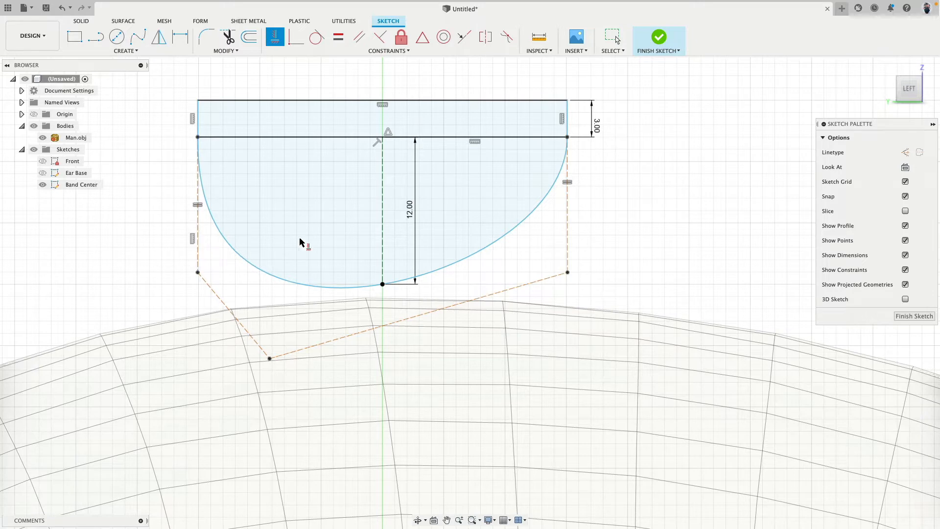
pyautogui.click(567, 240)
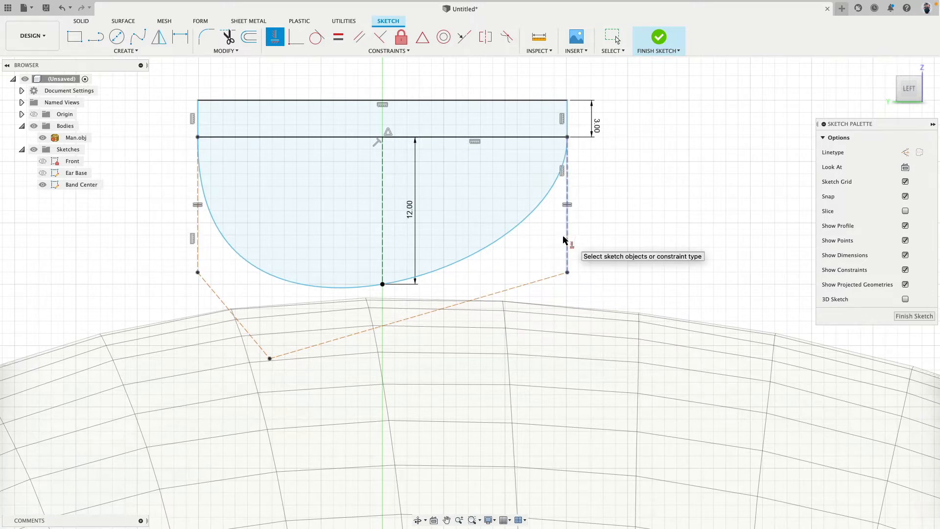
pyautogui.press('Escape')
# Align the spline's middle control point vertically with the sketch origin using the Horizontal/Vertical constraint
pyautogui.click(274, 37)
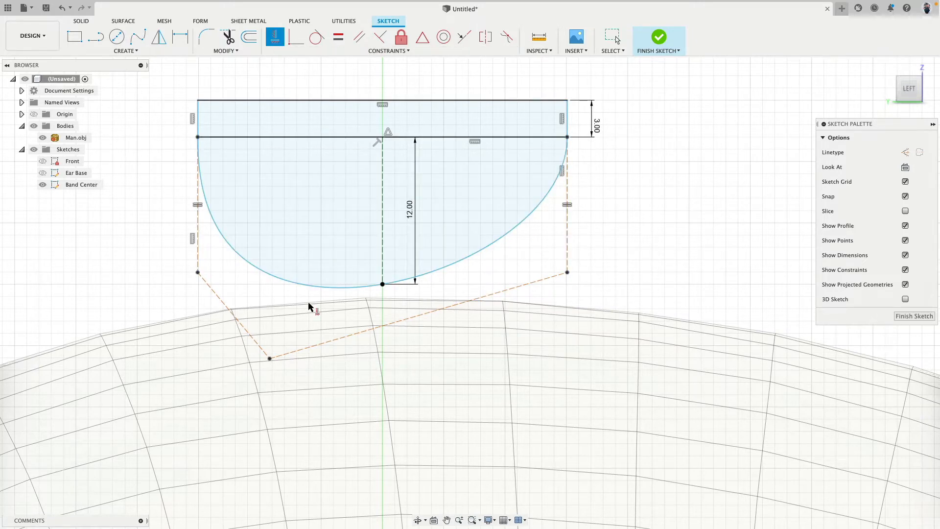
pyautogui.scroll(-8, 409, 391)
pyautogui.moveTo(425, 392); pyautogui.dragTo(442, 98, button='middle')
pyautogui.moveTo(466, 281); pyautogui.dragTo(480, 91, button='middle')
pyautogui.scroll(-4, 466, 262)
pyautogui.scroll(-5, 471, 333)
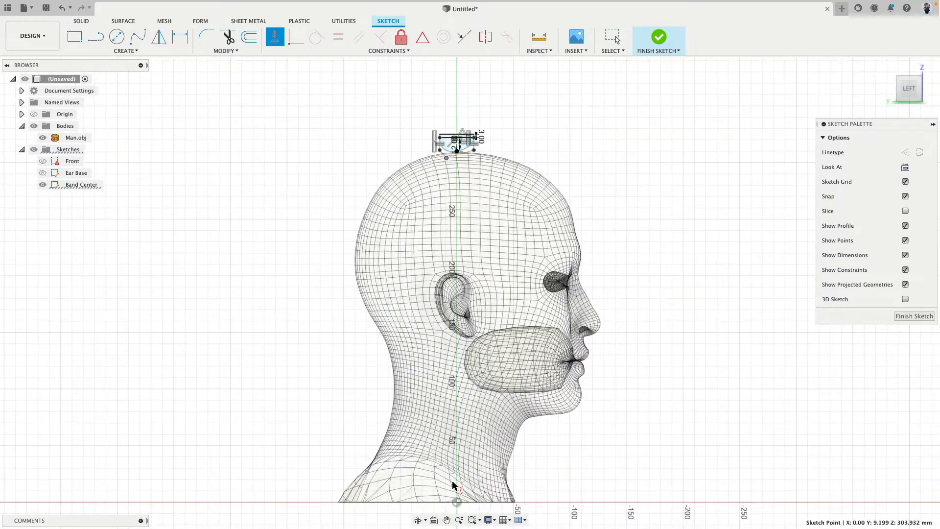
pyautogui.click(456, 503)
pyautogui.scroll(12, 462, 180)
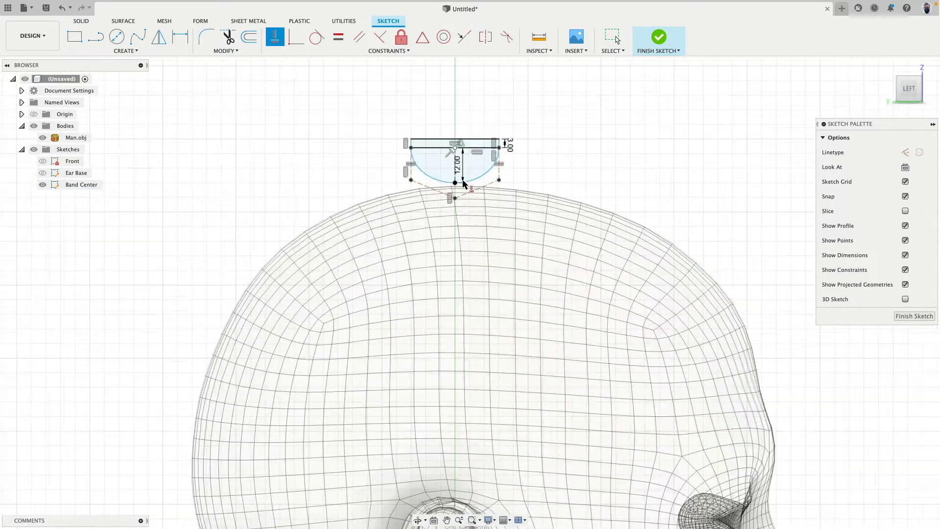
# Reshape the lower spline by moving its control points, shortening the vertical side control lines and lowering the middle control point
pyautogui.moveTo(445, 162); pyautogui.dragTo(447, 300, button='middle')
pyautogui.scroll(5, 446, 290)
pyautogui.press('Escape')
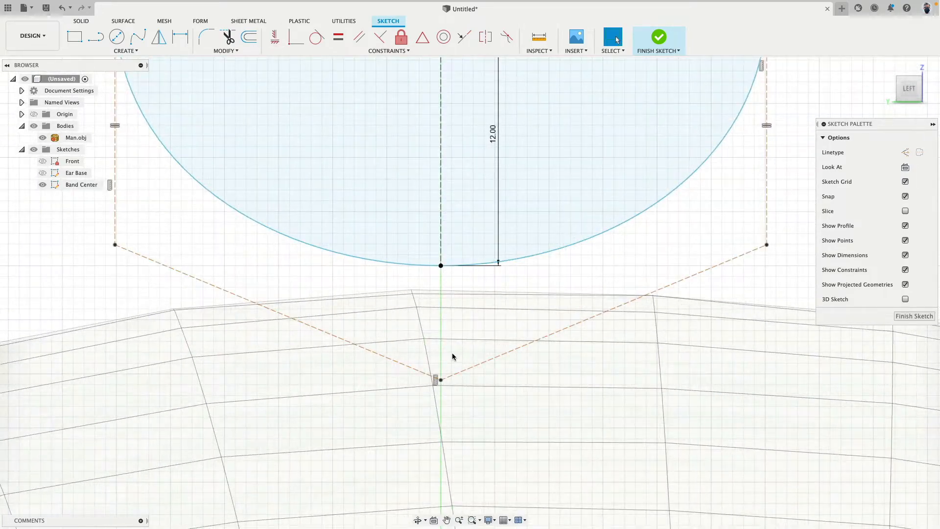
pyautogui.scroll(-5, 451, 352)
pyautogui.moveTo(444, 369); pyautogui.dragTo(444, 336)
pyautogui.moveTo(650, 306)
pyautogui.mouseDown()
pyautogui.moveTo(611, 230)
pyautogui.moveTo(627, 254)
pyautogui.moveTo(609, 246)
pyautogui.moveTo(618, 281)
pyautogui.moveTo(619, 239)
pyautogui.mouseUp()
pyautogui.moveTo(639, 197); pyautogui.dragTo(627, 293, button='middle')
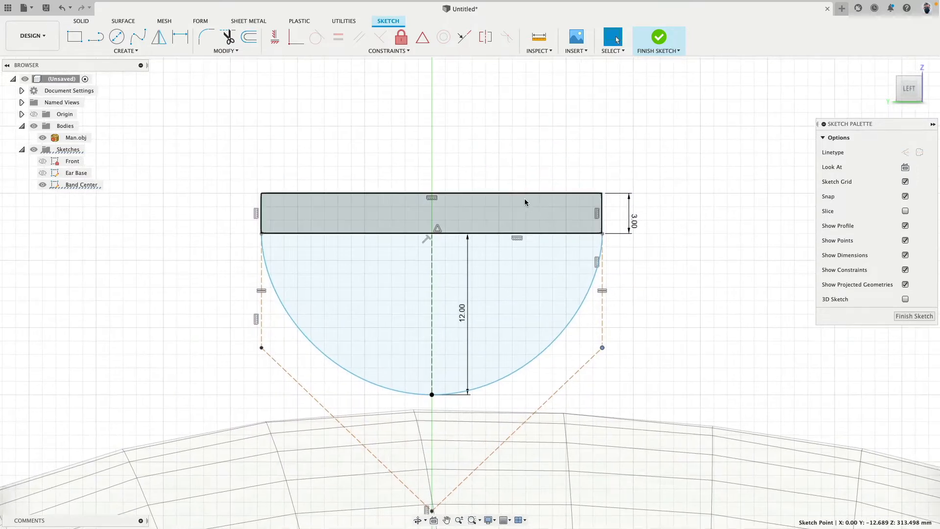
# Dimension the rectangle's top edge to a width of 30 mm
pyautogui.click(516, 192)
pyautogui.press('d')
pyautogui.click(499, 116)
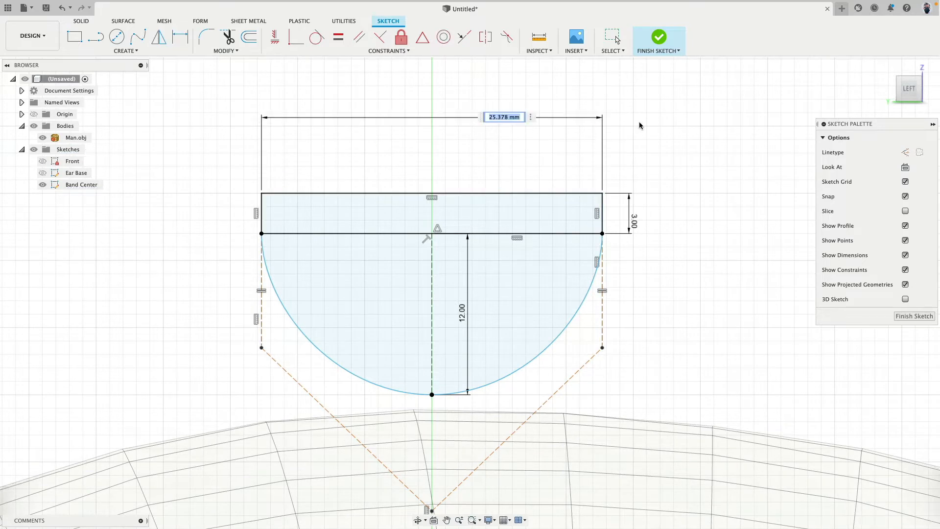
pyautogui.write('30')
pyautogui.press('Return')
pyautogui.scroll(3, 656, 314)
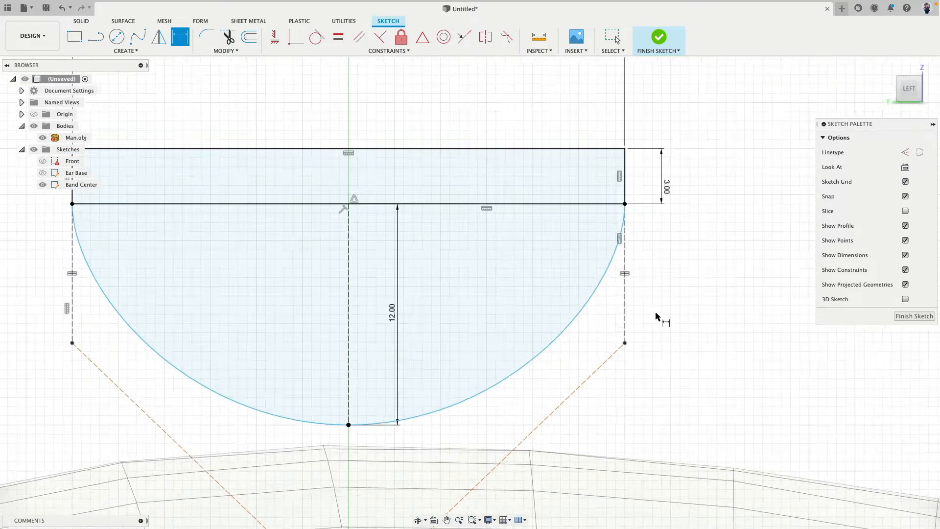
pyautogui.scroll(-4, 639, 335)
pyautogui.press('Escape')
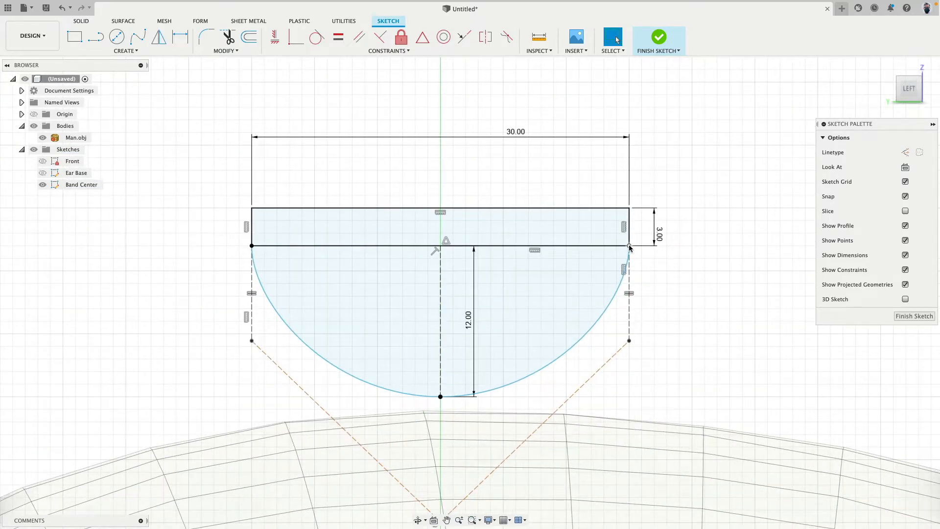
pyautogui.moveTo(679, 314); pyautogui.dragTo(670, 236, button='middle')
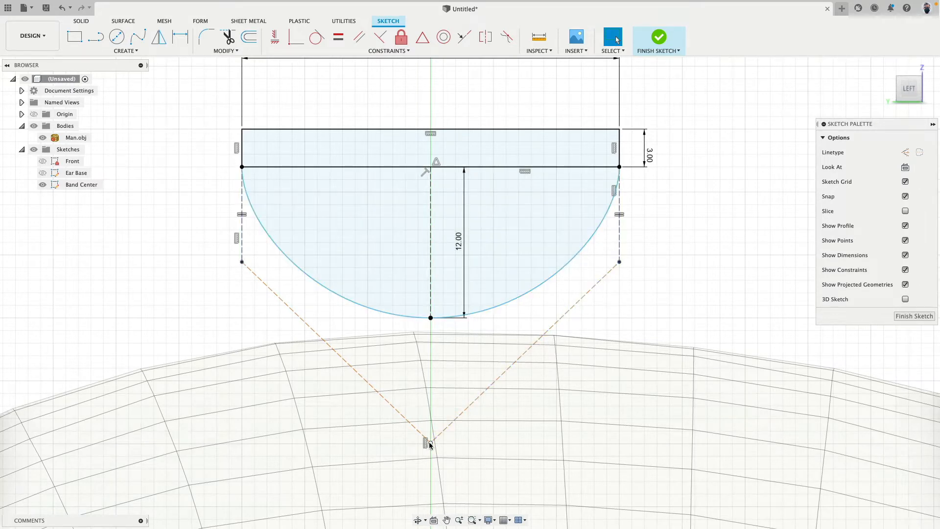
# Reshape the lower spline into a fuller curve by raising its middle control point and lowering the side control points to about Z 308.1 mm
pyautogui.moveTo(430, 444); pyautogui.dragTo(471, 357)
pyautogui.moveTo(620, 330); pyautogui.dragTo(619, 319)
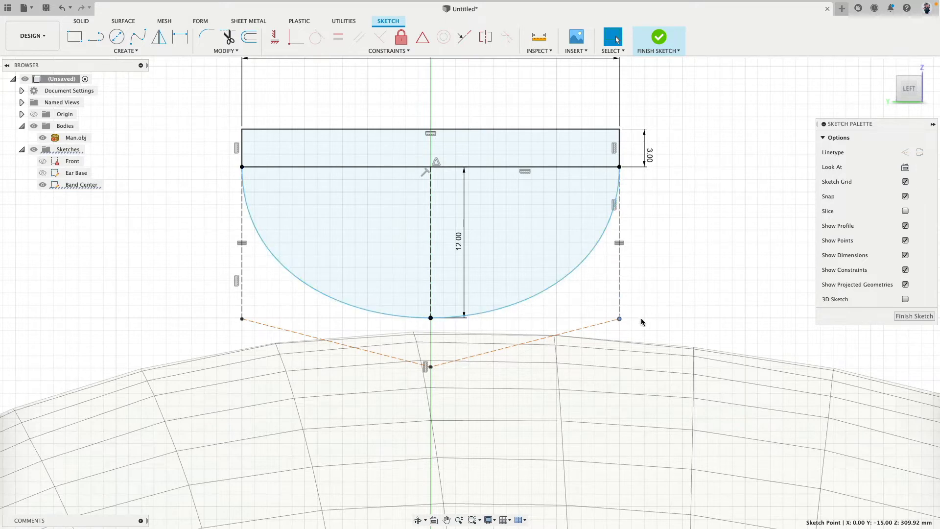
pyautogui.moveTo(619, 320)
pyautogui.mouseDown()
pyautogui.moveTo(619, 178)
pyautogui.moveTo(612, 339)
pyautogui.moveTo(630, 185)
pyautogui.moveTo(619, 361)
pyautogui.moveTo(625, 246)
pyautogui.moveTo(603, 378)
pyautogui.moveTo(617, 283)
pyautogui.moveTo(615, 371)
pyautogui.moveTo(620, 321)
pyautogui.moveTo(619, 341)
pyautogui.mouseUp()
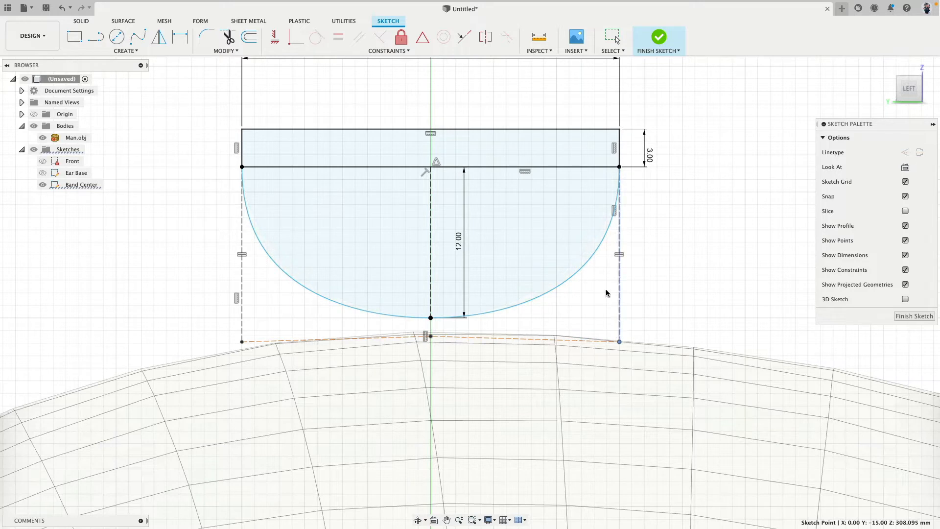
# Apply a Horizontal/Vertical constraint to the control line between the spline's middle and side control points, and finish the sketch
pyautogui.click(284, 39)
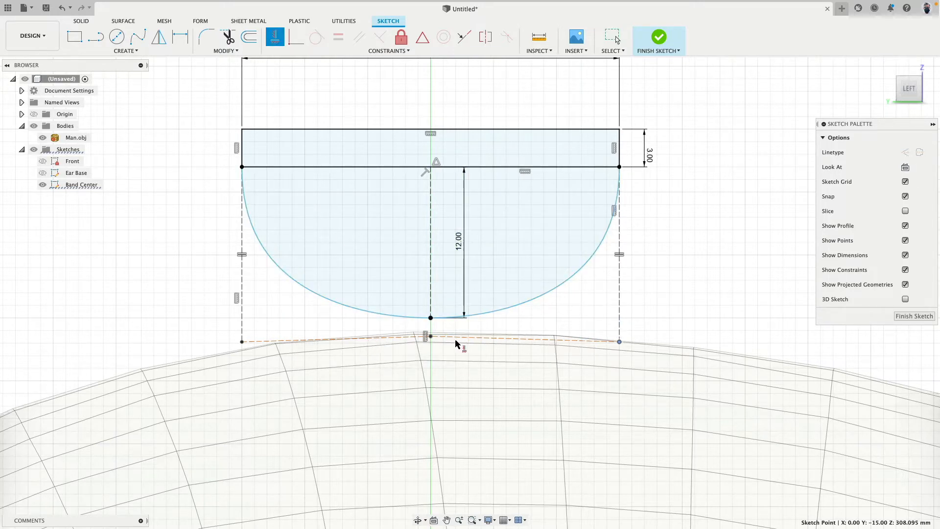
pyautogui.press('Escape')
pyautogui.click(562, 345)
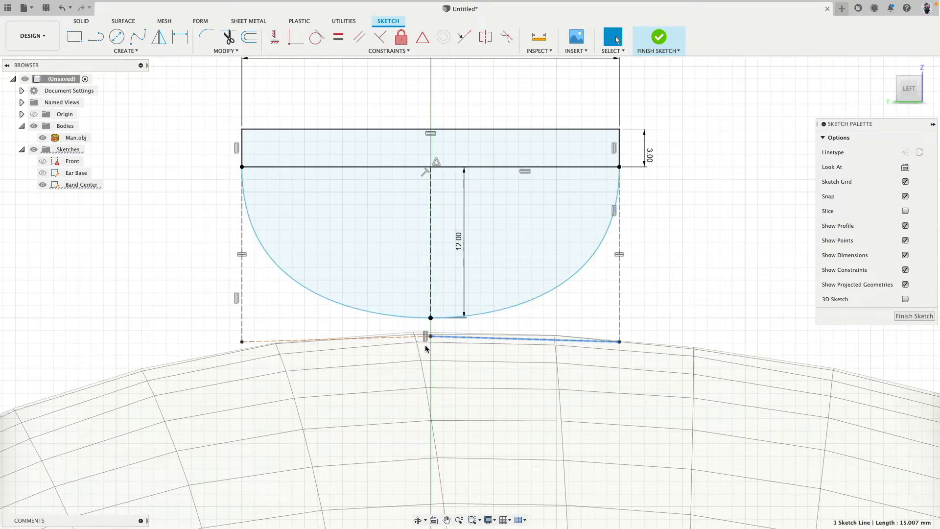
pyautogui.click(275, 37)
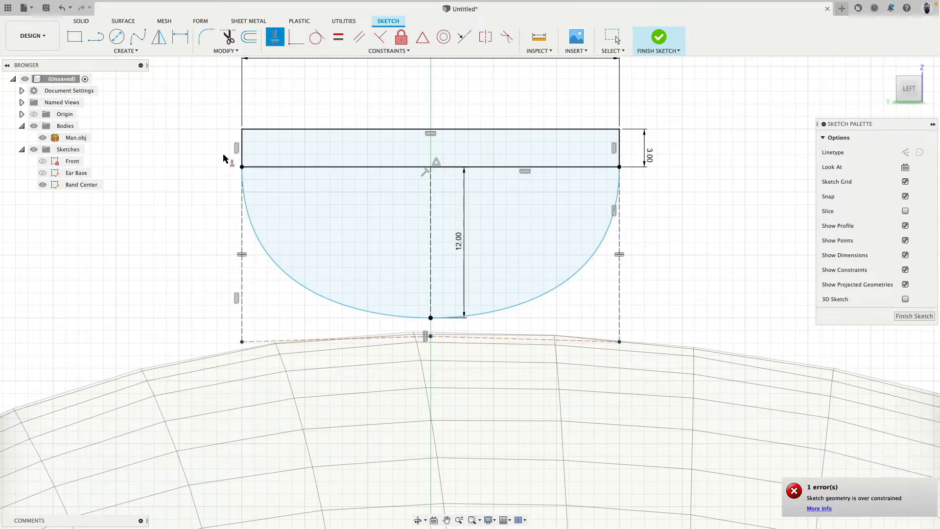
pyautogui.click(485, 339)
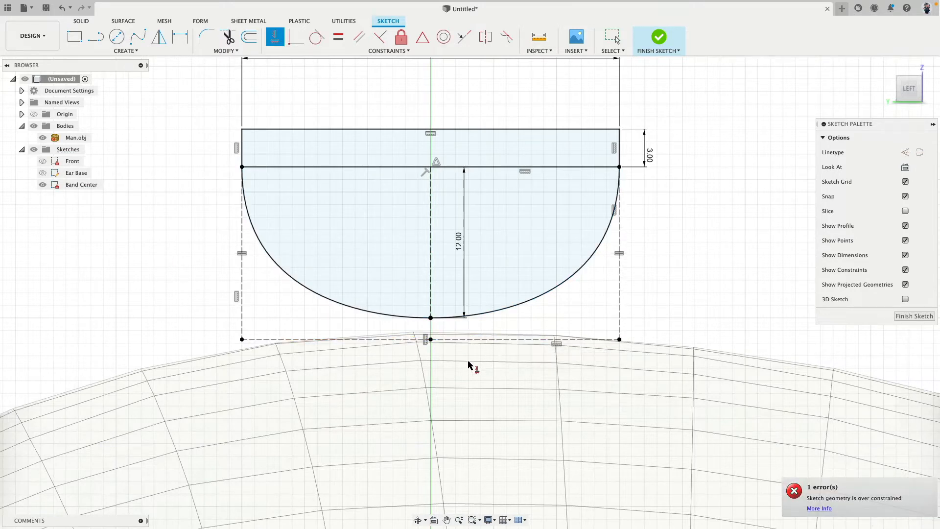
pyautogui.press('Escape')
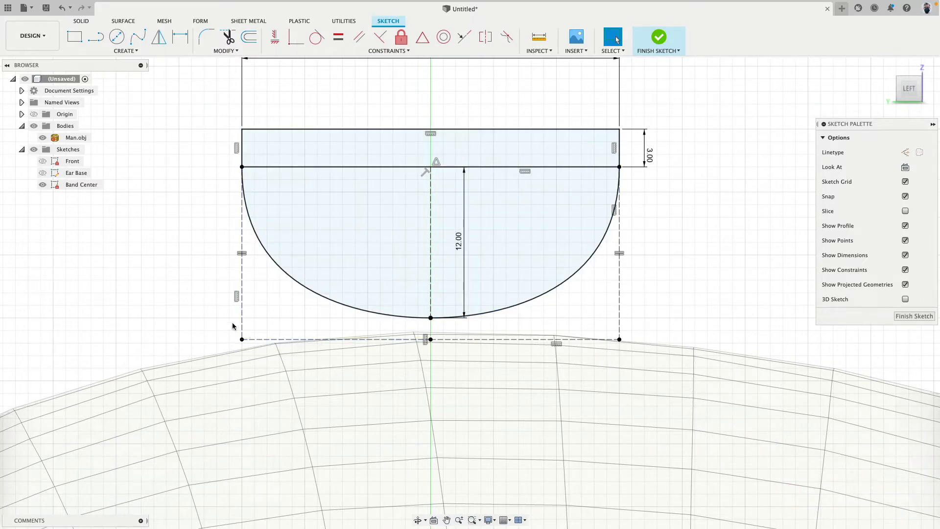
pyautogui.click(651, 38)
# Show the Ear Base and Front sketches together with the Band Center cross-section
pyautogui.scroll(-5, 650, 253)
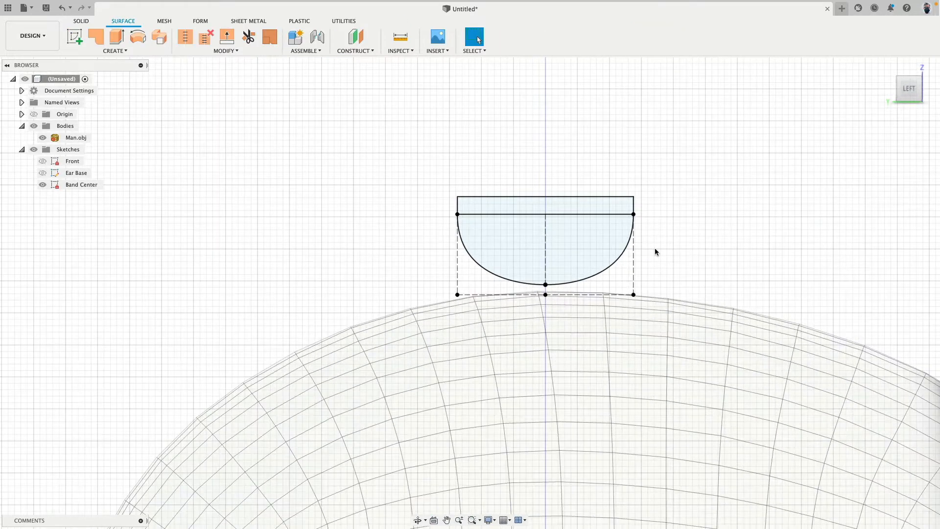
pyautogui.keyDown('shift'); pyautogui.moveTo(656, 249); pyautogui.dragTo(618, 253, button='middle'); pyautogui.keyUp('shift')
pyautogui.moveTo(676, 237); pyautogui.dragTo(350, 192, button='middle')
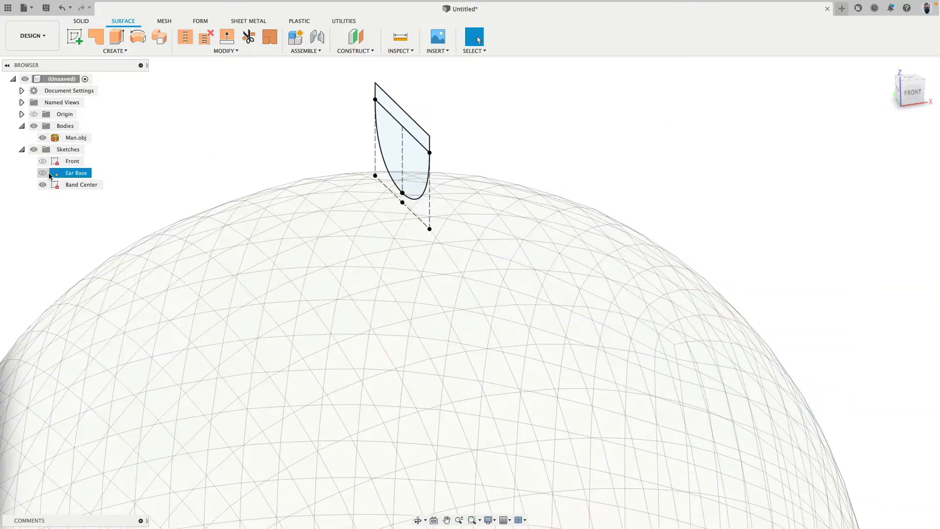
pyautogui.click(43, 173)
pyautogui.scroll(-3, 257, 254)
pyautogui.click(43, 162)
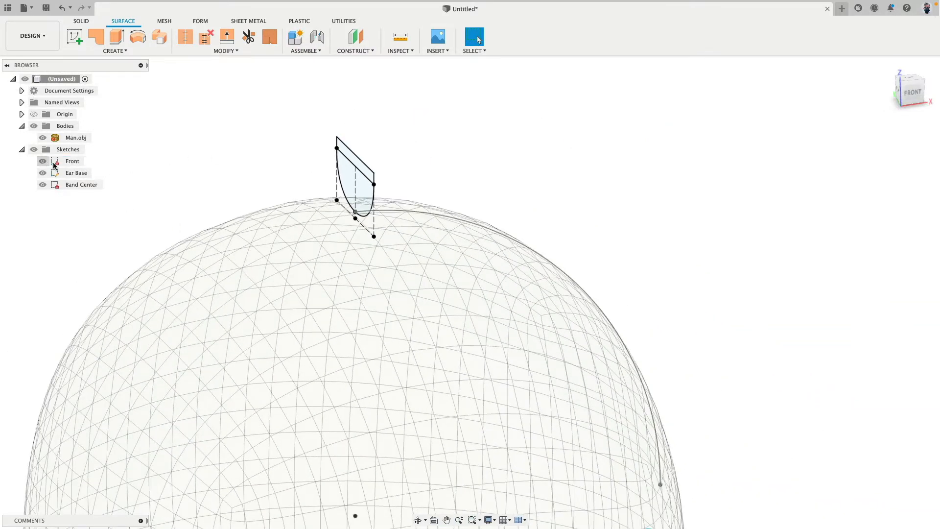
pyautogui.scroll(-2, 263, 219)
pyautogui.keyDown('shift'); pyautogui.moveTo(542, 233); pyautogui.dragTo(465, 186, button='middle'); pyautogui.keyUp('shift')
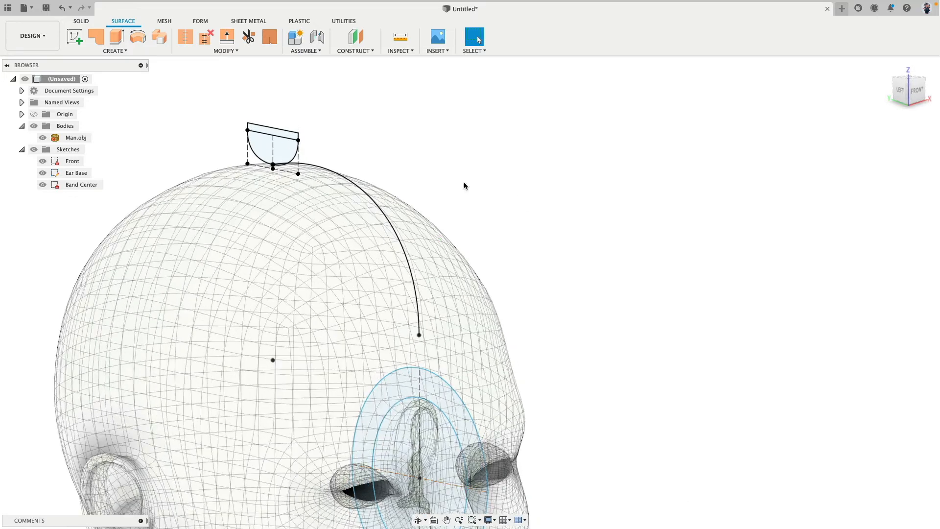
# Sweep the thin rectangular profile of Band Center along the Front sketch's arc as a new body with Perpendicular orientation
pyautogui.click(81, 22)
pyautogui.click(89, 51)
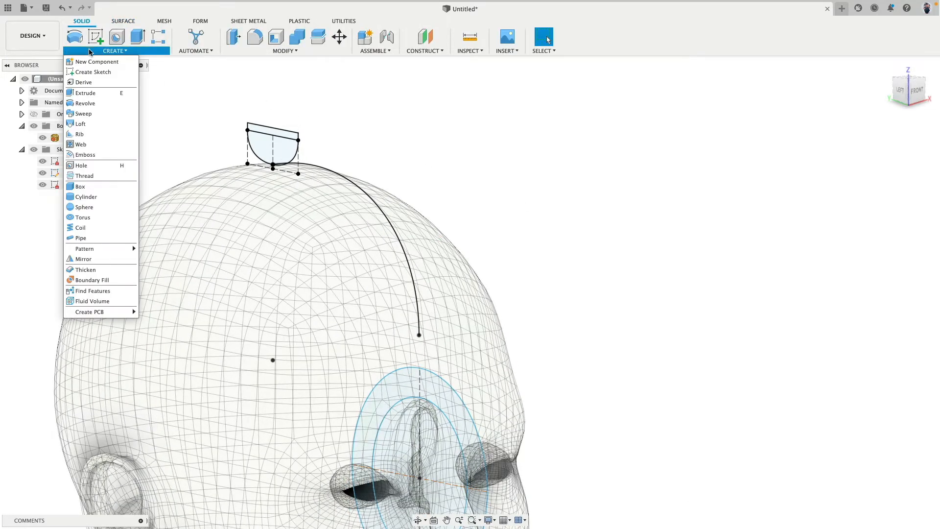
pyautogui.click(98, 114)
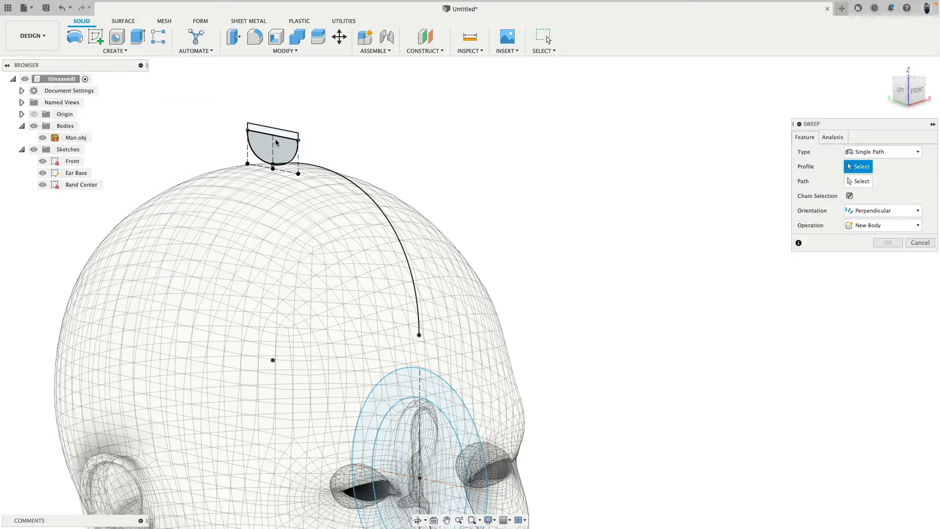
pyautogui.click(270, 132)
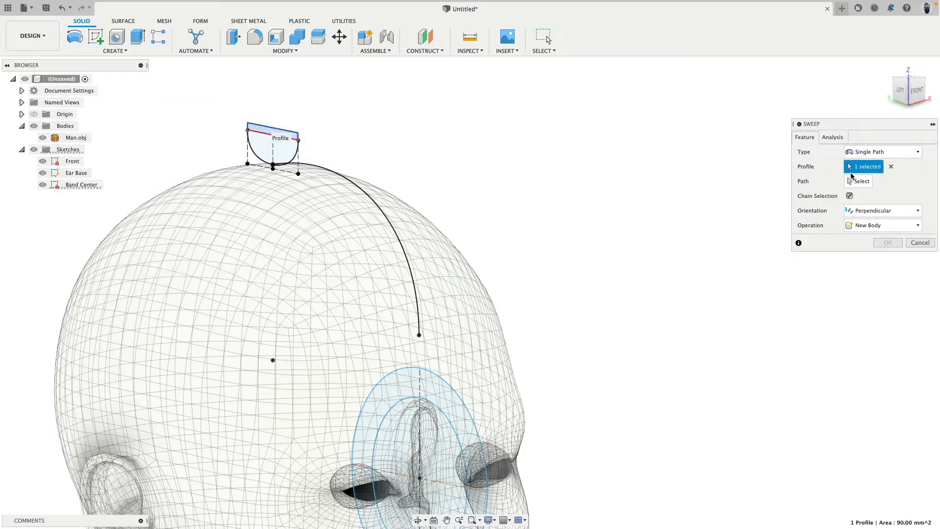
pyautogui.click(853, 180)
pyautogui.click(365, 175)
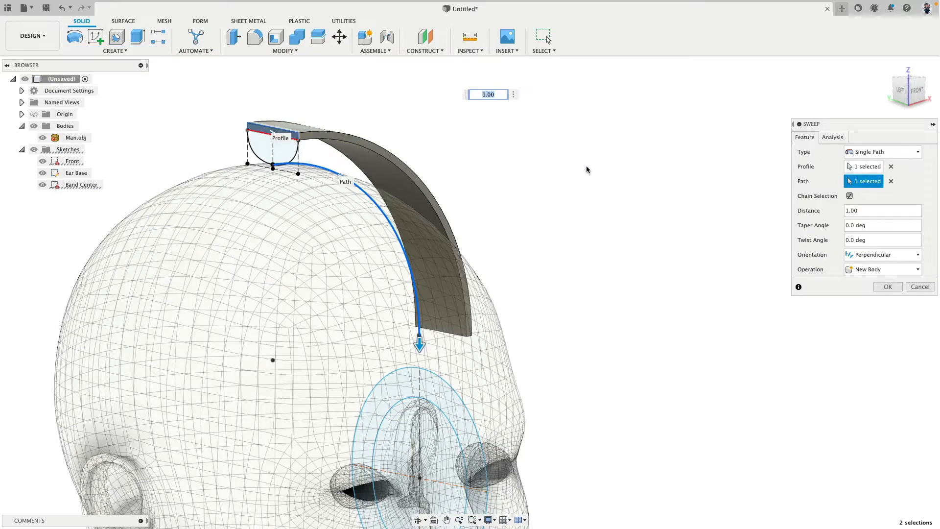
pyautogui.keyDown('shift'); pyautogui.moveTo(587, 170); pyautogui.dragTo(507, 98, button='middle'); pyautogui.keyUp('shift')
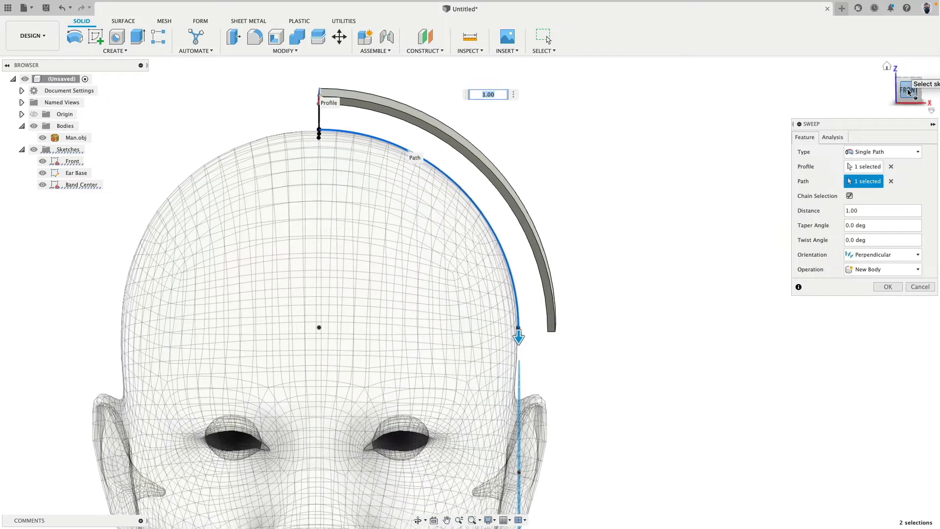
pyautogui.click(908, 91)
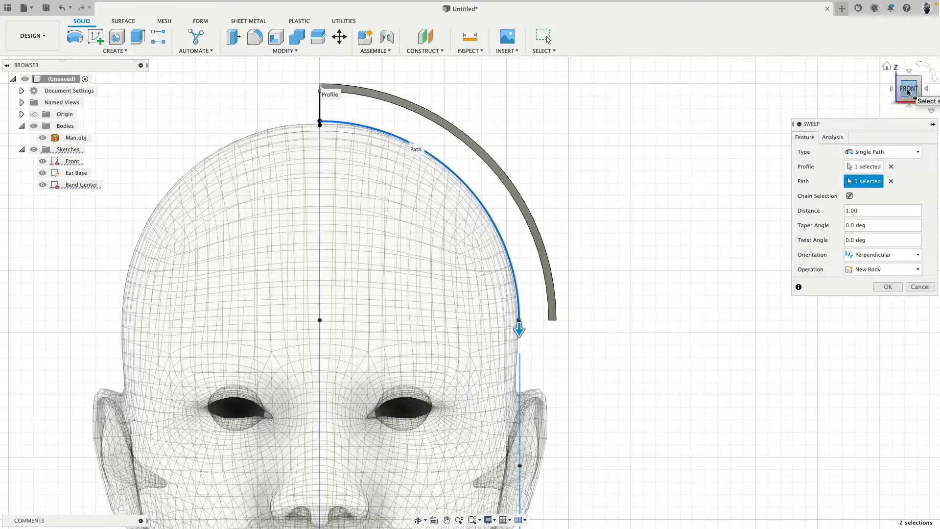
pyautogui.click(887, 286)
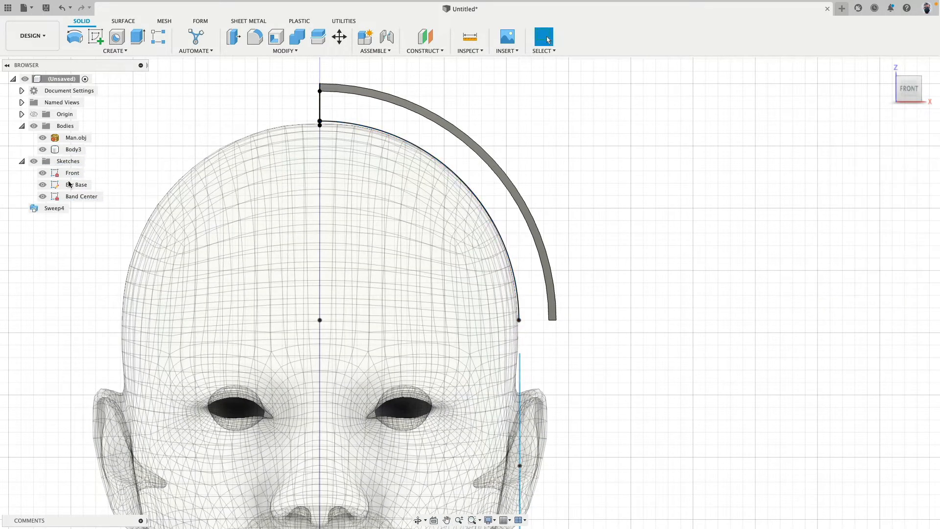
# Sweep the curved lower profile of Band Center along the same Front arc as a separate new body
pyautogui.moveTo(234, 126)
pyautogui.keyDown('shift'); pyautogui.mouseDown(button='middle')
pyautogui.moveTo(243, 131)
pyautogui.moveTo(247, 115)
pyautogui.mouseUp(button='middle'); pyautogui.keyUp('shift')
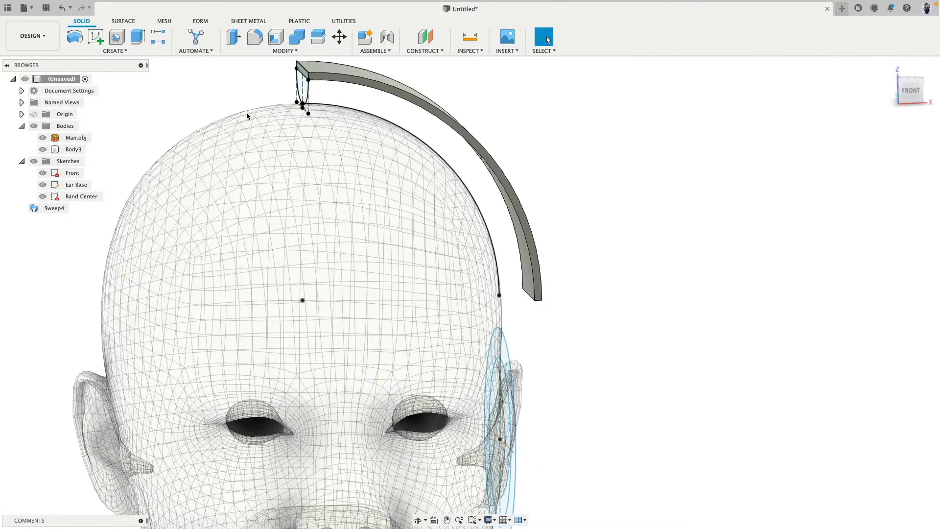
pyautogui.click(113, 51)
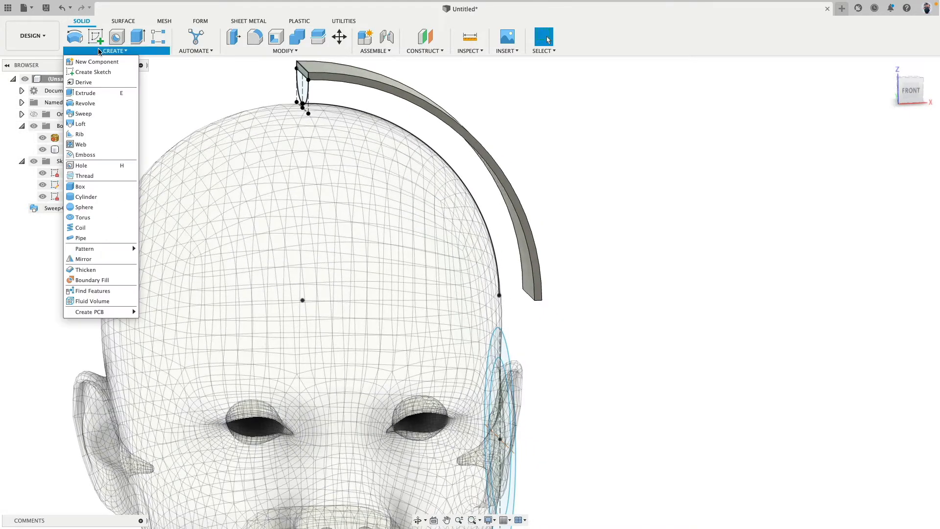
pyautogui.click(93, 114)
pyautogui.click(299, 90)
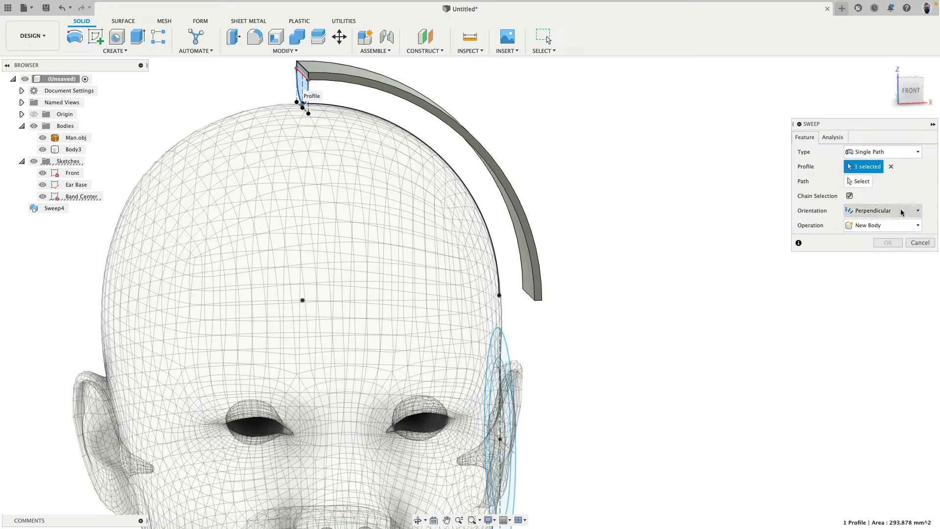
pyautogui.click(857, 181)
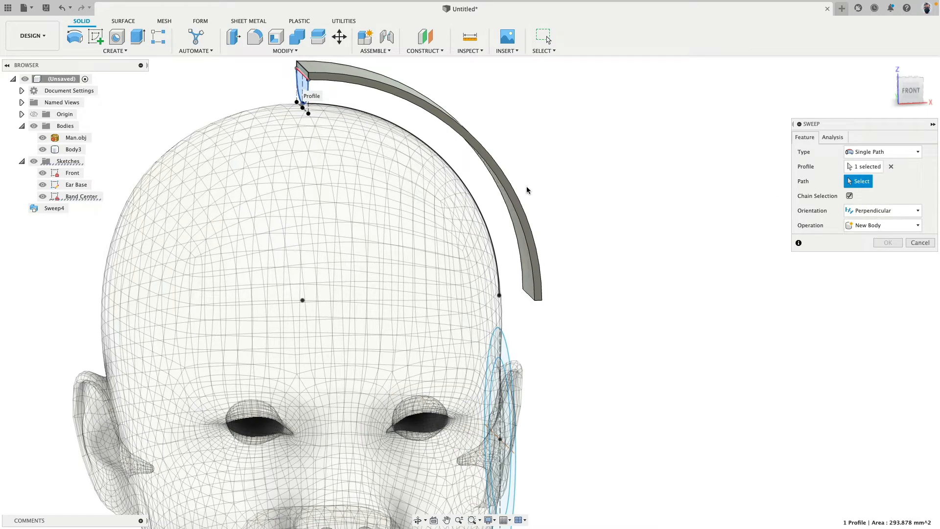
pyautogui.click(465, 189)
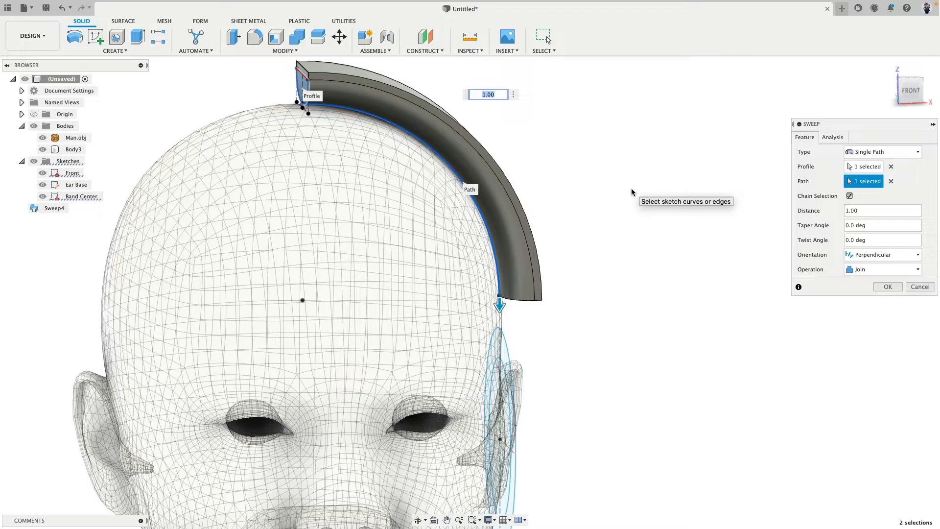
pyautogui.click(881, 269)
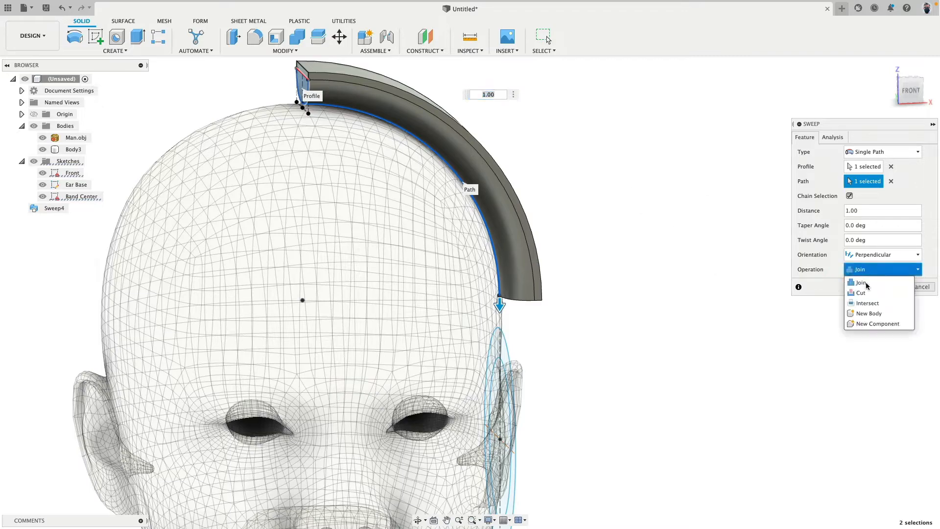
pyautogui.click(827, 309)
pyautogui.click(887, 286)
# Extrude the ring between the Ear Base ellipses by -10 mm toward the head as a new body
pyautogui.keyDown('shift'); pyautogui.moveTo(781, 318); pyautogui.dragTo(840, 148, button='middle'); pyautogui.keyUp('shift')
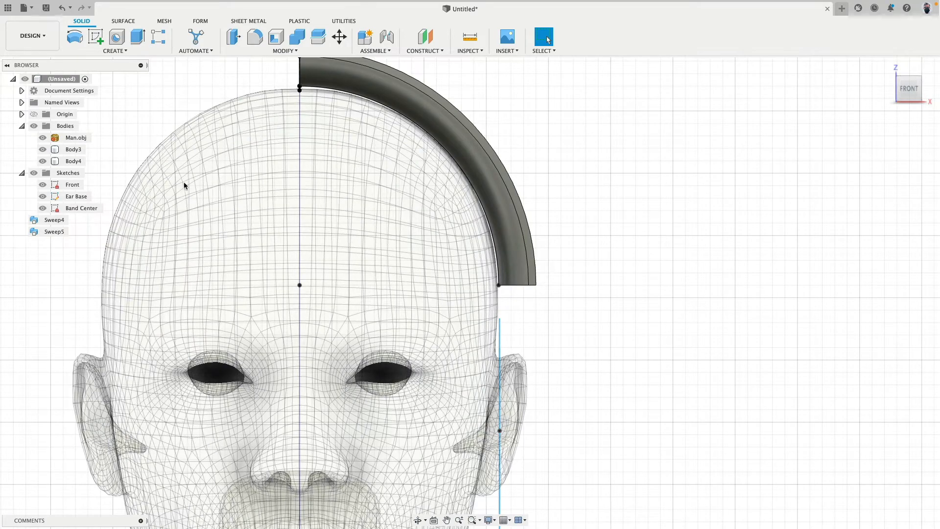
pyautogui.keyDown('shift'); pyautogui.moveTo(145, 174); pyautogui.dragTo(130, 174, button='middle'); pyautogui.keyUp('shift')
pyautogui.click(138, 40)
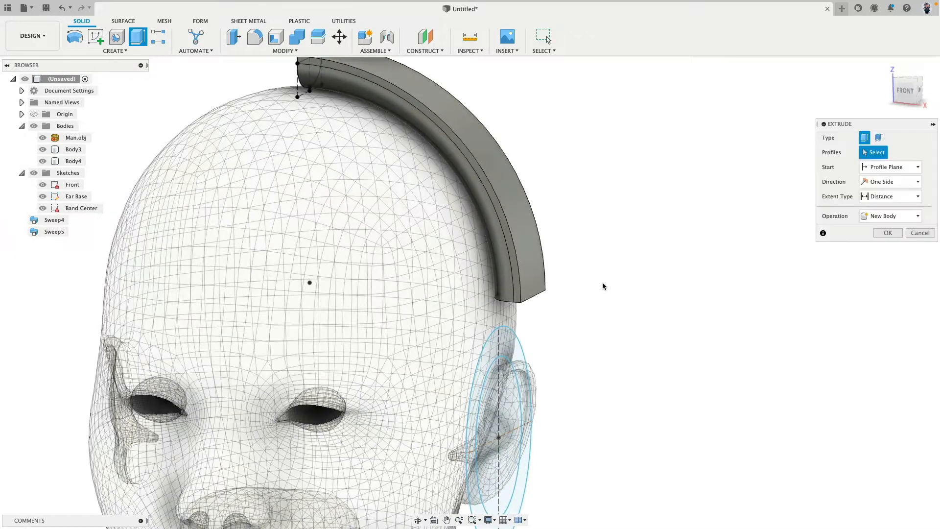
pyautogui.moveTo(603, 287); pyautogui.dragTo(565, 195, button='middle')
pyautogui.click(470, 290)
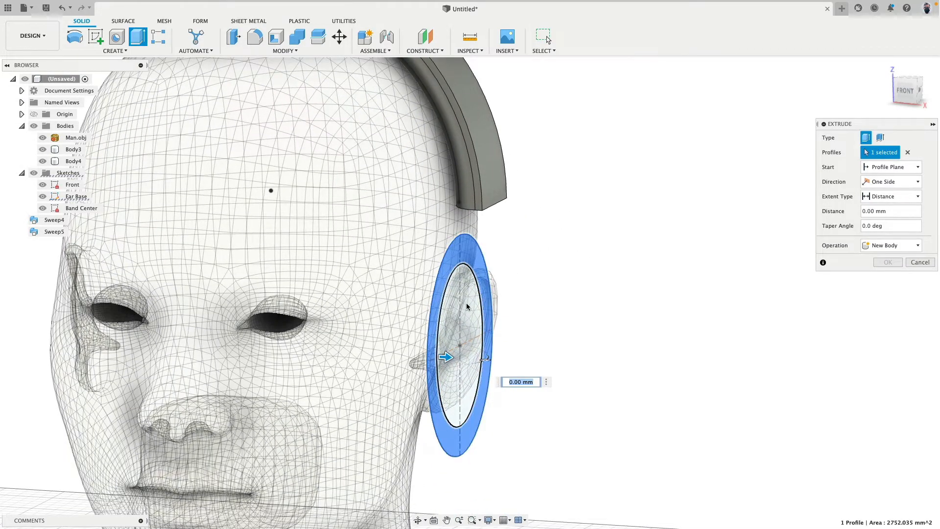
pyautogui.moveTo(445, 357); pyautogui.dragTo(396, 355)
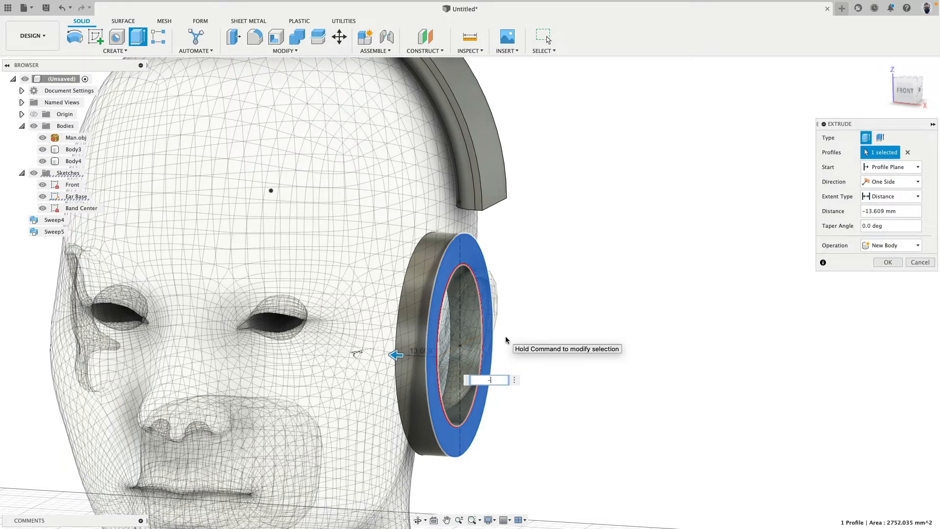
pyautogui.write('-10')
pyautogui.press('Return')
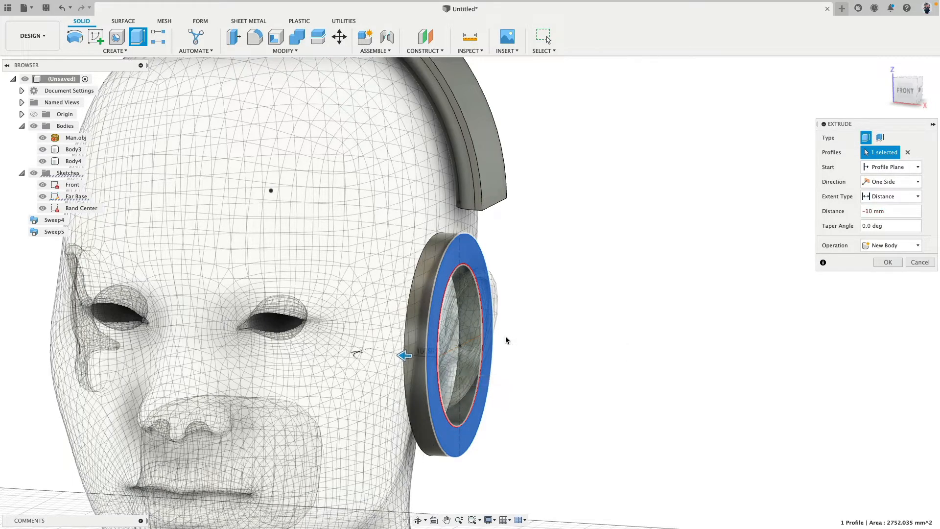
pyautogui.click(894, 266)
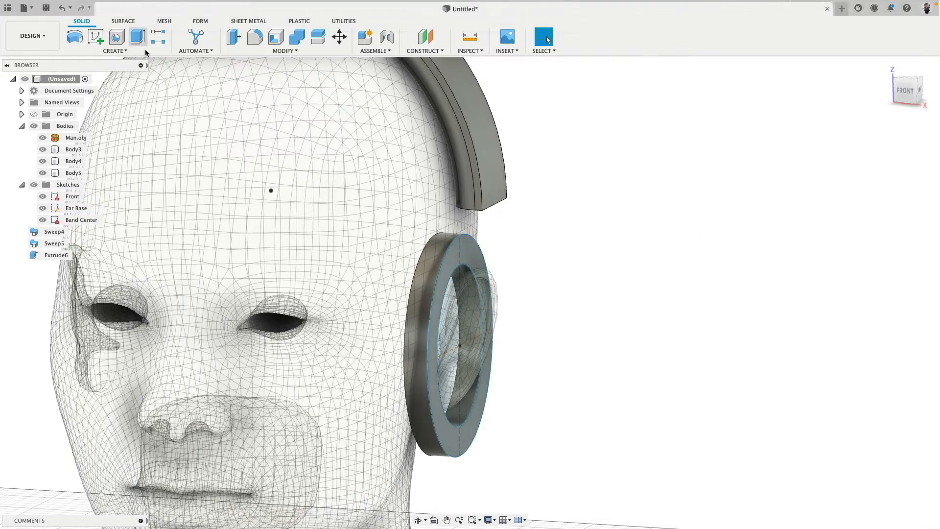
# Extrude both Ear Base profiles 10 mm away from the head as a new body
pyautogui.click(137, 36)
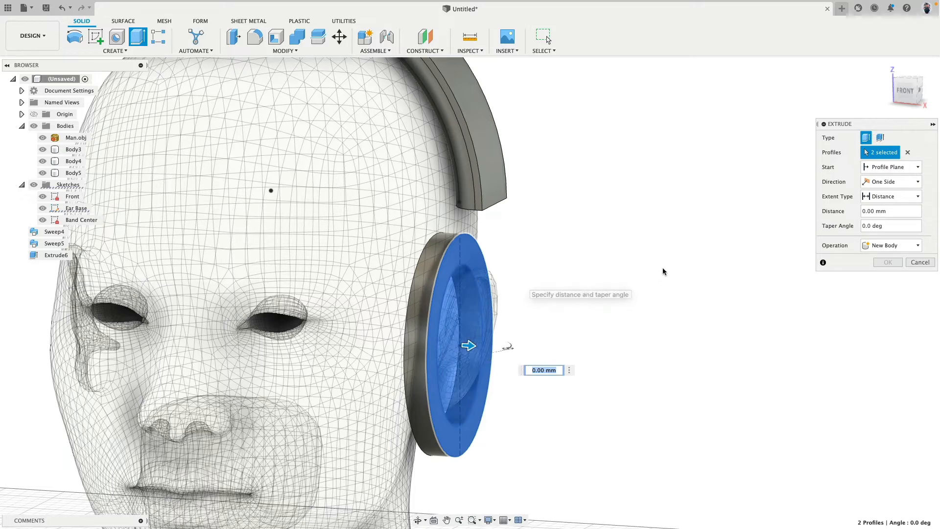
pyautogui.write('10')
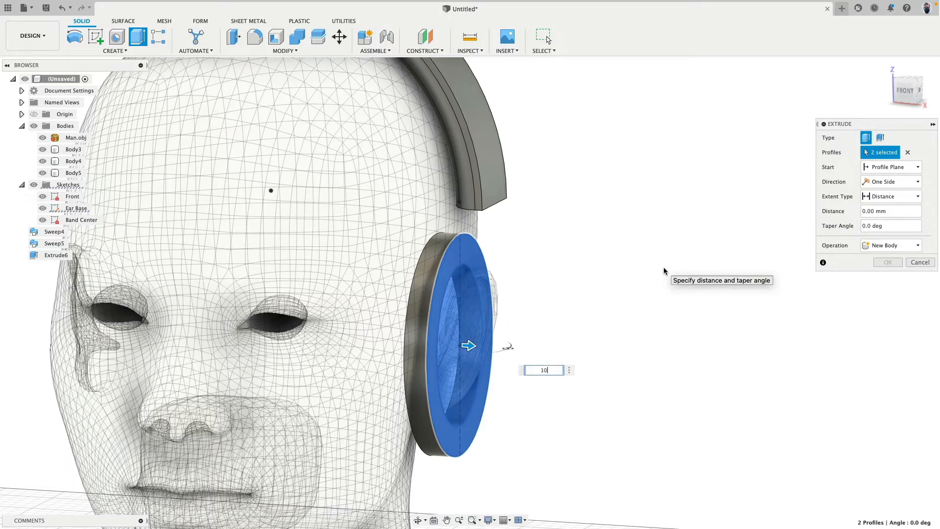
pyautogui.click(890, 245)
pyautogui.click(887, 289)
pyautogui.click(888, 262)
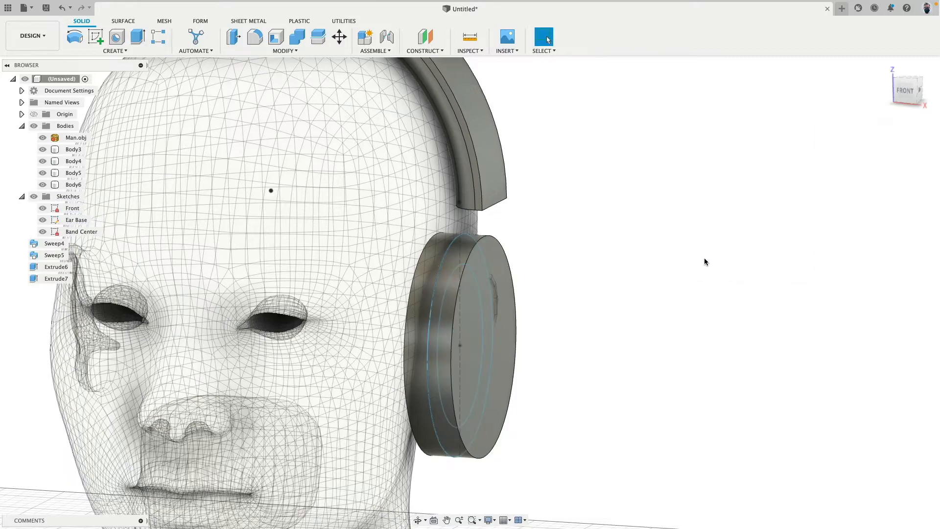
# Extrude the ear cup's outer flat face 15 mm outward with a -45 deg taper as a new body
pyautogui.moveTo(653, 246)
pyautogui.keyDown('shift'); pyautogui.mouseDown(button='middle')
pyautogui.moveTo(672, 239)
pyautogui.moveTo(662, 247)
pyautogui.mouseUp(button='middle'); pyautogui.keyUp('shift')
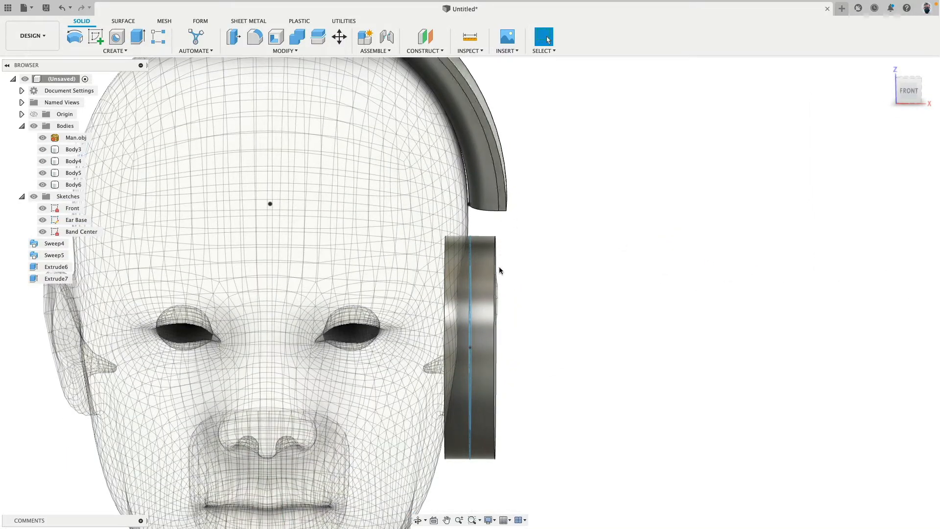
pyautogui.keyDown('shift'); pyautogui.moveTo(537, 264); pyautogui.dragTo(524, 270, button='middle'); pyautogui.keyUp('shift')
pyautogui.click(524, 270)
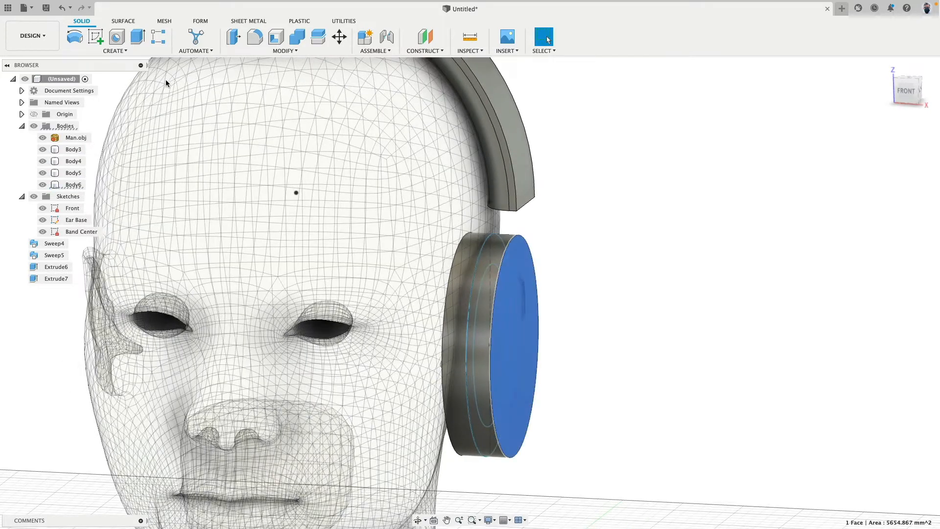
pyautogui.click(145, 39)
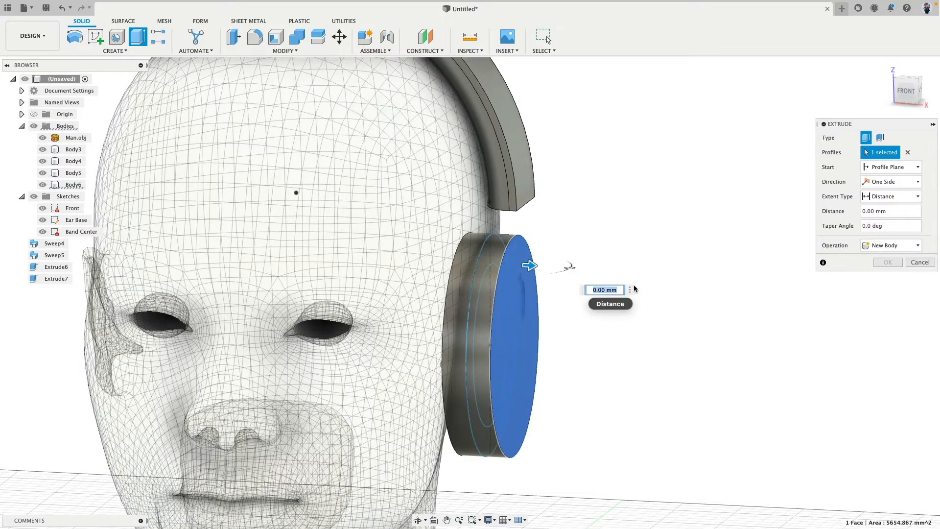
pyautogui.write('15')
pyautogui.keyDown('shift'); pyautogui.moveTo(632, 288); pyautogui.dragTo(574, 270, button='middle'); pyautogui.keyUp('shift')
pyautogui.moveTo(573, 268); pyautogui.dragTo(585, 242)
pyautogui.write('-45')
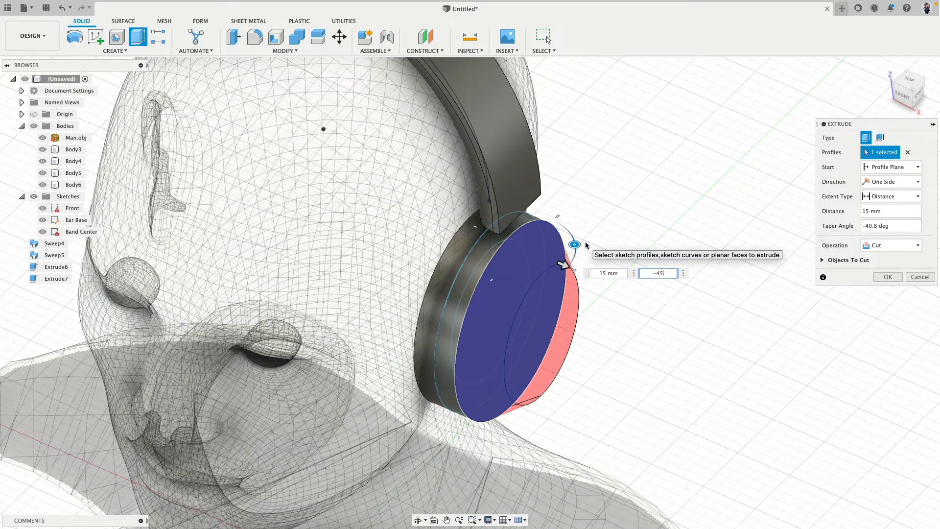
pyautogui.press('Return')
pyautogui.click(890, 245)
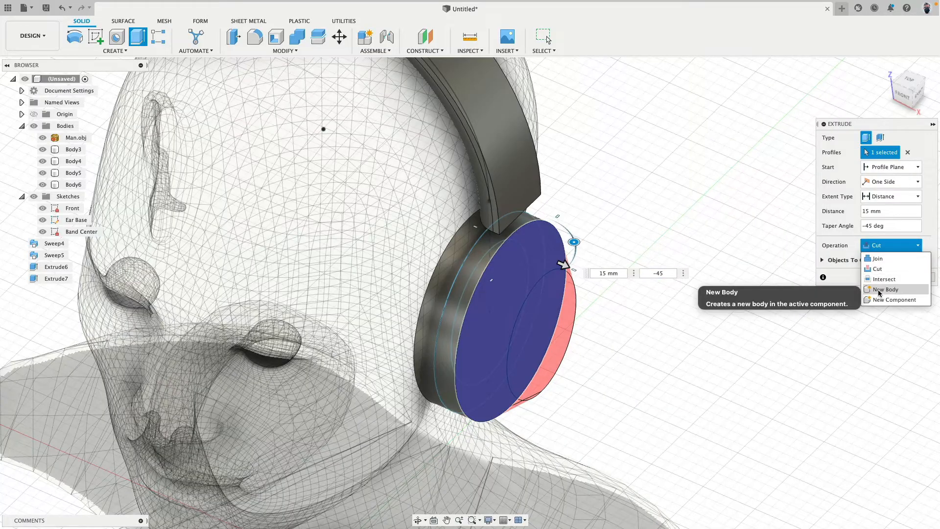
pyautogui.click(879, 287)
pyautogui.click(887, 262)
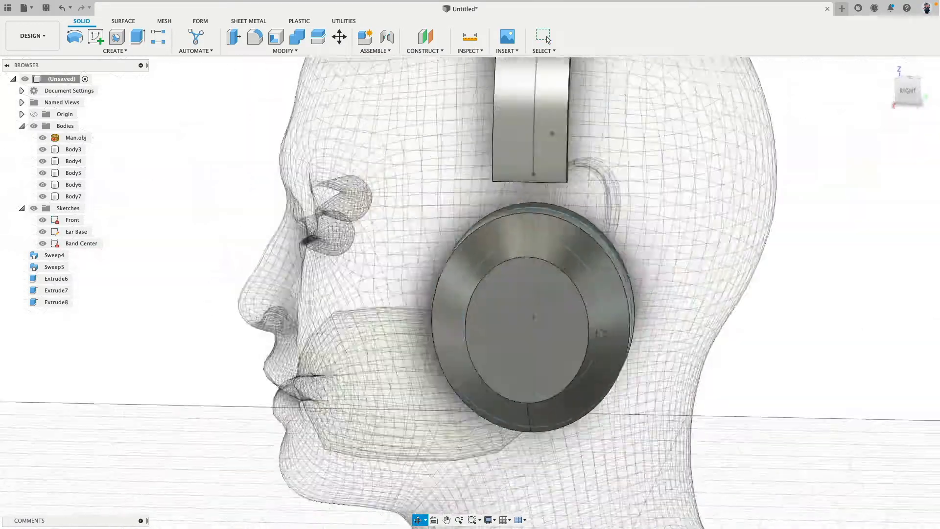
# Hide all the sketches so only the head mesh and headphone bodies are displayed
pyautogui.keyDown('shift'); pyautogui.moveTo(601, 333); pyautogui.dragTo(685, 325, button='middle'); pyautogui.keyUp('shift')
pyautogui.scroll(-3, 680, 324)
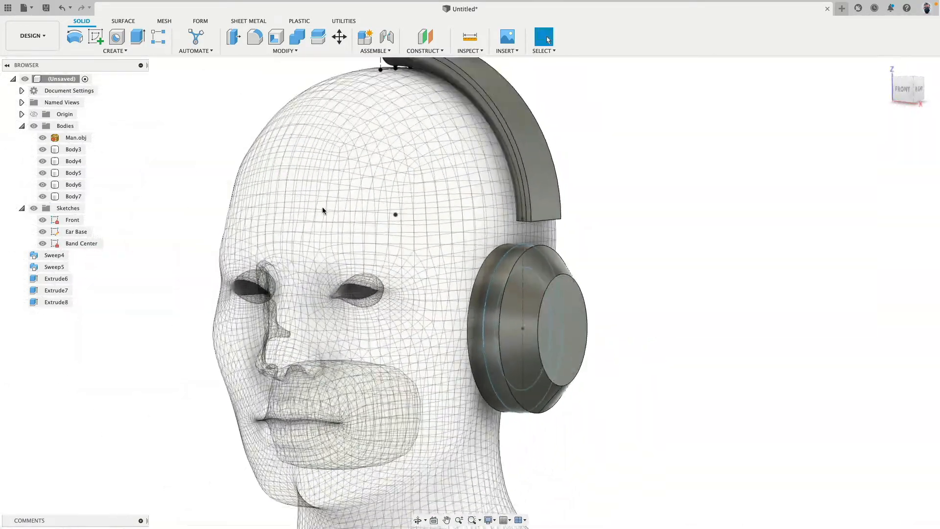
pyautogui.click(33, 208)
# Dissolve the two sweep and three extrude features, Sweep4 through Extrude8, while keeping their bodies
pyautogui.moveTo(172, 258)
pyautogui.keyDown('shift'); pyautogui.mouseDown(button='middle')
pyautogui.moveTo(225, 318)
pyautogui.moveTo(258, 312)
pyautogui.moveTo(244, 327)
pyautogui.mouseUp(button='middle'); pyautogui.keyUp('shift')
pyautogui.click(53, 255)
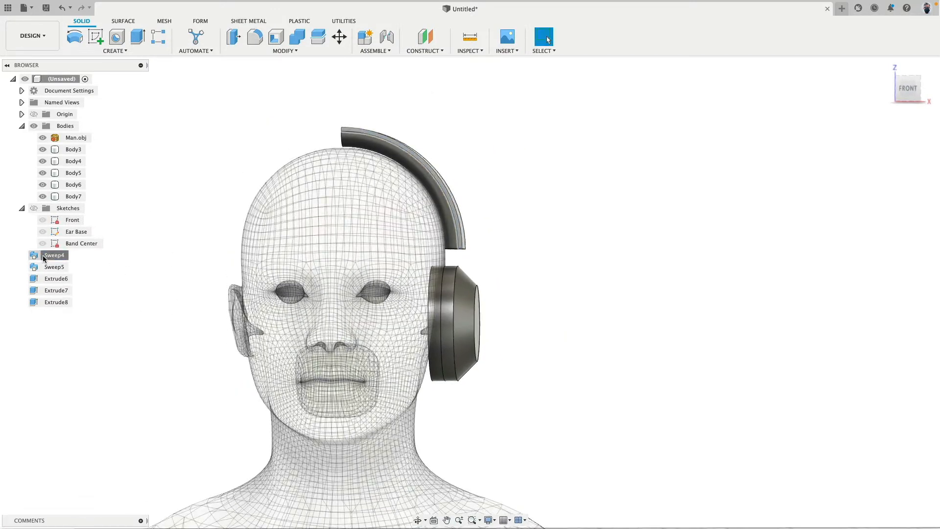
pyautogui.keyDown('shift'); pyautogui.click(49, 301); pyautogui.keyUp('shift')
pyautogui.rightClick(49, 302)
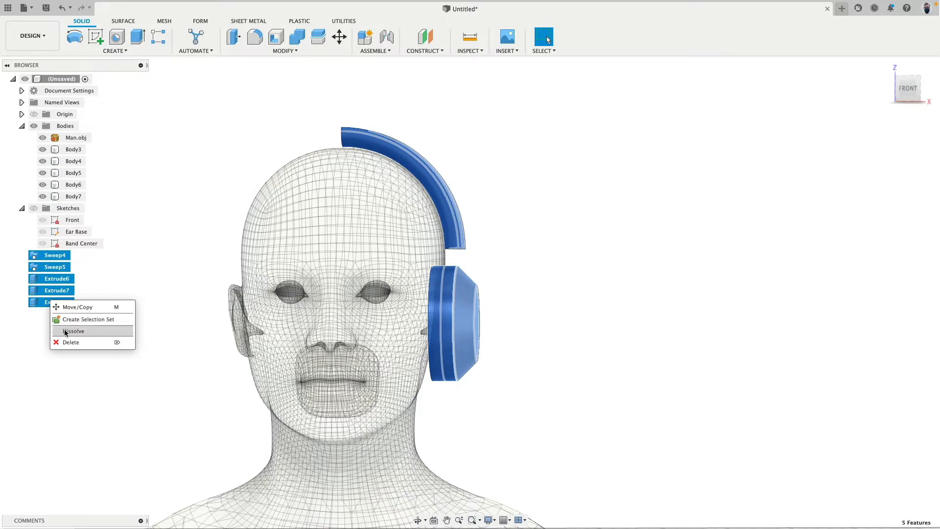
pyautogui.click(68, 328)
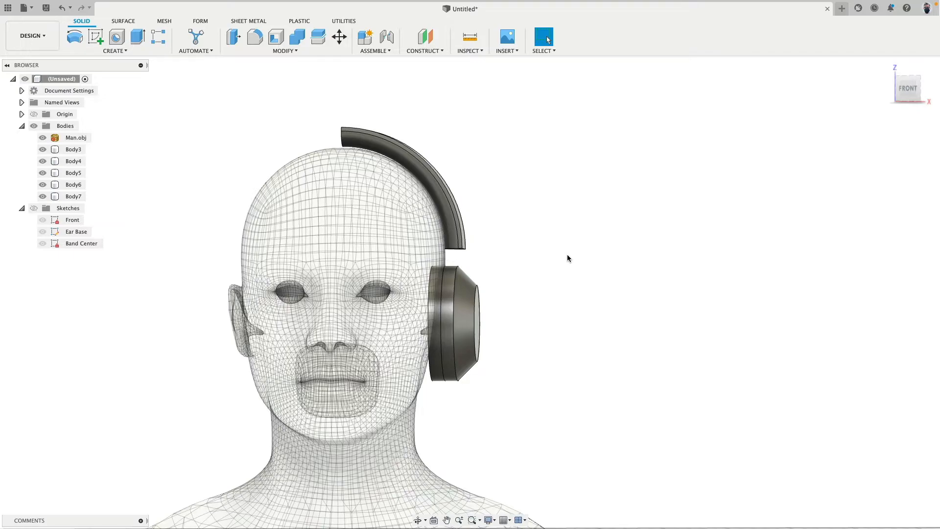
# Examine the gap between the headband's lower end and the ear cup from the front and right side
pyautogui.keyDown('shift'); pyautogui.moveTo(566, 258); pyautogui.dragTo(591, 262, button='middle'); pyautogui.keyUp('shift')
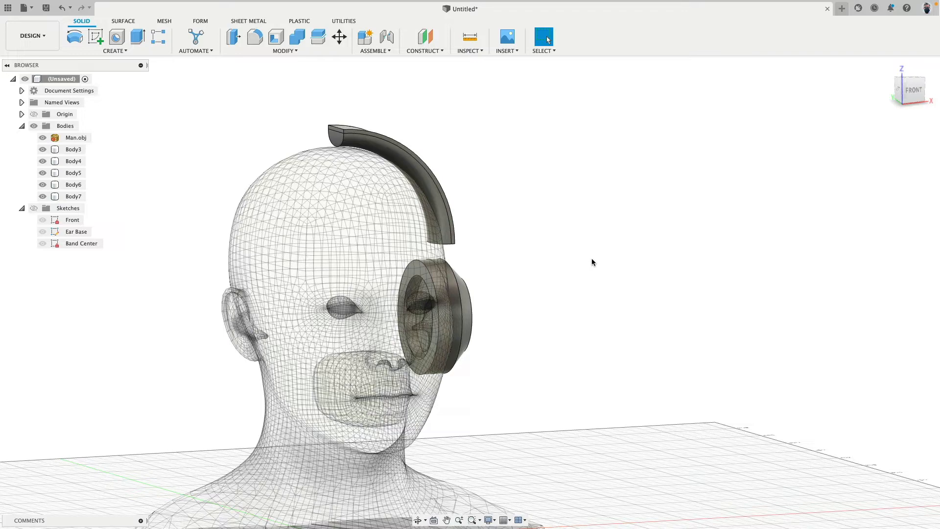
pyautogui.click(909, 91)
pyautogui.scroll(3, 496, 267)
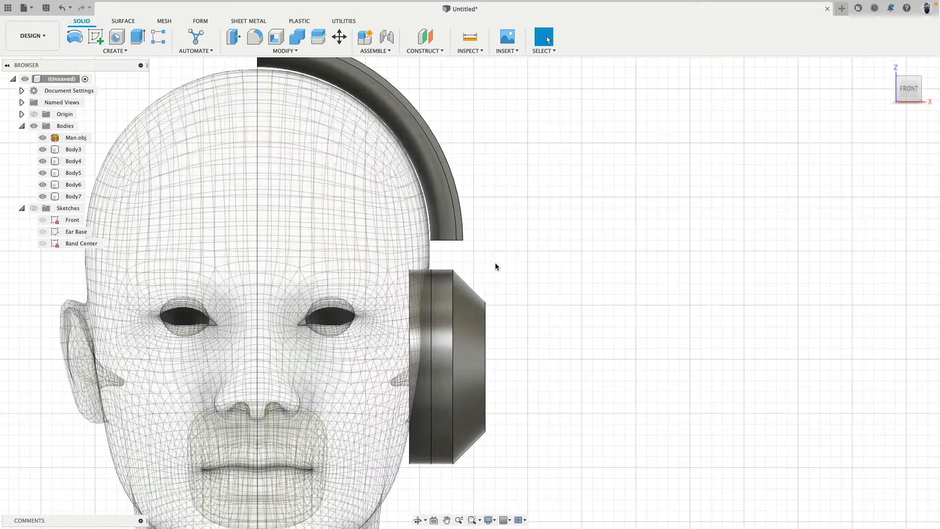
pyautogui.scroll(-2, 508, 268)
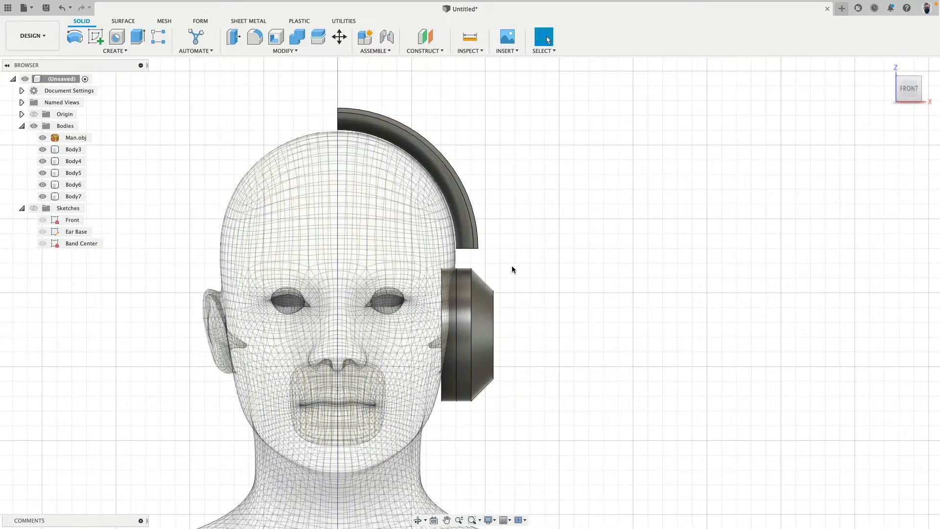
pyautogui.moveTo(510, 269)
pyautogui.keyDown('shift'); pyautogui.mouseDown(button='middle')
pyautogui.moveTo(310, 266)
pyautogui.moveTo(498, 263)
pyautogui.mouseUp(button='middle'); pyautogui.keyUp('shift')
pyautogui.scroll(3, 498, 263)
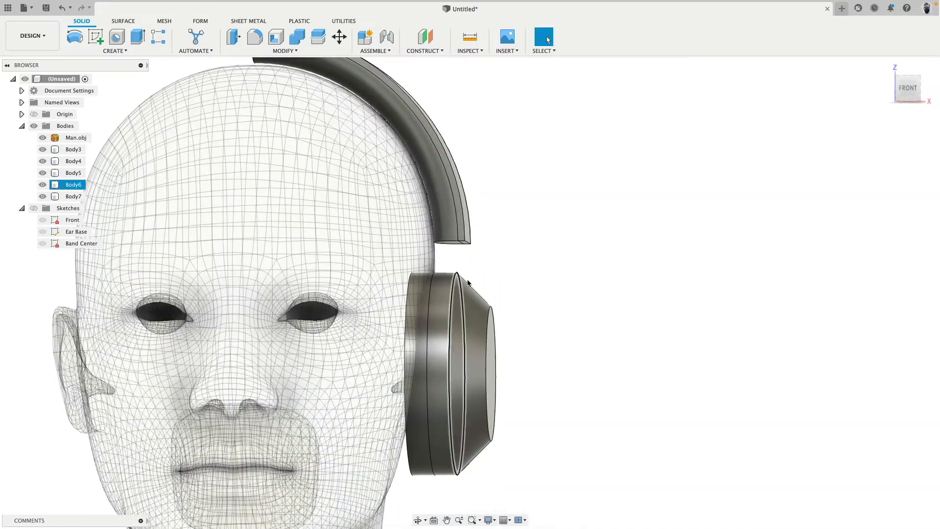
pyautogui.scroll(2, 488, 278)
pyautogui.scroll(-4, 485, 275)
pyautogui.keyDown('shift'); pyautogui.moveTo(487, 277); pyautogui.dragTo(315, 242, button='middle'); pyautogui.keyUp('shift')
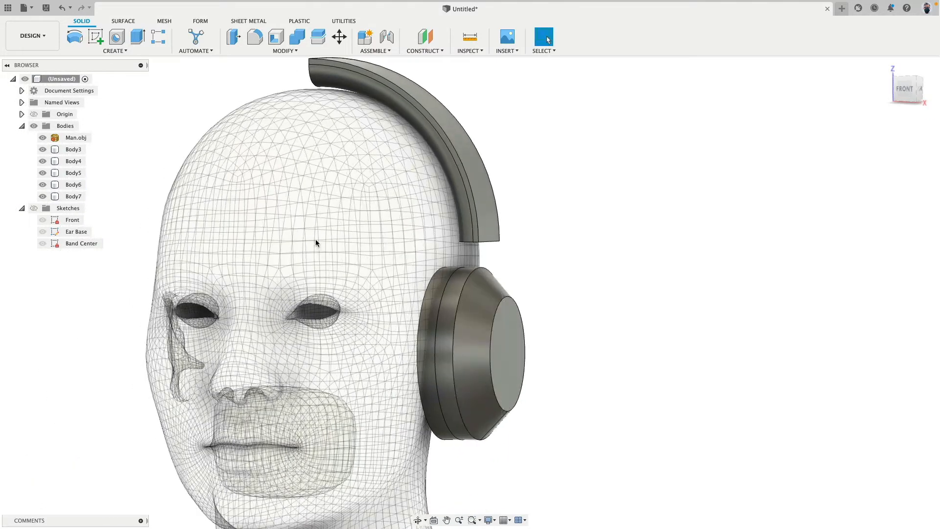
pyautogui.click(920, 92)
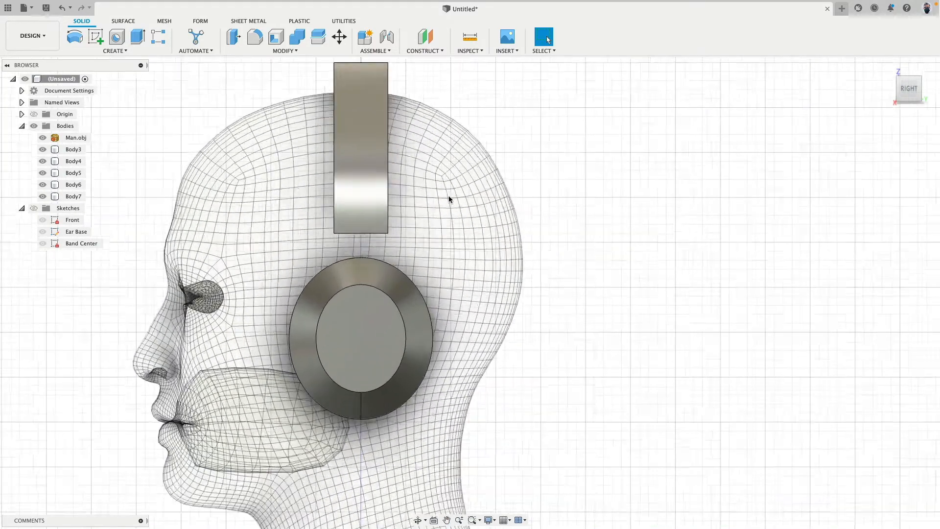
pyautogui.scroll(1, 448, 195)
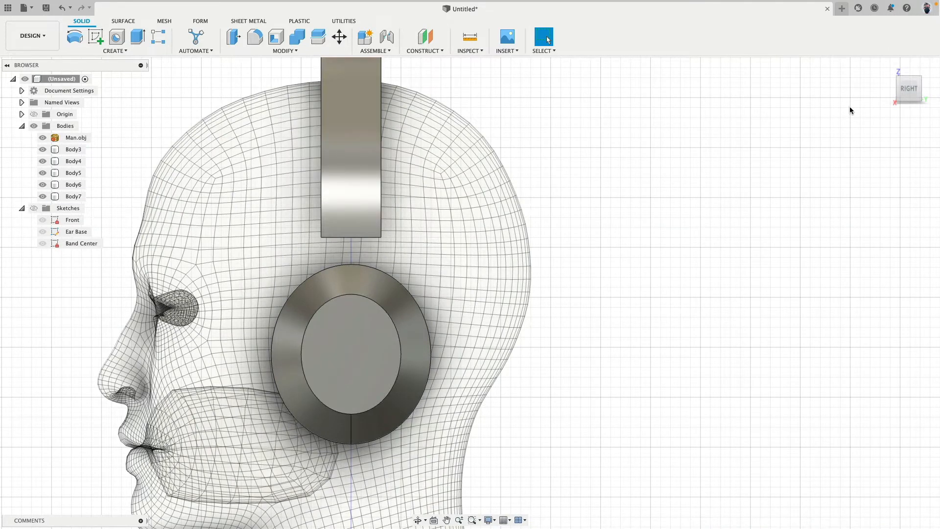
pyautogui.click(891, 90)
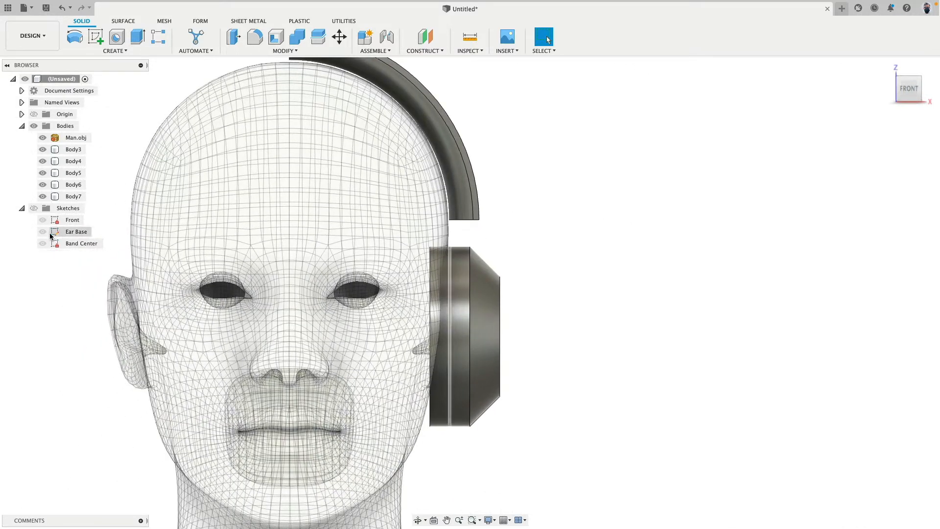
# Show only the Front sketch together with the bodies, keeping Ear Base and Band Center hidden
pyautogui.click(42, 220)
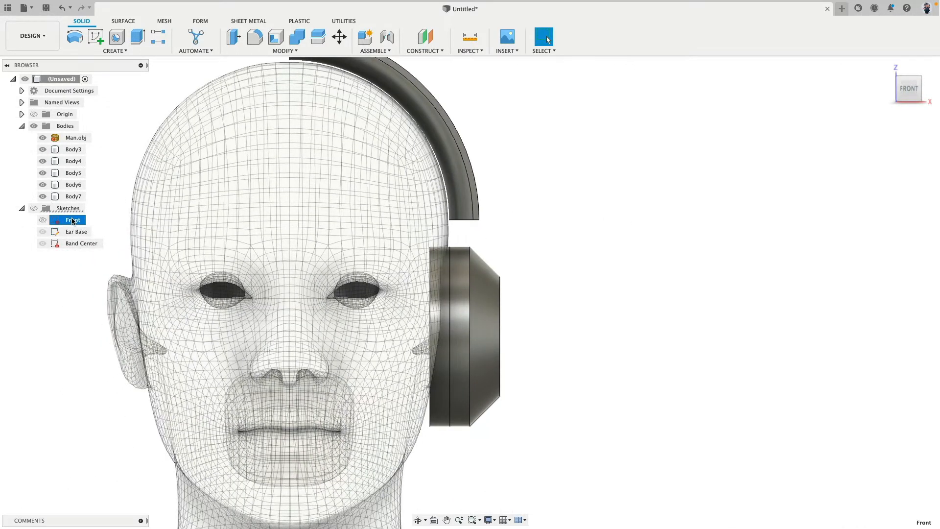
pyautogui.scroll(-3, 166, 237)
pyautogui.scroll(2, 164, 175)
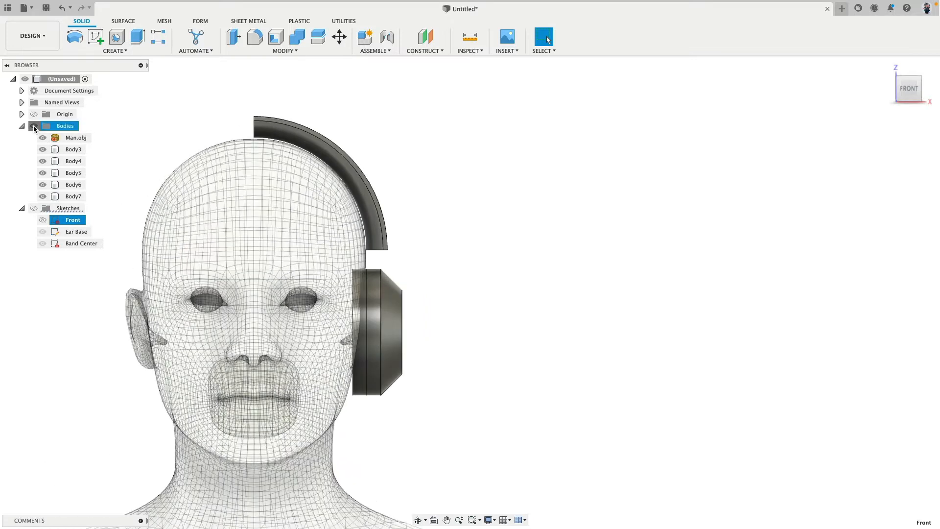
pyautogui.click(33, 126)
pyautogui.click(43, 219)
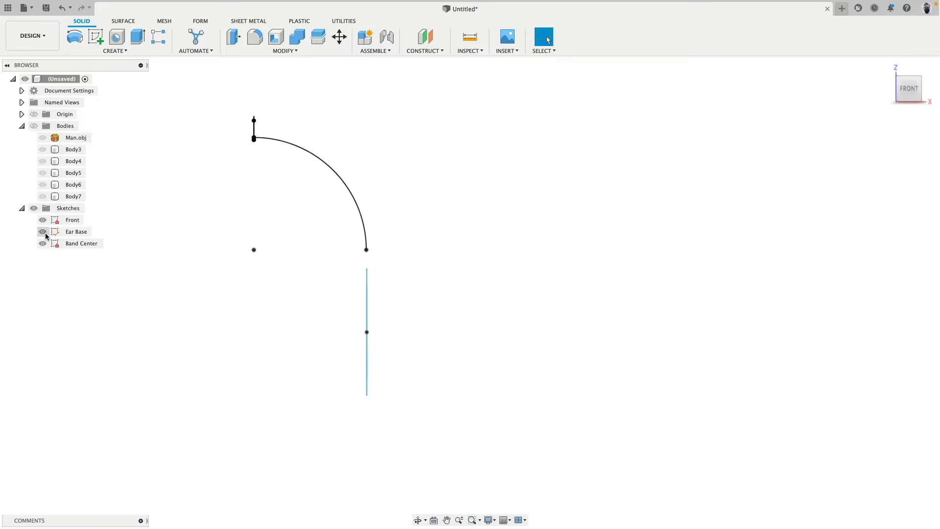
pyautogui.click(43, 231)
pyautogui.click(43, 243)
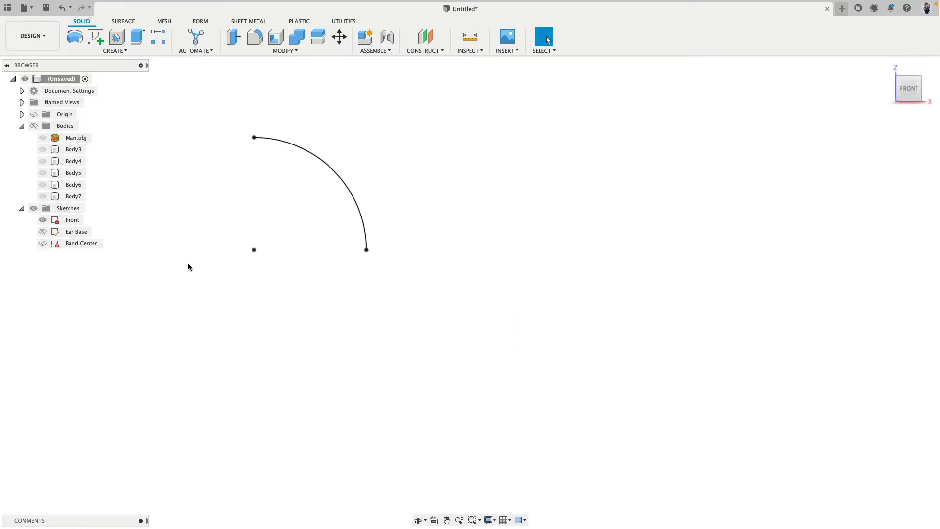
pyautogui.click(34, 126)
pyautogui.keyDown('shift'); pyautogui.moveTo(415, 120); pyautogui.dragTo(338, 144, button='middle'); pyautogui.keyUp('shift')
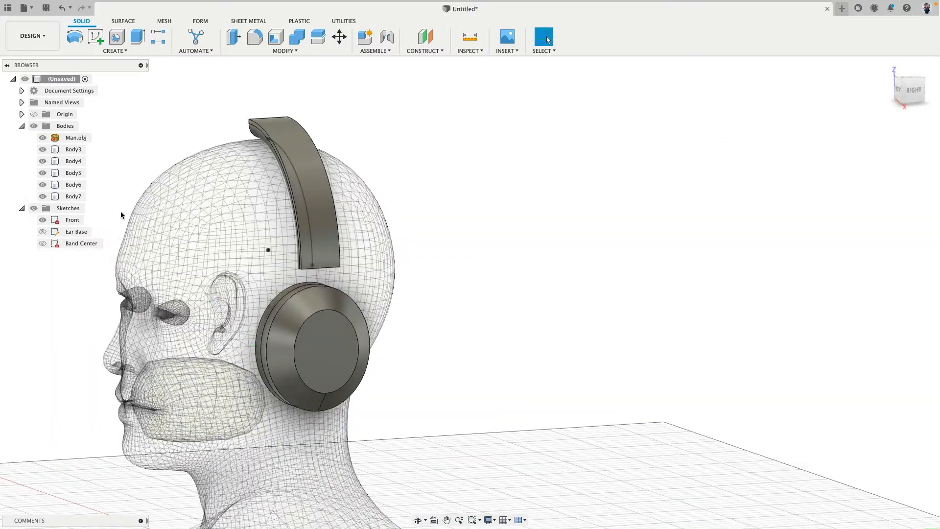
# Open the Front sketch for editing with the headband end and ear cup in view
pyautogui.rightClick(69, 224)
pyautogui.click(93, 266)
pyautogui.keyDown('shift'); pyautogui.moveTo(431, 235); pyautogui.dragTo(451, 229, button='middle'); pyautogui.keyUp('shift')
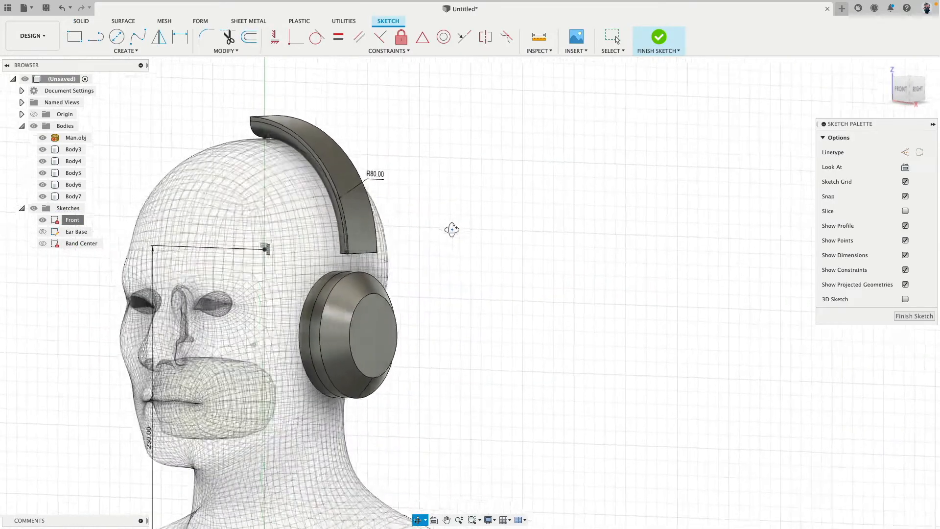
pyautogui.scroll(4, 451, 229)
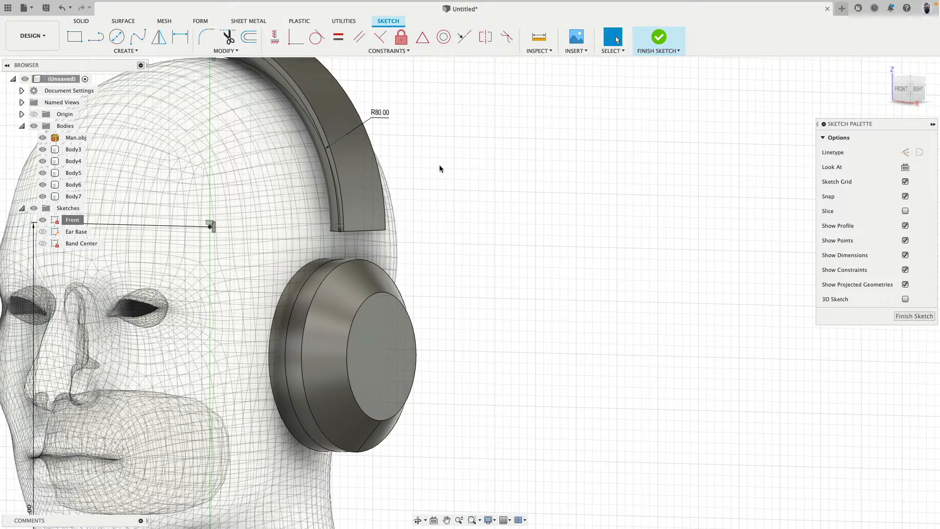
# Intersect the headband's outer face and the ear cup's flat outer face with the Front sketch plane
pyautogui.write('s')
pyautogui.write('int')
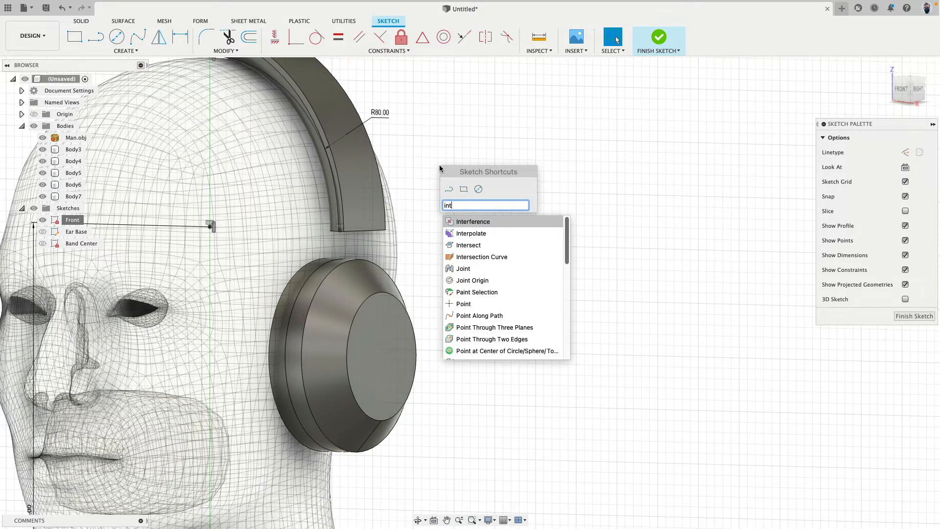
pyautogui.press('Down')
pyautogui.press('Down')
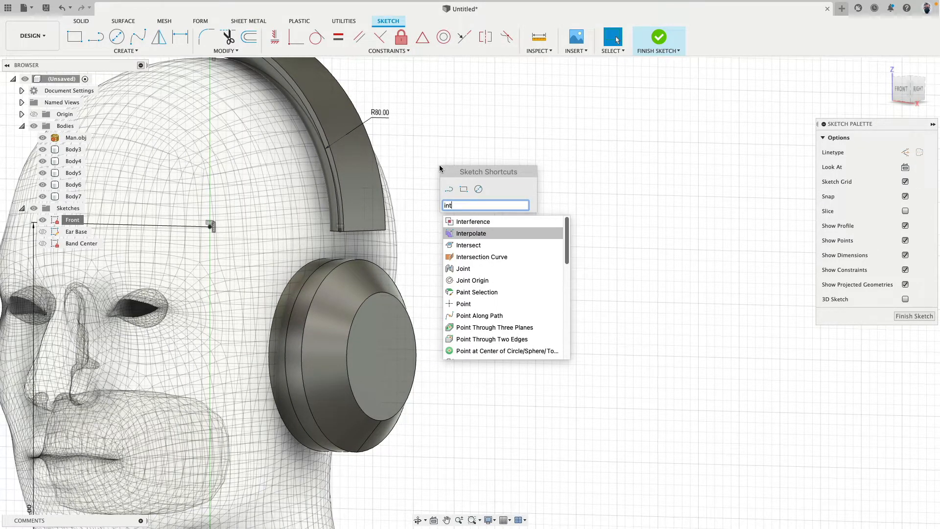
pyautogui.press('Return')
pyautogui.click(125, 50)
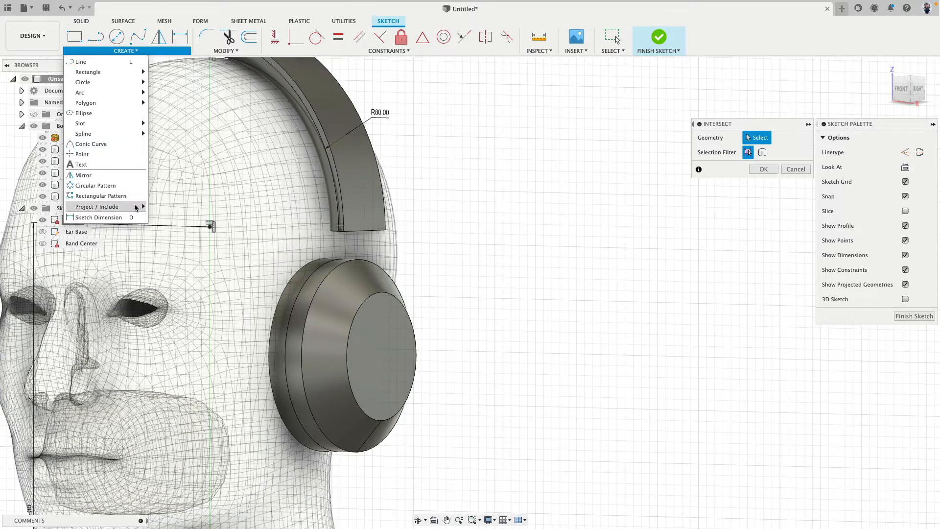
pyautogui.moveTo(134, 206)
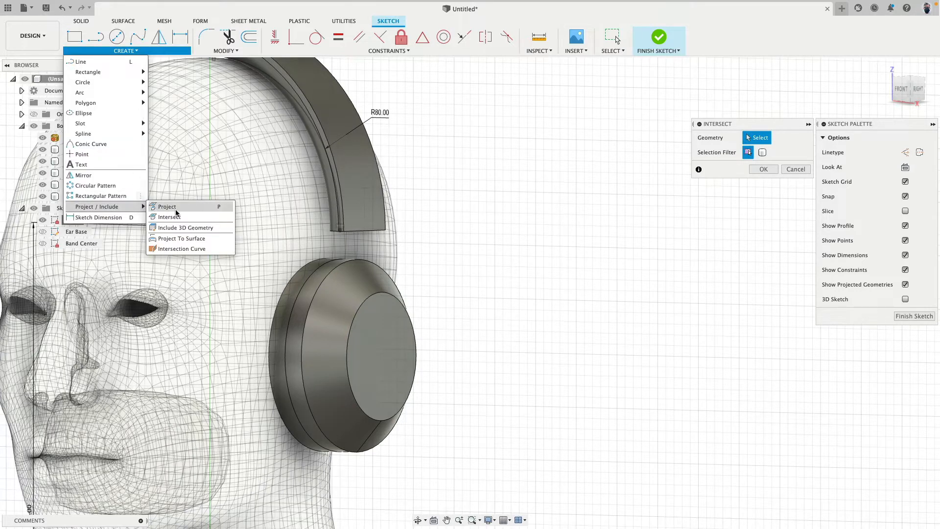
pyautogui.click(372, 221)
pyautogui.click(386, 333)
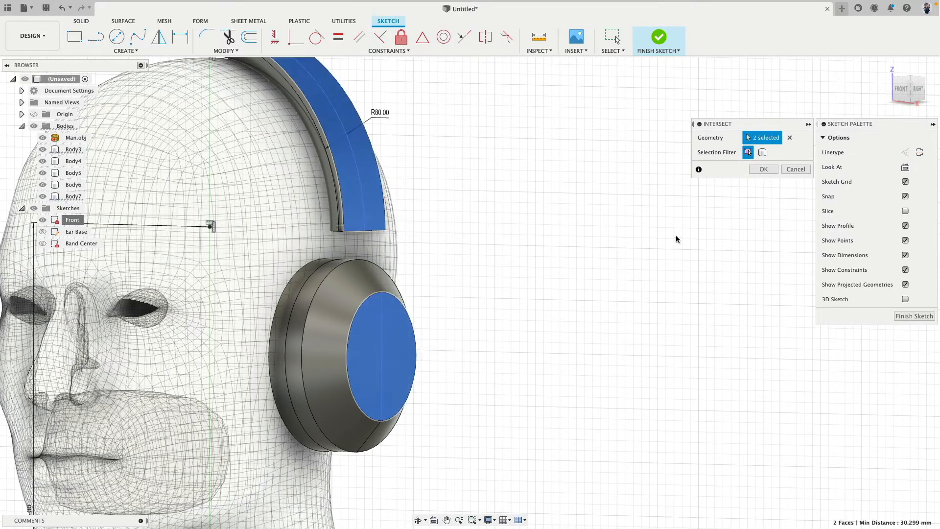
pyautogui.keyDown('shift'); pyautogui.moveTo(587, 197); pyautogui.dragTo(613, 191, button='middle'); pyautogui.keyUp('shift')
pyautogui.moveTo(495, 202); pyautogui.dragTo(525, 238, button='middle')
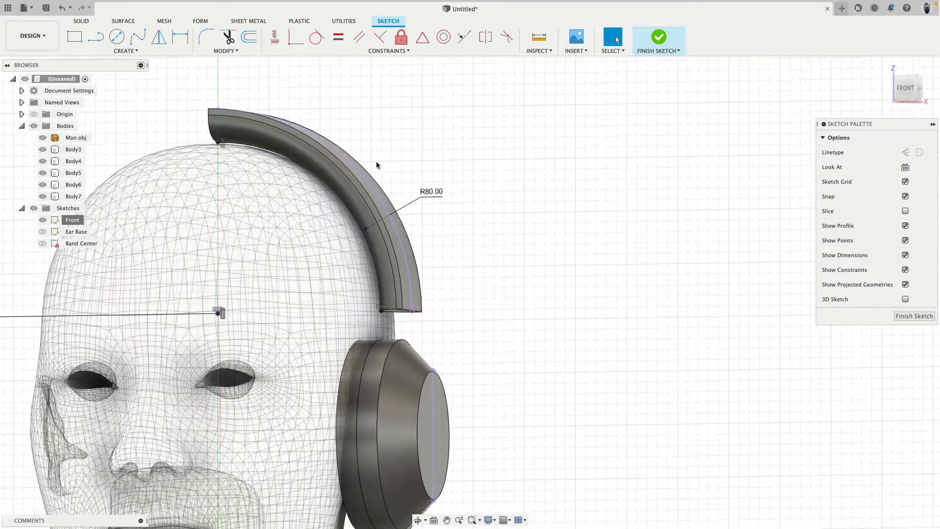
# Draw a two-point fit point spline from the headband curve's lower end to the upper end of the ear cup's intersection line
pyautogui.click(393, 234)
pyautogui.moveTo(455, 294); pyautogui.dragTo(459, 275, button='middle')
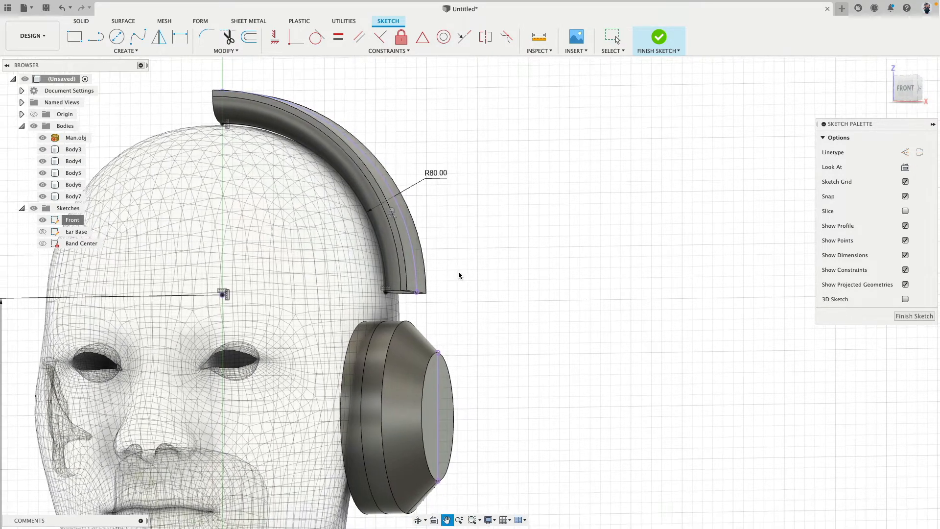
pyautogui.click(143, 34)
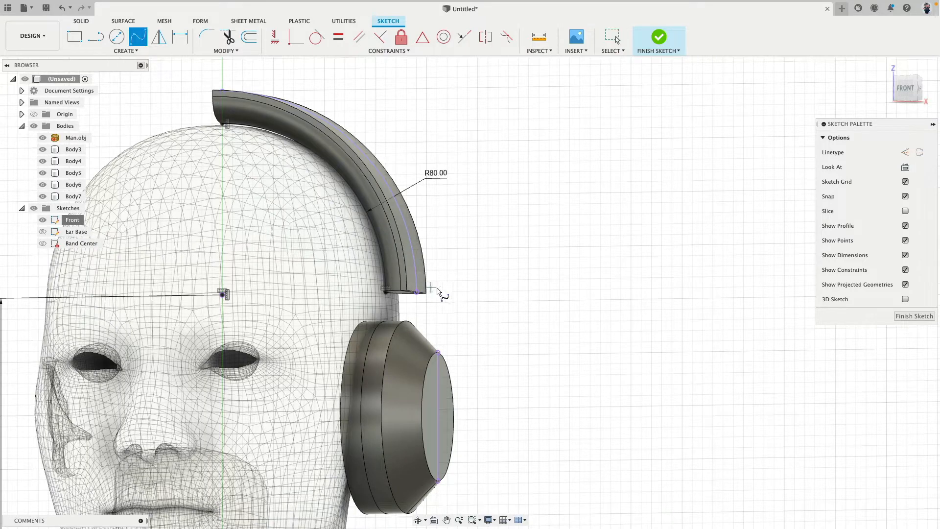
pyautogui.scroll(5, 443, 284)
pyautogui.click(399, 246)
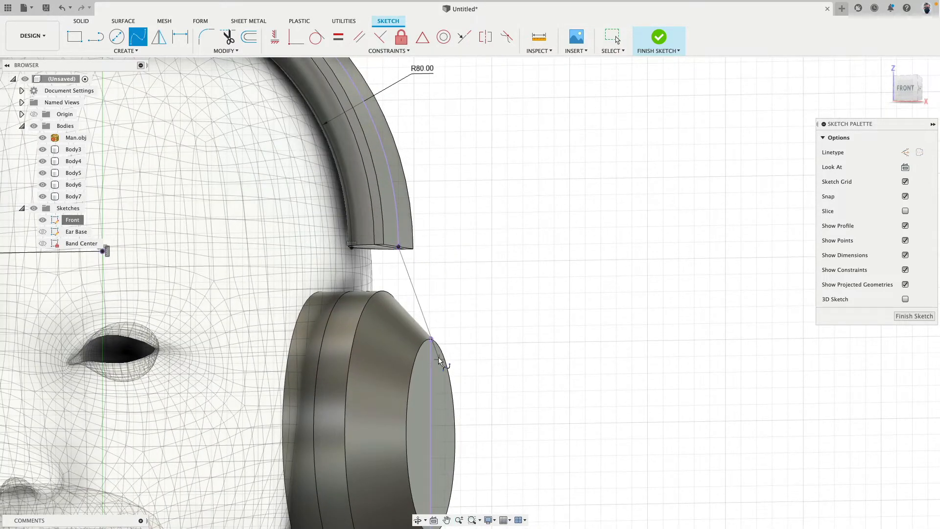
pyautogui.click(431, 339)
pyautogui.click(453, 329)
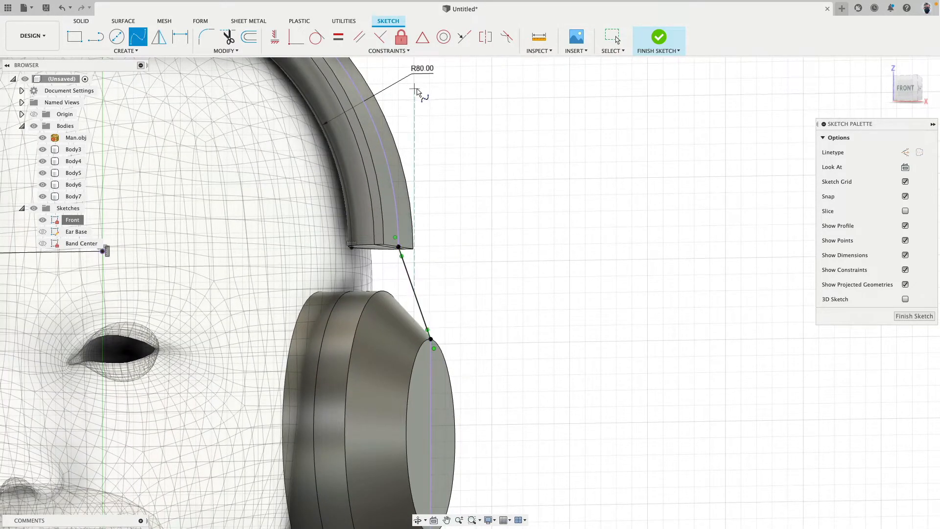
# Apply a curvature constraint between the connecting spline and the headband's projected outer curve
pyautogui.click(506, 36)
pyautogui.click(410, 276)
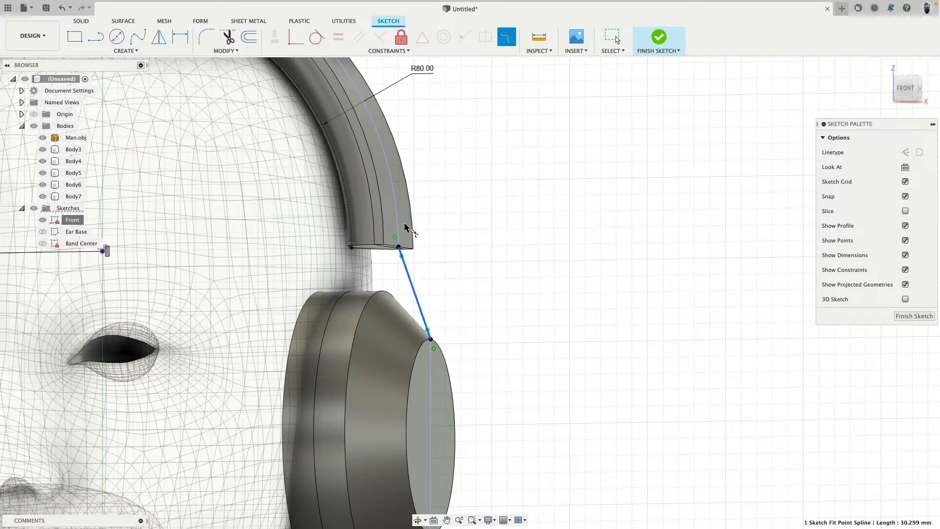
pyautogui.click(399, 218)
pyautogui.keyDown('shift'); pyautogui.moveTo(429, 228); pyautogui.dragTo(453, 236, button='middle'); pyautogui.keyUp('shift')
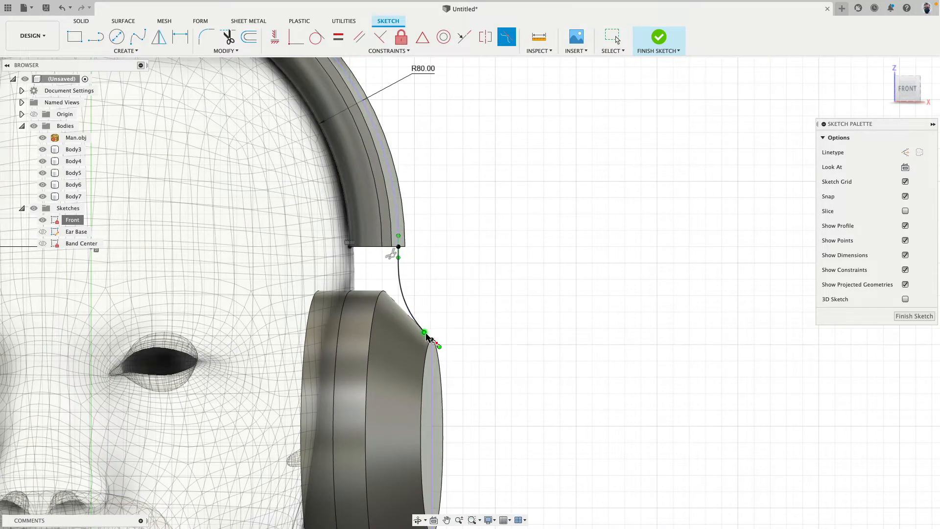
# Try a curvature constraint between the spline and the ear cup's vertical intersection line, then undo it
pyautogui.moveTo(482, 283); pyautogui.dragTo(473, 243, button='middle')
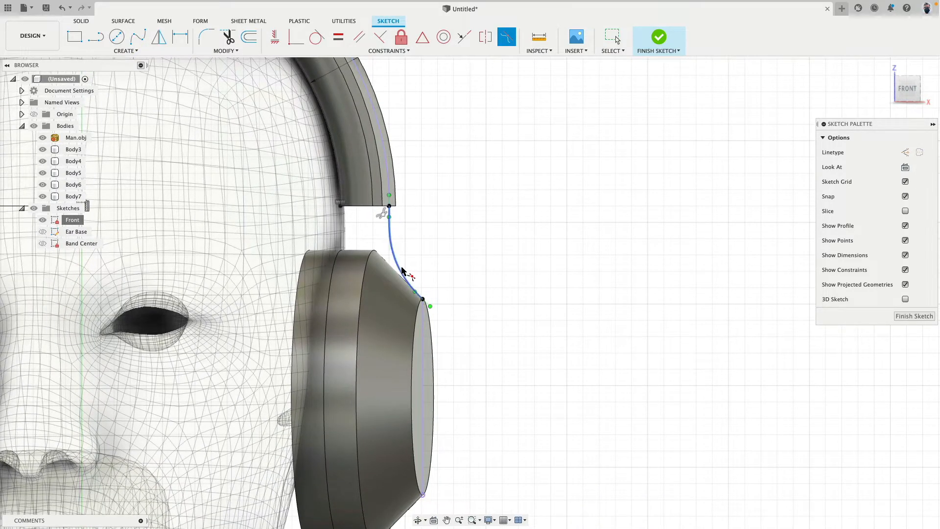
pyautogui.click(406, 275)
pyautogui.click(424, 337)
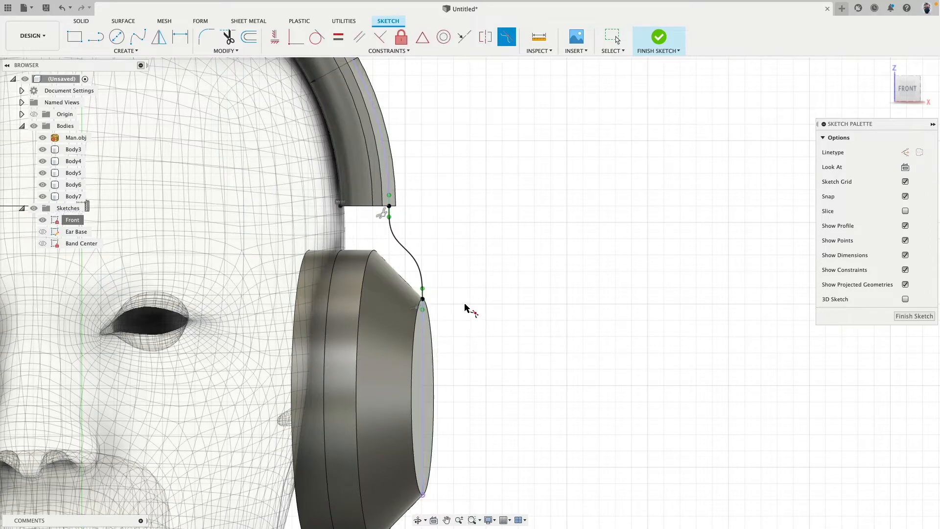
pyautogui.keyDown('shift'); pyautogui.moveTo(453, 285); pyautogui.dragTo(450, 288, button='middle'); pyautogui.keyUp('shift')
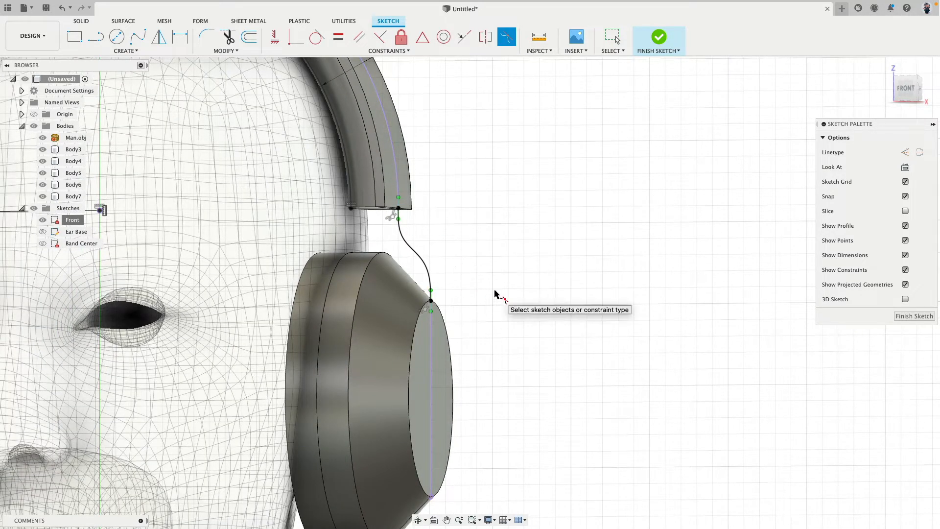
pyautogui.press('Escape')
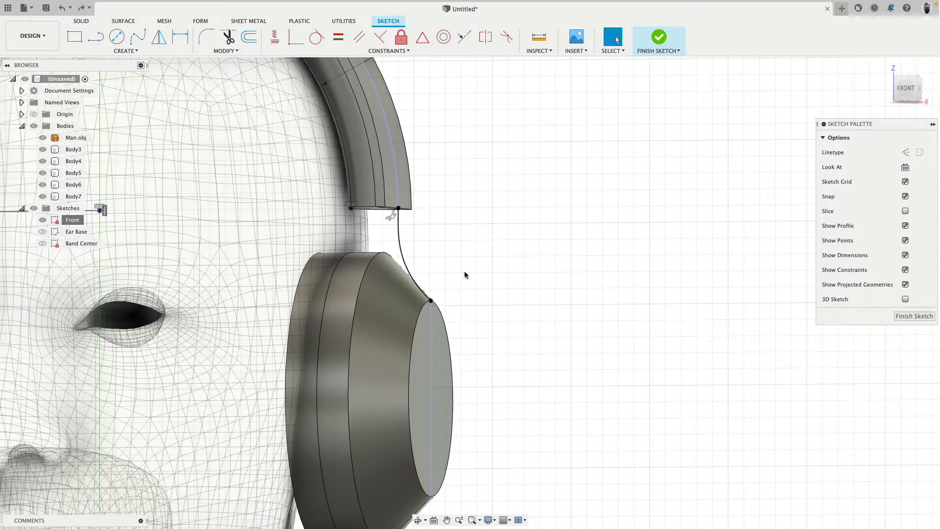
# Finish the sketch and sweep the end face of the headband's outer strip along the full spline as a new body
pyautogui.moveTo(464, 275)
pyautogui.keyDown('shift'); pyautogui.mouseDown(button='middle')
pyautogui.moveTo(478, 269)
pyautogui.moveTo(411, 229)
pyautogui.mouseUp(button='middle'); pyautogui.keyUp('shift')
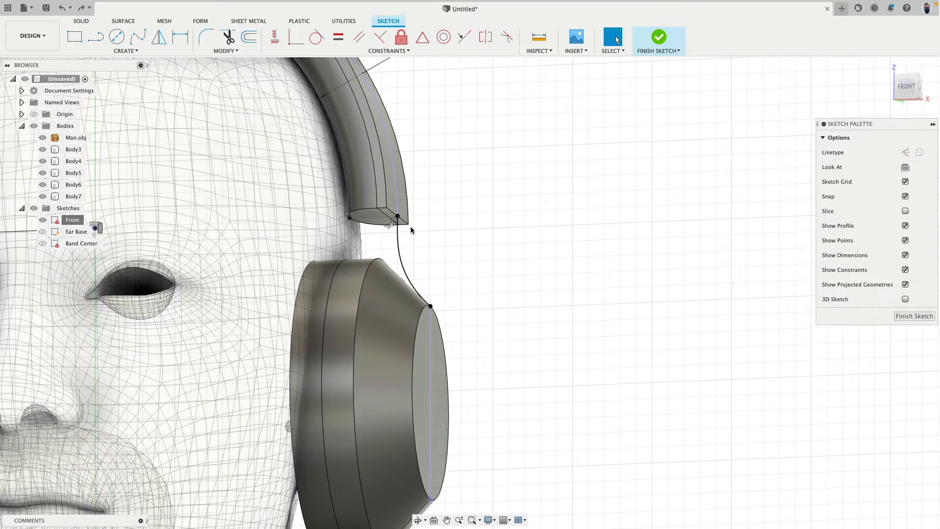
pyautogui.click(659, 37)
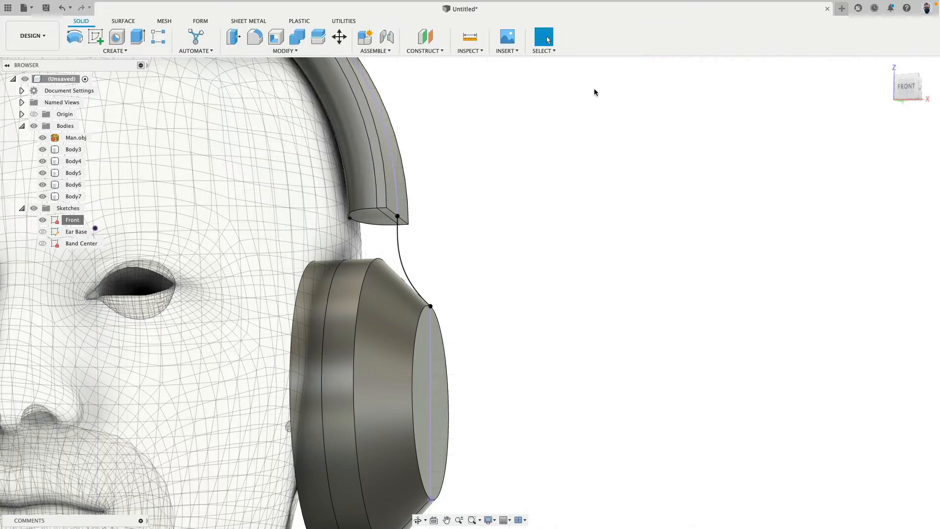
pyautogui.click(105, 51)
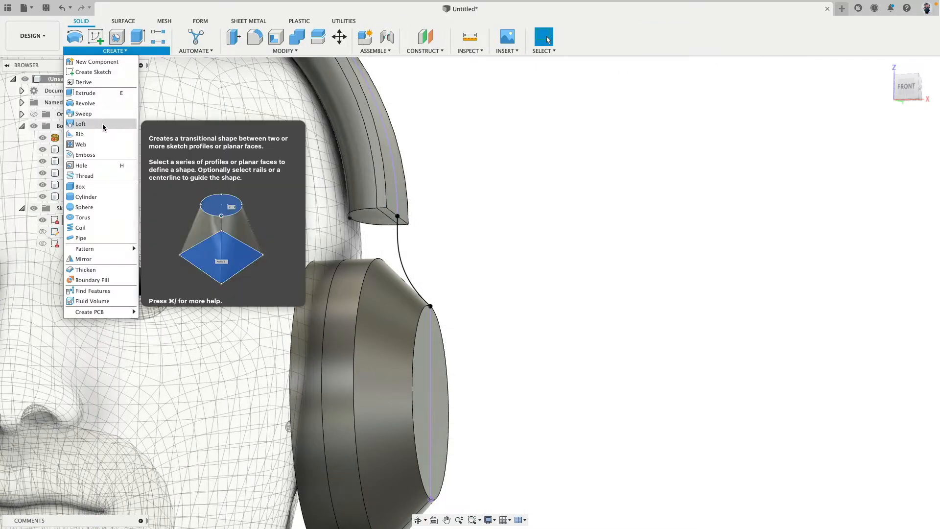
pyautogui.click(105, 116)
pyautogui.scroll(5, 374, 175)
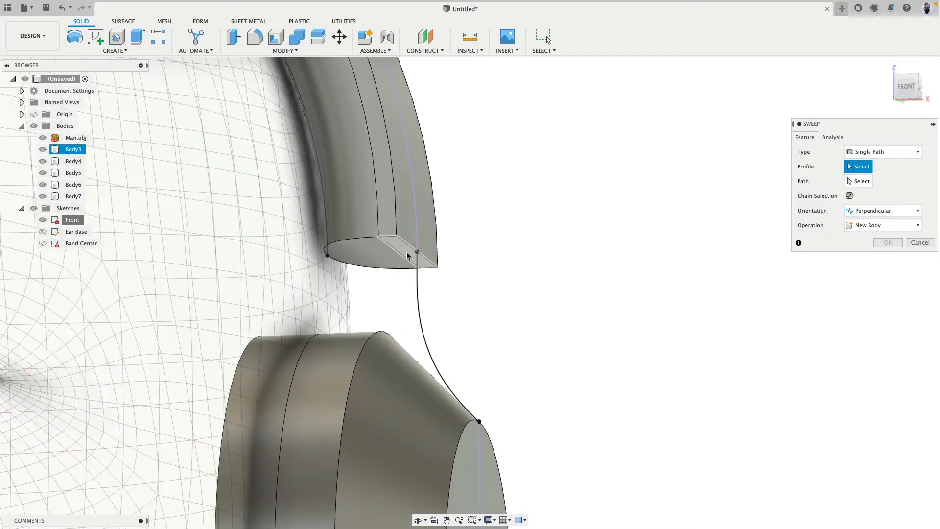
pyautogui.click(404, 250)
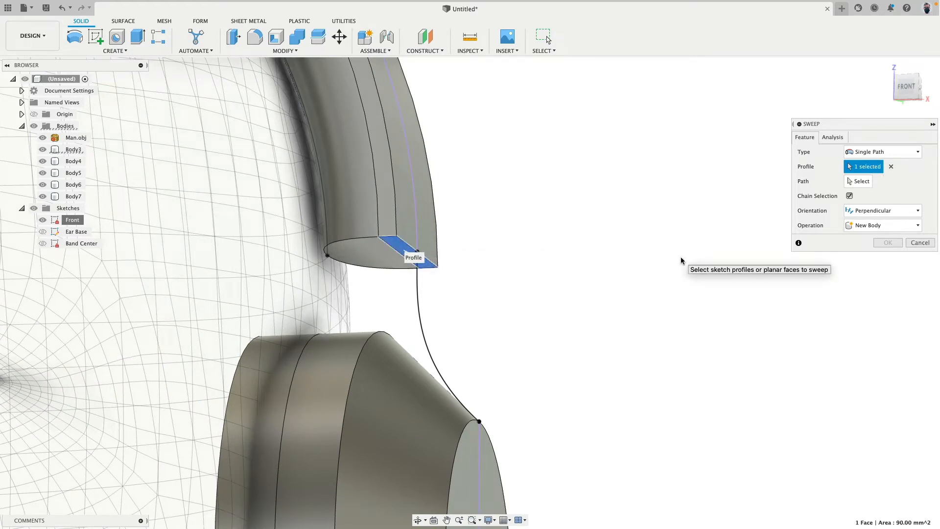
pyautogui.click(857, 181)
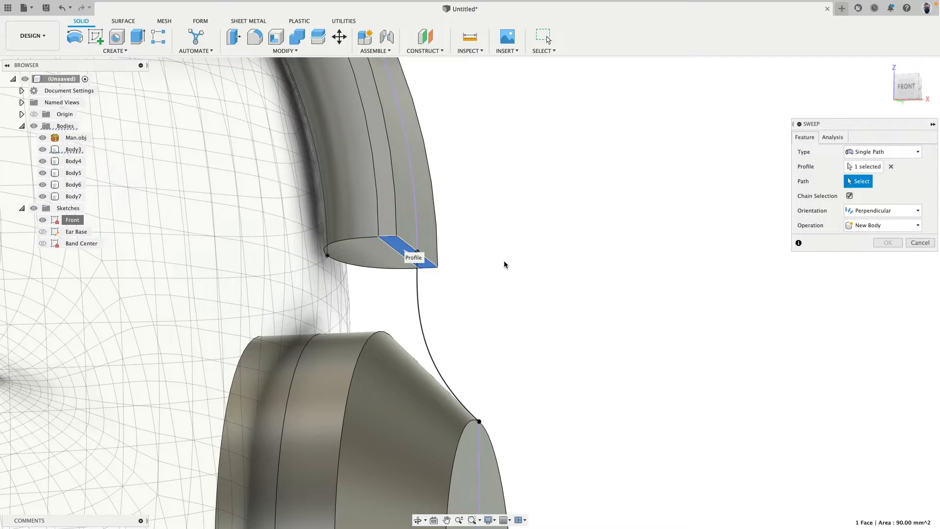
pyautogui.click(419, 298)
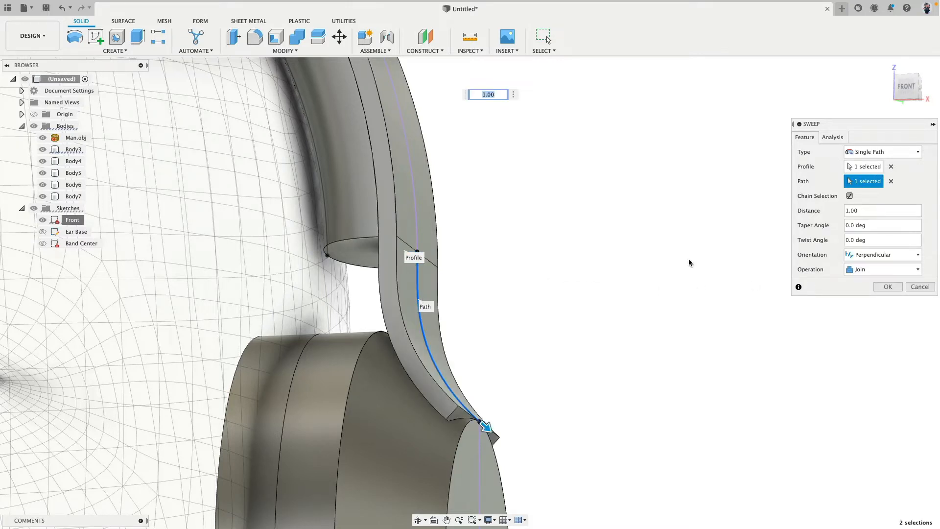
pyautogui.click(882, 269)
pyautogui.click(868, 315)
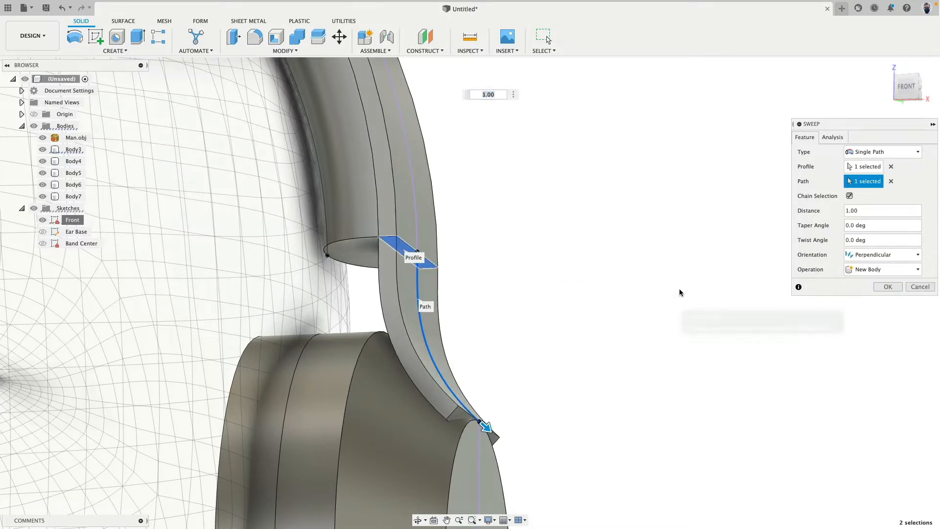
# Sweep the end face of the headband's inner rounded portion along the same spline as a new body
pyautogui.rightClick(541, 258)
pyautogui.click(540, 226)
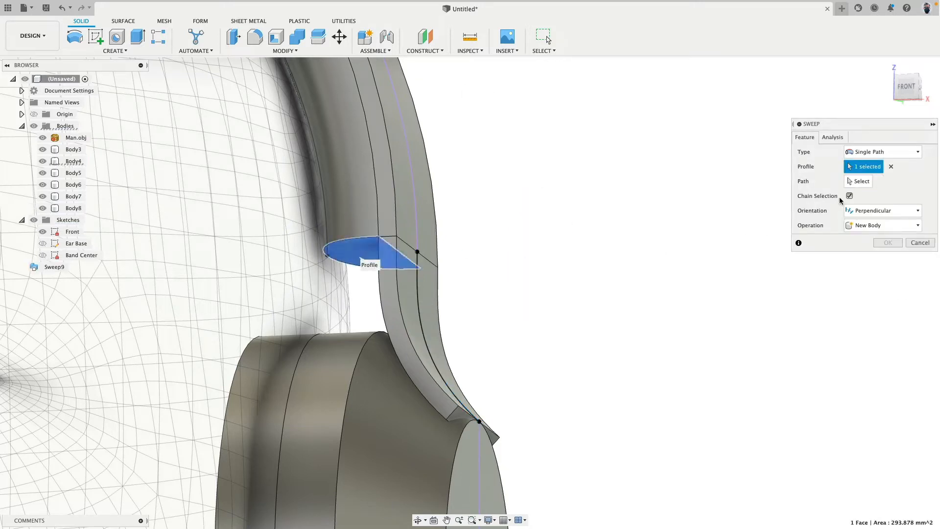
pyautogui.click(859, 181)
pyautogui.click(435, 302)
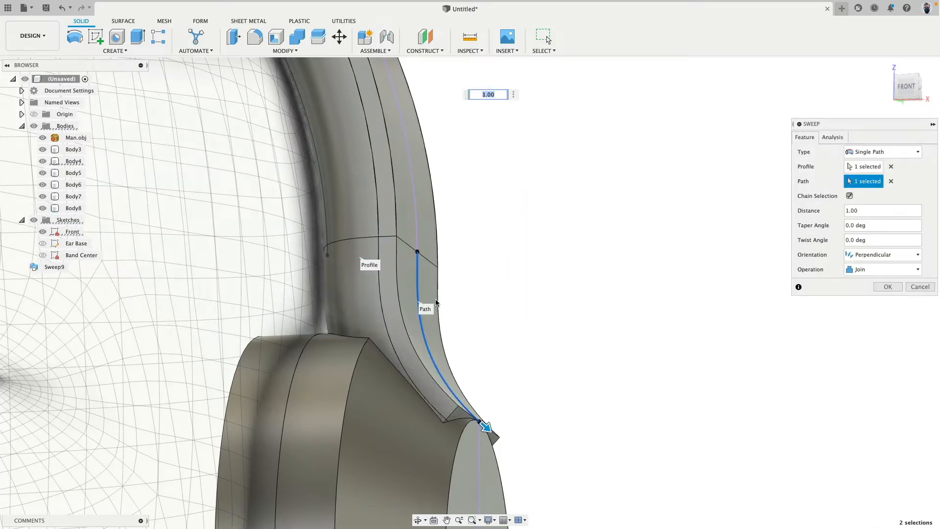
pyautogui.click(883, 269)
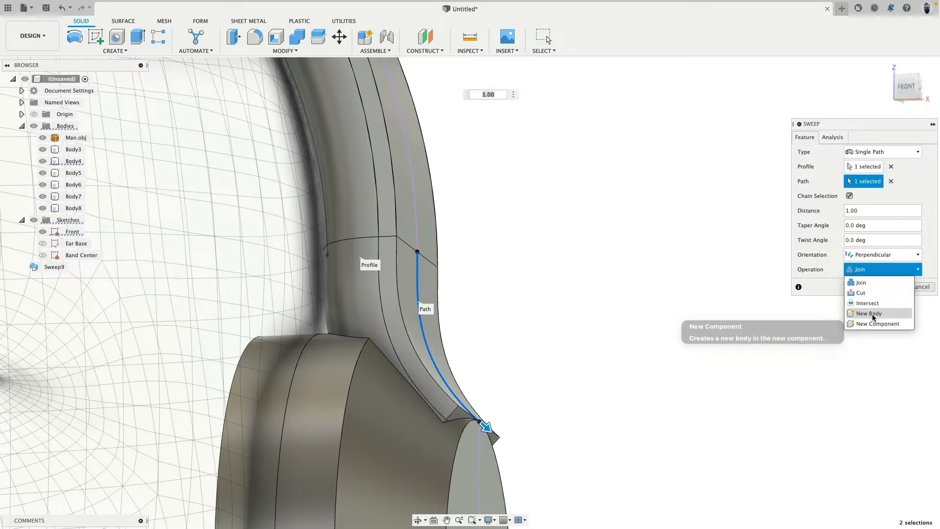
pyautogui.click(867, 314)
pyautogui.click(881, 287)
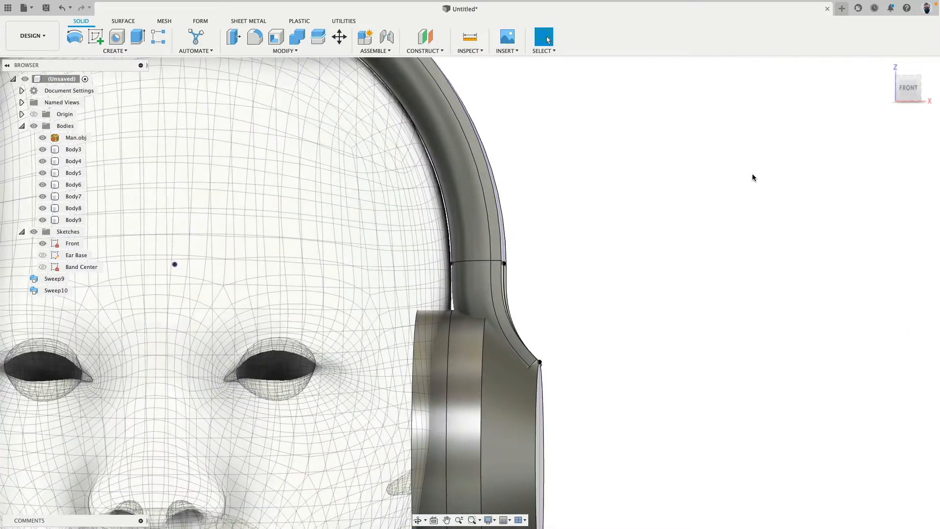
# Examine how the headband extension meets the ear cup from the front, in perspective and from the right side
pyautogui.scroll(-5, 631, 206)
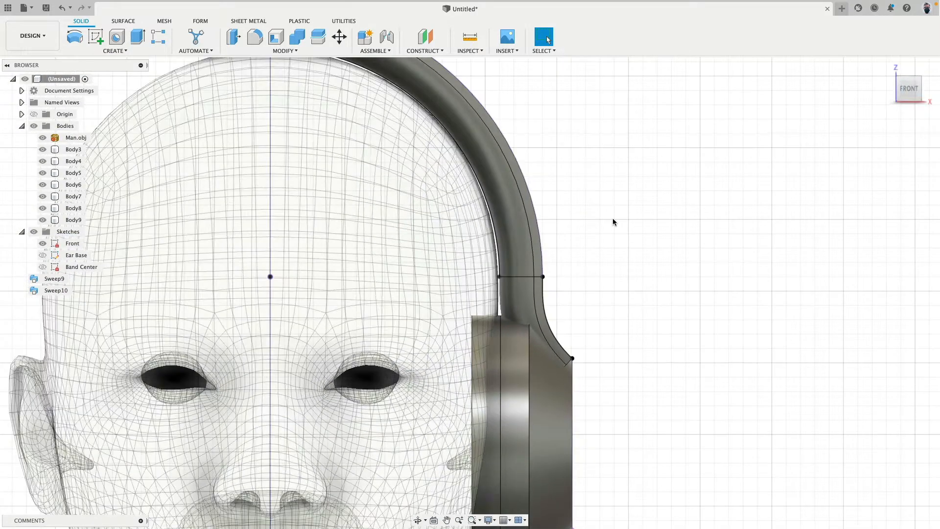
pyautogui.scroll(-3, 589, 202)
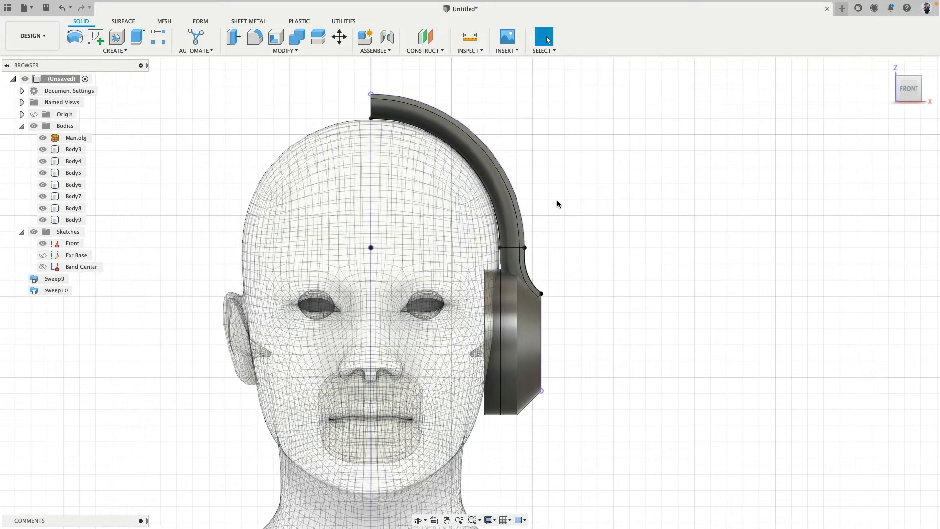
pyautogui.keyDown('shift'); pyautogui.moveTo(557, 202); pyautogui.dragTo(462, 213, button='middle'); pyautogui.keyUp('shift')
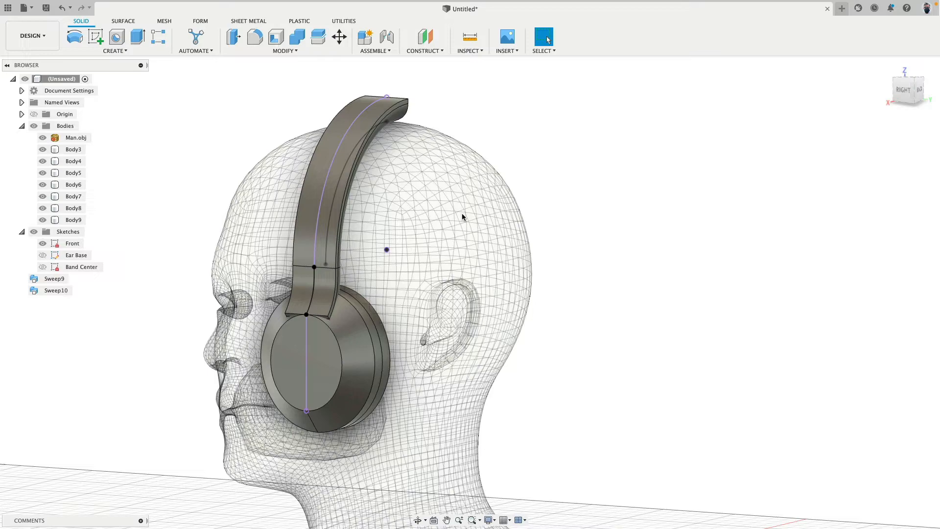
pyautogui.keyDown('shift'); pyautogui.moveTo(377, 223); pyautogui.dragTo(442, 214, button='middle'); pyautogui.keyUp('shift')
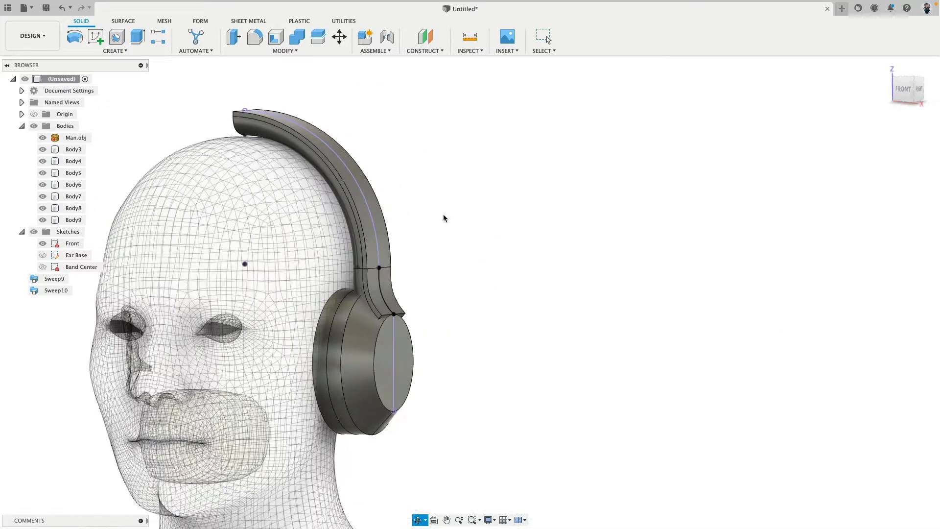
pyautogui.click(902, 90)
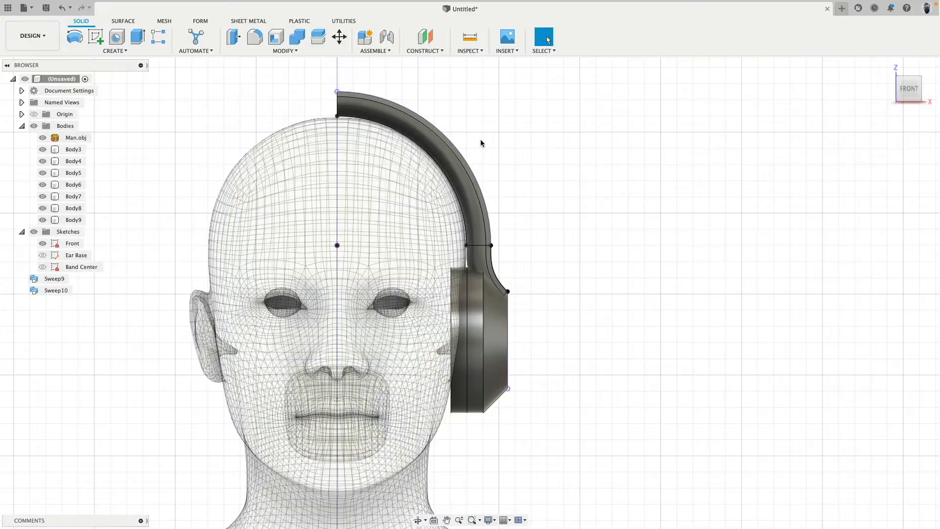
pyautogui.keyDown('shift'); pyautogui.moveTo(602, 238); pyautogui.dragTo(608, 265, button='middle'); pyautogui.keyUp('shift')
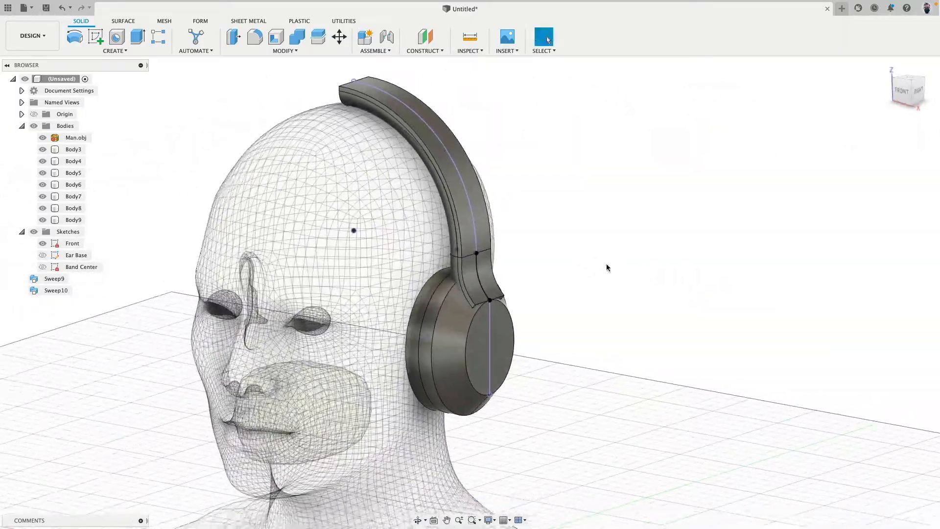
pyautogui.scroll(-3, 607, 266)
pyautogui.scroll(3, 590, 269)
pyautogui.keyDown('shift'); pyautogui.moveTo(201, 222); pyautogui.dragTo(234, 209, button='middle'); pyautogui.keyUp('shift')
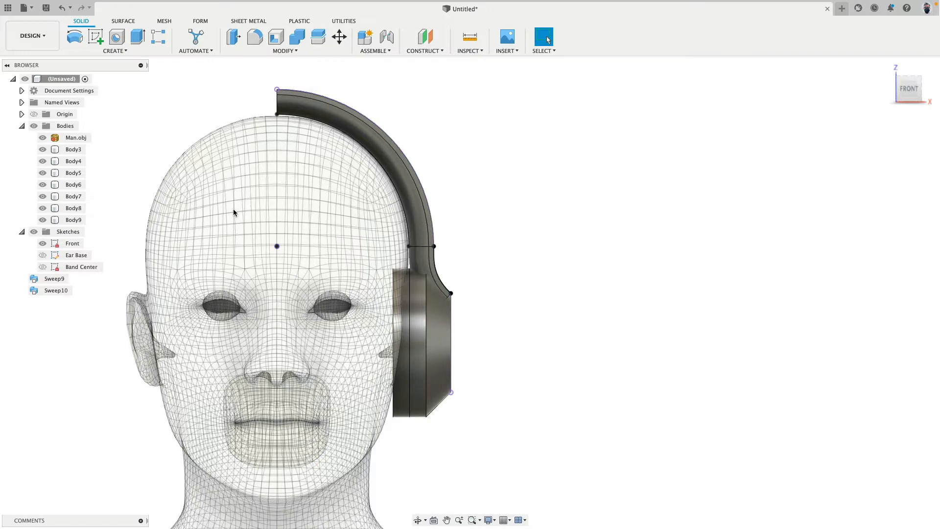
pyautogui.keyDown('shift'); pyautogui.moveTo(395, 214); pyautogui.dragTo(354, 213, button='middle'); pyautogui.keyUp('shift')
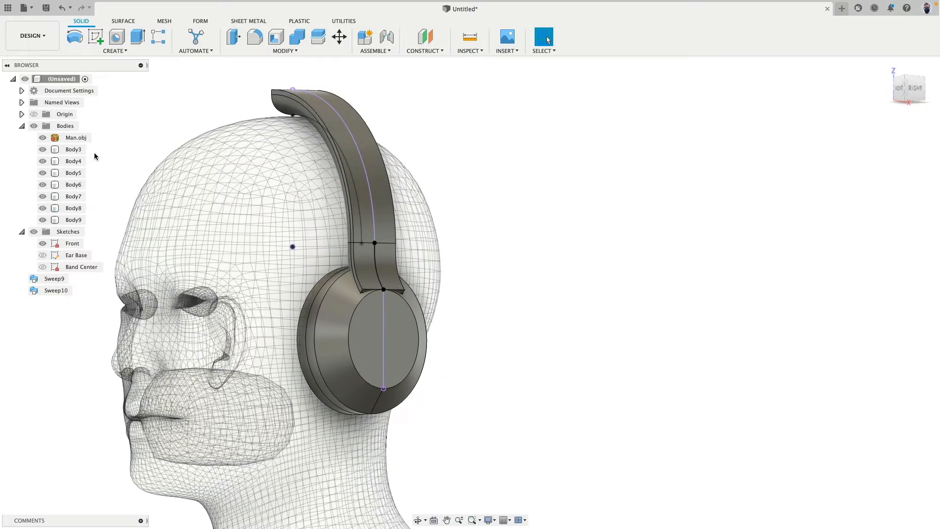
pyautogui.click(914, 88)
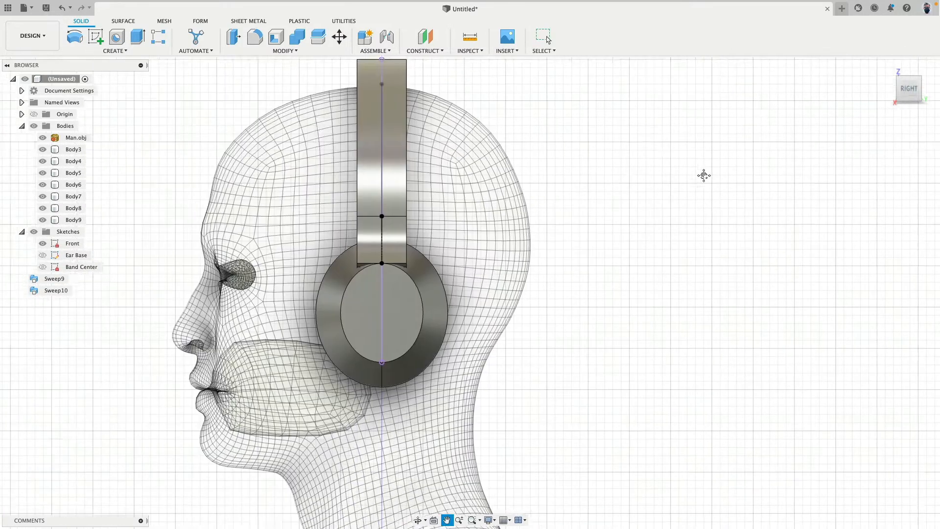
pyautogui.scroll(5, 470, 254)
pyautogui.scroll(1, 470, 255)
pyautogui.click(419, 325)
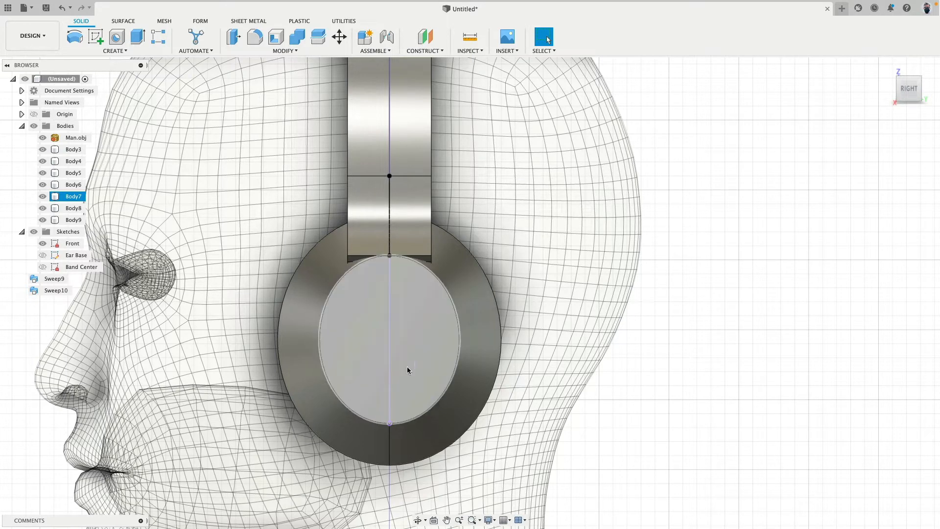
pyautogui.click(648, 225)
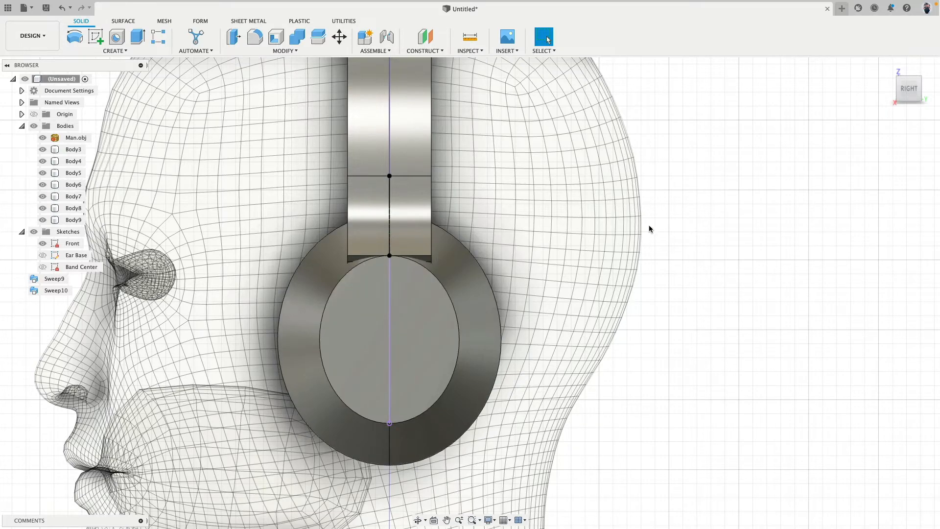
# Create an offset plane at 0.00 mm on the ear cup's flat outer face
pyautogui.keyDown('shift'); pyautogui.moveTo(648, 225); pyautogui.dragTo(623, 180, button='middle'); pyautogui.keyUp('shift')
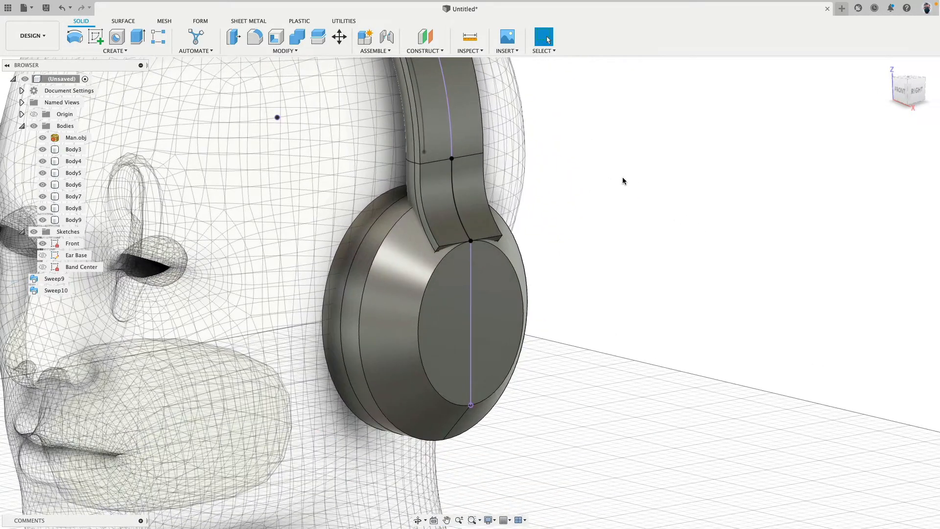
pyautogui.scroll(-5, 622, 177)
pyautogui.scroll(3, 622, 178)
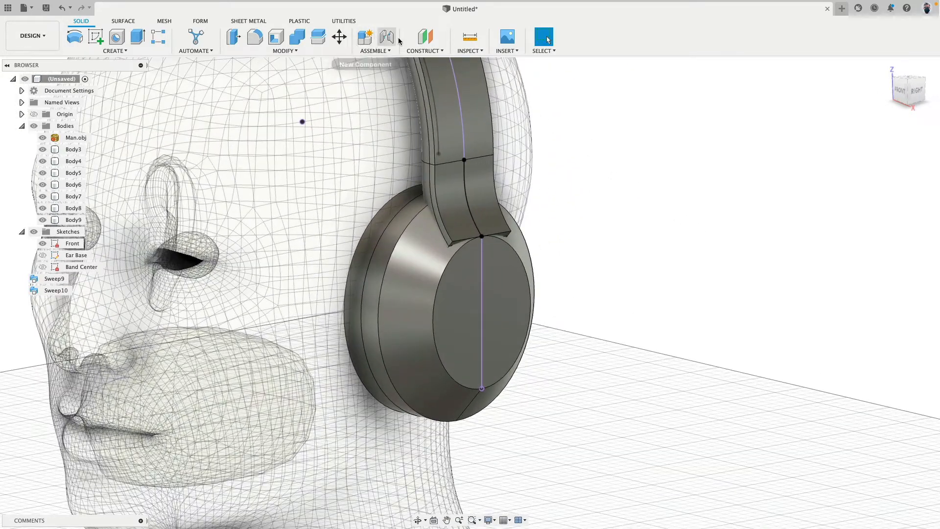
pyautogui.click(425, 36)
pyautogui.click(473, 306)
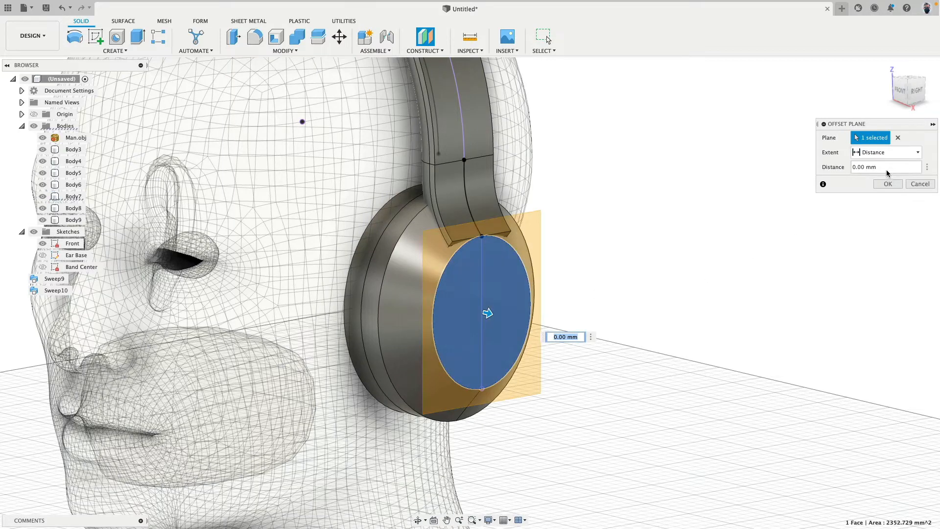
pyautogui.click(887, 184)
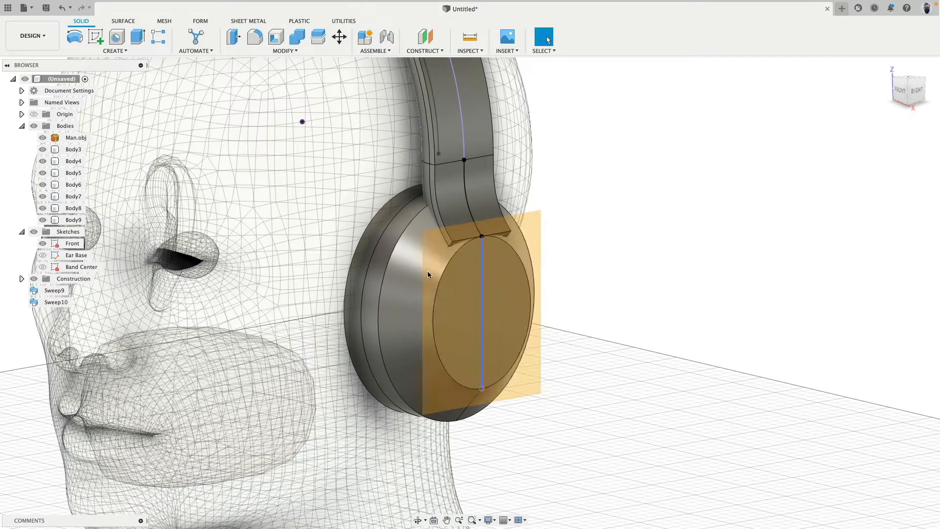
# Hide the tapered outer ear cup body Body7 and start a sketch on the offset plane at the cup's outer face
pyautogui.click(404, 275)
pyautogui.click(76, 197)
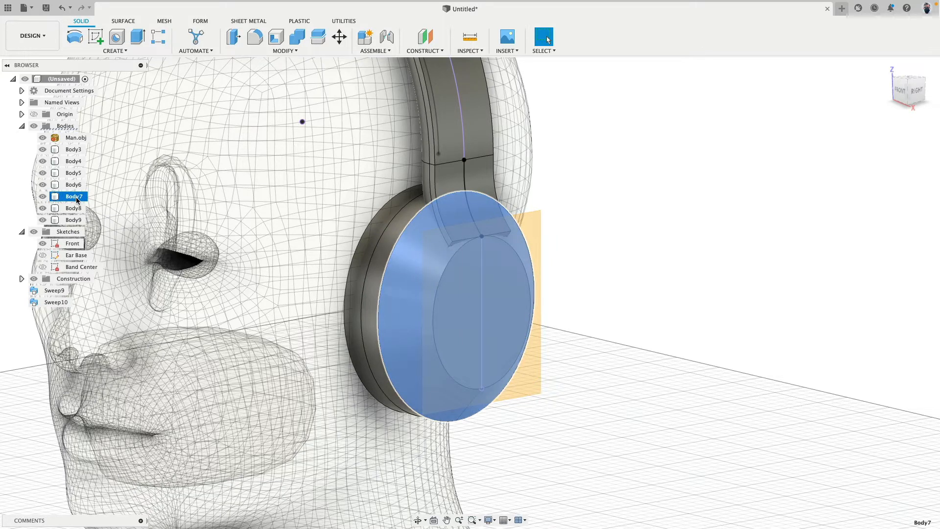
pyautogui.rightClick(76, 198)
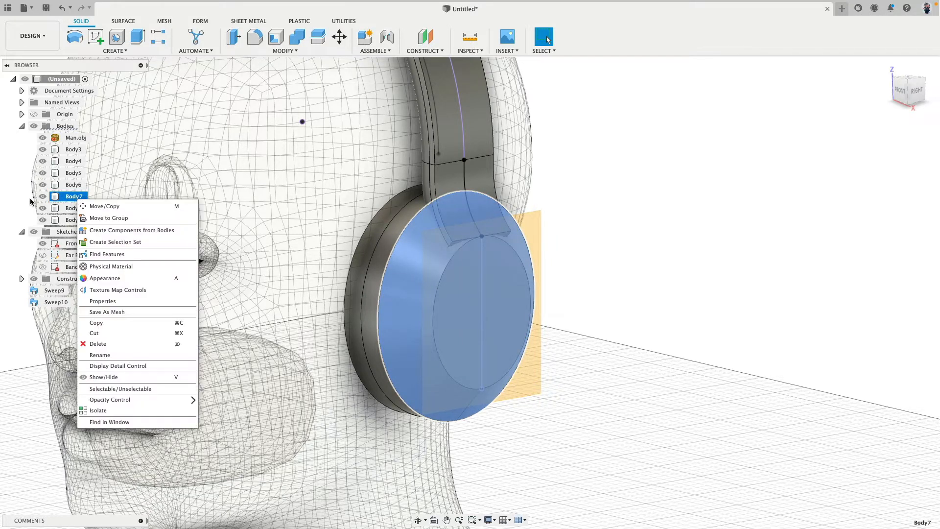
pyautogui.click(31, 198)
pyautogui.click(43, 196)
pyautogui.click(635, 223)
pyautogui.keyDown('shift'); pyautogui.moveTo(635, 223); pyautogui.dragTo(680, 223, button='middle'); pyautogui.keyUp('shift')
pyautogui.click(95, 36)
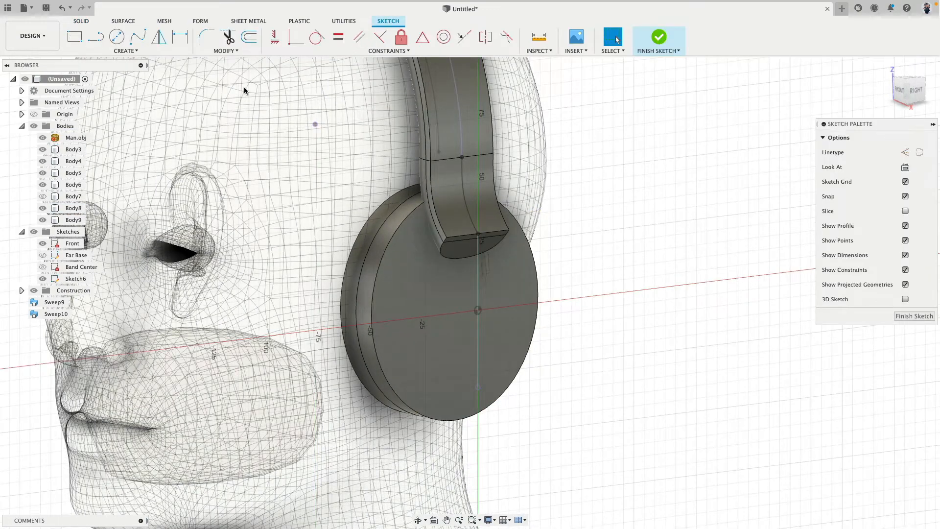
# Project the circular outer edge of the remaining flat ear cup body into the sketch
pyautogui.click(126, 51)
pyautogui.moveTo(114, 206)
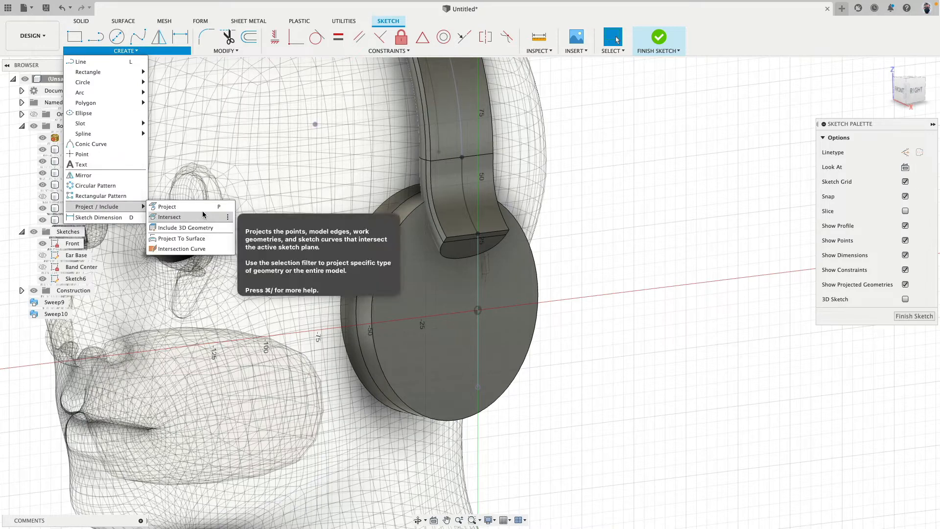
pyautogui.click(178, 206)
pyautogui.click(395, 238)
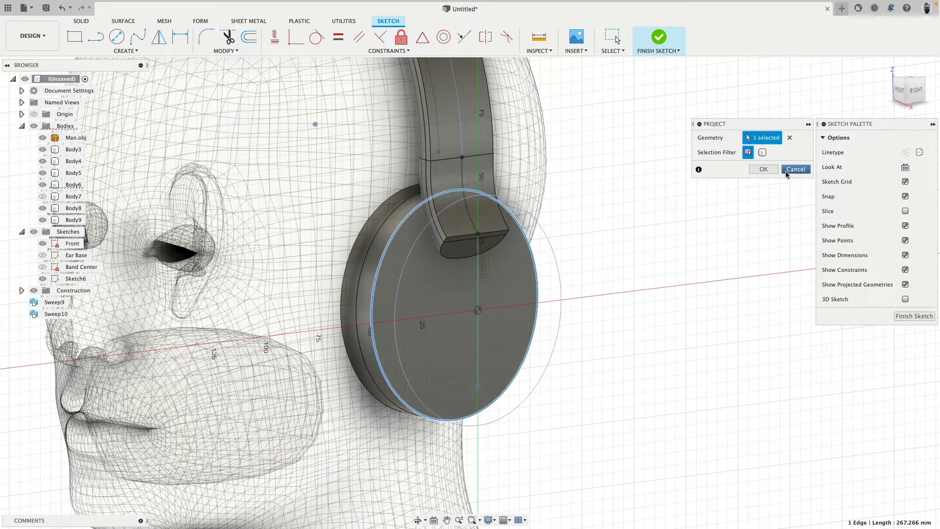
pyautogui.click(763, 169)
pyautogui.keyDown('shift'); pyautogui.moveTo(489, 303); pyautogui.dragTo(482, 315, button='middle'); pyautogui.keyUp('shift')
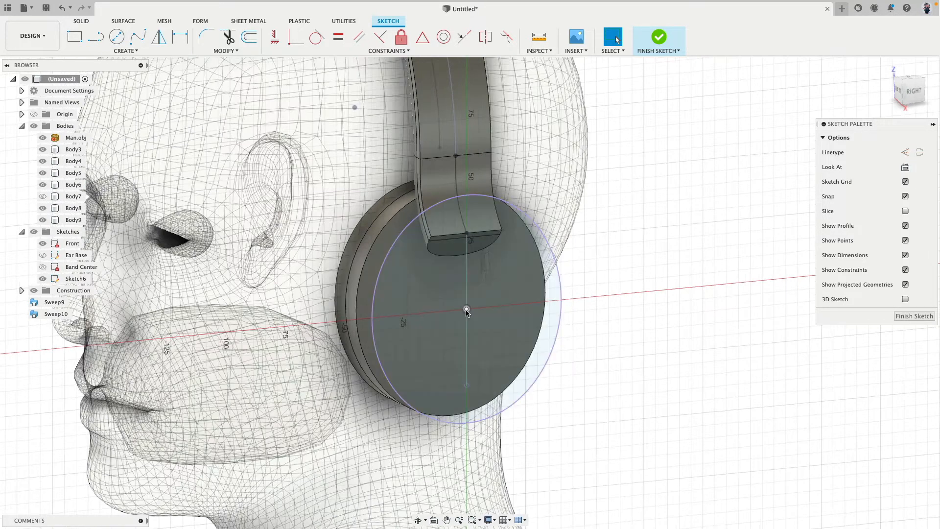
# Sketch a 50 mm diameter circle centred on the sketch origin in the middle of the ear cup
pyautogui.click(118, 36)
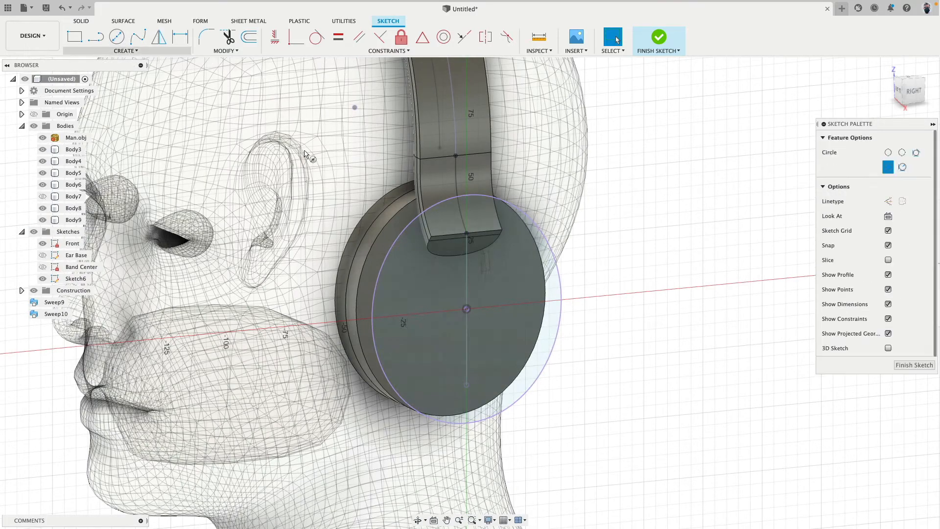
pyautogui.click(466, 308)
pyautogui.keyDown('shift'); pyautogui.moveTo(432, 314); pyautogui.dragTo(415, 304, button='middle'); pyautogui.keyUp('shift')
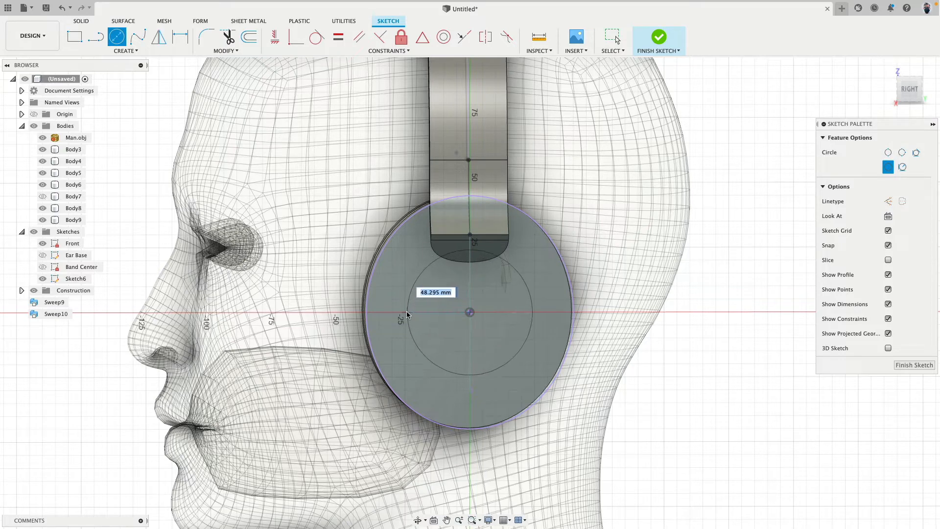
pyautogui.write('0')
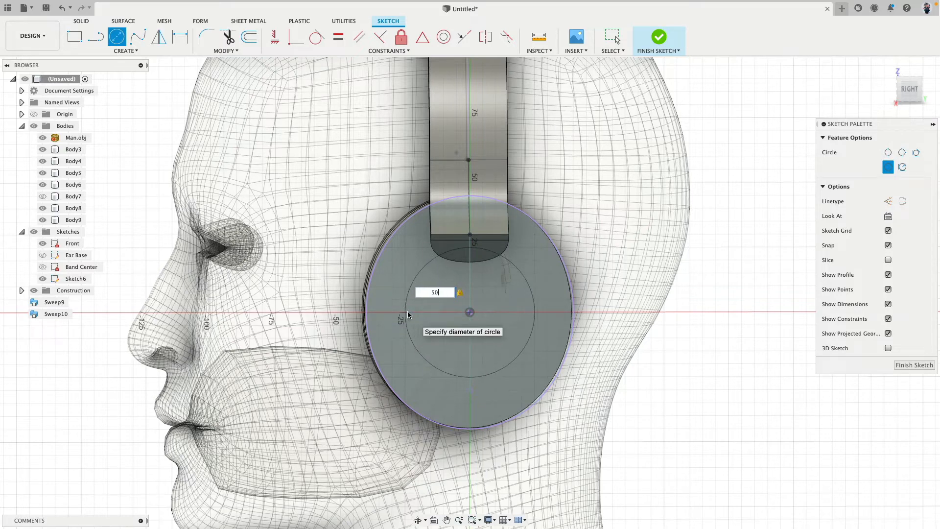
pyautogui.press('Return')
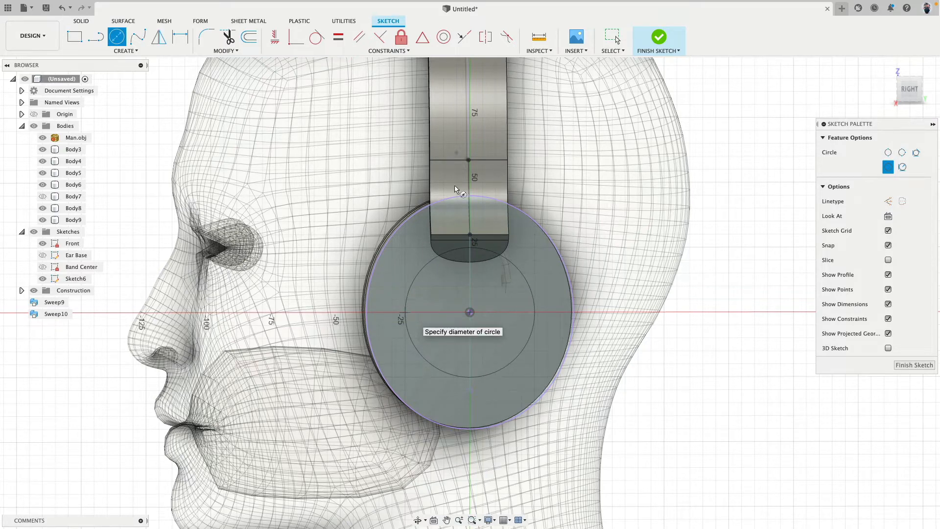
pyautogui.press('Escape')
# Convert the projected cup outline to construction geometry and finish the sketch
pyautogui.keyDown('shift'); pyautogui.moveTo(564, 142); pyautogui.dragTo(507, 245, button='middle'); pyautogui.keyUp('shift')
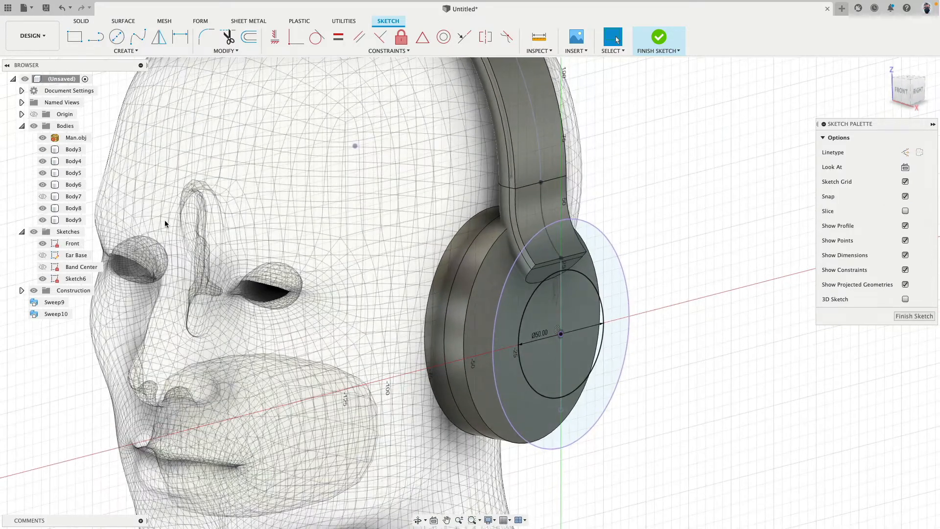
pyautogui.click(616, 249)
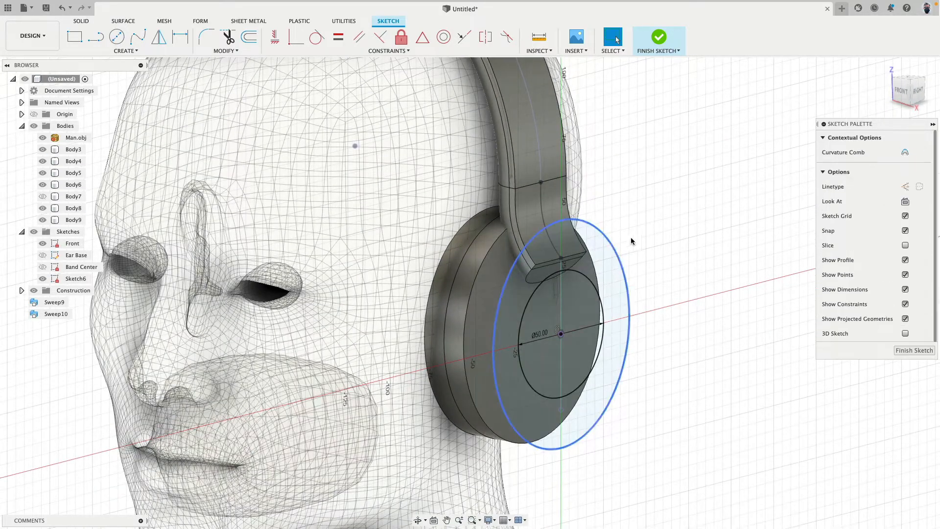
pyautogui.press('x')
pyautogui.press('Escape')
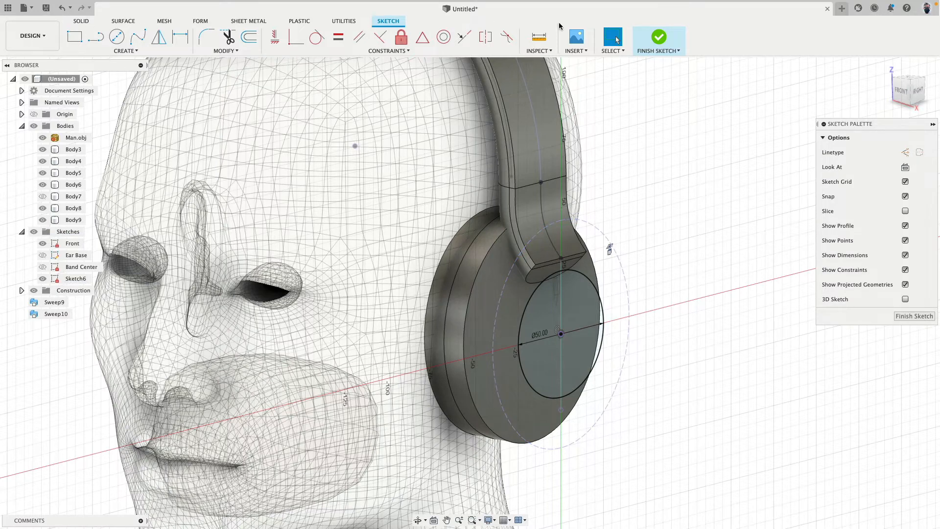
pyautogui.click(659, 38)
pyautogui.click(115, 50)
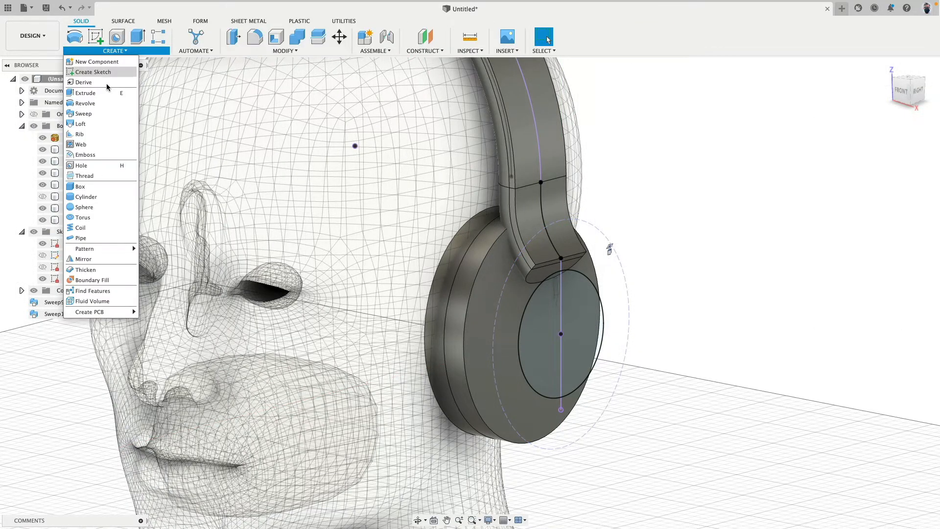
pyautogui.click(93, 123)
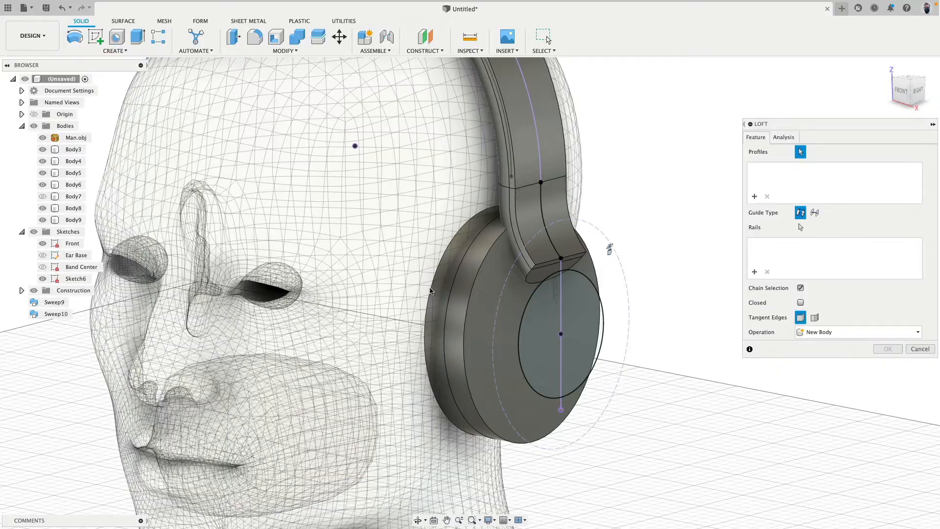
pyautogui.click(491, 292)
pyautogui.click(589, 310)
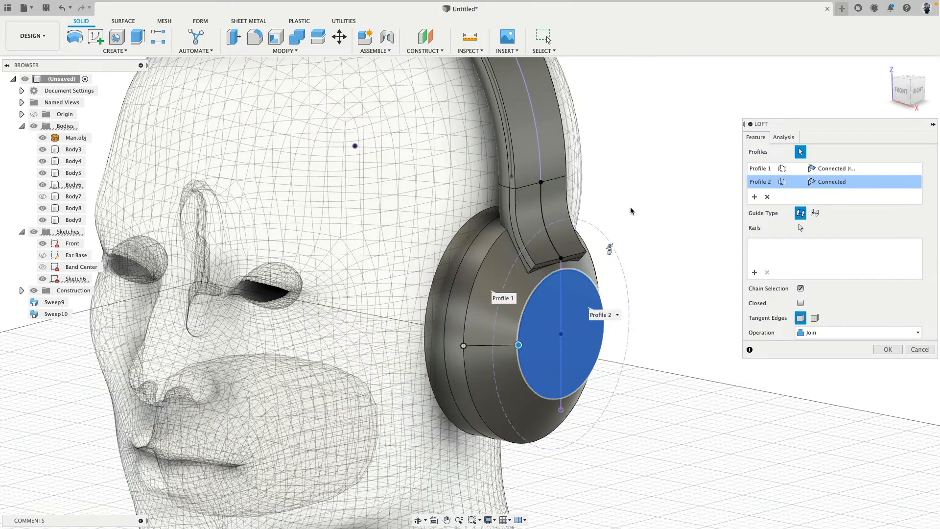
pyautogui.moveTo(652, 202)
pyautogui.keyDown('shift'); pyautogui.mouseDown(button='middle')
pyautogui.moveTo(677, 187)
pyautogui.moveTo(648, 170)
pyautogui.moveTo(533, 178)
pyautogui.moveTo(654, 189)
pyautogui.moveTo(609, 191)
pyautogui.moveTo(619, 140)
pyautogui.moveTo(619, 196)
pyautogui.moveTo(651, 204)
pyautogui.mouseUp(button='middle'); pyautogui.keyUp('shift')
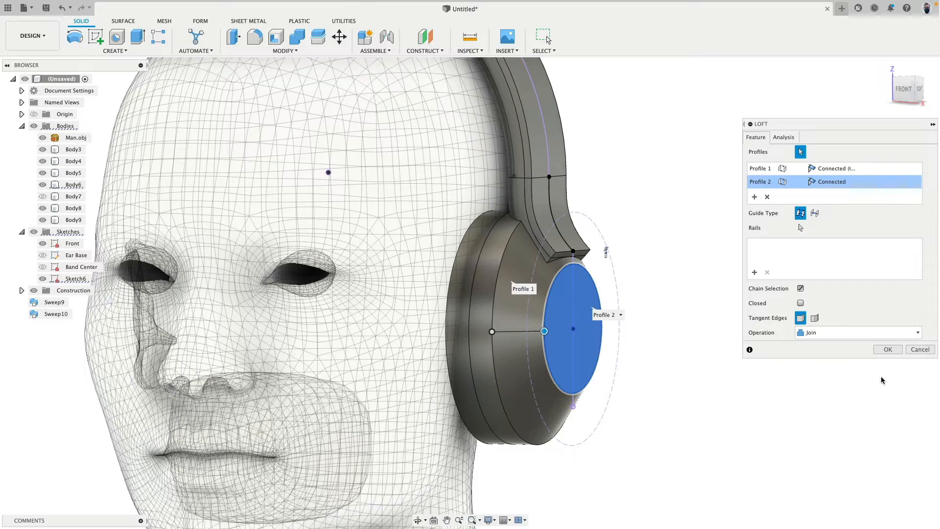
pyautogui.click(920, 349)
# Edit Sketch6 to set the circle's diameter to 60 mm, and finish the sketch
pyautogui.keyDown('shift'); pyautogui.moveTo(910, 347); pyautogui.dragTo(690, 313, button='middle'); pyautogui.keyUp('shift')
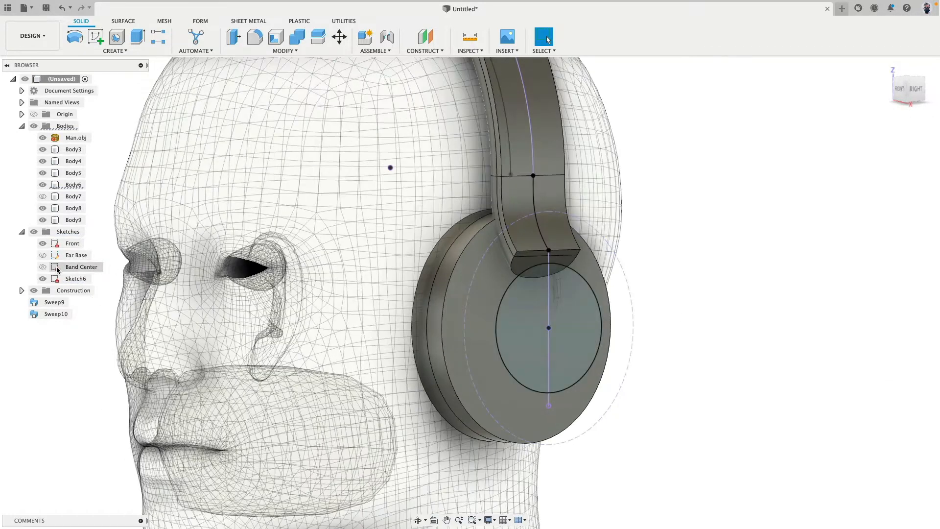
pyautogui.rightClick(77, 282)
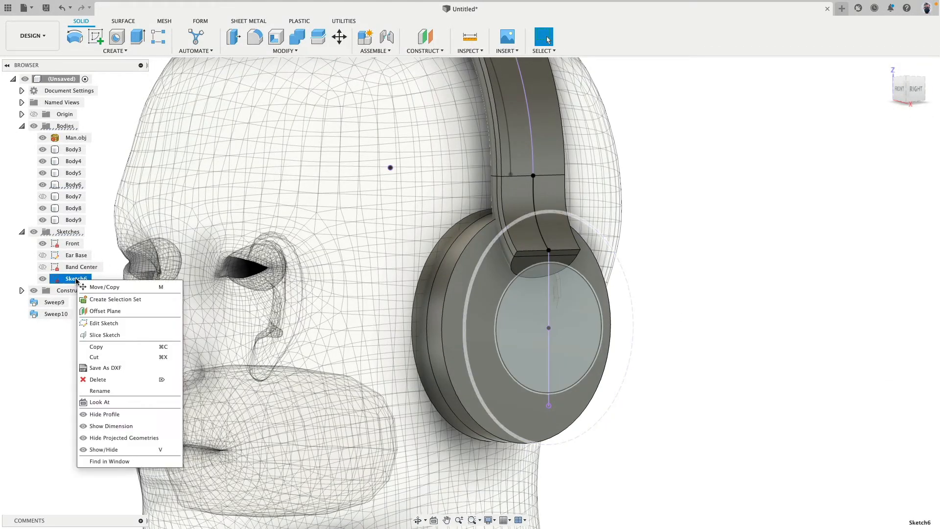
pyautogui.click(112, 324)
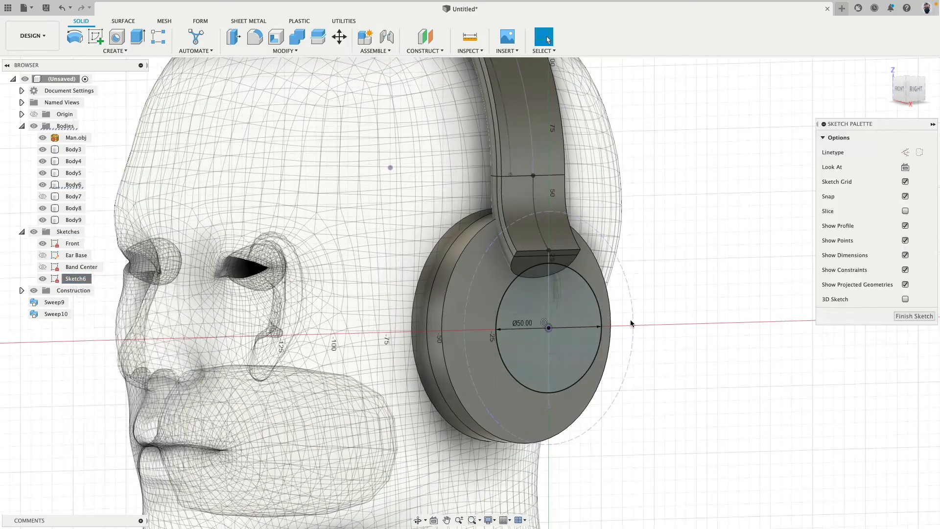
pyautogui.doubleClick(525, 328)
pyautogui.write('60')
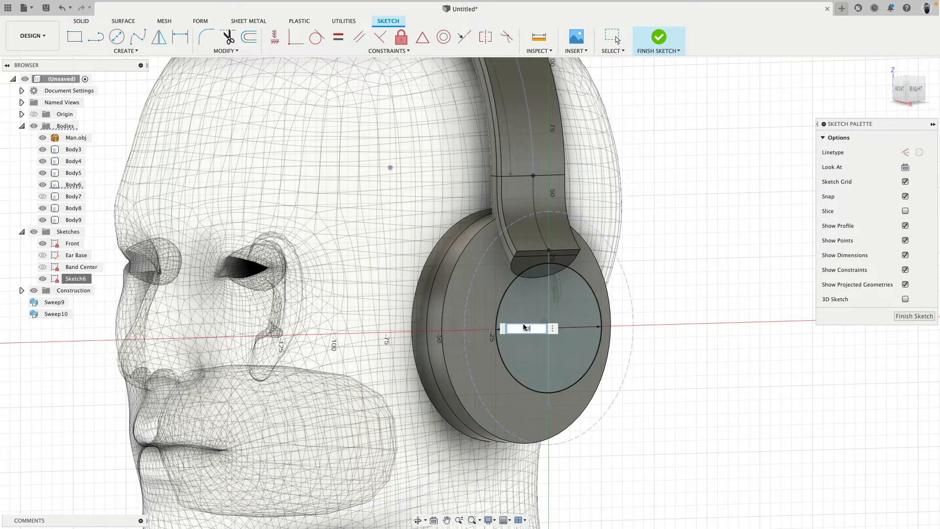
pyautogui.press('Return')
pyautogui.keyDown('shift'); pyautogui.moveTo(390, 167); pyautogui.dragTo(682, 163, button='middle'); pyautogui.keyUp('shift')
pyautogui.keyDown('shift'); pyautogui.moveTo(661, 271); pyautogui.dragTo(685, 270, button='middle'); pyautogui.keyUp('shift')
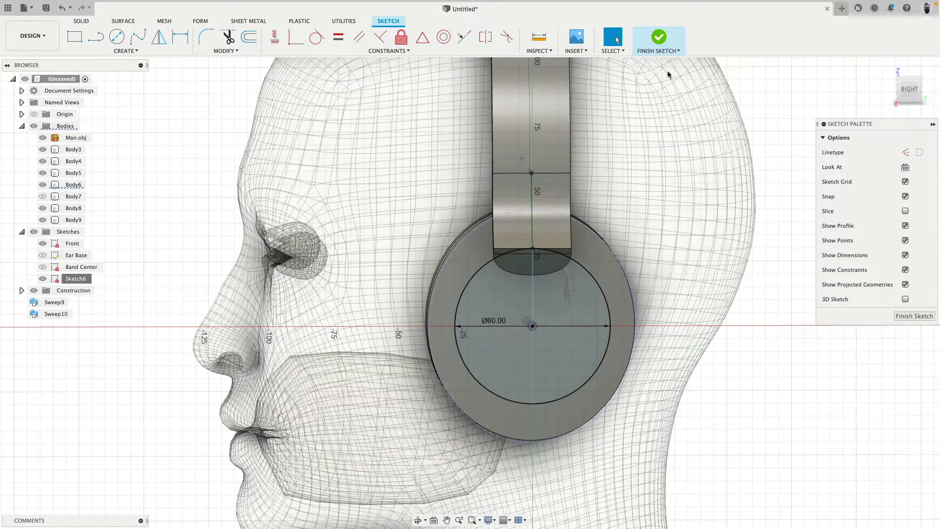
pyautogui.click(659, 39)
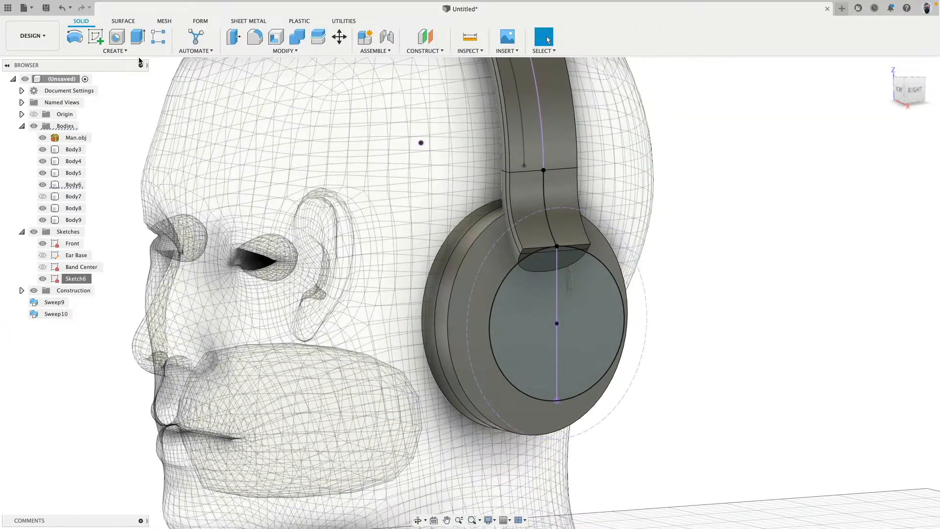
# Loft between the 60 mm circle and the ear cup's flat face as a new body
pyautogui.click(108, 51)
pyautogui.click(93, 121)
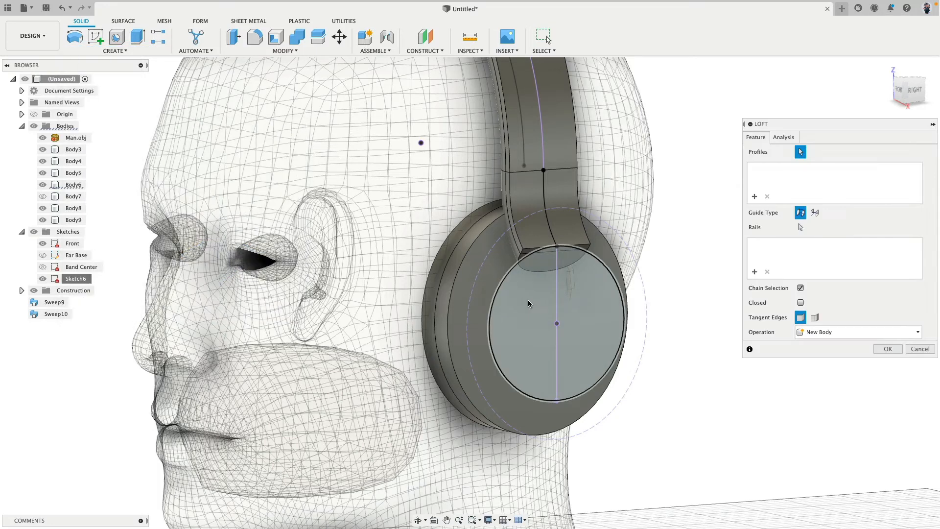
pyautogui.click(527, 299)
pyautogui.click(472, 282)
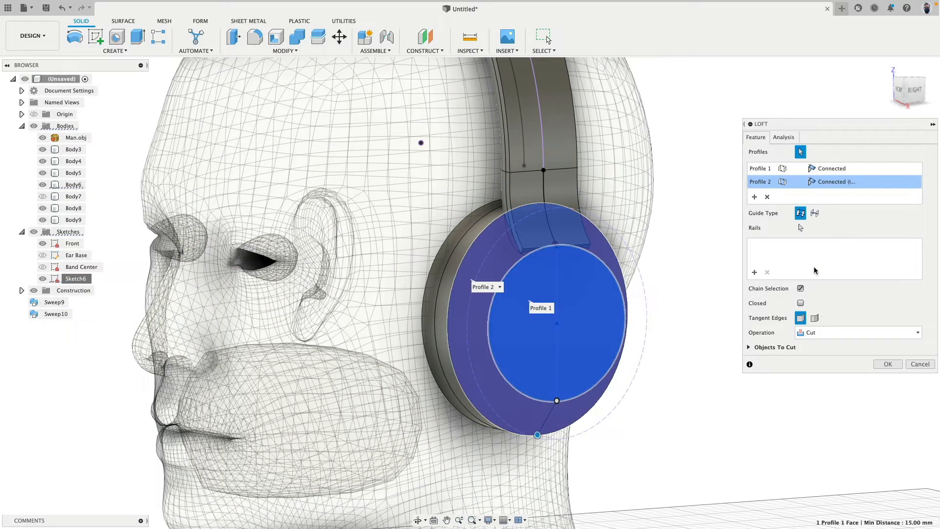
pyautogui.click(856, 332)
pyautogui.click(817, 370)
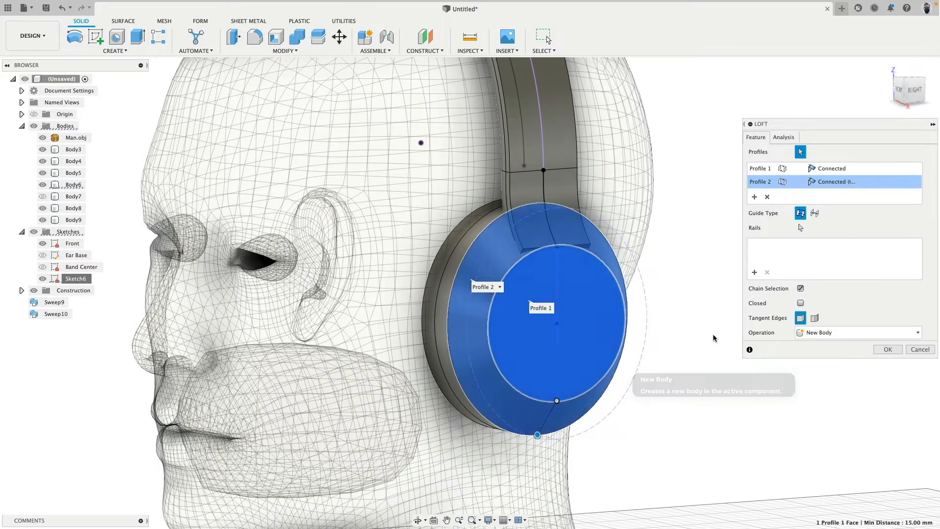
pyautogui.keyDown('shift'); pyautogui.moveTo(653, 275); pyautogui.dragTo(663, 259, button='middle'); pyautogui.keyUp('shift')
pyautogui.click(887, 349)
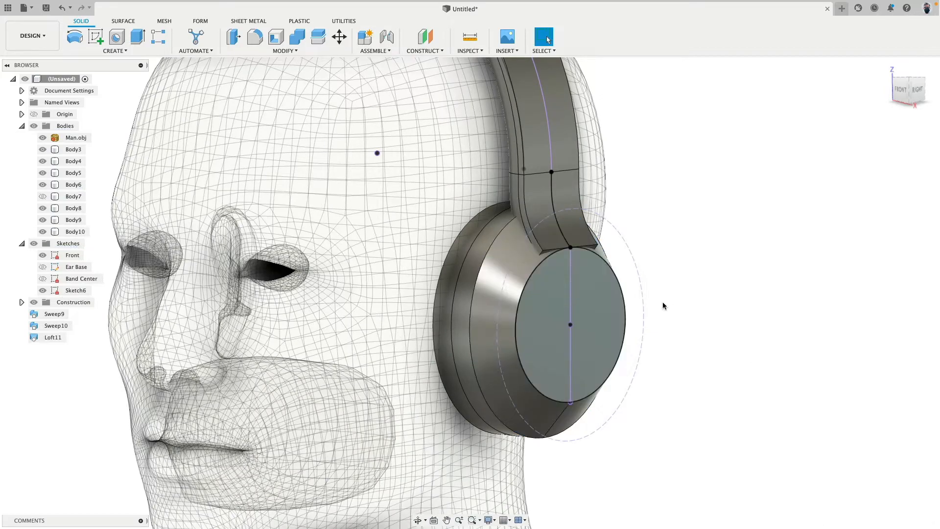
# Hide all sketches and check from the right side how the headband's end meets the new lofted cup
pyautogui.keyDown('shift'); pyautogui.moveTo(662, 301); pyautogui.dragTo(686, 293, button='middle'); pyautogui.keyUp('shift')
pyautogui.click(36, 243)
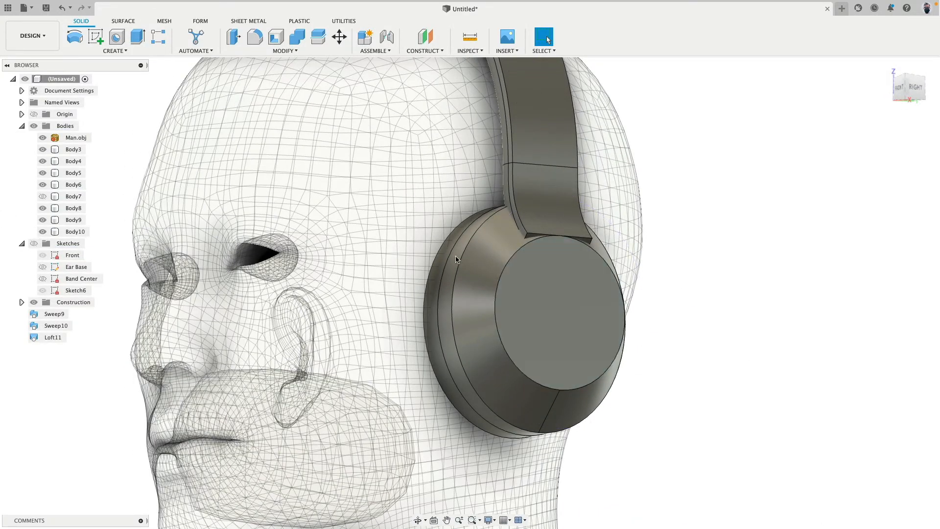
pyautogui.keyDown('shift'); pyautogui.moveTo(657, 263); pyautogui.dragTo(581, 266, button='middle'); pyautogui.keyUp('shift')
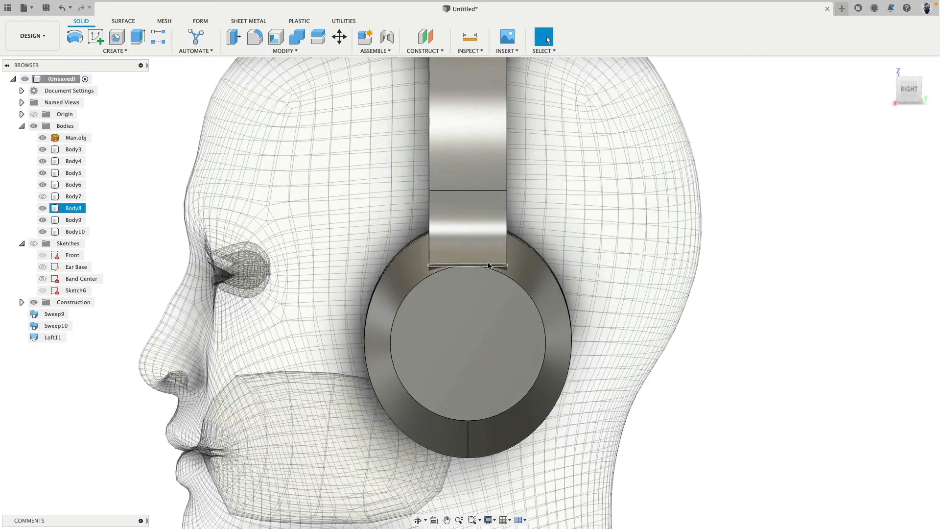
pyautogui.click(533, 267)
pyautogui.press('Escape')
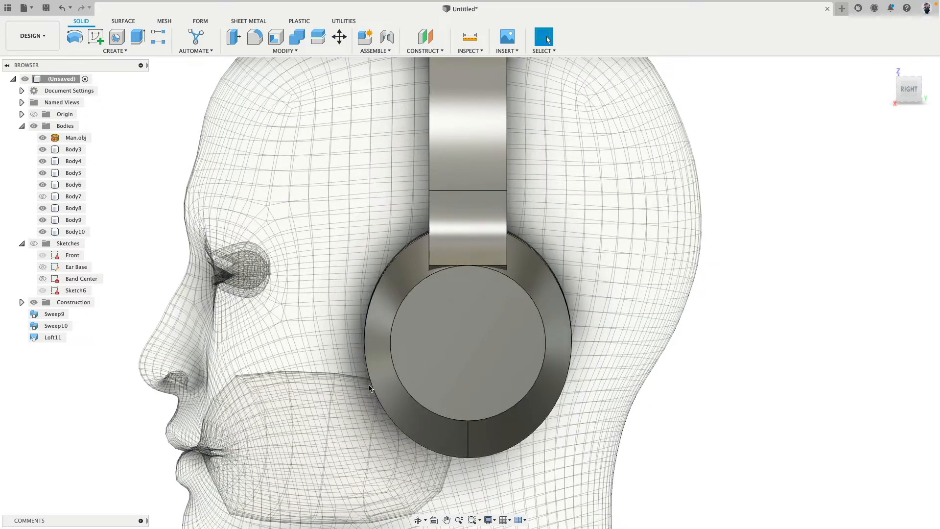
pyautogui.click(548, 345)
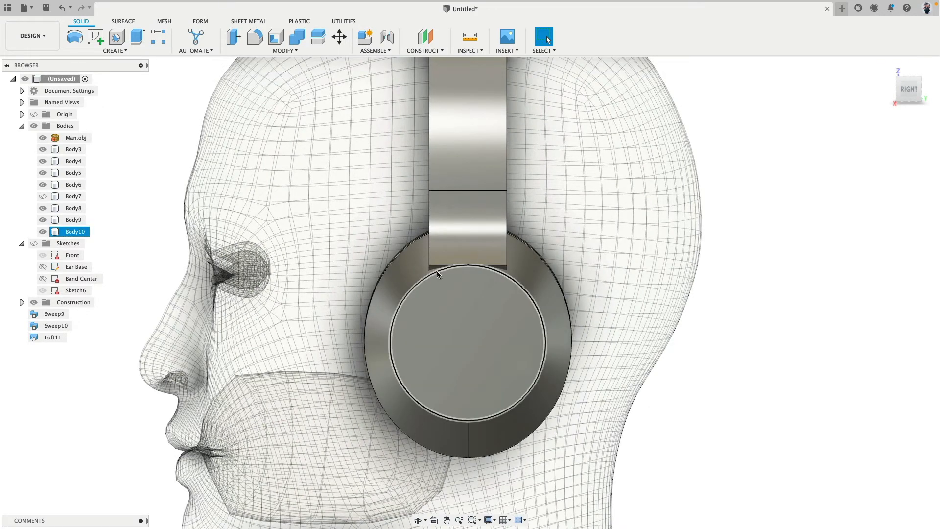
# Compare the old tapered cup Body7 with the new loft and delete Body7
pyautogui.click(43, 231)
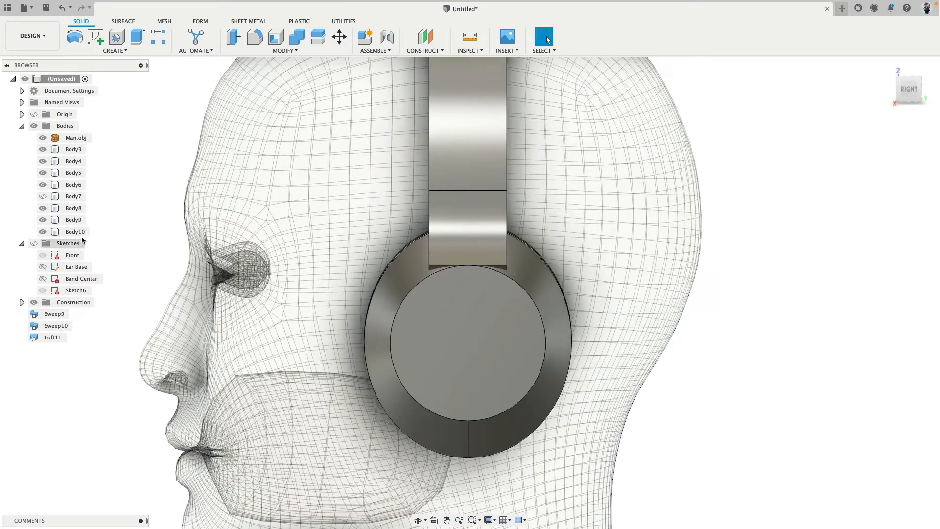
pyautogui.click(42, 231)
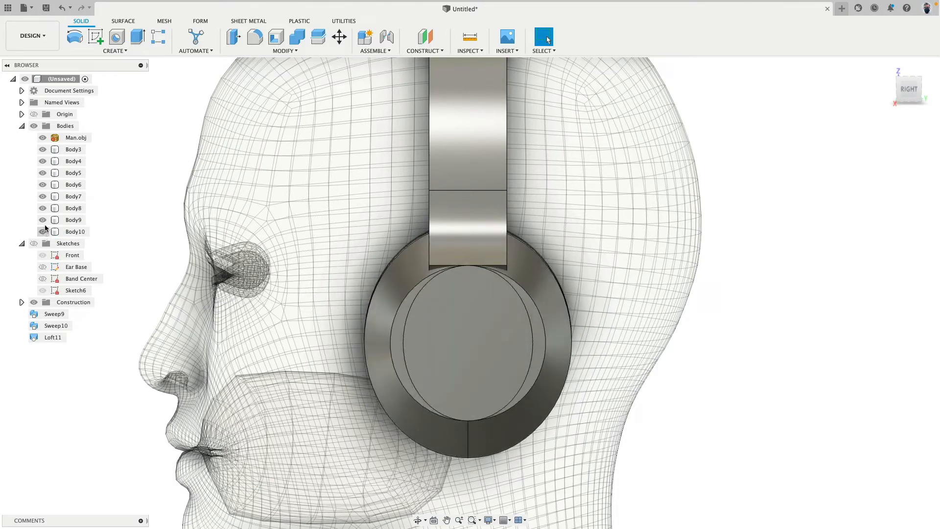
pyautogui.click(73, 196)
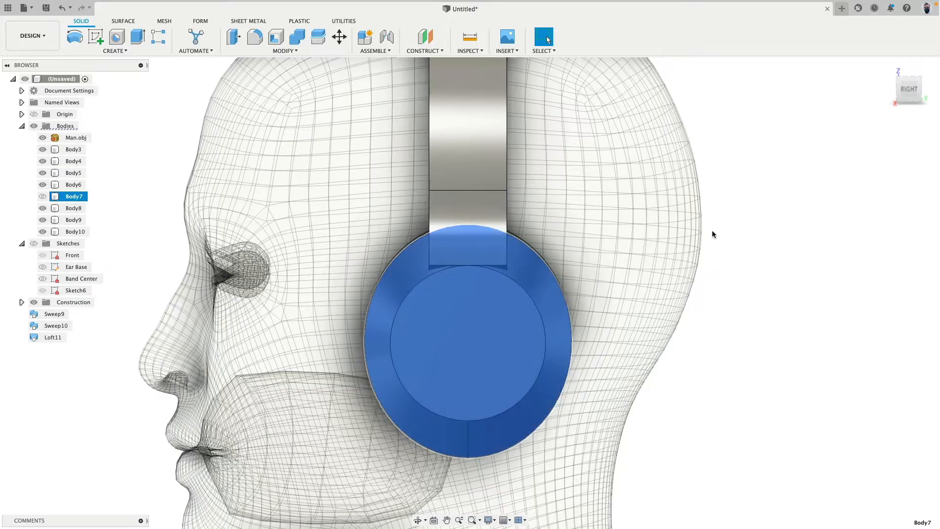
pyautogui.press('Delete')
# Hide the reference head mesh Man.obj, leaving only the headphone bodies displayed
pyautogui.keyDown('shift'); pyautogui.moveTo(614, 236); pyautogui.dragTo(588, 224, button='middle'); pyautogui.keyUp('shift')
pyautogui.moveTo(687, 278)
pyautogui.keyDown('shift'); pyautogui.mouseDown(button='middle')
pyautogui.moveTo(675, 222)
pyautogui.moveTo(681, 255)
pyautogui.moveTo(669, 300)
pyautogui.moveTo(683, 272)
pyautogui.mouseUp(button='middle'); pyautogui.keyUp('shift')
pyautogui.scroll(-5, 669, 301)
pyautogui.moveTo(683, 272); pyautogui.dragTo(642, 292, button='middle')
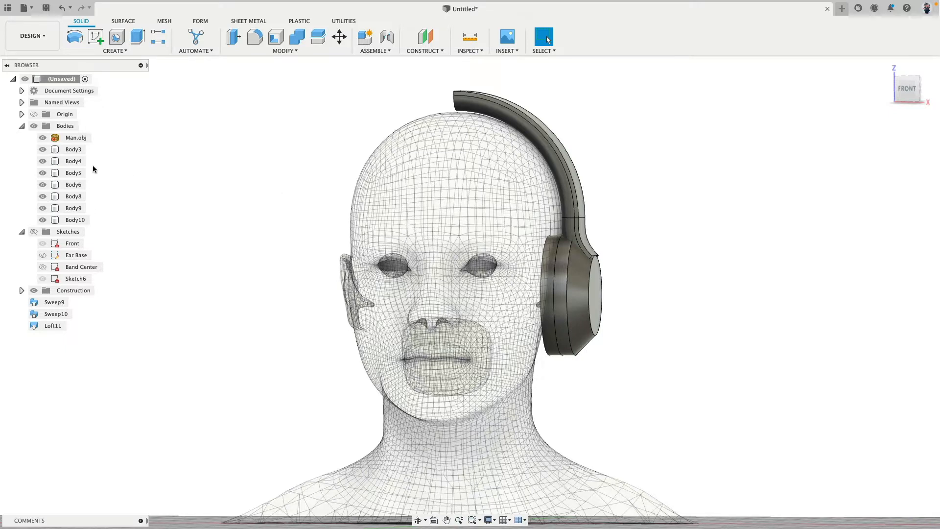
pyautogui.click(43, 138)
pyautogui.keyDown('shift'); pyautogui.moveTo(212, 275); pyautogui.dragTo(230, 271, button='middle'); pyautogui.keyUp('shift')
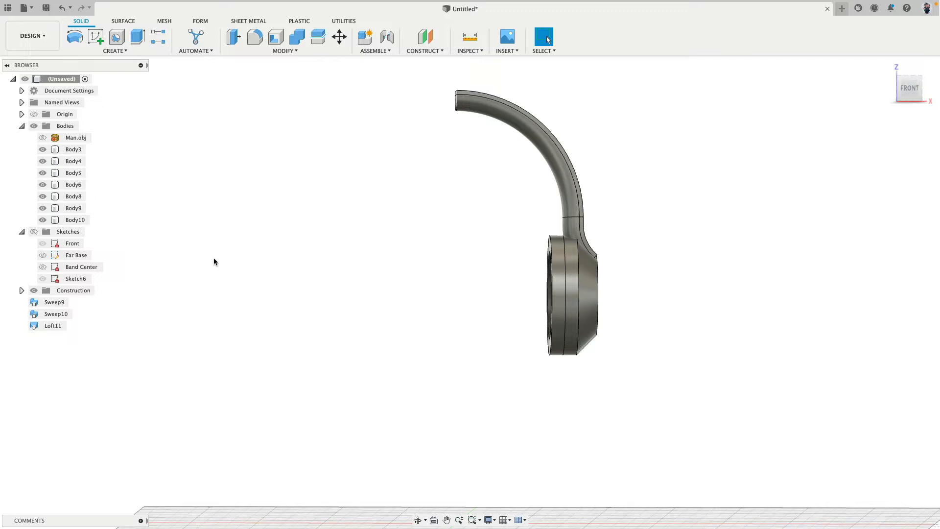
# Create a new group under Bodies and move all headphone bodies, Body3 through Body10, into it
pyautogui.rightClick(64, 126)
pyautogui.click(92, 145)
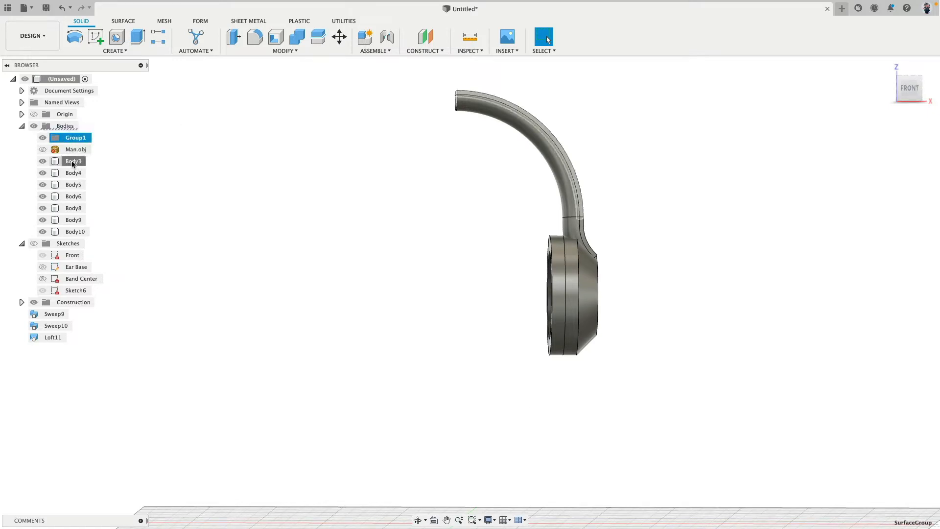
pyautogui.click(74, 161)
pyautogui.keyDown('shift'); pyautogui.click(73, 231); pyautogui.keyUp('shift')
pyautogui.moveTo(80, 176); pyautogui.dragTo(83, 138)
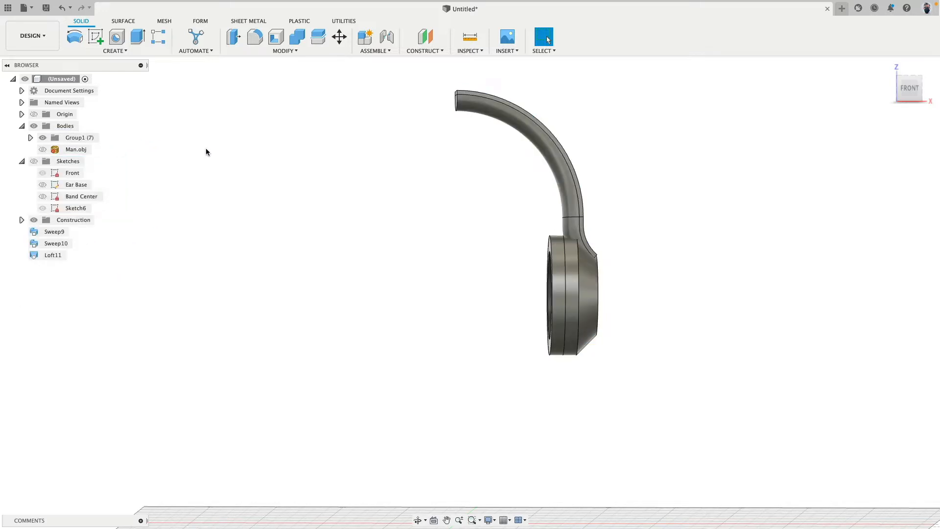
# Rename the new body group to Study
pyautogui.doubleClick(78, 137)
pyautogui.write('Srudy')
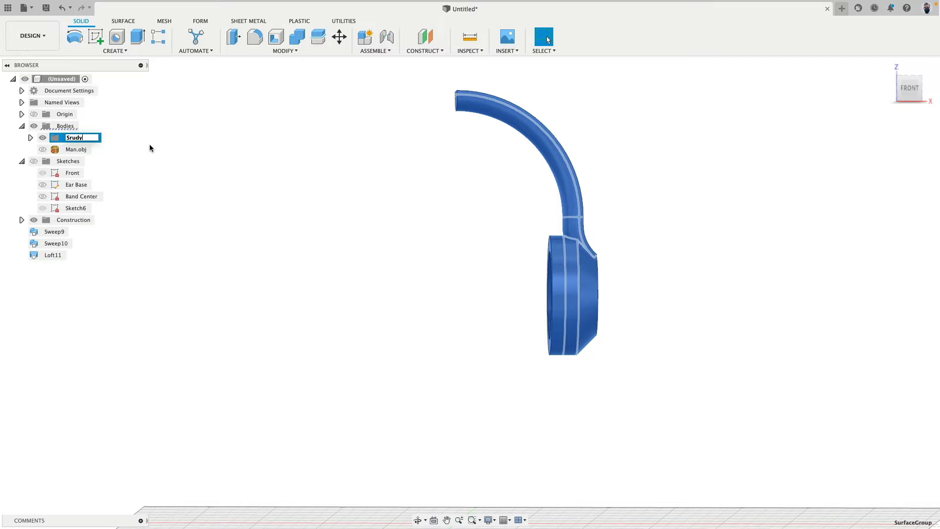
pyautogui.press('Return')
pyautogui.rightClick(79, 137)
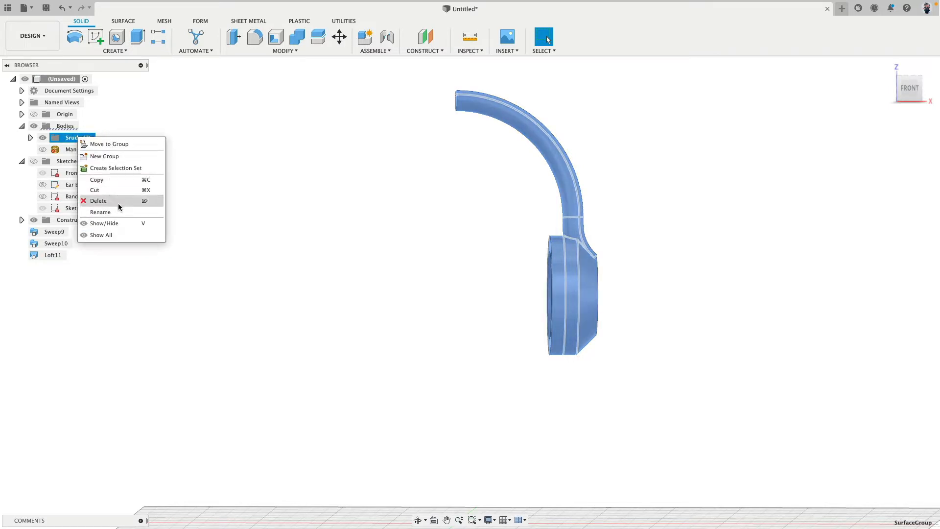
pyautogui.click(101, 211)
pyautogui.press('Left')
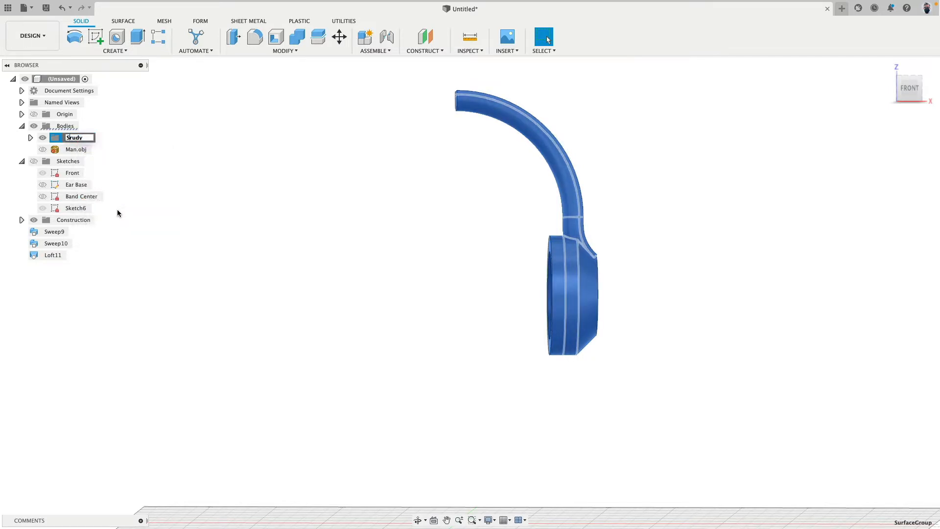
pyautogui.press('Delete')
pyautogui.write('t')
pyautogui.press('Return')
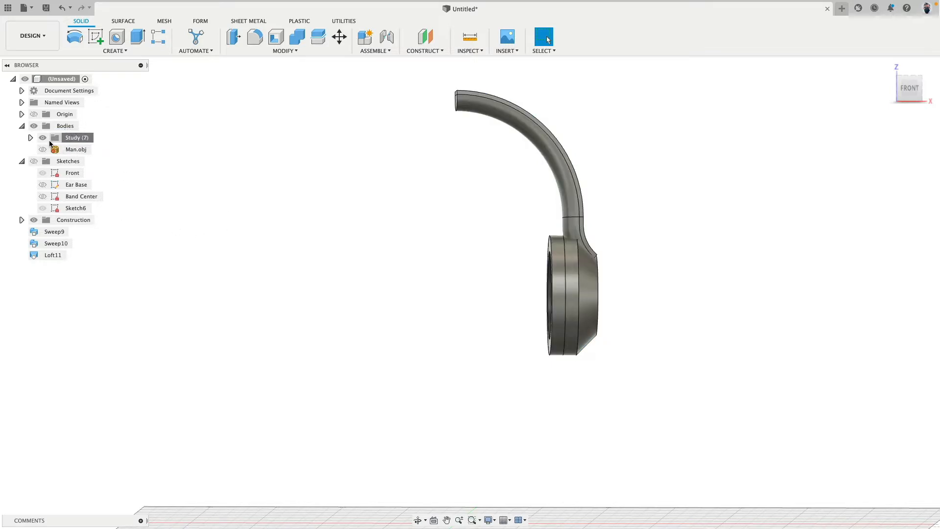
# Hide the Study group and show the Man.obj head mesh and the Sketches folder
pyautogui.click(43, 138)
pyautogui.click(43, 149)
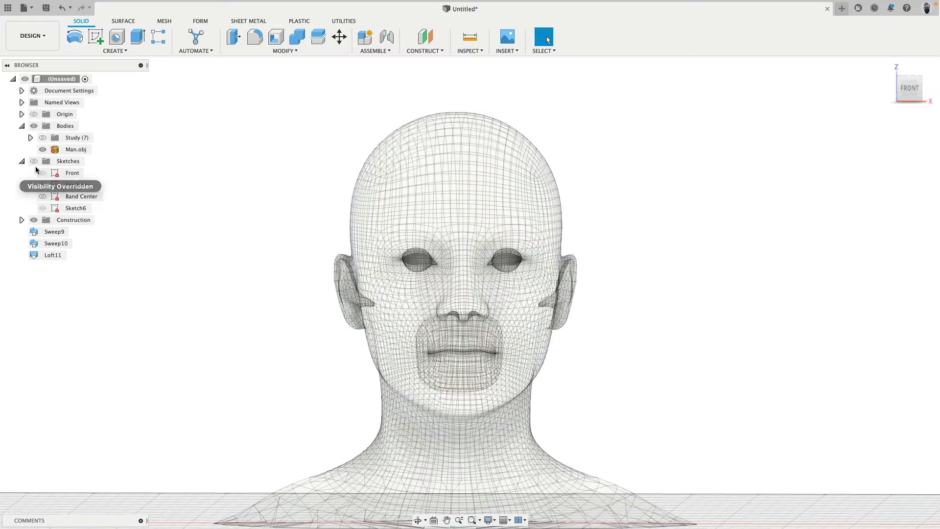
pyautogui.click(34, 161)
pyautogui.keyDown('shift'); pyautogui.moveTo(228, 236); pyautogui.dragTo(217, 238, button='middle'); pyautogui.keyUp('shift')
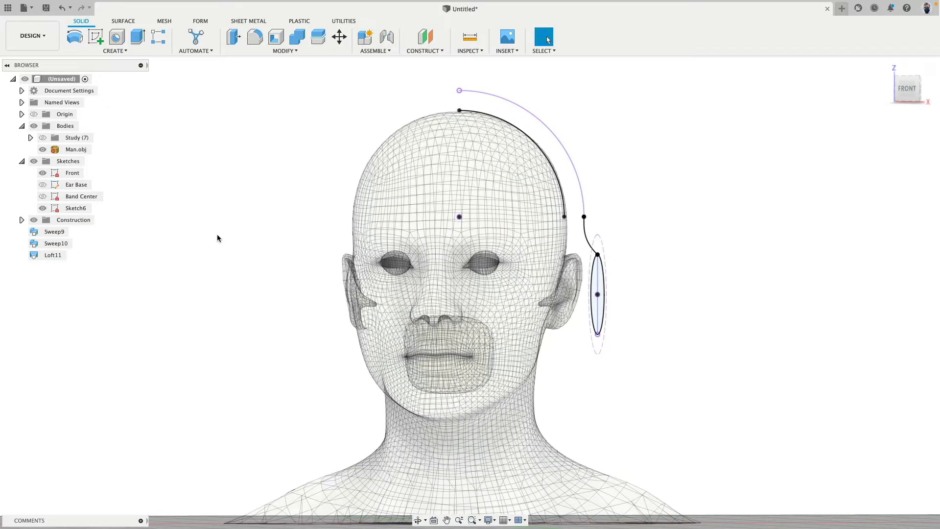
# Remove the Sweep9, Sweep10 and Loft11 features from the browser while keeping their bodies
pyautogui.click(55, 232)
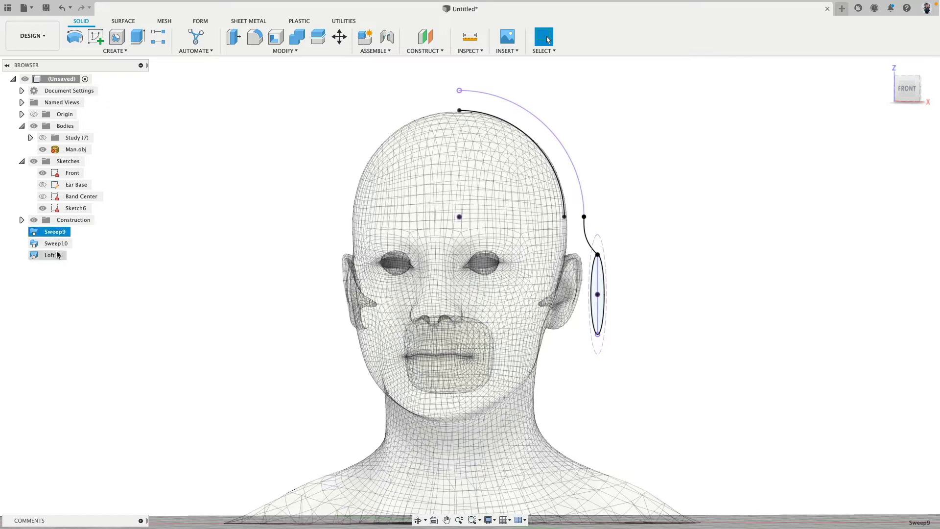
pyautogui.keyDown('shift'); pyautogui.click(56, 254); pyautogui.keyUp('shift')
pyautogui.rightClick(58, 256)
pyautogui.click(65, 284)
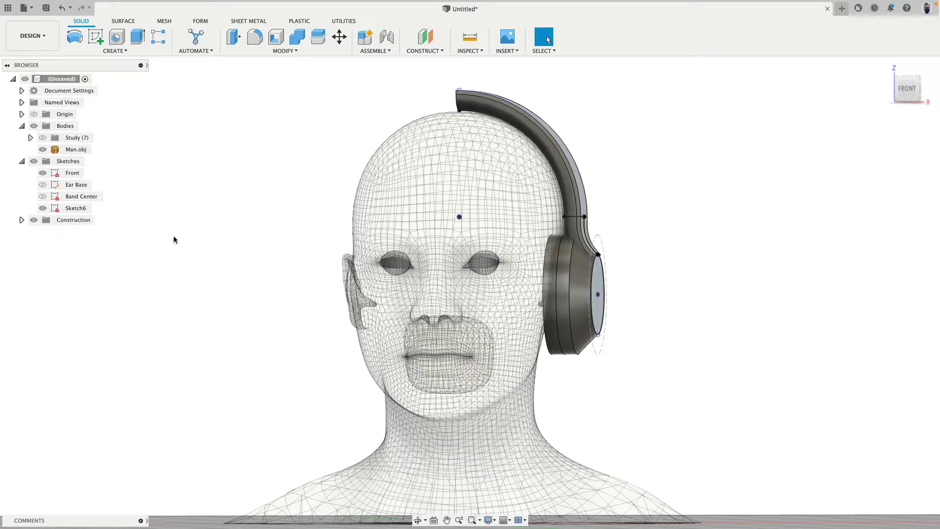
# Hide the Study group and Sketch6, and show the Band Center sketch, leaving the Ear Base sketch hidden
pyautogui.click(42, 140)
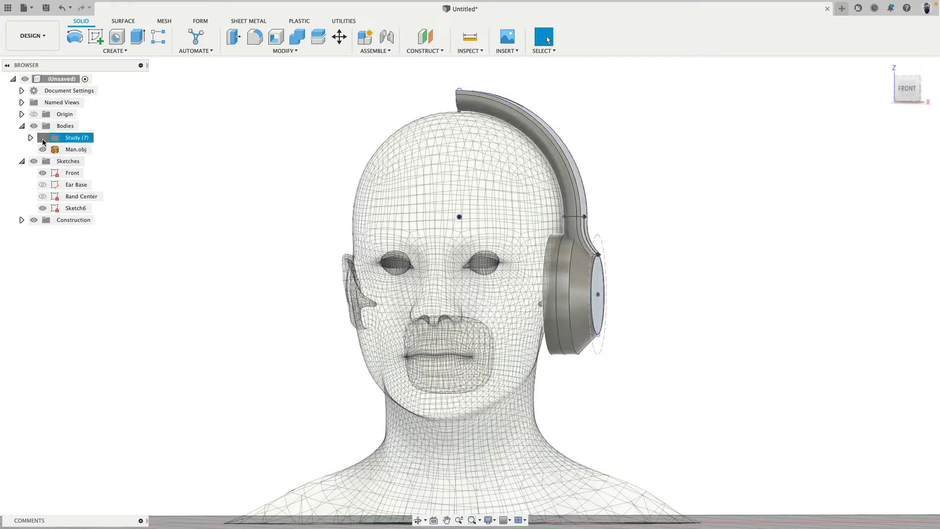
pyautogui.click(42, 139)
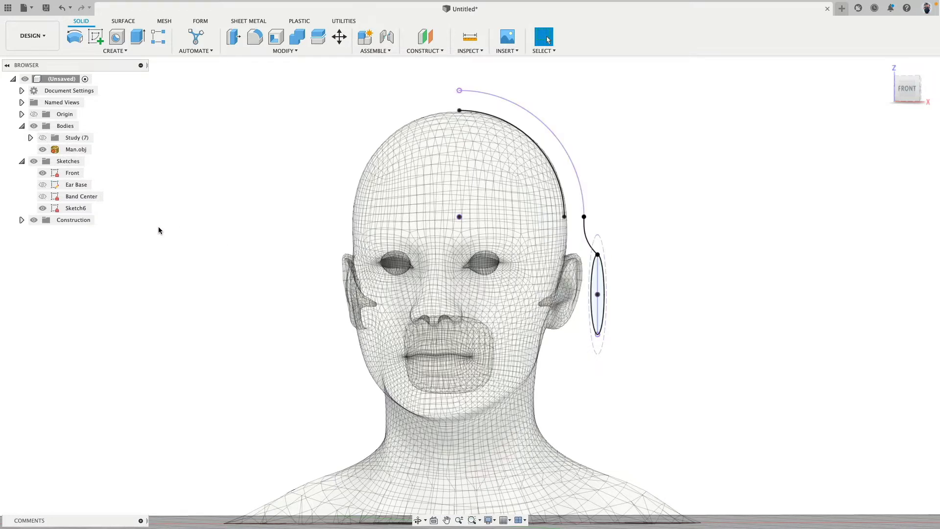
pyautogui.click(42, 186)
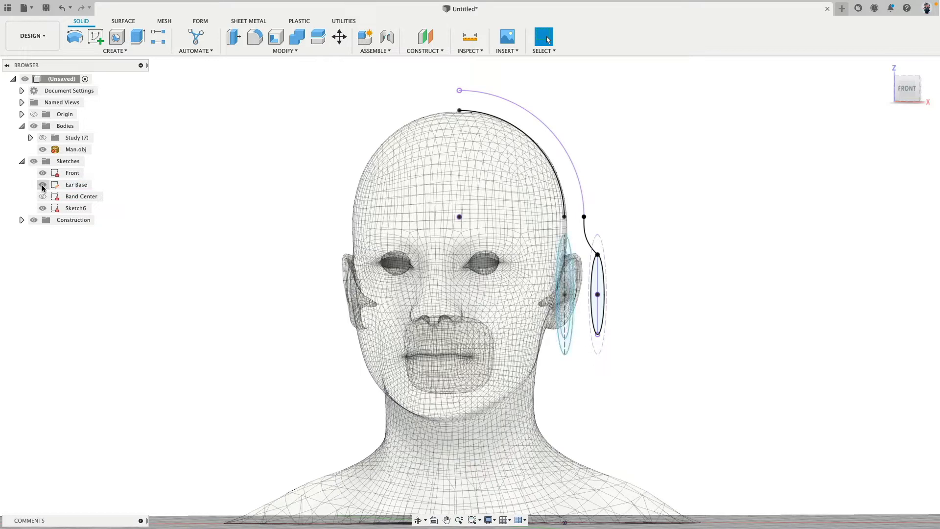
pyautogui.click(42, 186)
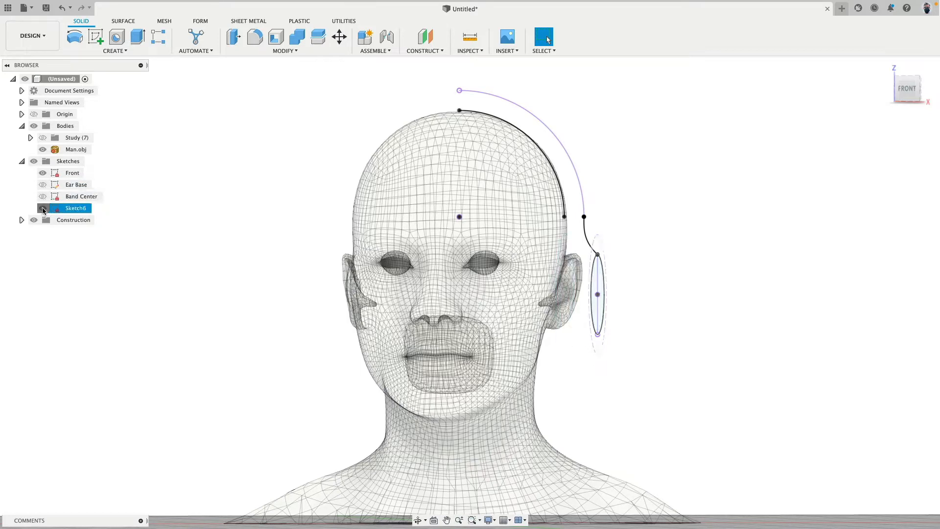
pyautogui.click(43, 209)
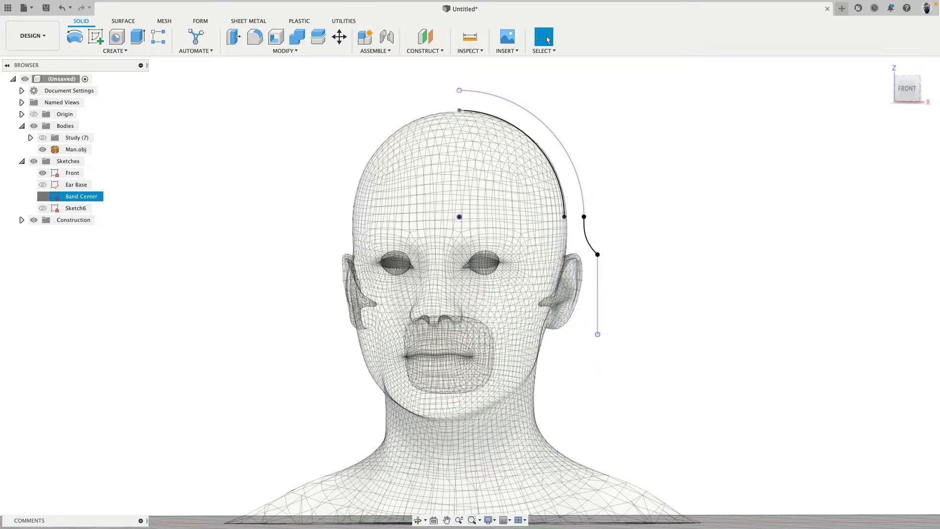
pyautogui.click(43, 196)
pyautogui.moveTo(230, 192)
pyautogui.keyDown('shift'); pyautogui.mouseDown(button='middle')
pyautogui.moveTo(245, 192)
pyautogui.moveTo(213, 201)
pyautogui.mouseUp(button='middle'); pyautogui.keyUp('shift')
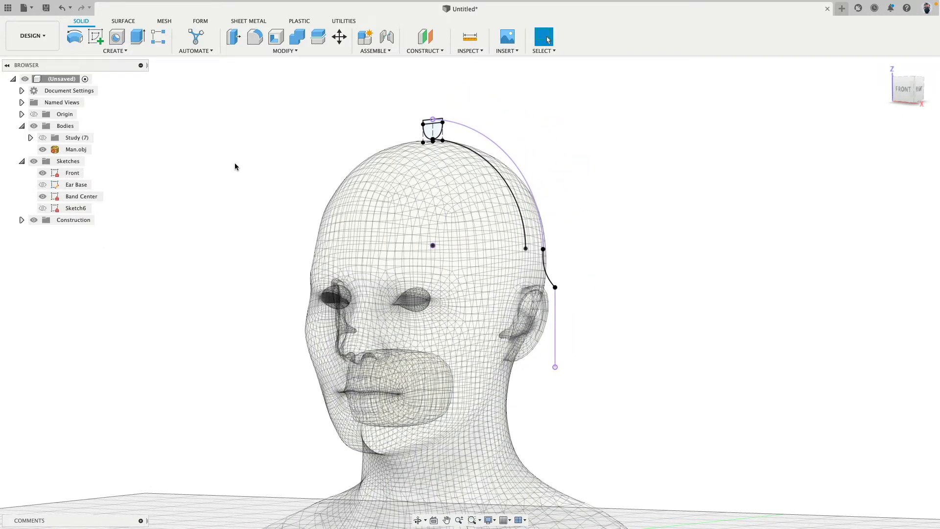
pyautogui.keyDown('shift'); pyautogui.moveTo(269, 162); pyautogui.dragTo(277, 164, button='middle'); pyautogui.keyUp('shift')
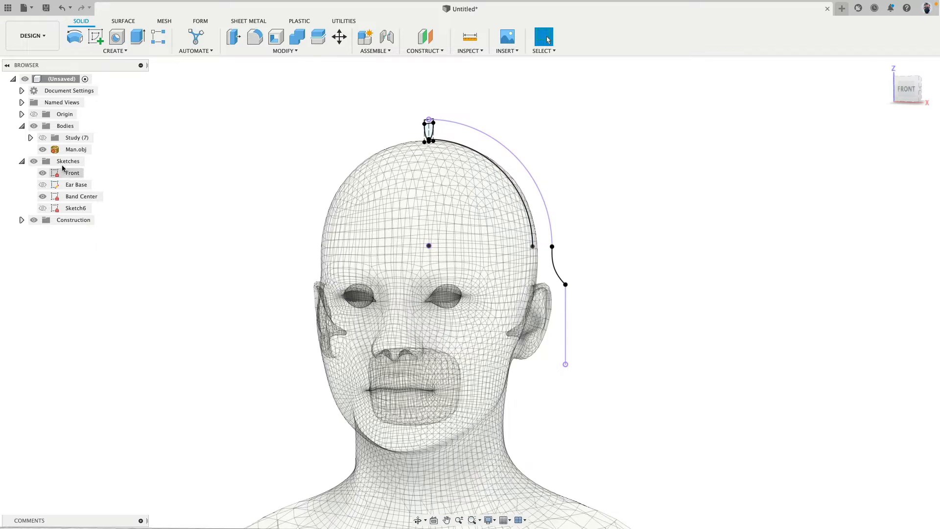
# Show the Study group around the head mesh again
pyautogui.click(42, 137)
pyautogui.keyDown('shift'); pyautogui.moveTo(273, 241); pyautogui.dragTo(276, 233, button='middle'); pyautogui.keyUp('shift')
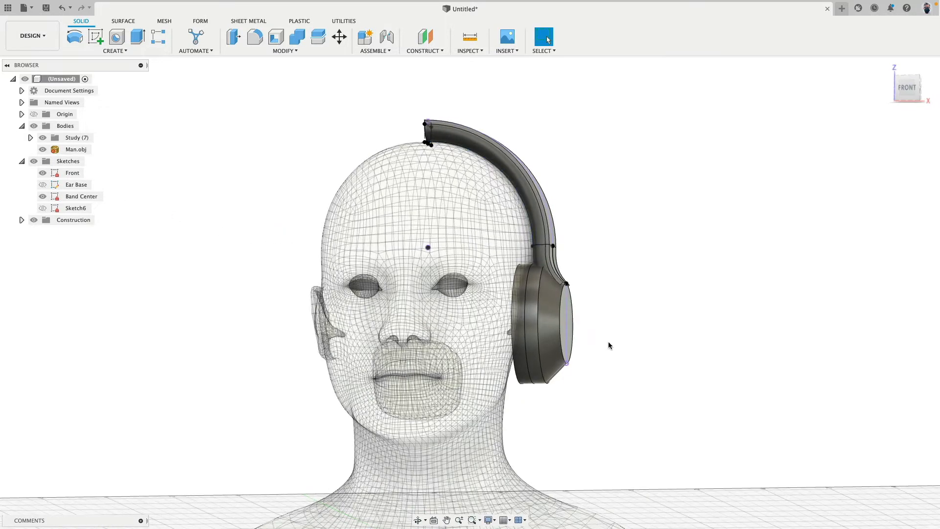
pyautogui.scroll(3, 610, 344)
# Copy ear cup bodies Body5, Body6 and Body10, tilting the copies and offsetting them -13.874 mm in X and 4.599 mm in Z
pyautogui.click(500, 371)
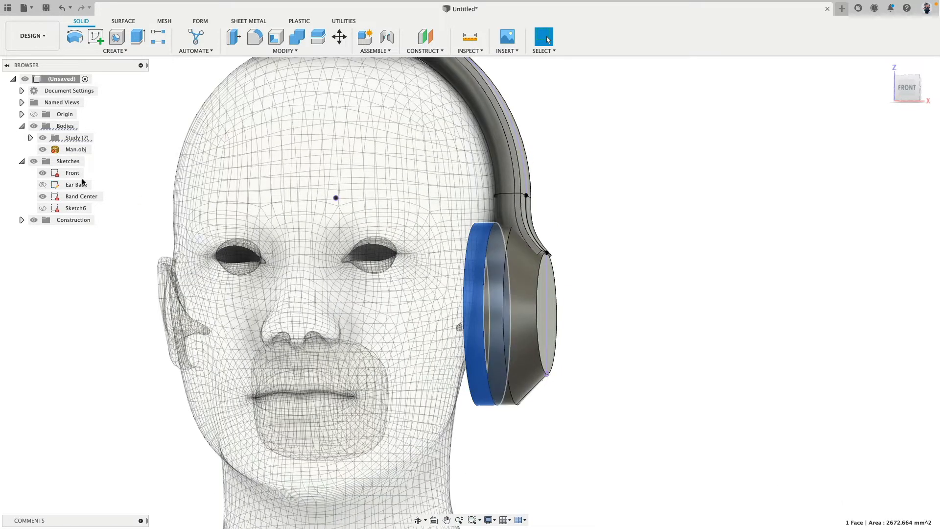
pyautogui.click(30, 137)
pyautogui.click(87, 174)
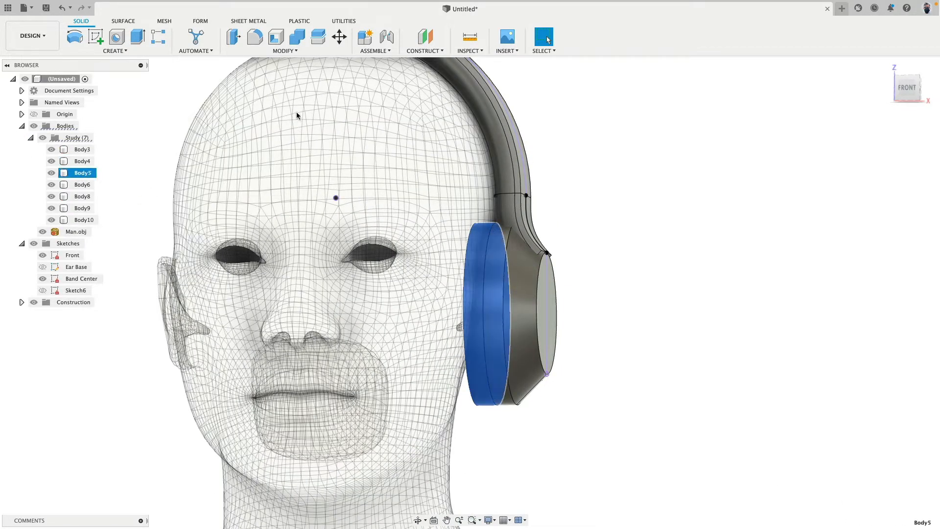
pyautogui.keyDown('super'); pyautogui.click(84, 219); pyautogui.keyUp('super')
pyautogui.click(907, 88)
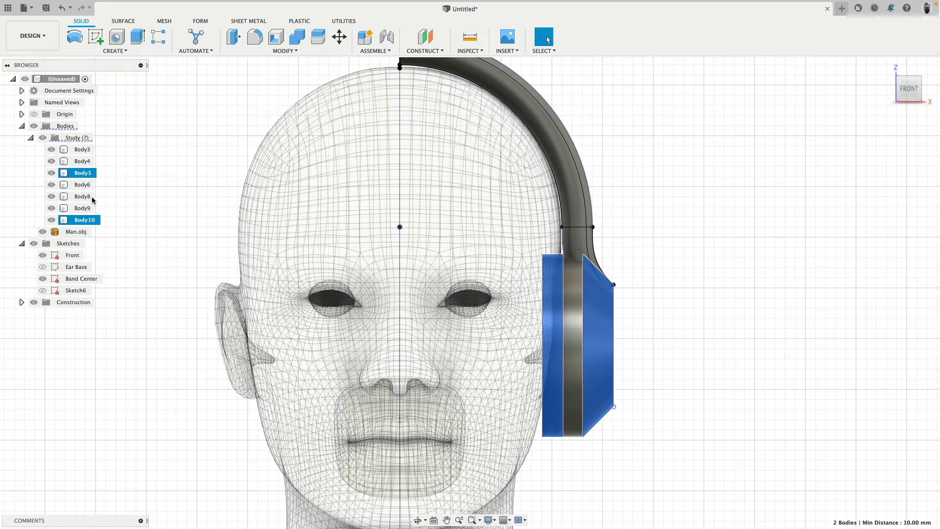
pyautogui.keyDown('super'); pyautogui.click(82, 184); pyautogui.keyUp('super')
pyautogui.click(341, 38)
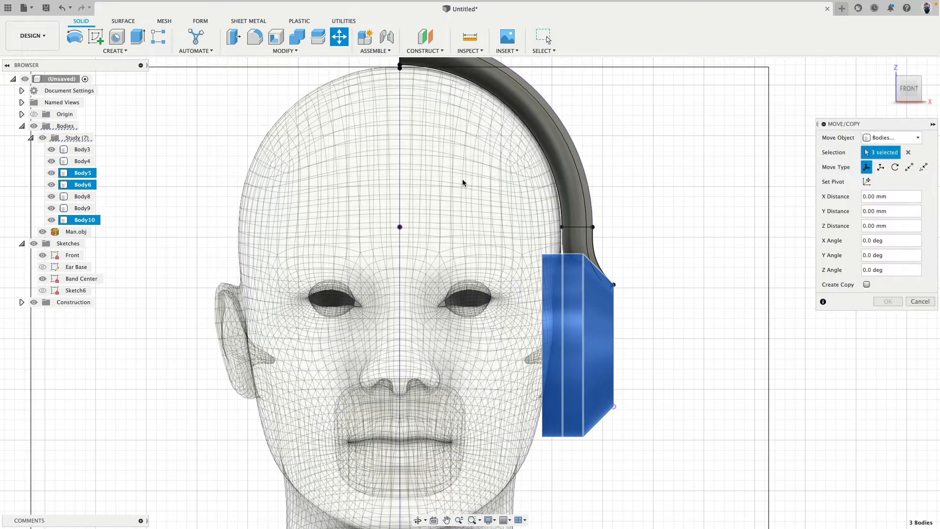
pyautogui.scroll(-3, 655, 301)
pyautogui.moveTo(656, 294); pyautogui.dragTo(568, 225, button='middle')
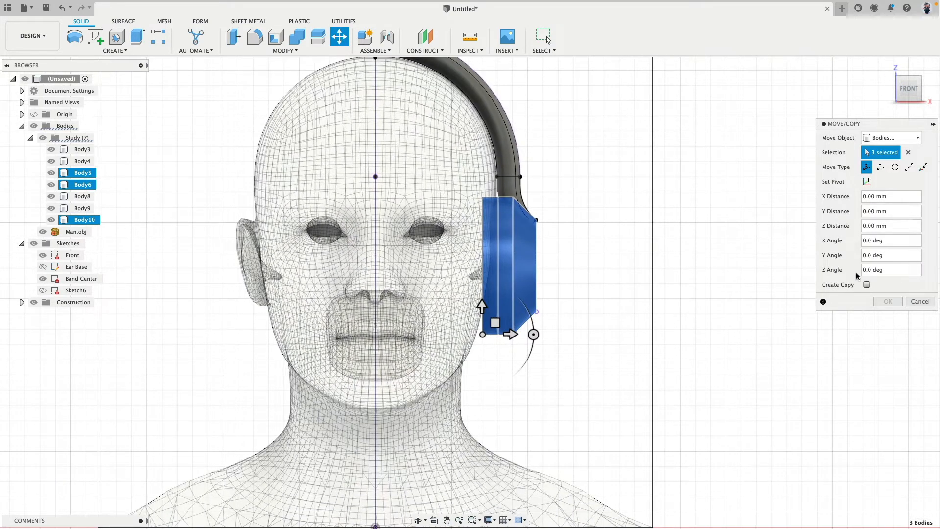
pyautogui.click(867, 284)
pyautogui.moveTo(533, 335); pyautogui.dragTo(442, 318)
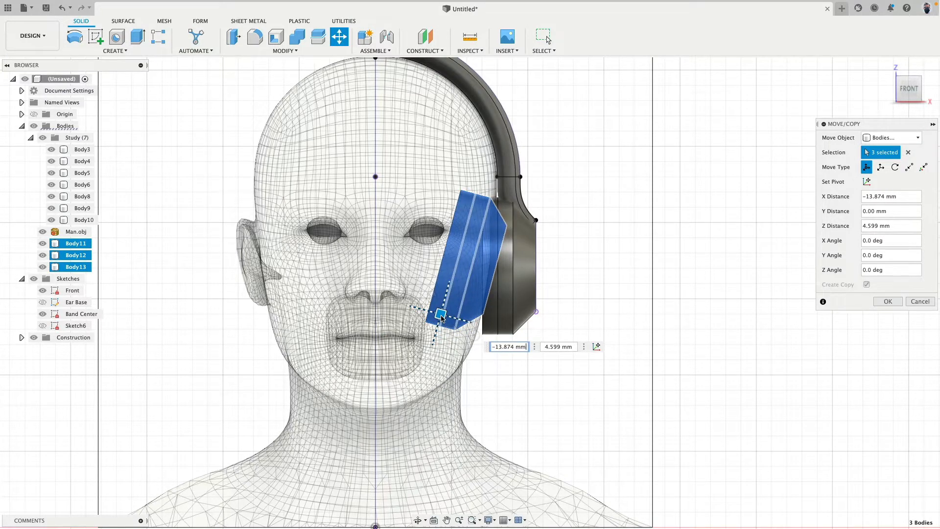
pyautogui.press('Tab')
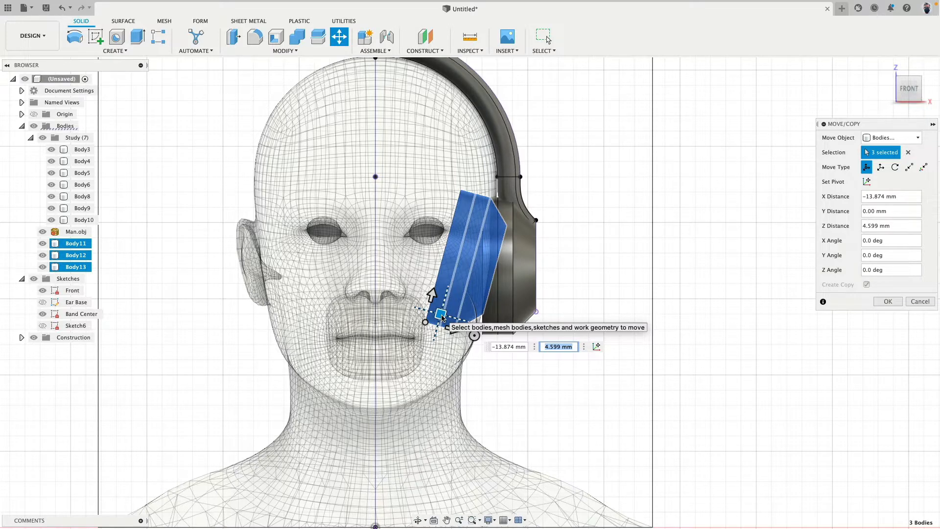
pyautogui.click(874, 301)
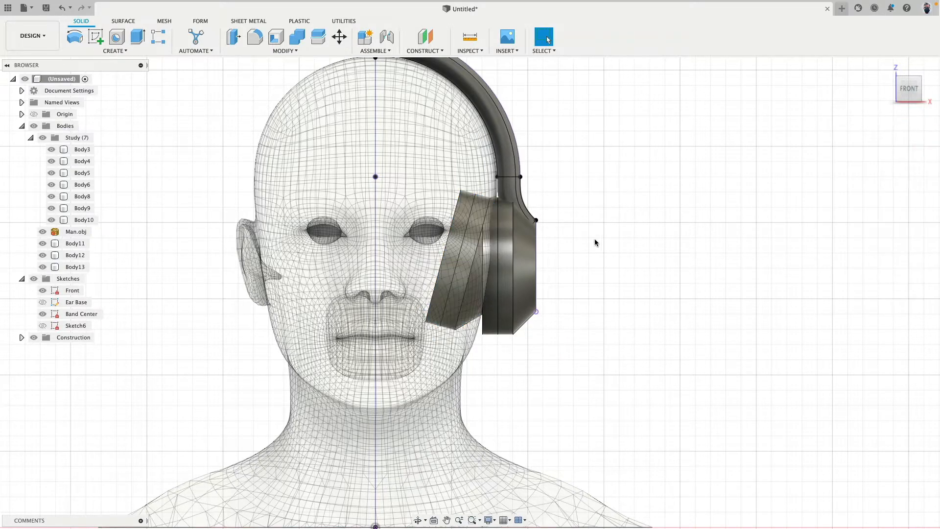
# Check which bodies form the tilted ear cup copy and hide the Study group so only the copies remain with the head
pyautogui.scroll(5, 478, 298)
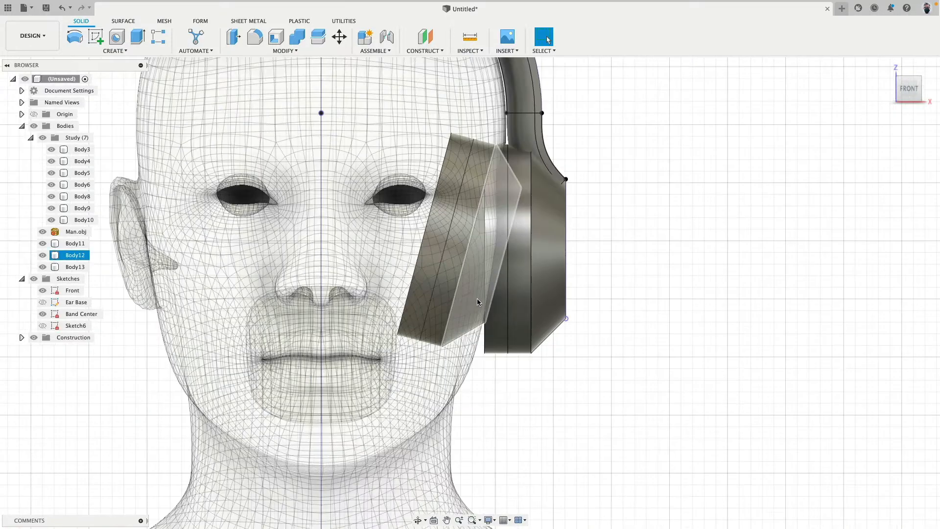
pyautogui.click(476, 298)
pyautogui.keyDown('shift'); pyautogui.click(437, 292); pyautogui.keyUp('shift')
pyautogui.keyDown('shift'); pyautogui.click(417, 287); pyautogui.keyUp('shift')
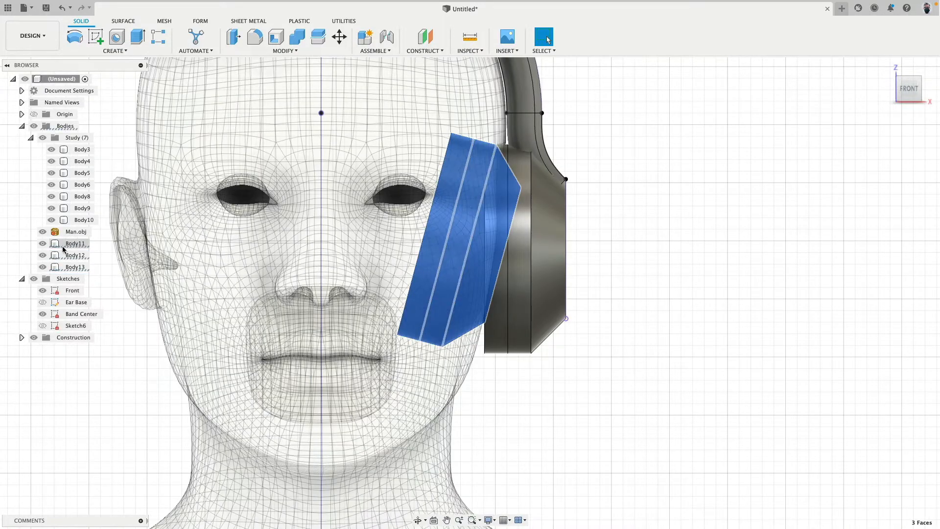
pyautogui.click(42, 138)
pyautogui.click(650, 196)
pyautogui.scroll(-3, 651, 196)
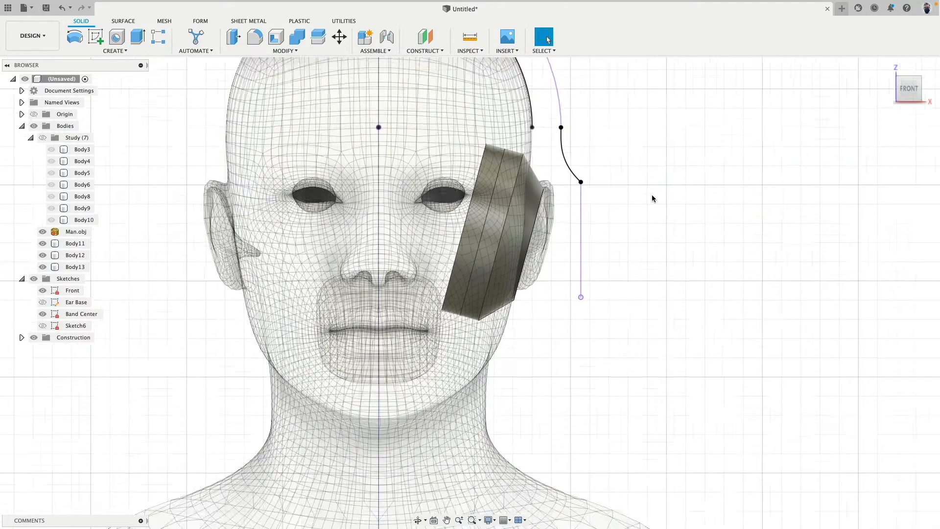
pyautogui.keyDown('shift'); pyautogui.moveTo(650, 196); pyautogui.dragTo(651, 232, button='middle'); pyautogui.keyUp('shift')
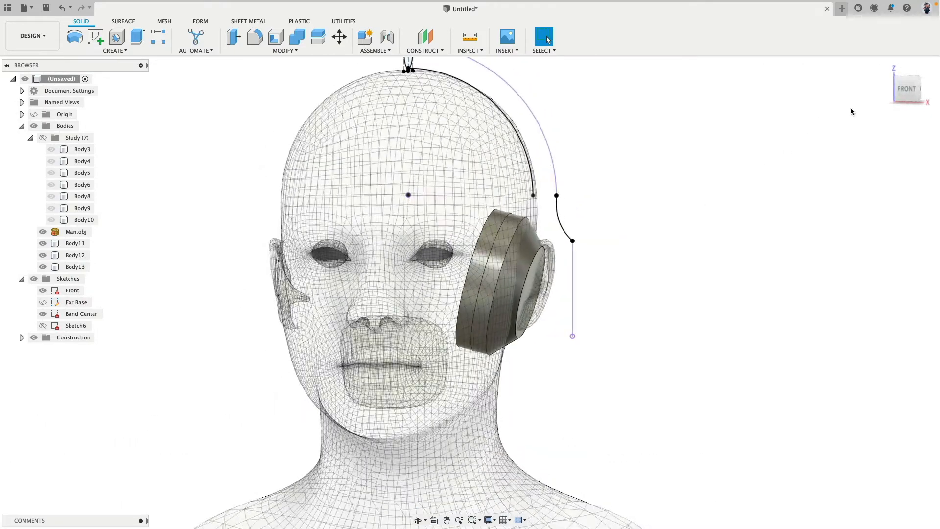
pyautogui.click(906, 89)
pyautogui.scroll(3, 719, 133)
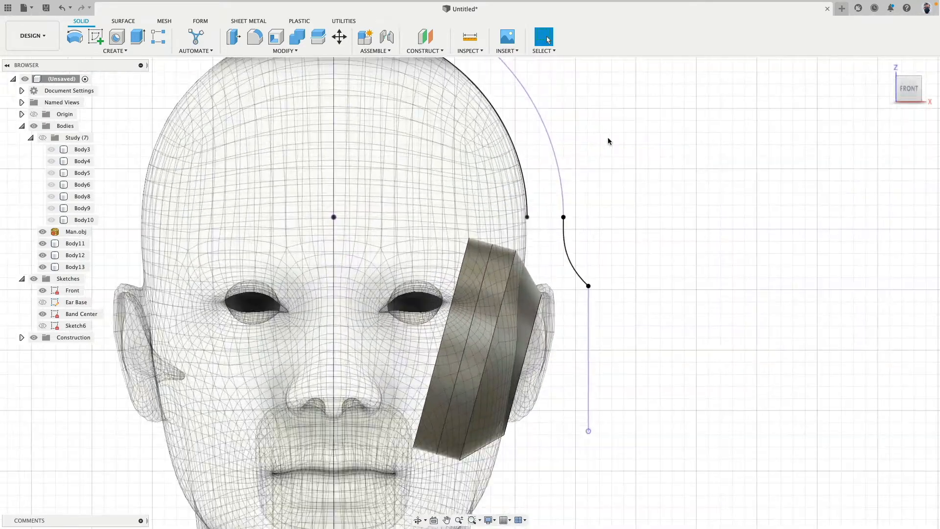
pyautogui.moveTo(608, 141); pyautogui.dragTo(610, 176, button='middle')
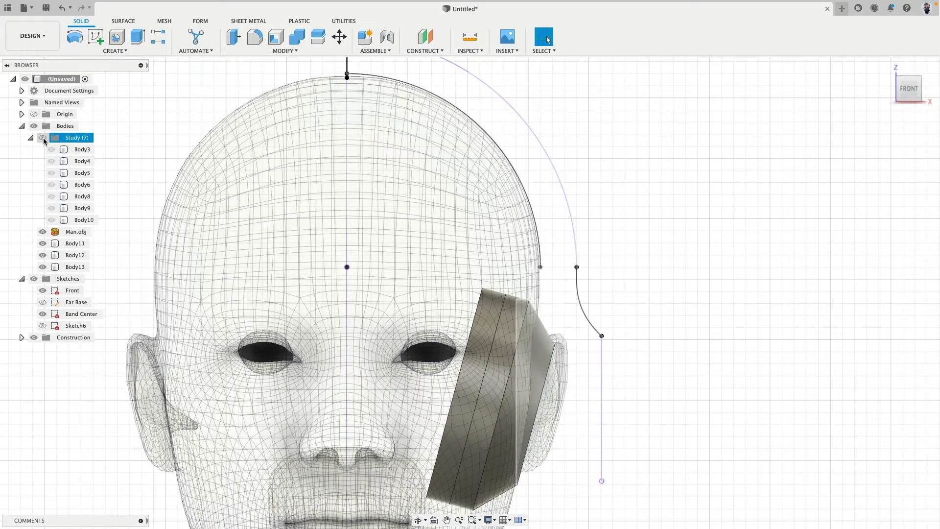
# Sweep the thin rectangular profile above the head along the outer headband arc as a new body
pyautogui.scroll(-3, 123, 190)
pyautogui.scroll(-2, 122, 190)
pyautogui.keyDown('shift'); pyautogui.moveTo(397, 163); pyautogui.dragTo(390, 170, button='middle'); pyautogui.keyUp('shift')
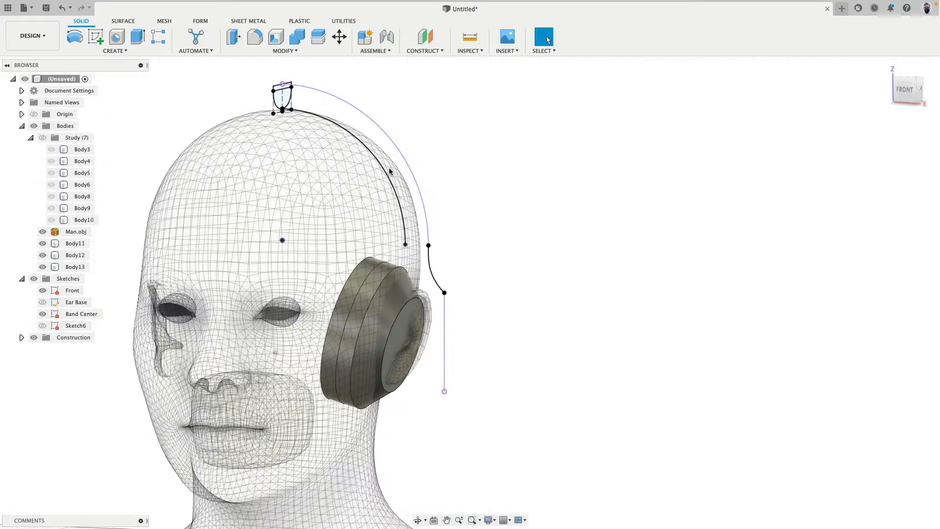
pyautogui.scroll(4, 236, 105)
pyautogui.scroll(2, 236, 105)
pyautogui.click(115, 51)
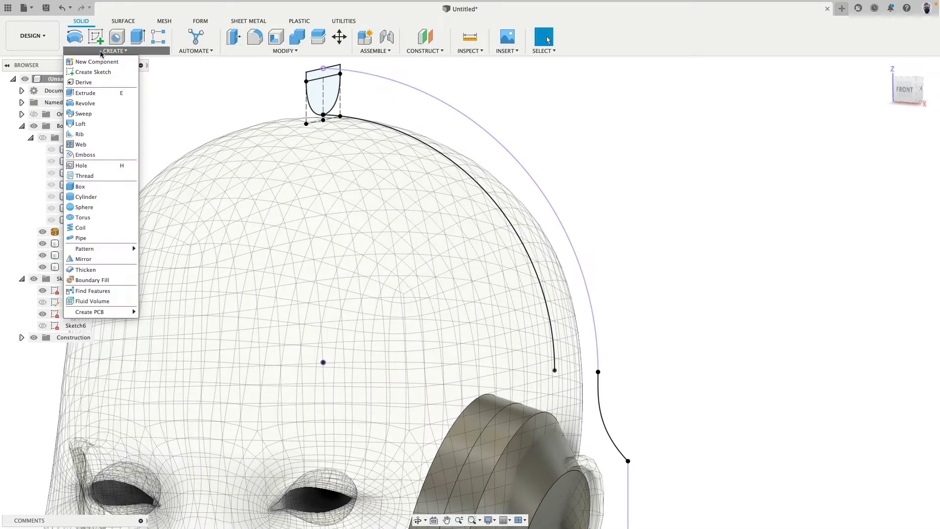
pyautogui.click(98, 116)
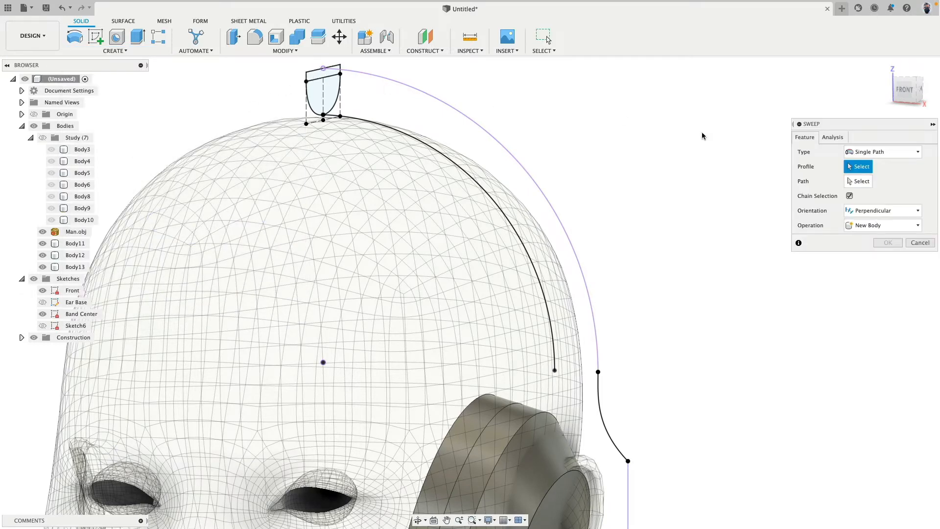
pyautogui.click(320, 75)
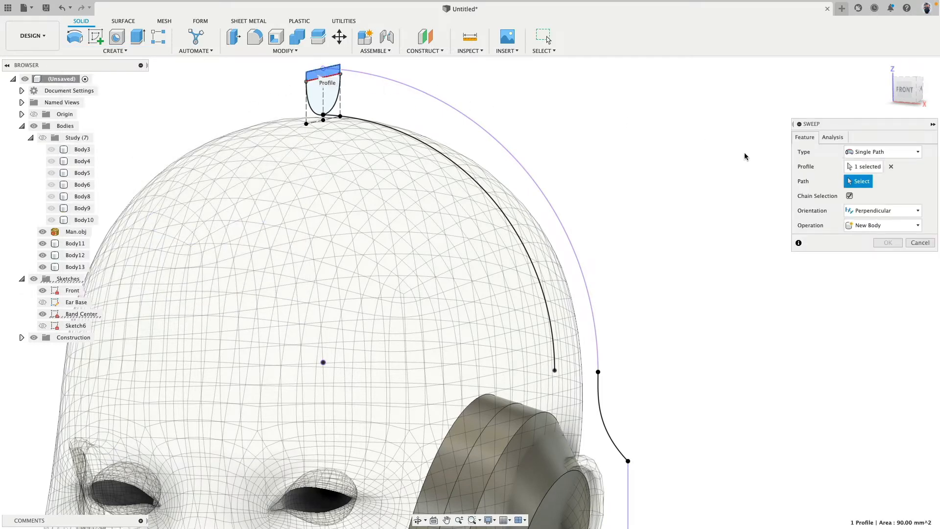
pyautogui.click(446, 95)
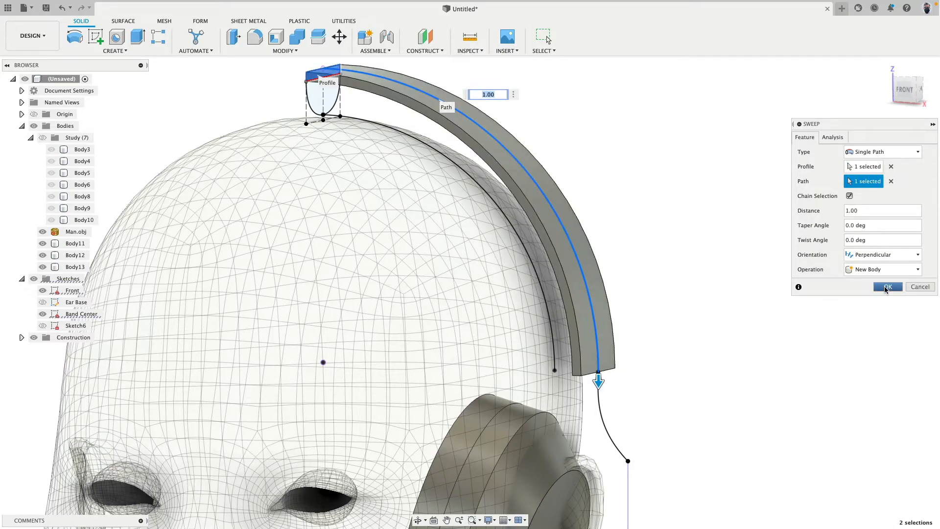
pyautogui.click(887, 286)
# Check the swept headband from the front and delete its body, Body14
pyautogui.keyDown('shift'); pyautogui.moveTo(628, 289); pyautogui.dragTo(657, 269, button='middle'); pyautogui.keyUp('shift')
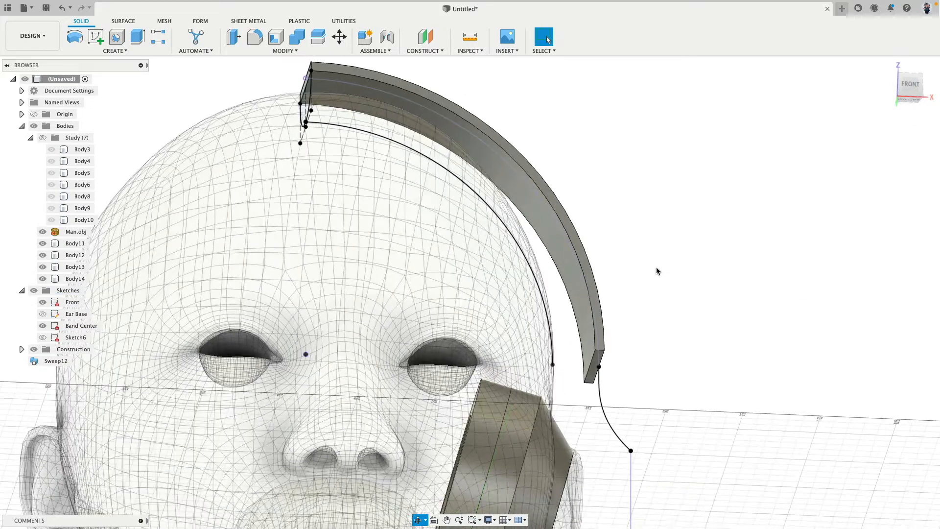
pyautogui.click(910, 88)
pyautogui.moveTo(700, 91); pyautogui.dragTo(739, 5, button='middle')
pyautogui.moveTo(666, 261); pyautogui.dragTo(685, 59, button='middle')
pyautogui.scroll(-3, 629, 259)
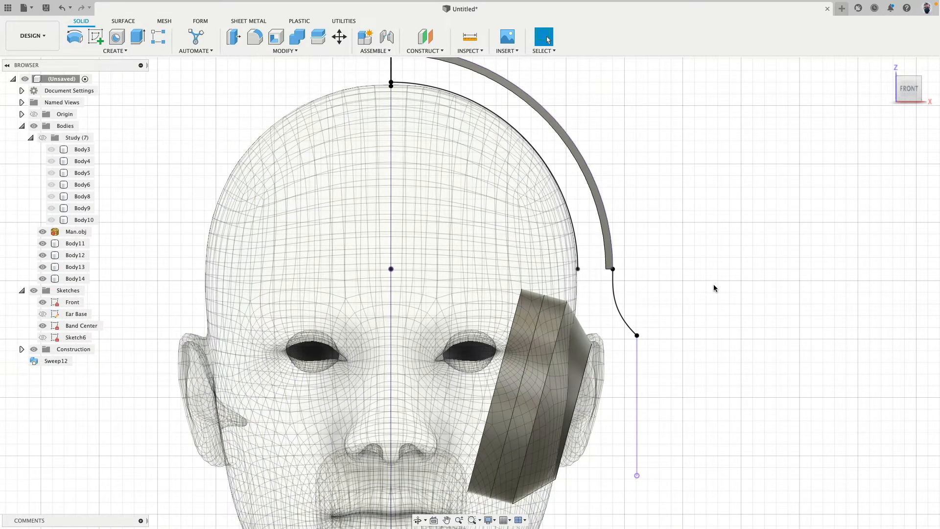
pyautogui.moveTo(714, 193); pyautogui.dragTo(699, 243, button='middle')
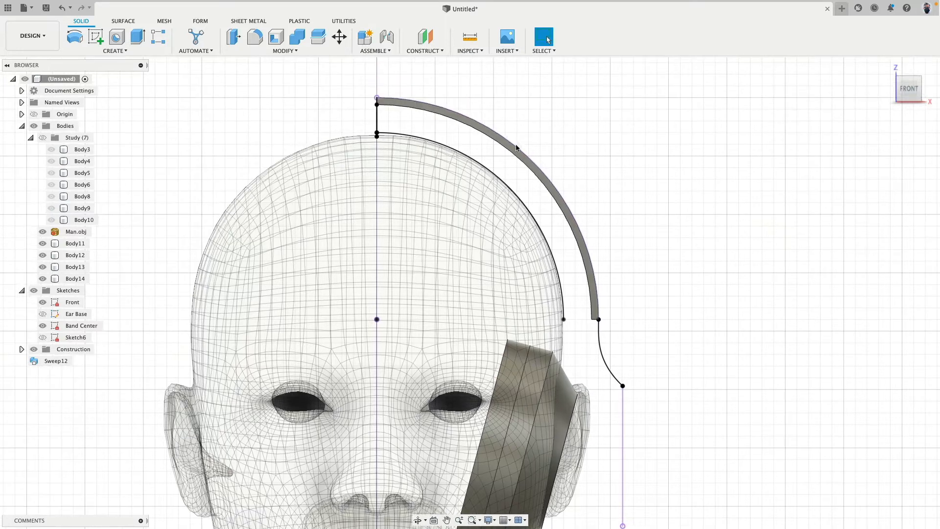
pyautogui.click(378, 103)
pyautogui.click(666, 190)
pyautogui.click(75, 279)
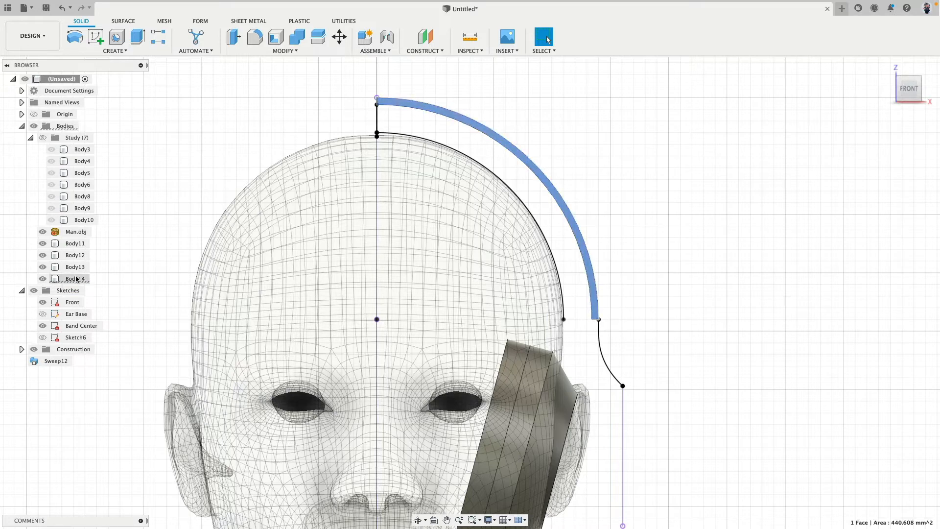
pyautogui.press('Delete')
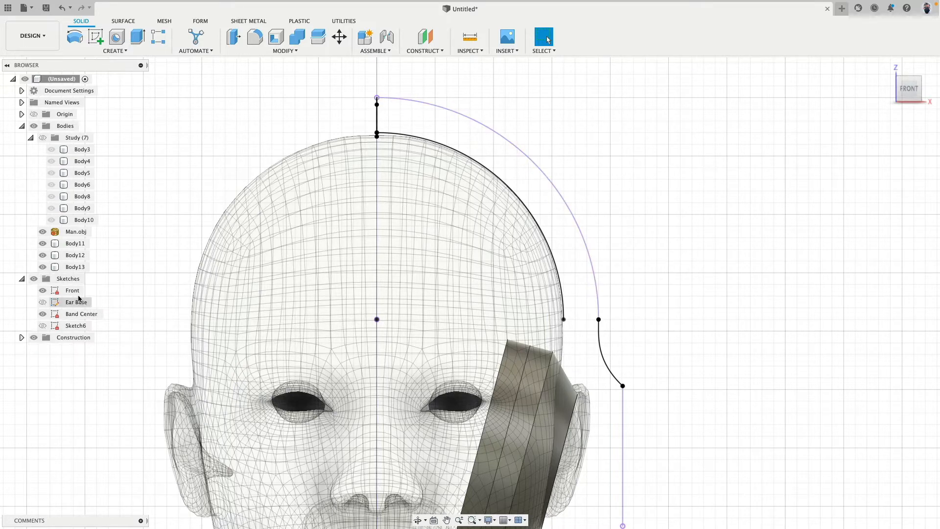
# Hide the Front sketch and start a new sketch on the vertical front (XZ) plane
pyautogui.click(44, 291)
pyautogui.moveTo(581, 268)
pyautogui.keyDown('shift'); pyautogui.mouseDown(button='middle')
pyautogui.moveTo(644, 227)
pyautogui.moveTo(605, 224)
pyautogui.mouseUp(button='middle'); pyautogui.keyUp('shift')
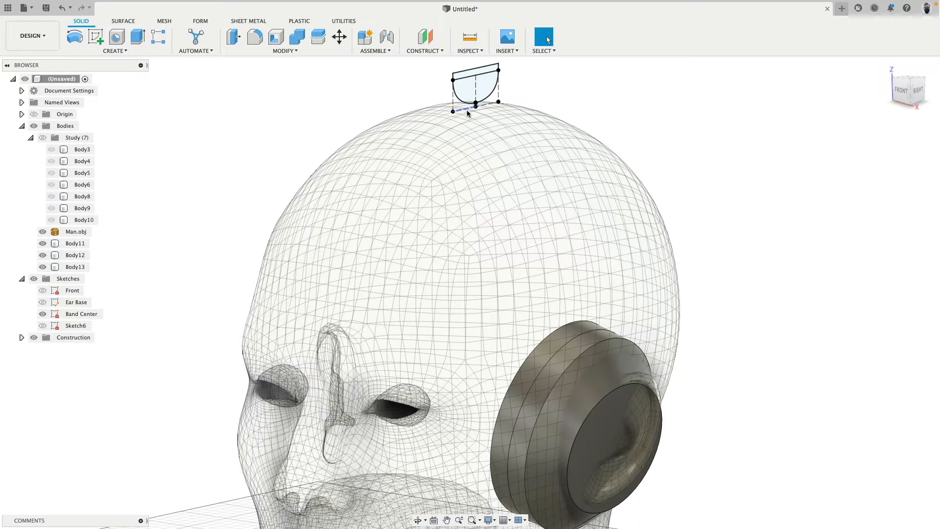
pyautogui.click(903, 92)
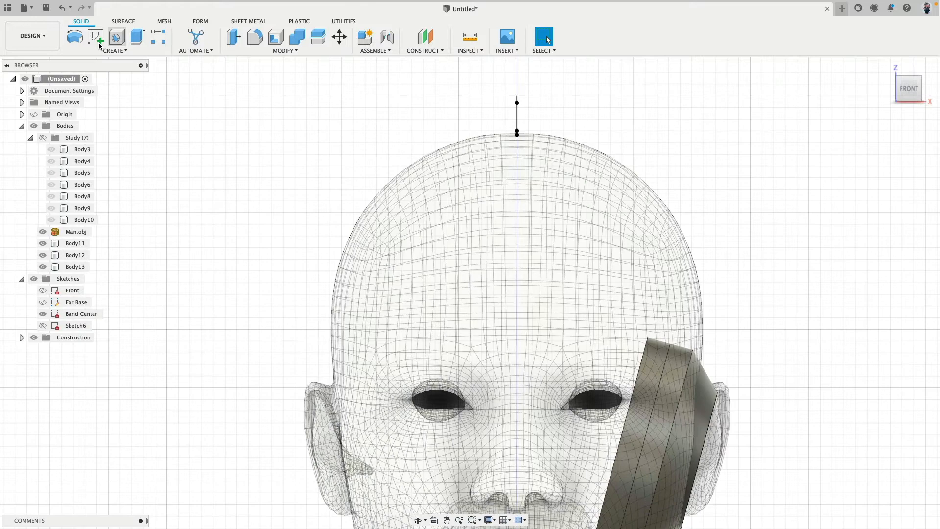
pyautogui.click(98, 43)
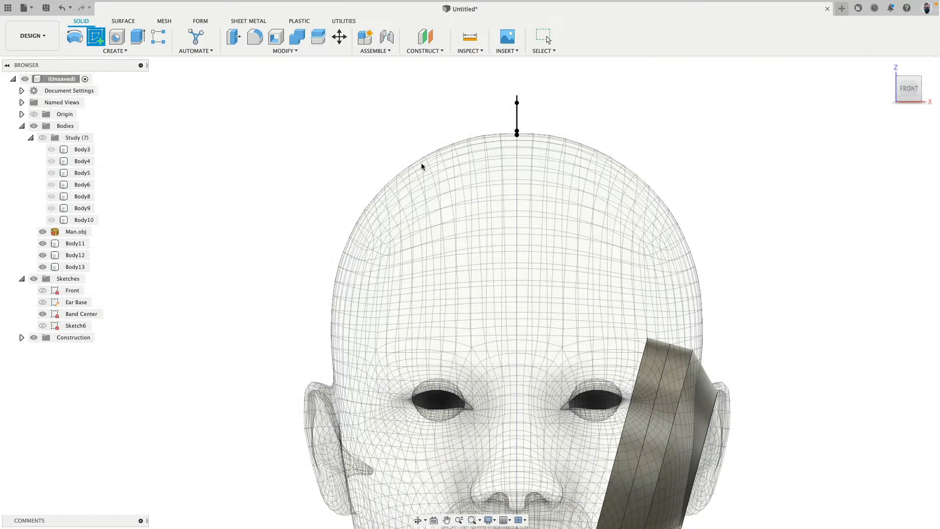
pyautogui.moveTo(721, 205); pyautogui.dragTo(587, 191, button='middle')
pyautogui.scroll(-8, 565, 251)
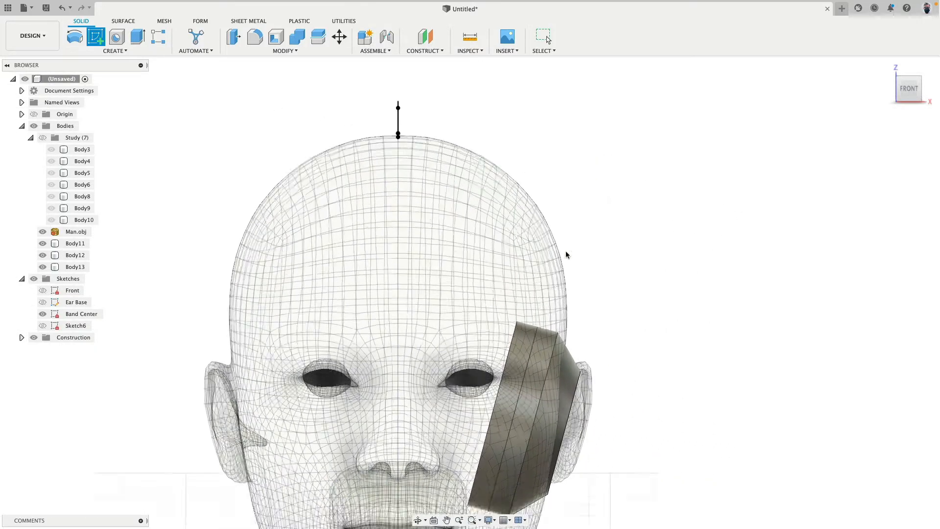
pyautogui.scroll(-3, 573, 260)
pyautogui.click(552, 392)
pyautogui.scroll(8, 558, 234)
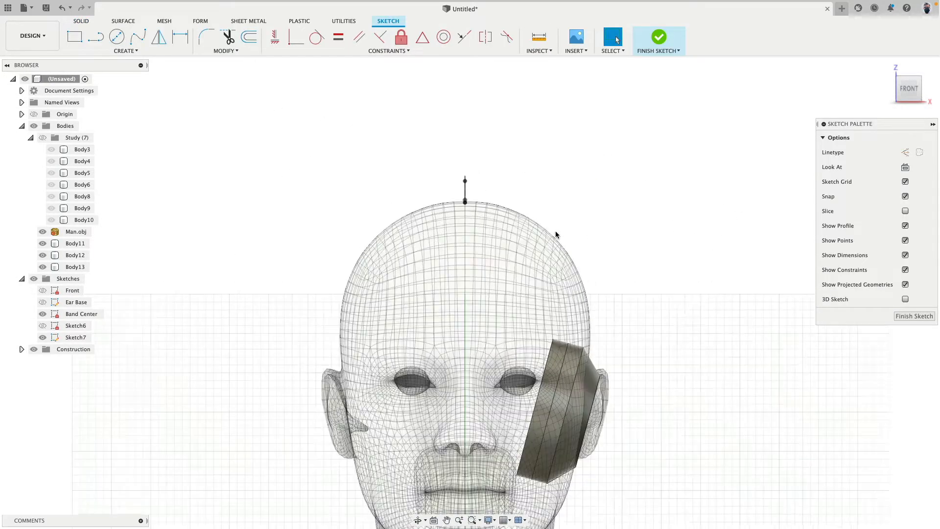
# Start the Intersect command in the new sketch to bring in geometry crossing the sketch plane
pyautogui.moveTo(555, 231)
pyautogui.keyDown('shift'); pyautogui.mouseDown(button='middle')
pyautogui.moveTo(530, 206)
pyautogui.moveTo(601, 160)
pyautogui.mouseUp(button='middle'); pyautogui.keyUp('shift')
pyautogui.write('s')
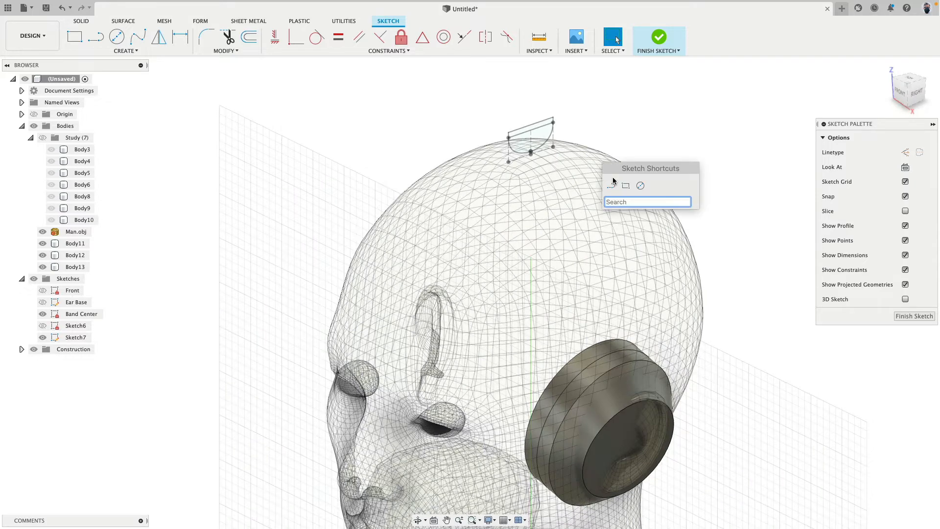
pyautogui.write('inter')
pyautogui.press('Down')
pyautogui.press('Down')
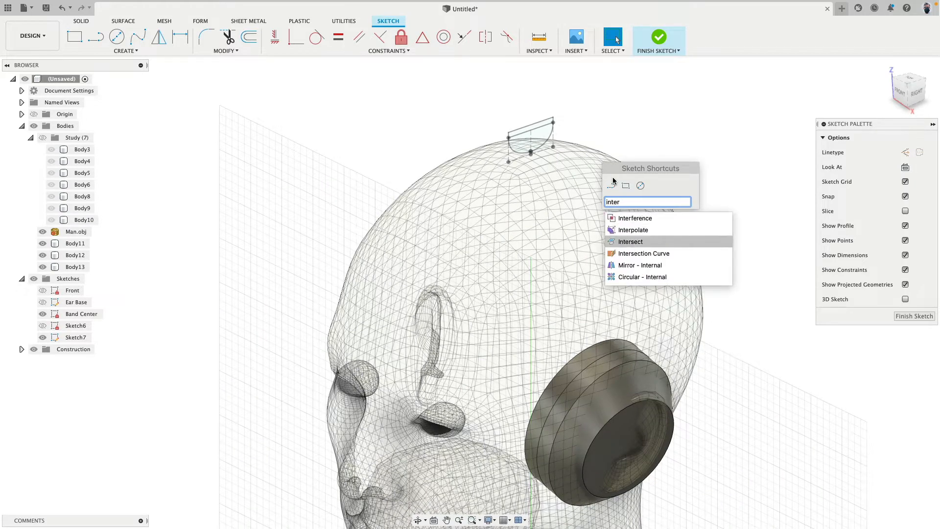
pyautogui.press('Return')
pyautogui.scroll(8, 562, 148)
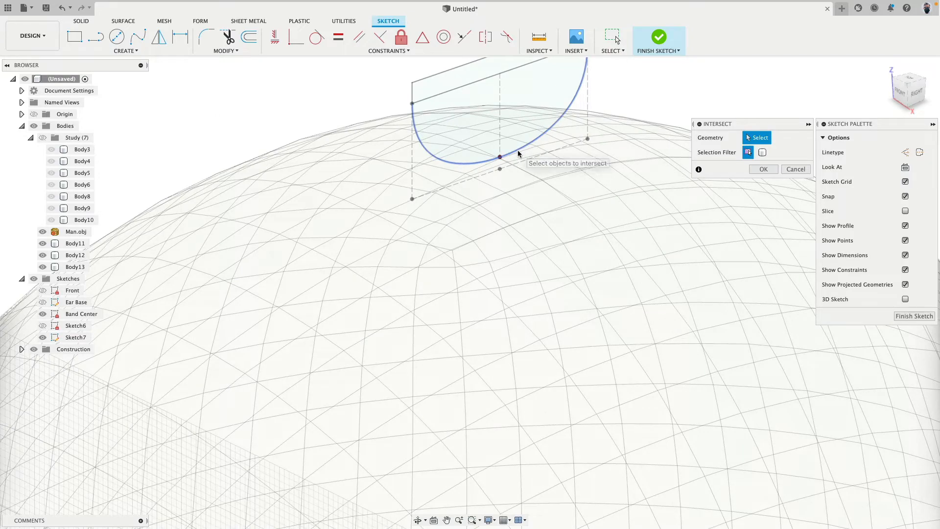
pyautogui.click(519, 153)
pyautogui.scroll(-6, 519, 161)
pyautogui.moveTo(577, 387); pyautogui.dragTo(565, 152, button='middle')
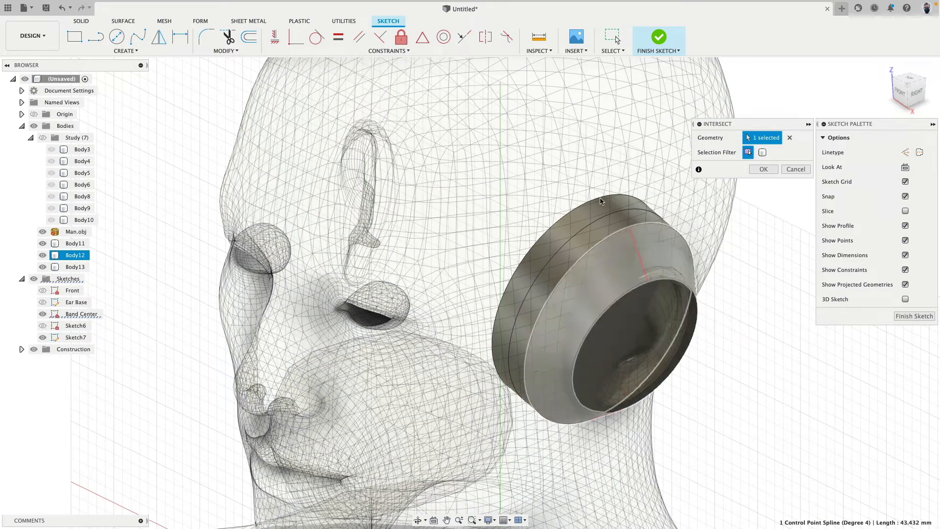
pyautogui.moveTo(566, 68); pyautogui.dragTo(514, 301, button='middle')
pyautogui.scroll(5, 470, 184)
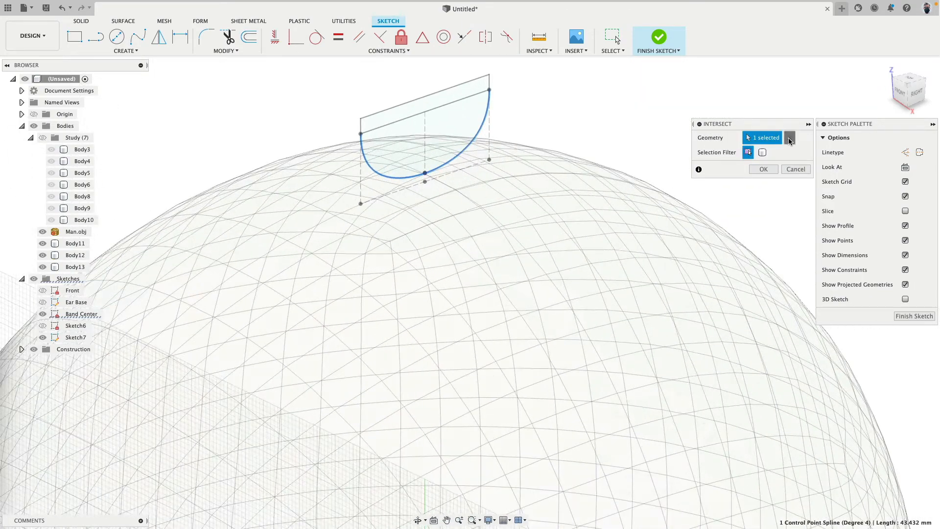
pyautogui.click(789, 140)
# Intersect the top edge of the band profile and the ear cup's outer face with the sketch plane
pyautogui.click(440, 92)
pyautogui.scroll(-5, 623, 273)
pyautogui.moveTo(622, 274); pyautogui.dragTo(571, 79, button='middle')
pyautogui.click(599, 442)
pyautogui.click(763, 169)
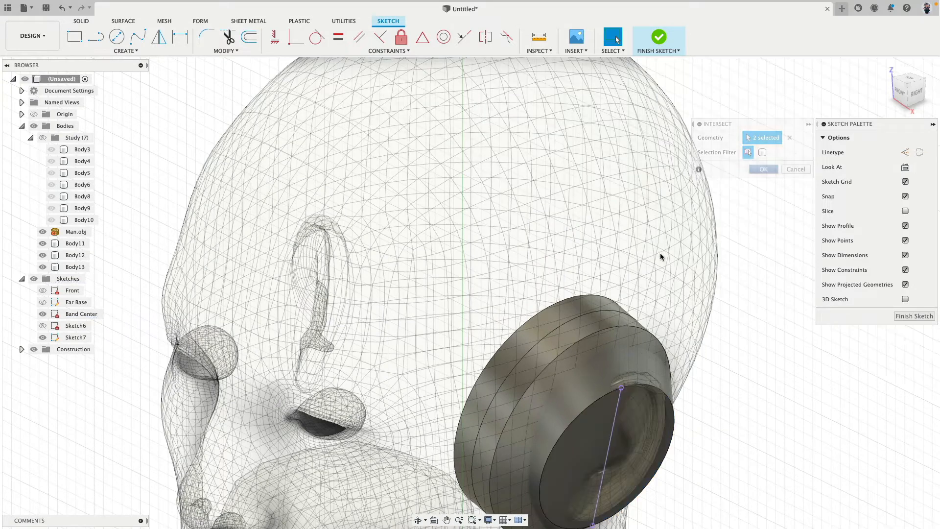
# Draw a control point spline from the intersected point atop the band profile around the head to the upper end of the ear cup line
pyautogui.scroll(-5, 602, 248)
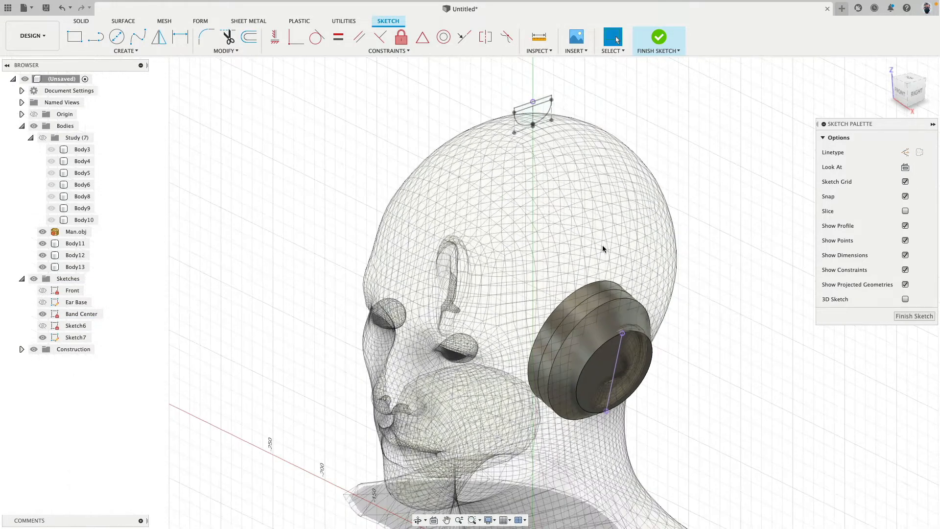
pyautogui.click(123, 50)
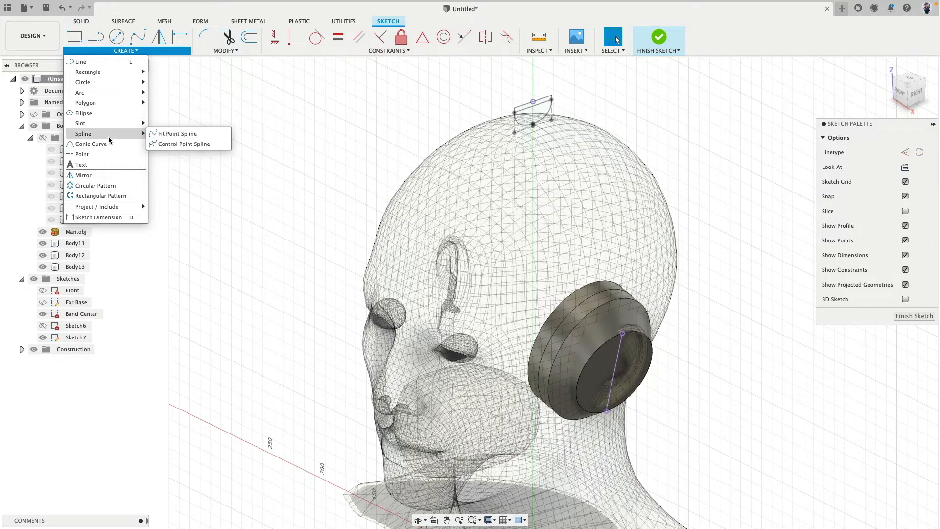
pyautogui.click(178, 144)
pyautogui.click(900, 92)
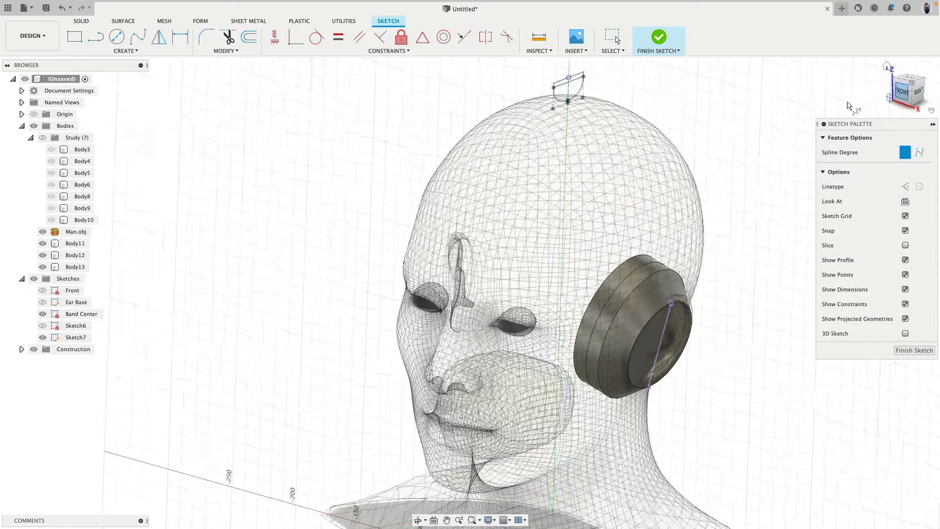
pyautogui.scroll(3, 521, 193)
pyautogui.click(447, 140)
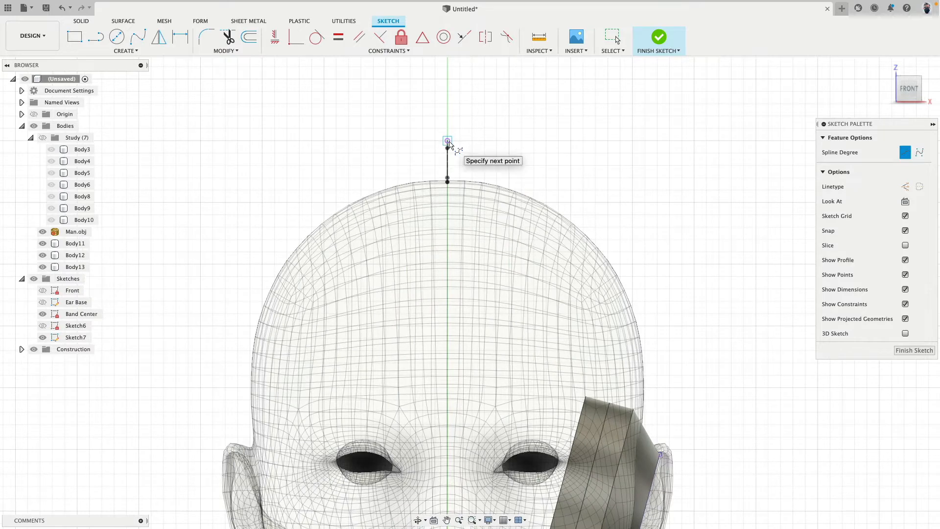
pyautogui.click(556, 142)
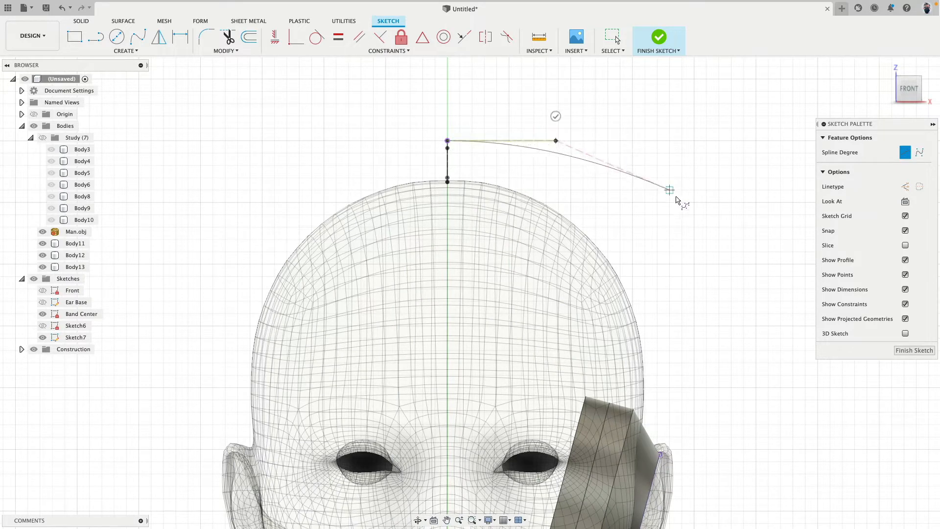
pyautogui.click(681, 215)
pyautogui.moveTo(680, 276); pyautogui.dragTo(668, 183, button='middle')
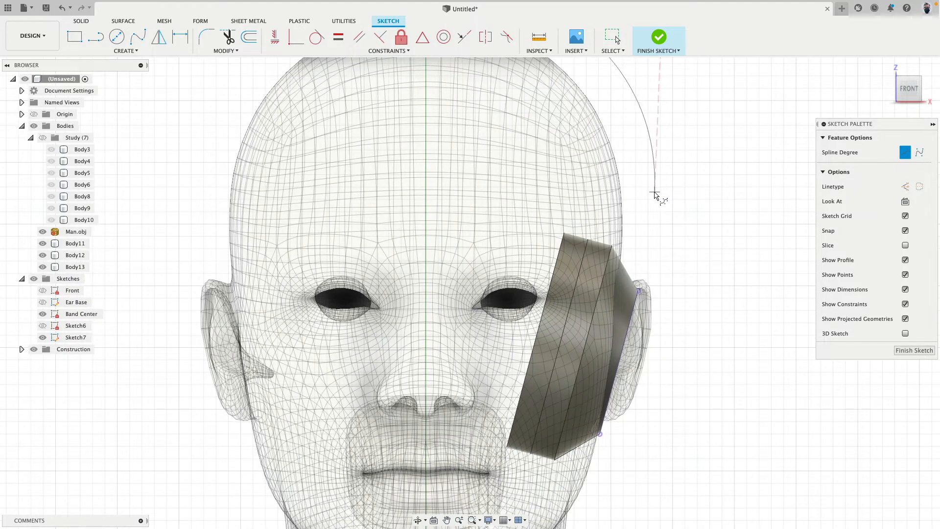
pyautogui.click(636, 217)
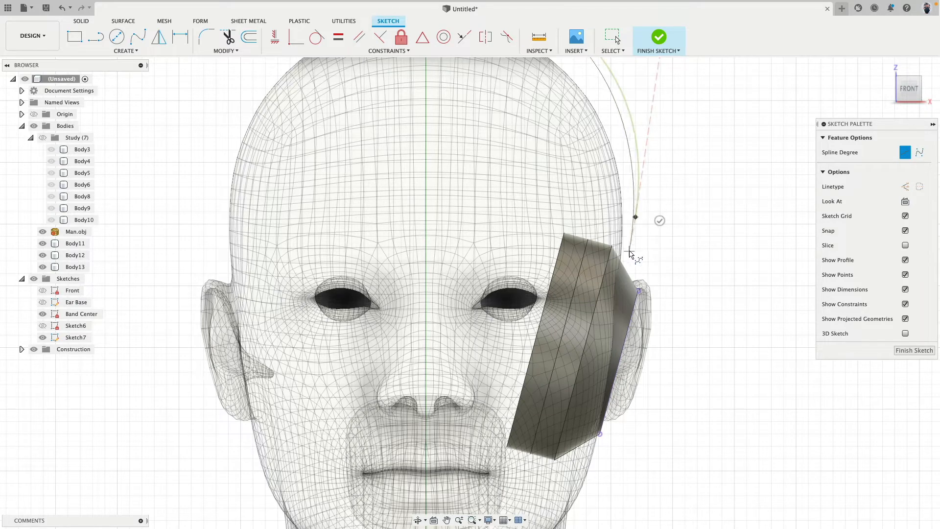
pyautogui.click(629, 252)
pyautogui.click(638, 293)
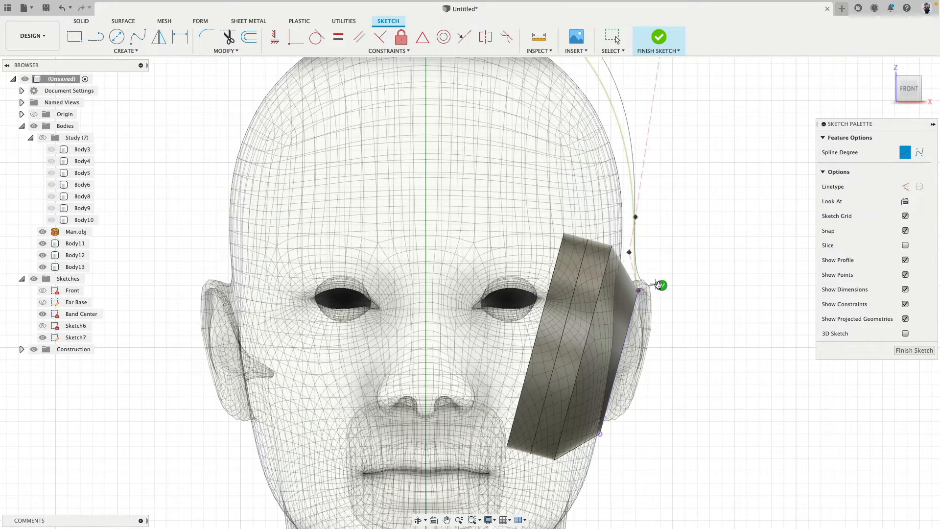
pyautogui.click(660, 284)
# Reshape the headband spline by moving its outermost control point to X 105, Z 305 mm and the following one to X 80, Z 230 mm
pyautogui.moveTo(658, 204); pyautogui.dragTo(604, 378, button='middle')
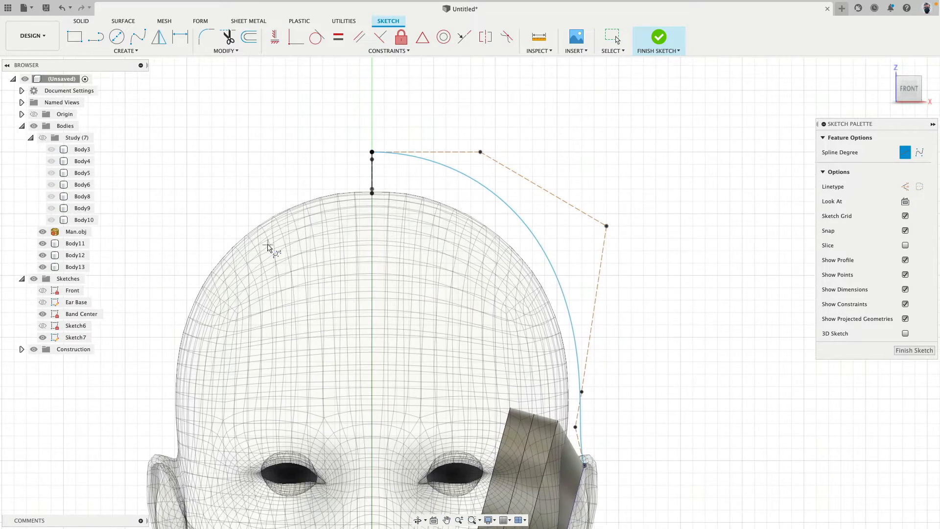
pyautogui.moveTo(278, 204); pyautogui.dragTo(260, 139, button='middle')
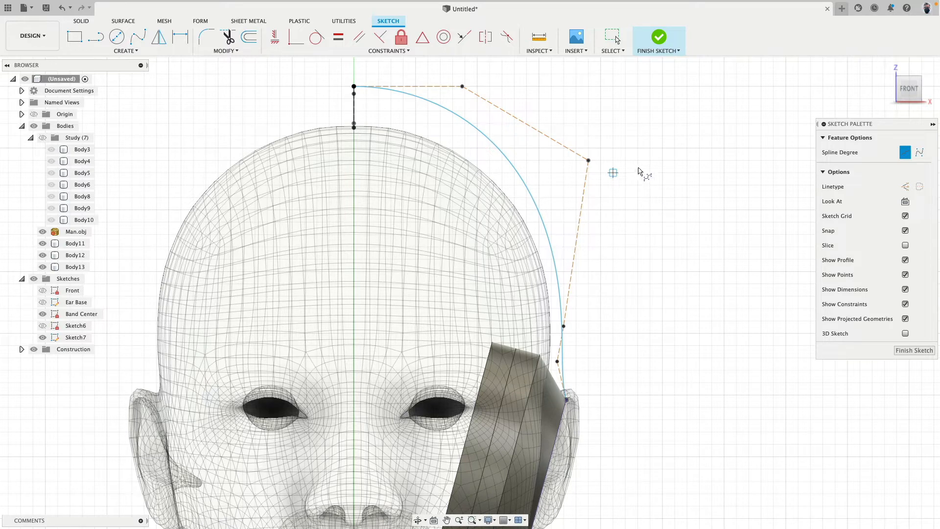
pyautogui.press('Escape')
pyautogui.moveTo(590, 161); pyautogui.dragTo(614, 136)
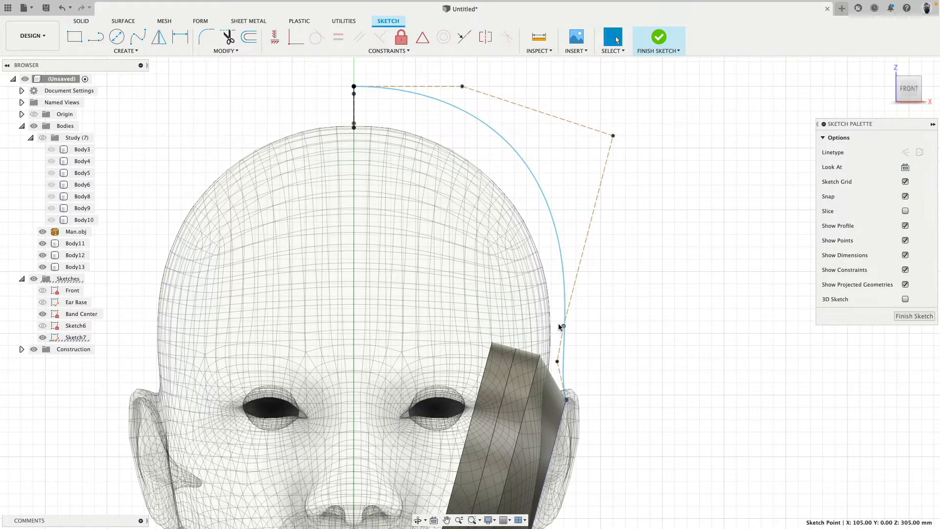
pyautogui.moveTo(559, 324); pyautogui.dragTo(552, 320)
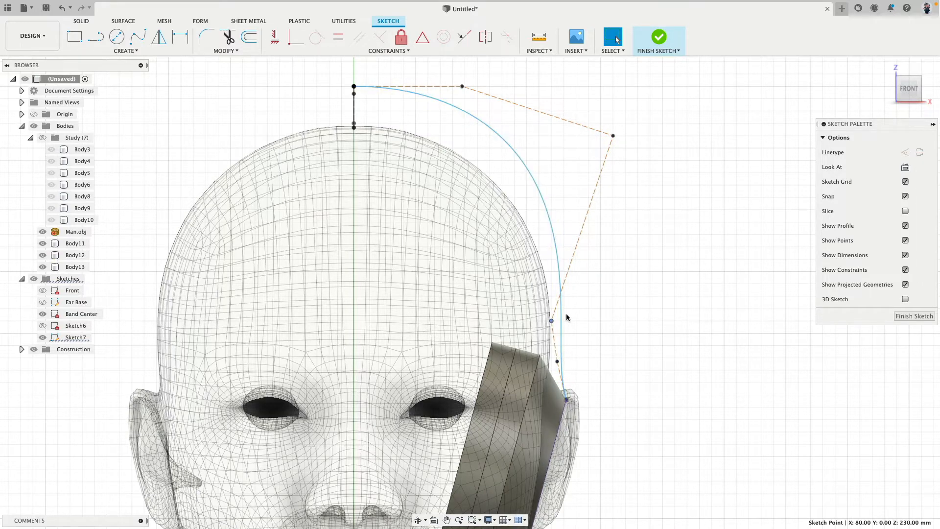
# Replace the headband spline with a four-point control point spline from the band profile's top point around the head to beside the temple
pyautogui.click(566, 402)
pyautogui.press('Delete')
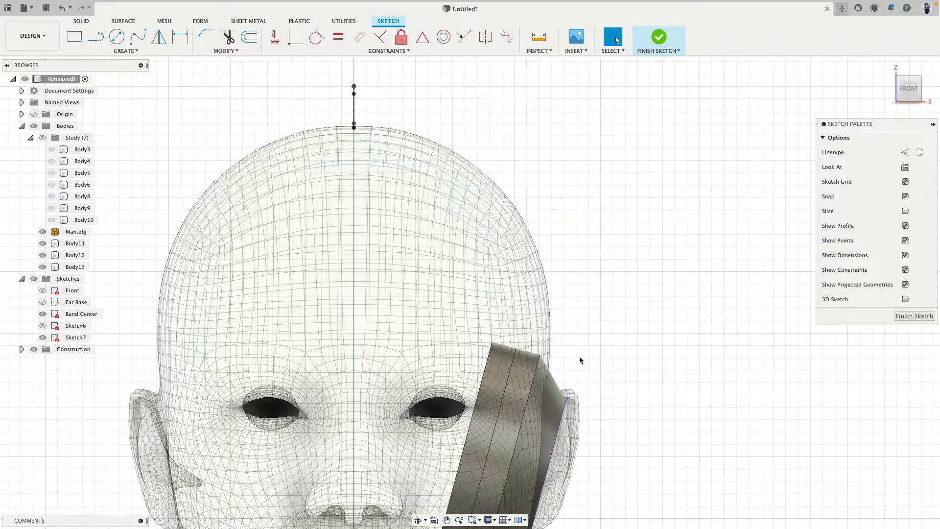
pyautogui.click(126, 51)
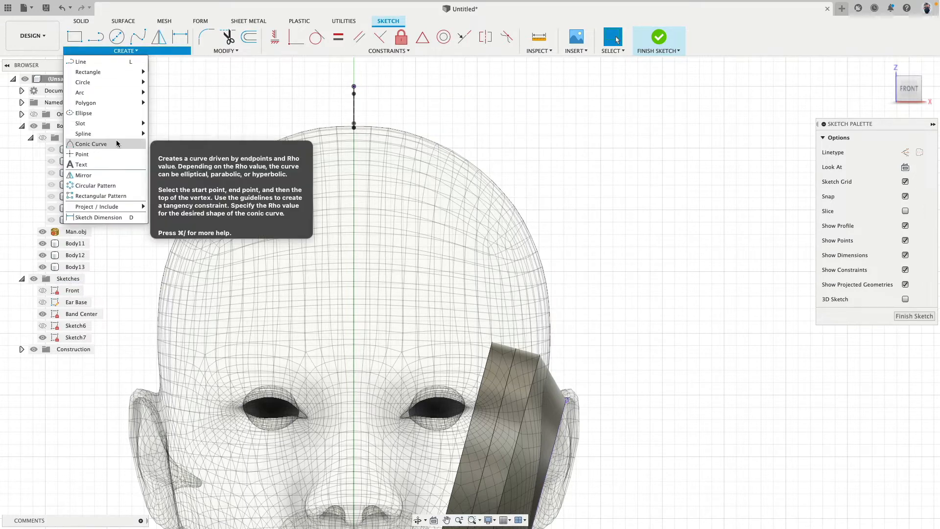
pyautogui.moveTo(107, 133)
pyautogui.click(162, 144)
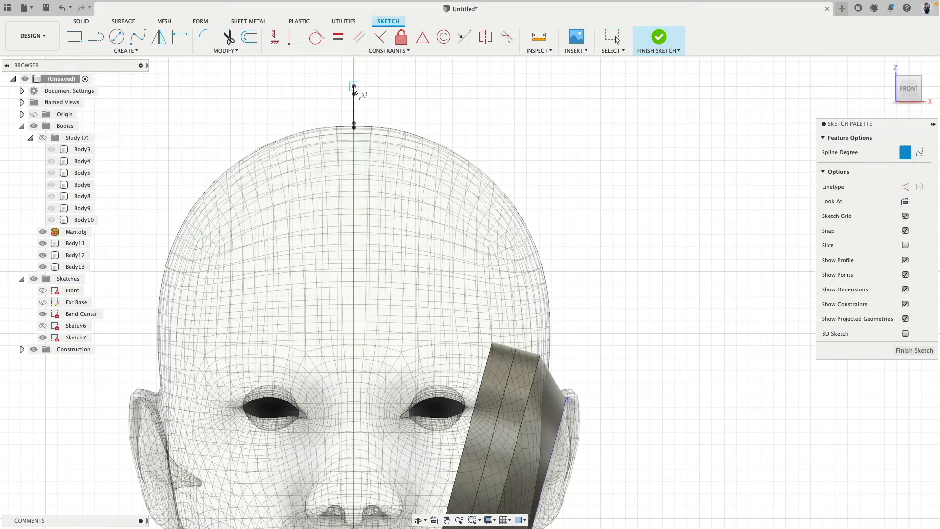
pyautogui.click(354, 86)
pyautogui.click(487, 87)
pyautogui.click(597, 165)
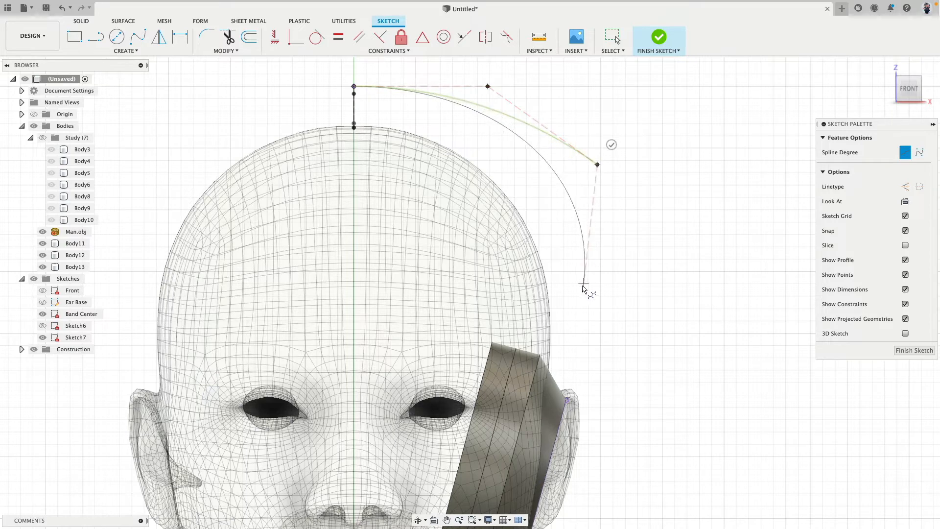
pyautogui.click(584, 312)
pyautogui.click(608, 314)
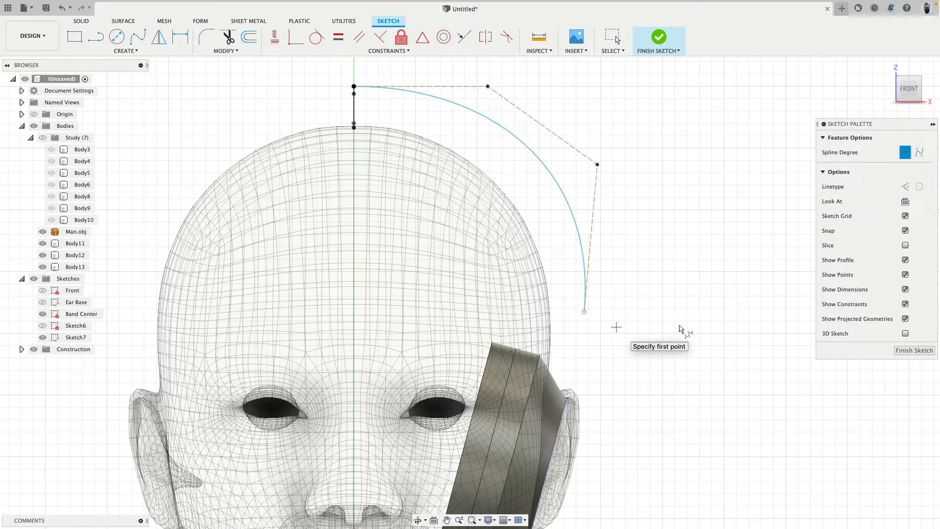
# Draw a three-point control point spline from the upper spline's lower end, curving inward to the upper end of the ear cup line
pyautogui.moveTo(680, 329); pyautogui.dragTo(631, 214, button='middle')
pyautogui.click(536, 195)
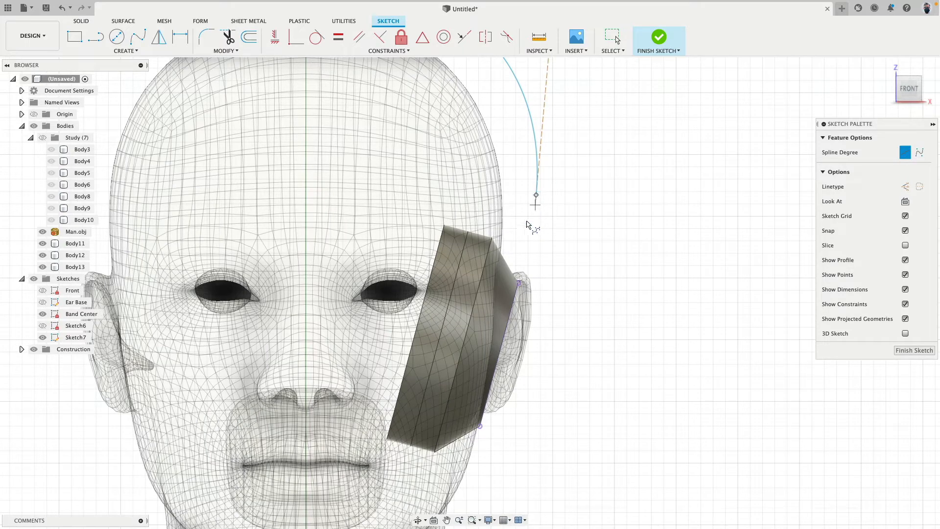
pyautogui.click(516, 240)
pyautogui.click(519, 283)
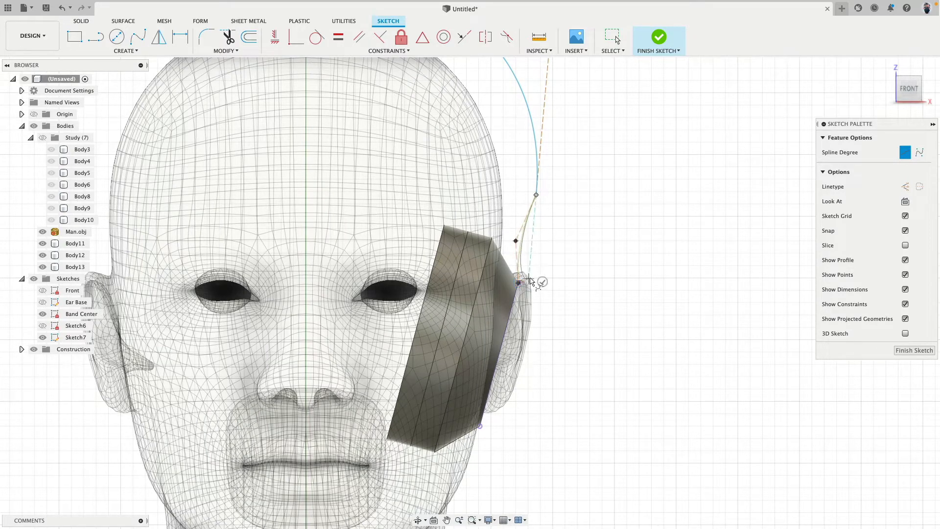
pyautogui.click(542, 278)
# Show the Front sketch as a reference for shaping the headband curve
pyautogui.moveTo(566, 204); pyautogui.dragTo(592, 316, button='middle')
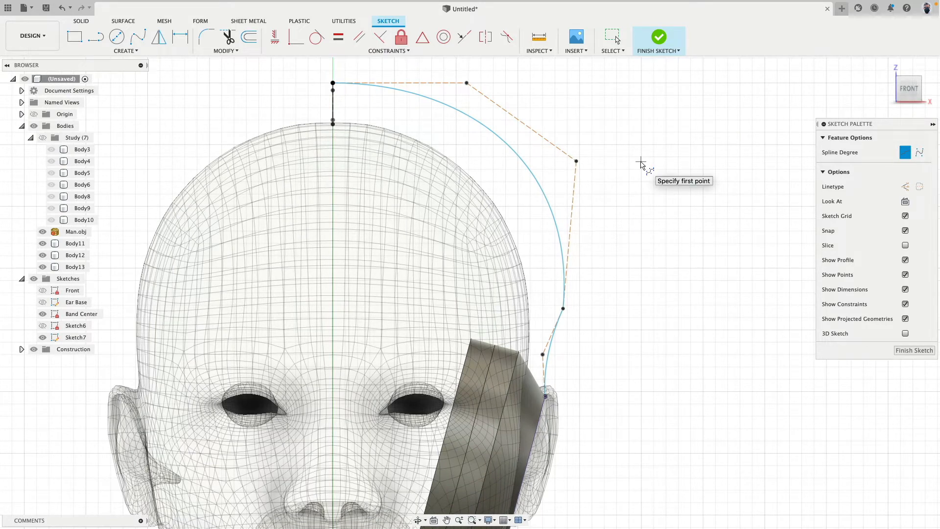
pyautogui.click(43, 290)
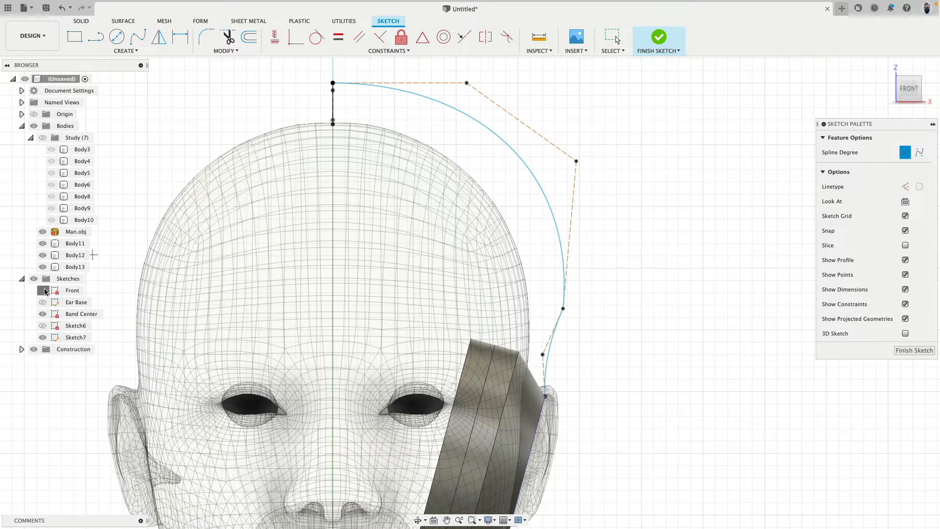
pyautogui.moveTo(399, 83); pyautogui.dragTo(366, 142, button='middle')
pyautogui.press('Escape')
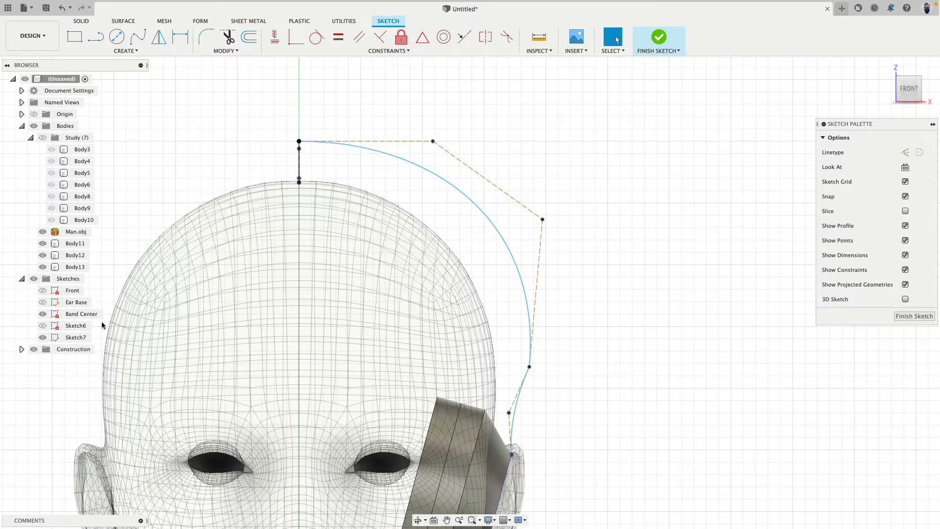
pyautogui.click(42, 290)
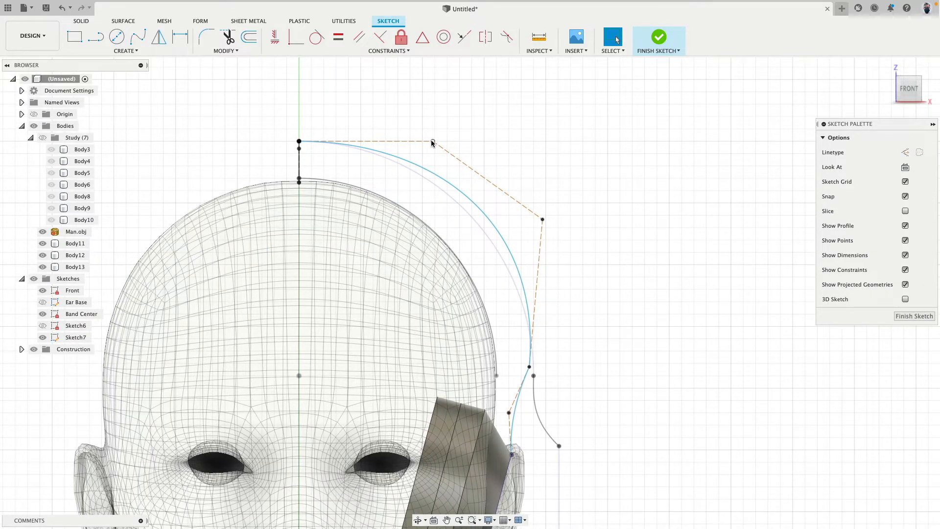
# Shift the upper spline's second control point inward to X 45, Z 325 mm and constrain its starting handle horizontal
pyautogui.moveTo(432, 142); pyautogui.dragTo(414, 142)
pyautogui.click(395, 142)
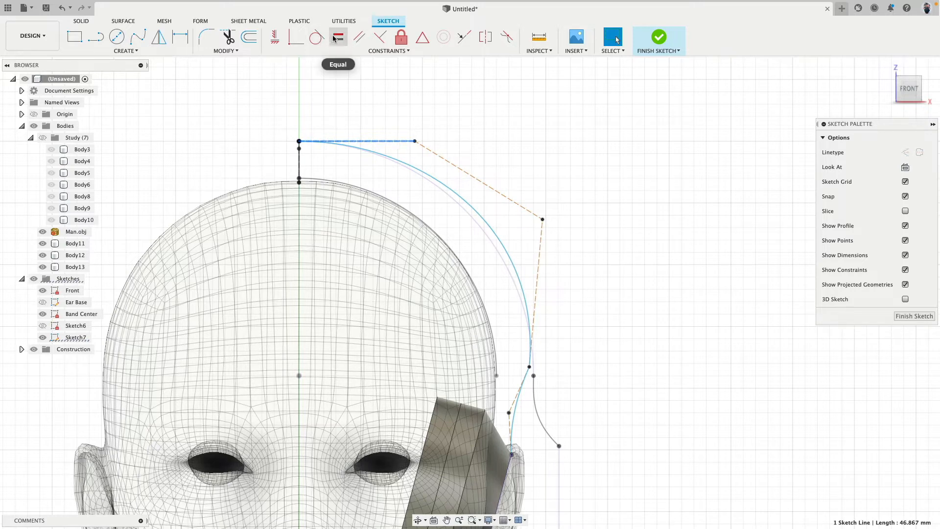
pyautogui.click(275, 37)
pyautogui.click(382, 142)
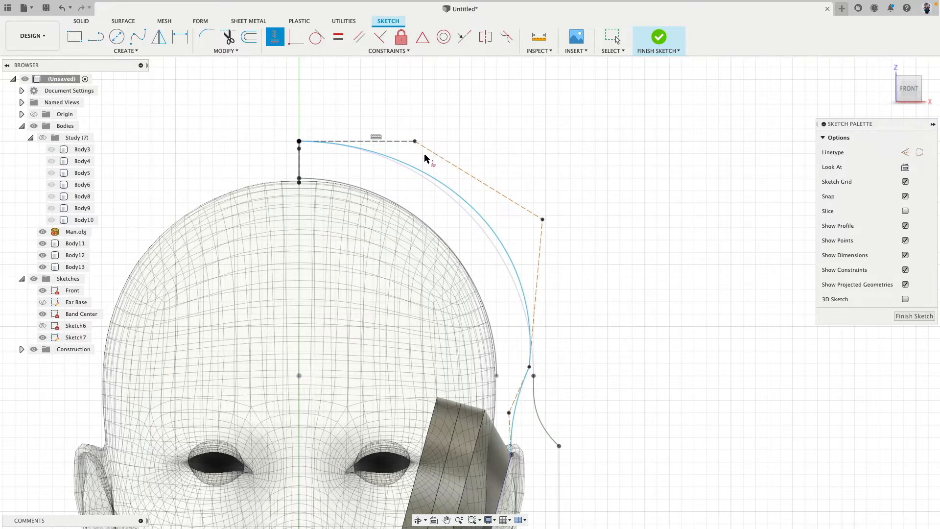
pyautogui.press('Escape')
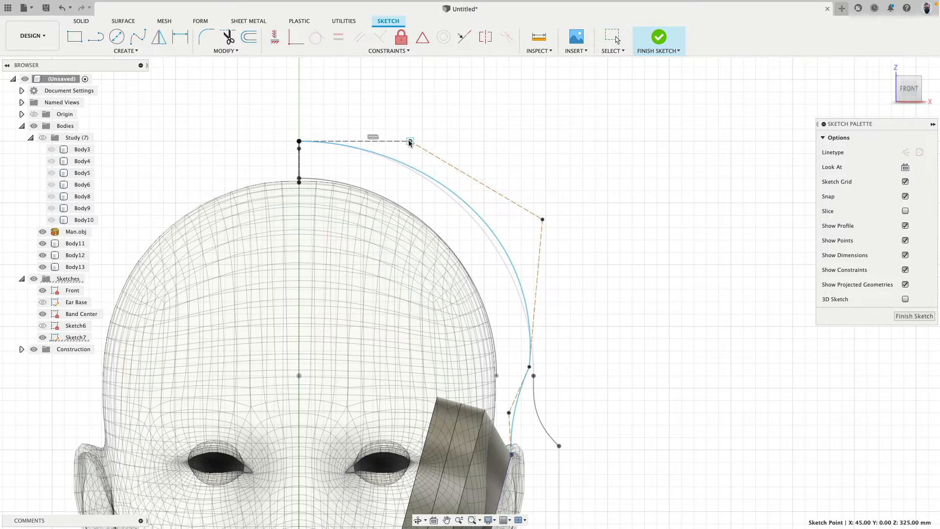
pyautogui.press('Escape')
# Move the upper spline's outer control point to about X 87.7, Z 296.7 mm and the lower spline's middle one to X 84, Z 218 mm
pyautogui.moveTo(545, 222); pyautogui.dragTo(515, 212)
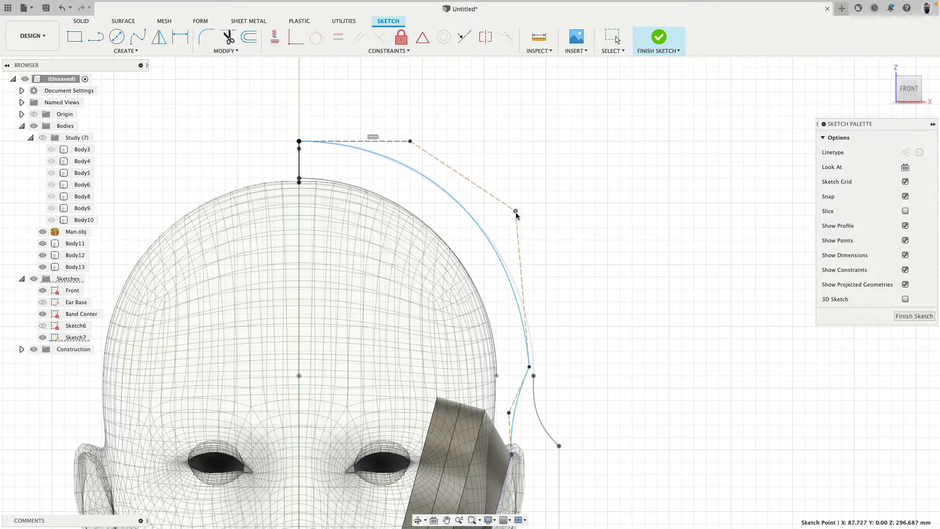
pyautogui.press('Escape')
pyautogui.scroll(3, 533, 203)
pyautogui.scroll(-4, 533, 266)
pyautogui.moveTo(538, 212); pyautogui.dragTo(551, 242, button='middle')
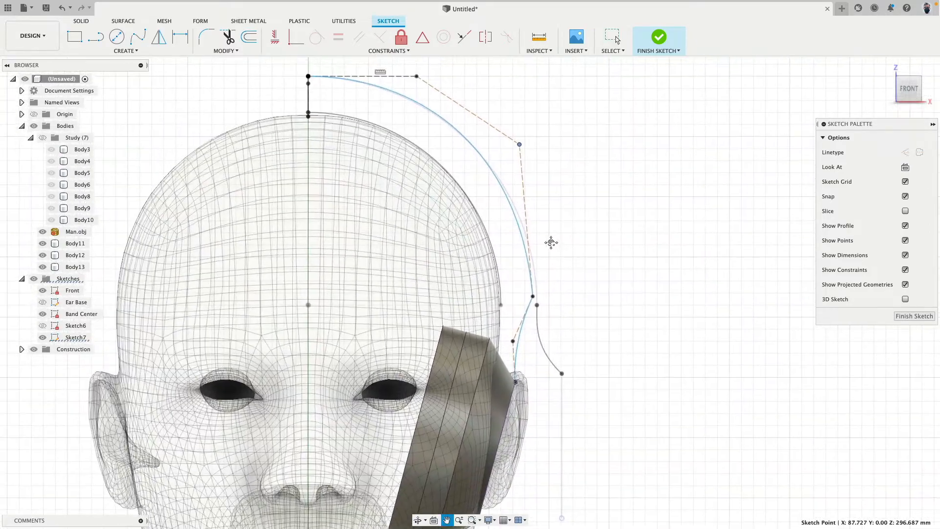
pyautogui.scroll(5, 547, 299)
pyautogui.moveTo(546, 323); pyautogui.dragTo(557, 297, button='middle')
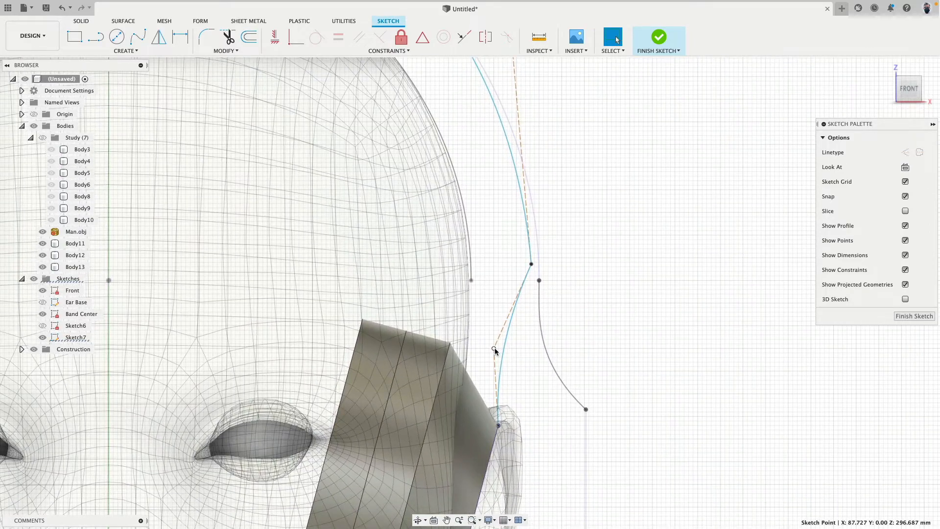
pyautogui.moveTo(495, 347); pyautogui.dragTo(488, 336)
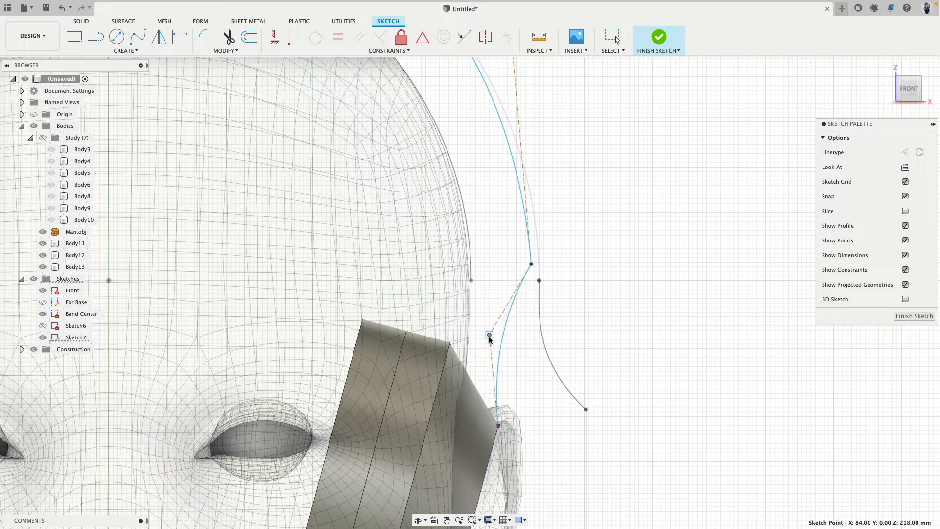
pyautogui.scroll(-3, 600, 281)
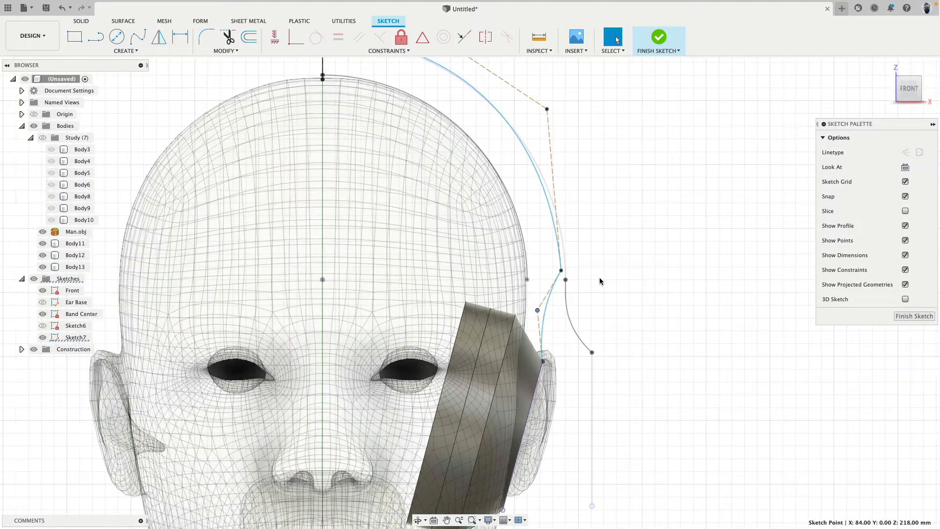
# Move the upper spline's outer control point slightly outward and down to match the Front sketch curve, with a nearly vertical handle below it
pyautogui.scroll(4, 594, 270)
pyautogui.scroll(-2, 594, 269)
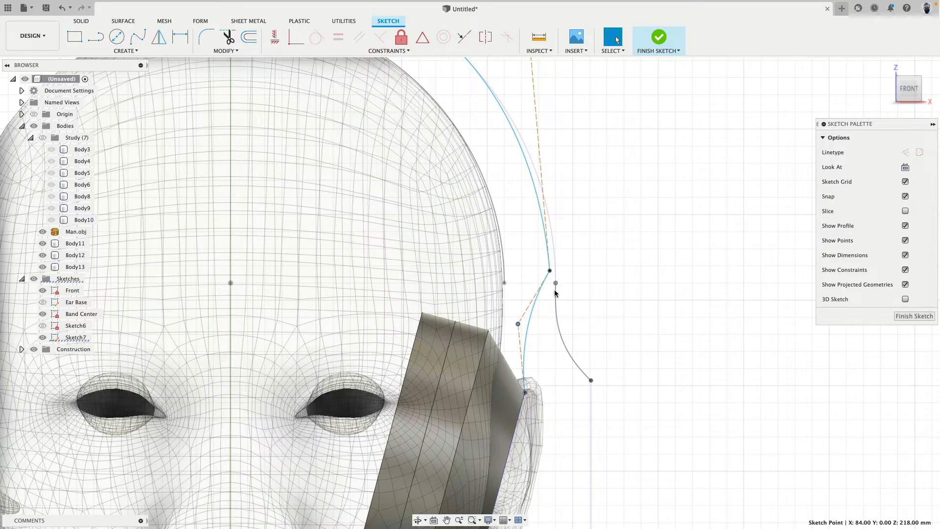
pyautogui.scroll(-2, 608, 252)
pyautogui.scroll(2, 609, 252)
pyautogui.scroll(-4, 609, 253)
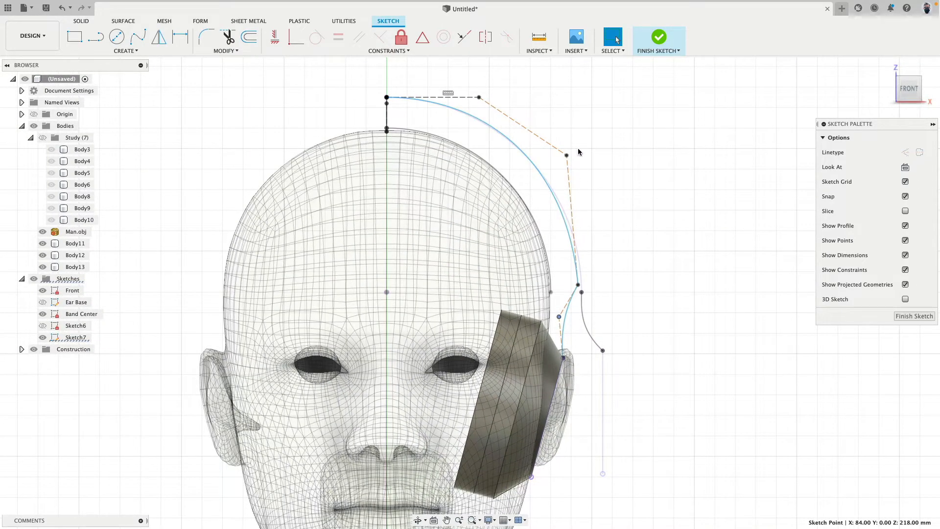
pyautogui.moveTo(569, 156); pyautogui.dragTo(576, 168)
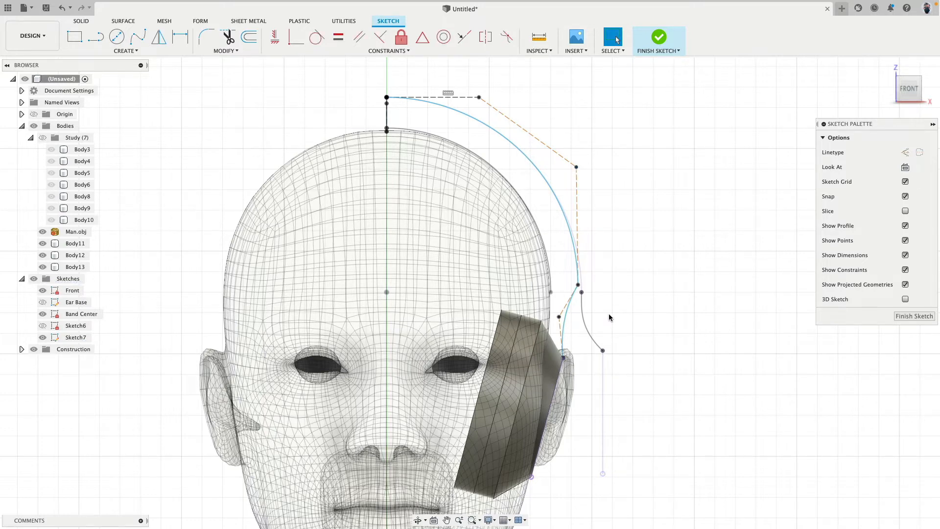
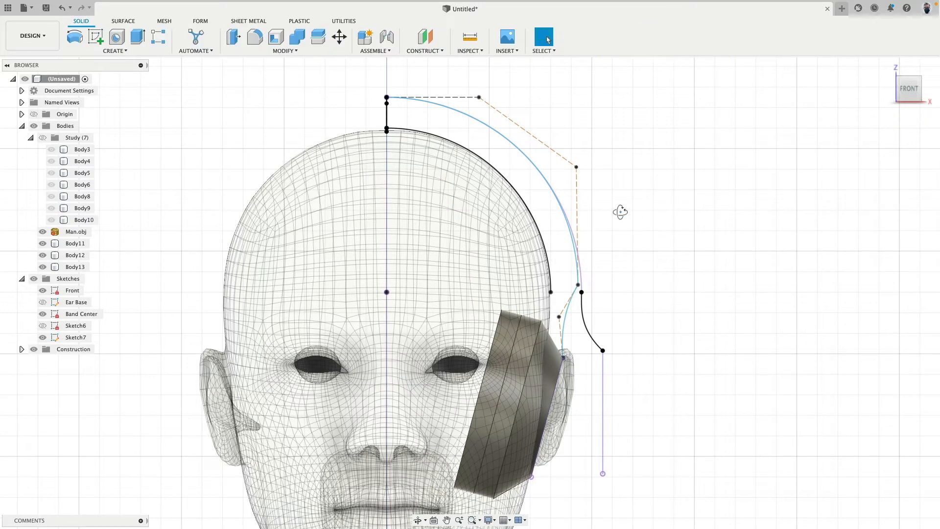
# Hide the Front sketch and rename Sketch7 to "Front Relaxed"
pyautogui.keyDown('shift'); pyautogui.moveTo(619, 209); pyautogui.dragTo(387, 200, button='middle'); pyautogui.keyUp('shift')
pyautogui.click(42, 291)
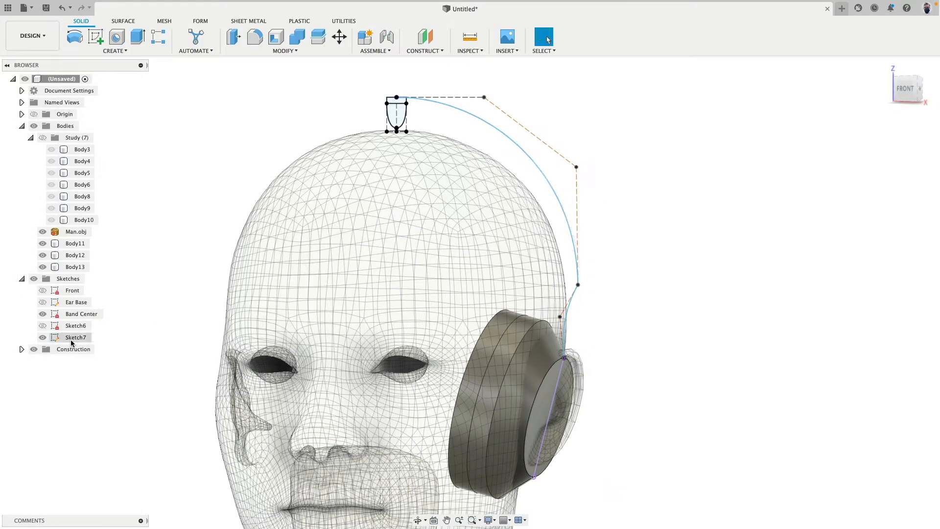
pyautogui.click(77, 338)
pyautogui.write('Front')
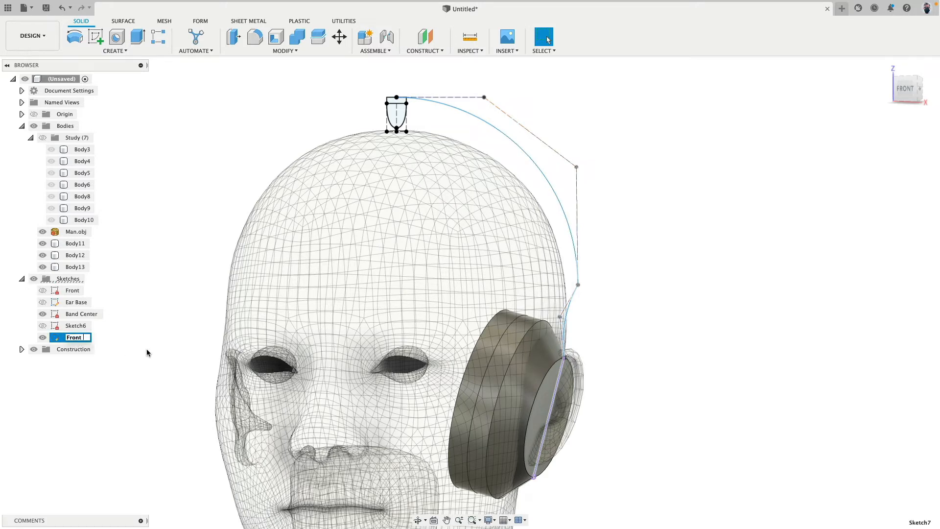
pyautogui.write(' Relaxed')
pyautogui.press('Return')
pyautogui.click(628, 218)
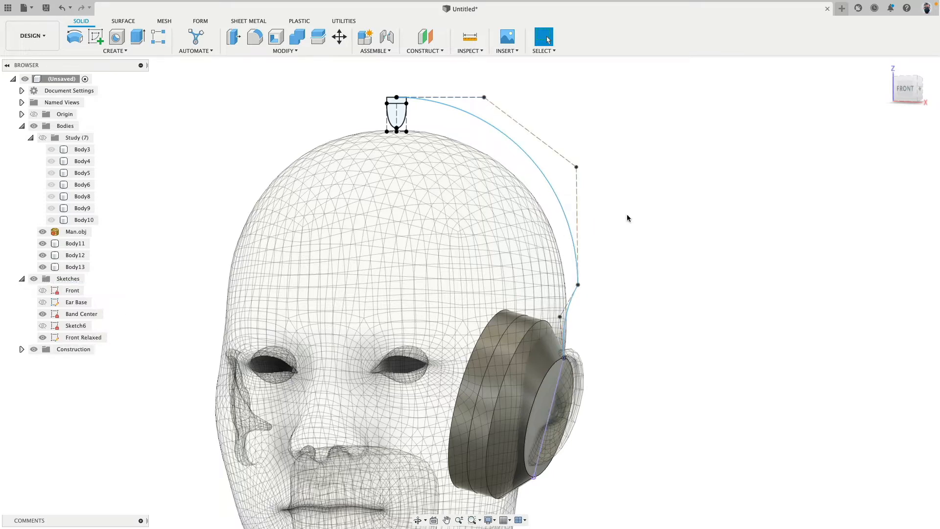
# Sweep the thin upper band profile along only the upper spline as a new body, with chain selection off
pyautogui.click(115, 51)
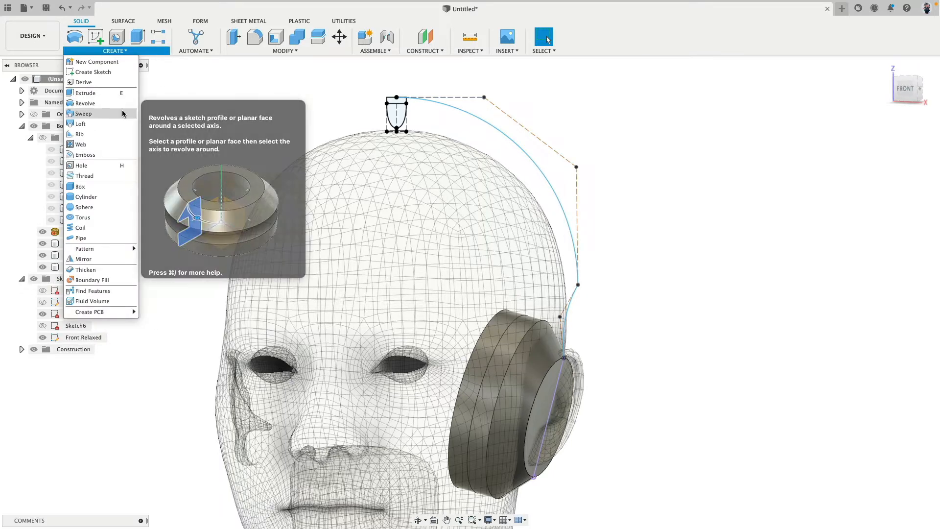
pyautogui.click(83, 113)
pyautogui.scroll(5, 387, 101)
pyautogui.click(415, 107)
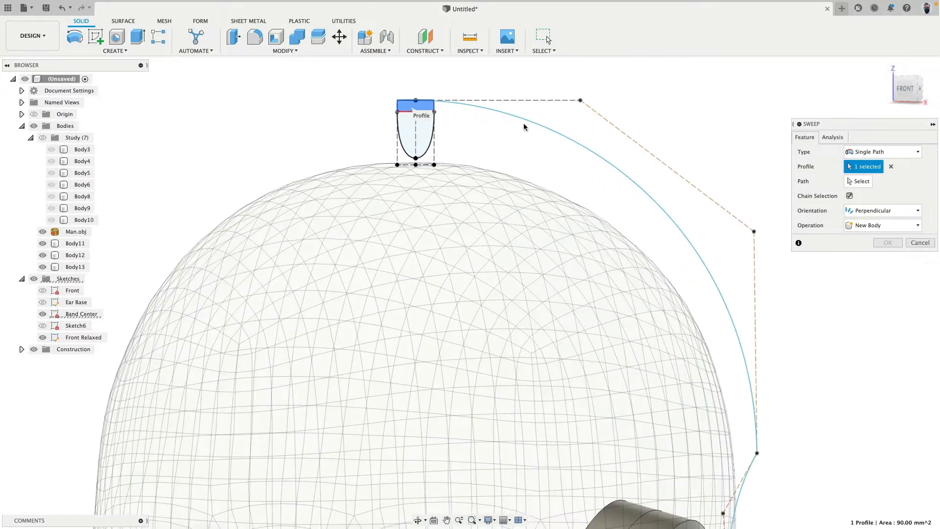
pyautogui.click(857, 181)
pyautogui.click(681, 230)
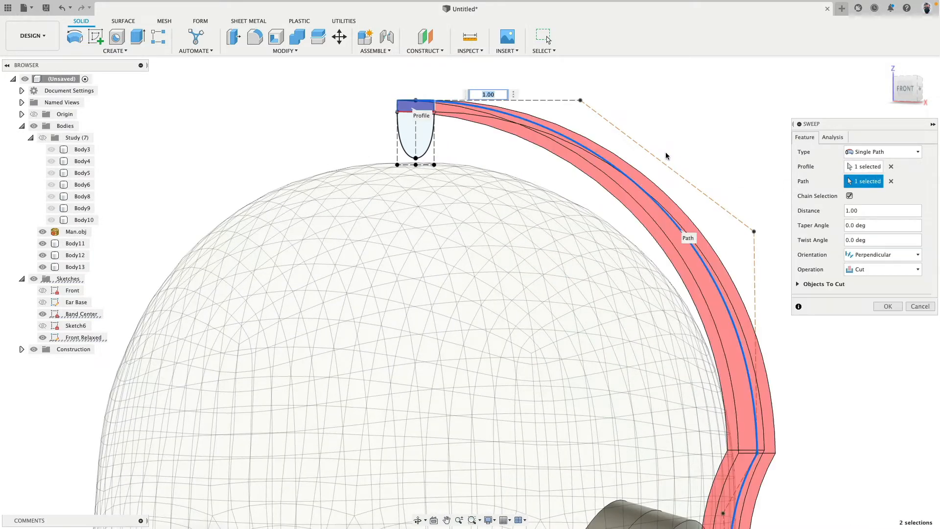
pyautogui.scroll(-5, 681, 230)
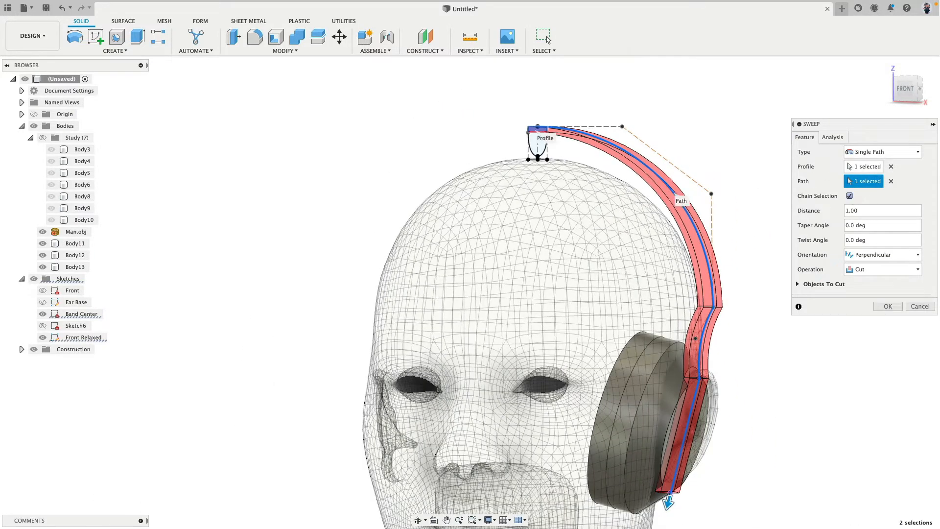
pyautogui.click(850, 196)
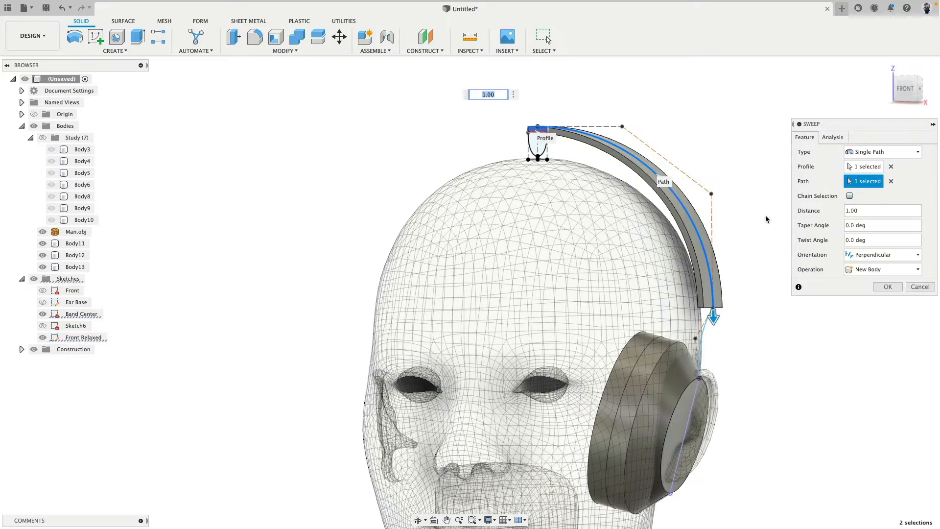
pyautogui.click(887, 287)
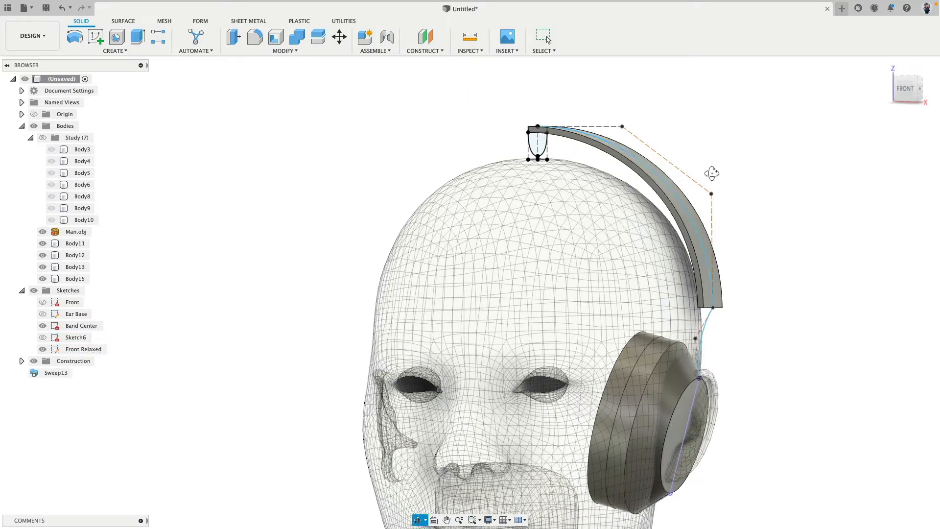
# Check the end of the swept band above the ear cup and undo the sweep
pyautogui.keyDown('shift'); pyautogui.moveTo(763, 206); pyautogui.dragTo(739, 178, button='middle'); pyautogui.keyUp('shift')
pyautogui.scroll(5, 739, 178)
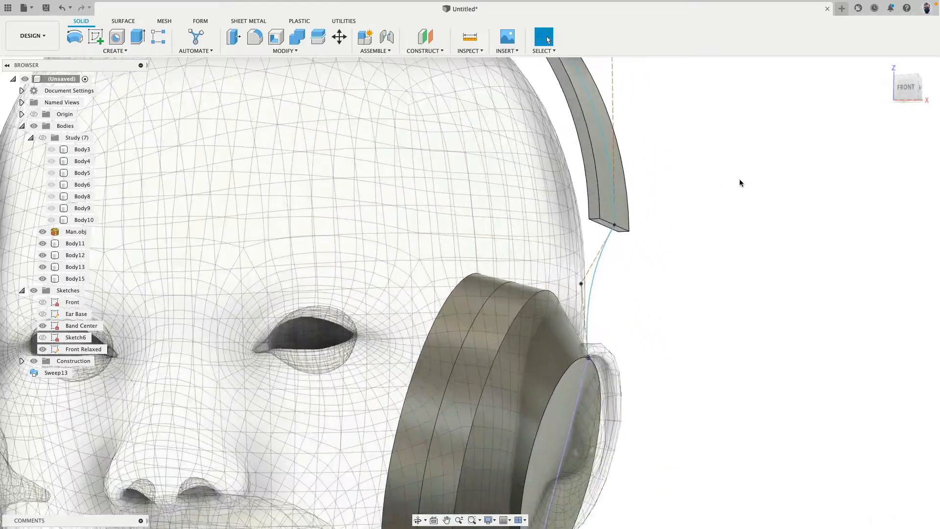
pyautogui.moveTo(661, 202); pyautogui.dragTo(696, 159, button='middle')
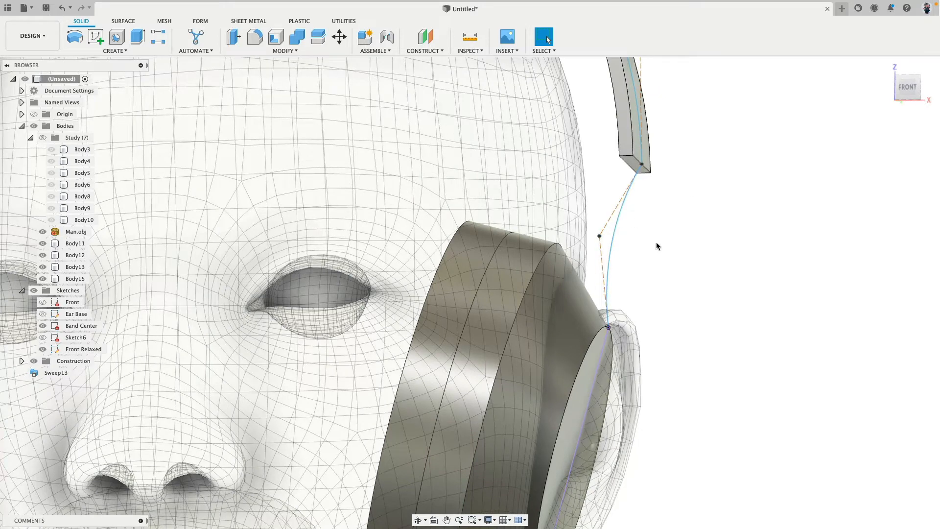
pyautogui.scroll(-5, 656, 241)
pyautogui.press('super+z')
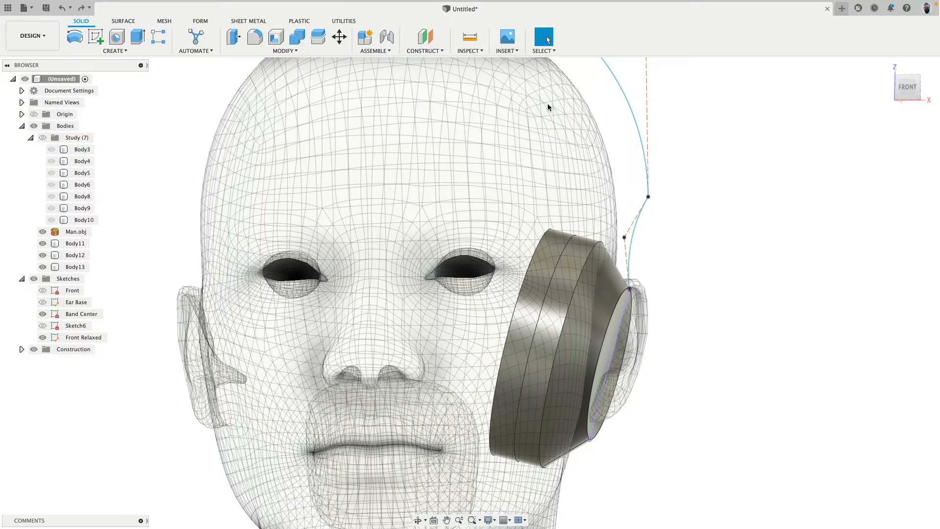
# Sweep the thin upper band profile along both headband splines down to the ear cup as a new body
pyautogui.moveTo(547, 104); pyautogui.dragTo(489, 304, button='middle')
pyautogui.click(115, 50)
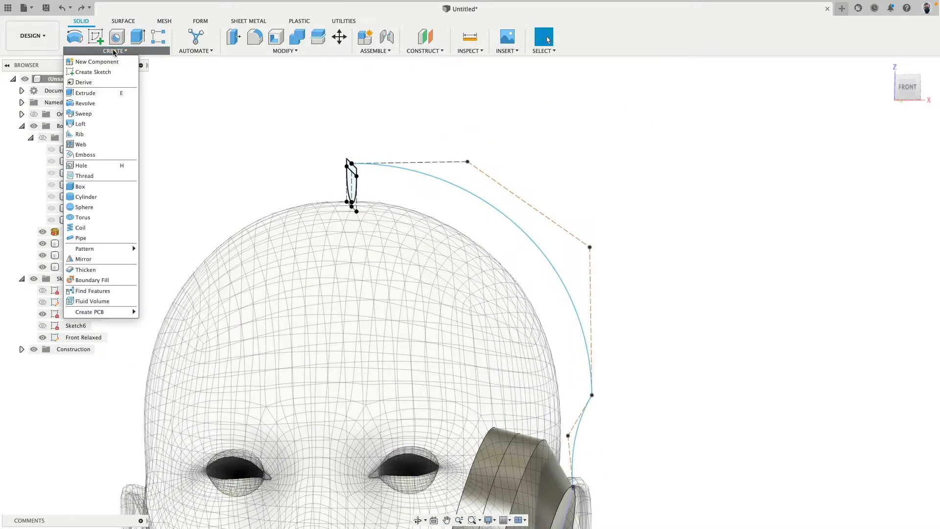
pyautogui.click(108, 113)
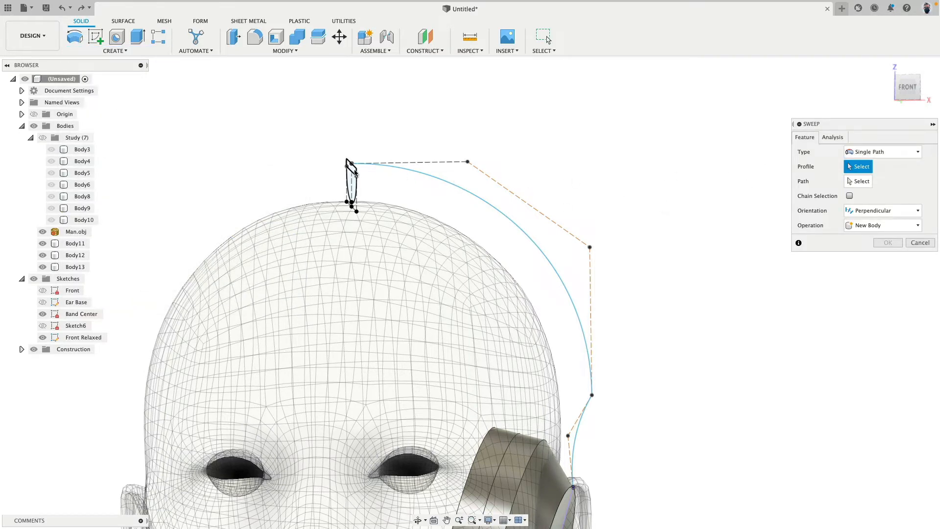
pyautogui.click(354, 173)
pyautogui.click(859, 181)
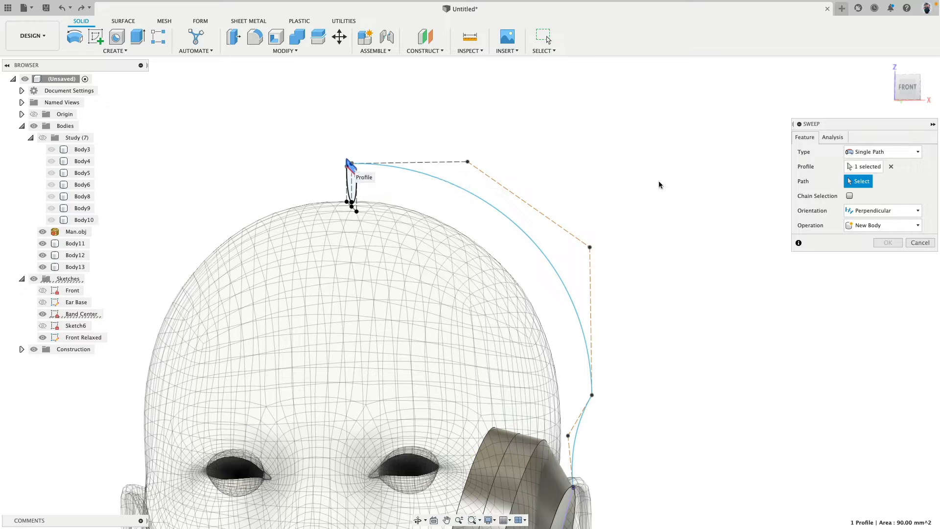
pyautogui.click(539, 248)
pyautogui.moveTo(638, 342); pyautogui.dragTo(639, 231, button='middle')
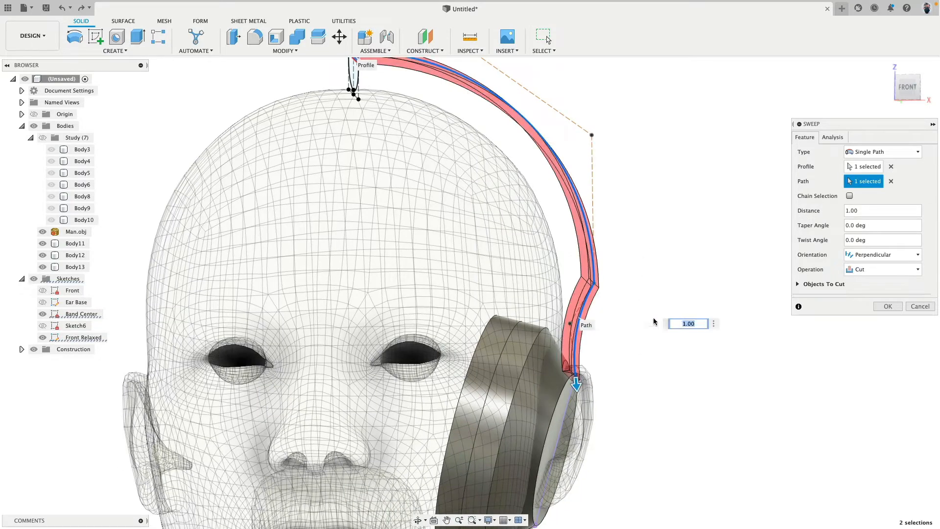
pyautogui.click(876, 269)
pyautogui.click(876, 316)
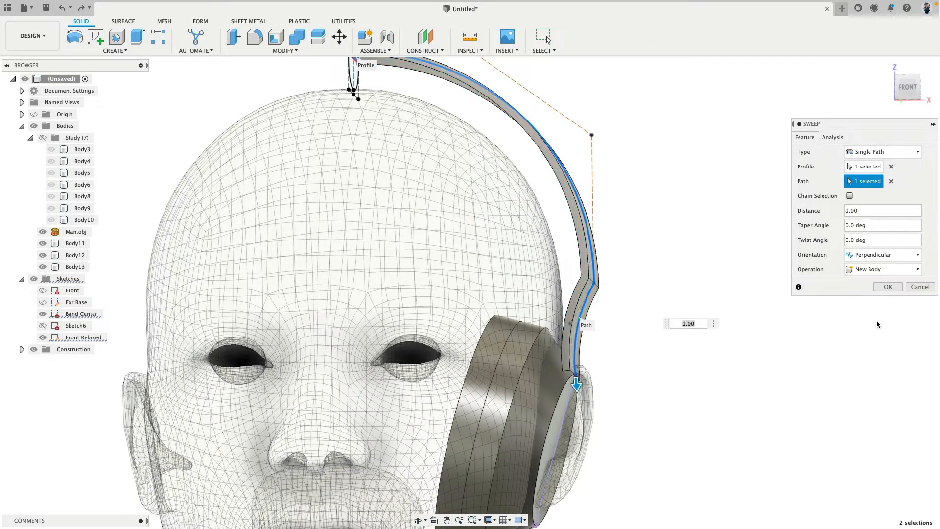
pyautogui.click(888, 287)
# Set up a sweep of the rounded lower pad profile along the upper headband spline as a new body
pyautogui.keyDown('shift'); pyautogui.moveTo(720, 281); pyautogui.dragTo(695, 265, button='middle'); pyautogui.keyUp('shift')
pyautogui.keyDown('shift'); pyautogui.moveTo(624, 181); pyautogui.dragTo(588, 187, button='middle'); pyautogui.keyUp('shift')
pyautogui.click(116, 51)
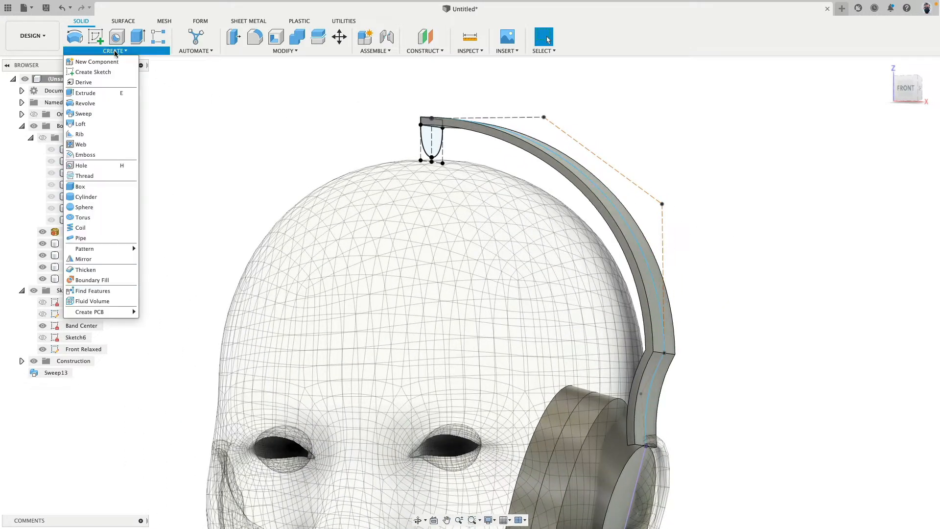
pyautogui.click(112, 113)
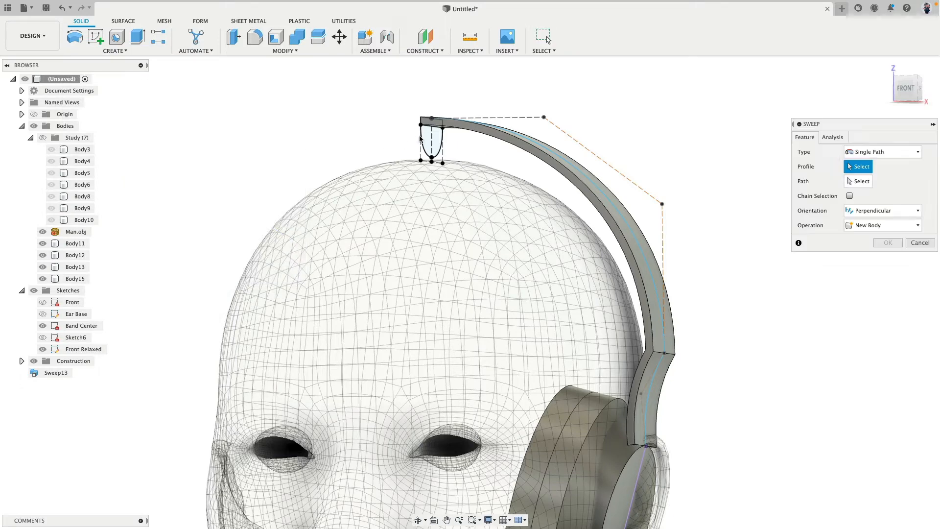
pyautogui.click(430, 142)
pyautogui.click(856, 181)
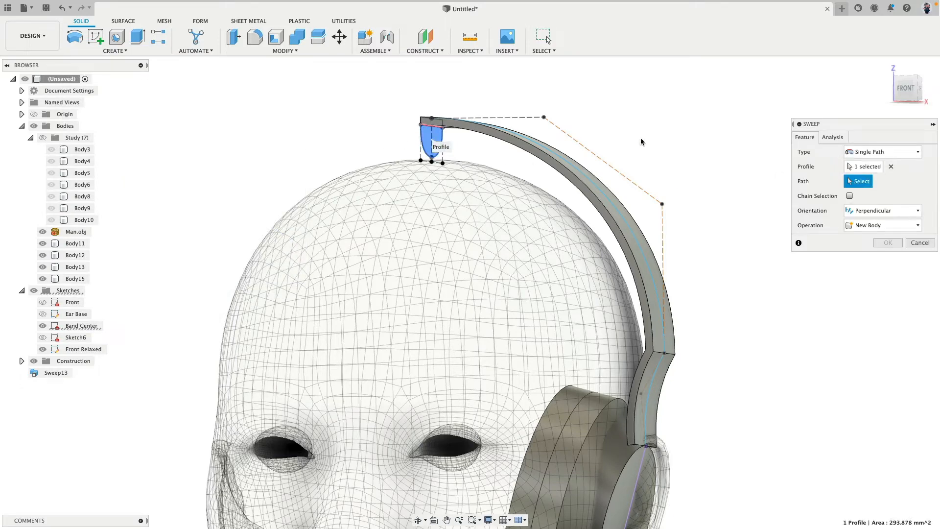
pyautogui.keyDown('shift'); pyautogui.moveTo(640, 137); pyautogui.dragTo(617, 158, button='middle'); pyautogui.keyUp('shift')
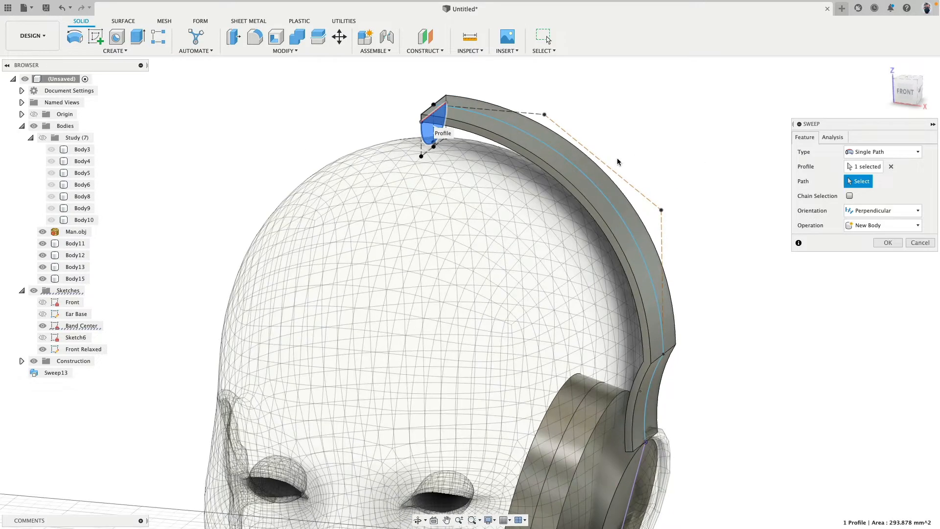
pyautogui.click(543, 175)
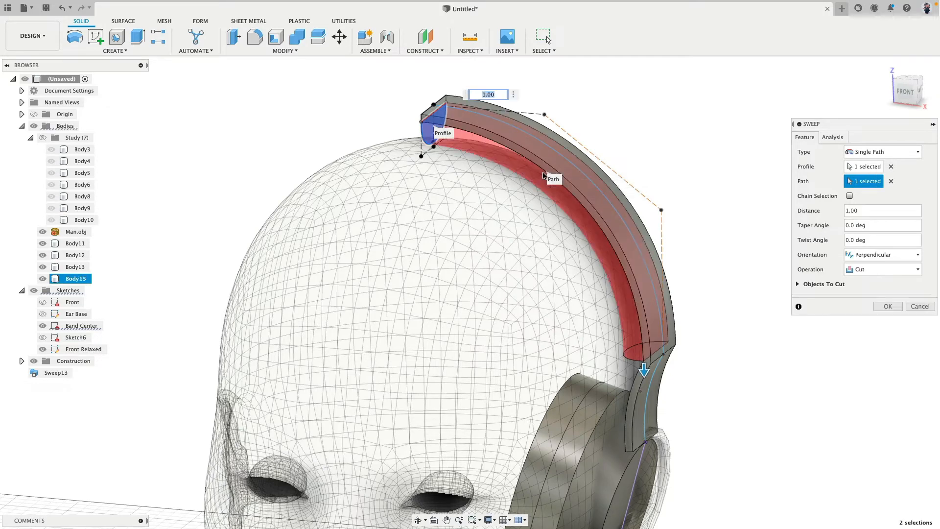
pyautogui.click(911, 269)
pyautogui.click(868, 316)
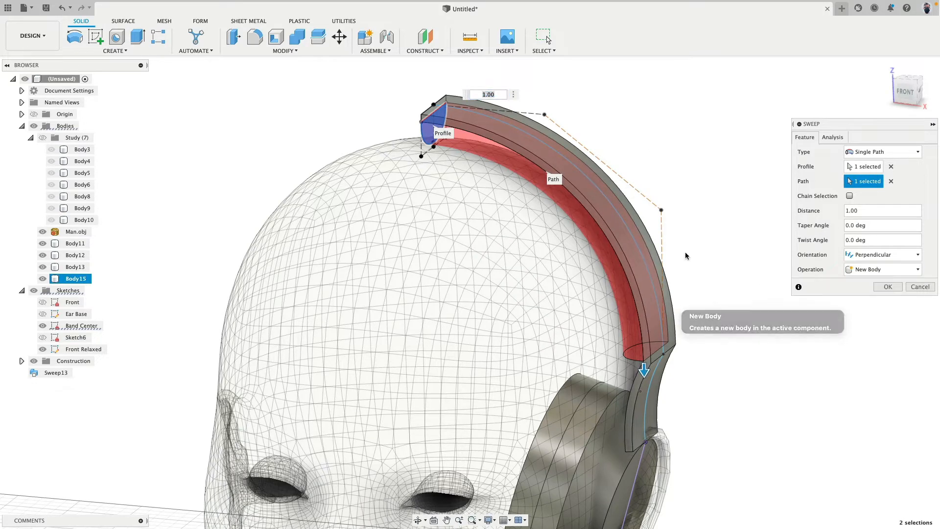
pyautogui.keyDown('shift'); pyautogui.moveTo(670, 201); pyautogui.dragTo(642, 179, button='middle'); pyautogui.keyUp('shift')
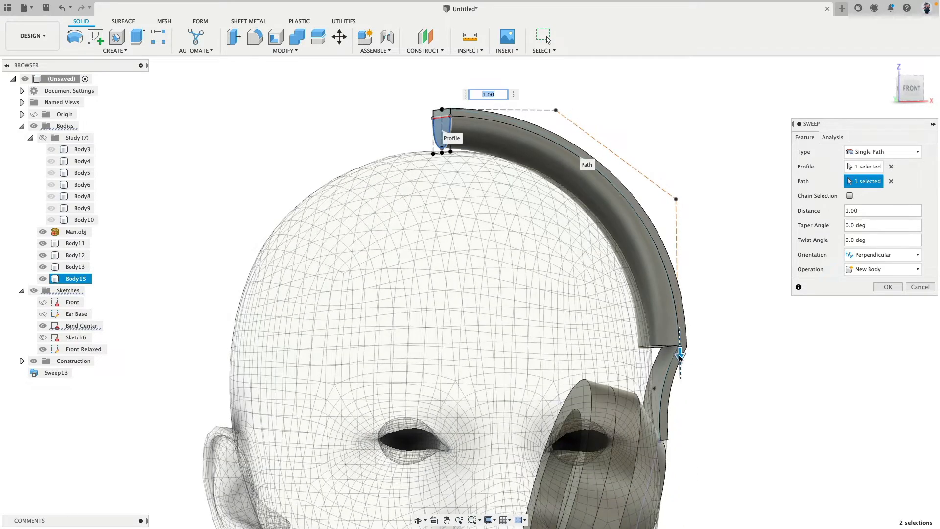
# Shorten the pad sweep so it ends partway down the upper band, and create the body
pyautogui.moveTo(679, 356); pyautogui.dragTo(652, 238)
pyautogui.keyDown('shift'); pyautogui.moveTo(715, 260); pyautogui.dragTo(714, 213, button='middle'); pyautogui.keyUp('shift')
pyautogui.click(887, 286)
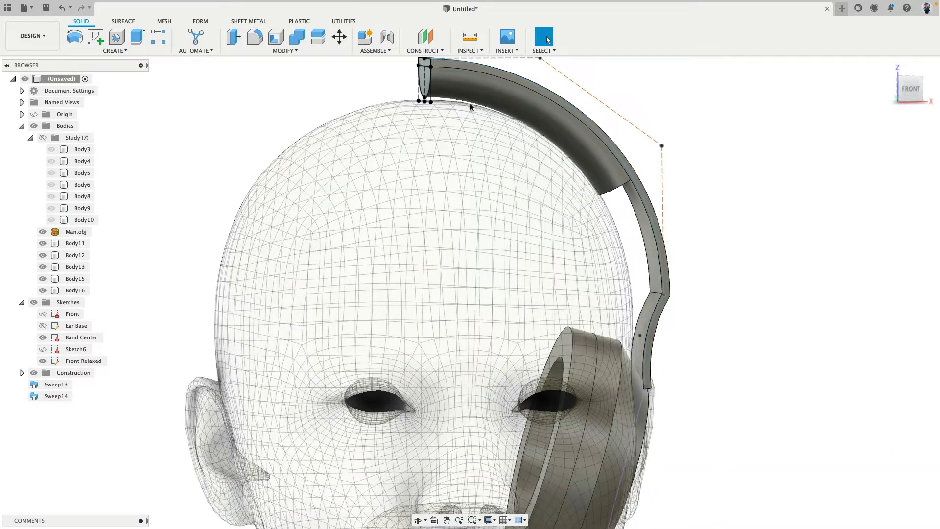
# Try to loft from the pad's end face to the inner face of the lower band section
pyautogui.click(476, 92)
pyautogui.keyDown('shift'); pyautogui.moveTo(718, 233); pyautogui.dragTo(690, 220, button='middle'); pyautogui.keyUp('shift')
pyautogui.click(635, 249)
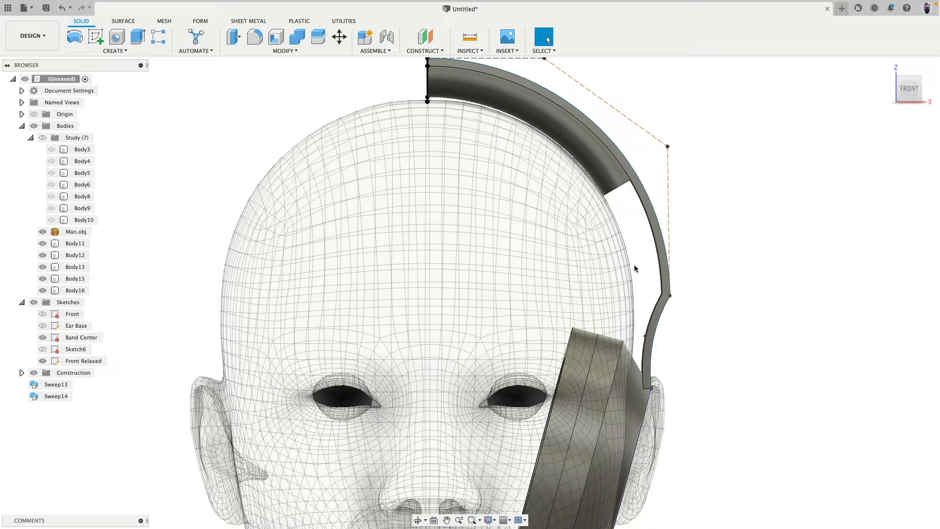
pyautogui.keyDown('shift'); pyautogui.moveTo(705, 284); pyautogui.dragTo(672, 231, button='middle'); pyautogui.keyUp('shift')
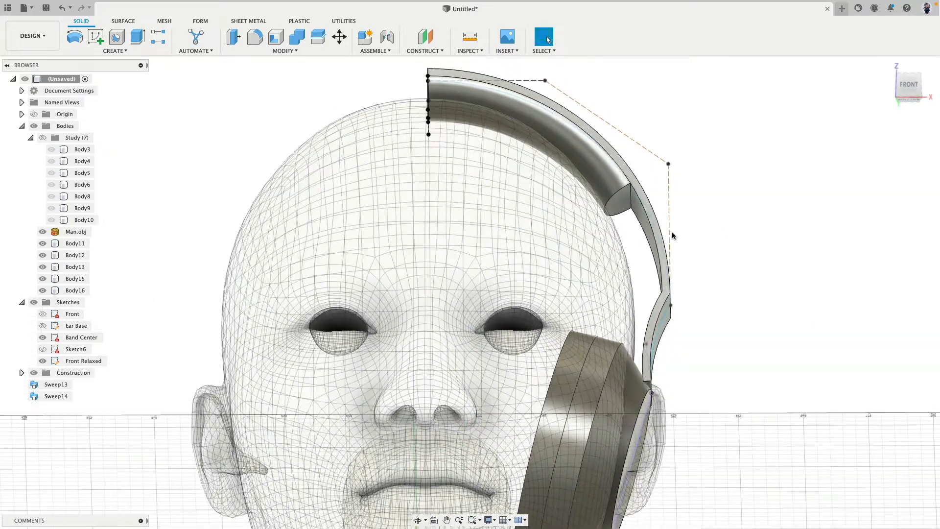
pyautogui.click(115, 51)
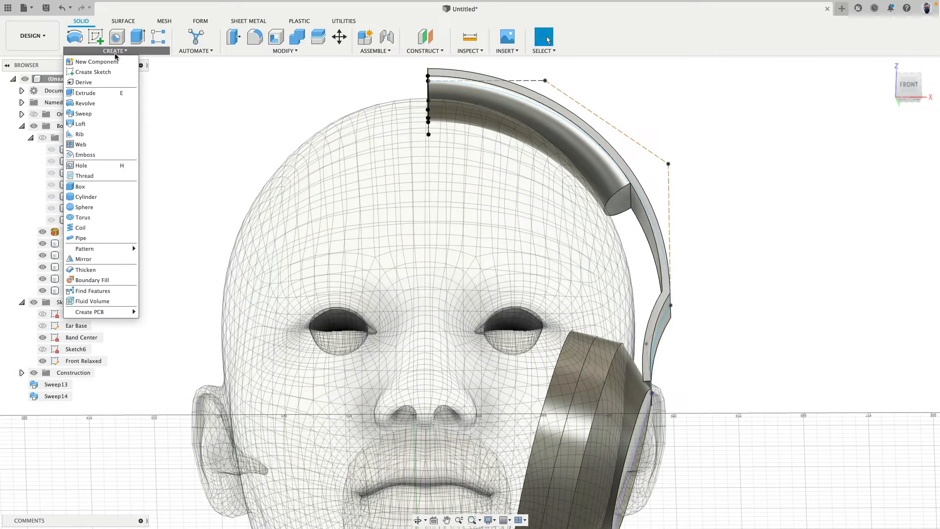
pyautogui.click(100, 122)
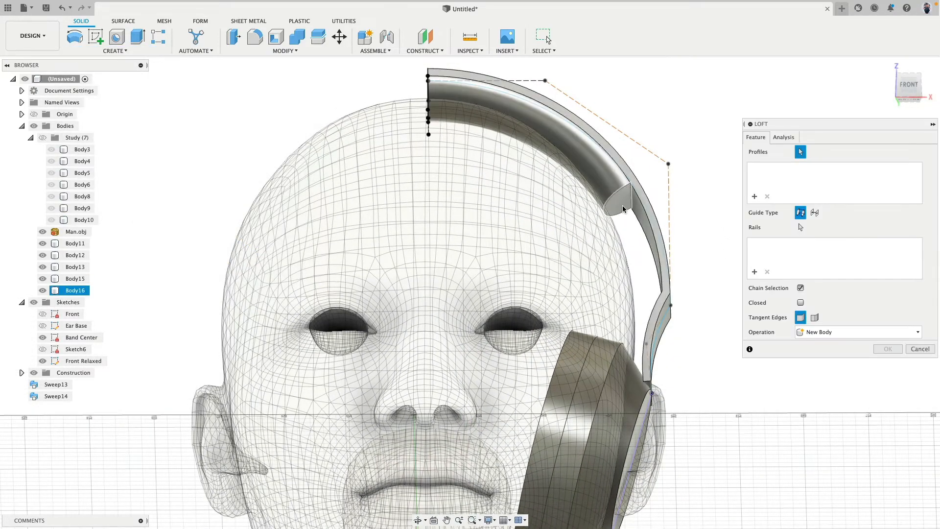
pyautogui.click(626, 210)
pyautogui.keyDown('shift'); pyautogui.moveTo(632, 230); pyautogui.dragTo(612, 220, button='middle'); pyautogui.keyUp('shift')
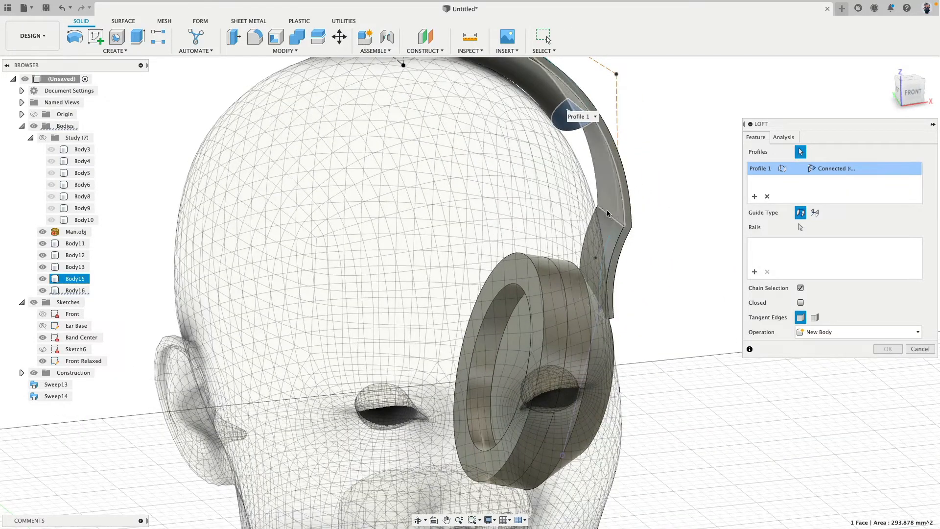
pyautogui.click(612, 226)
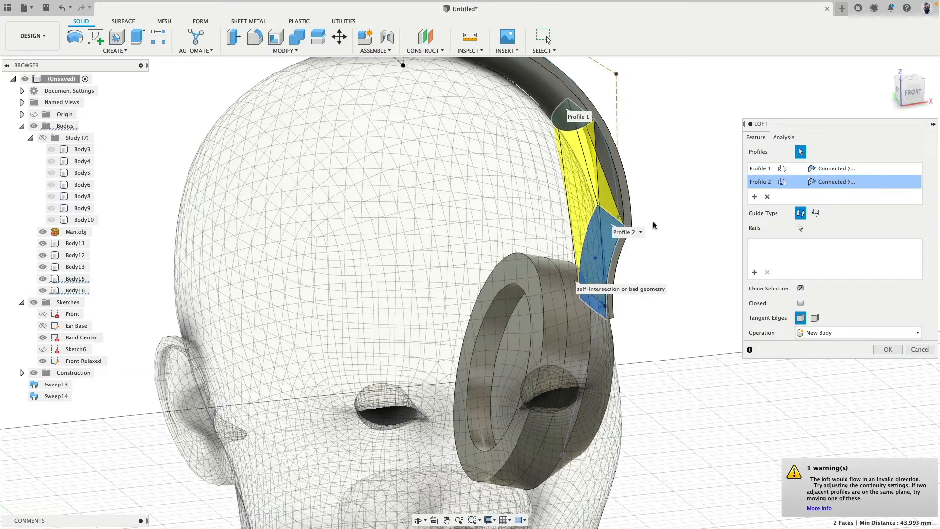
pyautogui.press('Escape')
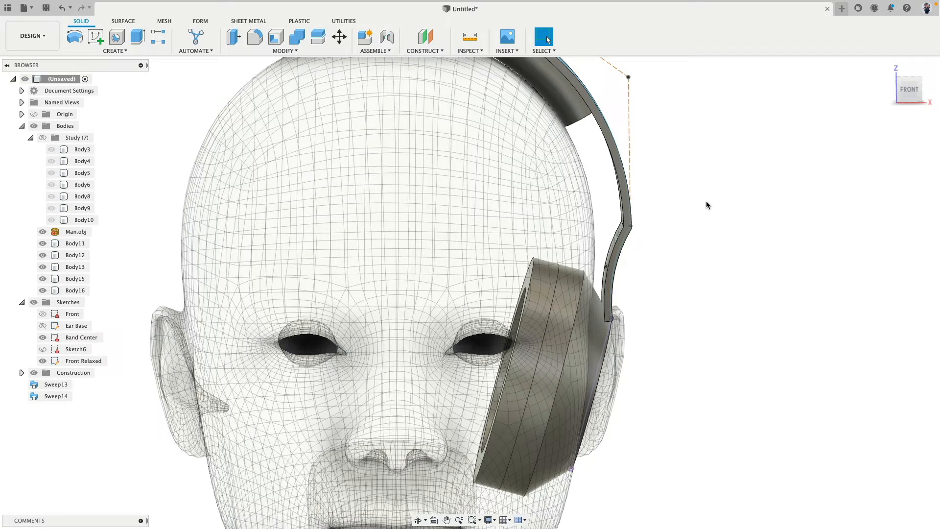
pyautogui.scroll(-5, 706, 203)
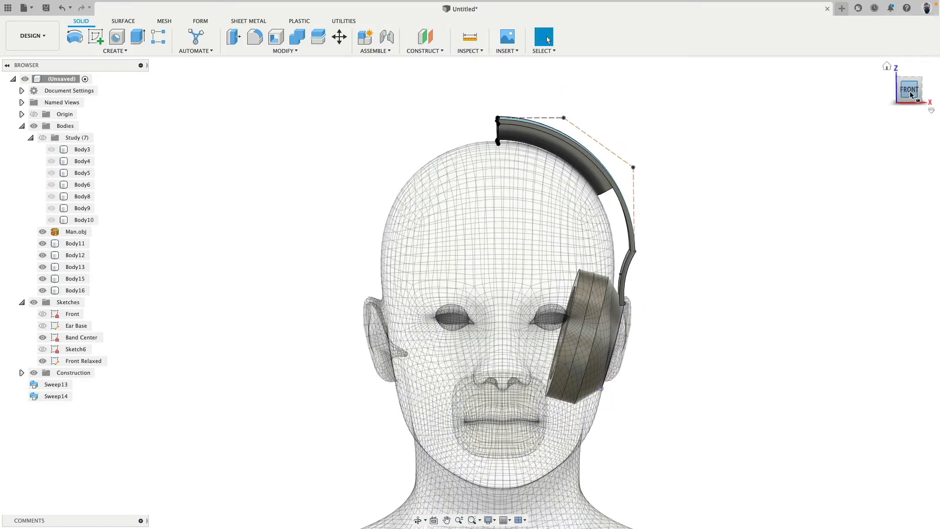
pyautogui.click(911, 94)
pyautogui.click(528, 137)
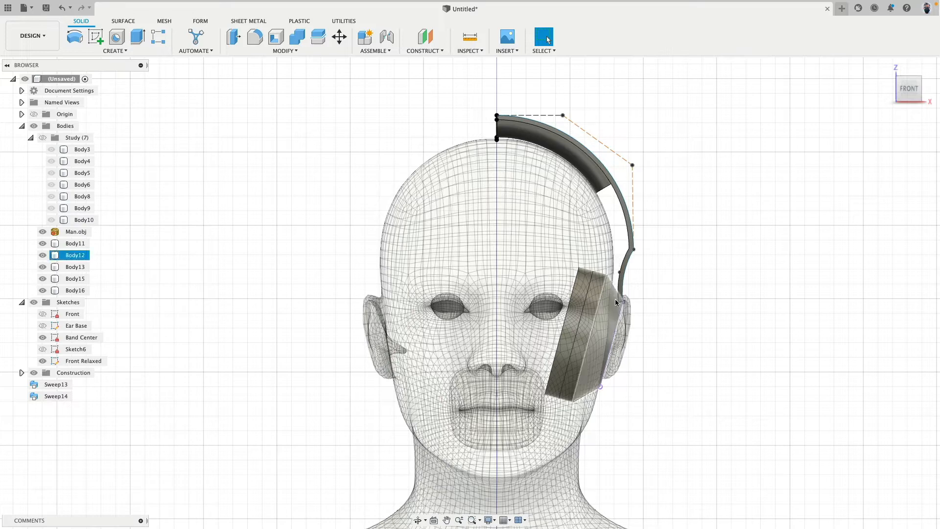
pyautogui.scroll(5, 639, 201)
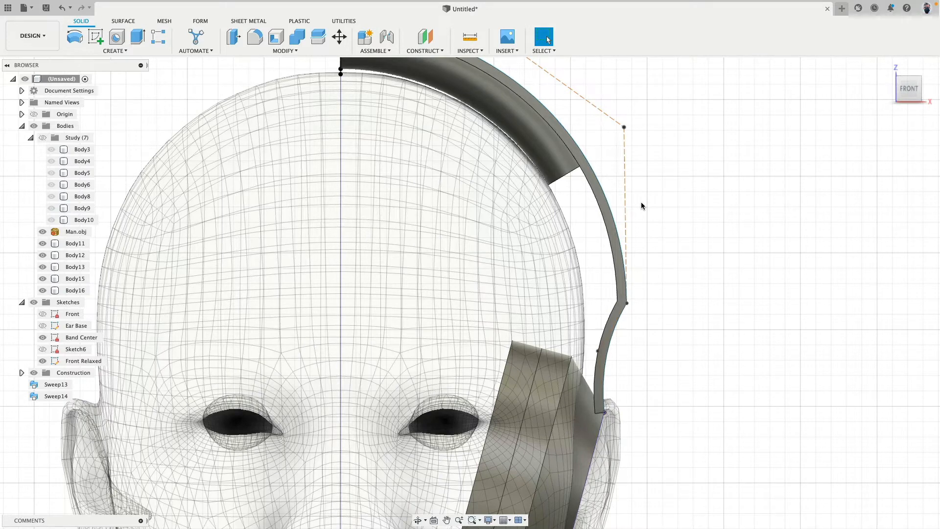
# Create a construction plane at -15 degrees through the inner edge where the upper and lower band sections meet
pyautogui.moveTo(667, 297); pyautogui.dragTo(656, 249, button='middle')
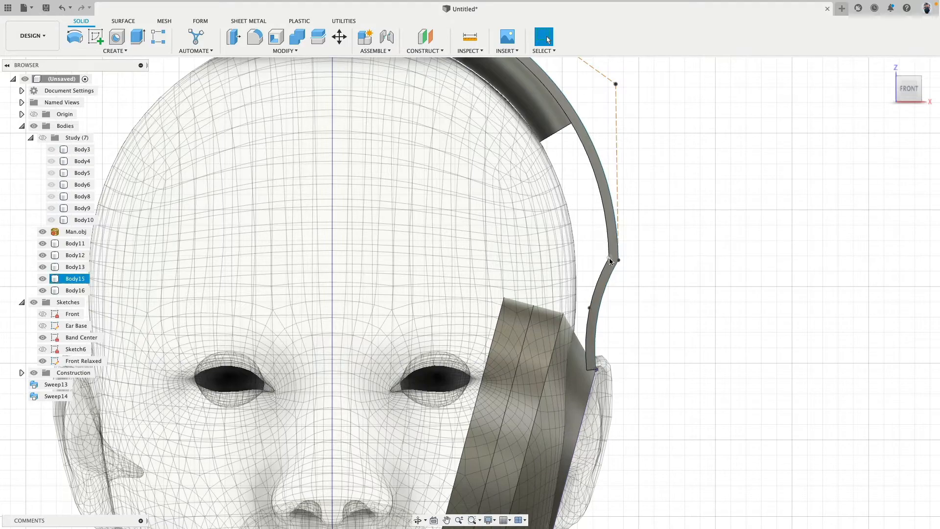
pyautogui.keyDown('shift'); pyautogui.moveTo(583, 216); pyautogui.dragTo(576, 224, button='middle'); pyautogui.keyUp('shift')
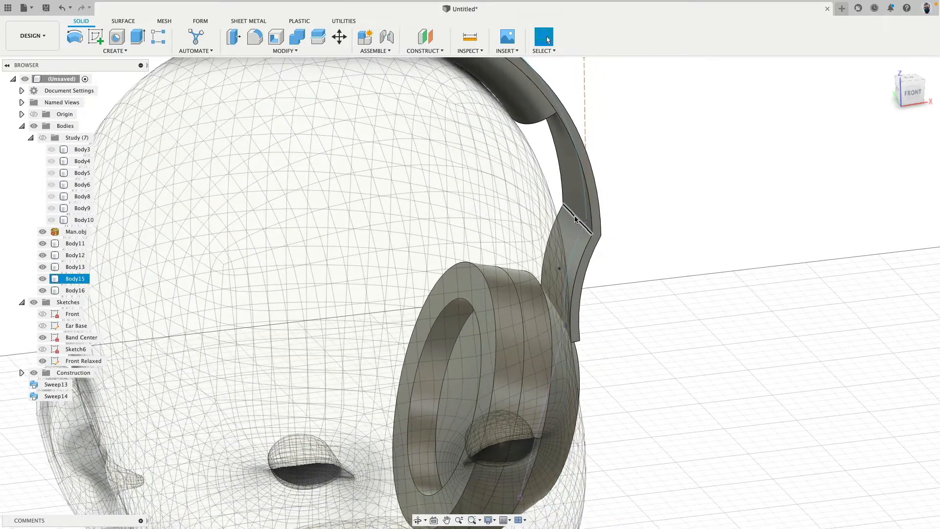
pyautogui.click(576, 219)
pyautogui.moveTo(642, 214)
pyautogui.keyDown('shift'); pyautogui.mouseDown(button='middle')
pyautogui.moveTo(631, 205)
pyautogui.moveTo(651, 205)
pyautogui.mouseUp(button='middle'); pyautogui.keyUp('shift')
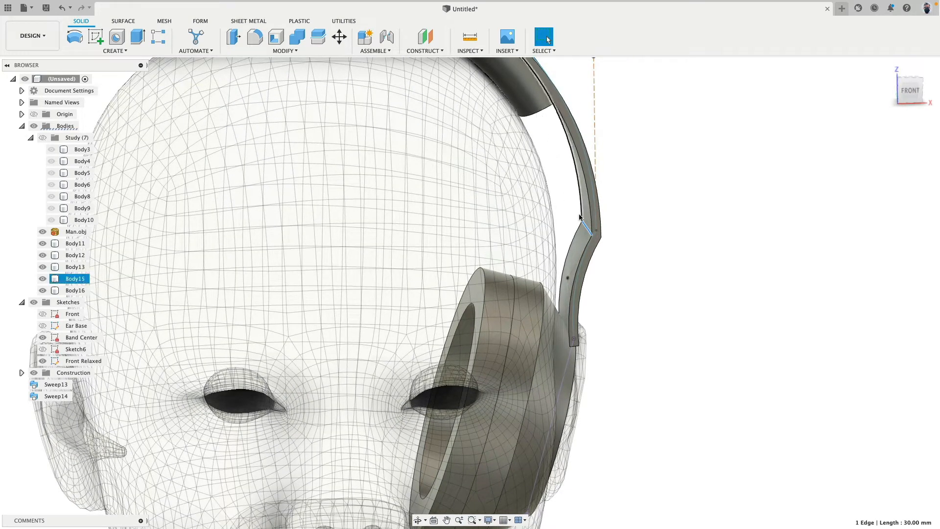
pyautogui.click(425, 51)
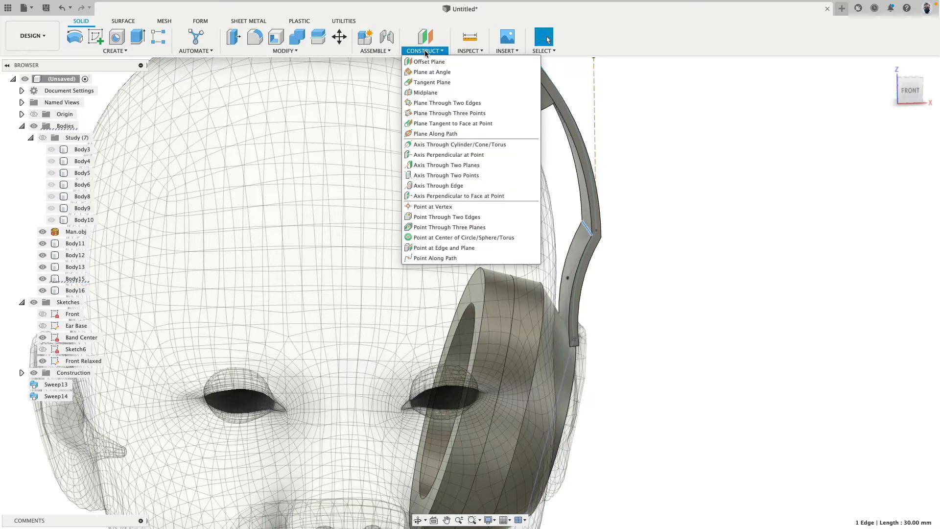
pyautogui.click(442, 73)
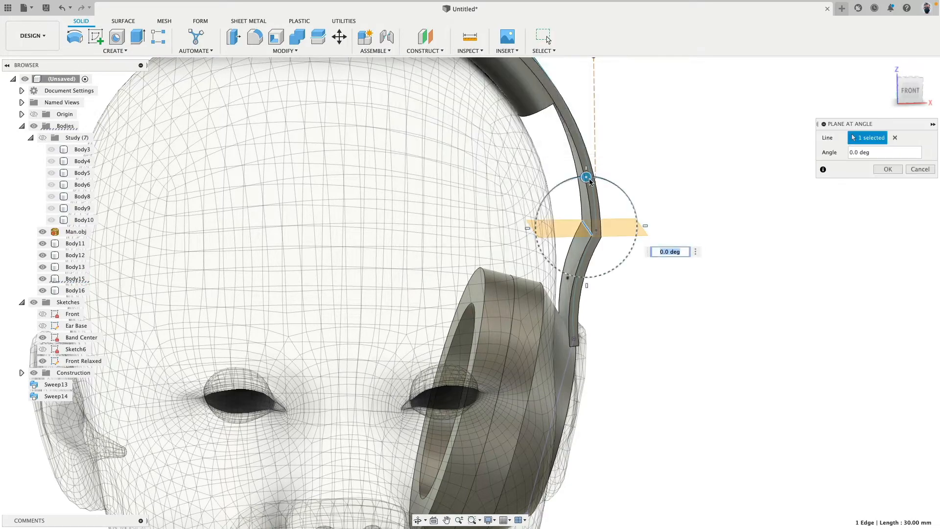
pyautogui.keyDown('shift'); pyautogui.moveTo(612, 164); pyautogui.dragTo(635, 169, button='middle'); pyautogui.keyUp('shift')
pyautogui.scroll(5, 624, 187)
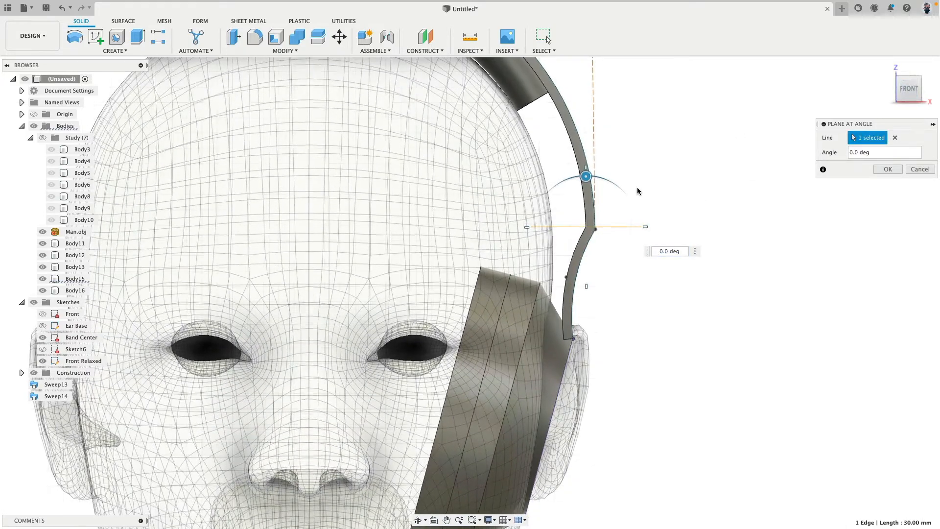
pyautogui.moveTo(481, 286); pyautogui.dragTo(494, 292)
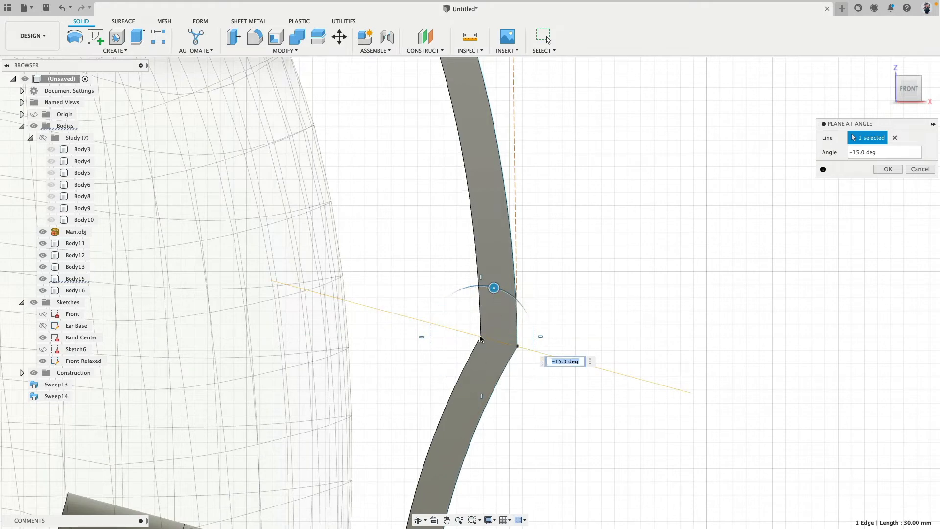
pyautogui.keyDown('shift'); pyautogui.moveTo(603, 273); pyautogui.dragTo(801, 199, button='middle'); pyautogui.keyUp('shift')
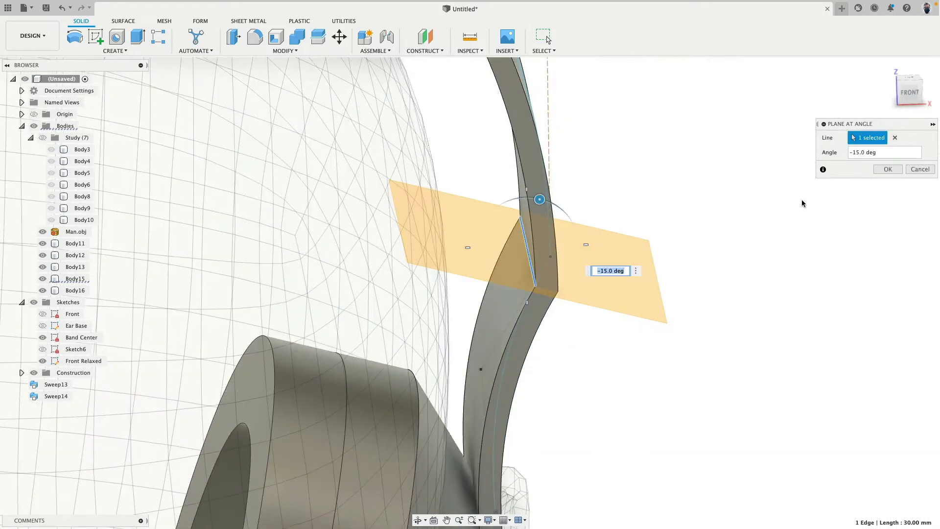
pyautogui.click(887, 168)
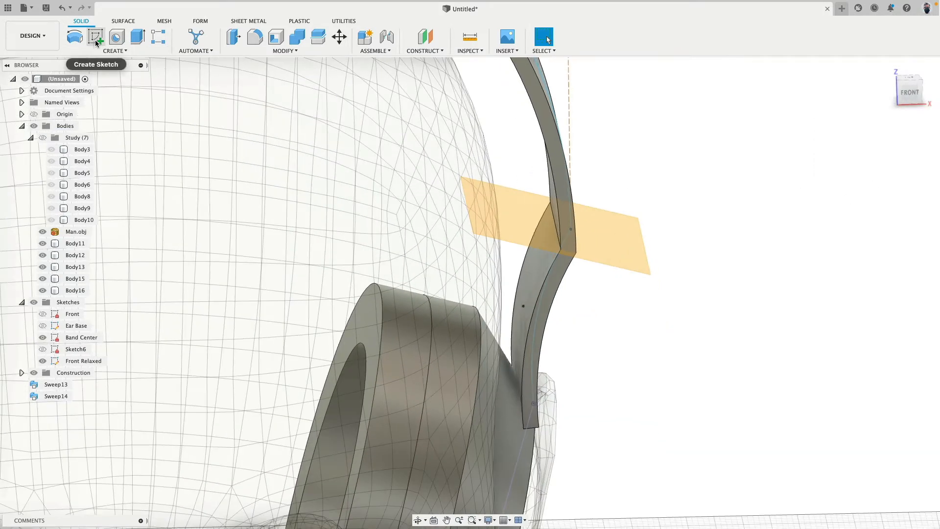
# Start a sketch on the new angled plane and project the band's inner corner edge into it
pyautogui.click(96, 36)
pyautogui.click(477, 191)
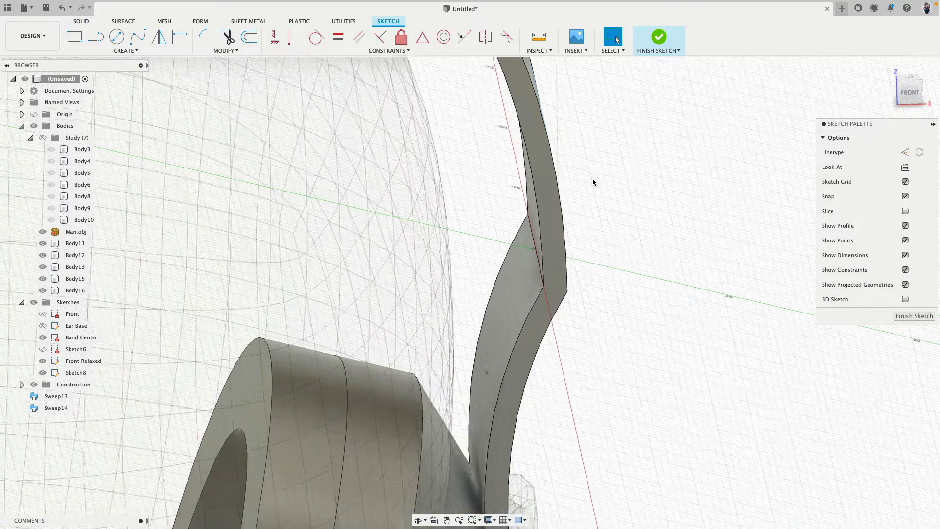
pyautogui.press('p')
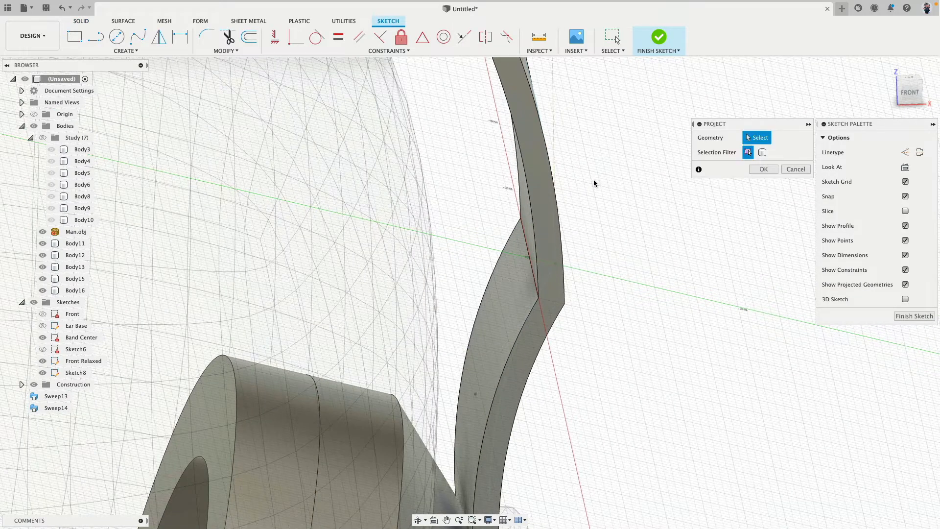
pyautogui.keyDown('shift'); pyautogui.moveTo(594, 180); pyautogui.dragTo(605, 186, button='middle'); pyautogui.keyUp('shift')
pyautogui.click(516, 234)
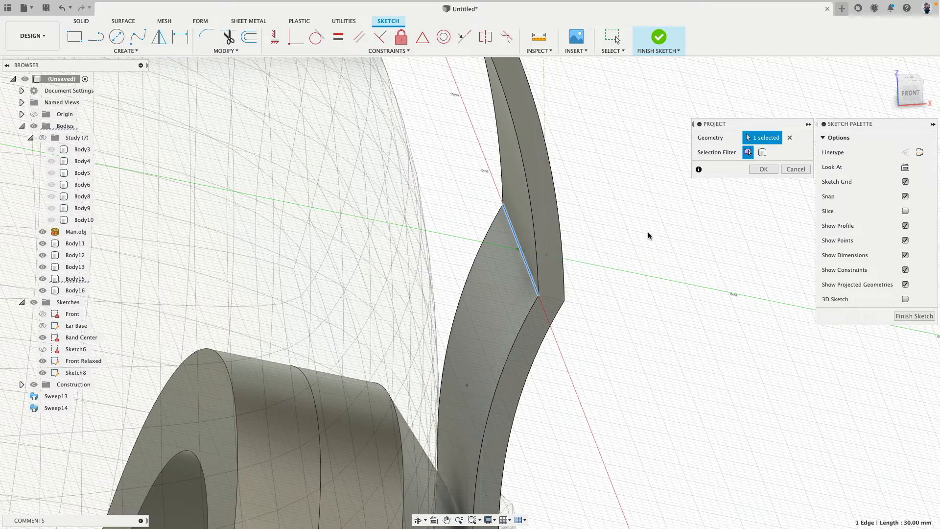
pyautogui.click(763, 169)
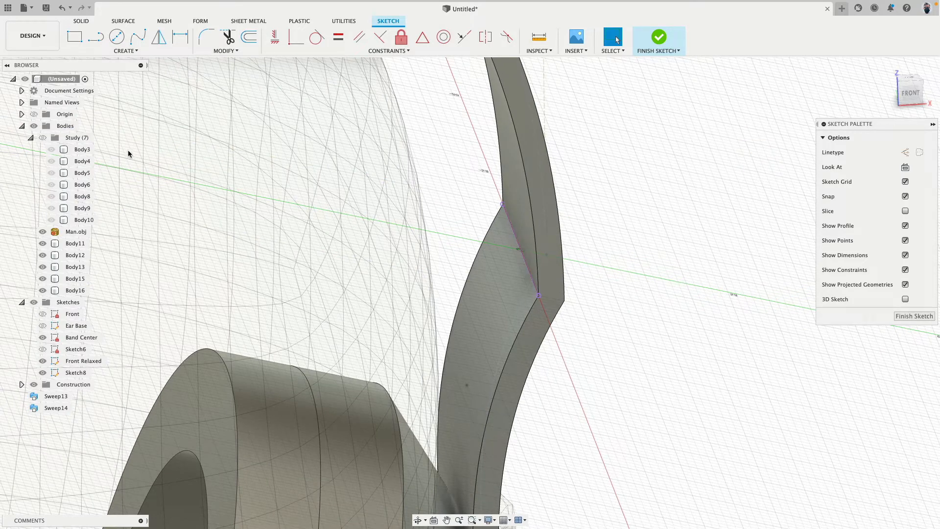
# Hide all bodies and draw a five-point control point spline bulging toward the head, joining both ends of the projected edge
pyautogui.click(34, 126)
pyautogui.click(110, 51)
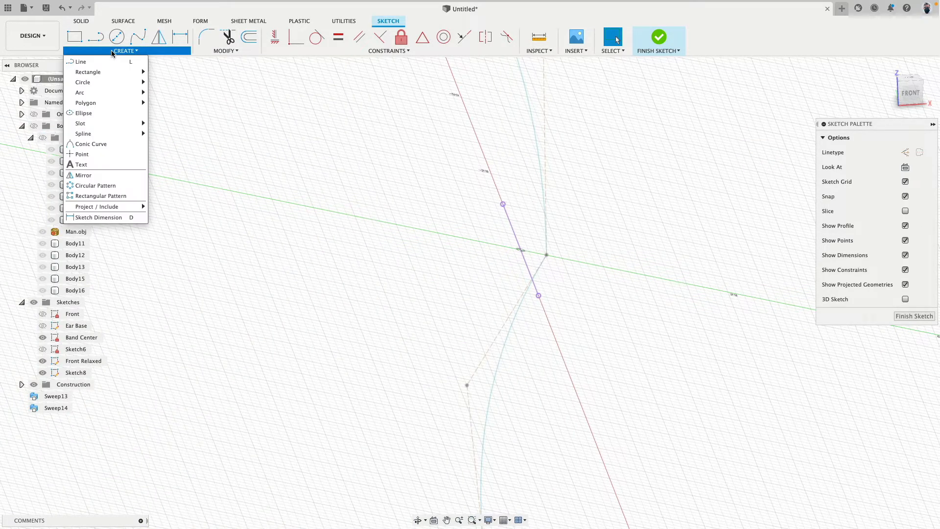
pyautogui.moveTo(106, 133)
pyautogui.click(181, 143)
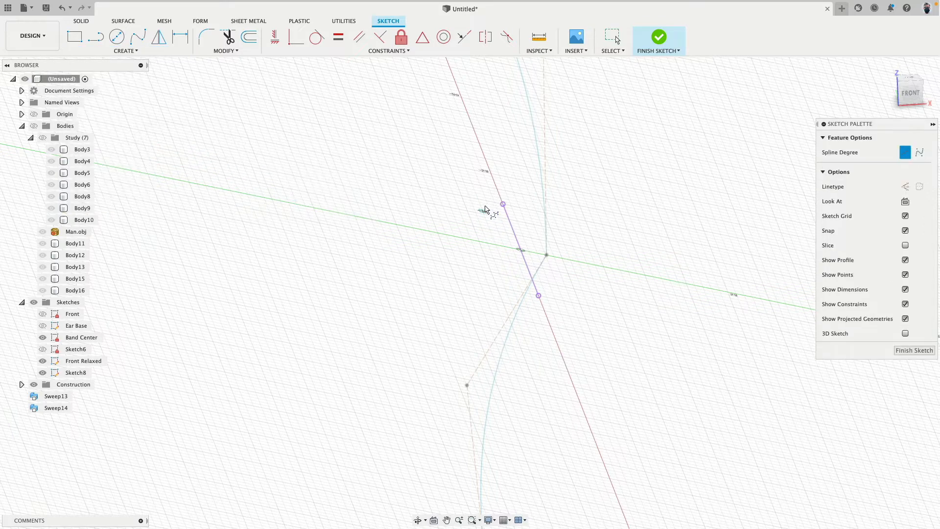
pyautogui.click(503, 203)
pyautogui.click(486, 200)
pyautogui.click(479, 241)
pyautogui.click(513, 291)
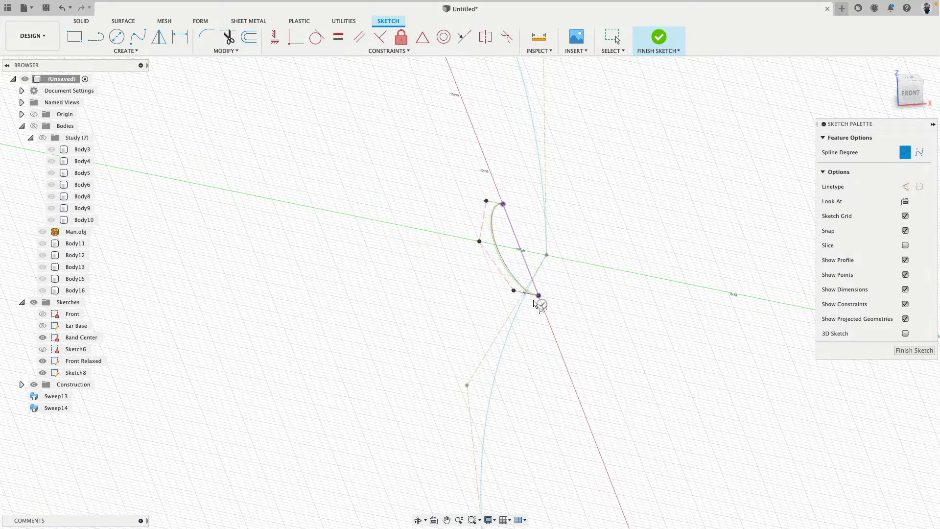
pyautogui.click(539, 295)
# Align the spline's middle control point with the projected edge's midpoint and make the two end control segments equal
pyautogui.click(275, 37)
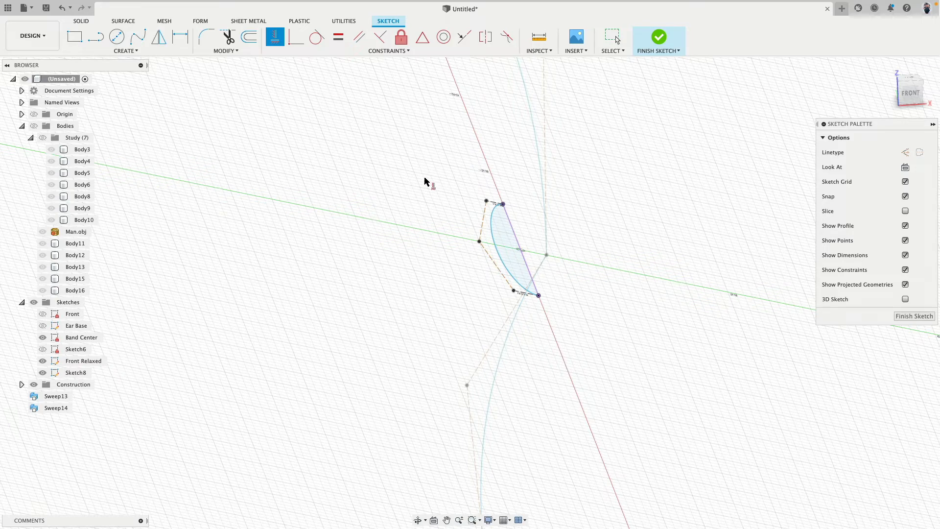
pyautogui.click(481, 242)
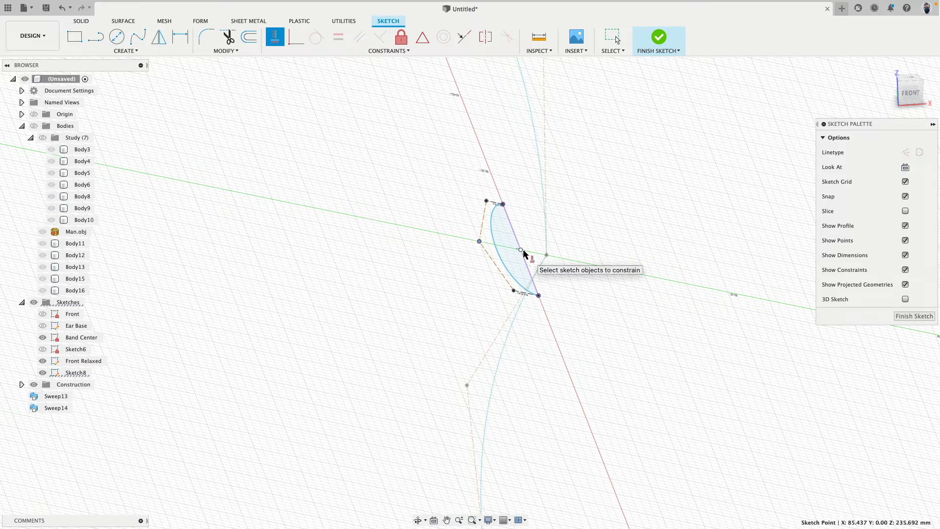
pyautogui.click(522, 251)
pyautogui.click(338, 38)
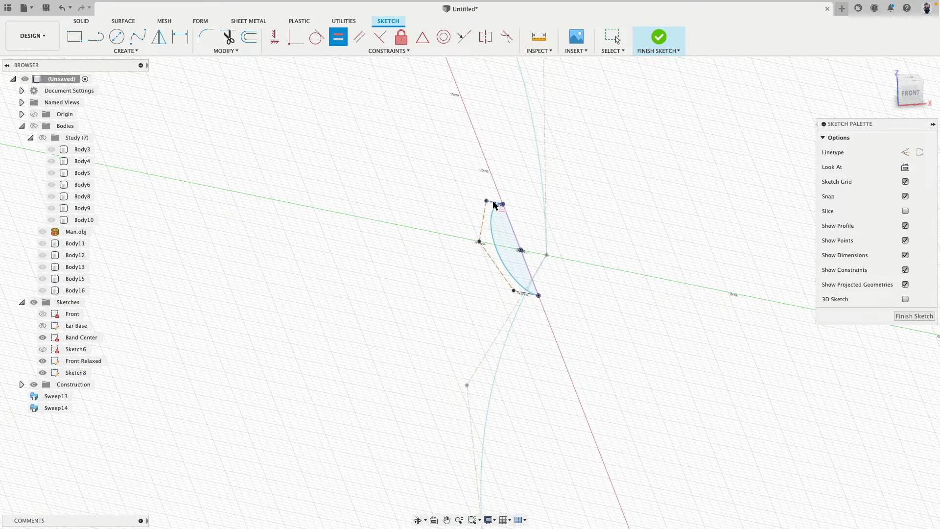
pyautogui.click(495, 203)
pyautogui.click(523, 294)
pyautogui.scroll(5, 466, 233)
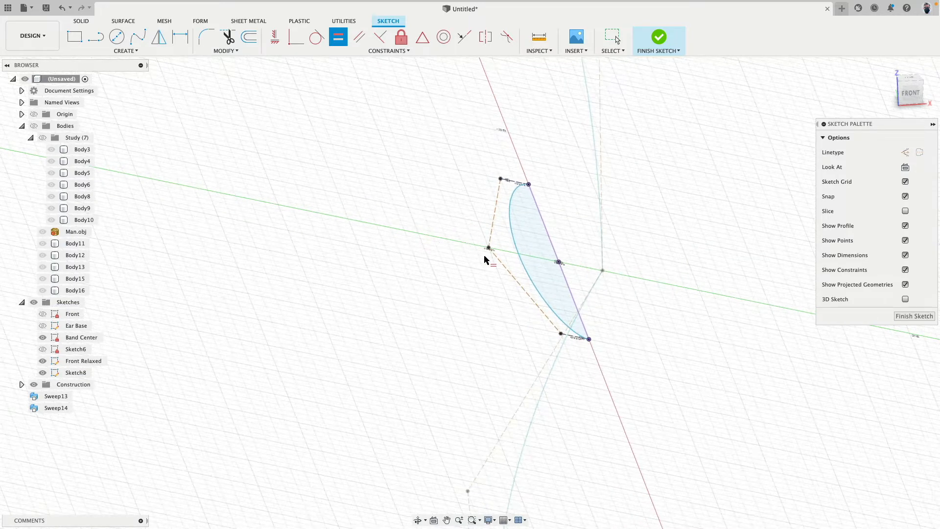
# Flatten the spline by moving its middle and end control points closer to the projected edge
pyautogui.press('Escape')
pyautogui.keyDown('shift'); pyautogui.moveTo(487, 256); pyautogui.dragTo(485, 257, button='middle'); pyautogui.keyUp('shift')
pyautogui.moveTo(494, 246); pyautogui.dragTo(522, 256)
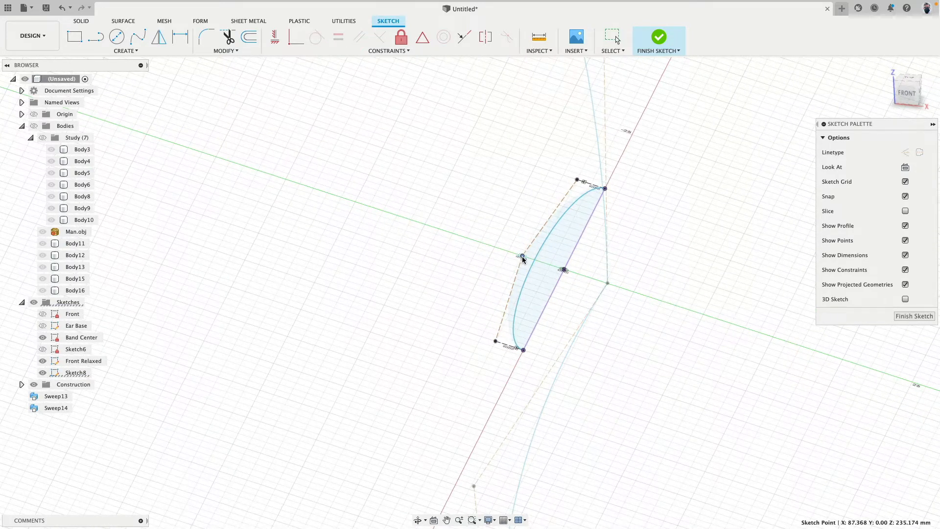
pyautogui.moveTo(496, 341); pyautogui.dragTo(499, 342)
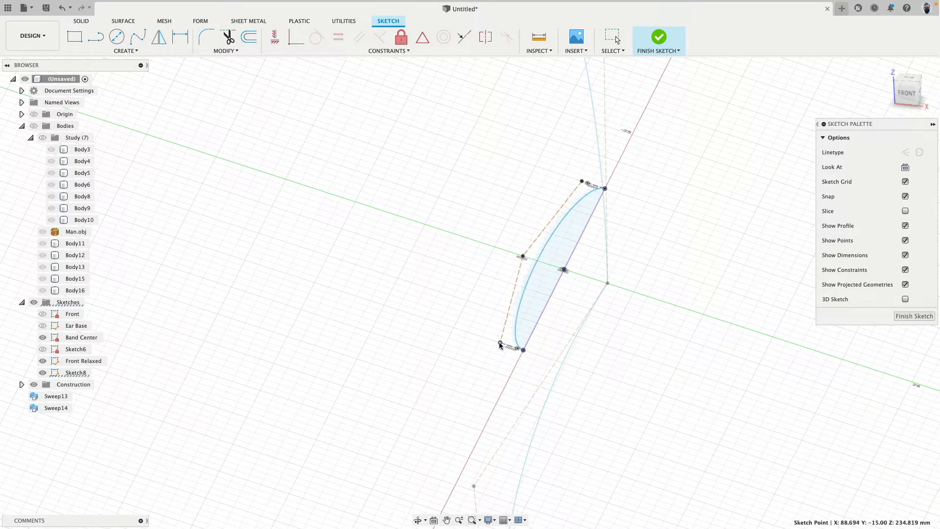
# Apply a horizontal/vertical constraint to a long segment of the spline's control frame, and finish the sketch
pyautogui.click(274, 37)
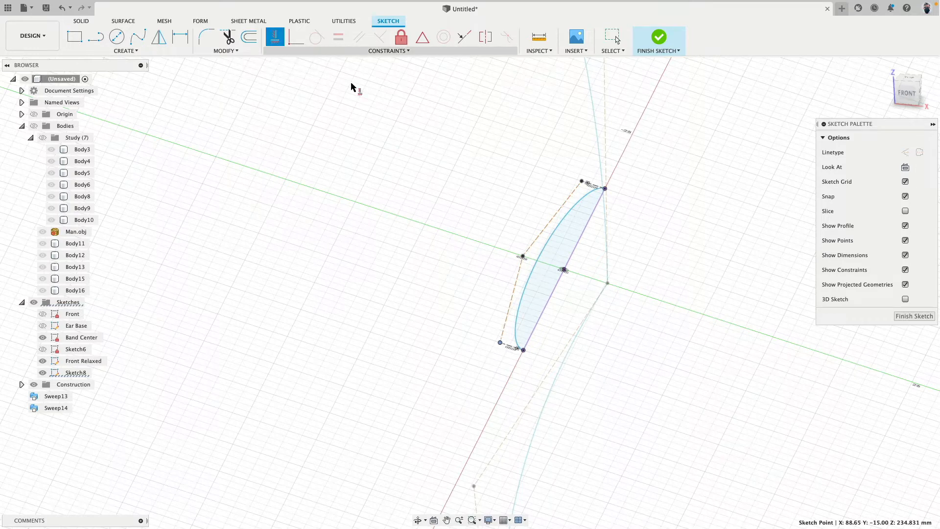
pyautogui.press('Escape')
pyautogui.click(539, 234)
pyautogui.click(289, 40)
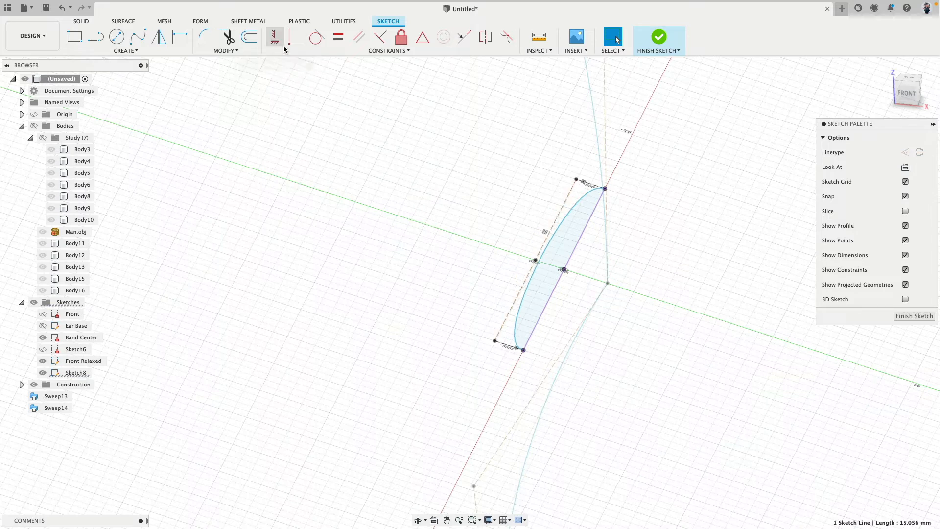
pyautogui.click(658, 38)
# Show the bodies again, leaving the Study group hidden
pyautogui.keyDown('shift'); pyautogui.moveTo(394, 249); pyautogui.dragTo(325, 202, button='middle'); pyautogui.keyUp('shift')
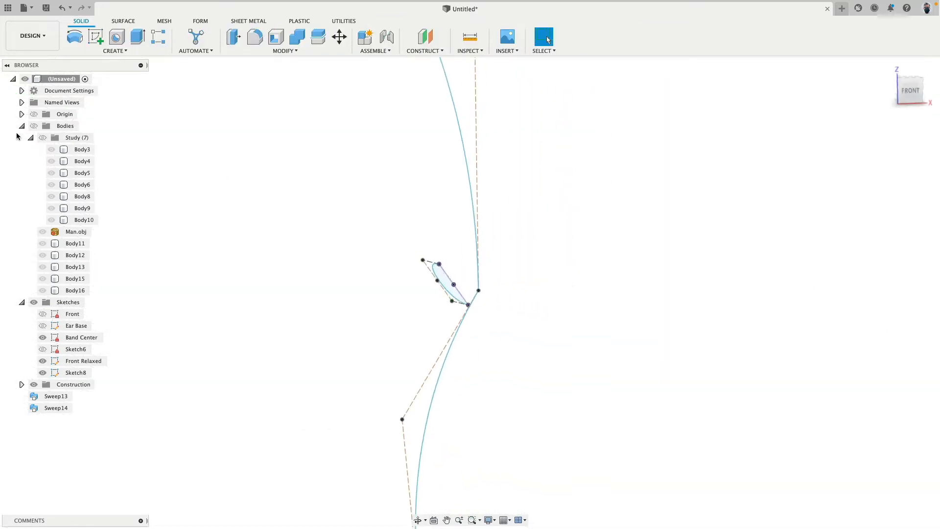
pyautogui.click(43, 138)
pyautogui.click(42, 137)
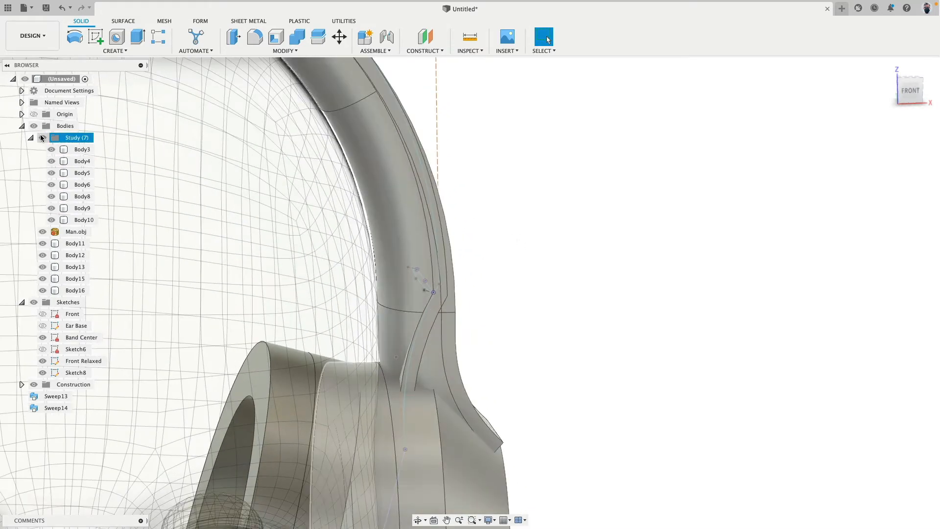
pyautogui.moveTo(485, 166)
pyautogui.keyDown('shift'); pyautogui.mouseDown(button='middle')
pyautogui.moveTo(472, 172)
pyautogui.moveTo(541, 229)
pyautogui.moveTo(358, 153)
pyautogui.mouseUp(button='middle'); pyautogui.keyUp('shift')
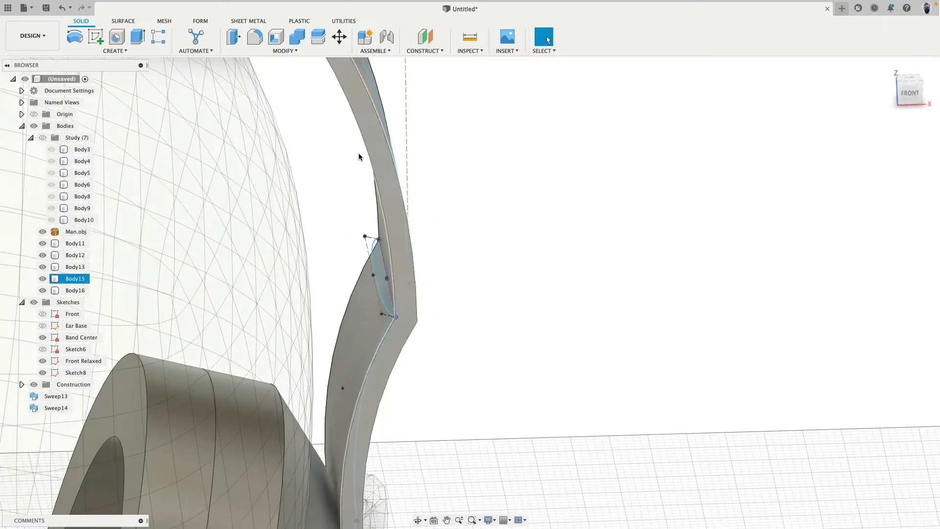
pyautogui.scroll(-3, 235, 103)
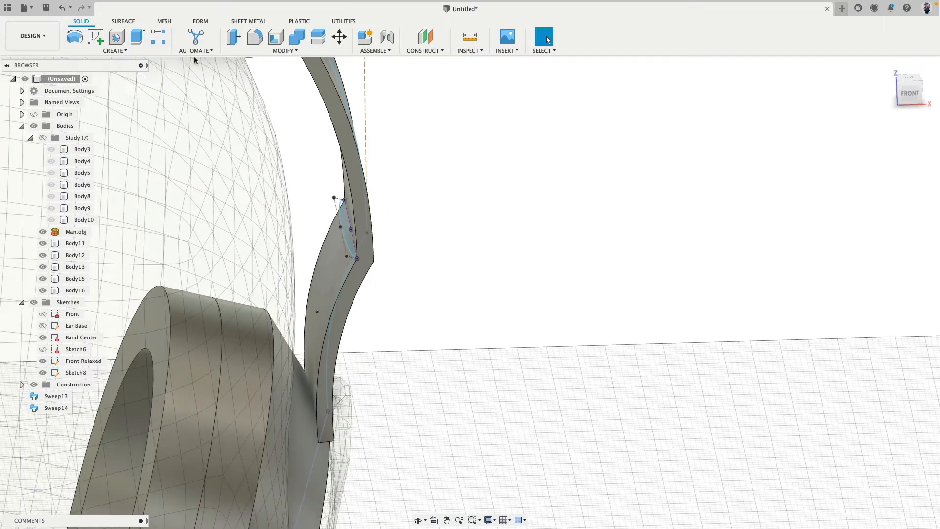
# Sweep the rounded profile along the lower band's inner edge as a new body, and hide all sketches
pyautogui.click(131, 52)
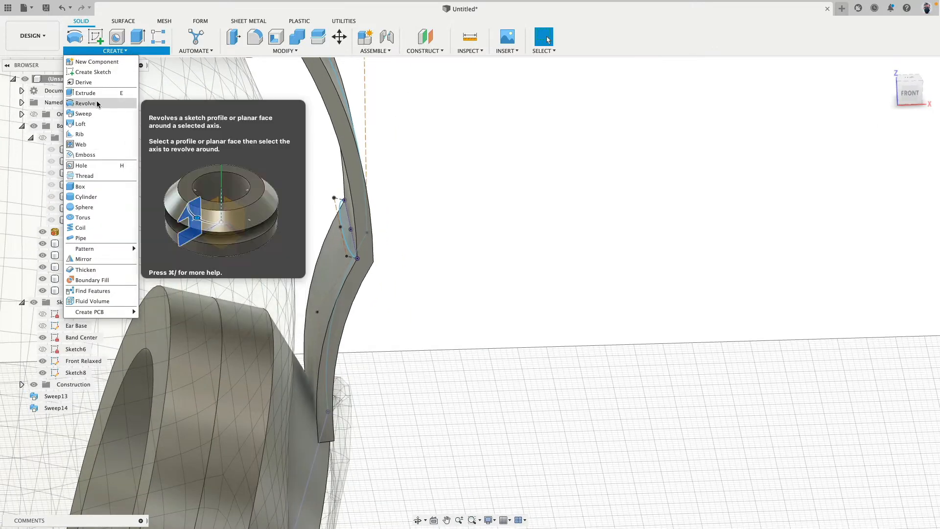
pyautogui.click(83, 114)
pyautogui.click(347, 223)
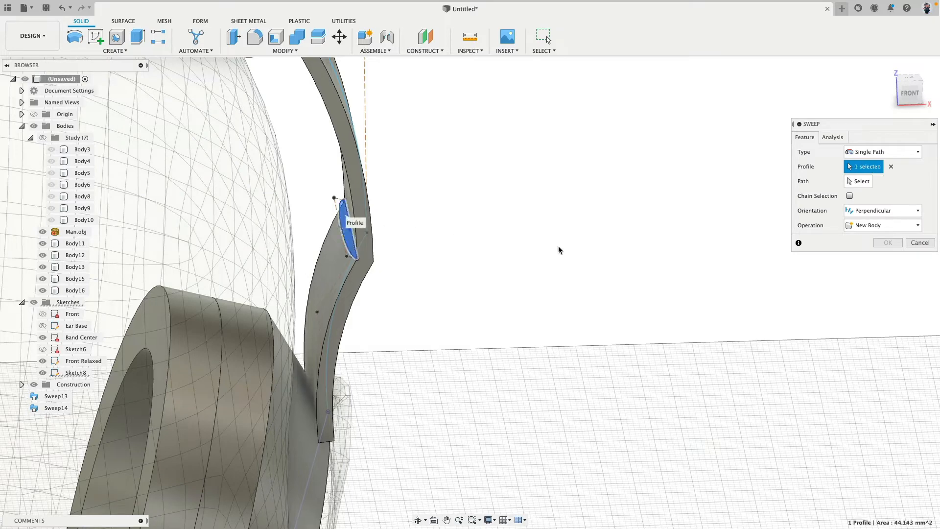
pyautogui.click(852, 186)
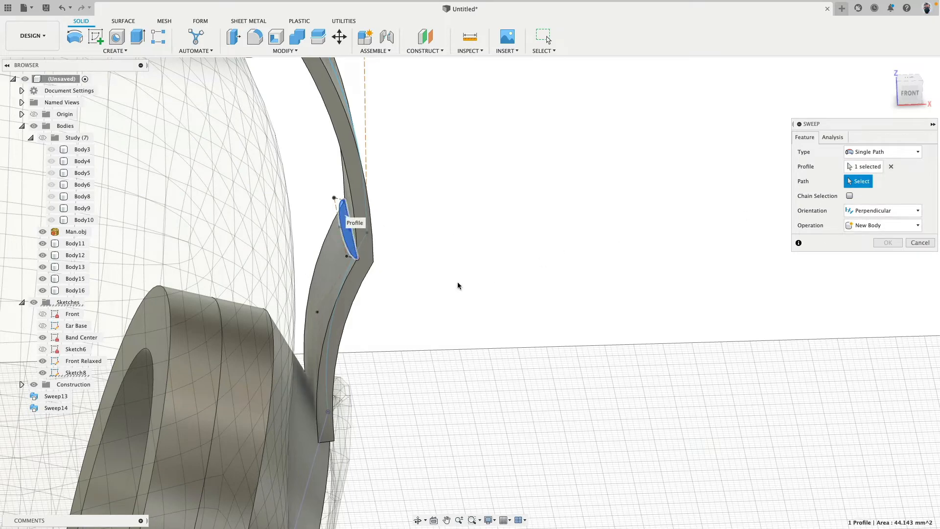
pyautogui.click(348, 281)
pyautogui.click(881, 270)
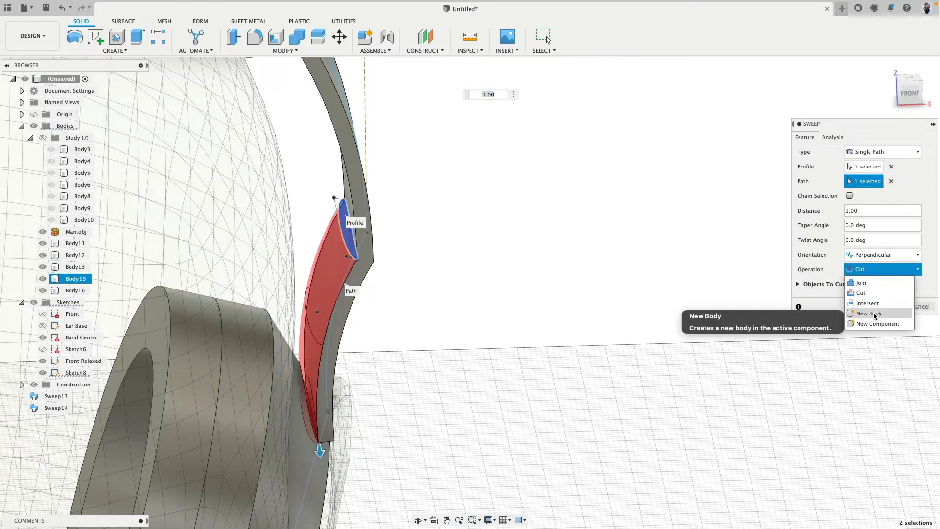
pyautogui.click(874, 314)
pyautogui.click(887, 287)
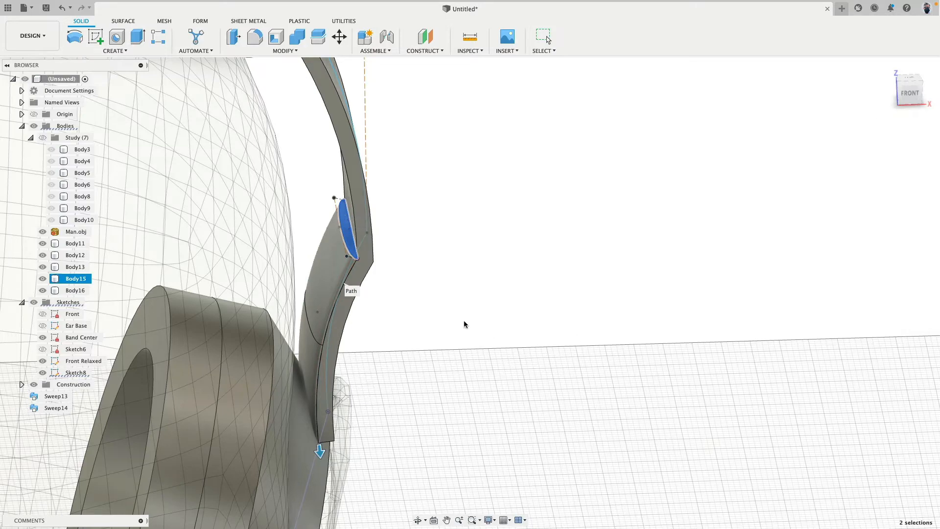
pyautogui.keyDown('shift'); pyautogui.moveTo(454, 298); pyautogui.dragTo(368, 277, button='middle'); pyautogui.keyUp('shift')
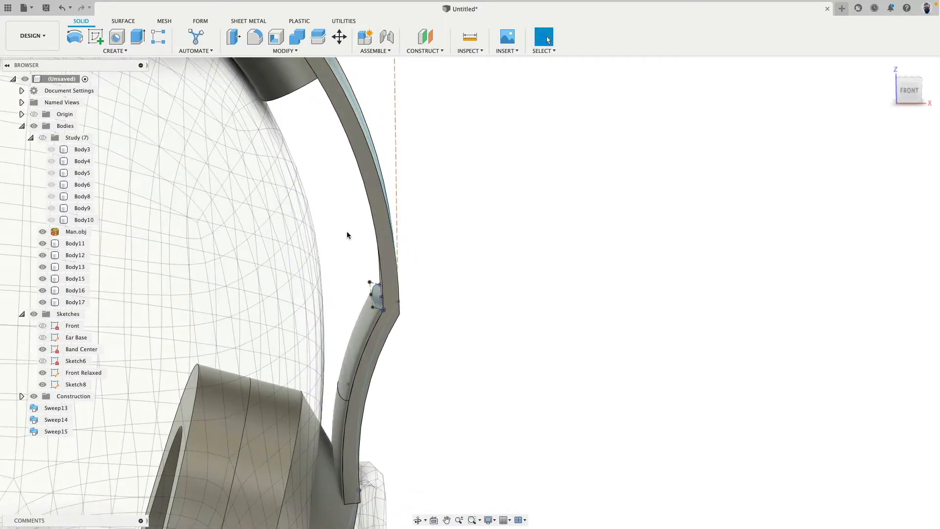
pyautogui.click(35, 313)
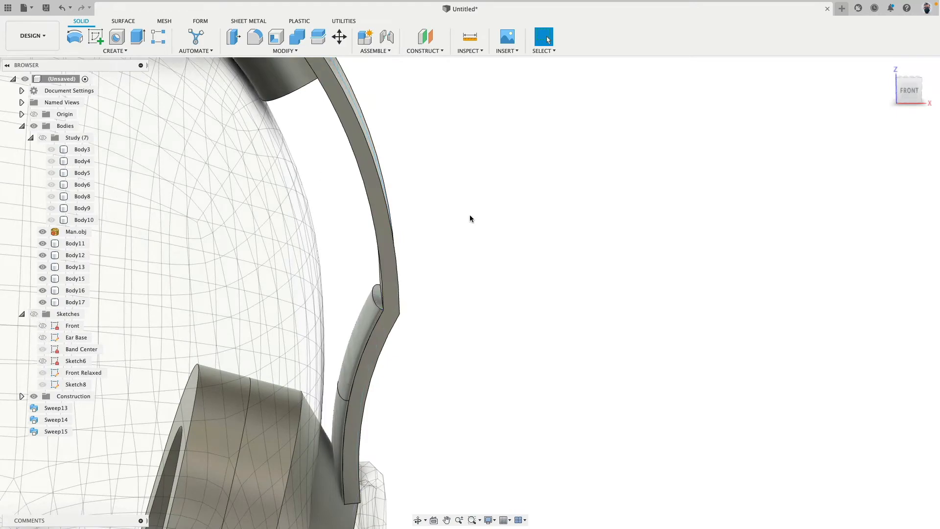
# Start a loft between the upper inner pad's lower end face and the lower inner pad's upper end face
pyautogui.moveTo(470, 216)
pyautogui.keyDown('shift'); pyautogui.mouseDown(button='middle')
pyautogui.moveTo(470, 191)
pyautogui.moveTo(495, 246)
pyautogui.mouseUp(button='middle'); pyautogui.keyUp('shift')
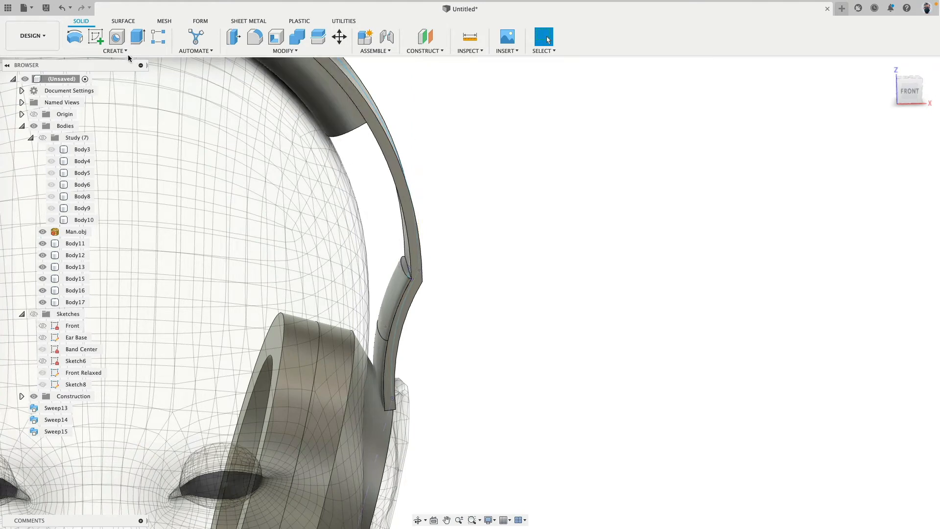
pyautogui.click(114, 51)
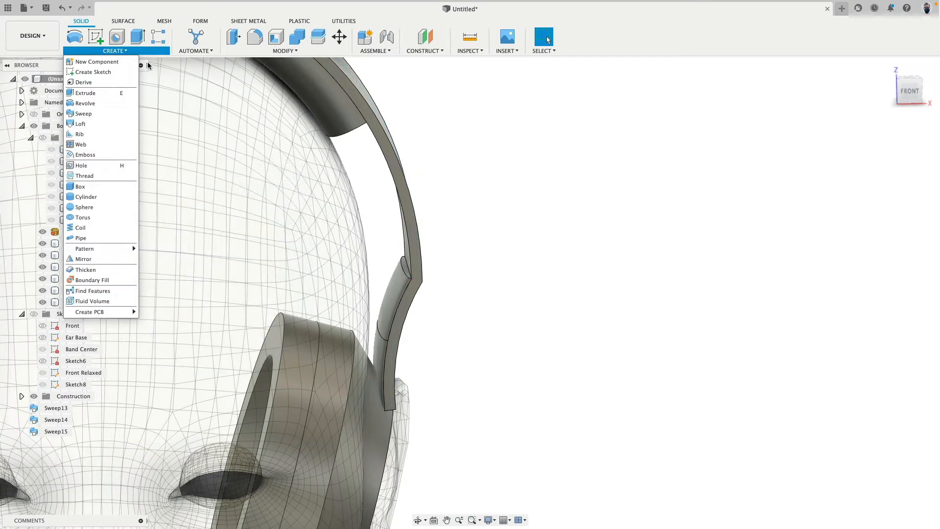
pyautogui.click(101, 124)
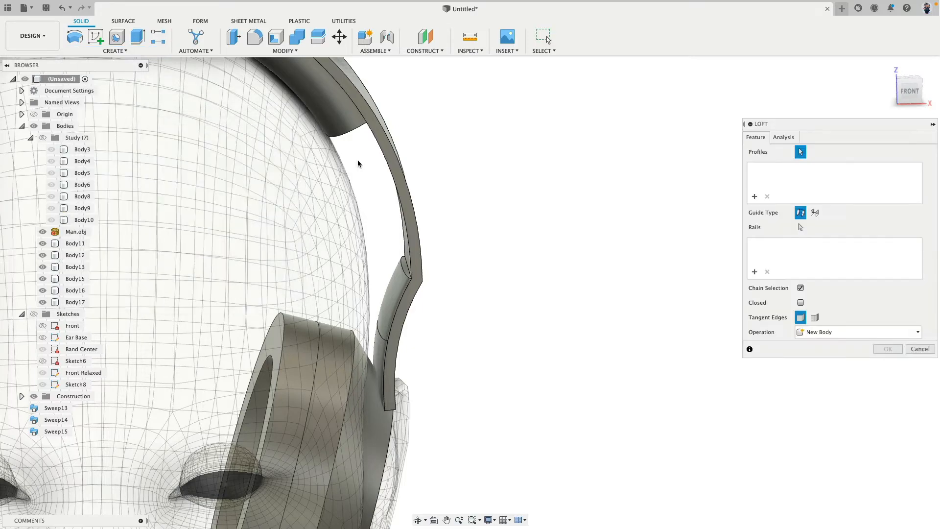
pyautogui.click(364, 162)
pyautogui.keyDown('shift'); pyautogui.moveTo(331, 139); pyautogui.dragTo(369, 175, button='middle'); pyautogui.keyUp('shift')
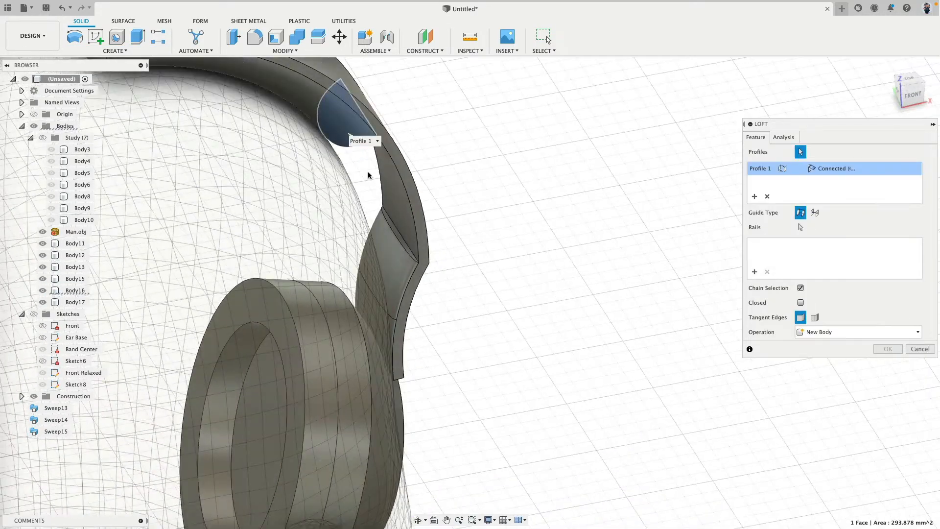
pyautogui.scroll(5, 371, 179)
pyautogui.click(399, 260)
pyautogui.keyDown('shift'); pyautogui.moveTo(511, 285); pyautogui.dragTo(482, 222, button='middle'); pyautogui.keyUp('shift')
pyautogui.scroll(-5, 482, 222)
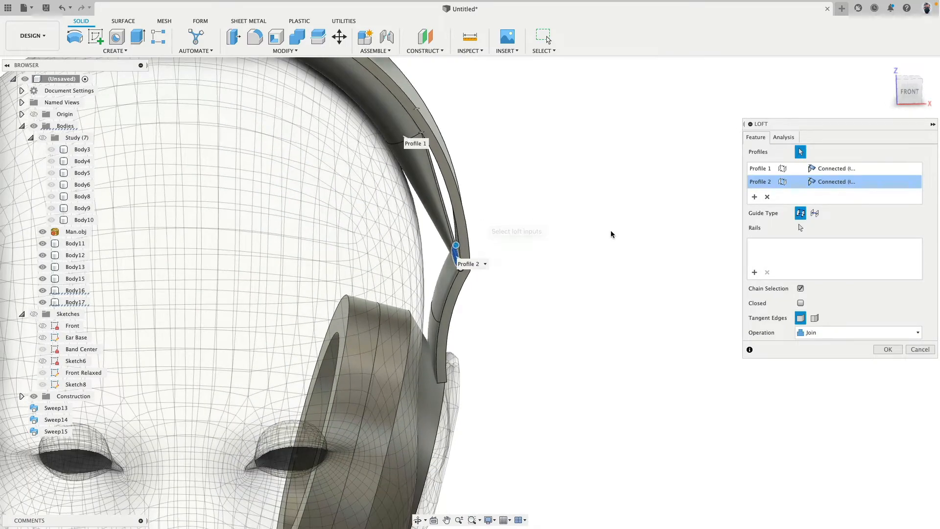
# Add the headband's two inner edges as rails for the loft between the pads
pyautogui.click(800, 227)
pyautogui.keyDown('shift'); pyautogui.moveTo(561, 210); pyautogui.dragTo(467, 194, button='middle'); pyautogui.keyUp('shift')
pyautogui.keyDown('shift'); pyautogui.moveTo(564, 174); pyautogui.dragTo(457, 204, button='middle'); pyautogui.keyUp('shift')
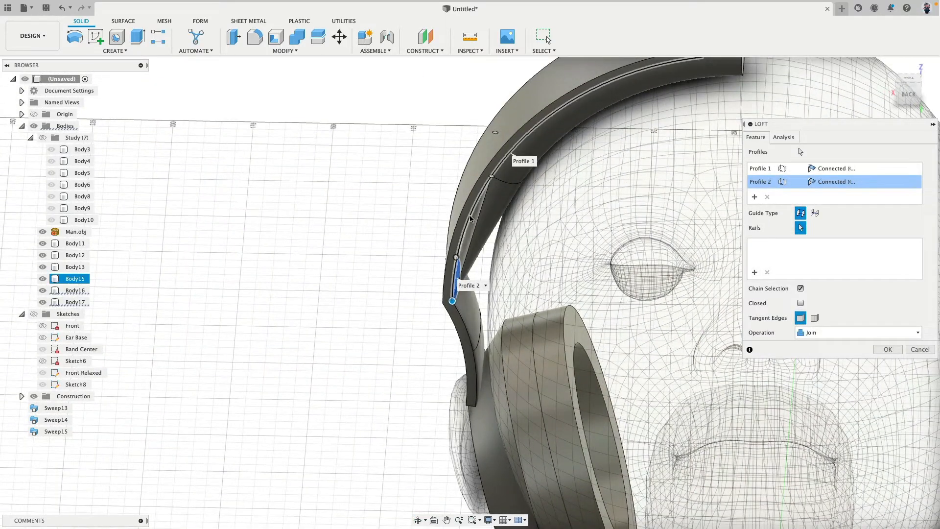
pyautogui.click(470, 217)
pyautogui.keyDown('shift'); pyautogui.moveTo(333, 191); pyautogui.dragTo(413, 249, button='middle'); pyautogui.keyUp('shift')
pyautogui.click(409, 268)
pyautogui.keyDown('shift'); pyautogui.moveTo(474, 235); pyautogui.dragTo(487, 184, button='middle'); pyautogui.keyUp('shift')
pyautogui.click(909, 90)
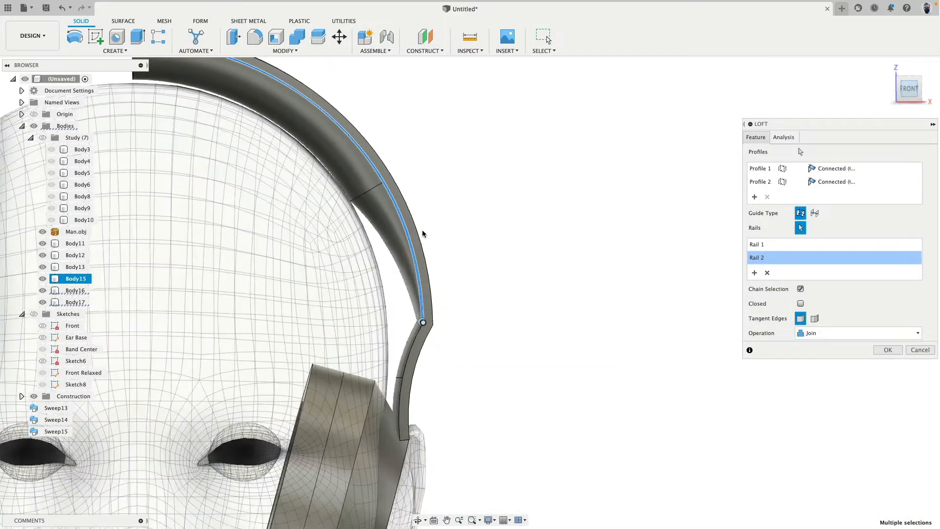
# Set the upper profile's continuity to Curvature and create the loft as a new body
pyautogui.scroll(3, 421, 232)
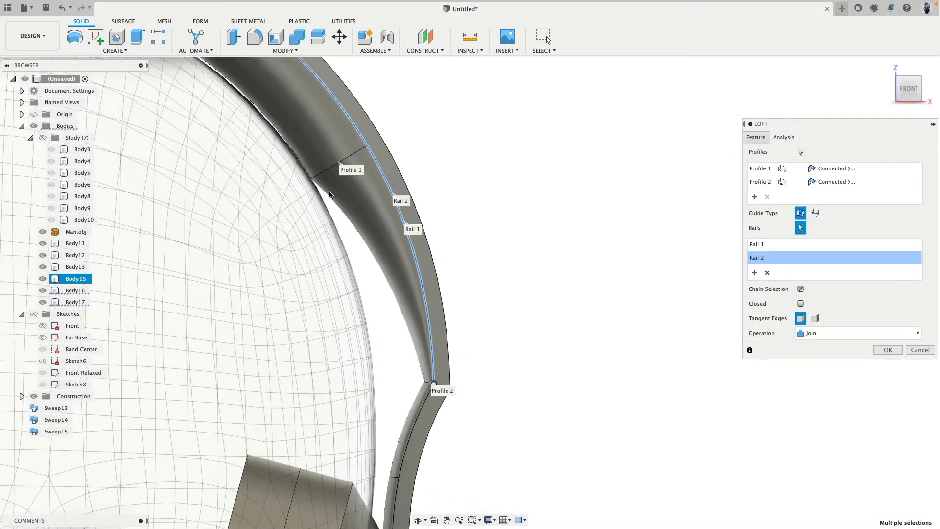
pyautogui.click(837, 169)
pyautogui.click(840, 192)
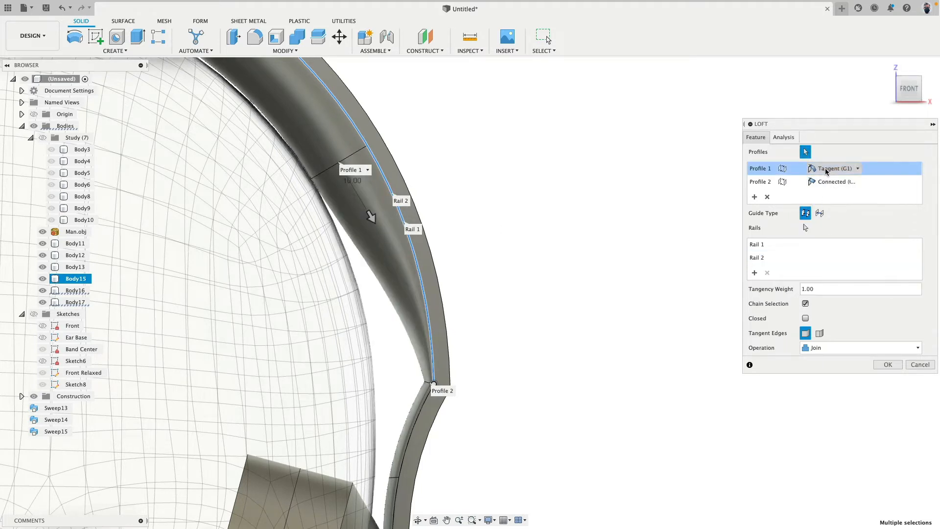
pyautogui.click(833, 169)
pyautogui.click(826, 203)
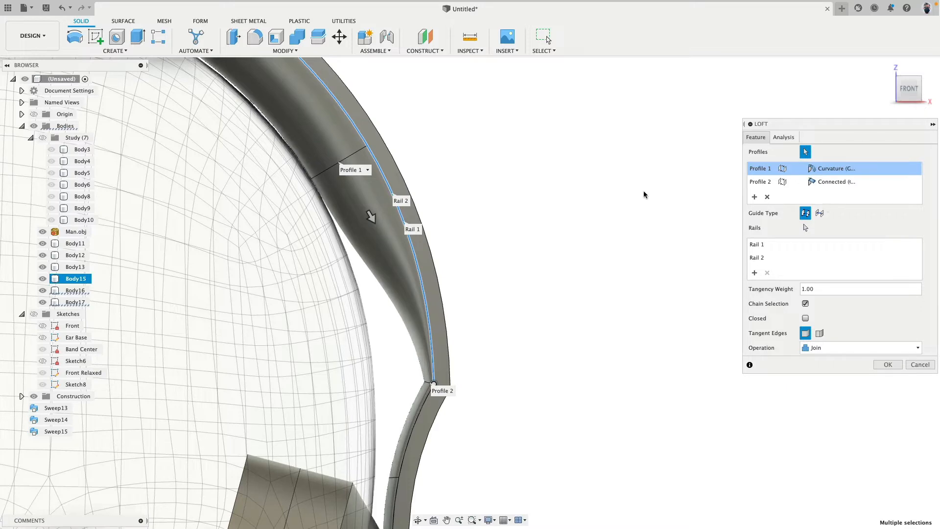
pyautogui.scroll(-3, 487, 193)
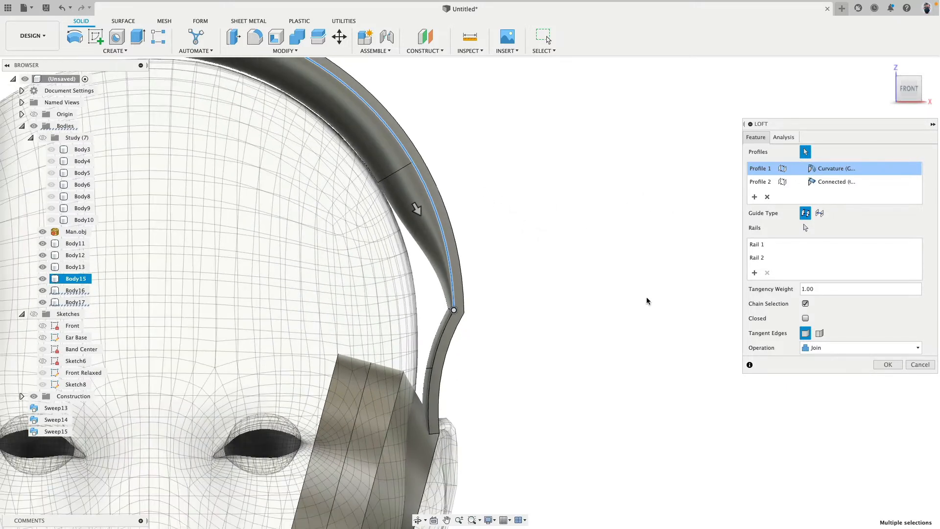
pyautogui.click(862, 352)
pyautogui.click(832, 392)
pyautogui.click(888, 364)
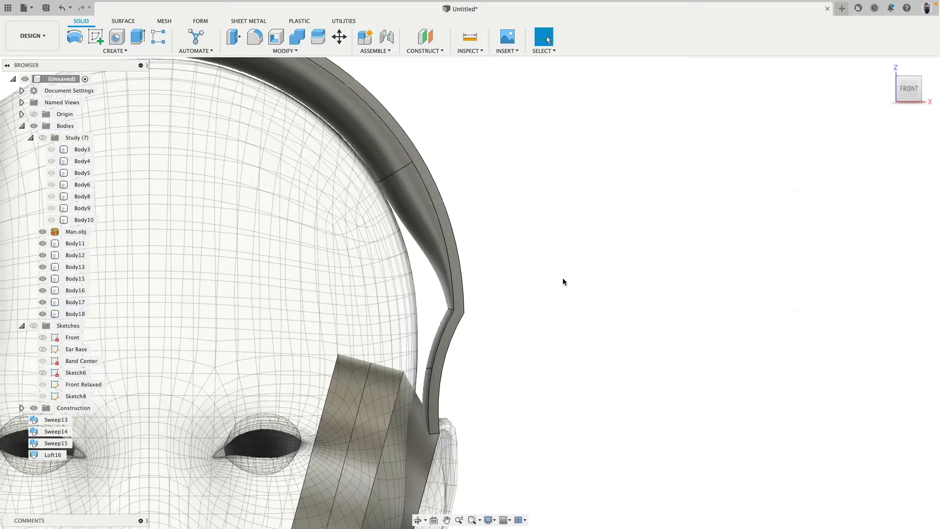
# Hide the reference head mesh (Man.obj) to leave only the headphone bodies in view
pyautogui.click(459, 217)
pyautogui.click(539, 351)
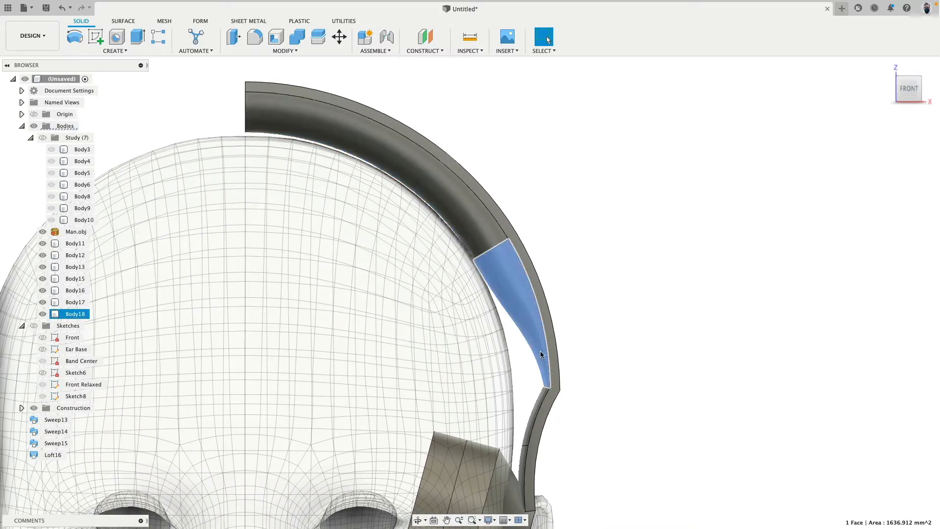
pyautogui.click(536, 398)
pyautogui.click(672, 339)
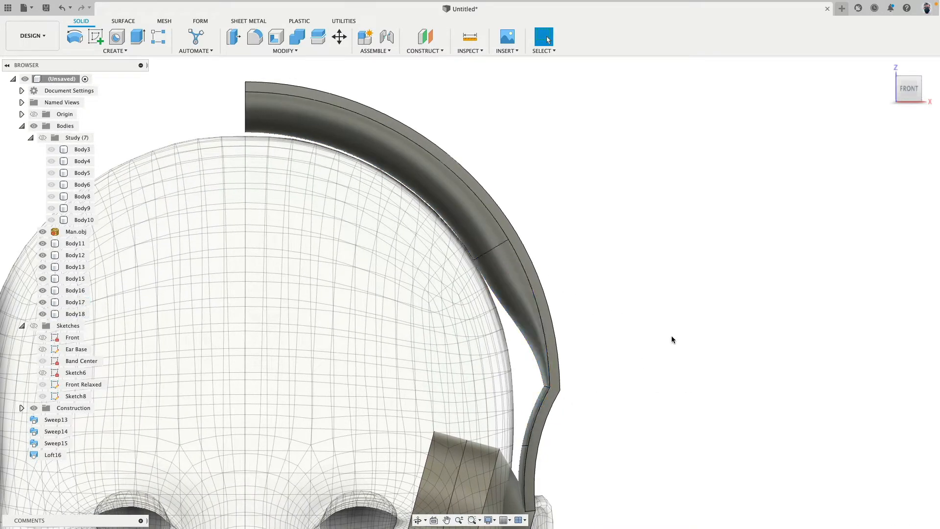
pyautogui.scroll(-3, 627, 319)
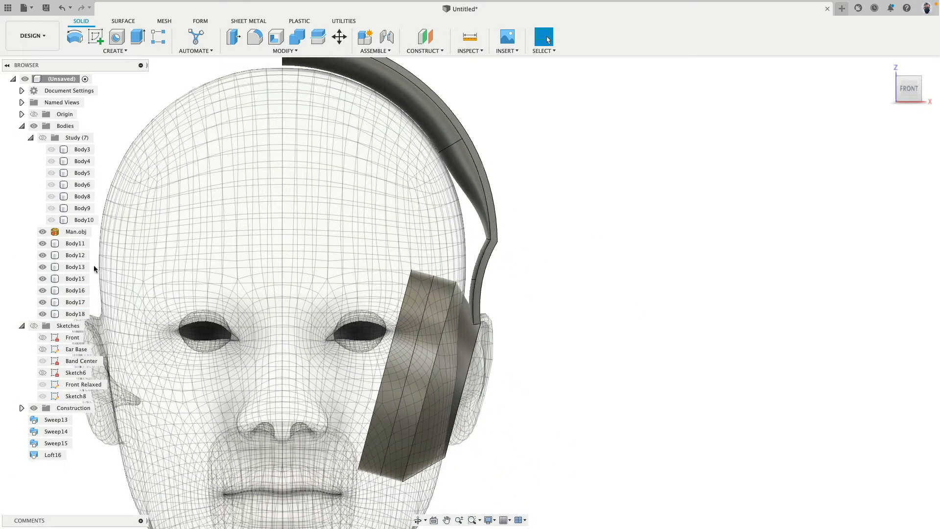
pyautogui.click(42, 232)
# Examine the lofted transition between the upper and lower pads from the side, back and front
pyautogui.keyDown('shift'); pyautogui.moveTo(576, 260); pyautogui.dragTo(457, 238, button='middle'); pyautogui.keyUp('shift')
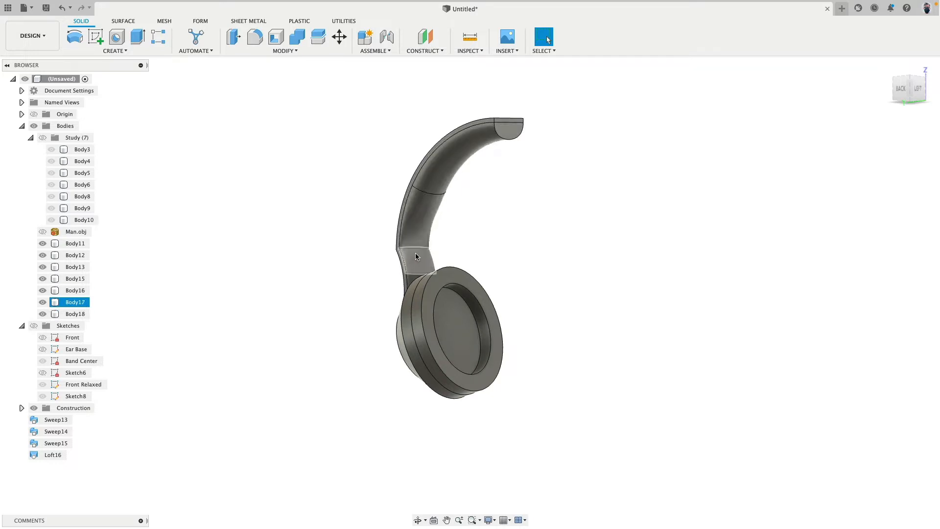
pyautogui.keyDown('shift'); pyautogui.moveTo(380, 222); pyautogui.dragTo(427, 216, button='middle'); pyautogui.keyUp('shift')
pyautogui.click(907, 91)
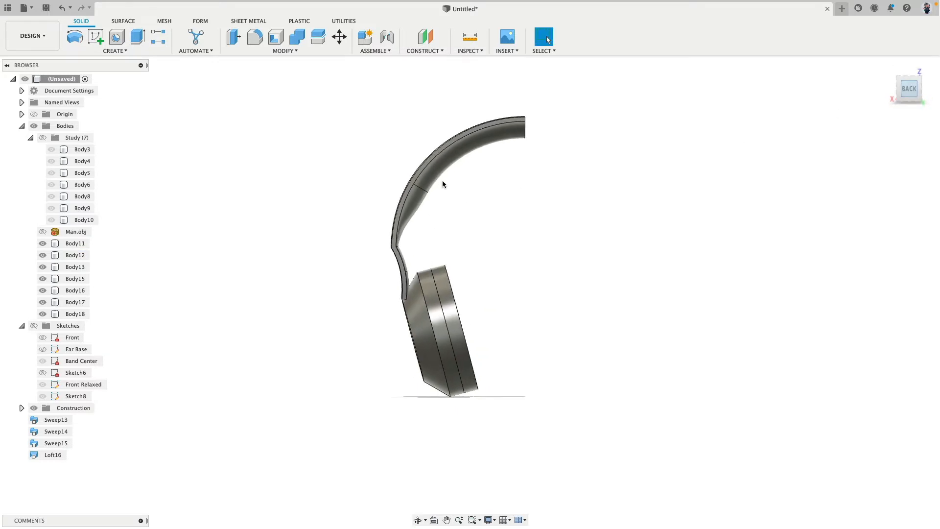
pyautogui.scroll(5, 408, 169)
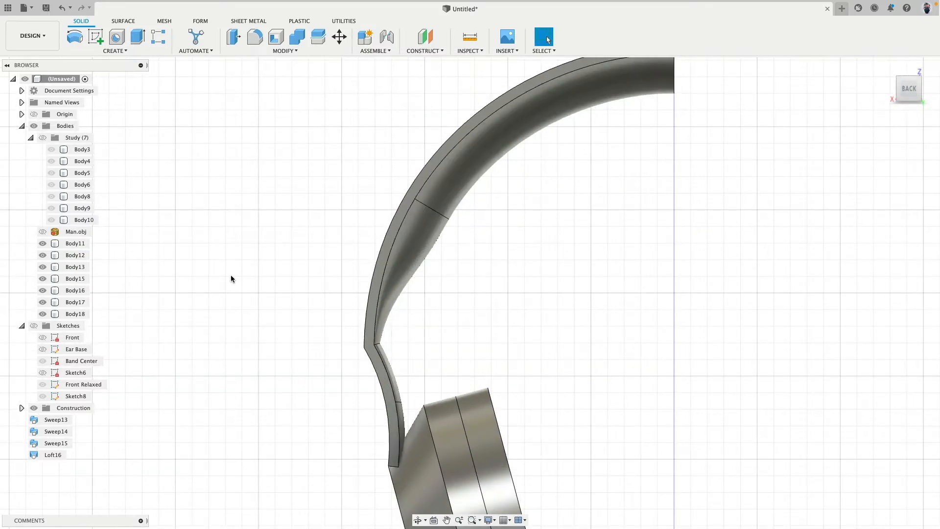
pyautogui.scroll(-5, 217, 256)
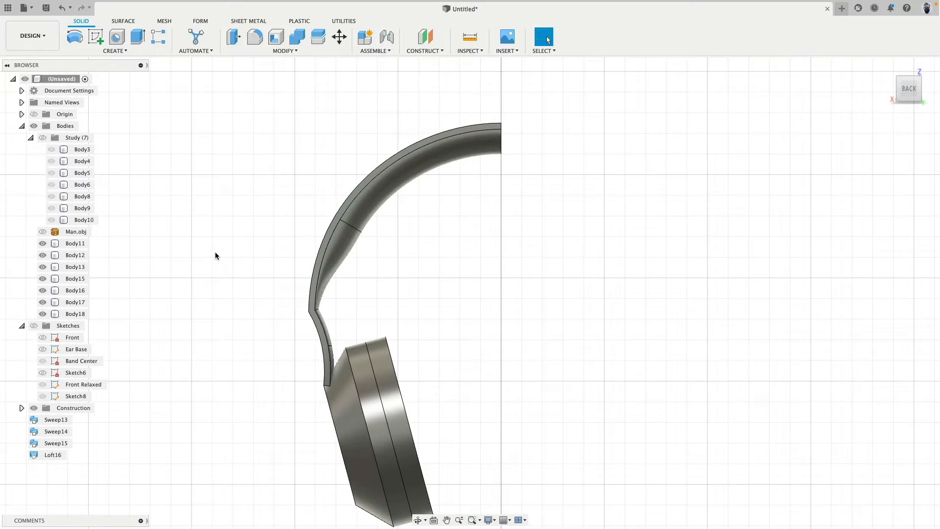
pyautogui.keyDown('shift'); pyautogui.moveTo(215, 251); pyautogui.dragTo(372, 257, button='middle'); pyautogui.keyUp('shift')
pyautogui.keyDown('shift'); pyautogui.moveTo(213, 318); pyautogui.dragTo(441, 298, button='middle'); pyautogui.keyUp('shift')
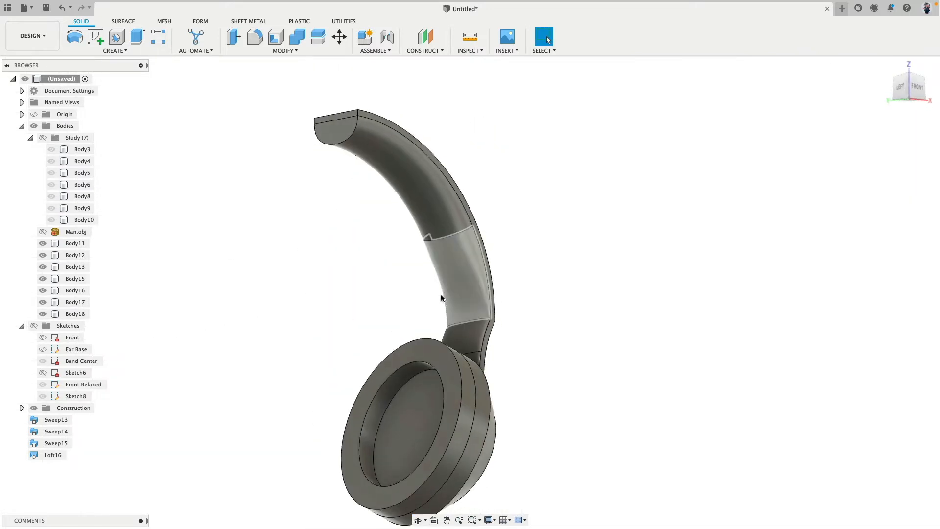
# Hide the lofted transition body between the two inner pads
pyautogui.click(448, 265)
pyautogui.click(42, 314)
pyautogui.keyDown('shift'); pyautogui.moveTo(246, 275); pyautogui.dragTo(235, 280, button='middle'); pyautogui.keyUp('shift')
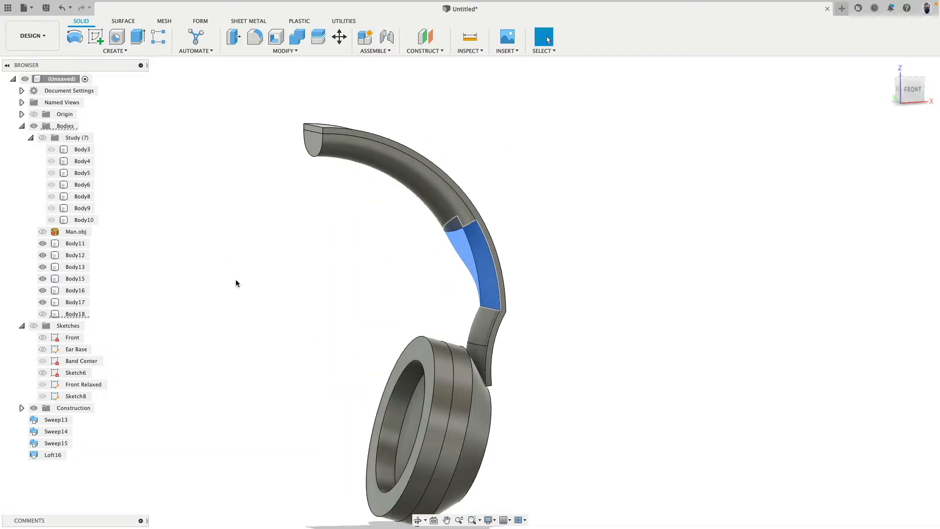
pyautogui.click(235, 280)
# Start another loft between the facing end faces of the upper and lower pads, with Tangent (G1) continuity at the upper profile
pyautogui.click(122, 50)
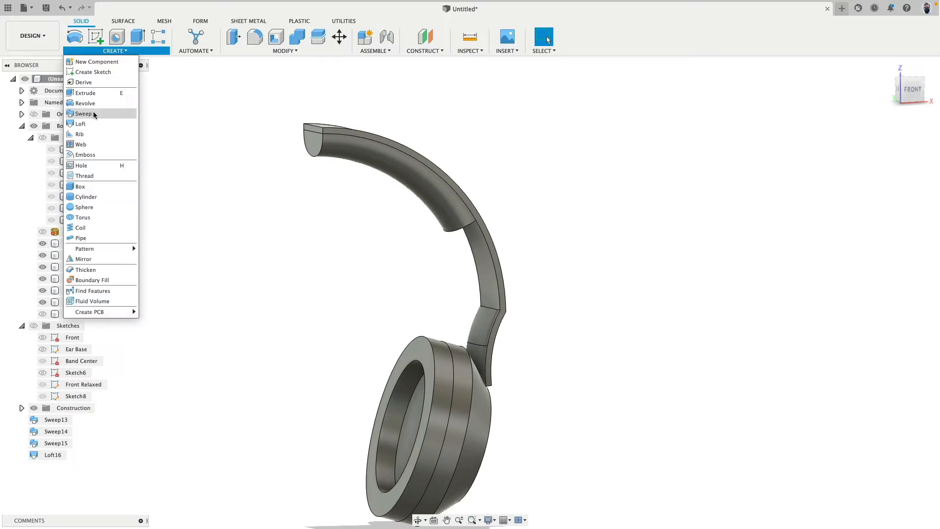
pyautogui.click(110, 131)
pyautogui.keyDown('shift'); pyautogui.moveTo(493, 275); pyautogui.dragTo(487, 313, button='middle'); pyautogui.keyUp('shift')
pyautogui.click(452, 230)
pyautogui.scroll(5, 496, 307)
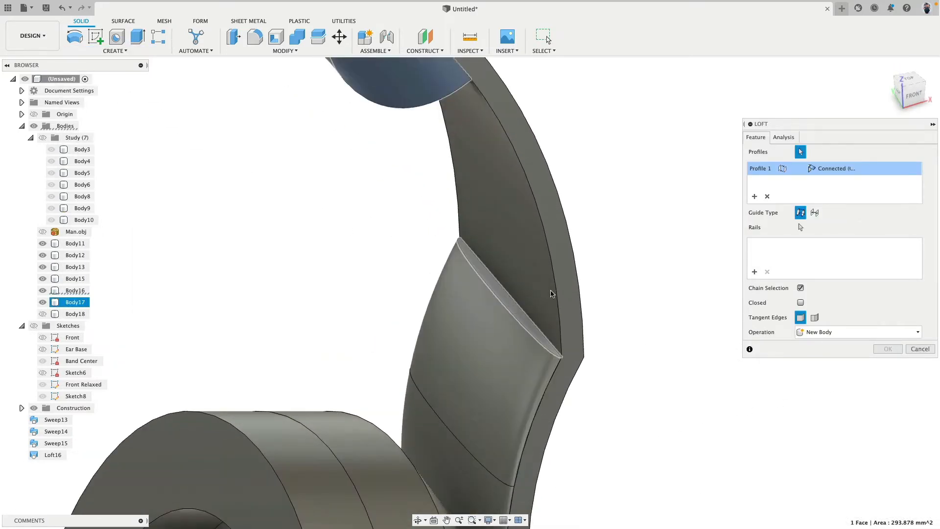
pyautogui.click(549, 295)
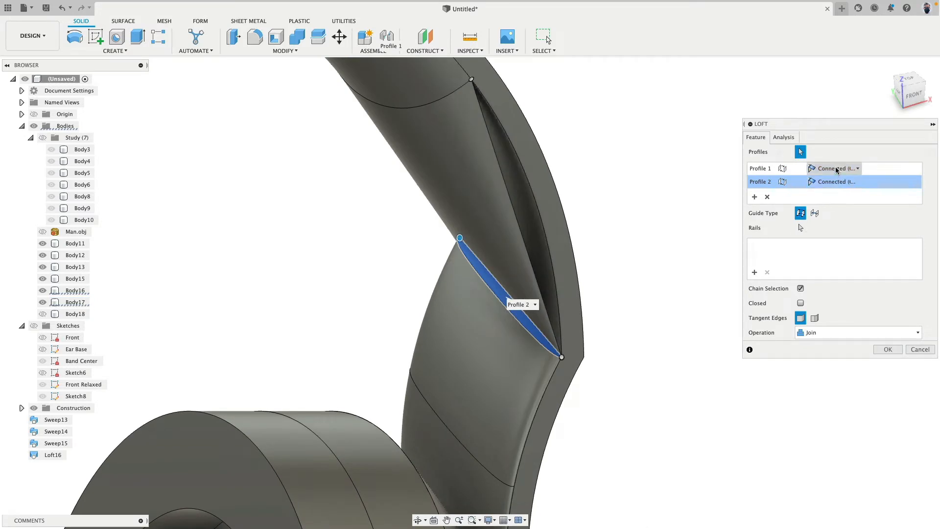
pyautogui.click(836, 171)
pyautogui.click(836, 191)
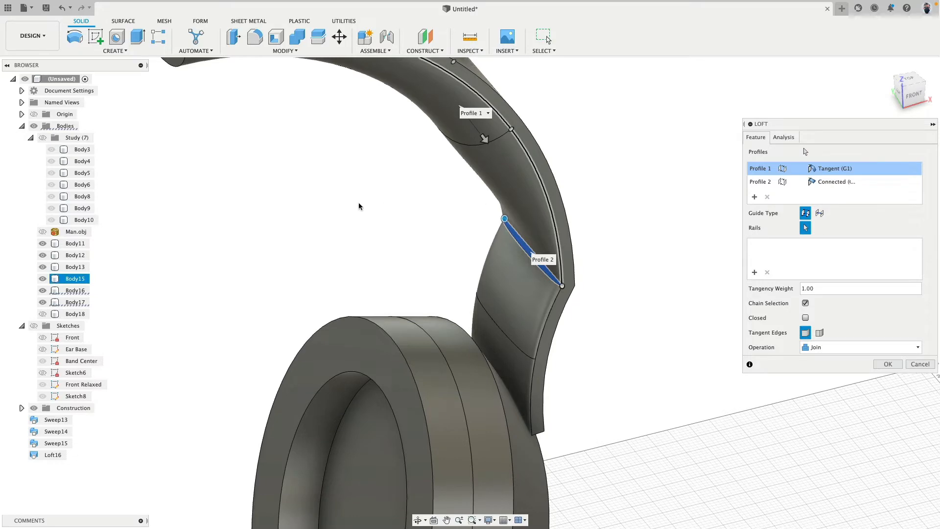
# Use the headband's two inner edges as the rails of the new loft
pyautogui.keyDown('shift'); pyautogui.moveTo(359, 206); pyautogui.dragTo(495, 195, button='middle'); pyautogui.keyUp('shift')
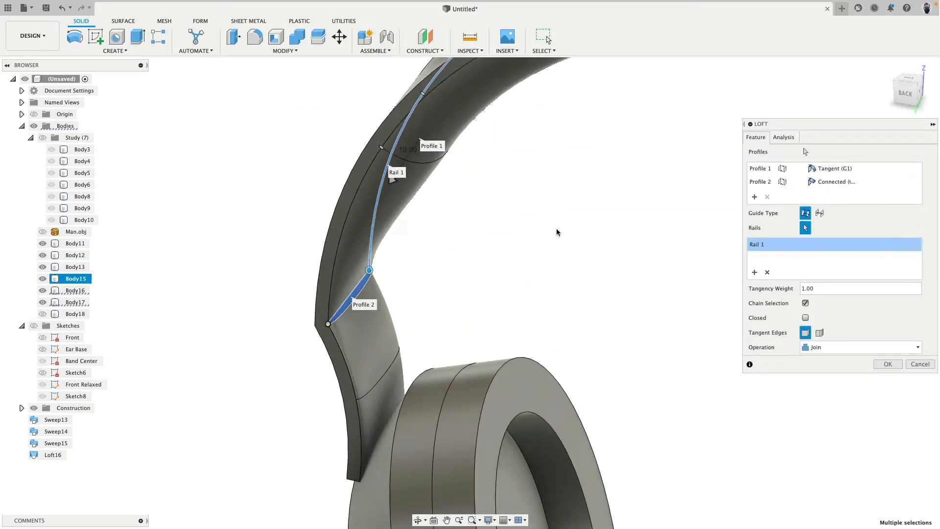
pyautogui.click(359, 196)
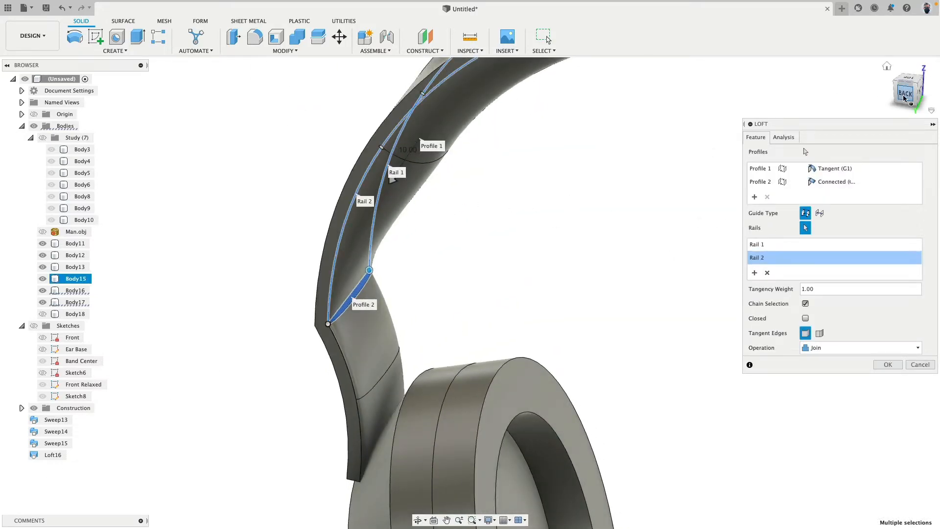
pyautogui.click(903, 98)
pyautogui.scroll(3, 494, 189)
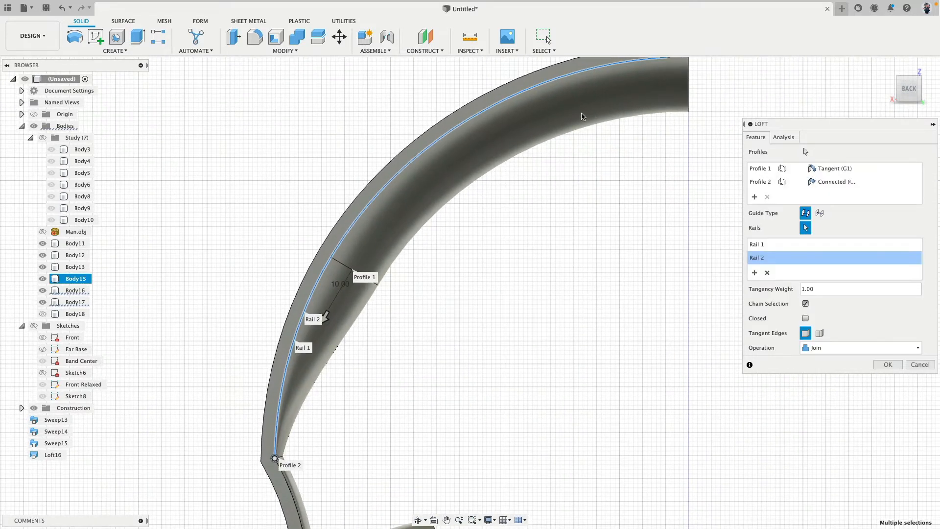
# Switch the upper profile's continuity to Curvature and raise its tangency weight to about 2.7
pyautogui.click(836, 169)
pyautogui.click(835, 202)
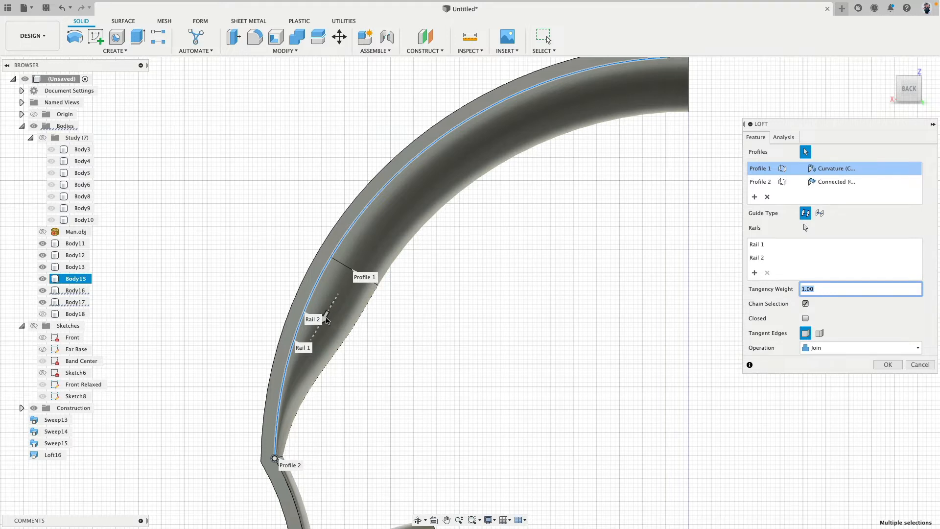
pyautogui.moveTo(326, 321); pyautogui.dragTo(332, 308)
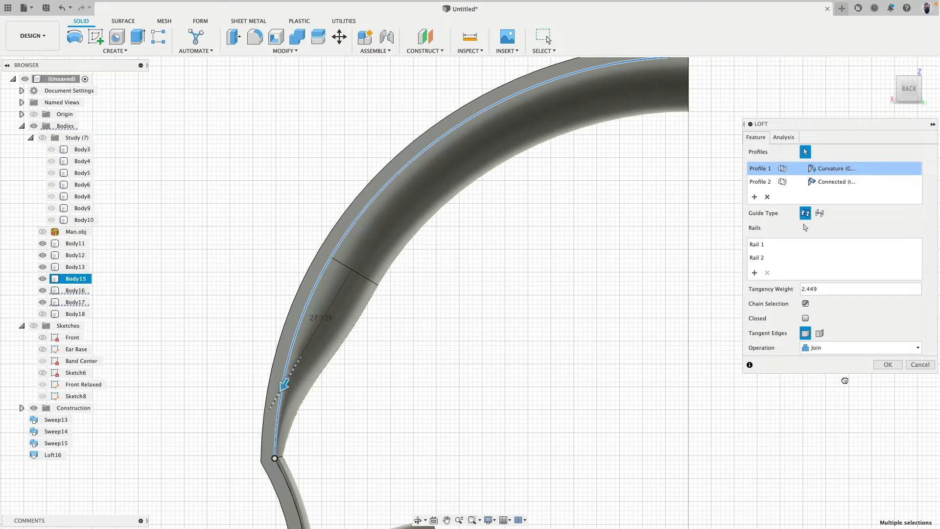
# Set the upper profile's continuity to Tangent (G1) and create the loft with the Join operation
pyautogui.click(835, 169)
pyautogui.click(843, 195)
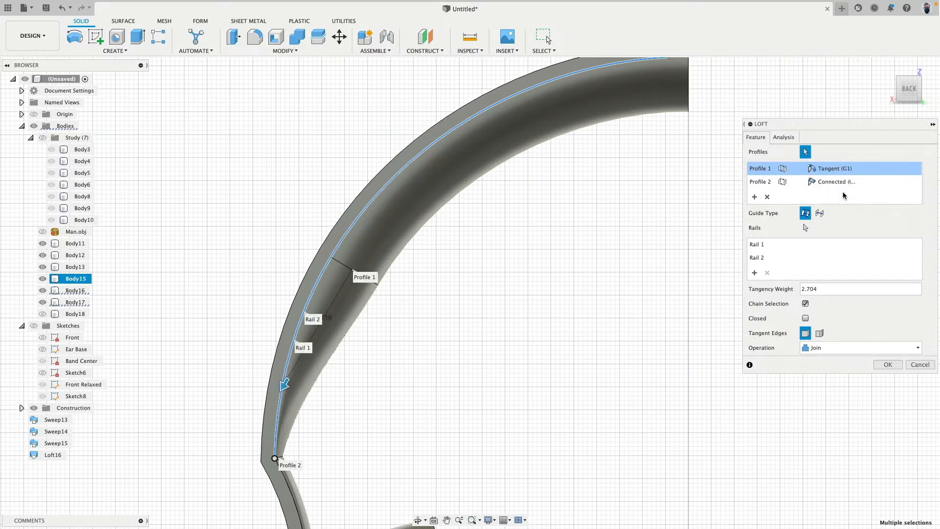
pyautogui.moveTo(471, 279); pyautogui.dragTo(526, 220, button='middle')
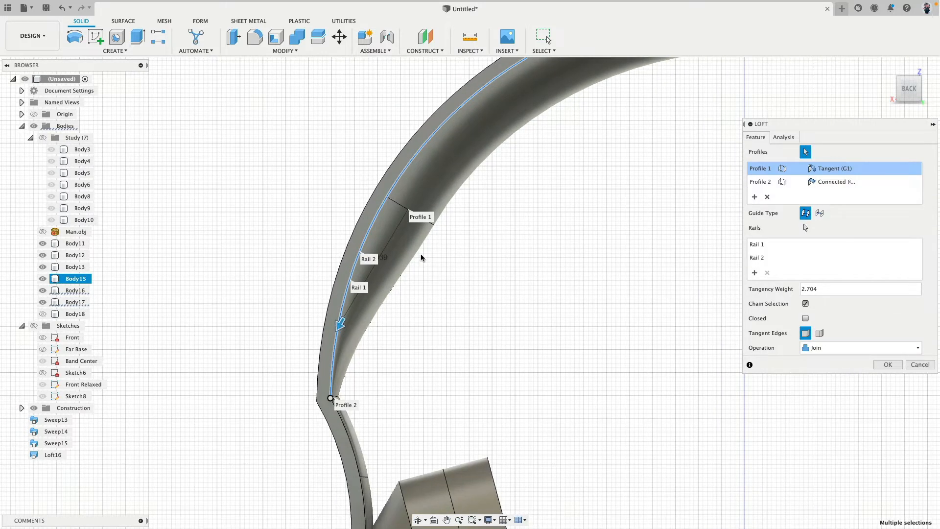
pyautogui.moveTo(489, 172); pyautogui.dragTo(447, 254, button='middle')
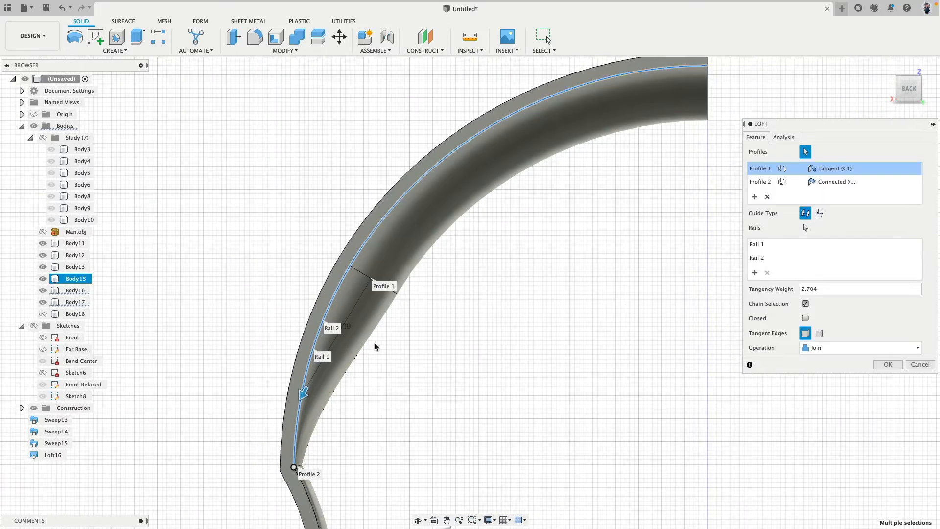
pyautogui.click(887, 365)
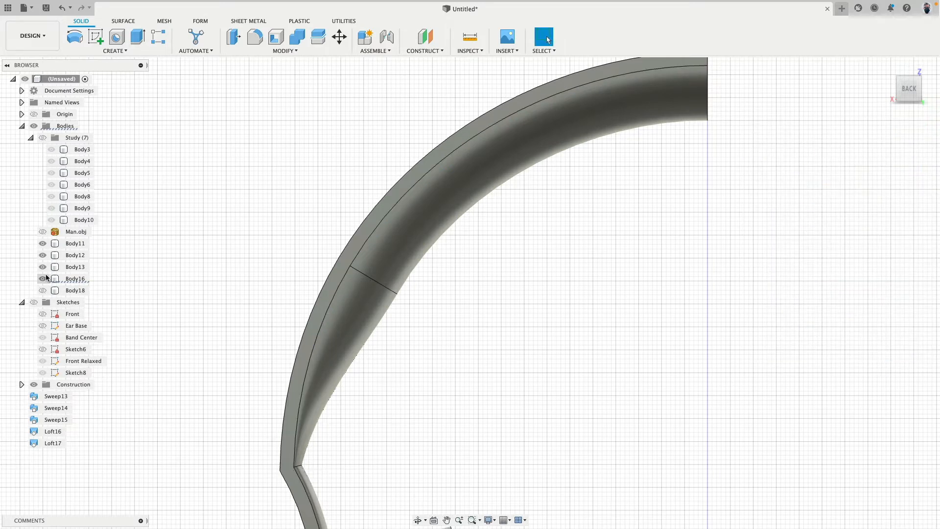
# Check the extent of the joined headband body by toggling its visibility and selecting it
pyautogui.click(43, 279)
pyautogui.click(43, 278)
pyautogui.click(75, 279)
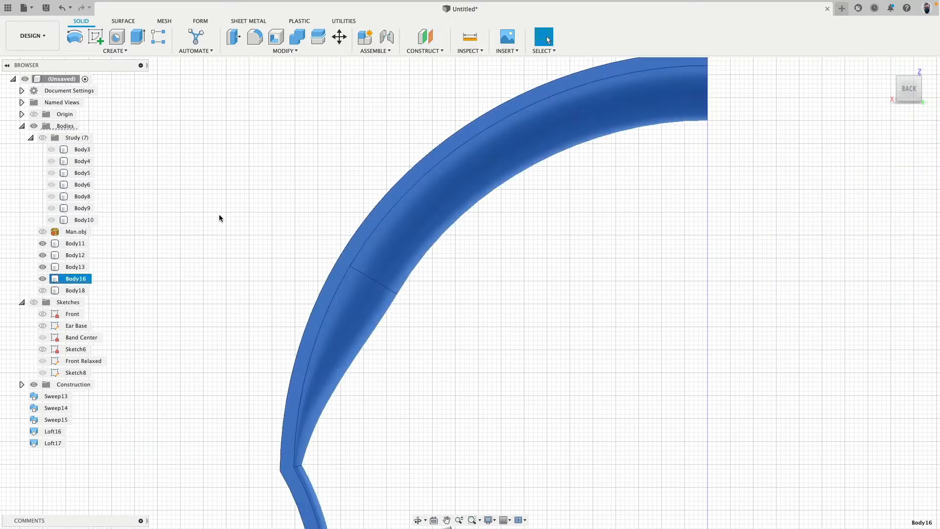
# Toggle the joined headband body's visibility and undo the loft that joined the inner pads
pyautogui.press('v')
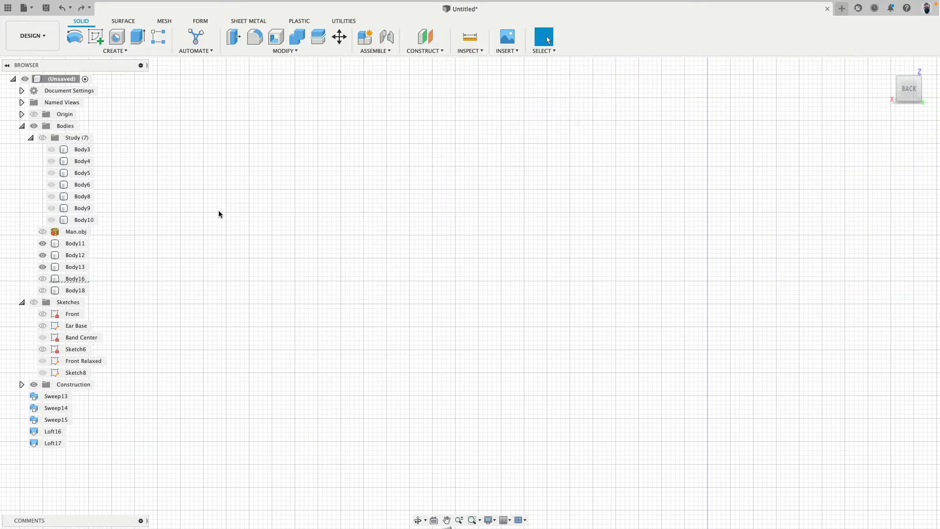
pyautogui.click(43, 279)
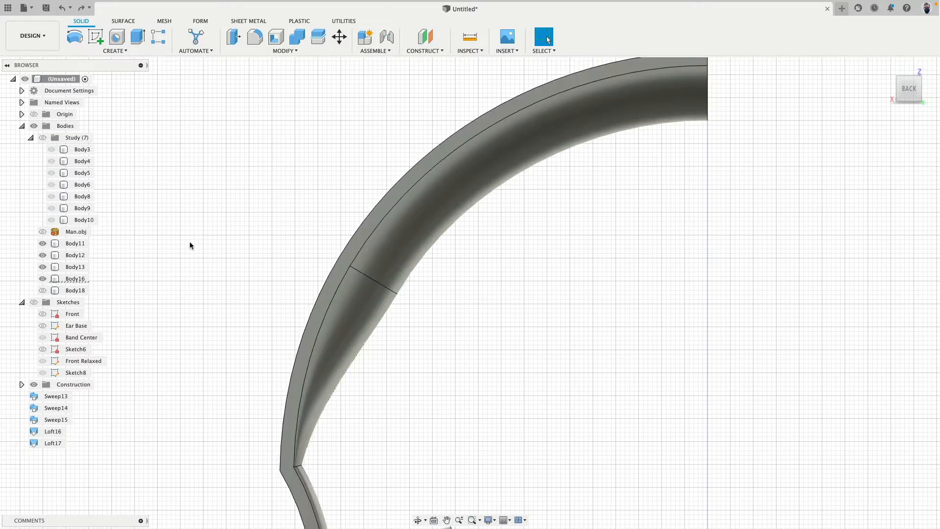
pyautogui.press('super+z')
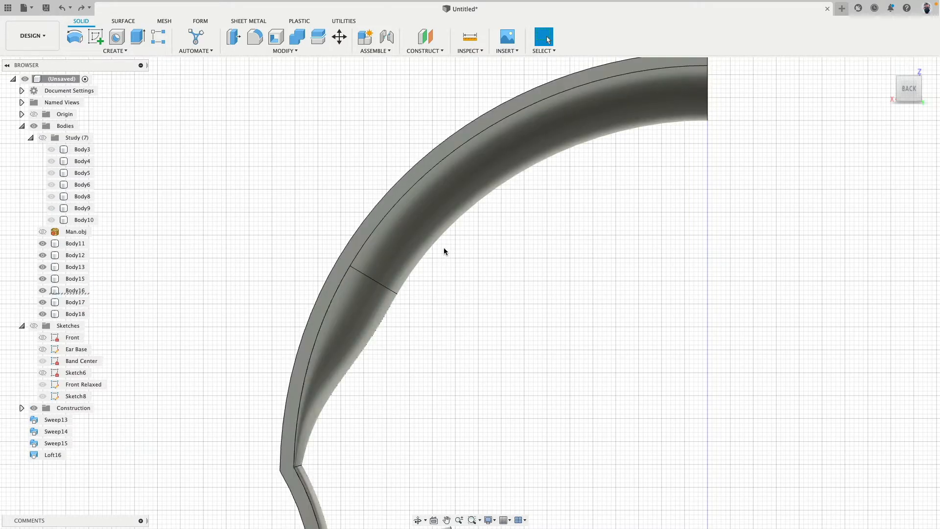
# Examine the separate inner pad and outer band bodies of the headband from several sides, including the cut end face
pyautogui.click(363, 329)
pyautogui.scroll(-5, 251, 272)
pyautogui.click(249, 272)
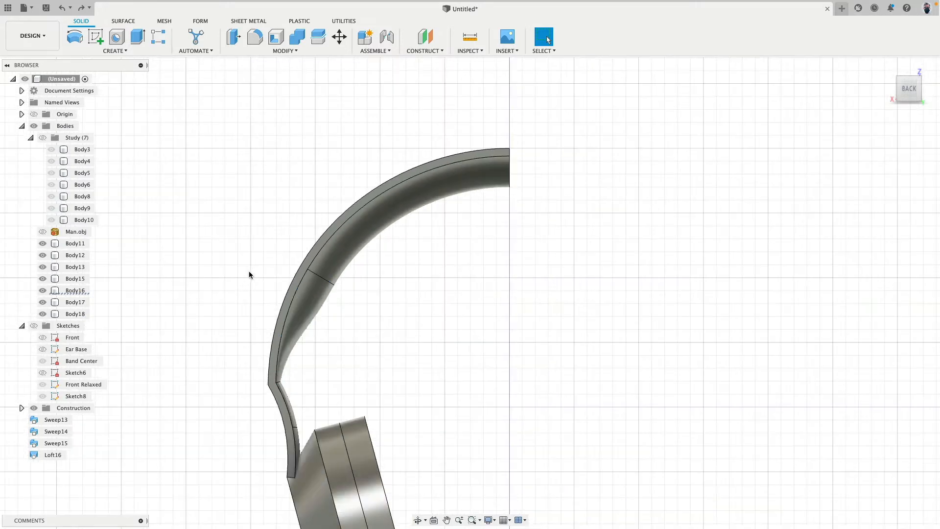
pyautogui.keyDown('shift'); pyautogui.moveTo(431, 299); pyautogui.dragTo(300, 338, button='middle'); pyautogui.keyUp('shift')
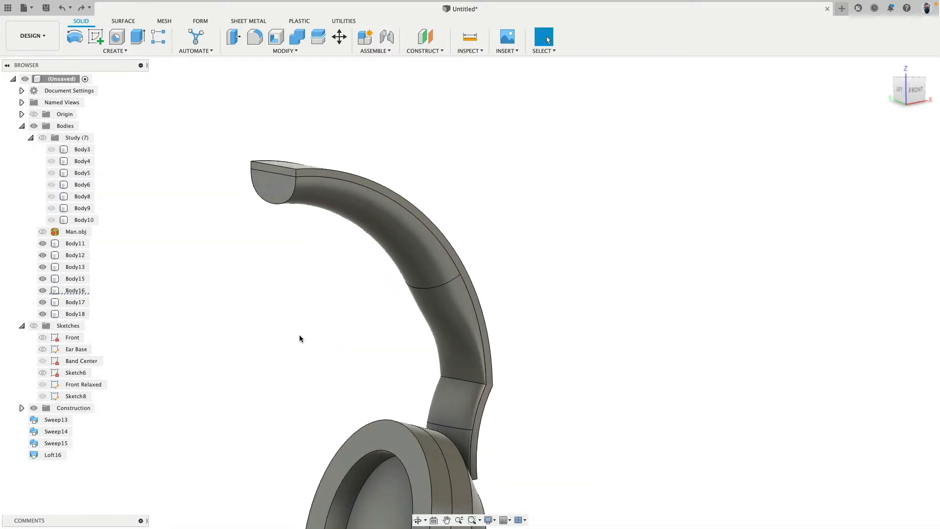
pyautogui.click(394, 238)
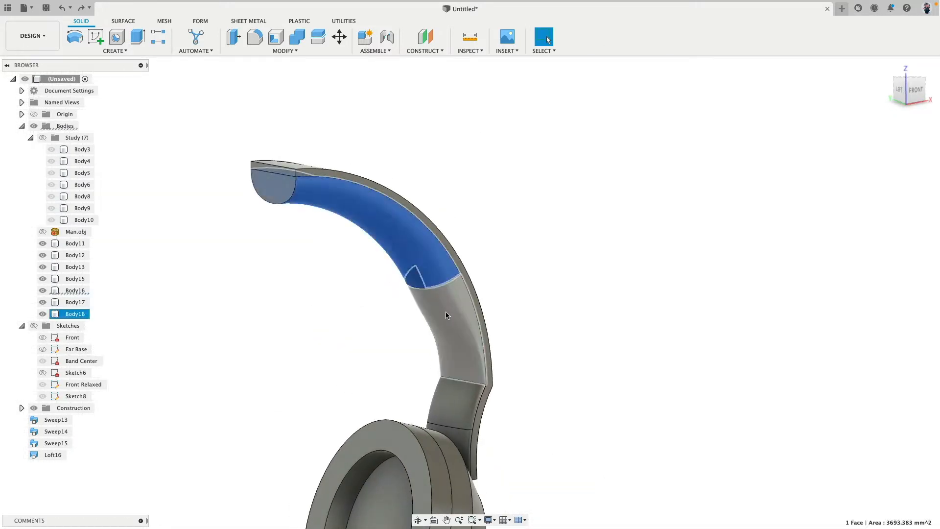
pyautogui.click(446, 315)
pyautogui.click(462, 421)
pyautogui.click(562, 380)
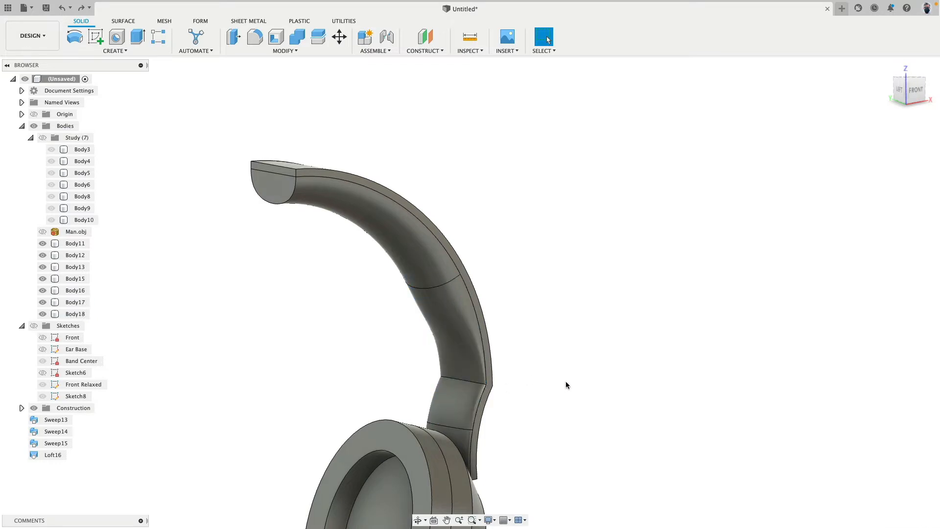
pyautogui.keyDown('shift'); pyautogui.moveTo(565, 381); pyautogui.dragTo(601, 370, button='middle'); pyautogui.keyUp('shift')
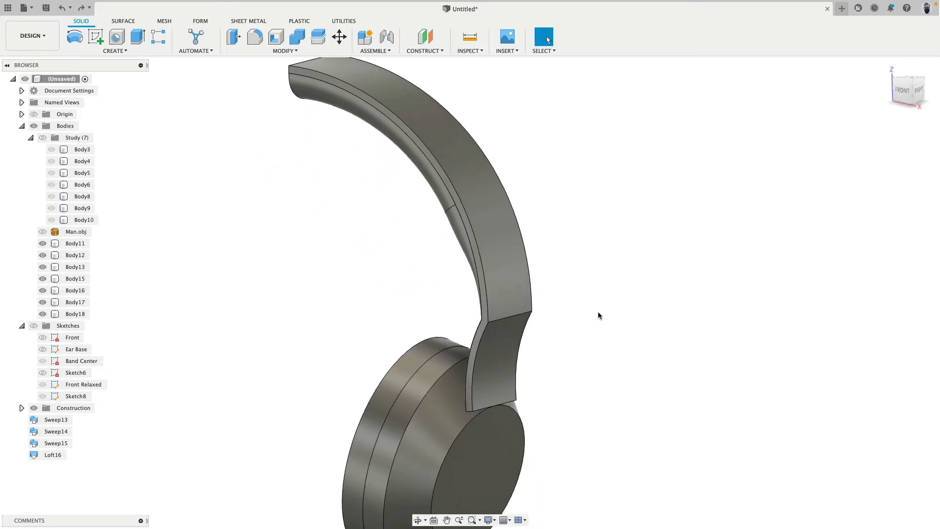
pyautogui.keyDown('shift'); pyautogui.moveTo(340, 283); pyautogui.dragTo(379, 338, button='middle'); pyautogui.keyUp('shift')
pyautogui.scroll(5, 333, 249)
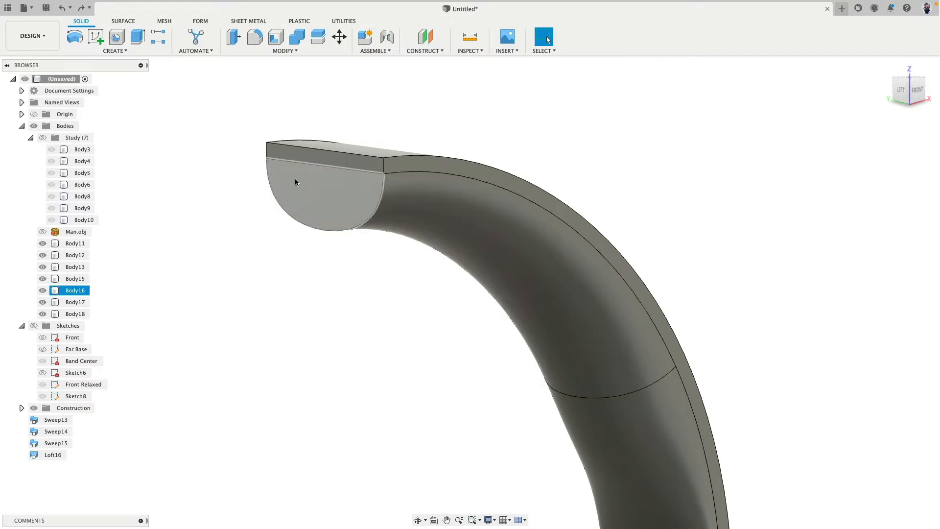
pyautogui.keyDown('shift'); pyautogui.moveTo(531, 389); pyautogui.dragTo(485, 392, button='middle'); pyautogui.keyUp('shift')
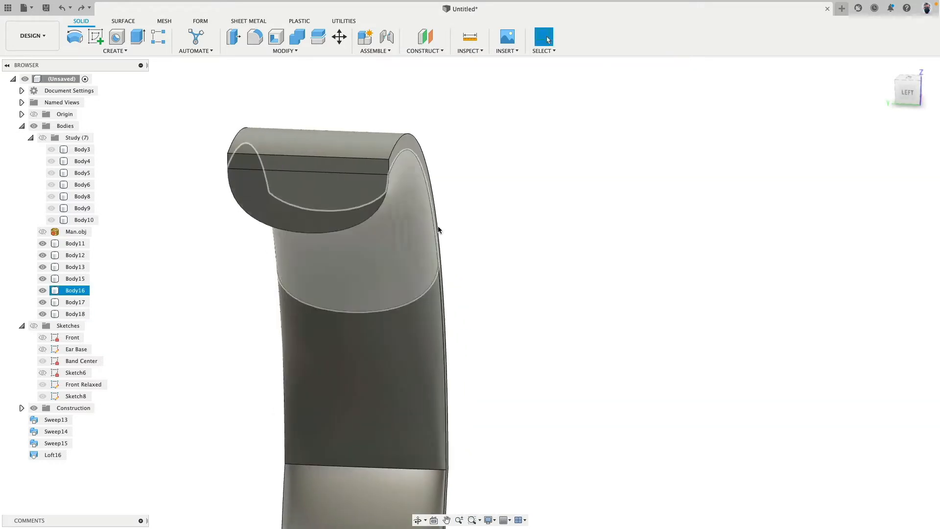
pyautogui.moveTo(447, 218); pyautogui.dragTo(630, 304, button='middle')
pyautogui.click(451, 241)
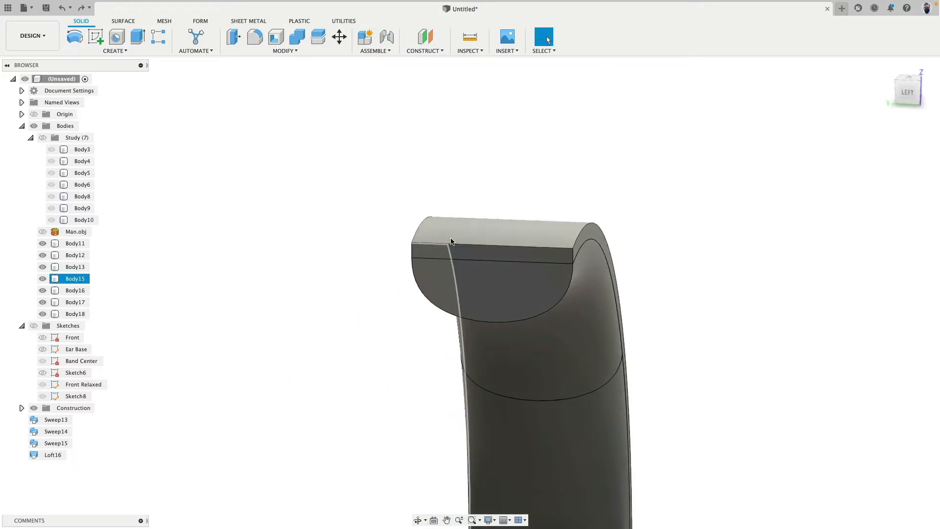
pyautogui.click(232, 235)
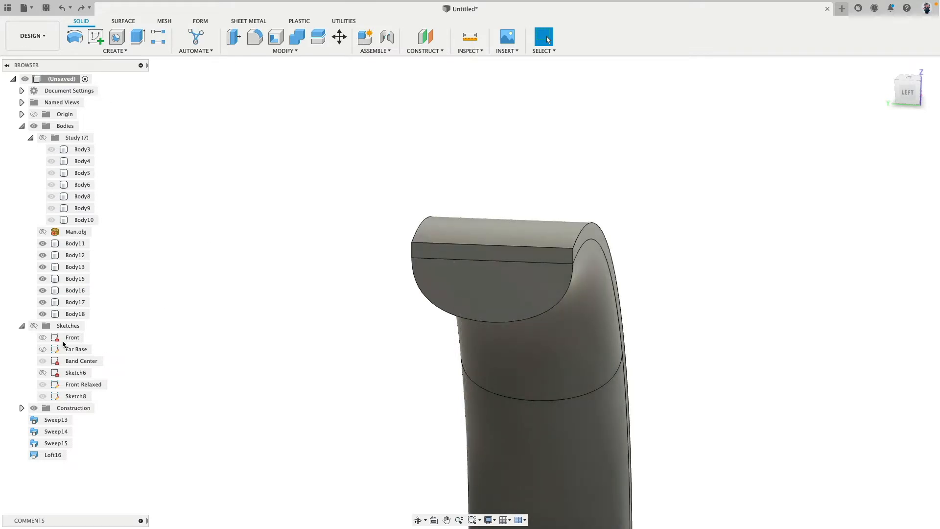
# Show the sketches and open the Band Center sketch for editing
pyautogui.click(33, 326)
pyautogui.moveTo(298, 272)
pyautogui.keyDown('shift'); pyautogui.mouseDown(button='middle')
pyautogui.moveTo(303, 265)
pyautogui.moveTo(289, 258)
pyautogui.mouseUp(button='middle'); pyautogui.keyUp('shift')
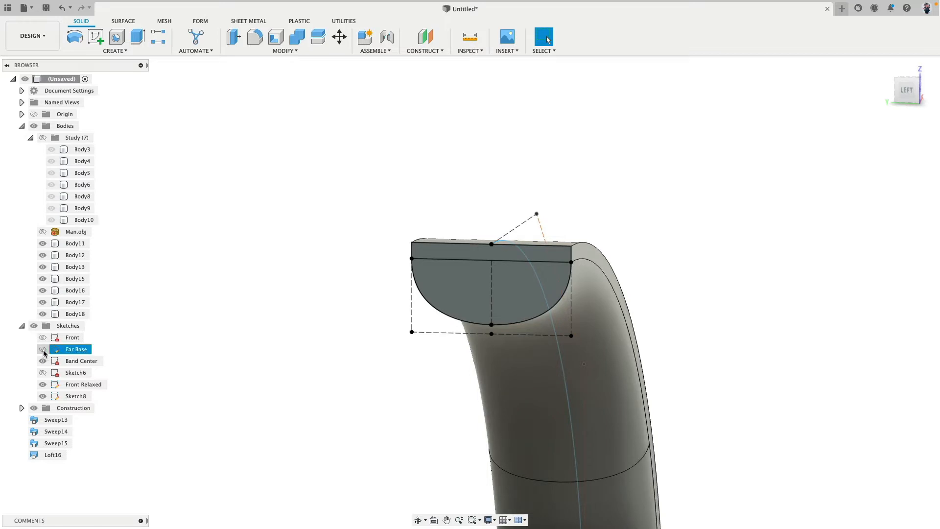
pyautogui.click(68, 362)
pyautogui.rightClick(66, 362)
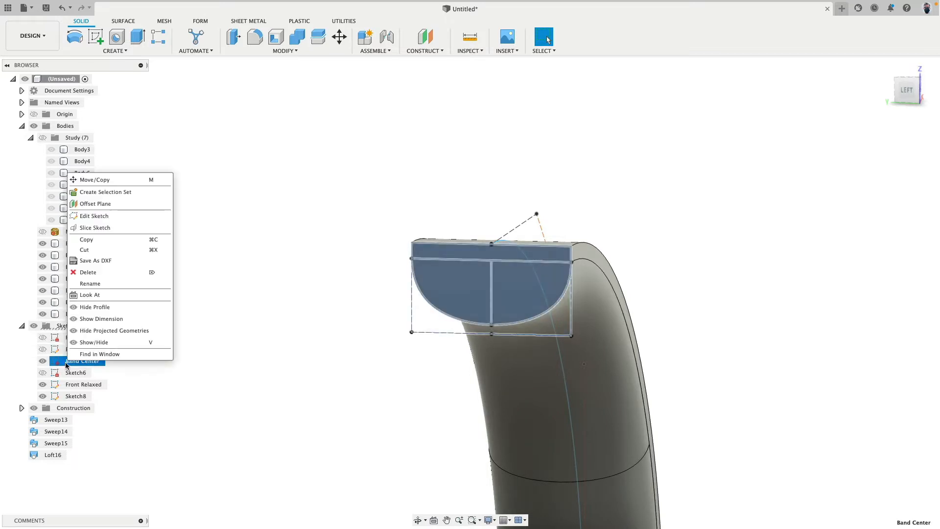
pyautogui.click(140, 216)
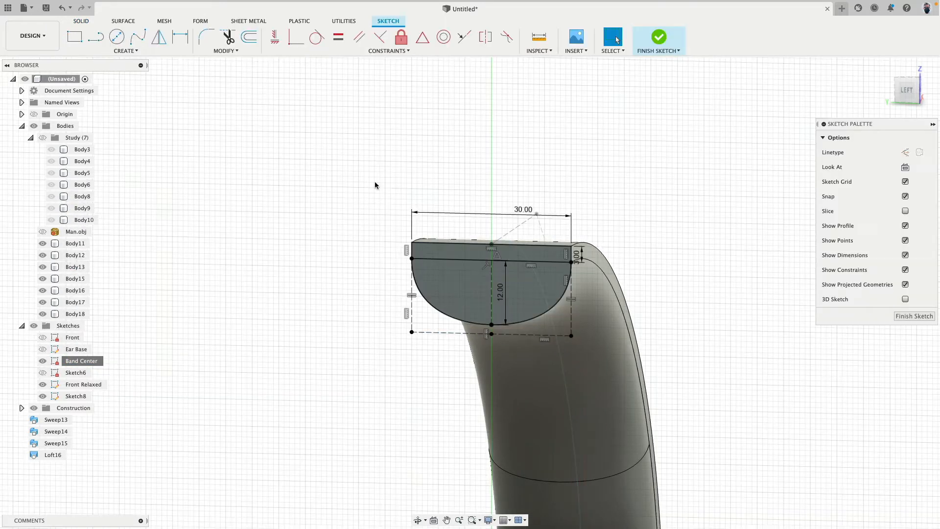
# Draw a three-point spline arching about 2 mm above the band profile's top line, from one corner to the other
pyautogui.click(138, 37)
pyautogui.scroll(3, 436, 160)
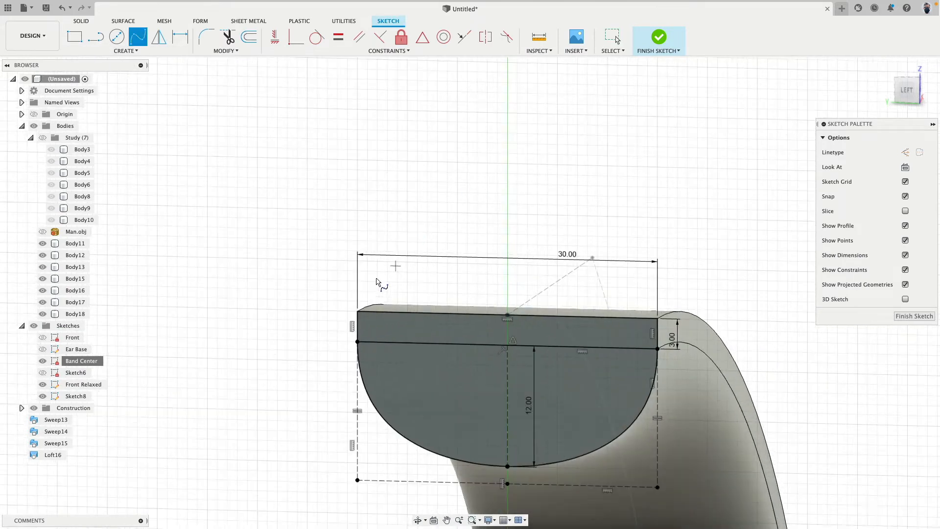
pyautogui.click(507, 295)
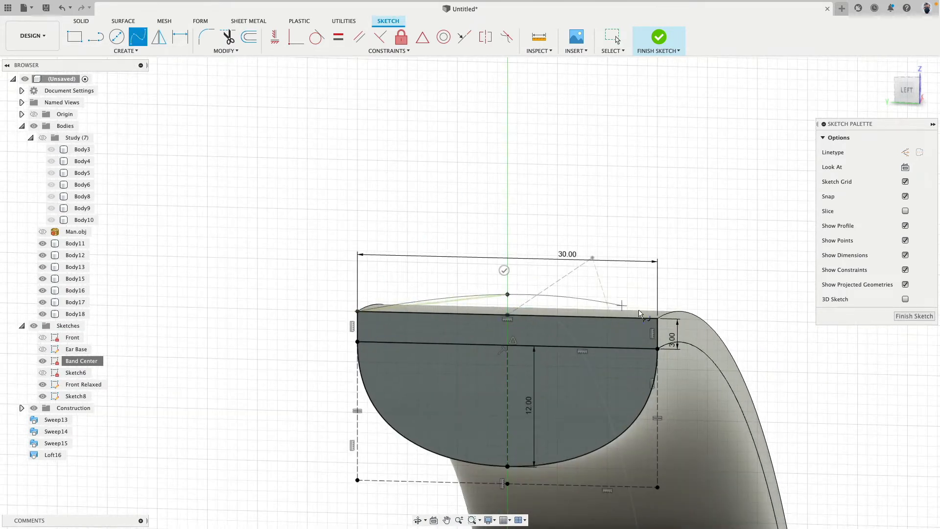
pyautogui.click(663, 294)
pyautogui.scroll(5, 508, 316)
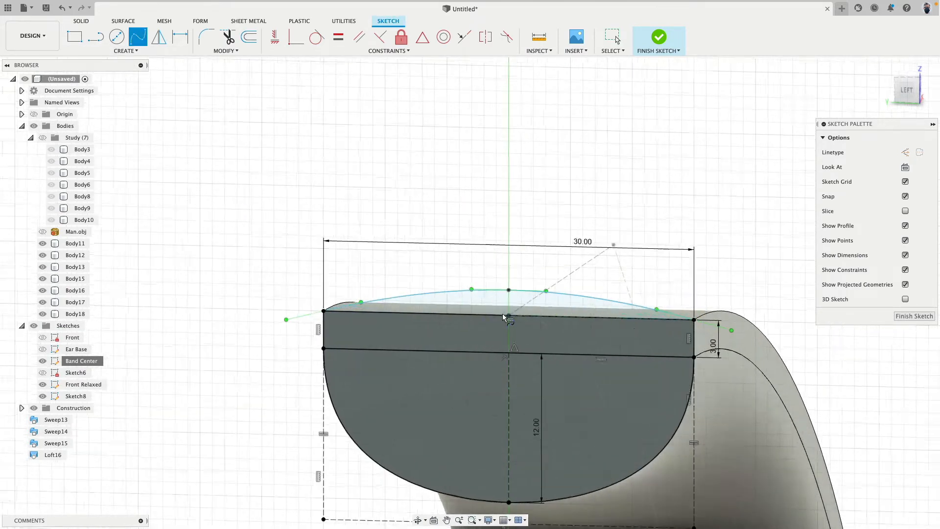
# Dimension the spline midpoint's height above the band profile's top line and set it to 1 mm
pyautogui.press('d')
pyautogui.click(514, 241)
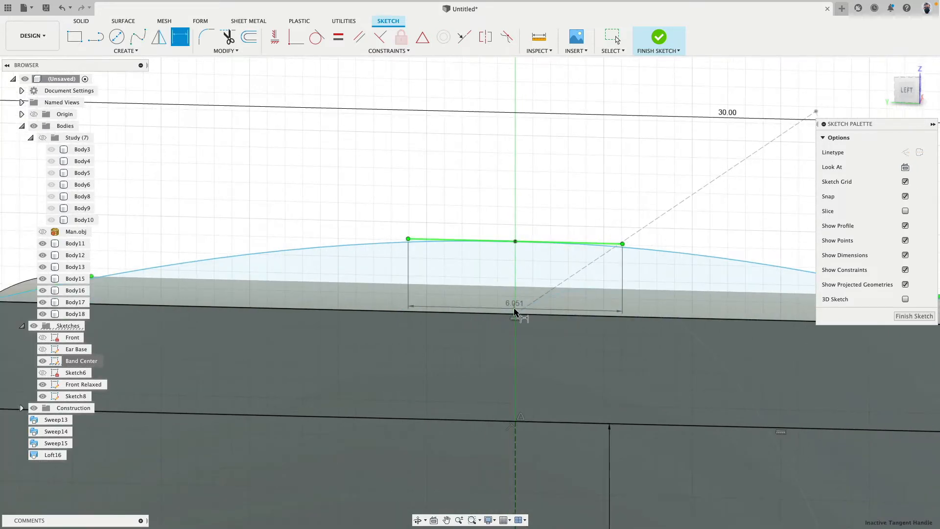
pyautogui.click(515, 314)
pyautogui.click(550, 280)
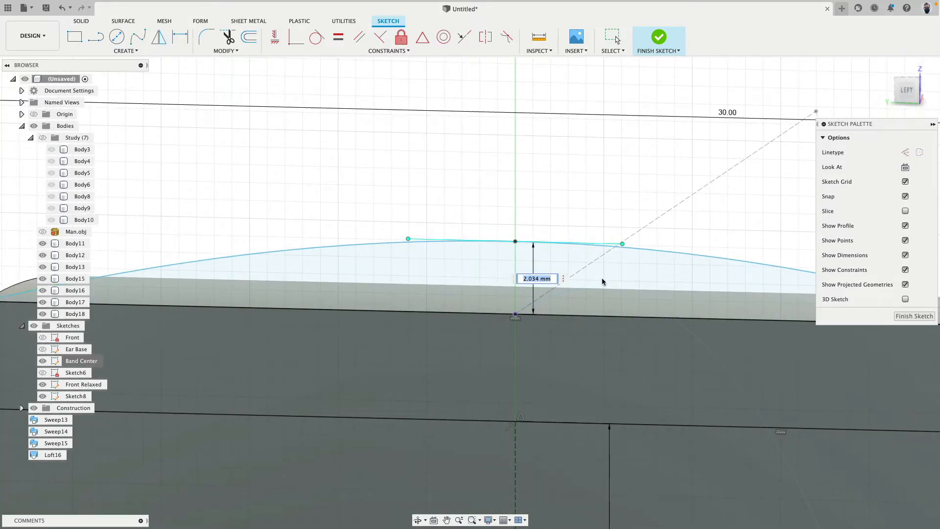
pyautogui.write('1.5')
pyautogui.press('Return')
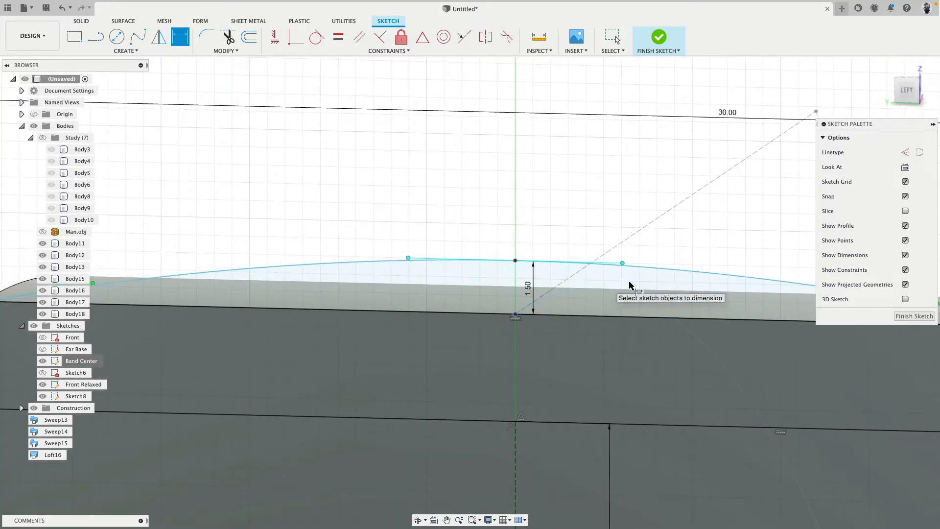
pyautogui.doubleClick(527, 287)
pyautogui.write('1.50')
pyautogui.press('Return')
pyautogui.scroll(-5, 499, 189)
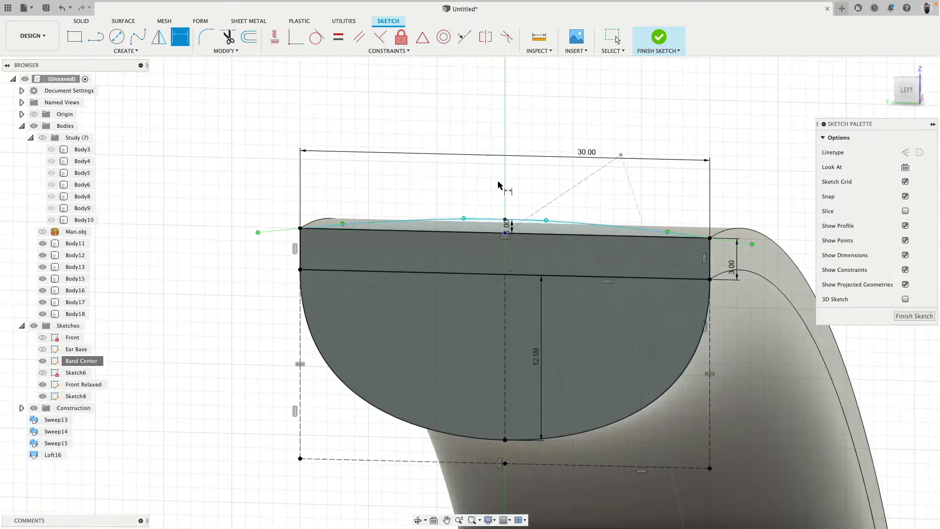
# Start a single-path Sweep with the thin crescent profile and the outer band's long edge as its path
pyautogui.moveTo(514, 175)
pyautogui.keyDown('shift'); pyautogui.mouseDown(button='middle')
pyautogui.moveTo(515, 166)
pyautogui.moveTo(513, 173)
pyautogui.mouseUp(button='middle'); pyautogui.keyUp('shift')
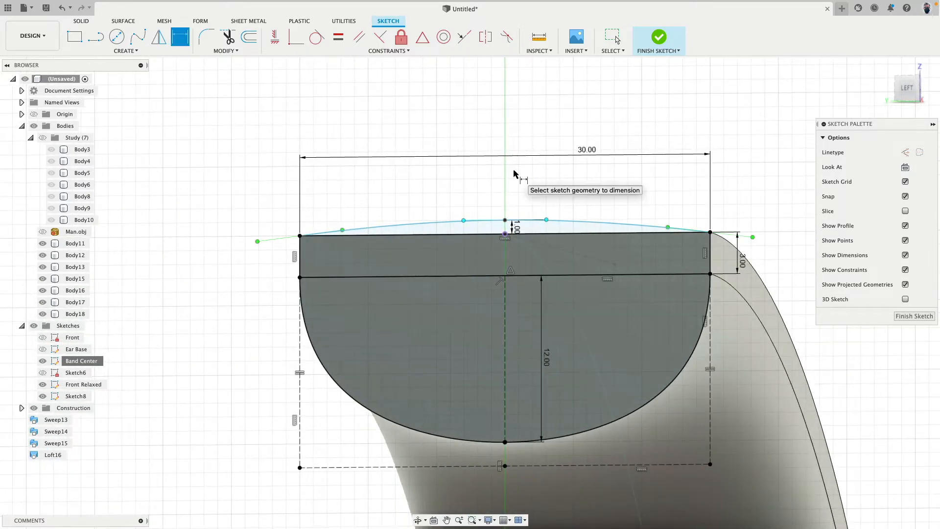
pyautogui.moveTo(581, 171)
pyautogui.keyDown('shift'); pyautogui.mouseDown(button='middle')
pyautogui.moveTo(499, 181)
pyautogui.moveTo(290, 149)
pyautogui.mouseUp(button='middle'); pyautogui.keyUp('shift')
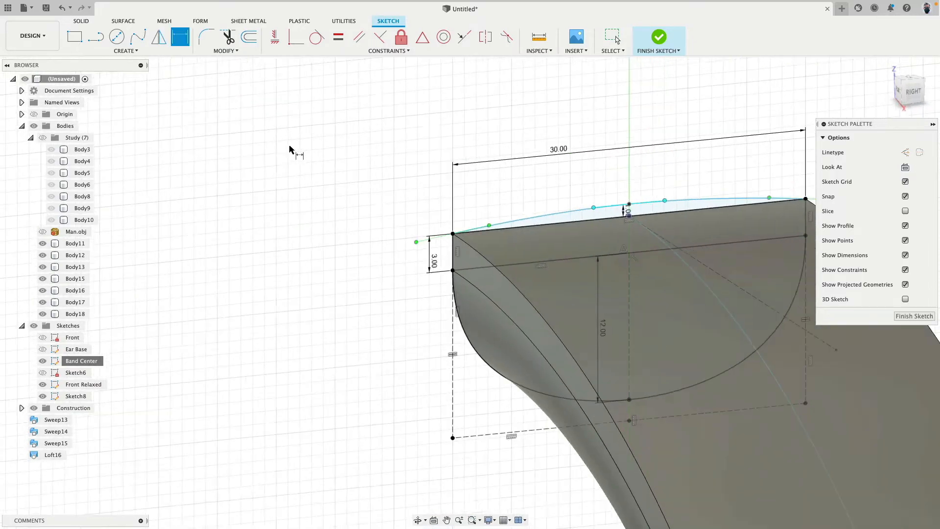
pyautogui.scroll(-5, 289, 149)
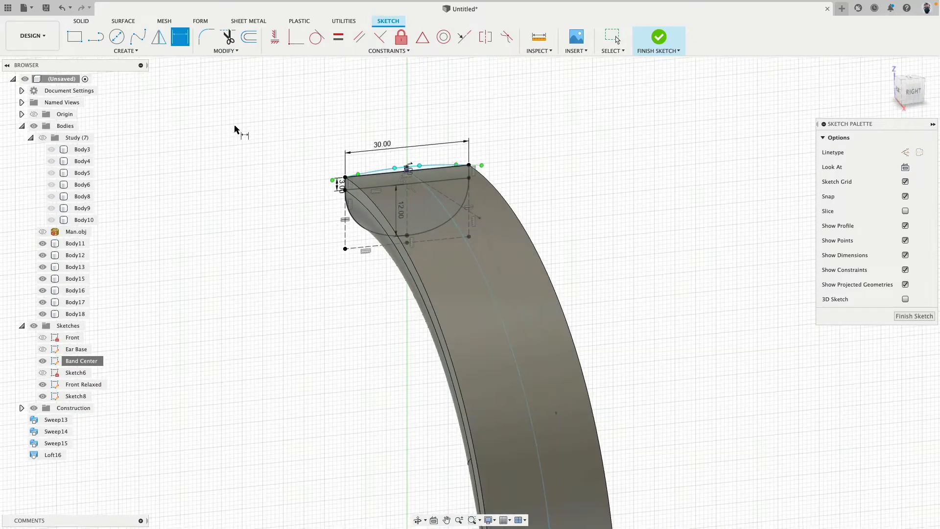
pyautogui.click(118, 51)
pyautogui.click(98, 111)
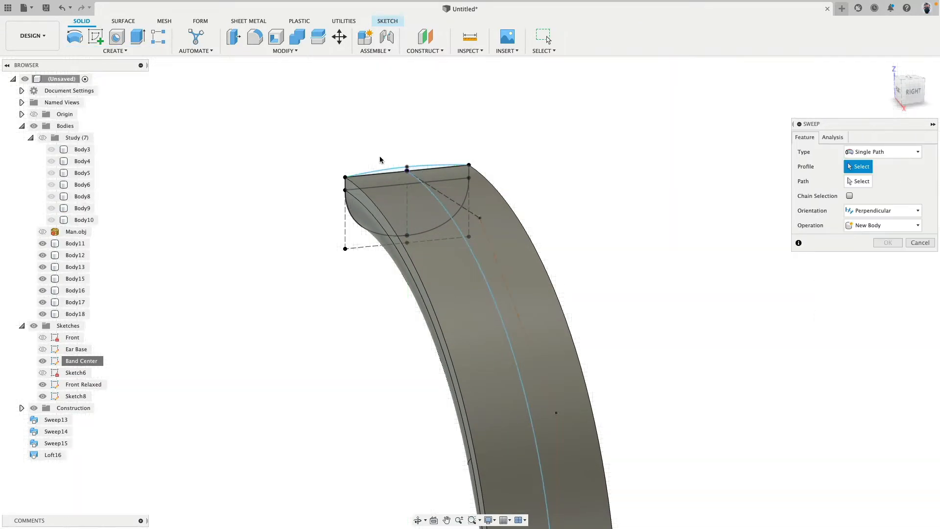
pyautogui.scroll(5, 380, 159)
pyautogui.click(392, 169)
pyautogui.click(855, 184)
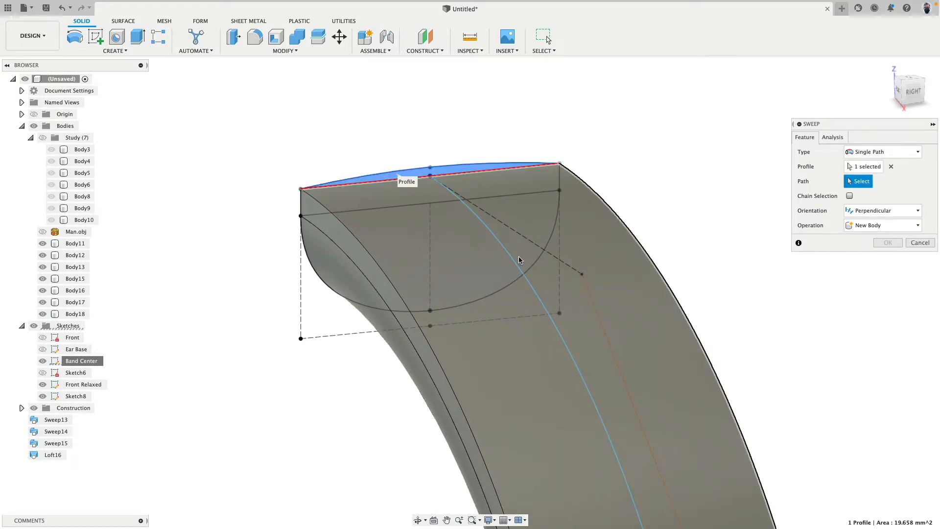
pyautogui.click(369, 262)
# Check the sweep preview along the band down to the ear cup and create the sweep as a New Body
pyautogui.scroll(-10, 369, 263)
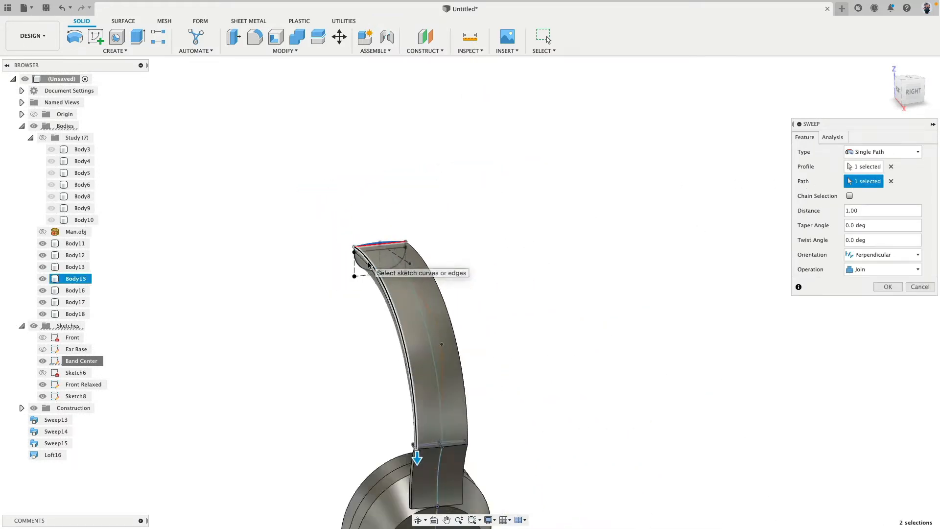
pyautogui.moveTo(369, 264); pyautogui.dragTo(402, 184, button='middle')
pyautogui.scroll(8, 425, 289)
pyautogui.keyDown('shift'); pyautogui.moveTo(374, 263); pyautogui.dragTo(462, 245, button='middle'); pyautogui.keyUp('shift')
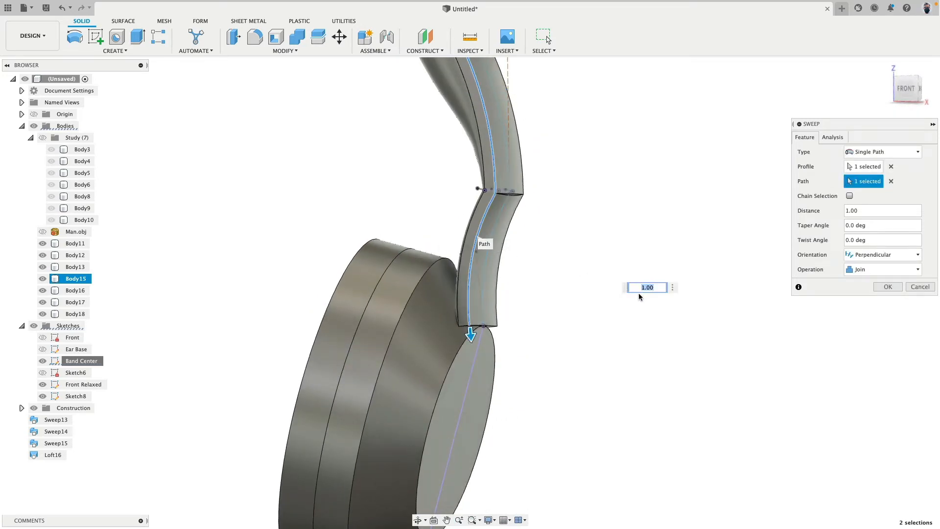
pyautogui.keyDown('shift'); pyautogui.moveTo(623, 282); pyautogui.dragTo(478, 287, button='middle'); pyautogui.keyUp('shift')
pyautogui.scroll(10, 518, 342)
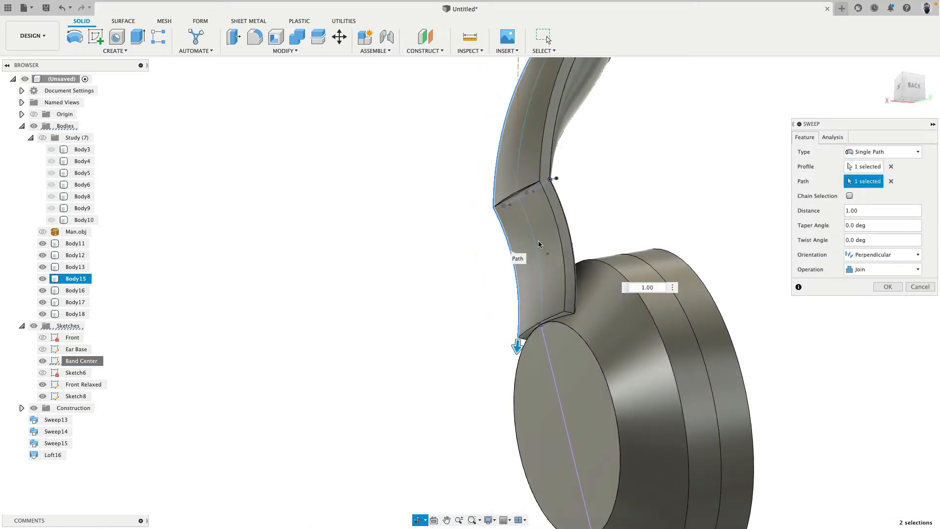
pyautogui.scroll(-5, 493, 188)
pyautogui.keyDown('shift'); pyautogui.moveTo(493, 189); pyautogui.dragTo(616, 214, button='middle'); pyautogui.keyUp('shift')
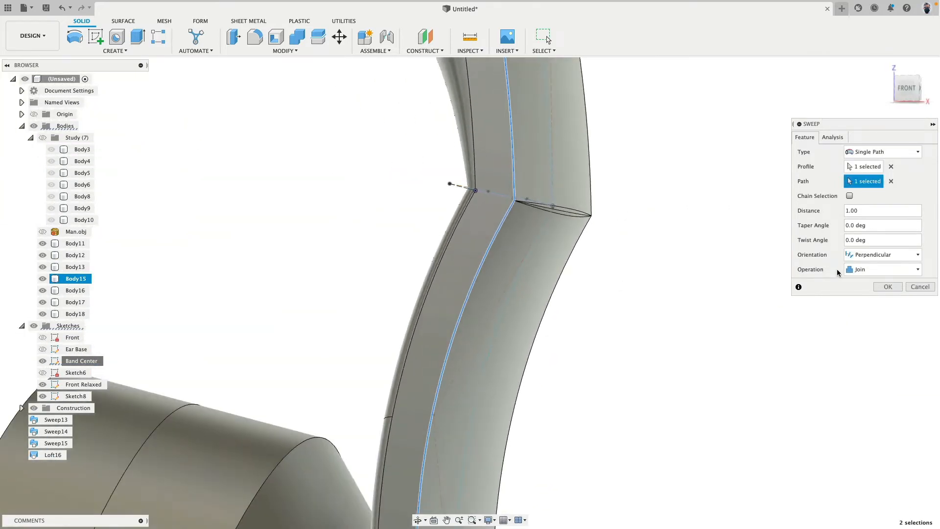
pyautogui.click(876, 269)
pyautogui.click(886, 302)
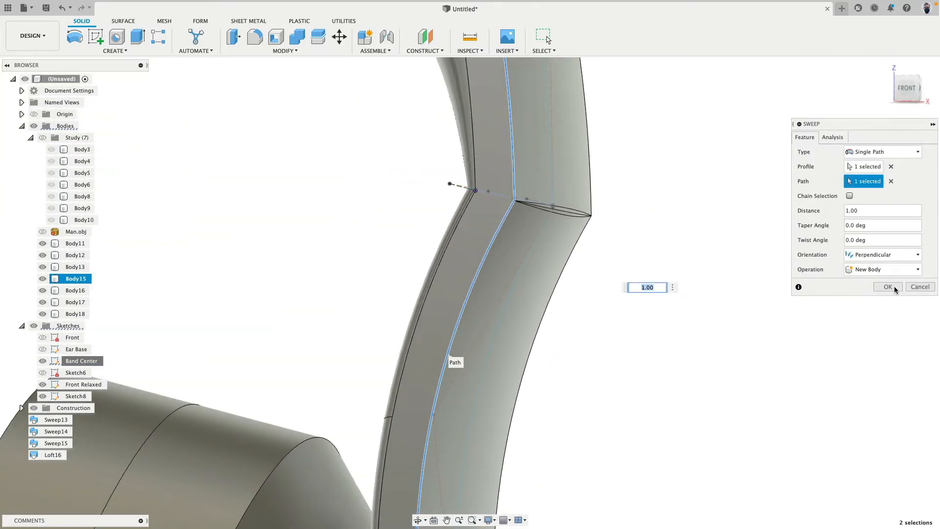
pyautogui.click(887, 287)
# Examine the new crescent sweep at the band's bend by selecting its faces and toggling the body's visibility
pyautogui.click(556, 256)
pyautogui.keyDown('shift'); pyautogui.moveTo(563, 254); pyautogui.dragTo(620, 209, button='middle'); pyautogui.keyUp('shift')
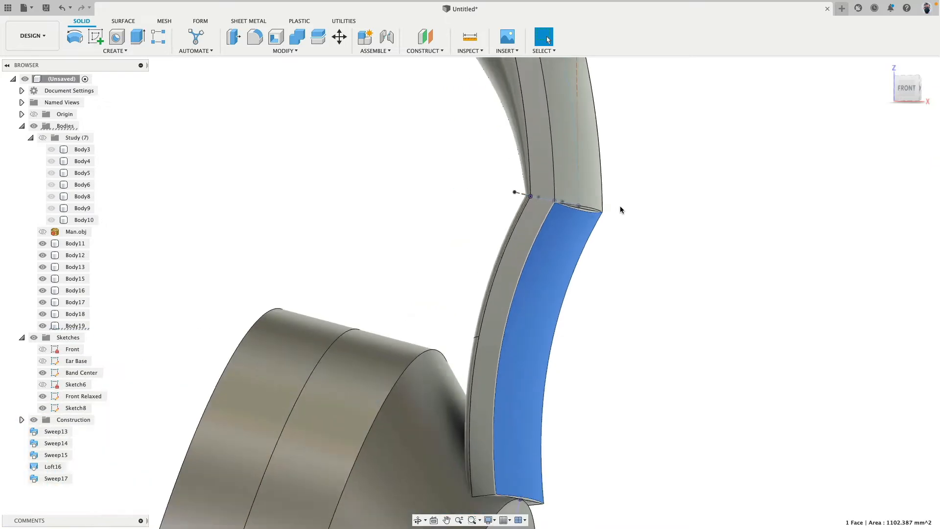
pyautogui.scroll(5, 620, 213)
pyautogui.click(627, 231)
pyautogui.click(533, 245)
pyautogui.click(44, 327)
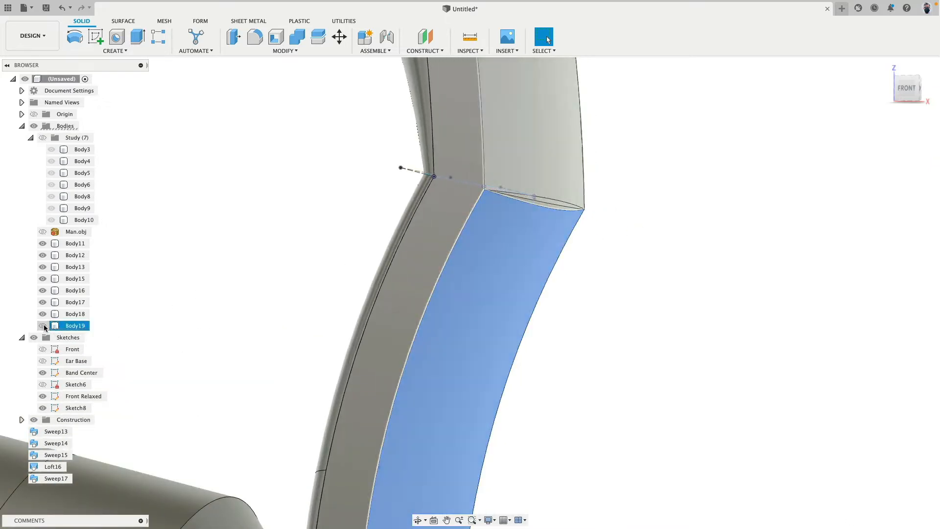
pyautogui.click(382, 207)
pyautogui.keyDown('shift'); pyautogui.moveTo(382, 208); pyautogui.dragTo(156, 254, button='middle'); pyautogui.keyUp('shift')
pyautogui.click(45, 327)
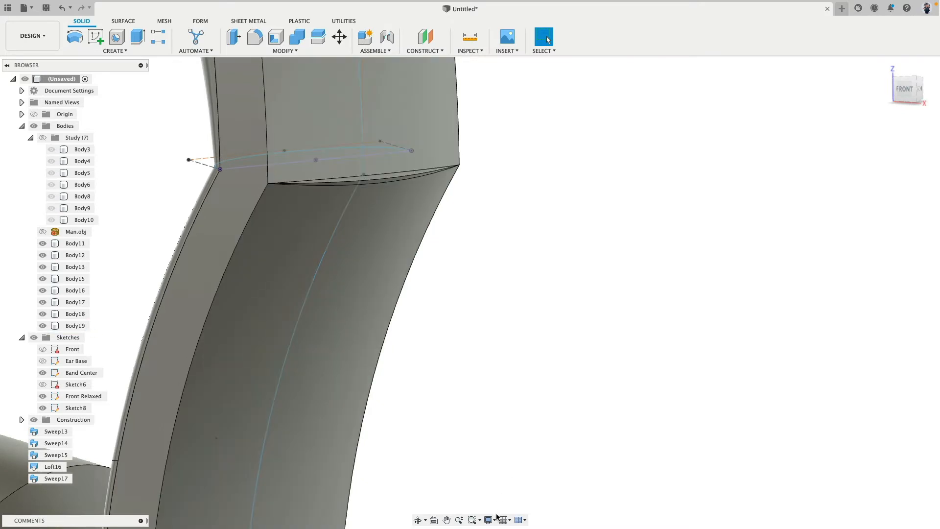
# Examine the band's bend in a shaded style without edge lines, and restore the shading with visible edges
pyautogui.click(492, 519)
pyautogui.moveTo(519, 446)
pyautogui.click(612, 445)
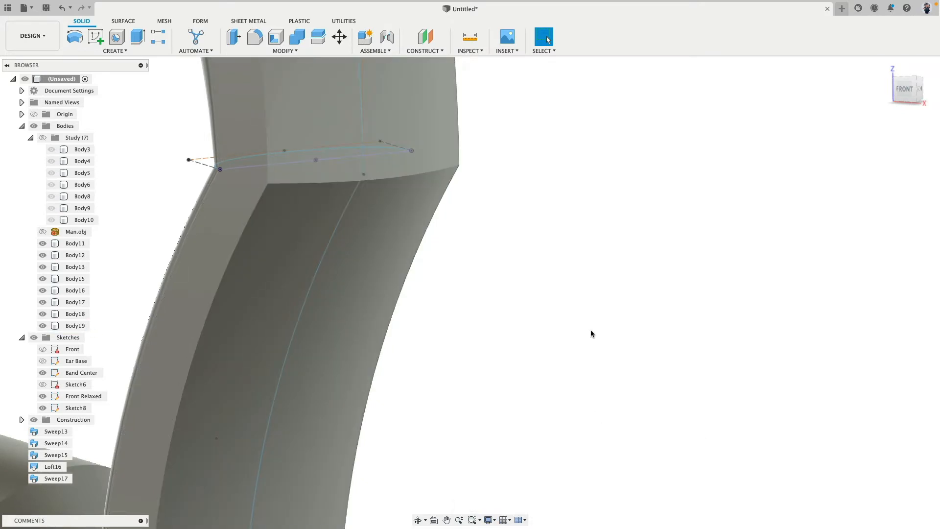
pyautogui.moveTo(592, 329)
pyautogui.keyDown('shift'); pyautogui.mouseDown(button='middle')
pyautogui.moveTo(612, 325)
pyautogui.moveTo(542, 324)
pyautogui.moveTo(463, 300)
pyautogui.moveTo(451, 316)
pyautogui.moveTo(601, 329)
pyautogui.moveTo(630, 314)
pyautogui.moveTo(632, 328)
pyautogui.mouseUp(button='middle'); pyautogui.keyUp('shift')
pyautogui.click(492, 521)
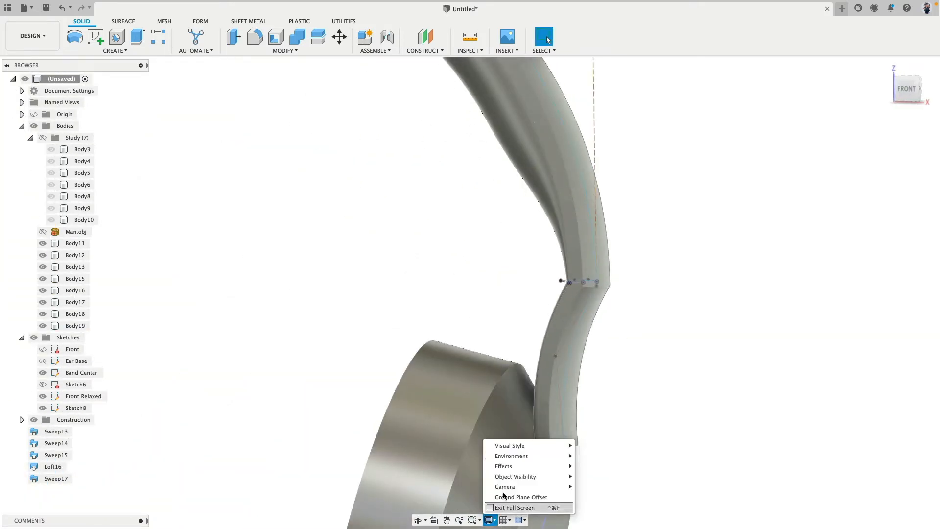
pyautogui.moveTo(537, 446)
pyautogui.click(630, 464)
pyautogui.moveTo(667, 286); pyautogui.dragTo(684, 328, button='middle')
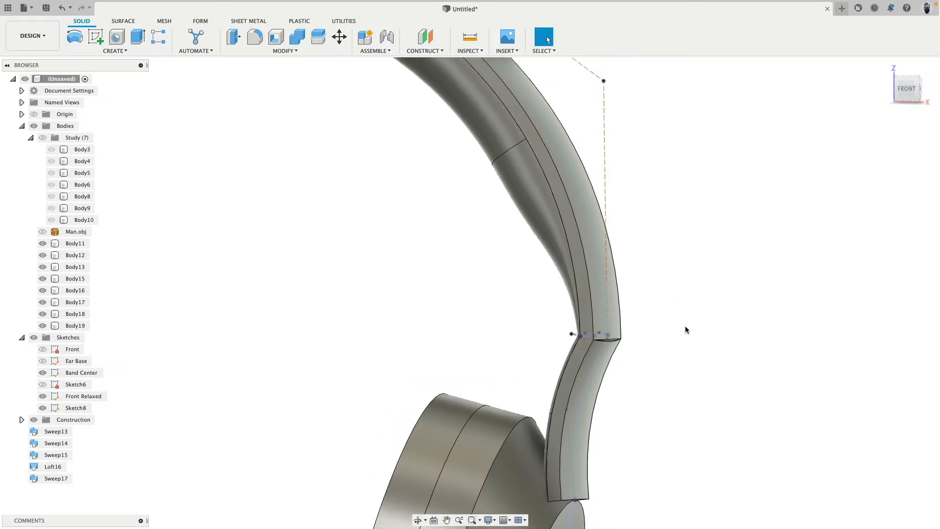
# Offset the ring-shaped inner face of the ear cushion outward to thicken the cushion
pyautogui.scroll(-5, 684, 328)
pyautogui.keyDown('shift'); pyautogui.moveTo(535, 292); pyautogui.dragTo(508, 310, button='middle'); pyautogui.keyUp('shift')
pyautogui.keyDown('shift'); pyautogui.moveTo(267, 237); pyautogui.dragTo(303, 179, button='middle'); pyautogui.keyUp('shift')
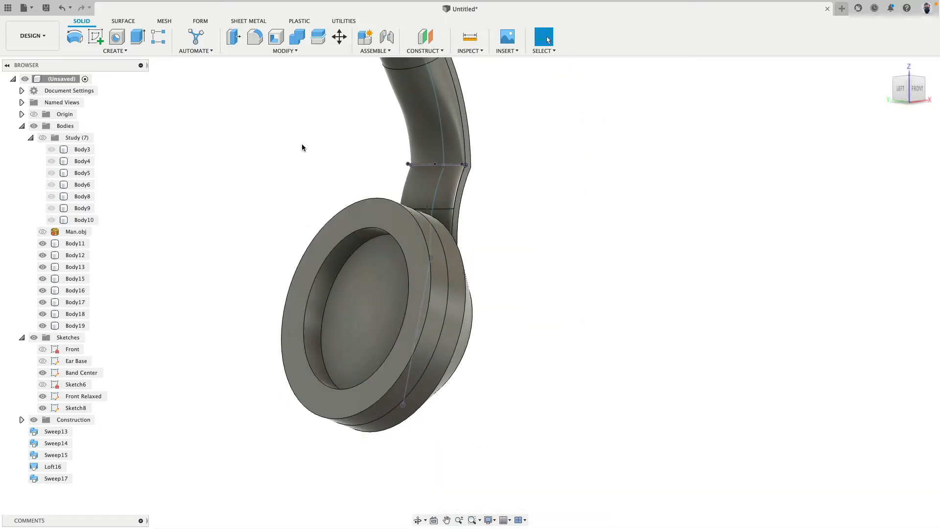
pyautogui.click(226, 33)
pyautogui.click(350, 218)
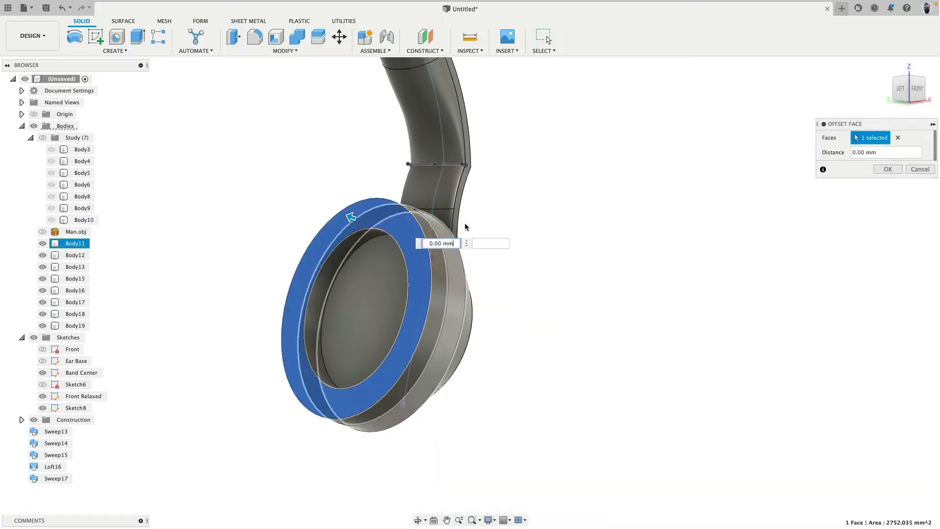
pyautogui.press('Escape')
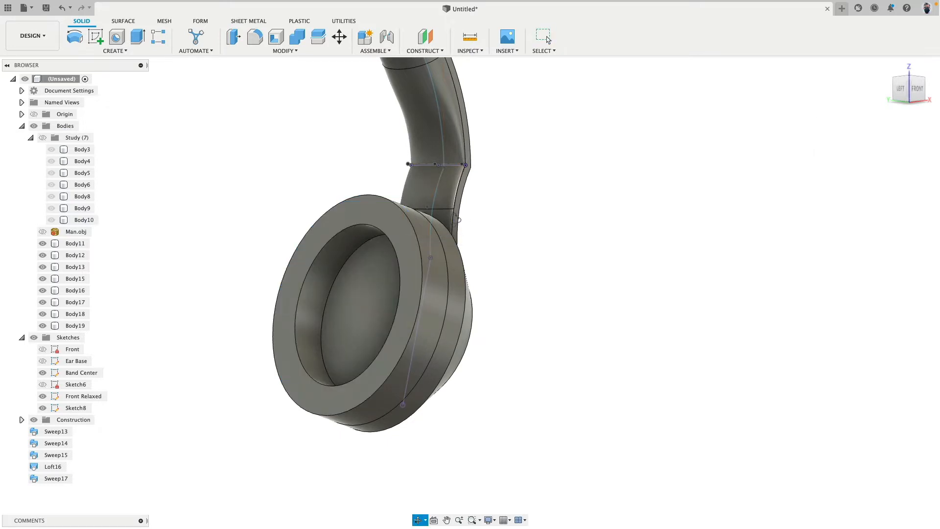
# Fillet the outer and inner edges of the ear cushion's ring face with a 5 mm radius
pyautogui.keyDown('shift'); pyautogui.moveTo(455, 220); pyautogui.dragTo(386, 218, button='middle'); pyautogui.keyUp('shift')
pyautogui.click(255, 37)
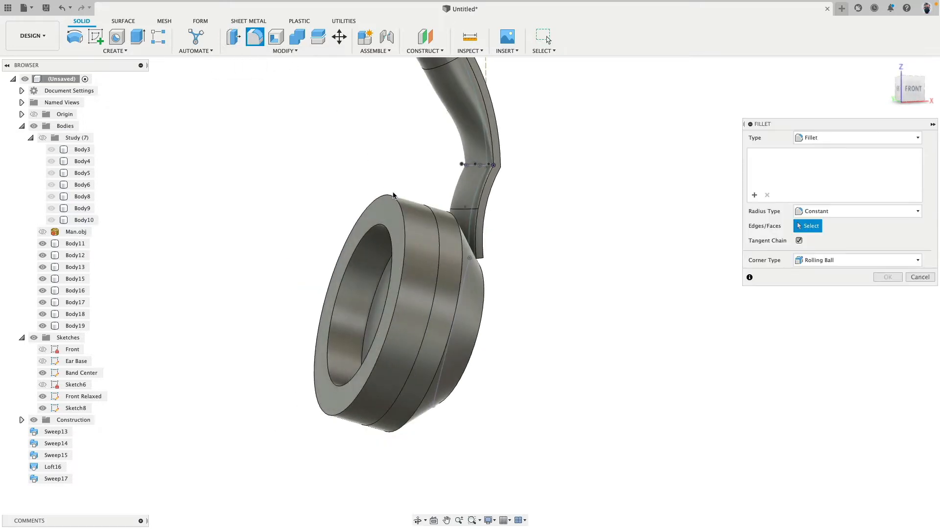
pyautogui.click(394, 197)
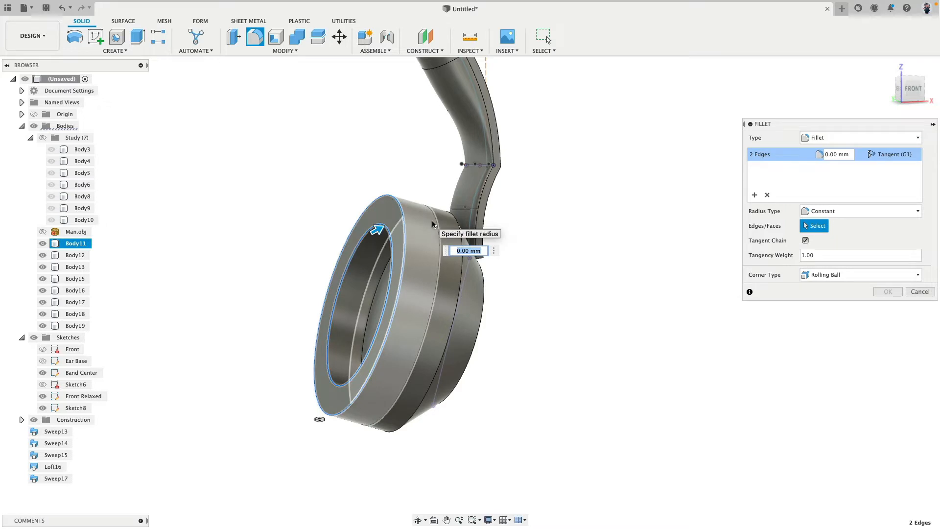
pyautogui.write('5')
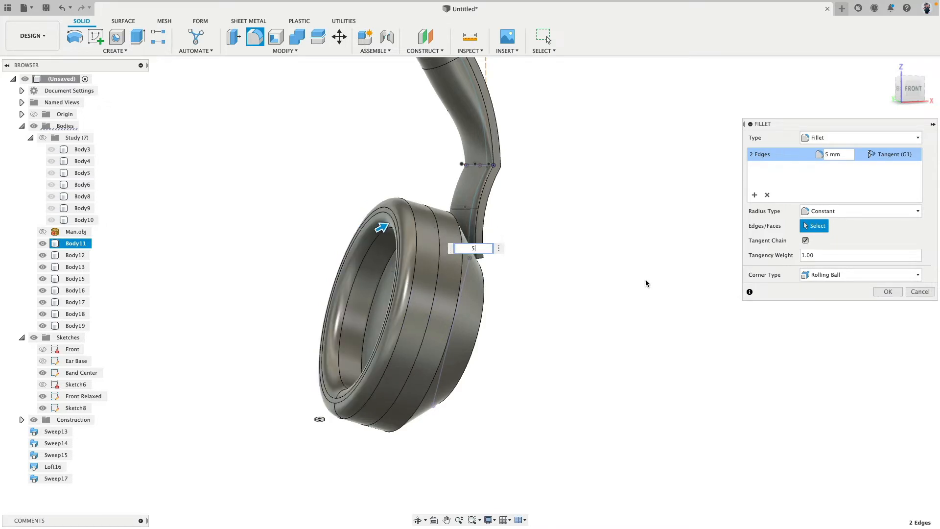
pyautogui.press('Return')
# Create a new group under Bodies and move the eight bodies Body11 through Body19 into it
pyautogui.keyDown('shift'); pyautogui.moveTo(636, 292); pyautogui.dragTo(575, 298, button='middle'); pyautogui.keyUp('shift')
pyautogui.click(31, 138)
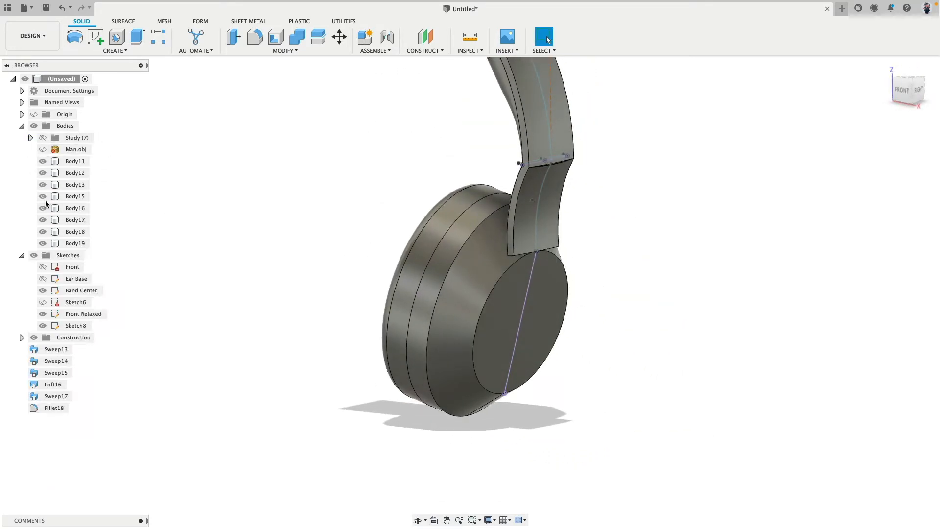
pyautogui.click(69, 163)
pyautogui.keyDown('shift'); pyautogui.click(73, 244); pyautogui.keyUp('shift')
pyautogui.moveTo(225, 168); pyautogui.dragTo(256, 309, button='middle')
pyautogui.rightClick(55, 128)
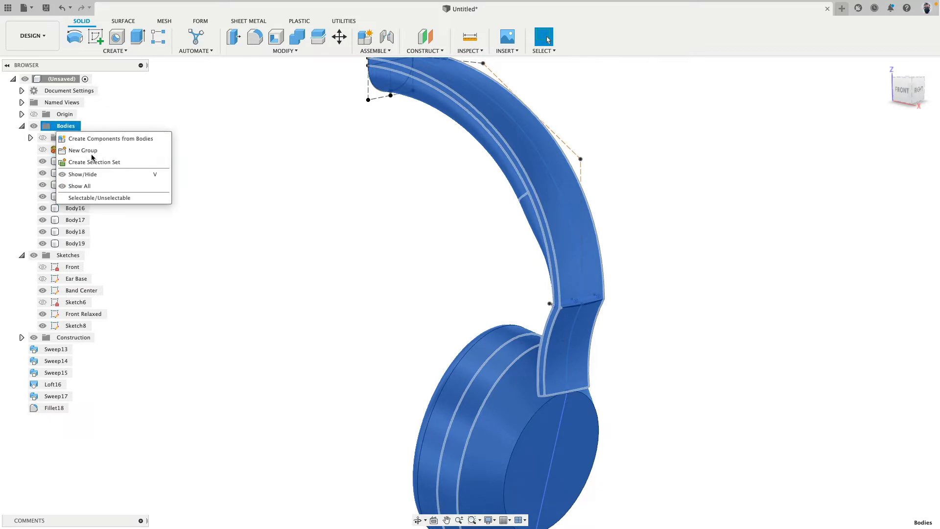
pyautogui.click(88, 157)
pyautogui.click(81, 174)
pyautogui.keyDown('shift'); pyautogui.click(73, 255); pyautogui.keyUp('shift')
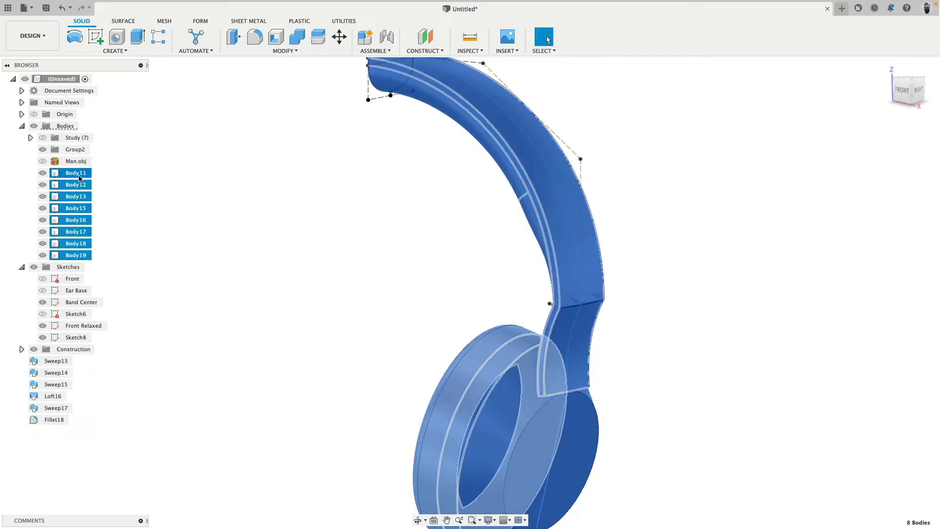
pyautogui.moveTo(78, 176); pyautogui.dragTo(78, 150)
pyautogui.click(77, 150)
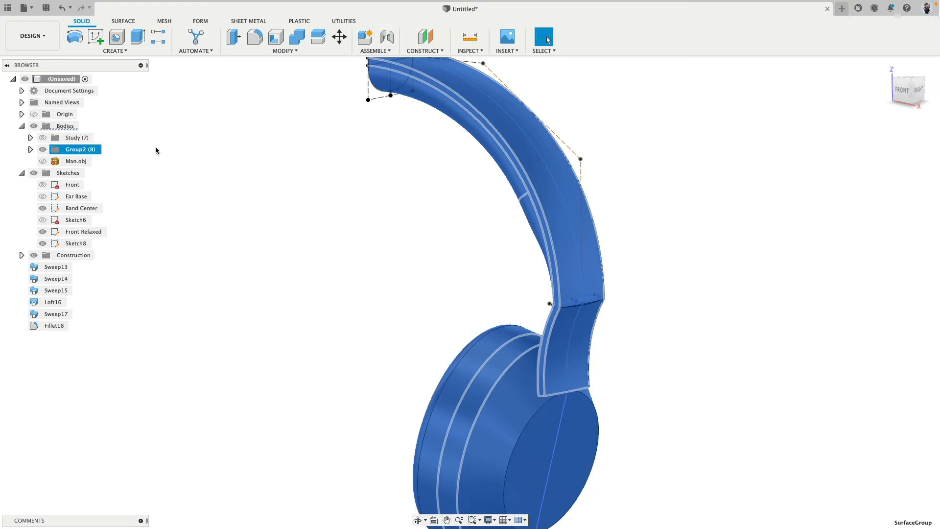
# Rename the new body group as Refinement and clear the selection
pyautogui.click(95, 151)
pyautogui.write('Re')
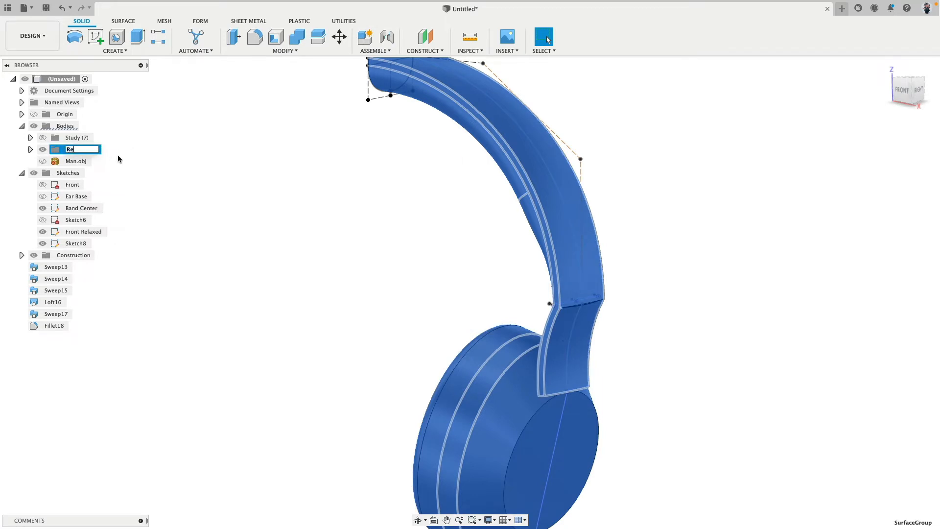
pyautogui.write('finement')
pyautogui.press('Return')
pyautogui.click(182, 207)
pyautogui.scroll(-5, 236, 260)
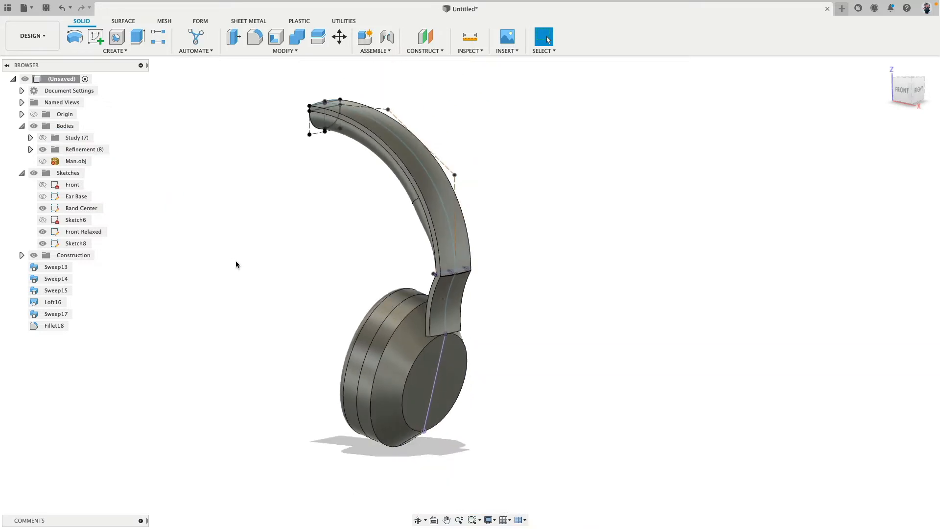
pyautogui.moveTo(270, 250); pyautogui.dragTo(324, 253, button='middle')
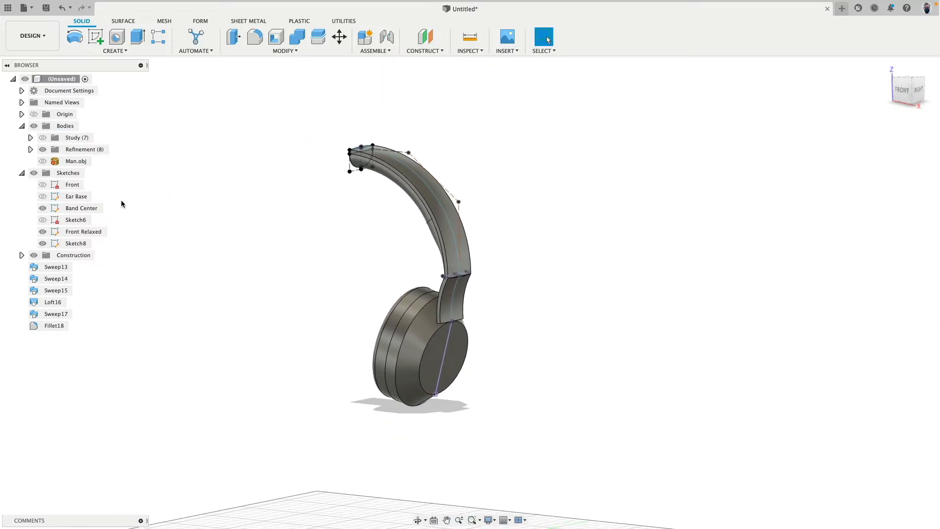
# Create another empty group under Bodies alongside Study and Refinement
pyautogui.rightClick(65, 127)
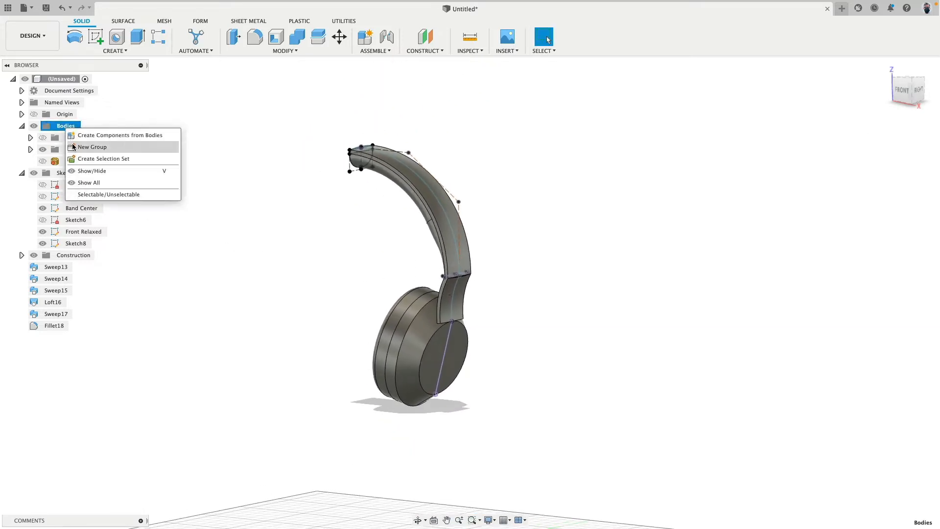
pyautogui.click(91, 147)
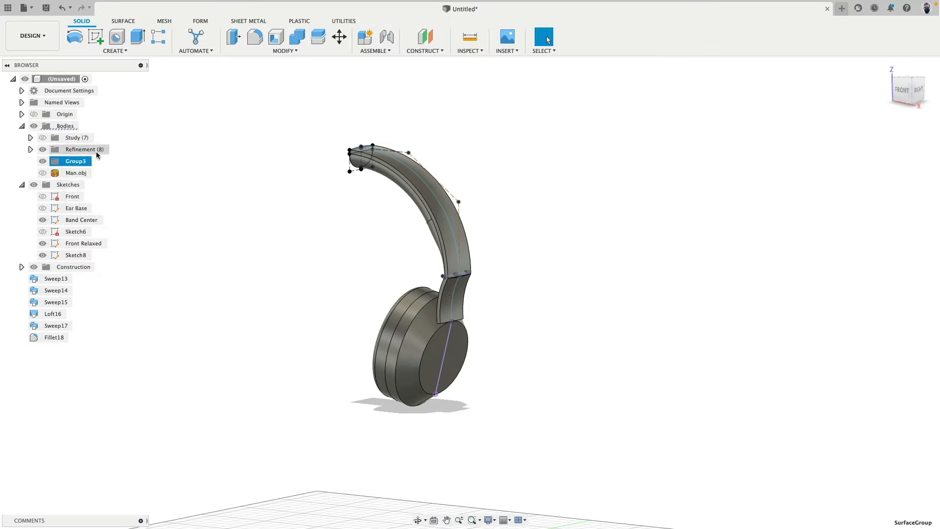
pyautogui.click(30, 150)
pyautogui.click(29, 150)
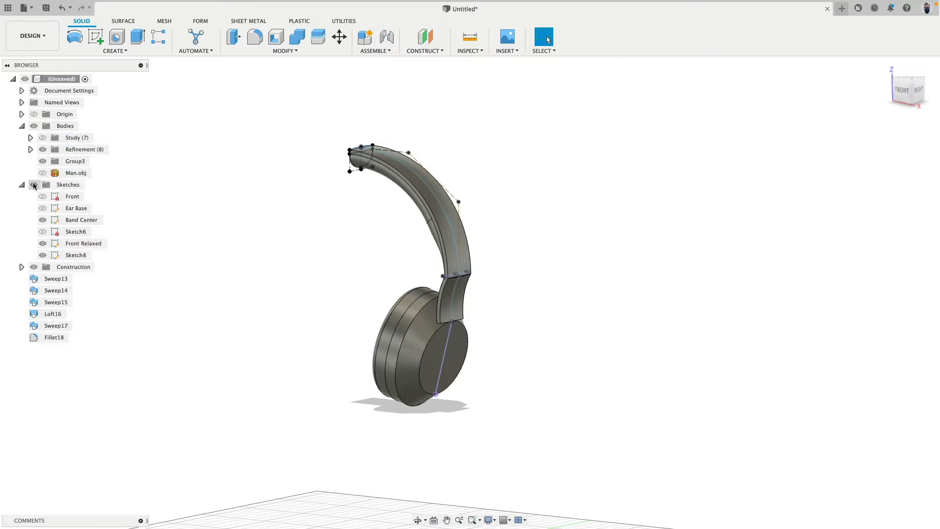
# Dissolve all the sweep, loft and fillet features from Sweep13 through Fillet18, and hide the Study group
pyautogui.keyDown('shift'); pyautogui.click(55, 336); pyautogui.keyUp('shift')
pyautogui.rightClick(56, 337)
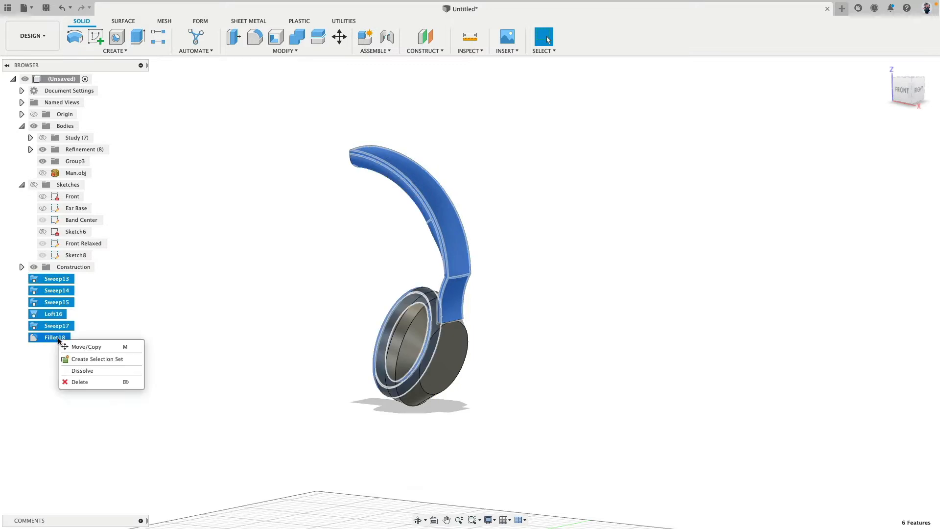
pyautogui.click(98, 369)
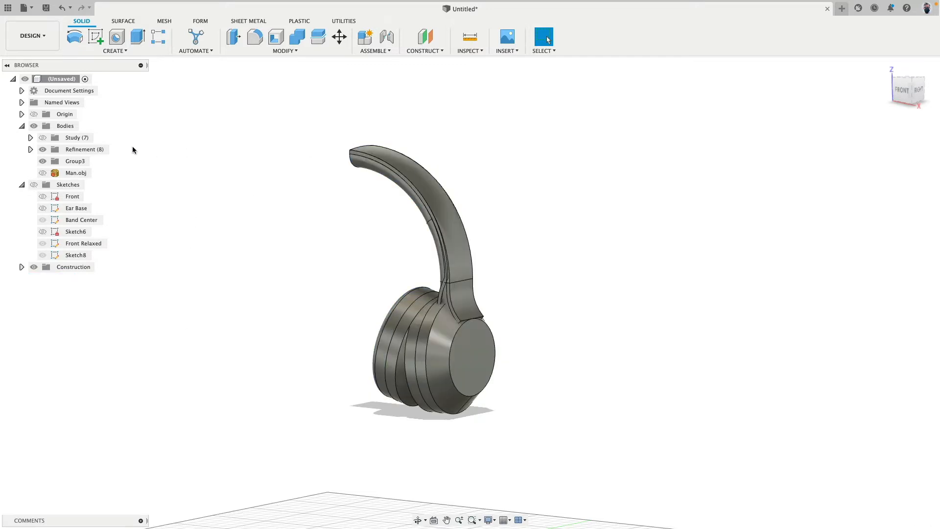
pyautogui.click(43, 139)
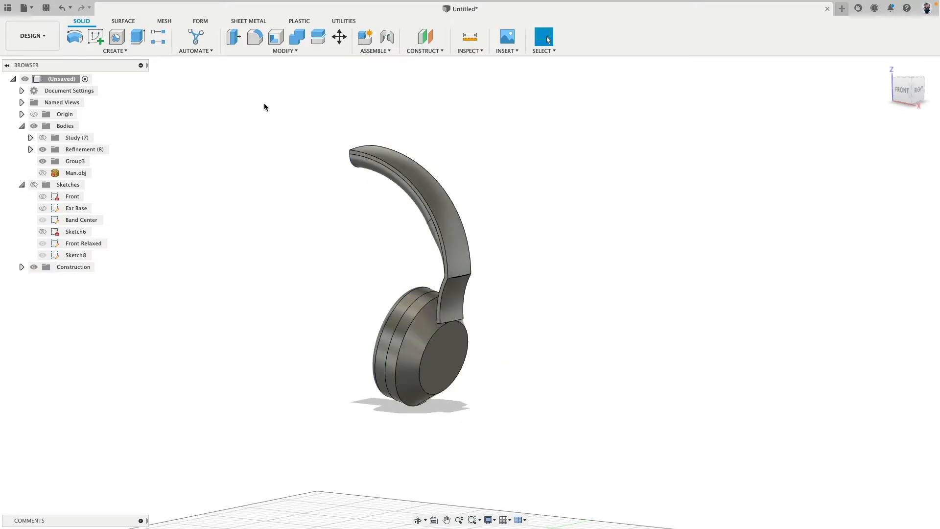
pyautogui.moveTo(268, 103); pyautogui.dragTo(591, 463)
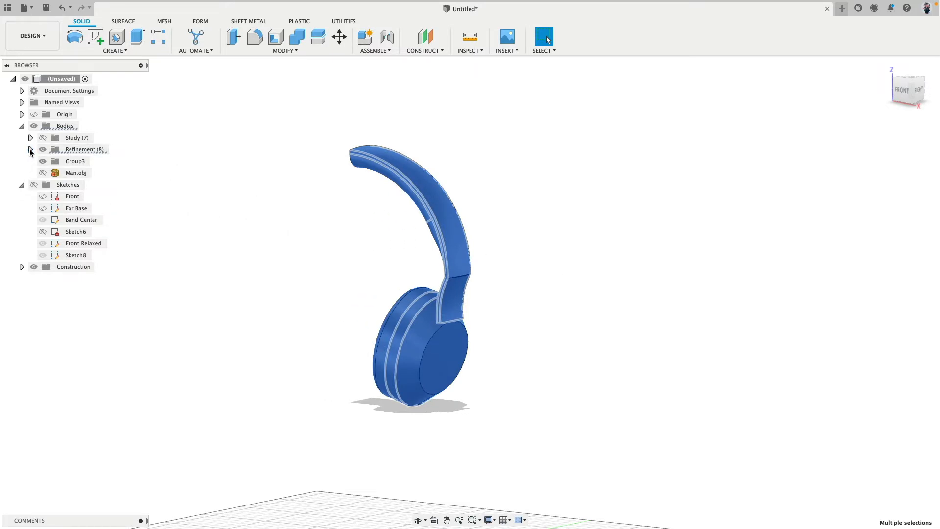
pyautogui.click(30, 149)
pyautogui.click(30, 150)
pyautogui.press('Escape')
# Copy all eight bodies of the Refinement group, paste them in place without moving them, and hide the Refinement group
pyautogui.click(30, 149)
pyautogui.click(68, 161)
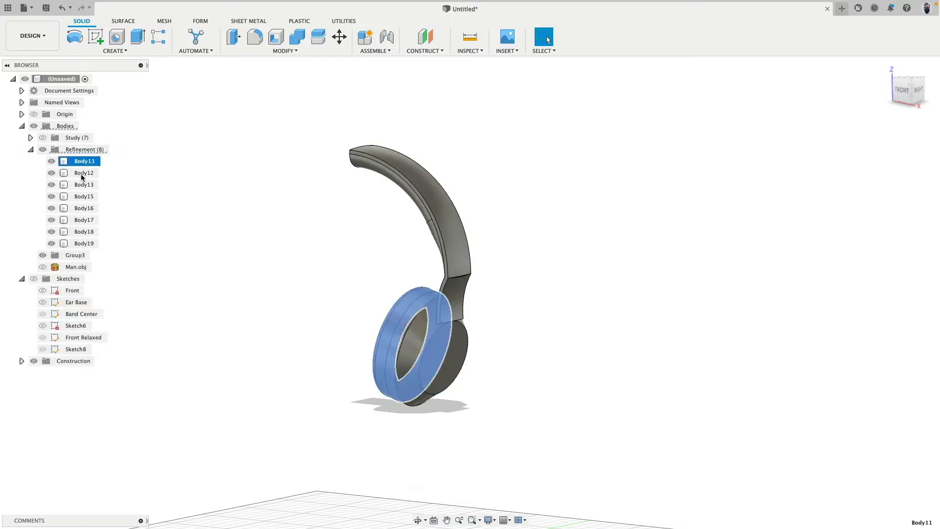
pyautogui.keyDown('shift'); pyautogui.click(82, 246); pyautogui.keyUp('shift')
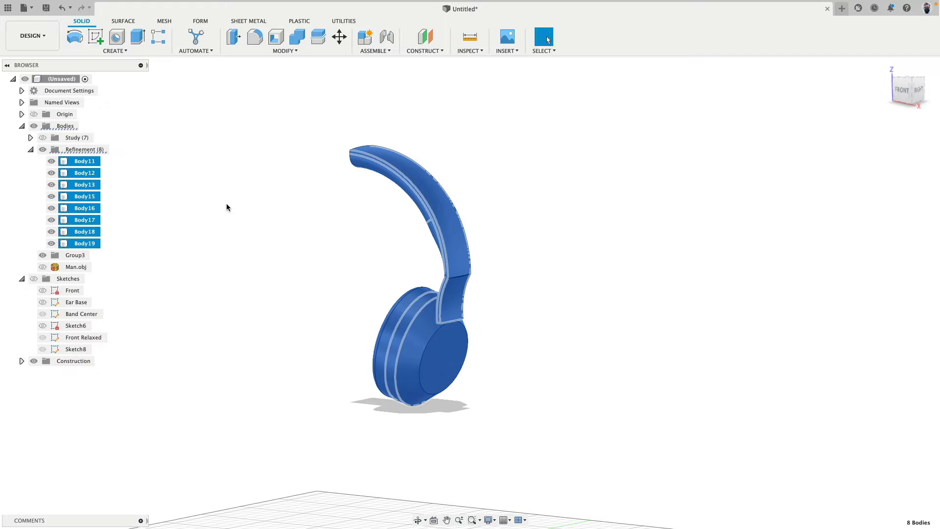
pyautogui.hotkey('ctrl', 'c')
pyautogui.hotkey('ctrl', 'v')
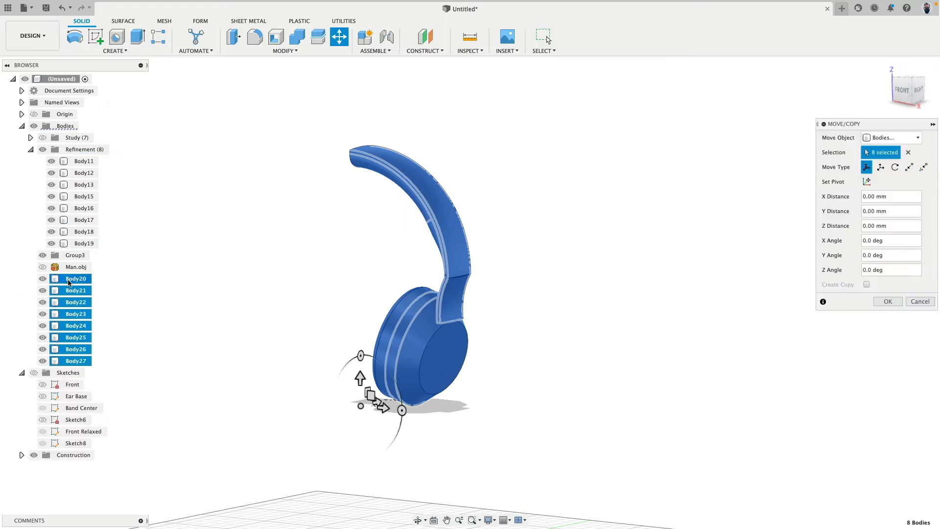
pyautogui.click(30, 149)
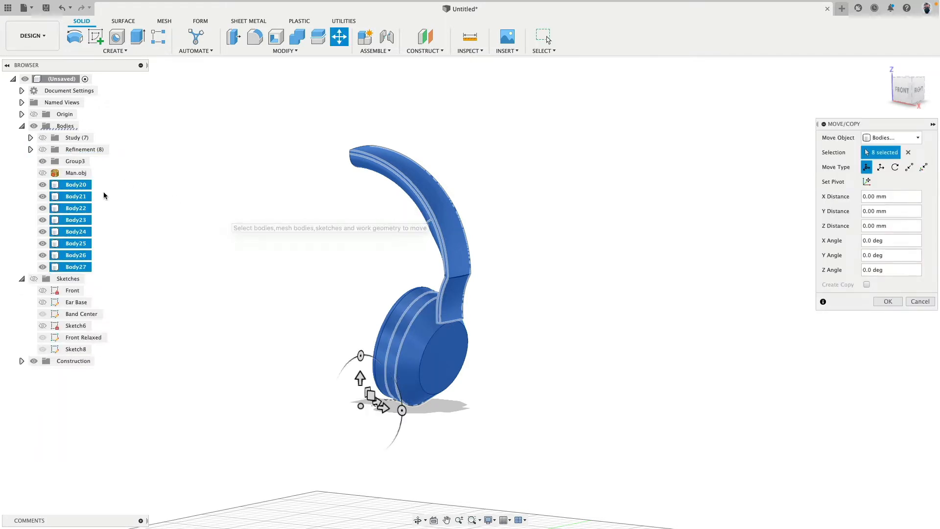
pyautogui.click(887, 301)
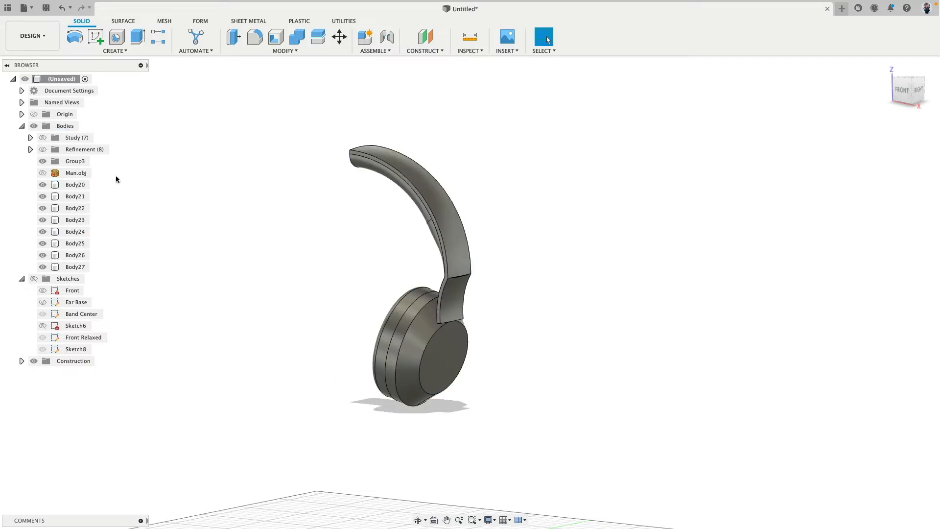
# Move the pasted bodies Body20 through Body27 into the empty group and rename it as Final
pyautogui.click(76, 185)
pyautogui.keyDown('shift'); pyautogui.click(75, 267); pyautogui.keyUp('shift')
pyautogui.moveTo(76, 185); pyautogui.dragTo(77, 165)
pyautogui.click(77, 161)
pyautogui.rightClick(79, 162)
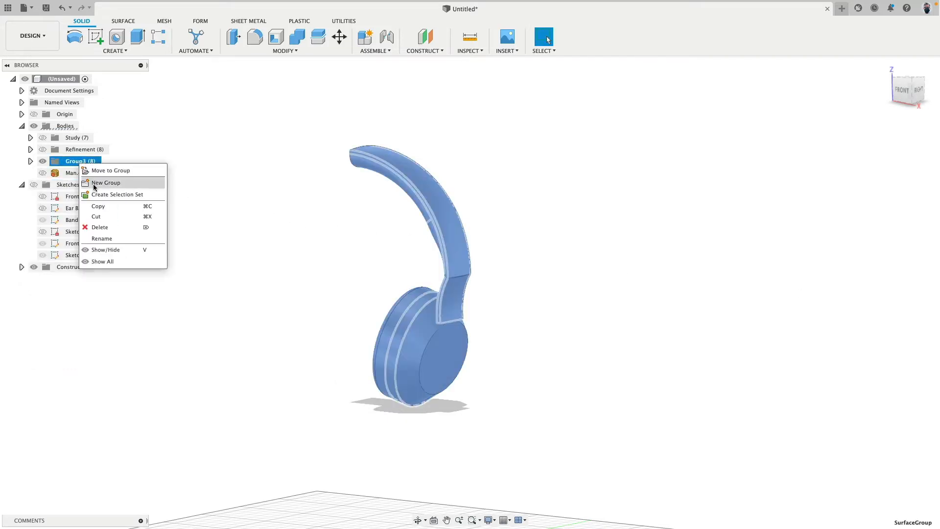
pyautogui.click(107, 238)
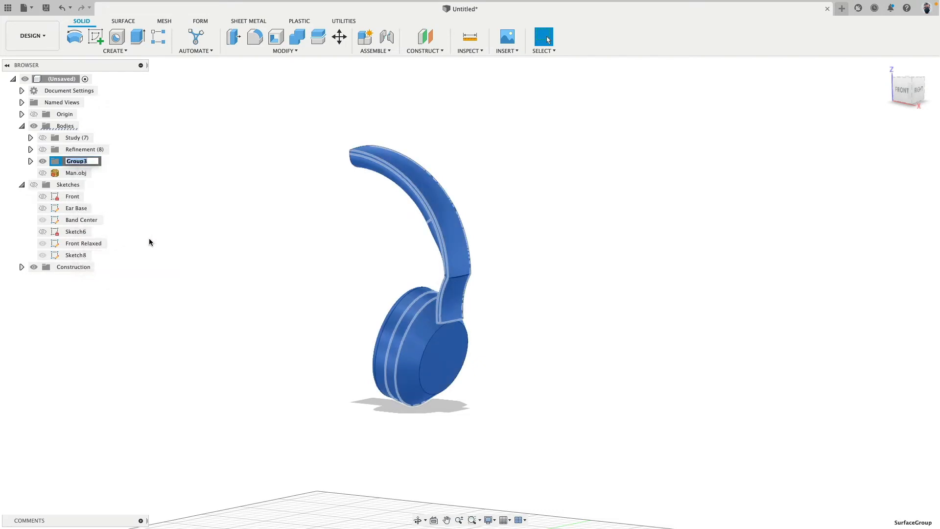
pyautogui.click(320, 238)
# Combine the headband's outer layer with the adjoining inner layer by joining them into one body
pyautogui.scroll(5, 394, 276)
pyautogui.keyDown('shift'); pyautogui.moveTo(424, 281); pyautogui.dragTo(451, 291, button='middle'); pyautogui.keyUp('shift')
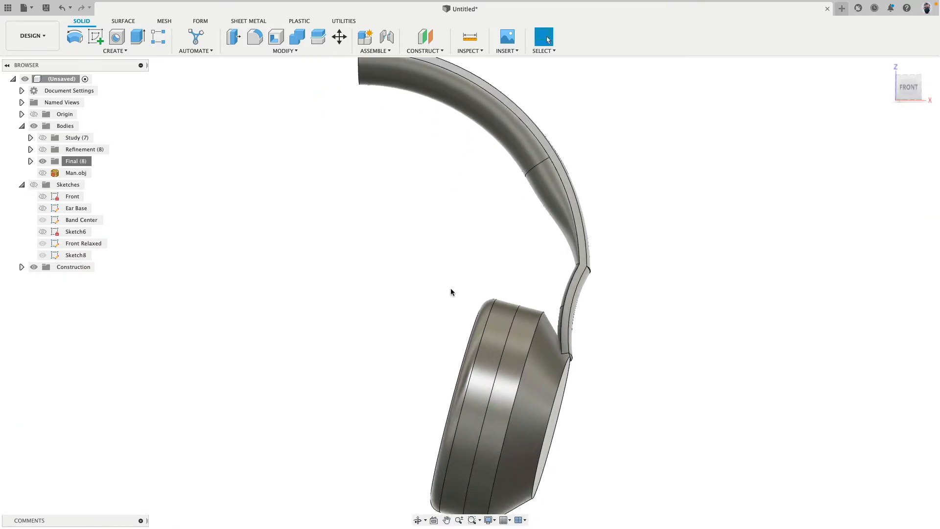
pyautogui.keyDown('shift'); pyautogui.moveTo(673, 331); pyautogui.dragTo(608, 278, button='middle'); pyautogui.keyUp('shift')
pyautogui.scroll(5, 592, 257)
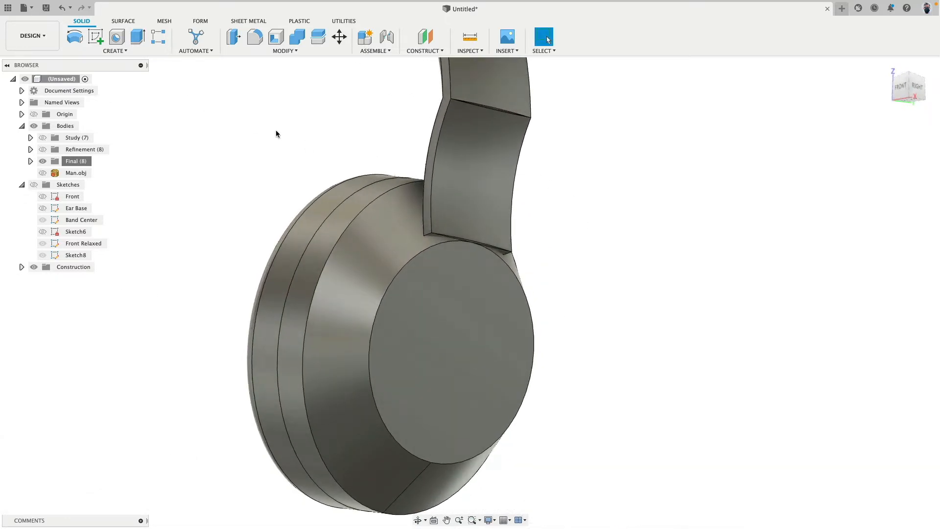
pyautogui.keyDown('shift'); pyautogui.moveTo(276, 133); pyautogui.dragTo(365, 288, button='middle'); pyautogui.keyUp('shift')
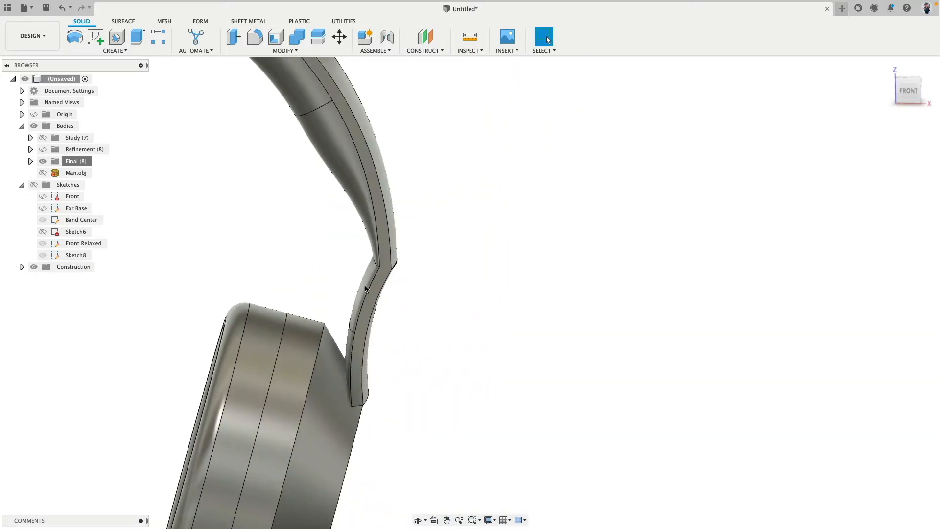
pyautogui.click(301, 39)
pyautogui.click(370, 160)
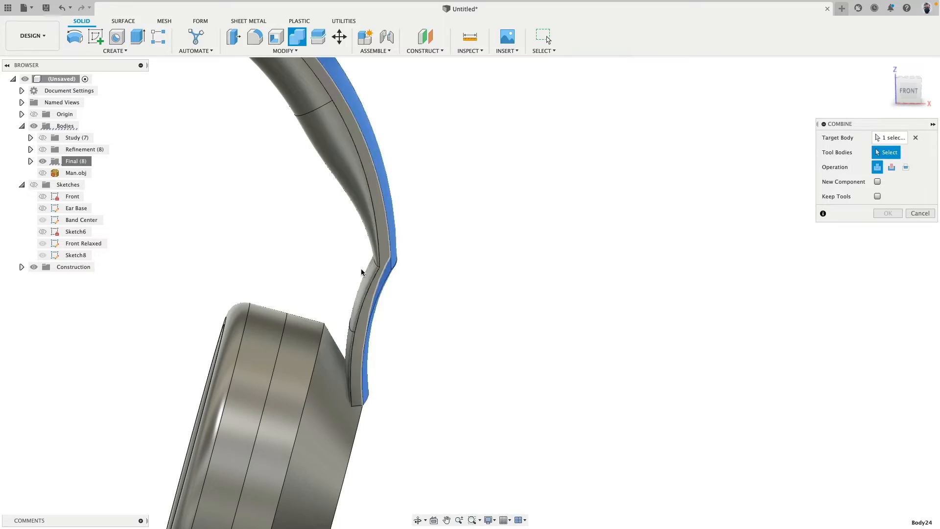
pyautogui.click(385, 254)
pyautogui.scroll(-5, 423, 195)
pyautogui.moveTo(427, 176); pyautogui.dragTo(499, 218, button='middle')
pyautogui.scroll(5, 466, 239)
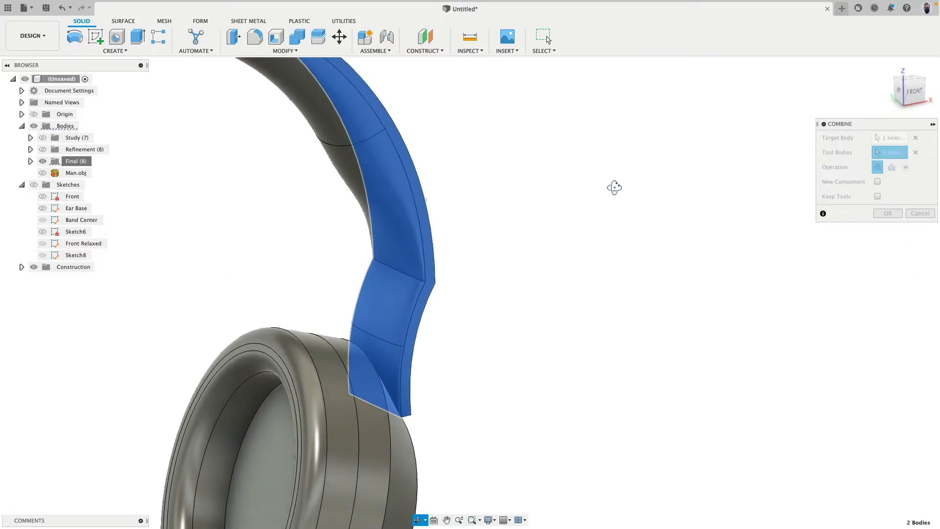
pyautogui.keyDown('shift'); pyautogui.moveTo(614, 187); pyautogui.dragTo(592, 178, button='middle'); pyautogui.keyUp('shift')
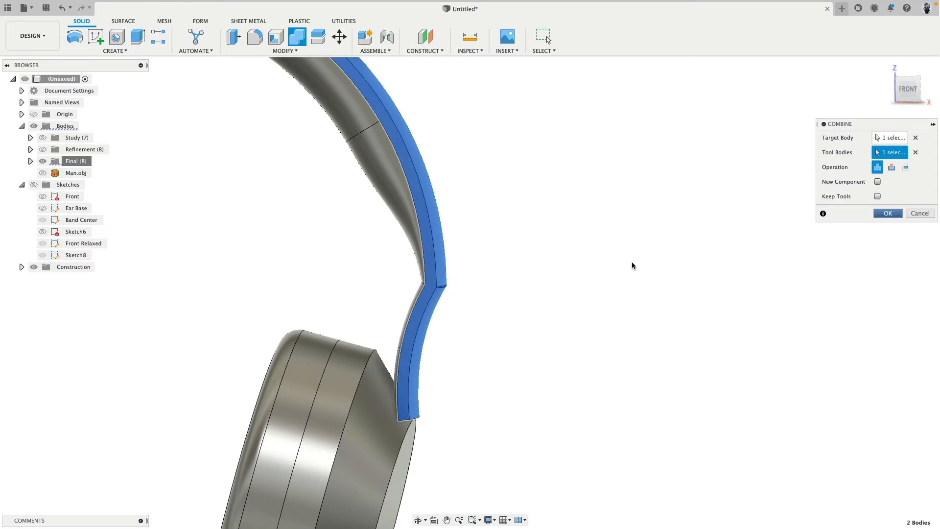
pyautogui.click(887, 213)
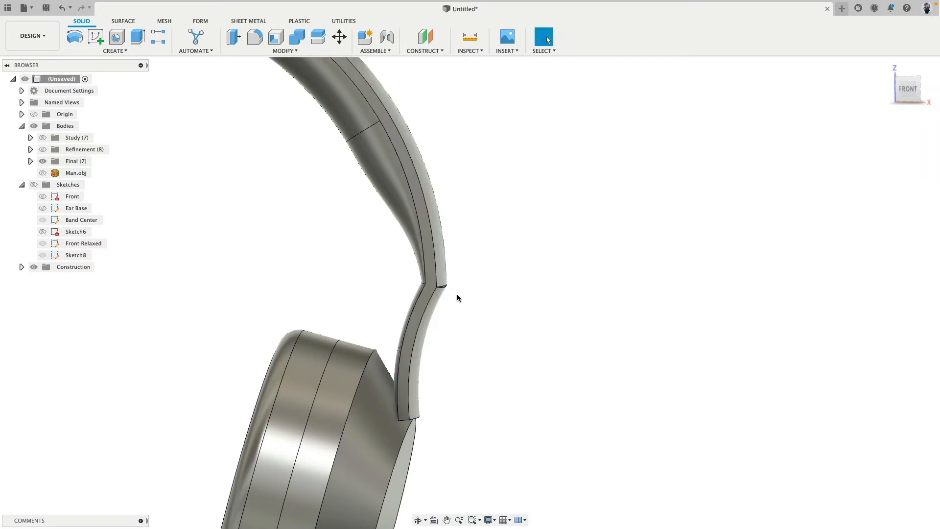
# Offset the lower end face of the joined headband arm downward by about 8.975 mm with Press Pull
pyautogui.keyDown('shift'); pyautogui.moveTo(545, 333); pyautogui.dragTo(466, 314, button='middle'); pyautogui.keyUp('shift')
pyautogui.moveTo(256, 314); pyautogui.dragTo(257, 128, button='middle')
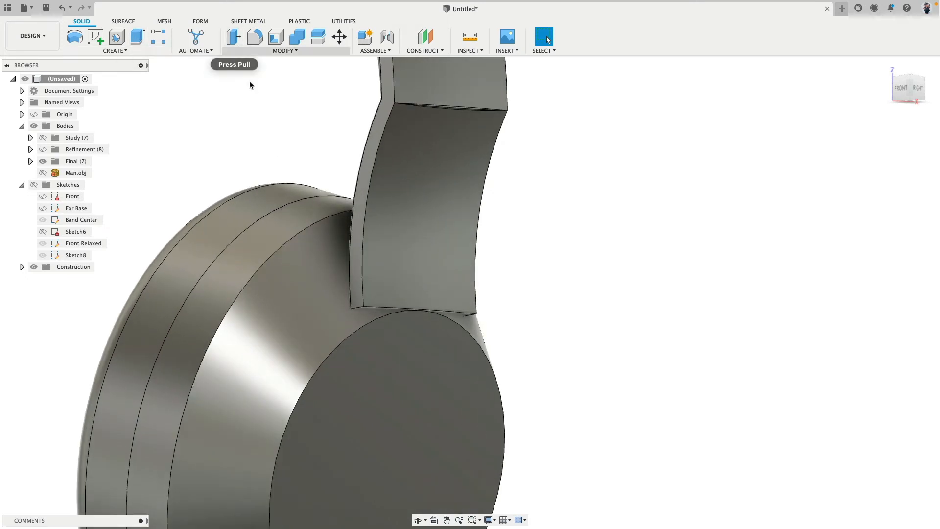
pyautogui.click(235, 42)
pyautogui.keyDown('shift'); pyautogui.moveTo(266, 143); pyautogui.dragTo(385, 285, button='middle'); pyautogui.keyUp('shift')
pyautogui.scroll(5, 385, 285)
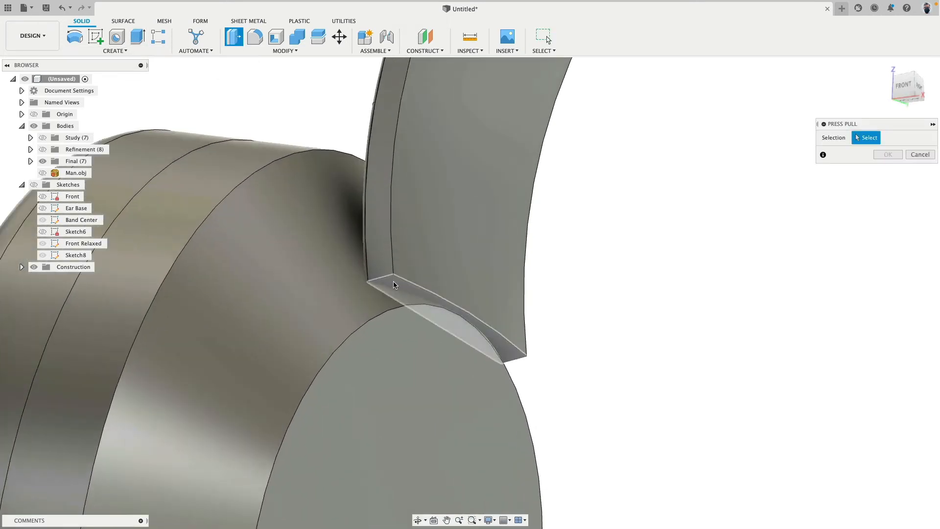
pyautogui.click(393, 284)
pyautogui.moveTo(397, 304); pyautogui.dragTo(414, 380)
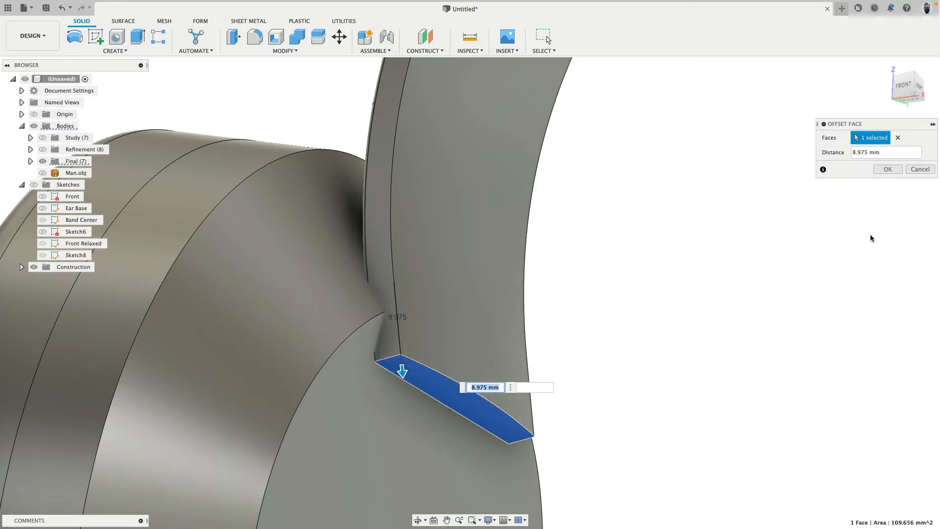
pyautogui.click(888, 169)
# Split the headband body using the ear cup's flat circular outer face as the splitting tool, with the tool extended
pyautogui.scroll(-5, 705, 330)
pyautogui.keyDown('shift'); pyautogui.moveTo(711, 340); pyautogui.dragTo(671, 214, button='middle'); pyautogui.keyUp('shift')
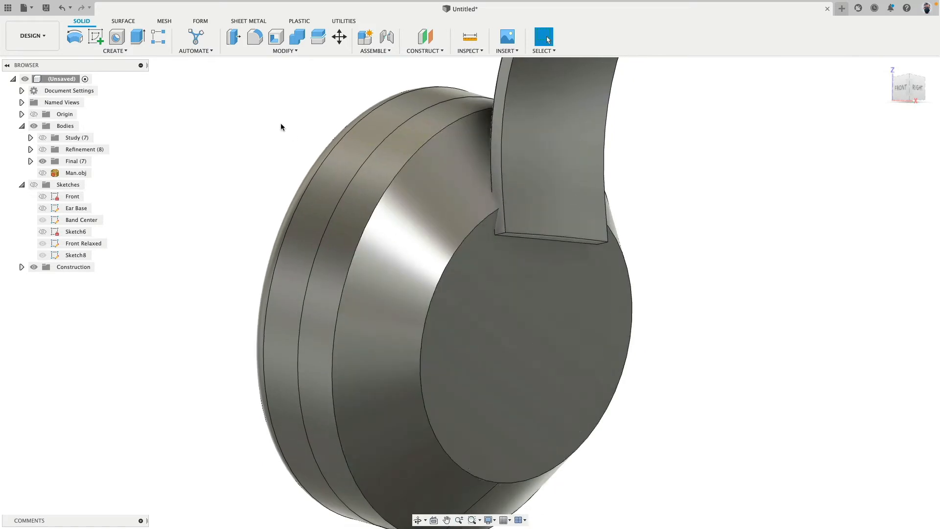
pyautogui.click(326, 34)
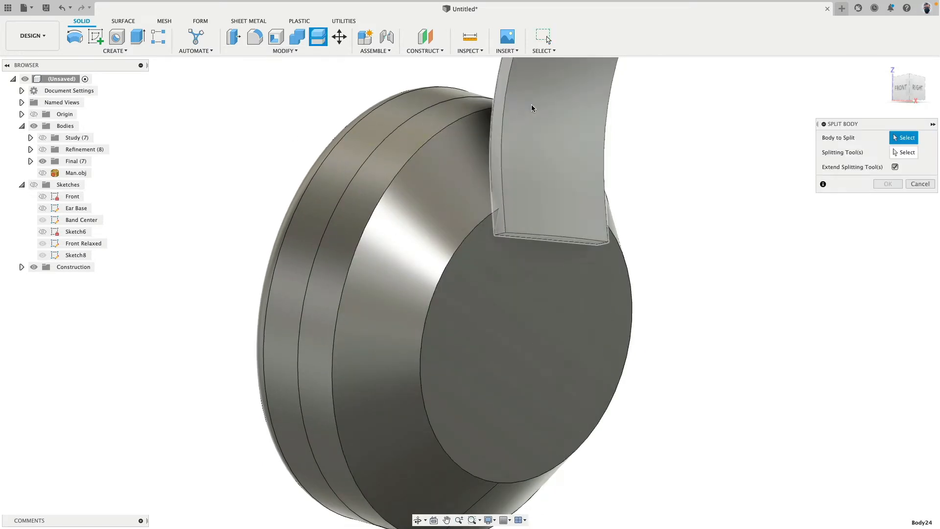
pyautogui.click(532, 108)
pyautogui.click(574, 316)
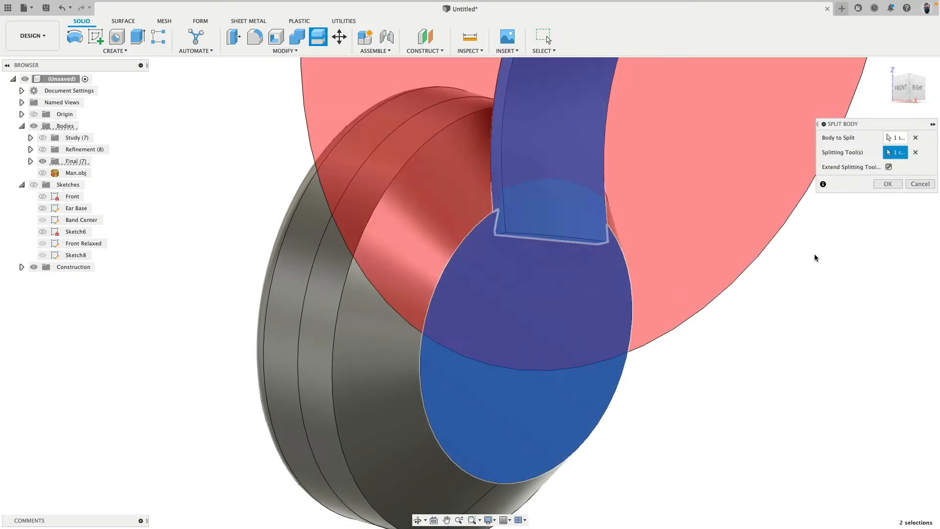
pyautogui.click(886, 183)
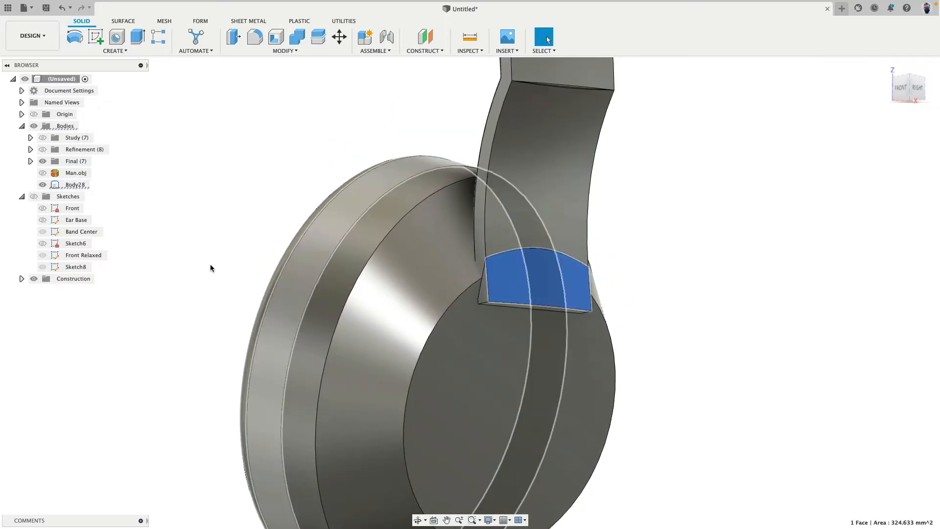
# Delete the split-off piece Body28 that sticks out past the ear cup's flat face
pyautogui.click(121, 187)
pyautogui.click(83, 184)
pyautogui.press('Delete')
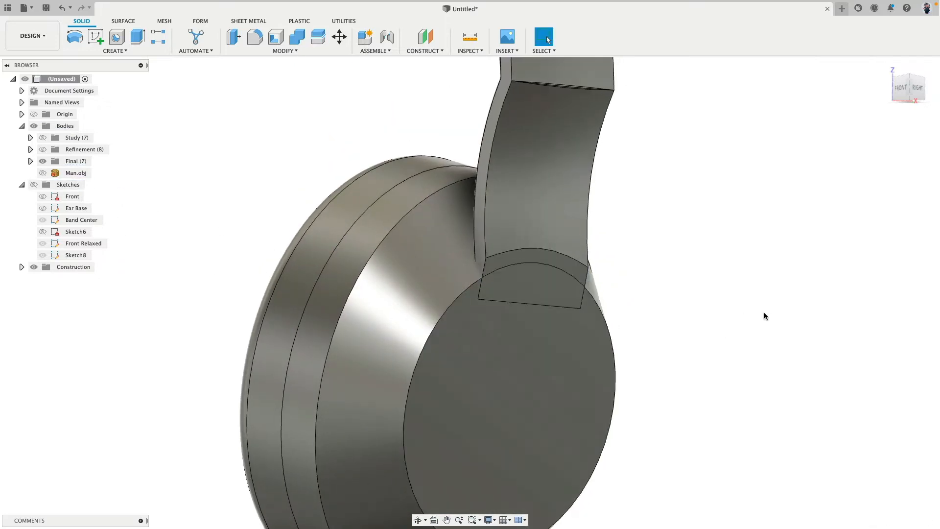
# Start a new sketch on the ear cup's flat circular outer face
pyautogui.keyDown('shift'); pyautogui.moveTo(711, 302); pyautogui.dragTo(600, 271, button='middle'); pyautogui.keyUp('shift')
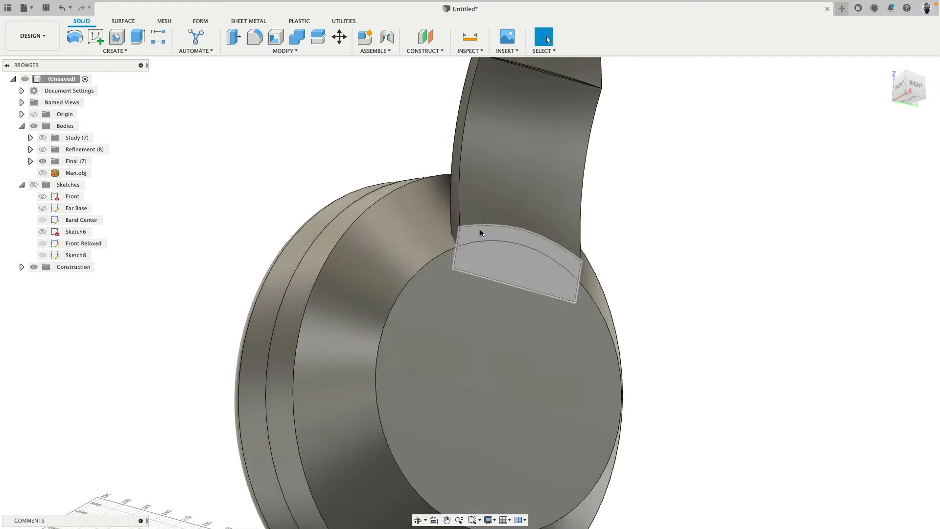
pyautogui.keyDown('shift'); pyautogui.moveTo(518, 216); pyautogui.dragTo(551, 100, button='middle'); pyautogui.keyUp('shift')
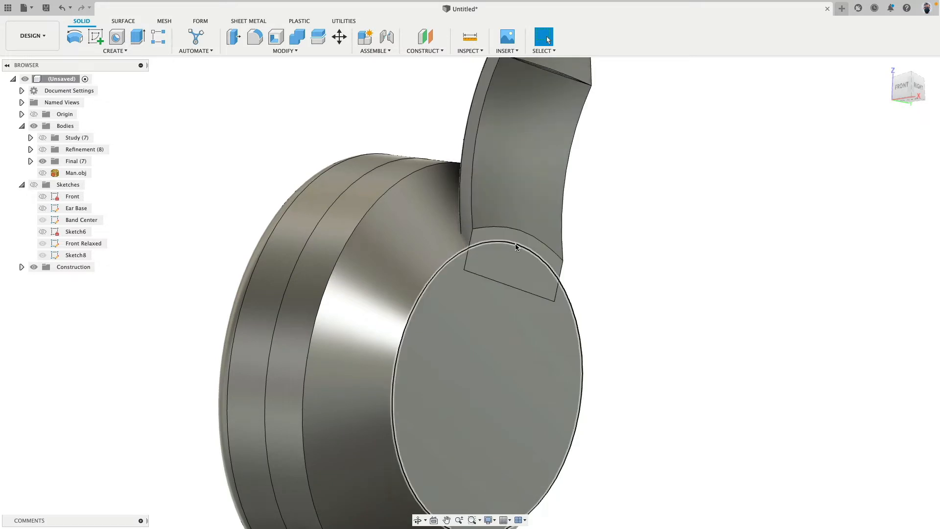
pyautogui.moveTo(579, 288)
pyautogui.keyDown('shift'); pyautogui.mouseDown(button='middle')
pyautogui.moveTo(610, 299)
pyautogui.moveTo(579, 285)
pyautogui.mouseUp(button='middle'); pyautogui.keyUp('shift')
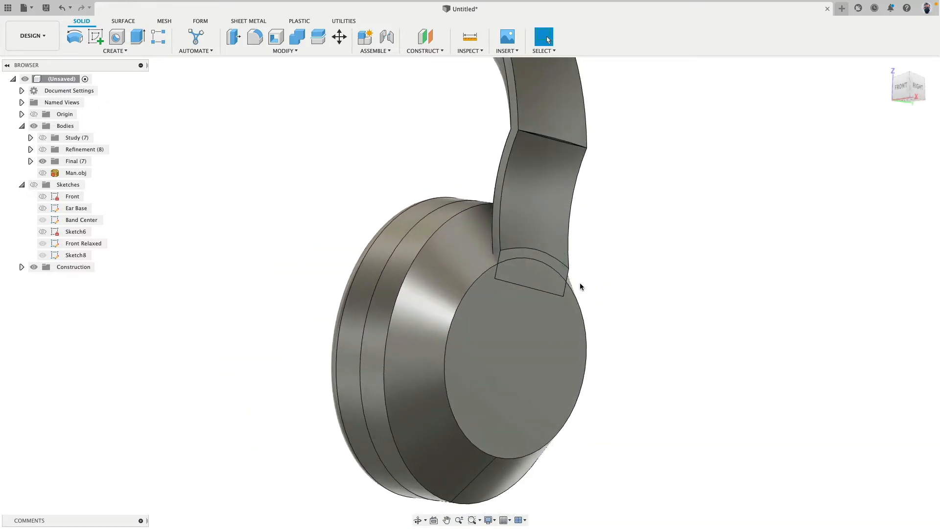
pyautogui.click(486, 342)
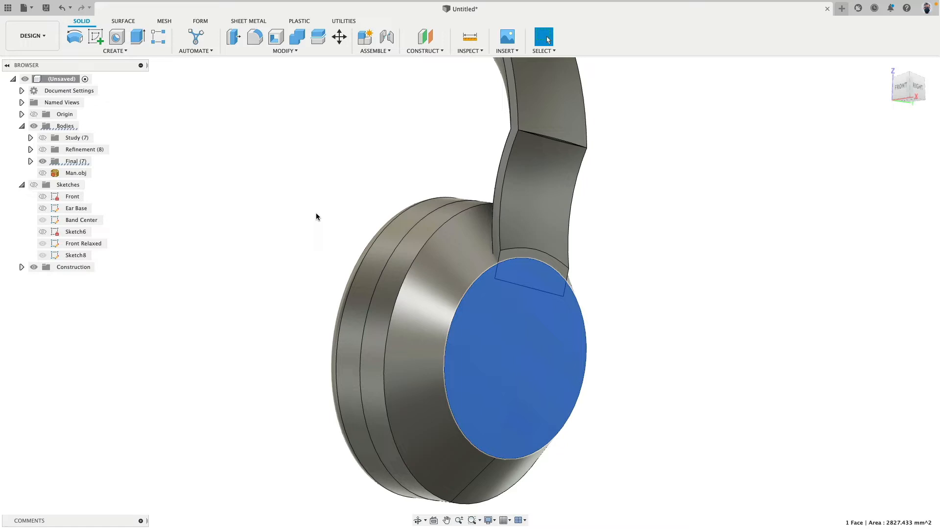
pyautogui.click(96, 38)
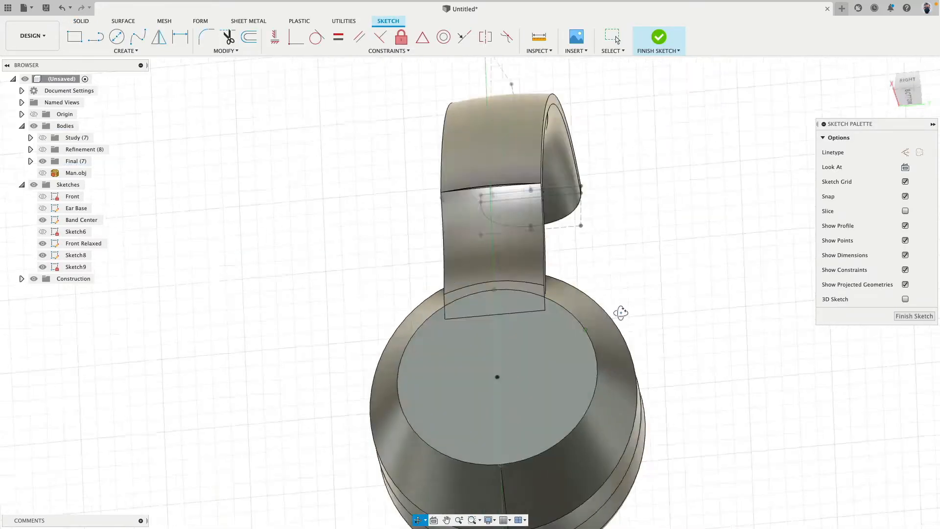
pyautogui.click(244, 42)
pyautogui.click(580, 319)
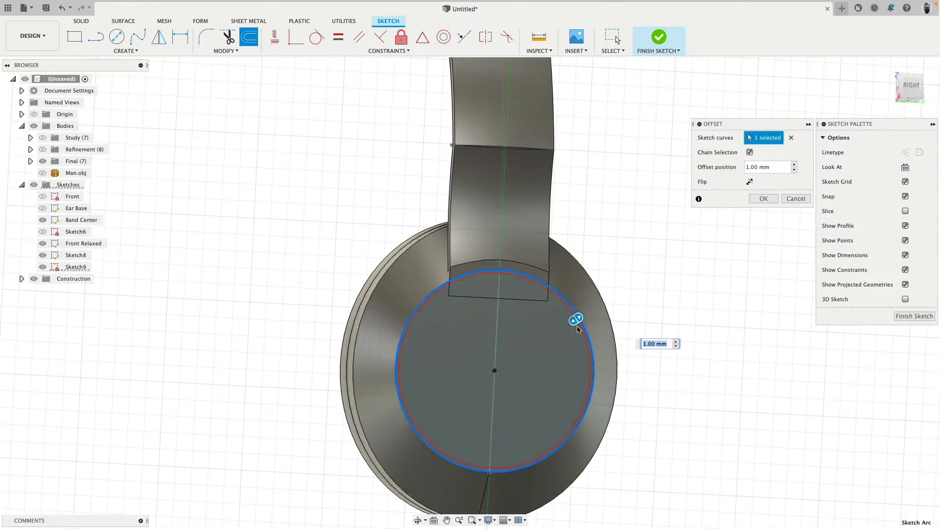
pyautogui.moveTo(570, 318); pyautogui.dragTo(568, 327)
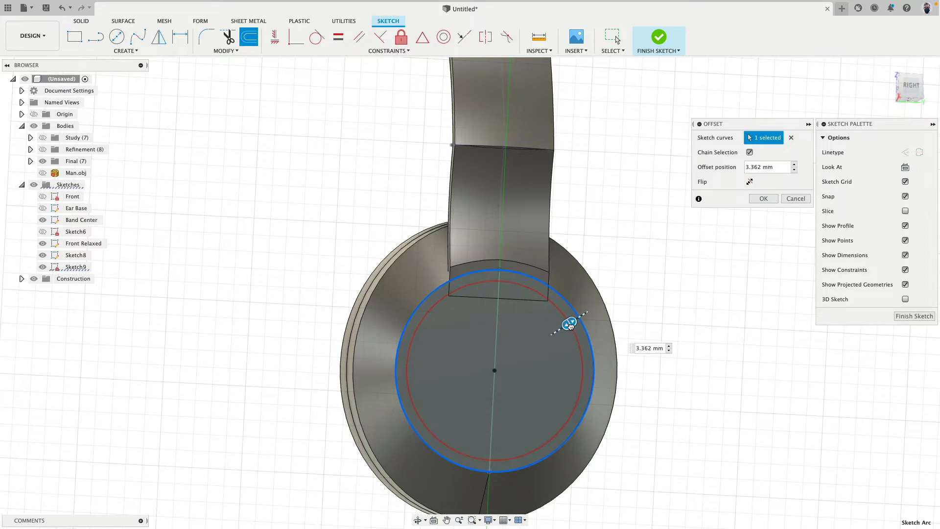
pyautogui.moveTo(570, 326)
pyautogui.mouseDown()
pyautogui.moveTo(538, 341)
pyautogui.moveTo(578, 338)
pyautogui.mouseUp()
pyautogui.scroll(5, 558, 277)
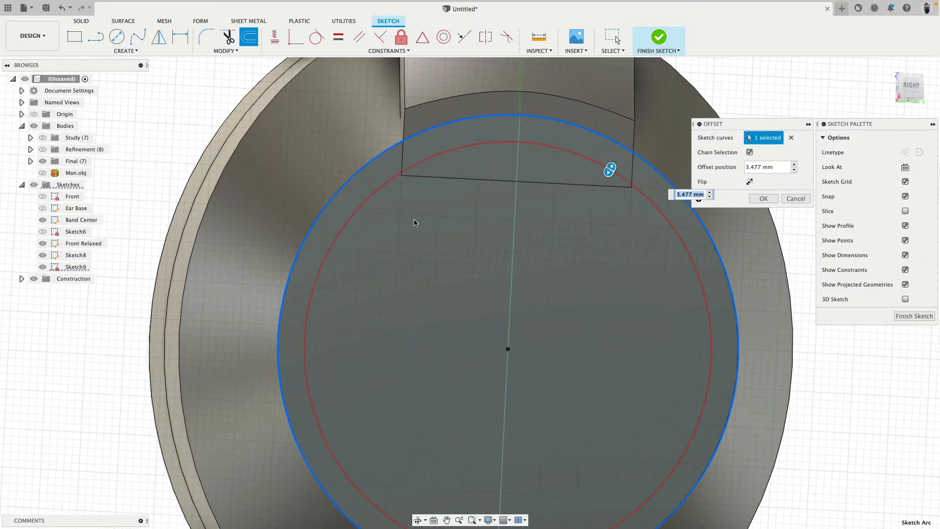
pyautogui.scroll(5, 406, 179)
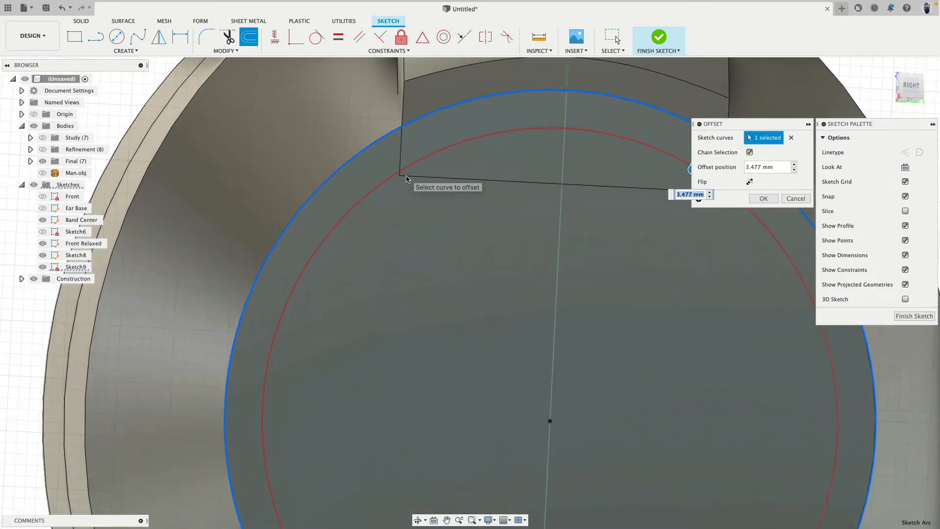
pyautogui.scroll(-2, 405, 179)
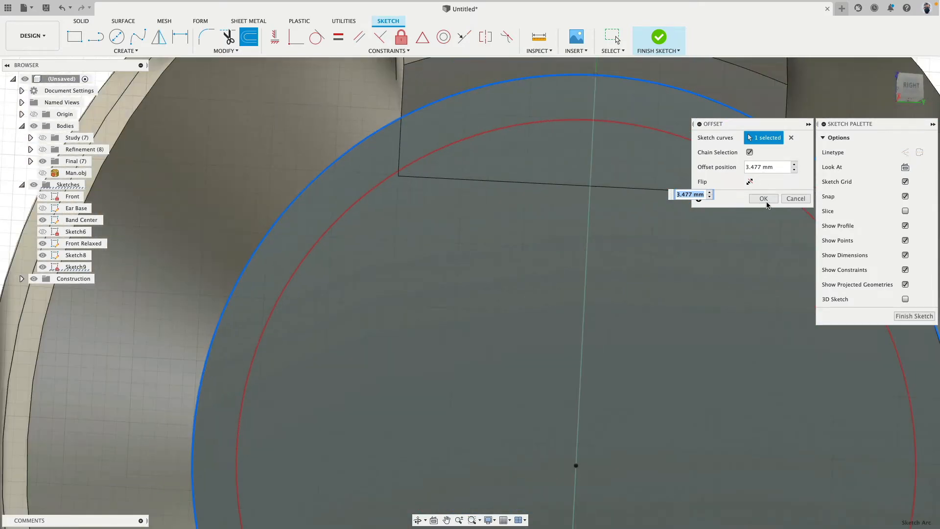
pyautogui.click(795, 199)
# Draw a line from the circle's center through the headband end's lower corner to the circular edge, and measure the outer segment
pyautogui.scroll(-5, 480, 245)
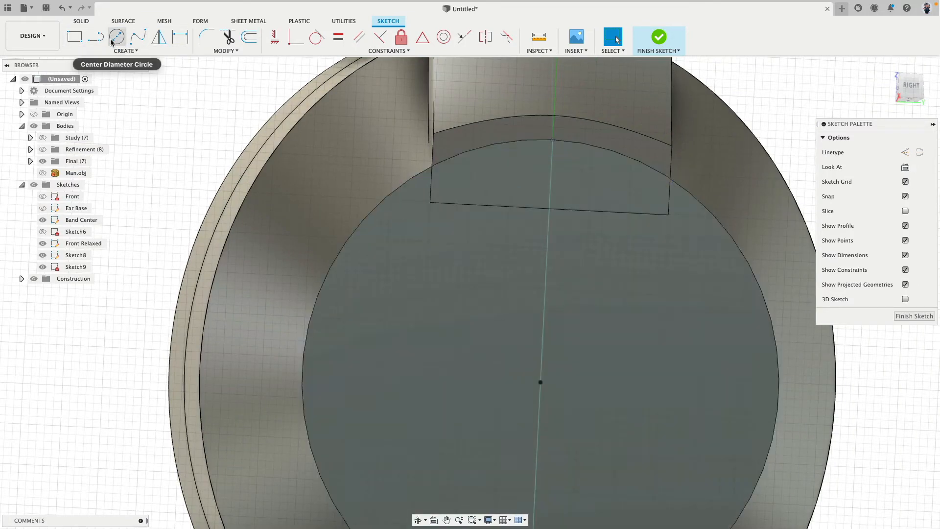
pyautogui.click(96, 37)
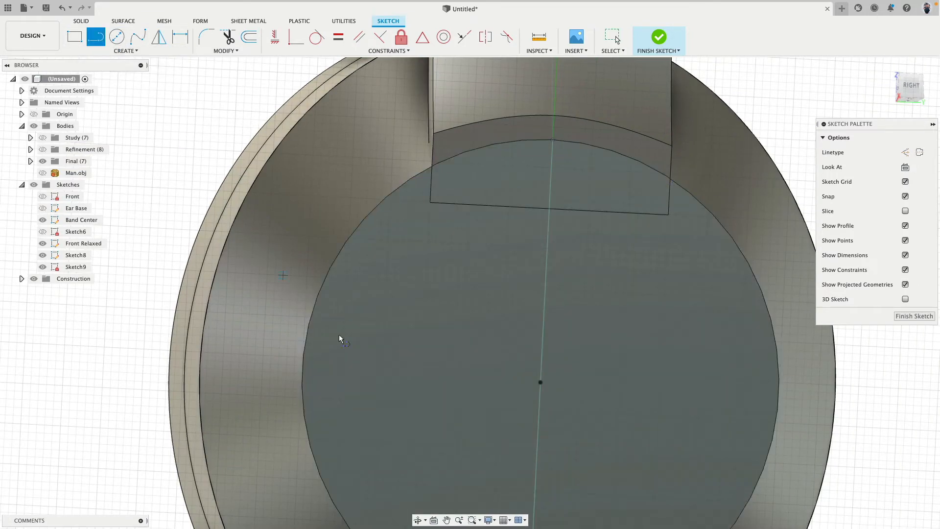
pyautogui.click(430, 202)
pyautogui.press('Escape')
pyautogui.scroll(3, 386, 183)
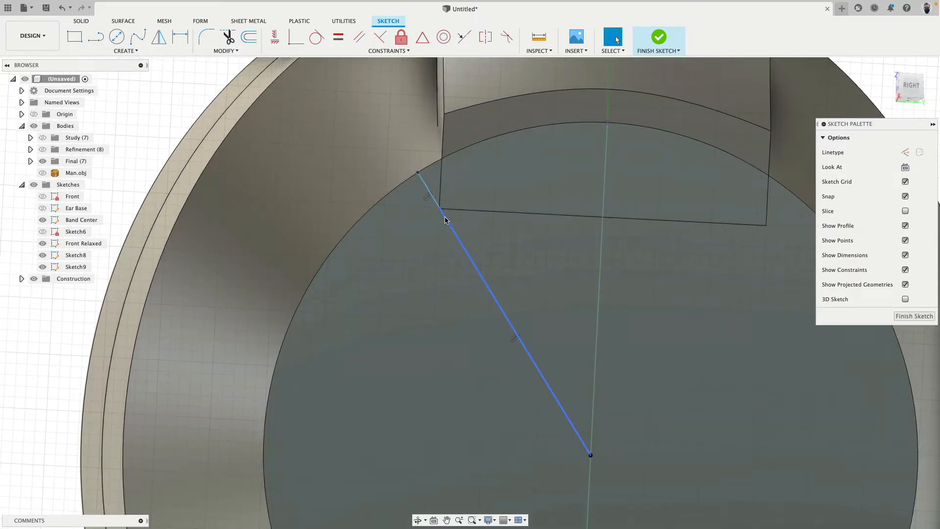
pyautogui.click(445, 220)
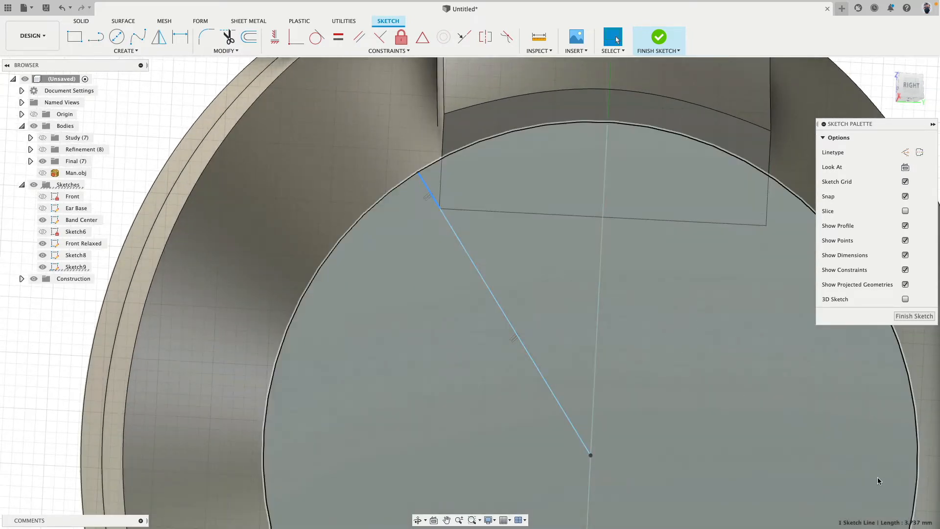
pyautogui.moveTo(772, 414); pyautogui.dragTo(668, 370, button='middle')
pyautogui.click(617, 39)
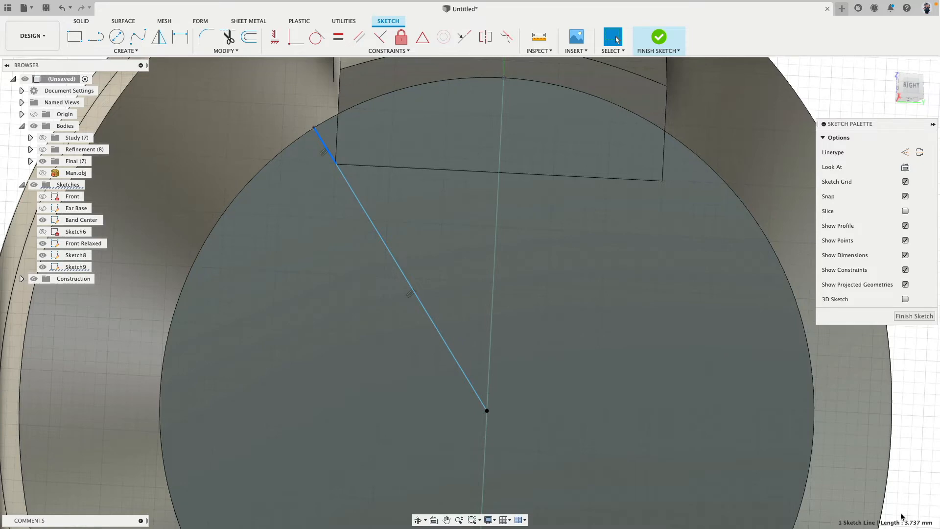
# Delete both line segments running from the circle's center to the circular edge
pyautogui.scroll(-3, 384, 261)
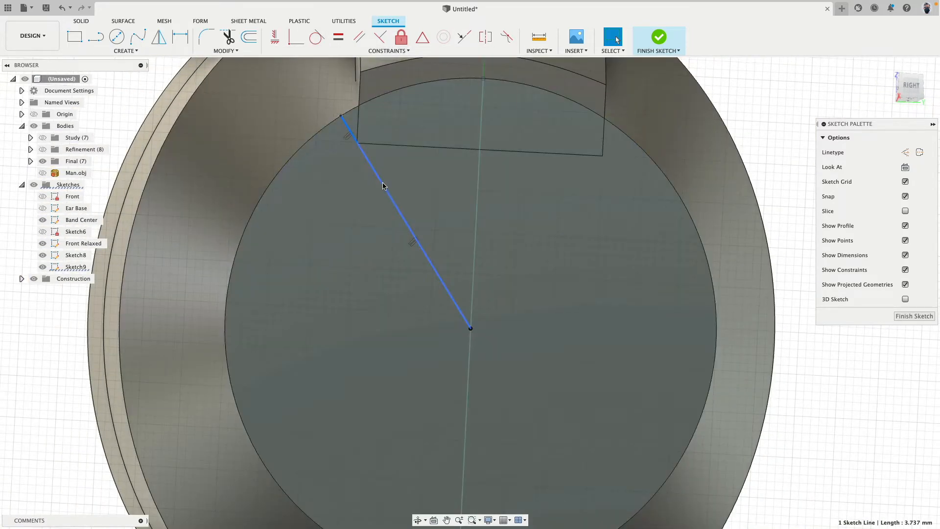
pyautogui.press('Delete')
pyautogui.press('Delete')
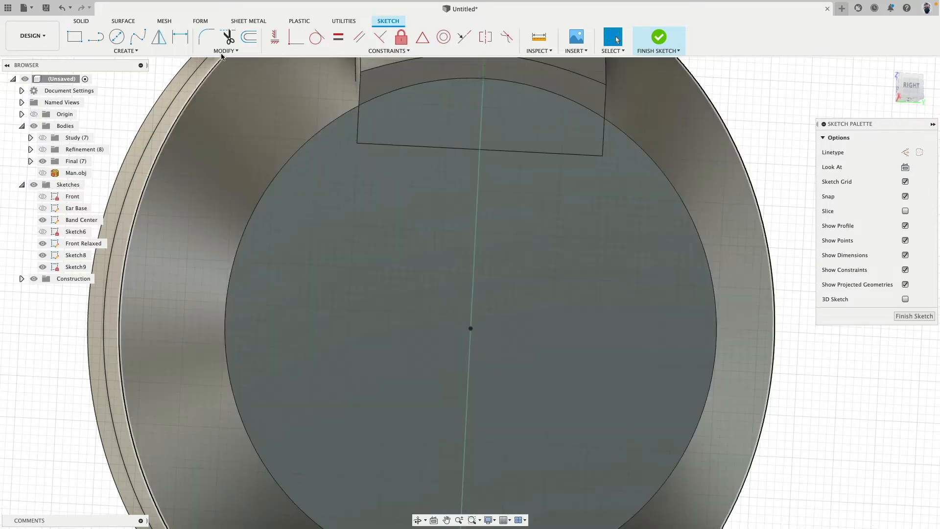
# Offset the ear cup's circular face outline 3.5 mm inward in the sketch
pyautogui.press('o')
pyautogui.click(316, 138)
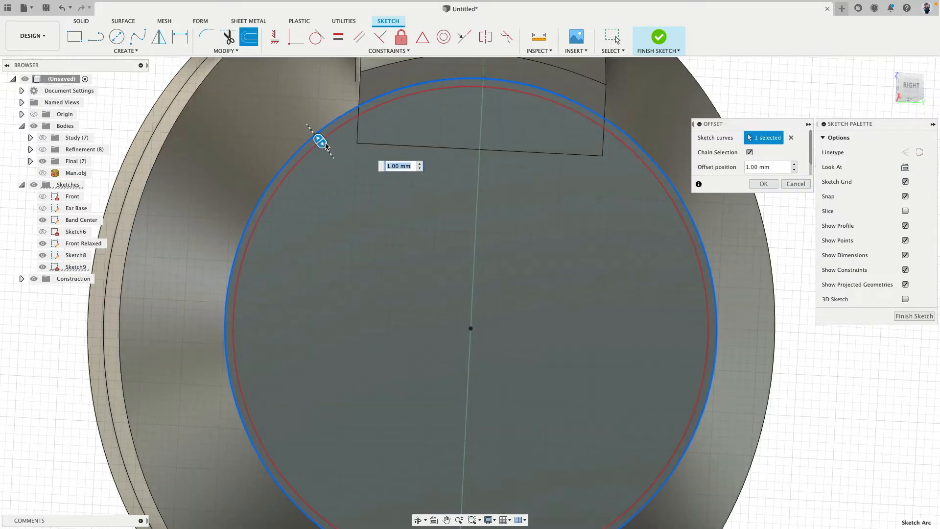
pyautogui.moveTo(326, 146); pyautogui.dragTo(339, 162)
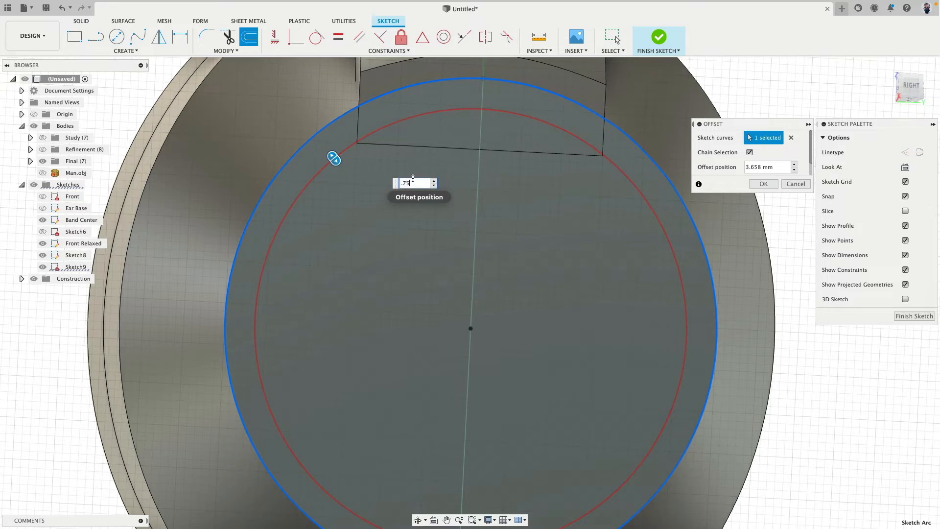
pyautogui.press('Return')
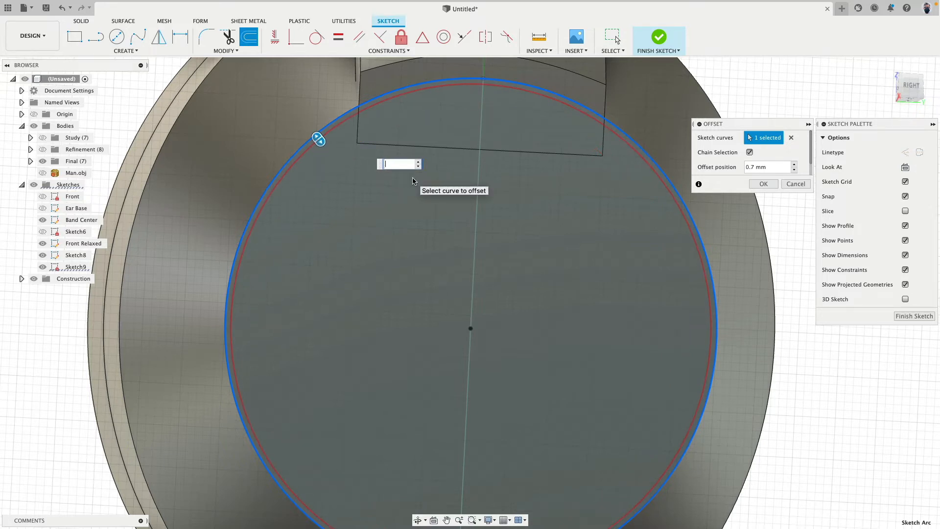
pyautogui.write('3.5')
pyautogui.press('Return')
pyautogui.press('Return')
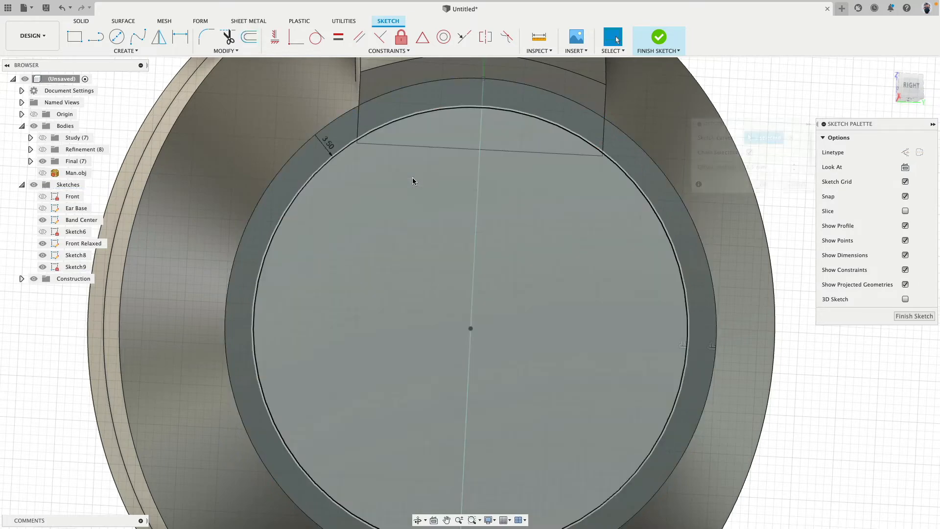
# Project the headband's outer face and both side edges of its lower end into the sketch
pyautogui.scroll(-3, 575, 285)
pyautogui.keyDown('shift'); pyautogui.moveTo(734, 157); pyautogui.dragTo(639, 172, button='middle'); pyautogui.keyUp('shift')
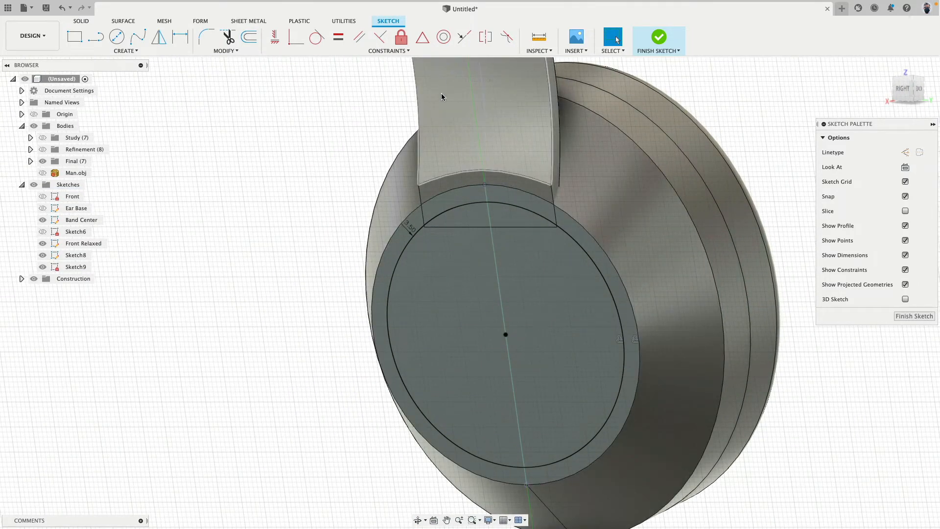
pyautogui.click(431, 113)
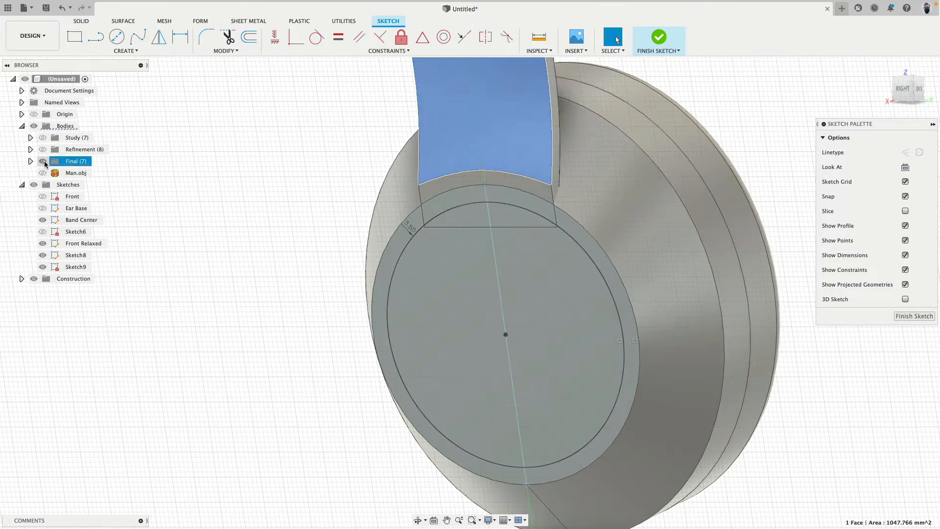
pyautogui.click(43, 161)
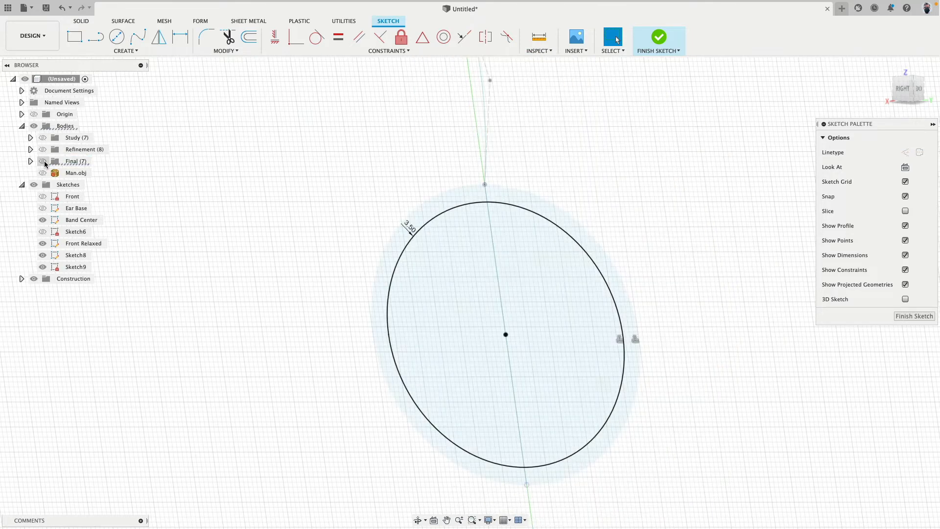
pyautogui.click(43, 161)
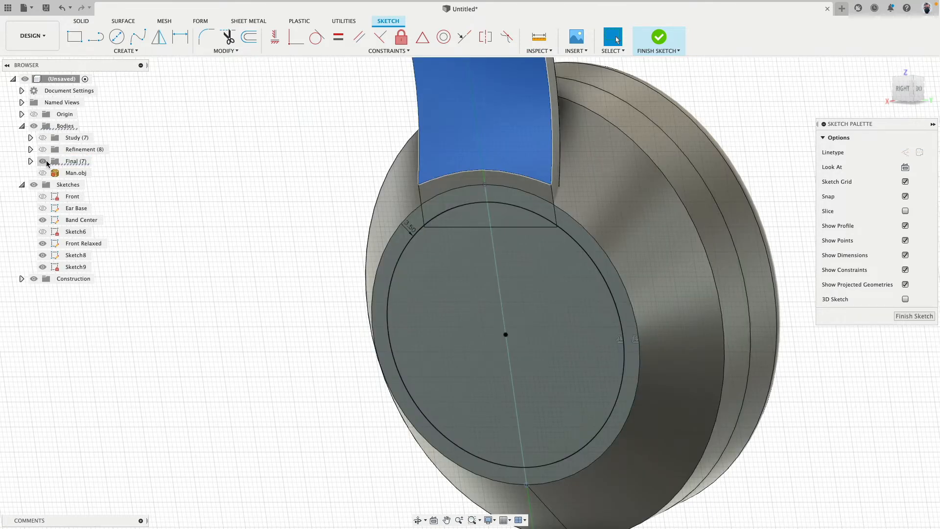
pyautogui.click(46, 162)
pyautogui.click(46, 162)
pyautogui.scroll(3, 320, 145)
pyautogui.press('p')
pyautogui.click(492, 235)
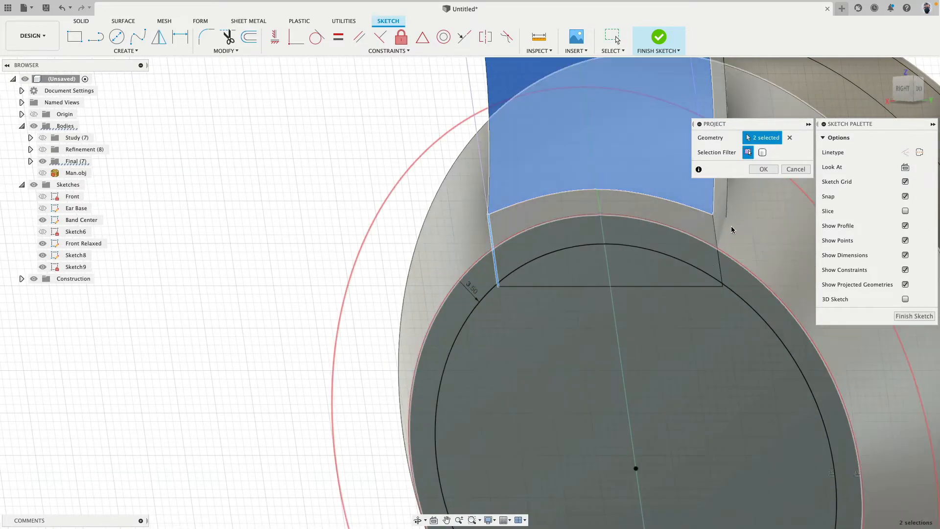
pyautogui.click(715, 230)
pyautogui.click(763, 169)
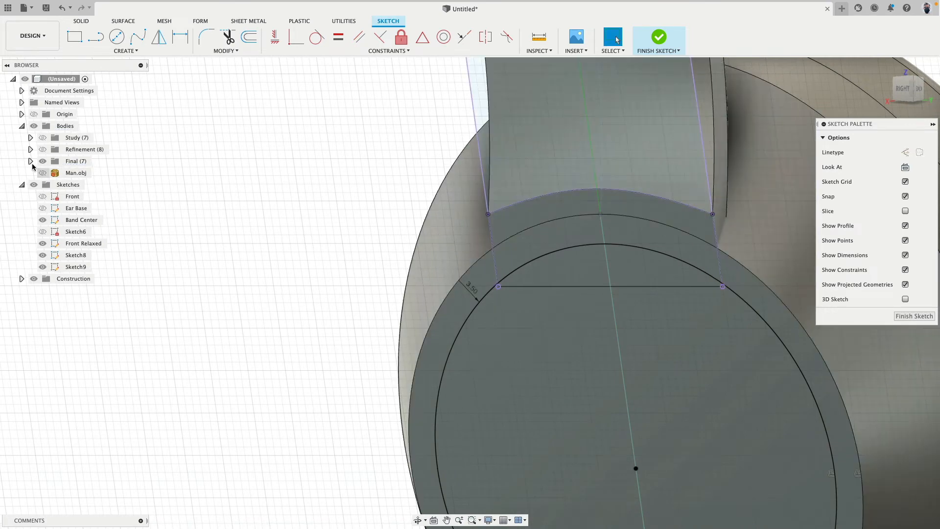
# Check the projected outlines with the bodies hidden and shown again, and finish the sketch
pyautogui.click(36, 129)
pyautogui.scroll(-3, 328, 214)
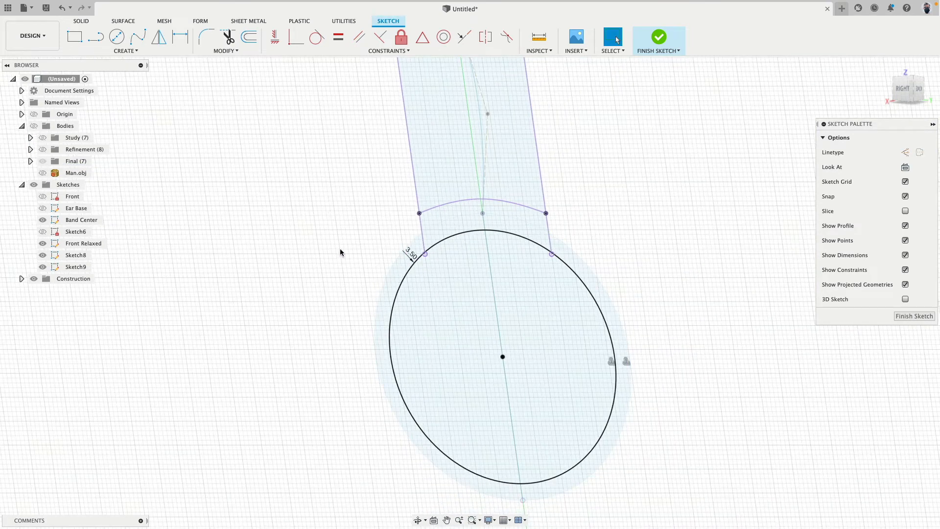
pyautogui.keyDown('shift'); pyautogui.moveTo(340, 252); pyautogui.dragTo(328, 243, button='middle'); pyautogui.keyUp('shift')
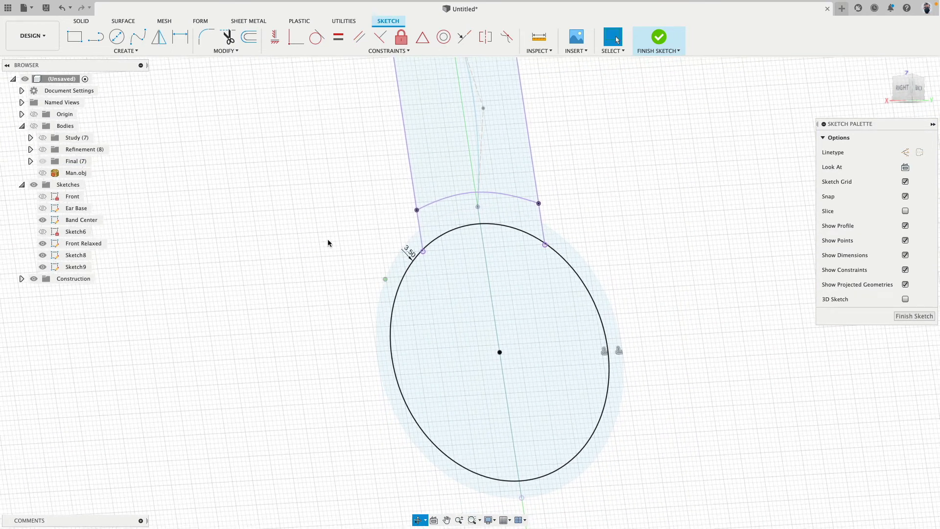
pyautogui.click(39, 127)
pyautogui.keyDown('shift'); pyautogui.moveTo(335, 177); pyautogui.dragTo(304, 182, button='middle'); pyautogui.keyUp('shift')
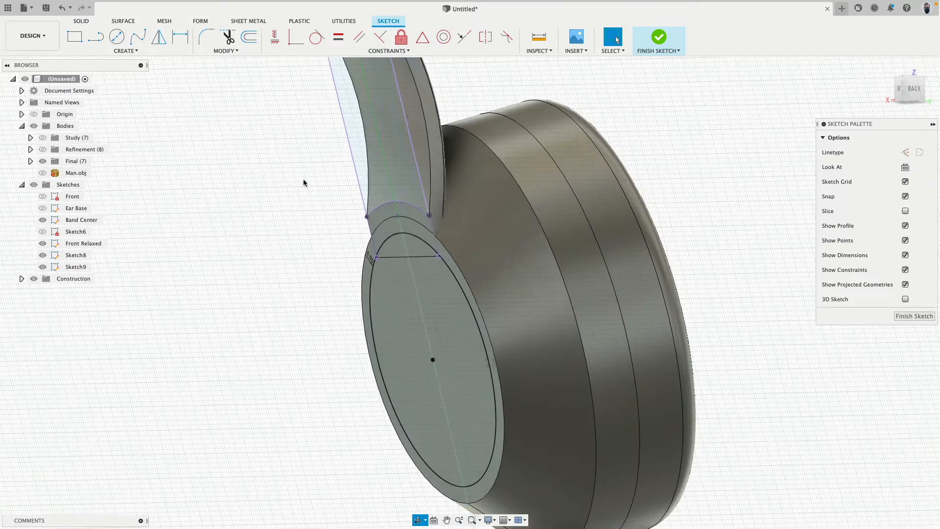
pyautogui.click(660, 40)
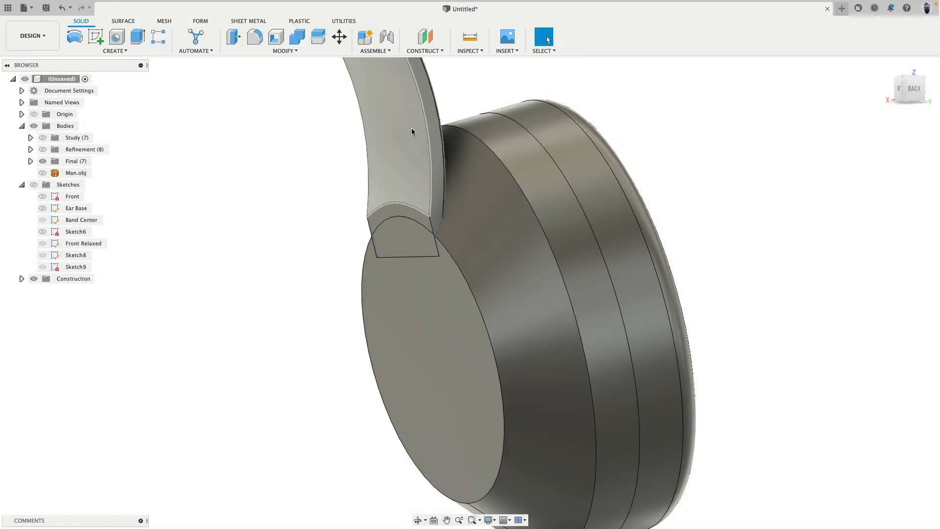
# Hide the headband bodies Body24 and Body23 and show the sketches on the ear cup
pyautogui.click(411, 130)
pyautogui.click(31, 162)
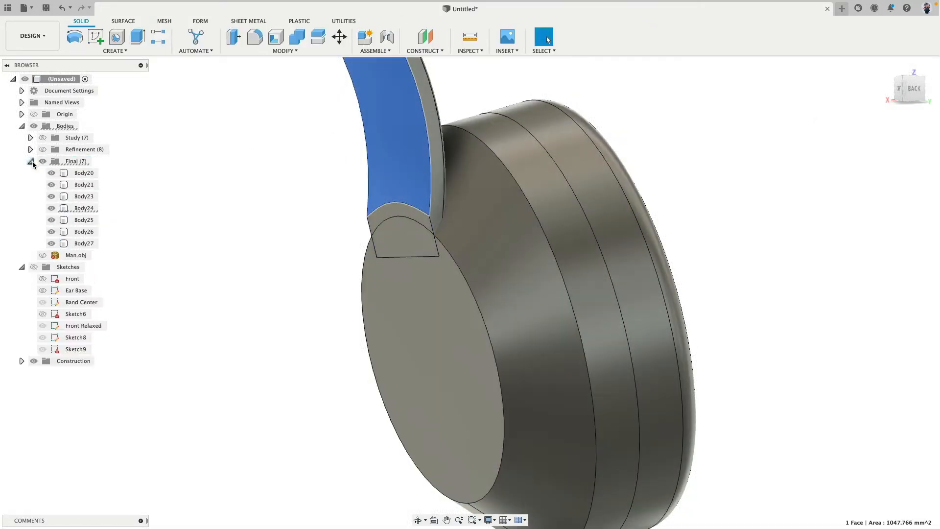
pyautogui.click(52, 208)
pyautogui.click(33, 267)
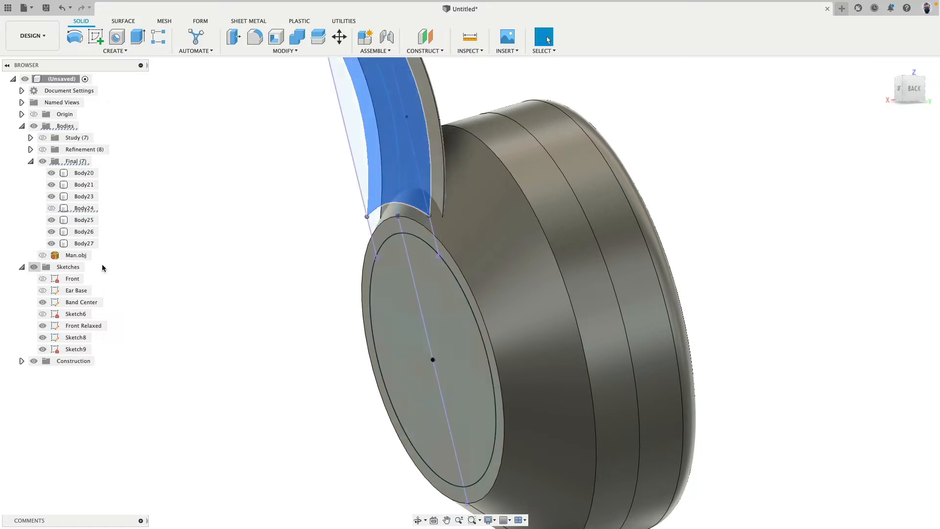
pyautogui.keyDown('shift'); pyautogui.moveTo(274, 287); pyautogui.dragTo(335, 265, button='middle'); pyautogui.keyUp('shift')
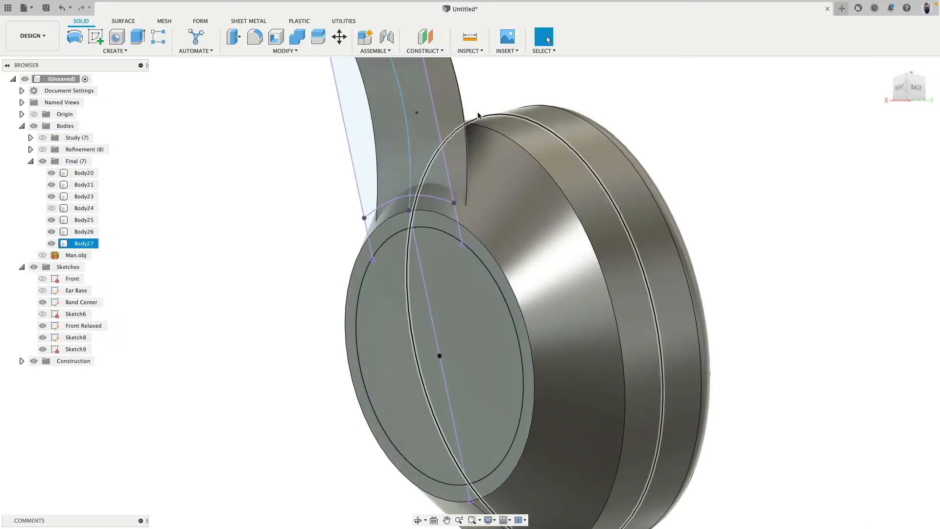
pyautogui.click(455, 109)
pyautogui.click(52, 196)
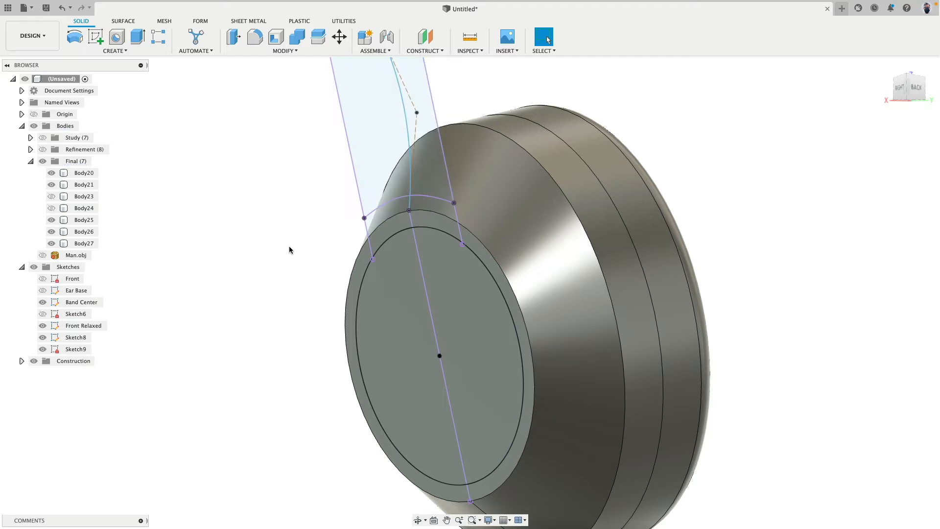
# Cut the inner circle and headband-end profiles 15 mm deep into the ear cup
pyautogui.click(398, 227)
pyautogui.keyDown('shift'); pyautogui.click(401, 264); pyautogui.keyUp('shift')
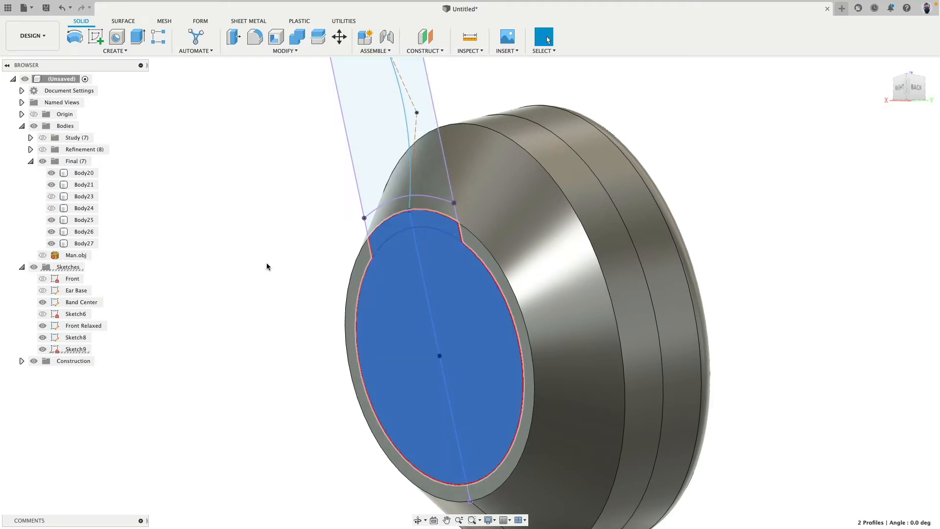
pyautogui.moveTo(267, 264)
pyautogui.keyDown('shift'); pyautogui.mouseDown(button='middle')
pyautogui.moveTo(311, 264)
pyautogui.moveTo(262, 266)
pyautogui.moveTo(268, 293)
pyautogui.moveTo(315, 286)
pyautogui.moveTo(213, 205)
pyautogui.mouseUp(button='middle'); pyautogui.keyUp('shift')
pyautogui.scroll(5, 270, 293)
pyautogui.keyDown('shift'); pyautogui.click(451, 220); pyautogui.keyUp('shift')
pyautogui.keyDown('shift'); pyautogui.click(449, 278); pyautogui.keyUp('shift')
pyautogui.click(138, 36)
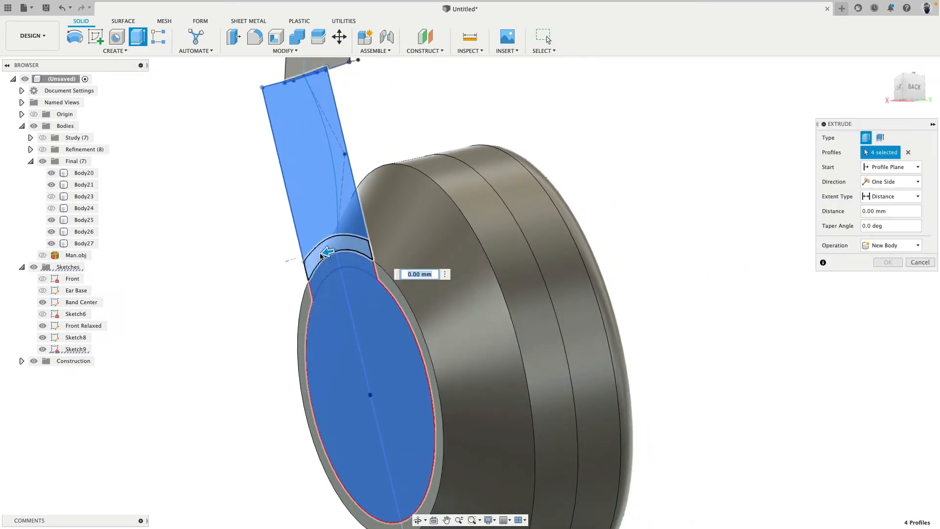
pyautogui.moveTo(326, 254); pyautogui.dragTo(389, 239)
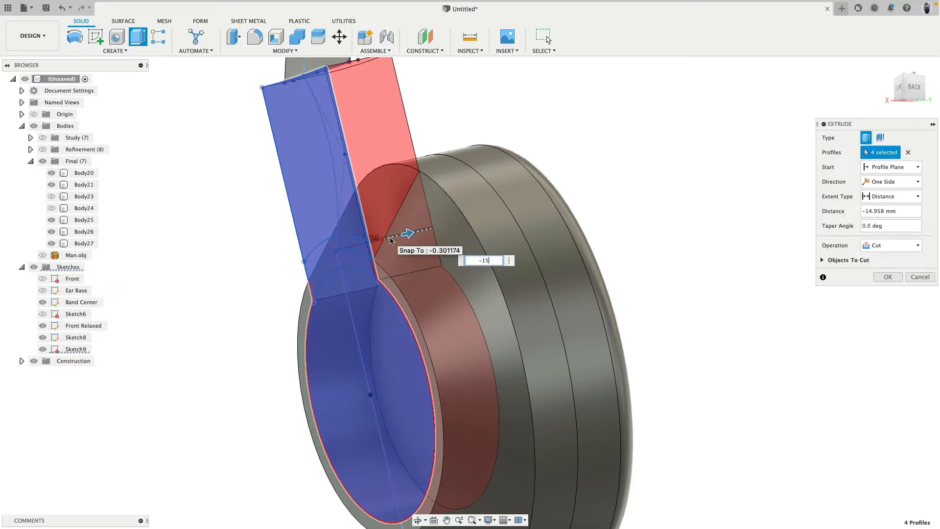
pyautogui.press('Return')
# Try to fillet the large rim edge of the ear cup's conical section by about 1.2 mm
pyautogui.moveTo(391, 238)
pyautogui.keyDown('shift'); pyautogui.mouseDown(button='middle')
pyautogui.moveTo(415, 170)
pyautogui.moveTo(342, 206)
pyautogui.moveTo(252, 226)
pyautogui.moveTo(380, 259)
pyautogui.moveTo(242, 246)
pyautogui.moveTo(399, 228)
pyautogui.mouseUp(button='middle'); pyautogui.keyUp('shift')
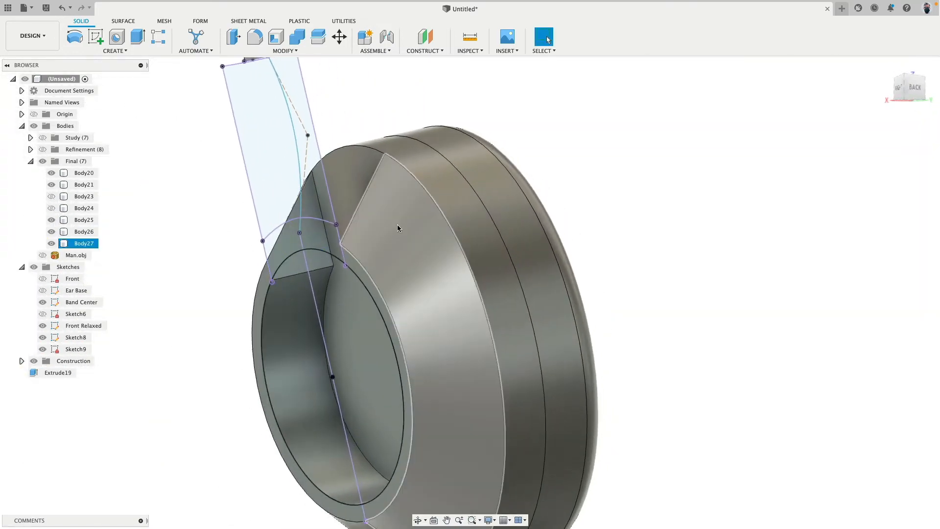
pyautogui.click(424, 191)
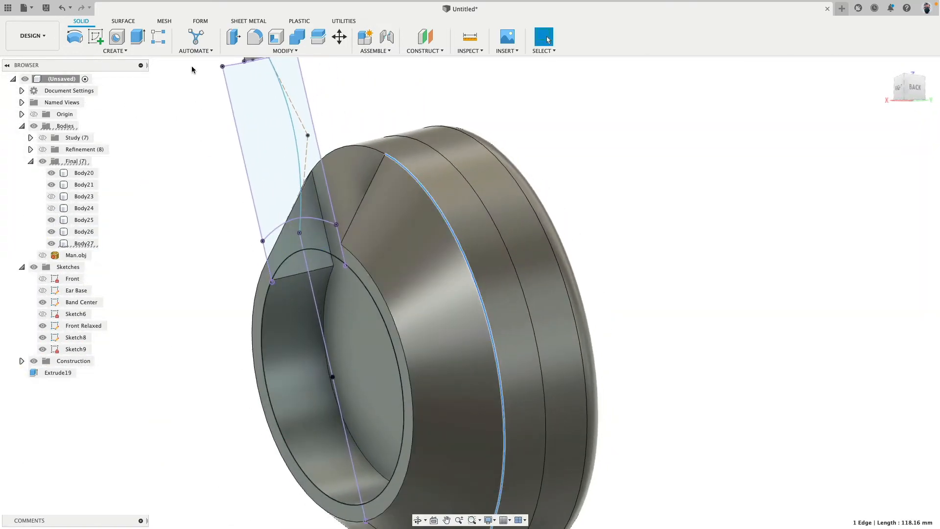
pyautogui.click(255, 37)
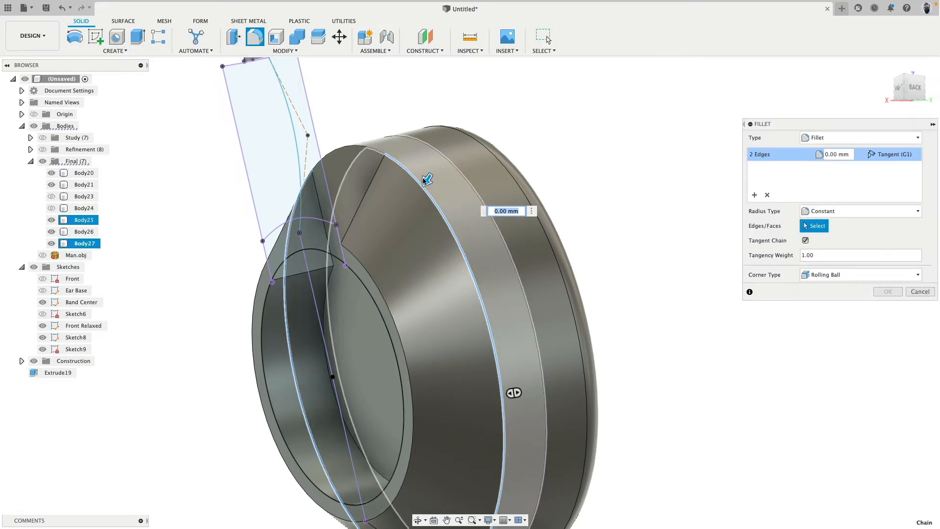
pyautogui.moveTo(426, 177); pyautogui.dragTo(424, 184)
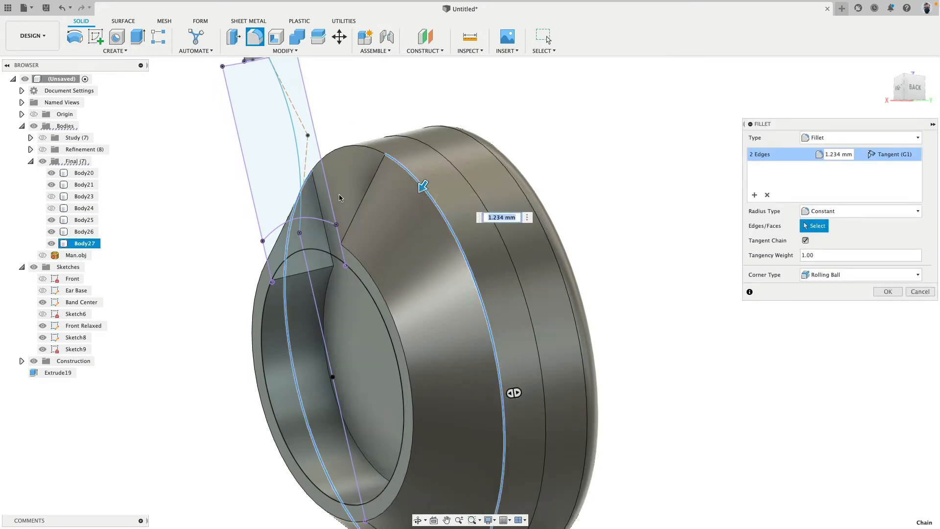
pyautogui.press('Escape')
# Join the ear cup's conical body Body27 with the adjacent ring Body25
pyautogui.doubleClick(427, 208)
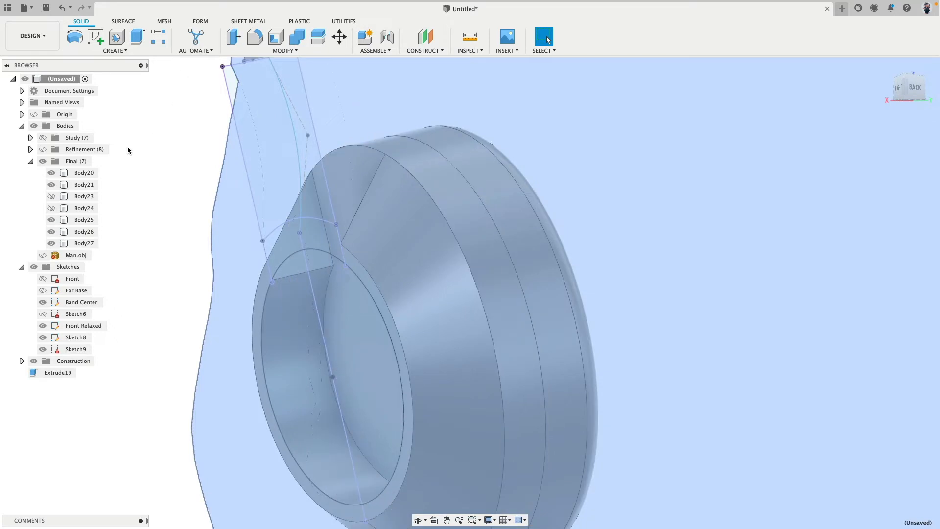
pyautogui.click(127, 148)
pyautogui.click(297, 38)
pyautogui.click(425, 199)
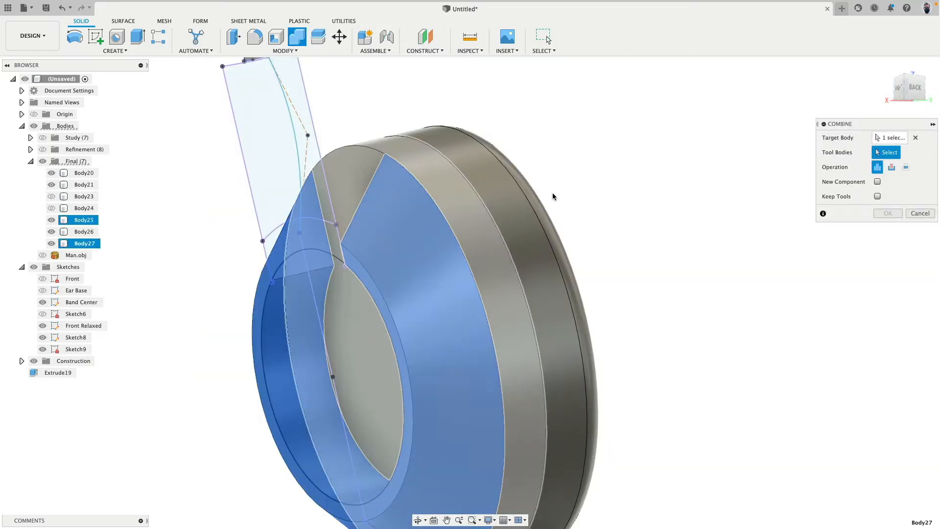
pyautogui.click(570, 211)
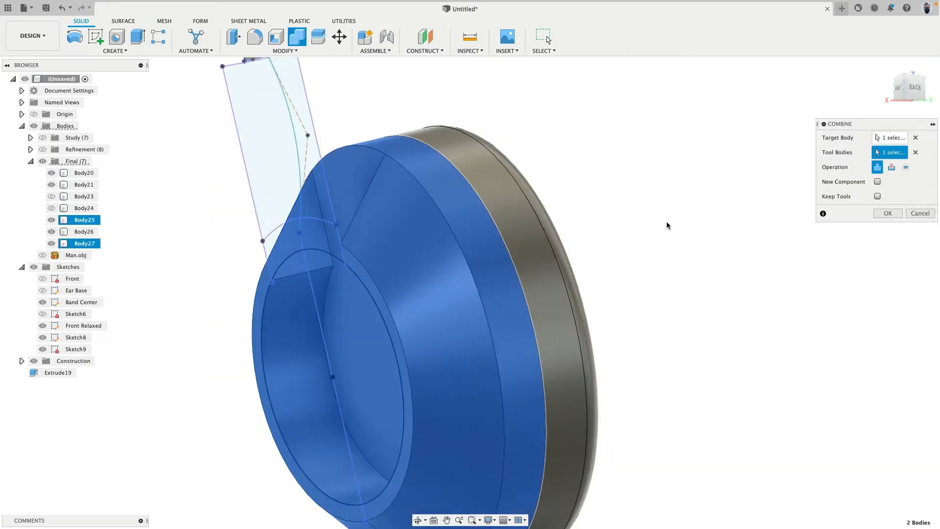
pyautogui.click(888, 213)
# Try to fillet the rim edge between cone and ring, and undo the body join and the recess cut
pyautogui.click(256, 38)
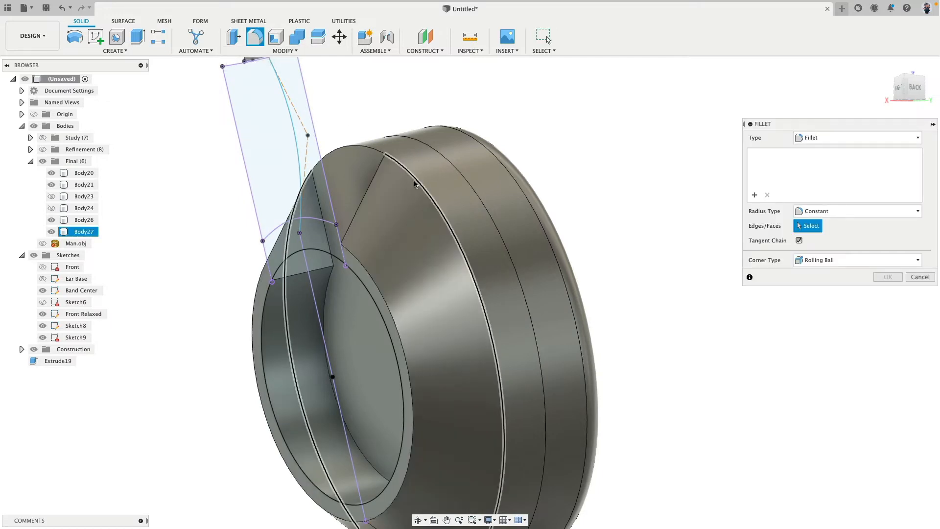
pyautogui.click(415, 181)
pyautogui.moveTo(415, 173)
pyautogui.mouseDown()
pyautogui.moveTo(403, 149)
pyautogui.moveTo(433, 233)
pyautogui.moveTo(413, 171)
pyautogui.mouseUp()
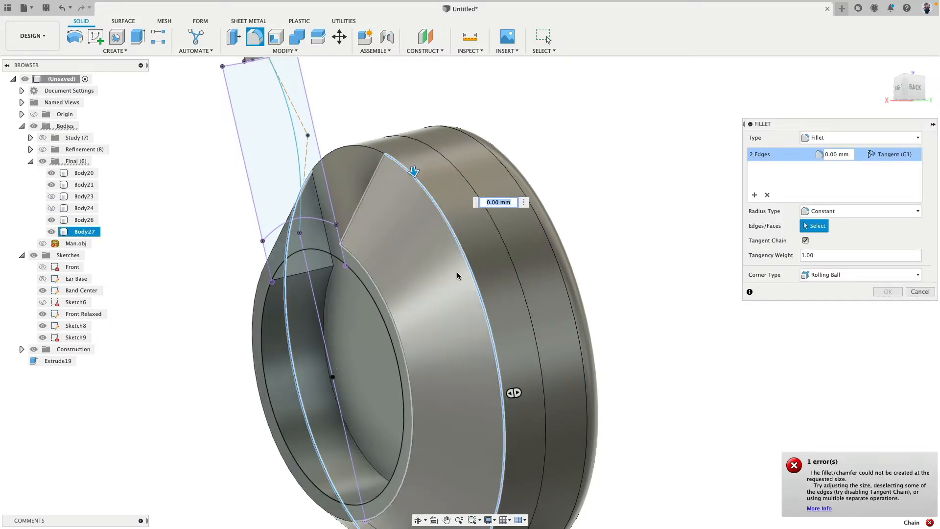
pyautogui.keyDown('shift'); pyautogui.moveTo(401, 182); pyautogui.dragTo(483, 198, button='middle'); pyautogui.keyUp('shift')
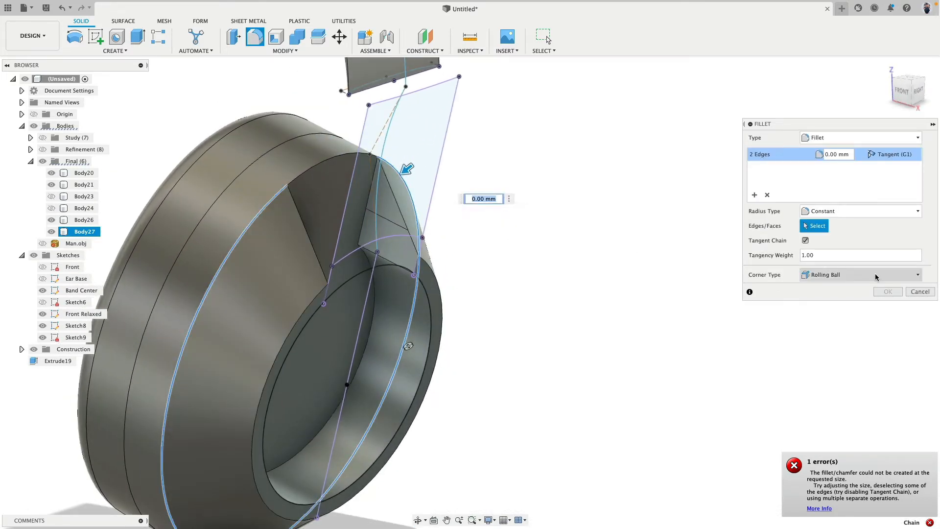
pyautogui.click(919, 292)
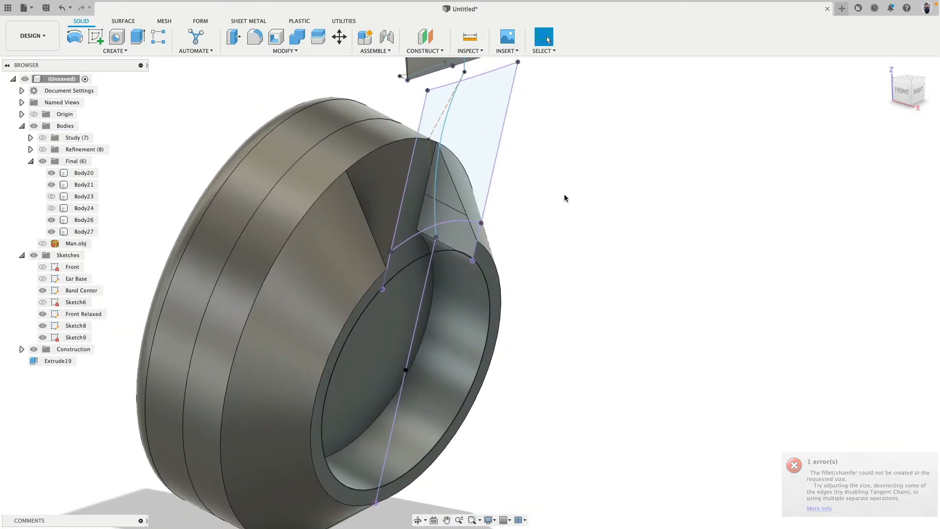
pyautogui.hotkey('ctrl', 'z')
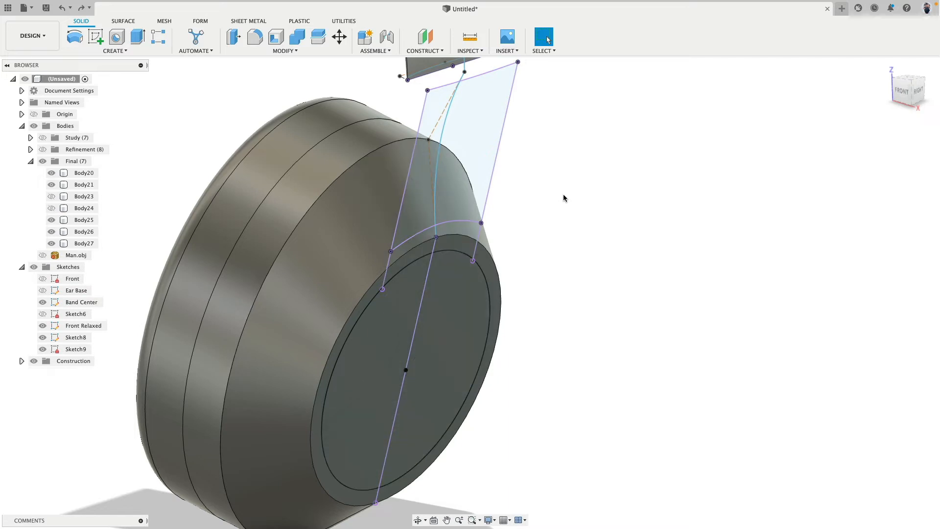
# Combine the uncut conical body Body27 into the ring Body25 with a join
pyautogui.click(296, 36)
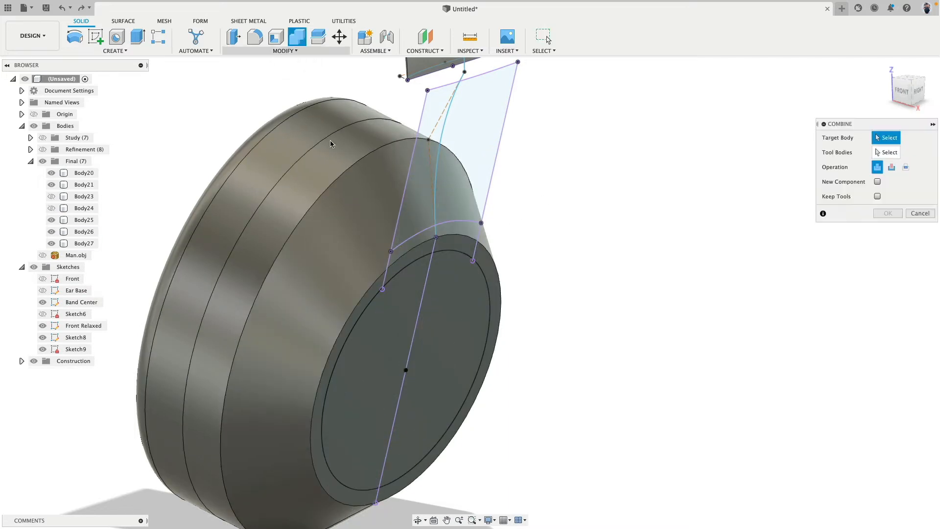
pyautogui.click(333, 147)
pyautogui.click(454, 195)
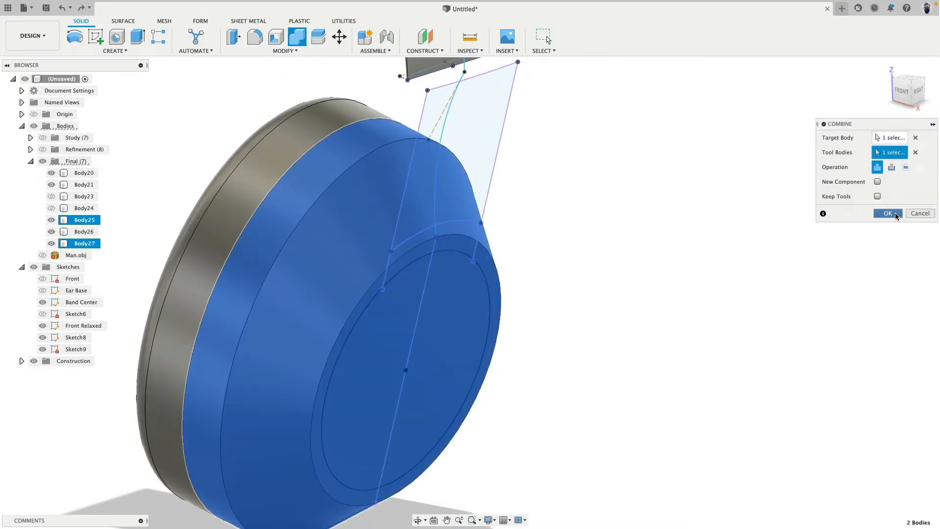
pyautogui.click(895, 215)
pyautogui.click(410, 266)
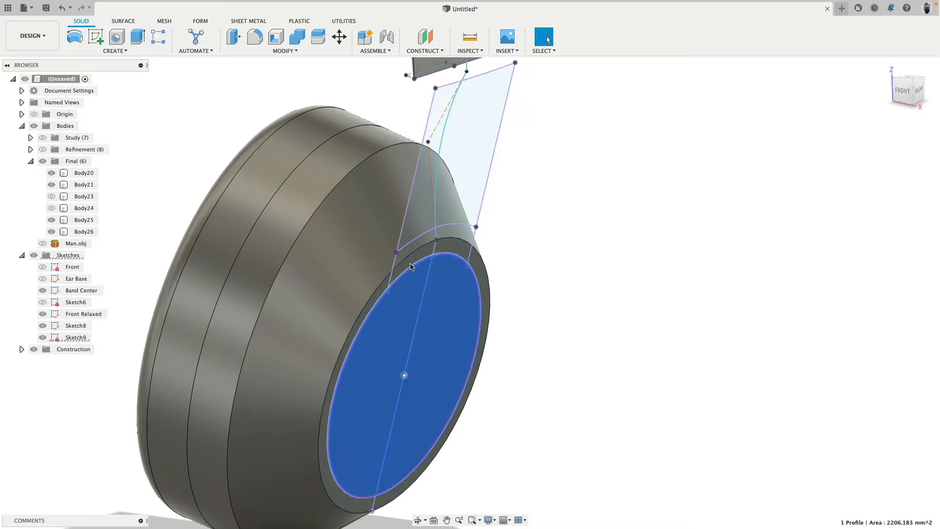
pyautogui.keyDown('shift'); pyautogui.click(410, 262); pyautogui.keyUp('shift')
pyautogui.keyDown('shift'); pyautogui.click(409, 248); pyautogui.keyUp('shift')
pyautogui.keyDown('shift'); pyautogui.click(417, 216); pyautogui.keyUp('shift')
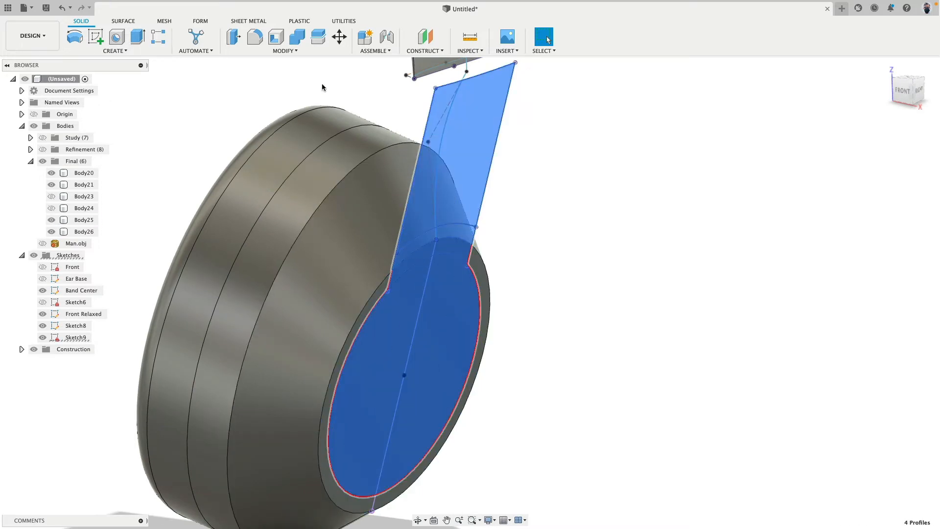
# Fillet the large outer rim edge of the ear cup's cone using a chord-length radius type of 2 mm
pyautogui.click(340, 190)
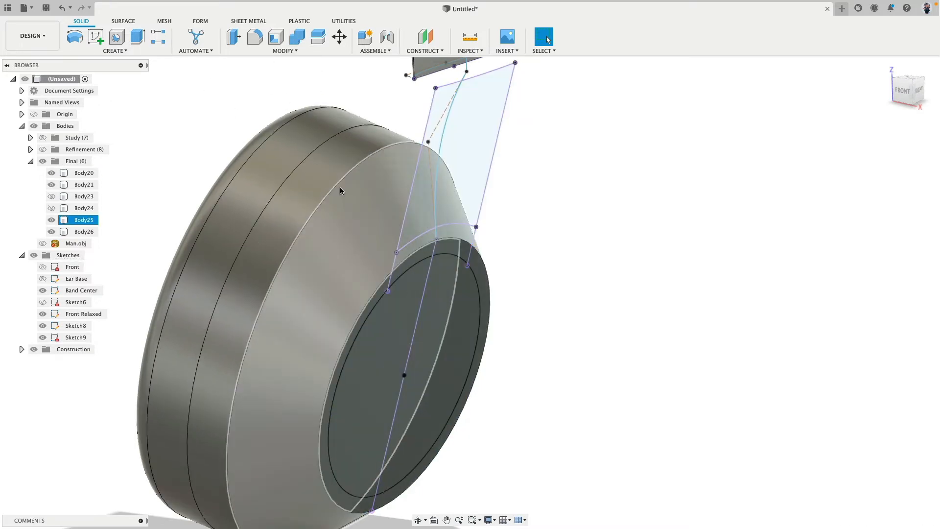
pyautogui.click(339, 186)
pyautogui.click(255, 36)
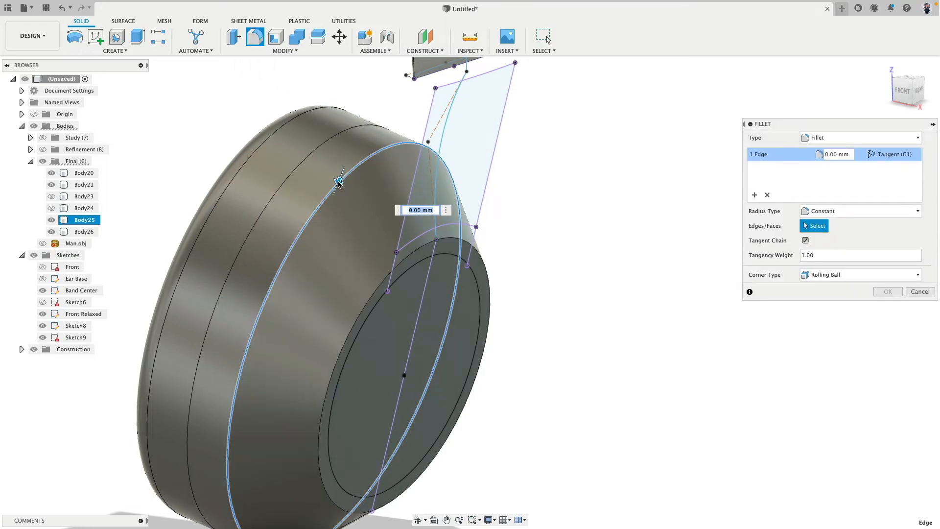
pyautogui.moveTo(338, 184); pyautogui.dragTo(336, 188)
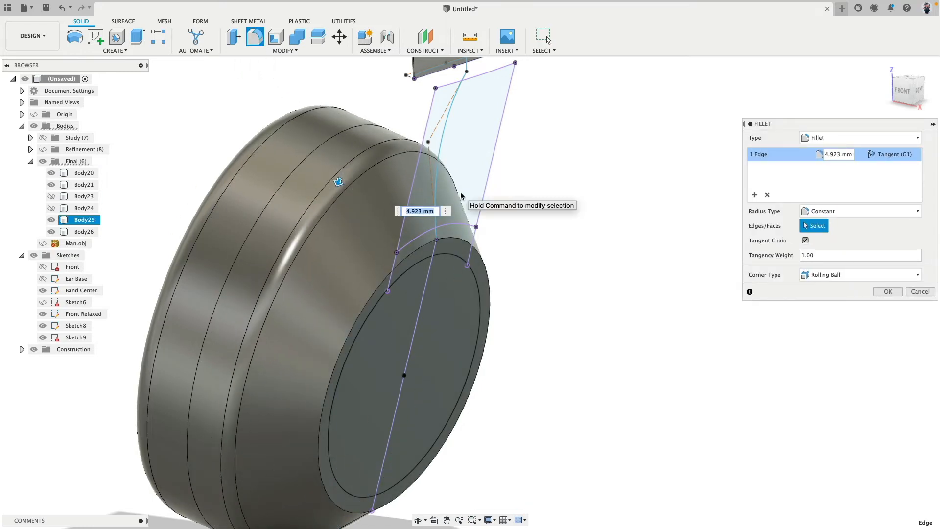
pyautogui.write('5')
pyautogui.click(854, 210)
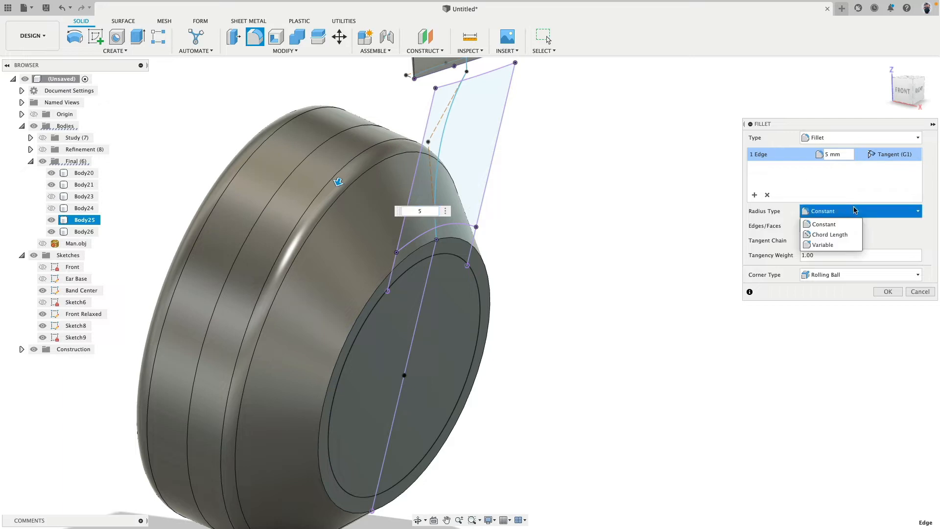
pyautogui.click(830, 234)
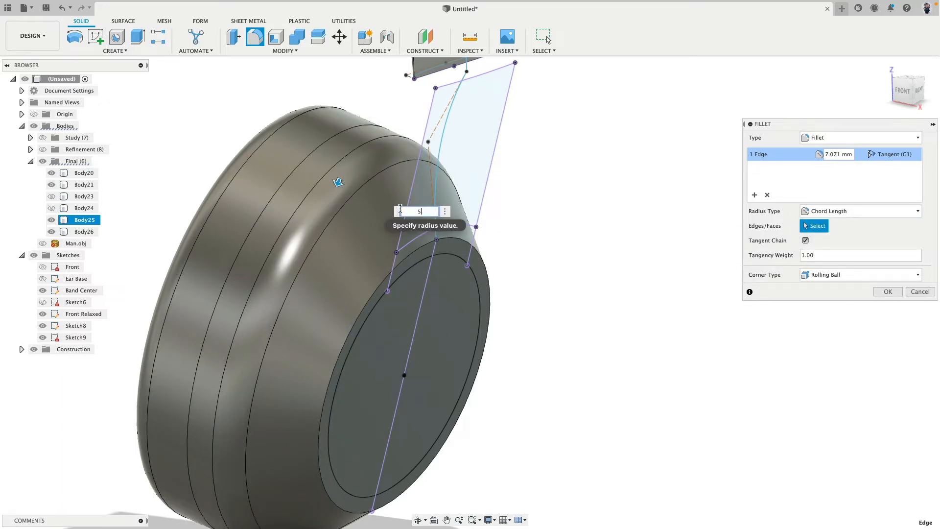
pyautogui.press('Return')
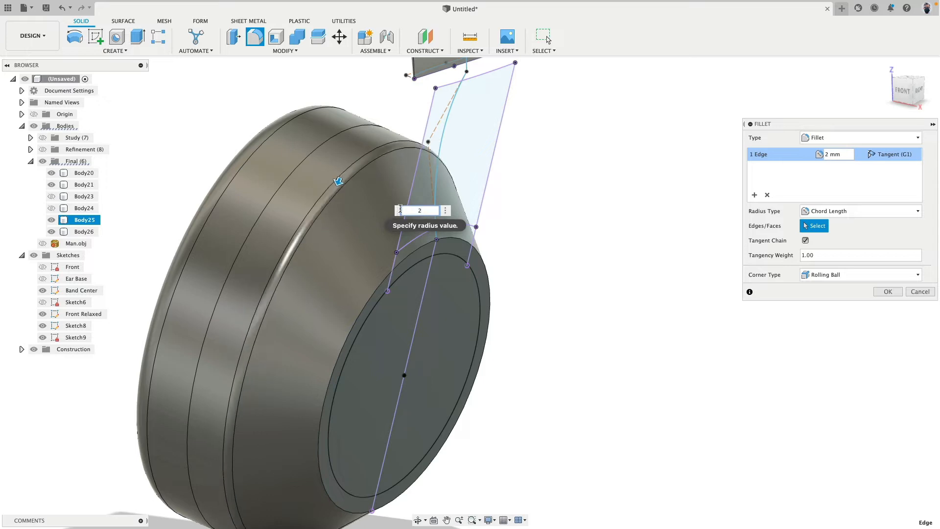
pyautogui.press('Return')
pyautogui.press('Return')
# Extrude the four circle and headband-strip sketch profiles 17 mm into the ear cup as a cut
pyautogui.click(411, 279)
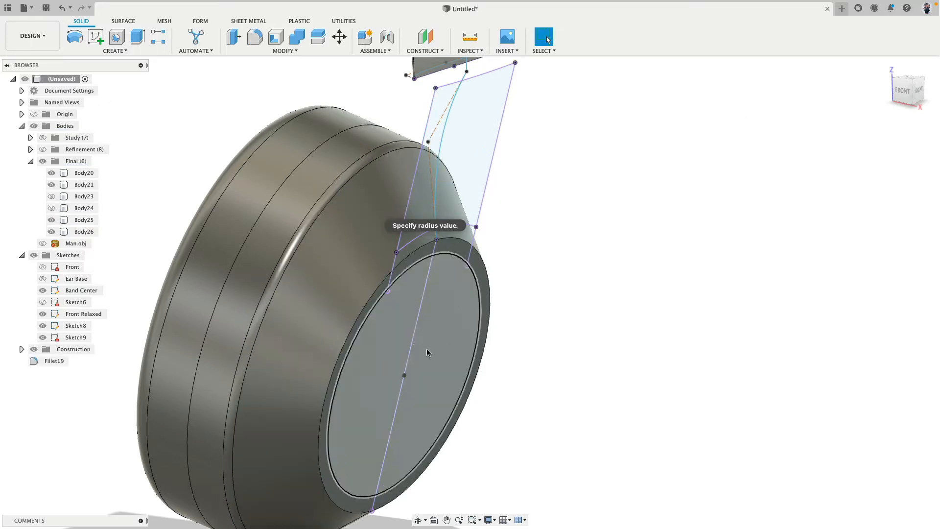
pyautogui.keyDown('shift'); pyautogui.click(413, 261); pyautogui.keyUp('shift')
pyautogui.keyDown('shift'); pyautogui.click(412, 243); pyautogui.keyUp('shift')
pyautogui.keyDown('shift'); pyautogui.click(414, 195); pyautogui.keyUp('shift')
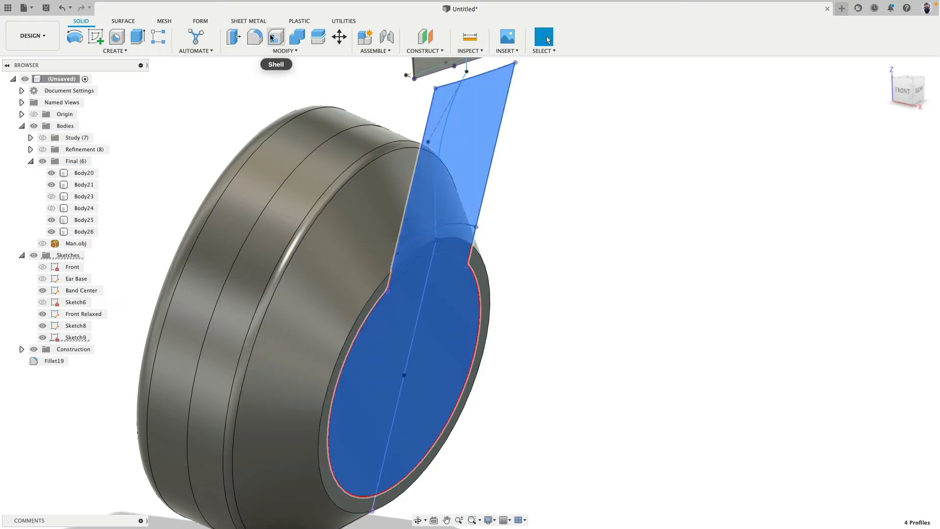
pyautogui.click(137, 42)
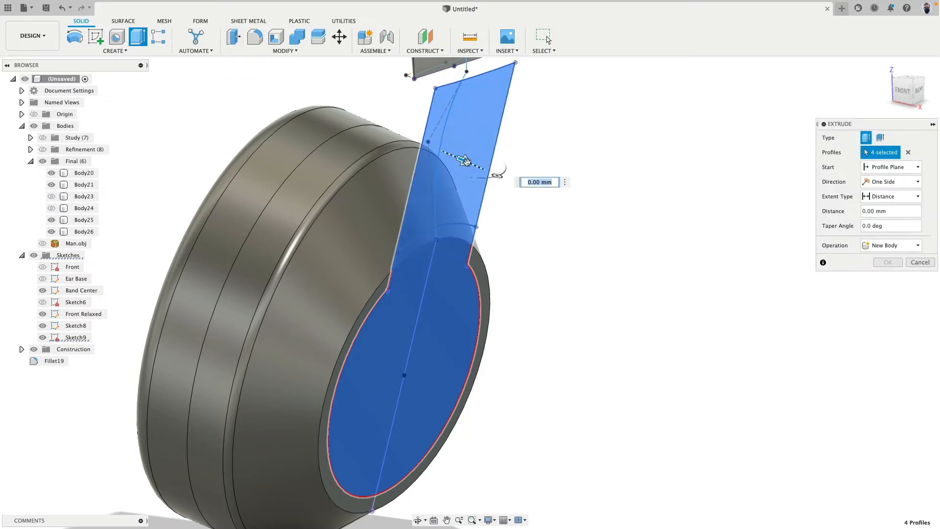
pyautogui.moveTo(464, 160); pyautogui.dragTo(414, 141)
pyautogui.write('12')
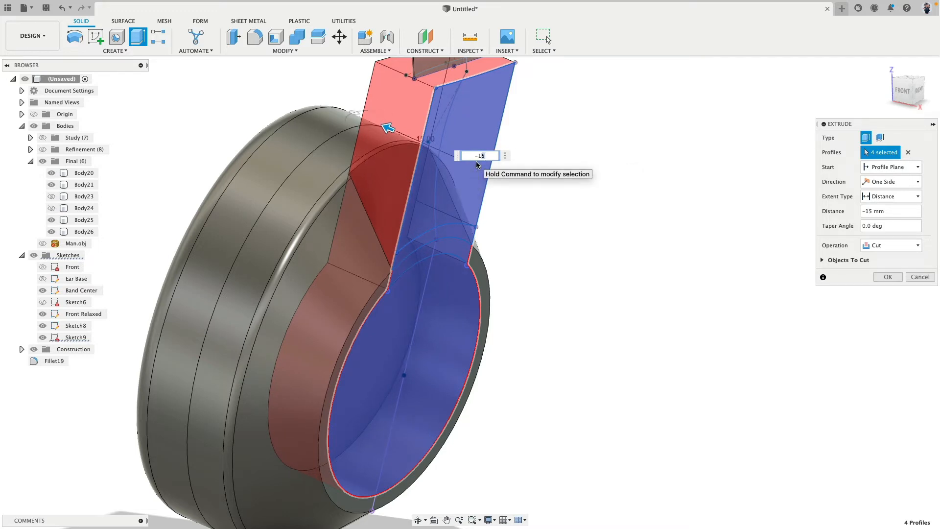
pyautogui.hotkey('shift', 'Left')
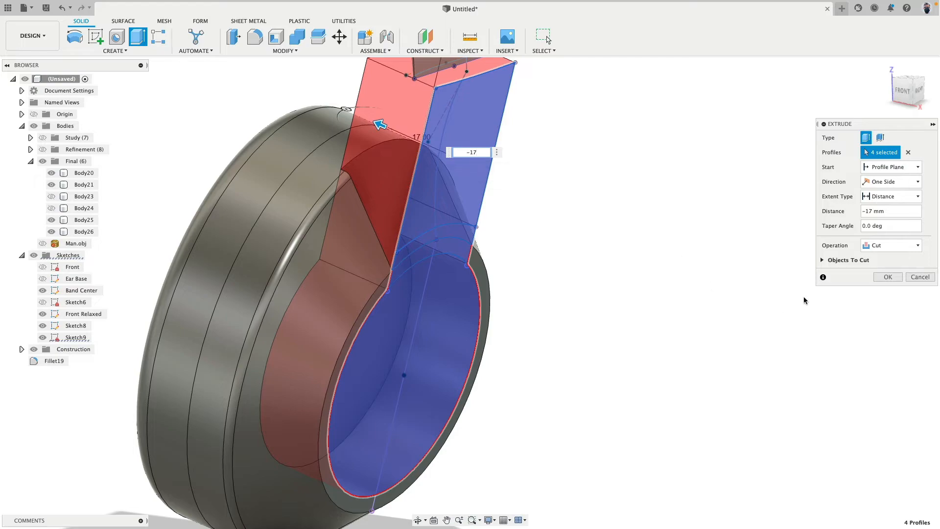
pyautogui.click(881, 277)
# Hide all sketches and show the headband arm bodies Body24 and Body23
pyautogui.keyDown('shift'); pyautogui.moveTo(641, 338); pyautogui.dragTo(301, 323, button='middle'); pyautogui.keyUp('shift')
pyautogui.click(33, 255)
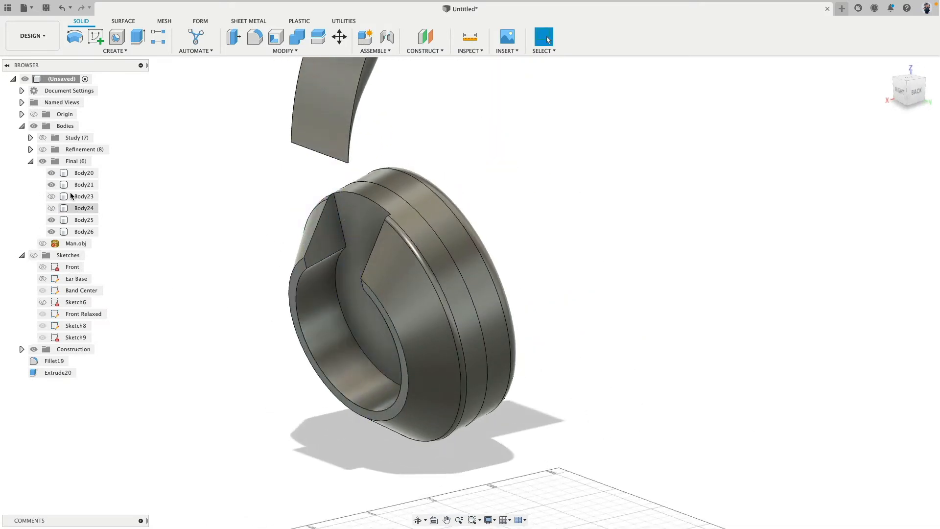
pyautogui.click(51, 219)
pyautogui.click(51, 208)
pyautogui.click(52, 196)
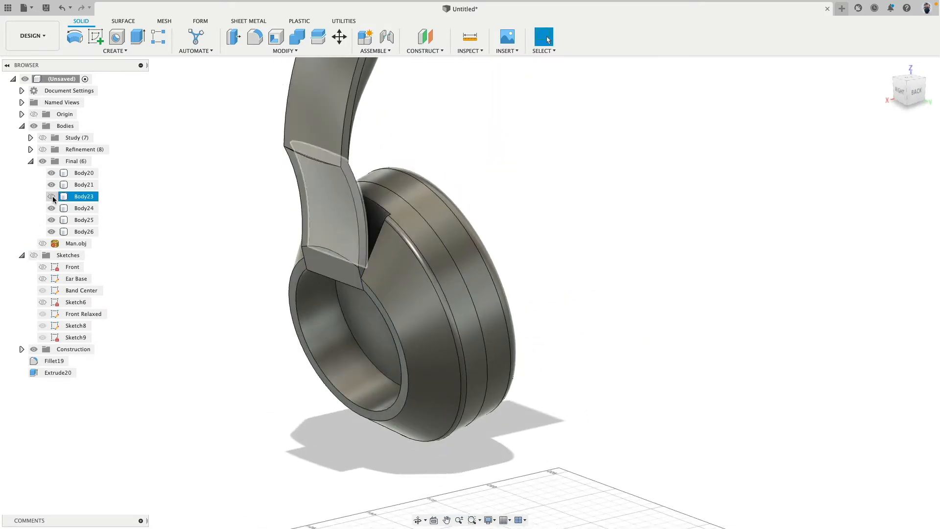
# Examine how the headband arm's end sits in the ear cup recess from several sides
pyautogui.keyDown('shift'); pyautogui.moveTo(215, 229); pyautogui.dragTo(231, 218, button='middle'); pyautogui.keyUp('shift')
pyautogui.scroll(-4, 215, 254)
pyautogui.keyDown('shift'); pyautogui.moveTo(213, 262); pyautogui.dragTo(300, 281, button='middle'); pyautogui.keyUp('shift')
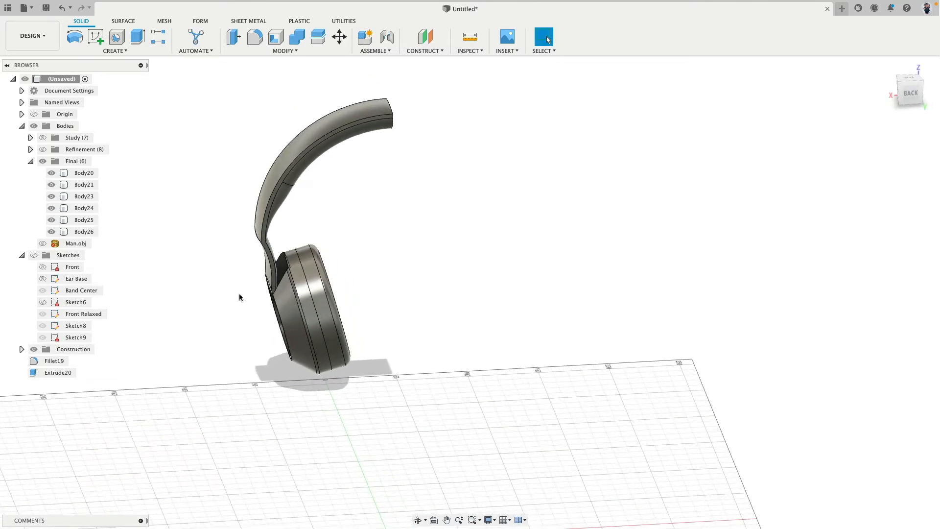
pyautogui.keyDown('shift'); pyautogui.moveTo(239, 298); pyautogui.dragTo(182, 315, button='middle'); pyautogui.keyUp('shift')
pyautogui.scroll(-4, 281, 289)
pyautogui.scroll(8, 277, 288)
pyautogui.keyDown('shift'); pyautogui.moveTo(182, 332); pyautogui.dragTo(222, 265, button='middle'); pyautogui.keyUp('shift')
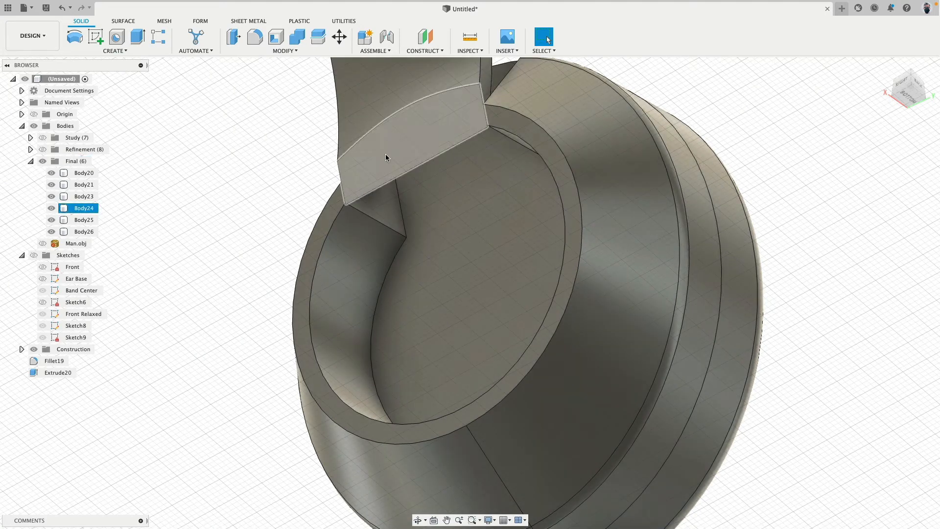
# Hide the headband arm bodies Body24 and Body23 to expose the ear cup recess
pyautogui.click(386, 153)
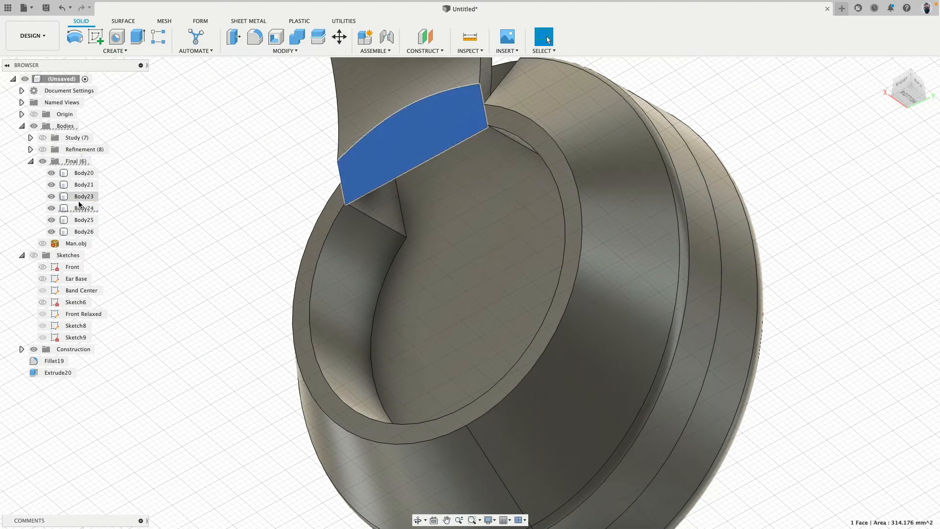
pyautogui.click(52, 208)
pyautogui.moveTo(188, 181); pyautogui.dragTo(134, 316, button='middle')
pyautogui.click(135, 315)
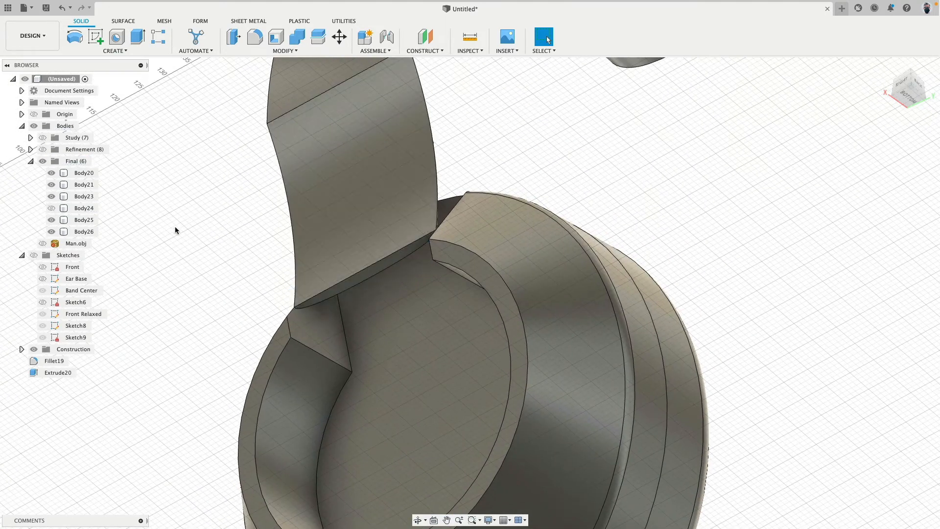
pyautogui.click(51, 196)
pyautogui.scroll(-3, 172, 212)
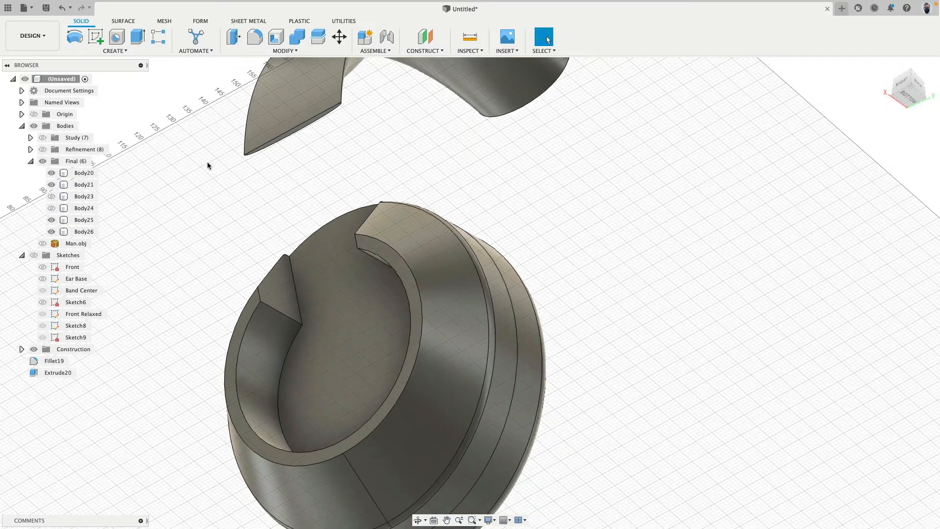
# Extrude the floor face of the ear cup recess outward 17 mm as a new body
pyautogui.click(132, 42)
pyautogui.click(307, 275)
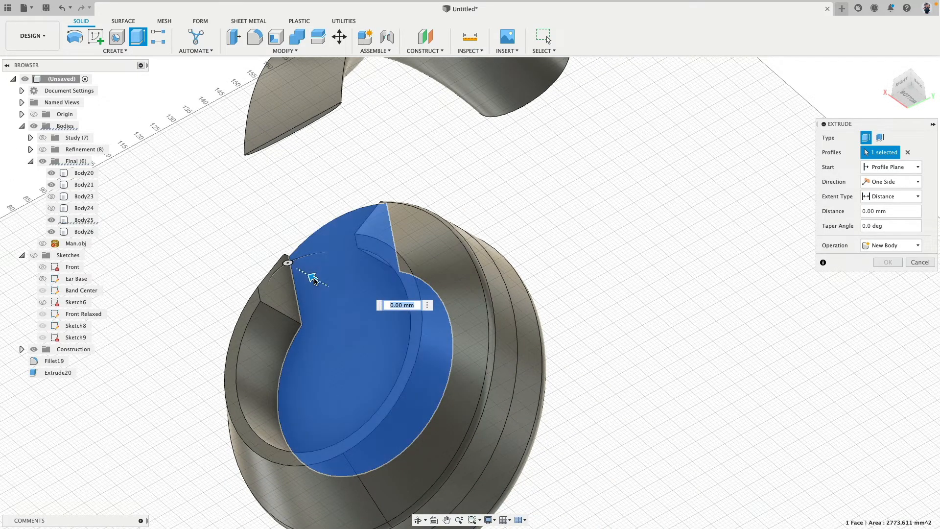
pyautogui.moveTo(289, 263)
pyautogui.mouseDown()
pyautogui.moveTo(301, 272)
pyautogui.moveTo(271, 263)
pyautogui.mouseUp()
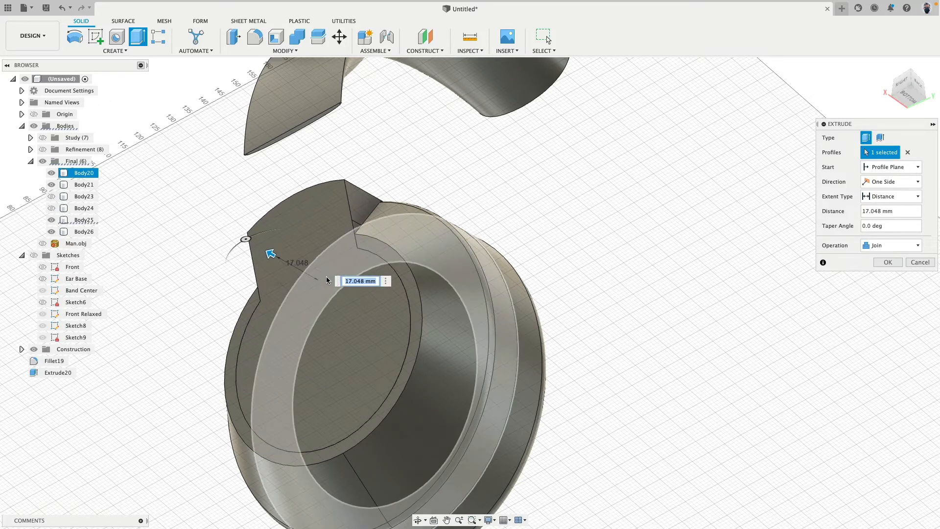
pyautogui.write('17')
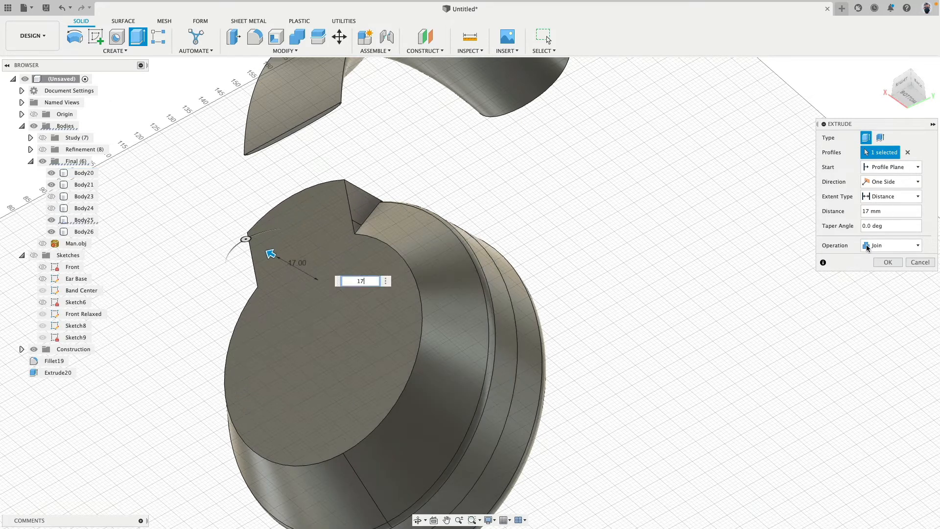
pyautogui.click(891, 246)
pyautogui.click(881, 279)
pyautogui.click(886, 262)
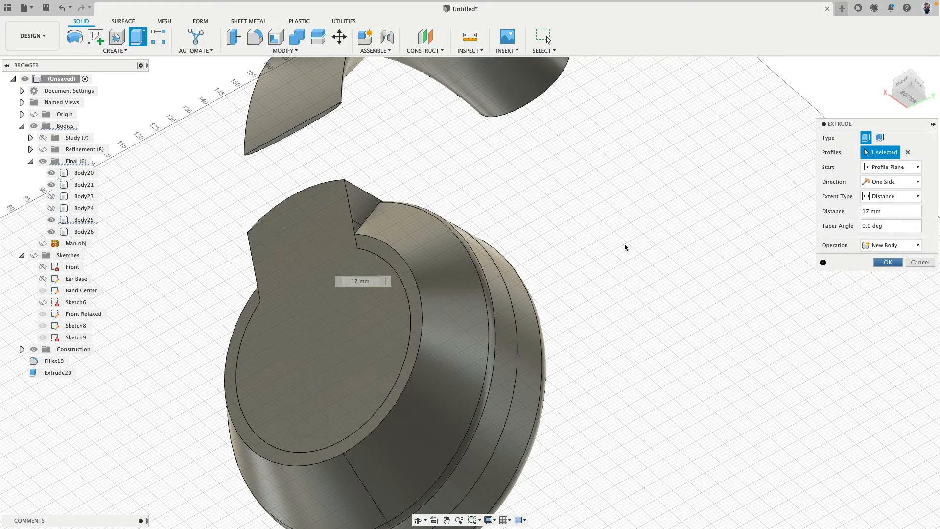
# Hide the ear cup bodies Body25 and Body20 to isolate the extruded plug body
pyautogui.keyDown('shift'); pyautogui.moveTo(624, 242); pyautogui.dragTo(433, 243, button='middle'); pyautogui.keyUp('shift')
pyautogui.click(417, 248)
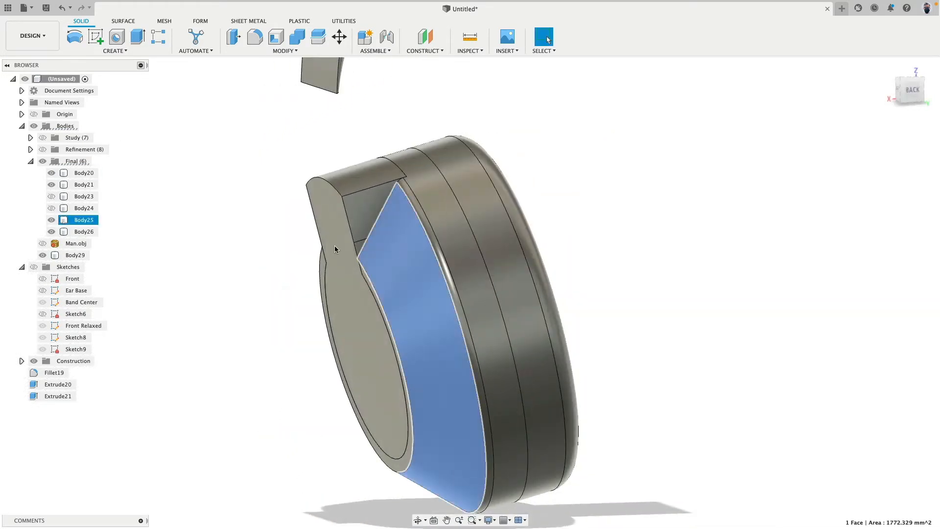
pyautogui.click(51, 220)
pyautogui.click(477, 186)
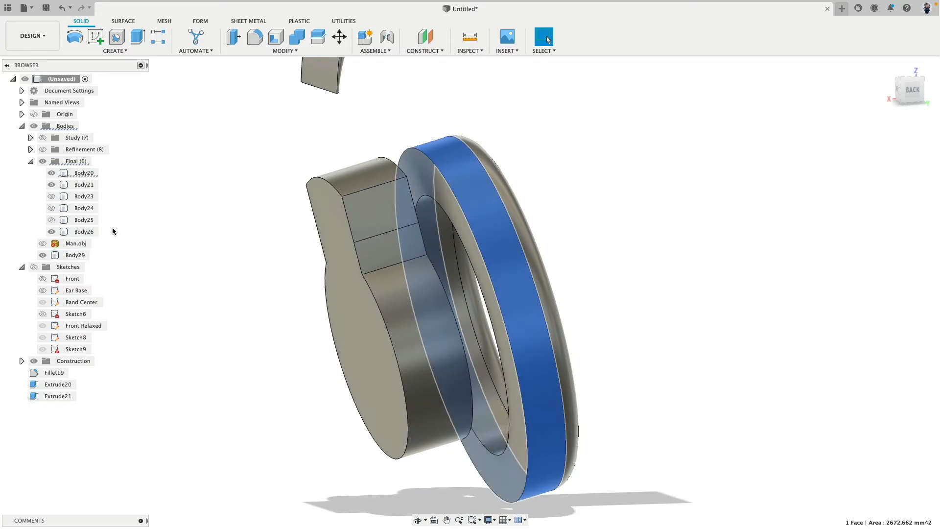
pyautogui.click(52, 173)
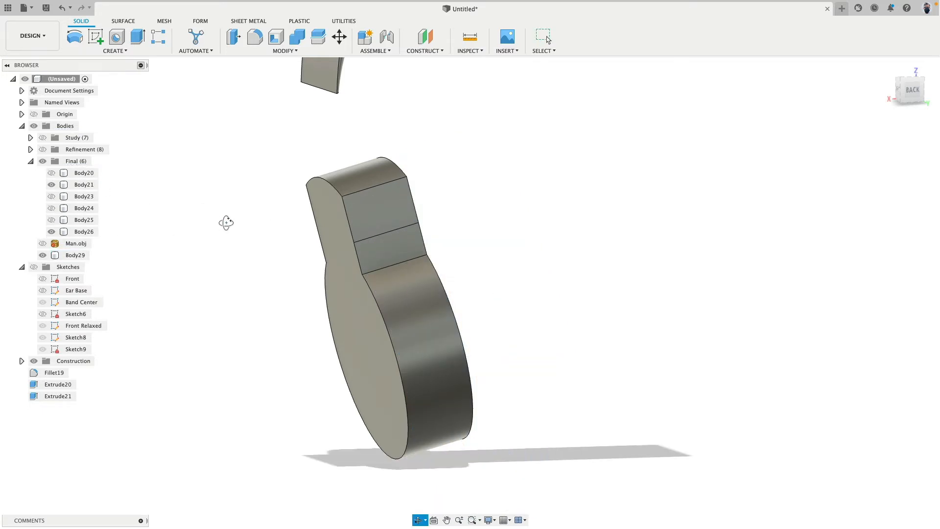
# Offset the curved top face of the plug's tab inward by about 15.4 mm
pyautogui.keyDown('shift'); pyautogui.moveTo(225, 220); pyautogui.dragTo(299, 174, button='middle'); pyautogui.keyUp('shift')
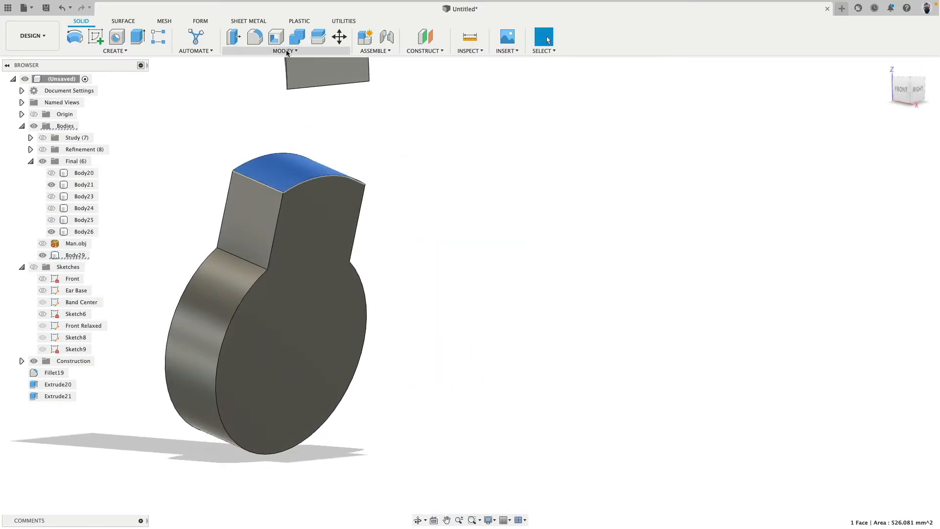
pyautogui.click(233, 35)
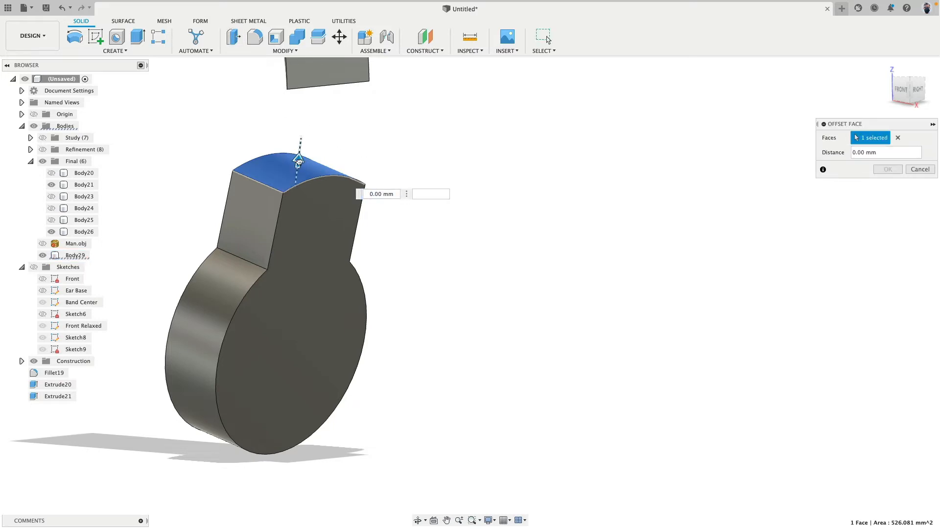
pyautogui.moveTo(299, 161); pyautogui.dragTo(294, 221)
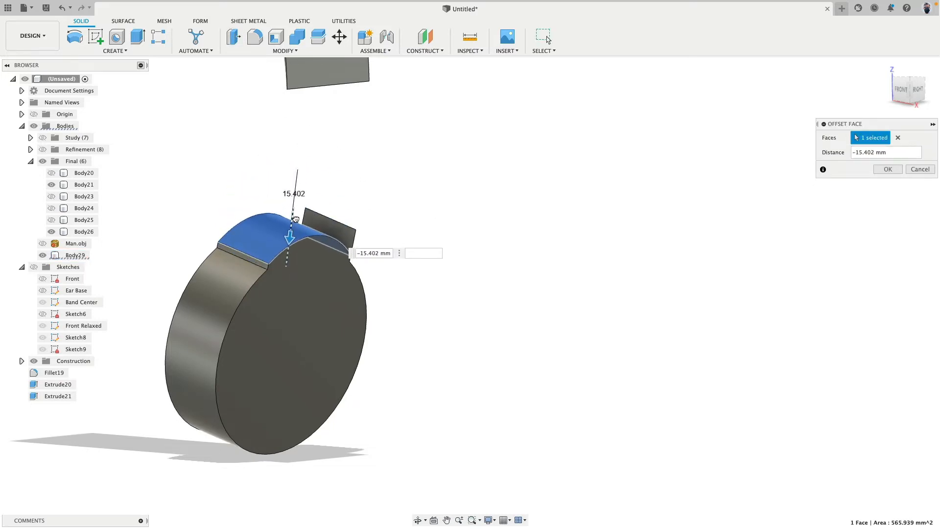
pyautogui.keyDown('shift'); pyautogui.moveTo(542, 202); pyautogui.dragTo(666, 195, button='middle'); pyautogui.keyUp('shift')
pyautogui.click(887, 169)
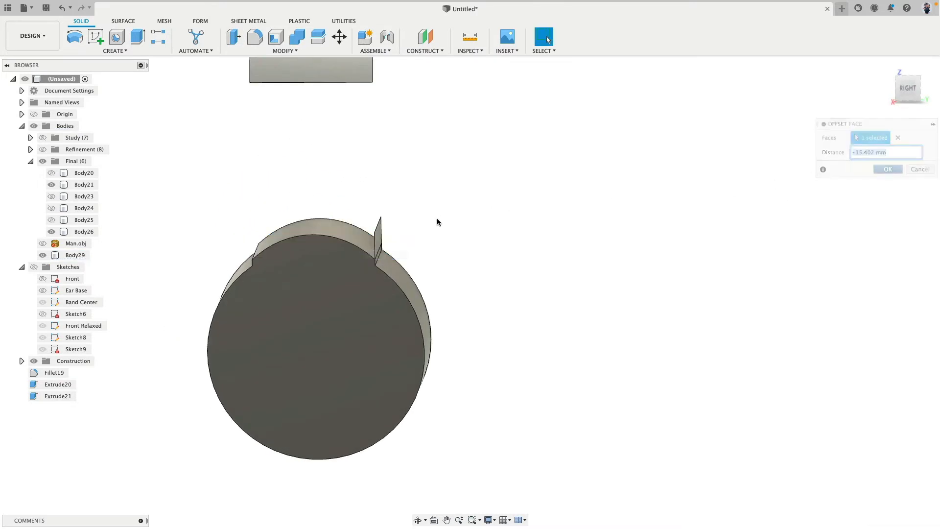
# Delete the leftover tab faces from the plug body, leaving a plain round cylinder
pyautogui.scroll(5, 421, 230)
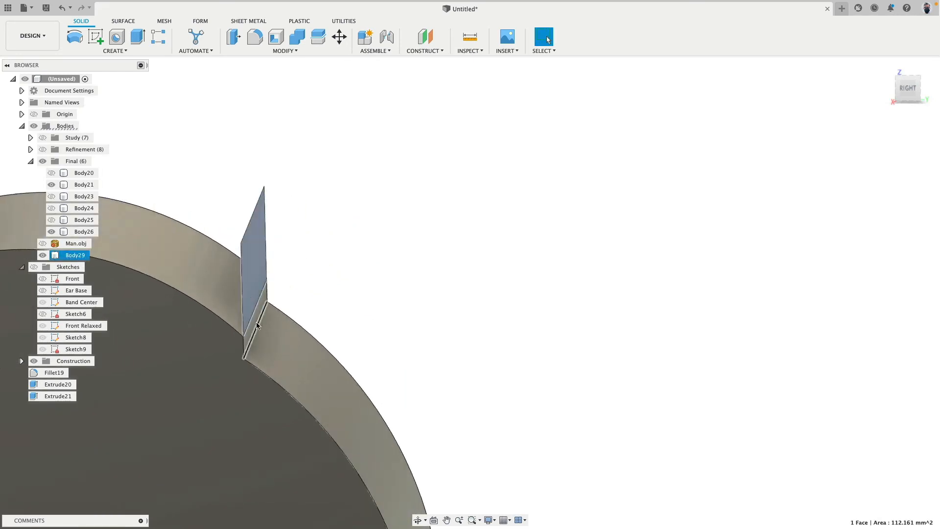
pyautogui.keyDown('shift'); pyautogui.click(254, 324); pyautogui.keyUp('shift')
pyautogui.keyDown('shift'); pyautogui.click(214, 291); pyautogui.keyUp('shift')
pyautogui.moveTo(293, 192); pyautogui.dragTo(485, 181, button='middle')
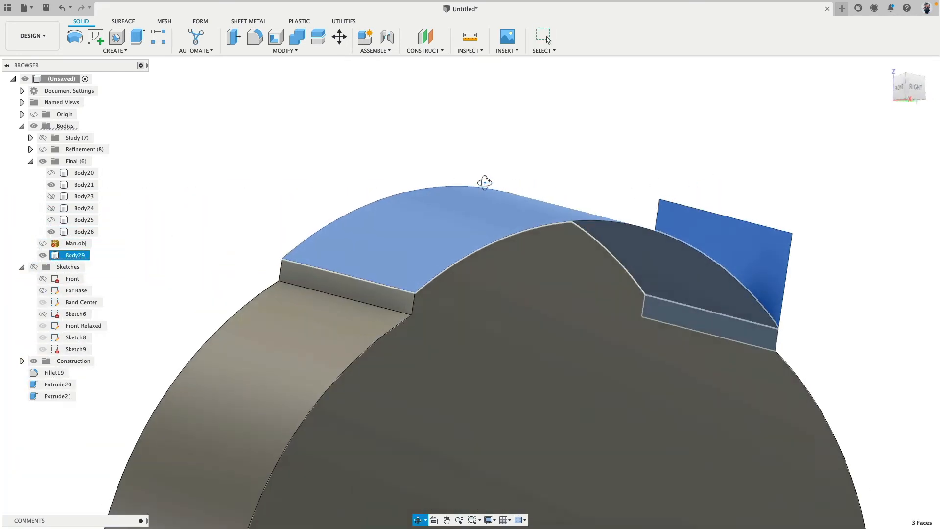
pyautogui.press('Delete')
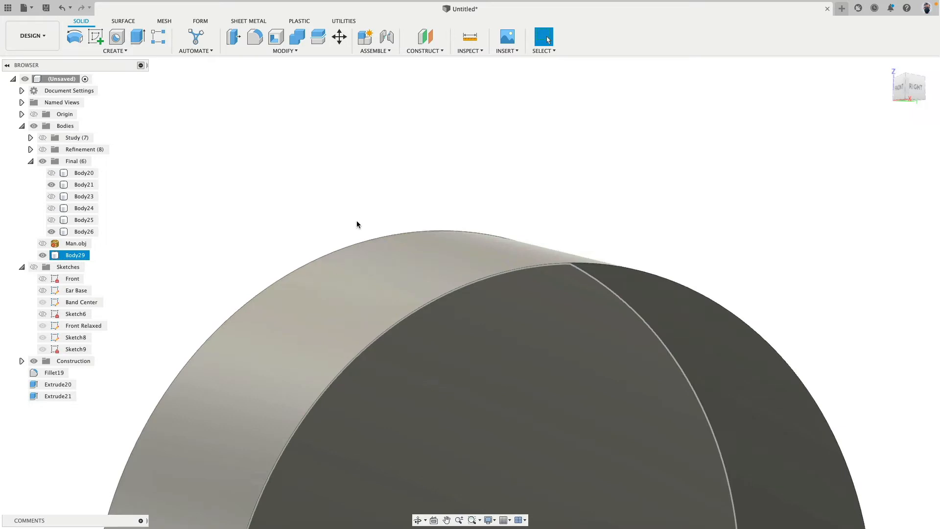
# Show Body25, Body24, Body23 and Body20 again around the cylindrical plug
pyautogui.scroll(-10, 361, 195)
pyautogui.keyDown('shift'); pyautogui.moveTo(361, 195); pyautogui.dragTo(304, 192, button='middle'); pyautogui.keyUp('shift')
pyautogui.click(51, 219)
pyautogui.click(52, 207)
pyautogui.click(51, 196)
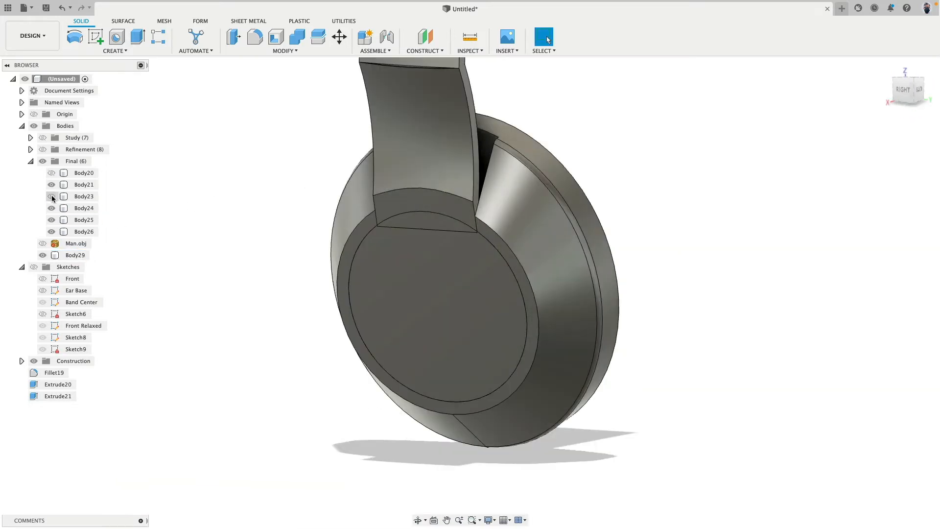
pyautogui.click(52, 173)
pyautogui.keyDown('shift'); pyautogui.moveTo(288, 225); pyautogui.dragTo(387, 277, button='middle'); pyautogui.keyUp('shift')
pyautogui.click(396, 263)
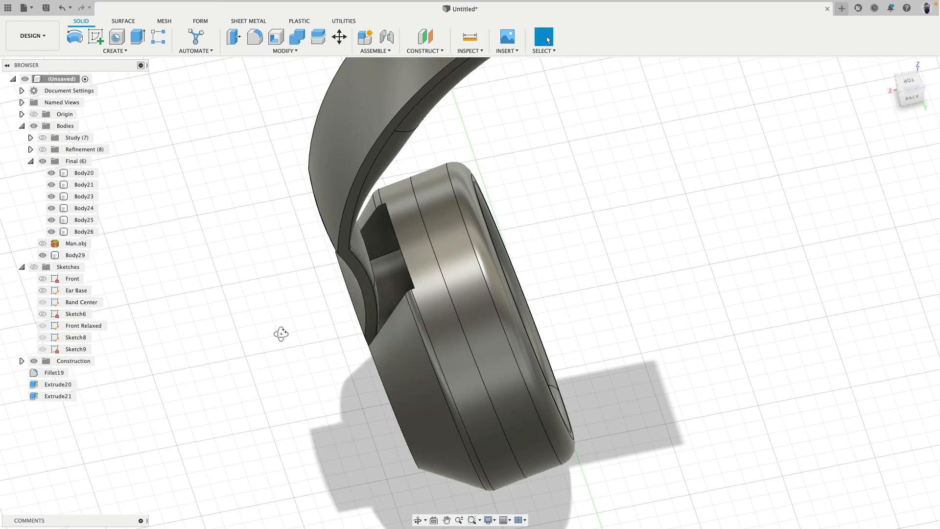
# Combine the cylindrical plug Body29 into the headband arm Body24 with a join
pyautogui.keyDown('shift'); pyautogui.moveTo(281, 333); pyautogui.dragTo(496, 237, button='middle'); pyautogui.keyUp('shift')
pyautogui.moveTo(497, 238); pyautogui.dragTo(566, 172, button='middle')
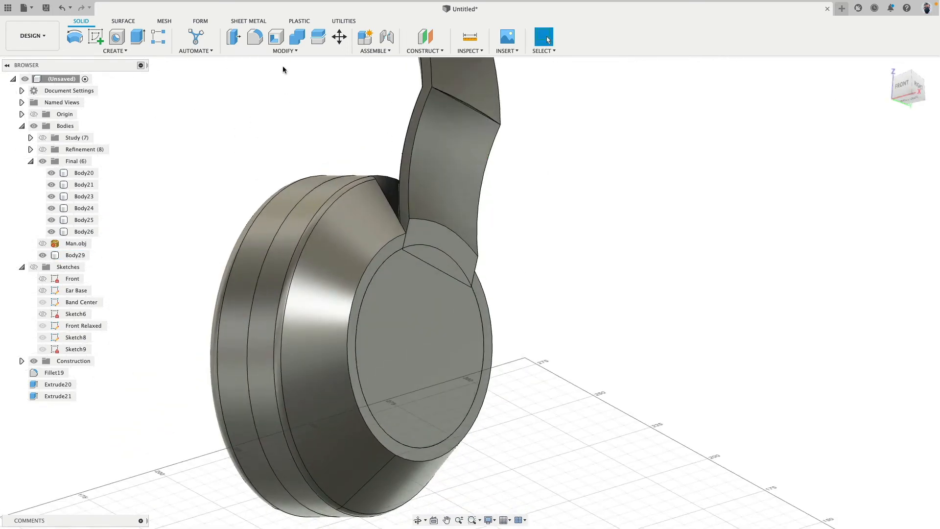
pyautogui.click(297, 37)
pyautogui.click(480, 198)
pyautogui.click(455, 308)
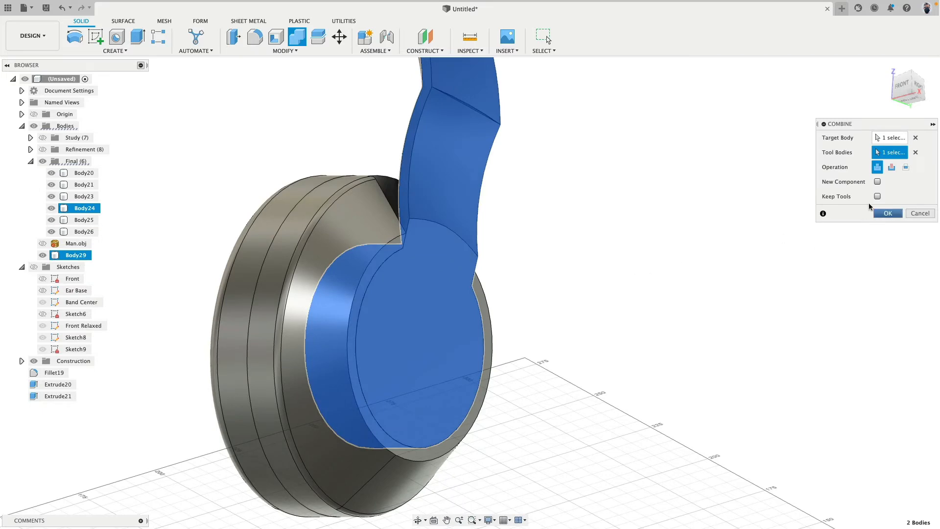
pyautogui.click(878, 212)
pyautogui.keyDown('shift'); pyautogui.moveTo(697, 252); pyautogui.dragTo(569, 265, button='middle'); pyautogui.keyUp('shift')
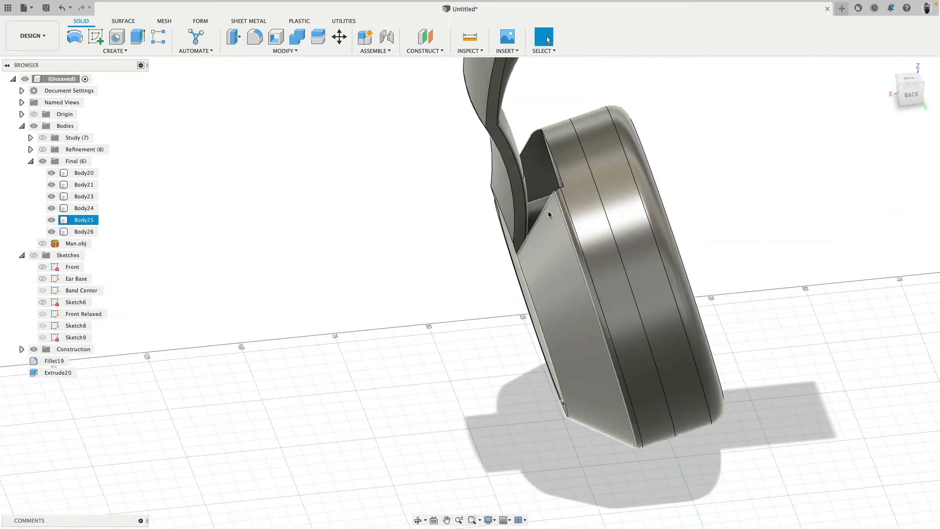
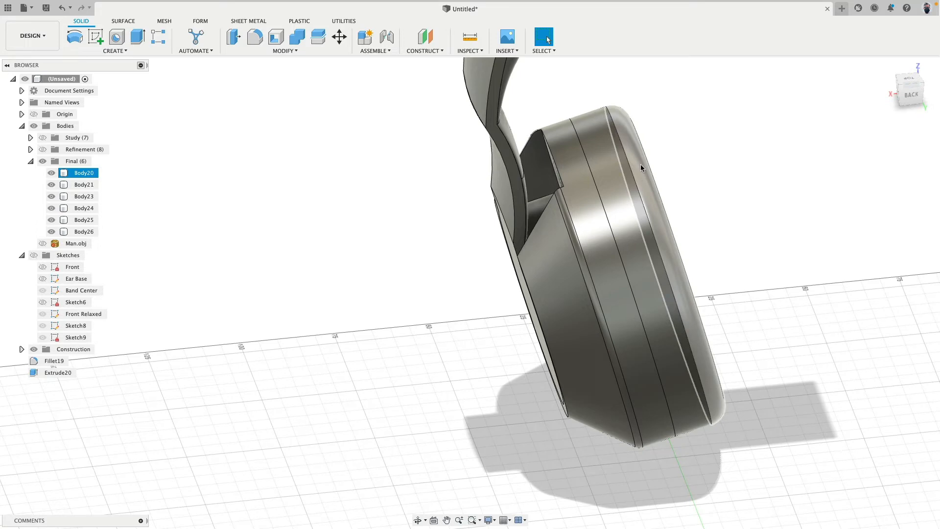
# Hide Body24 and Body23 to expose the round opening and slot in the ear cup
pyautogui.keyDown('shift'); pyautogui.moveTo(640, 163); pyautogui.dragTo(430, 266, button='middle'); pyautogui.keyUp('shift')
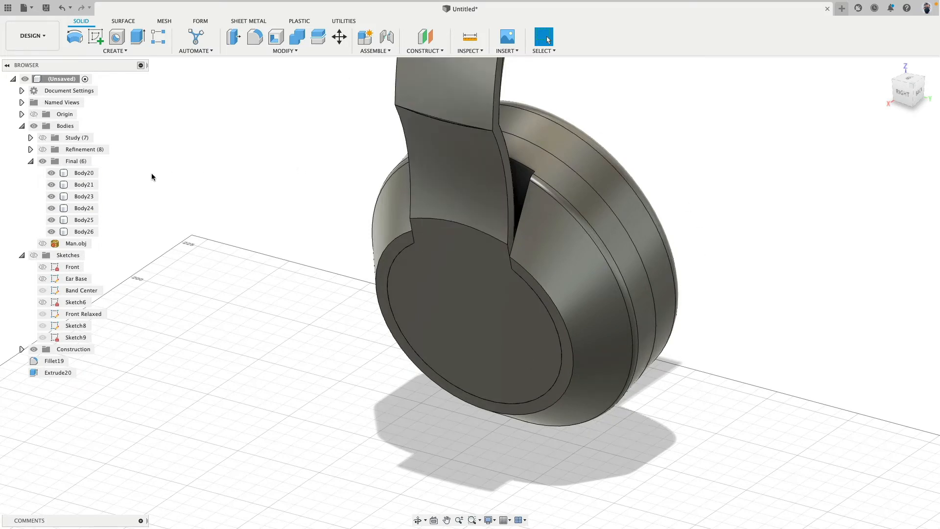
pyautogui.click(51, 209)
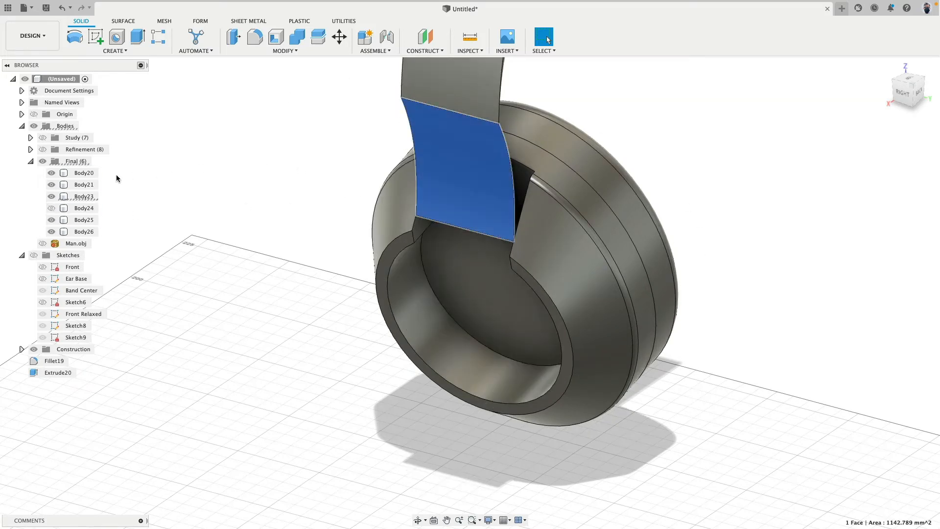
pyautogui.click(51, 196)
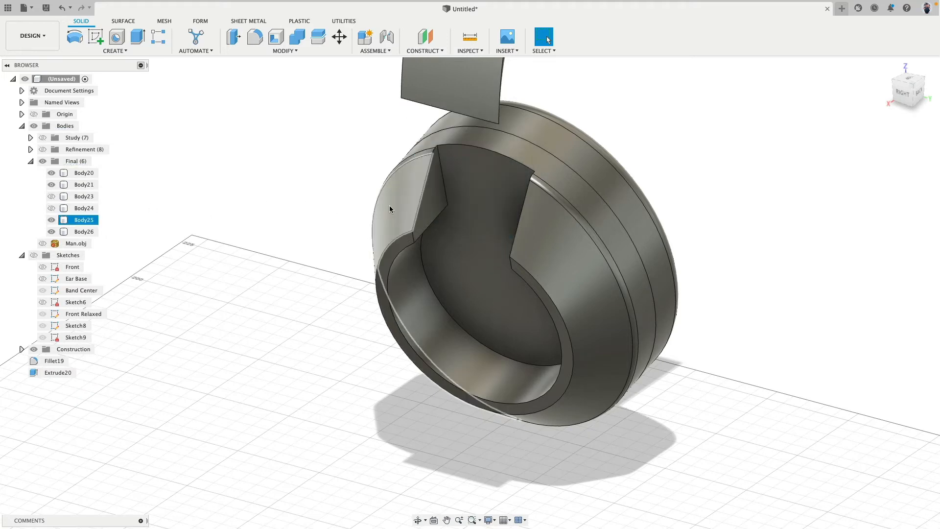
# Offset the four inner faces of the round opening and slot in Body25 by -1 mm
pyautogui.click(427, 206)
pyautogui.keyDown('shift'); pyautogui.click(416, 272); pyautogui.keyUp('shift')
pyautogui.keyDown('shift'); pyautogui.moveTo(342, 247); pyautogui.dragTo(376, 207, button='middle'); pyautogui.keyUp('shift')
pyautogui.keyDown('shift'); pyautogui.click(470, 190); pyautogui.keyUp('shift')
pyautogui.keyDown('shift'); pyautogui.click(472, 174); pyautogui.keyUp('shift')
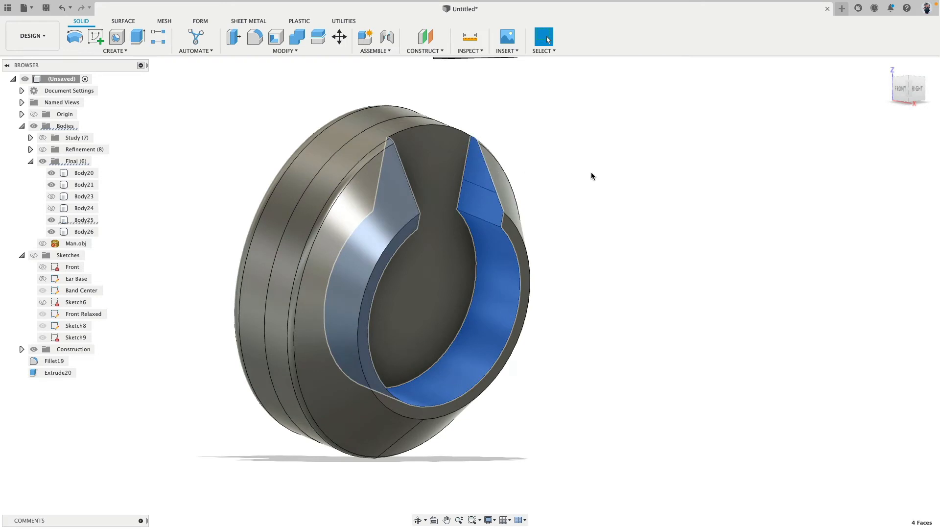
pyautogui.click(232, 37)
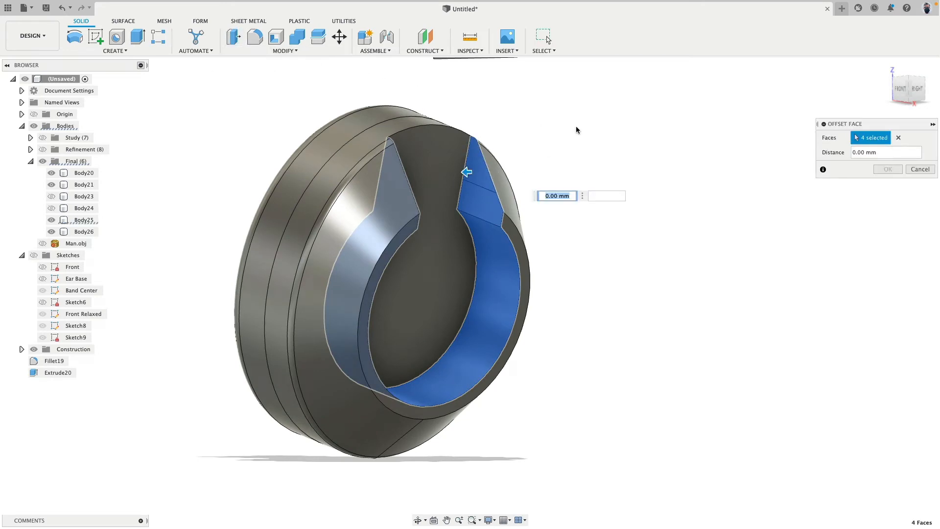
pyautogui.write('-.25')
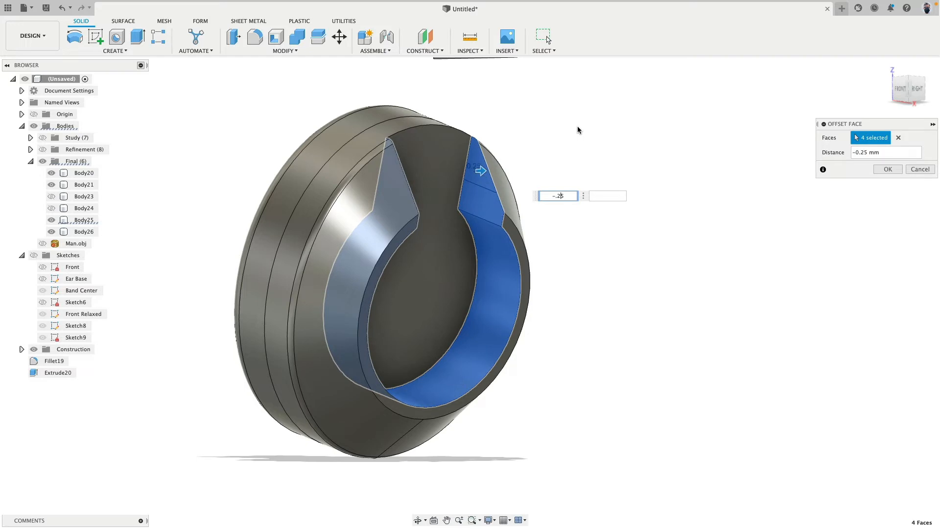
pyautogui.press('BackSpace')
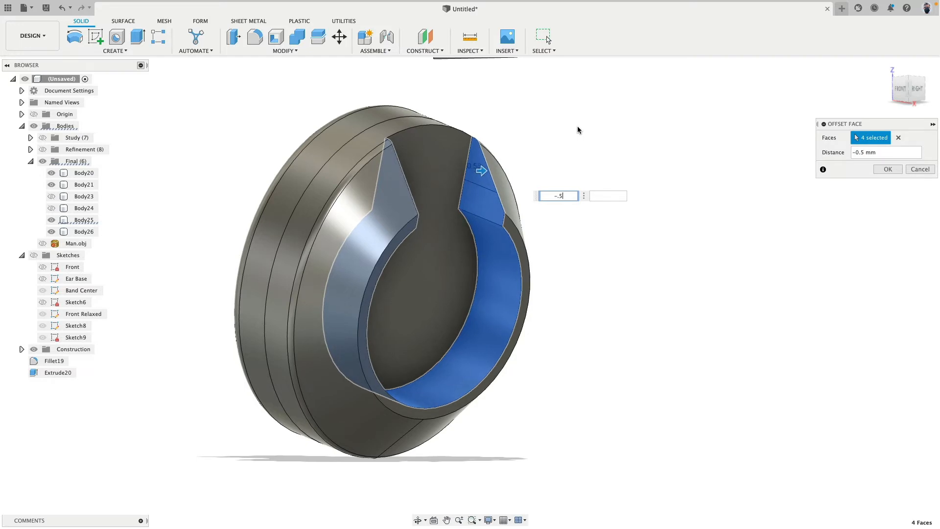
pyautogui.press('BackSpace')
pyautogui.press('BackSpace')
pyautogui.write('1')
pyautogui.press('Return')
# Show Body24 and Body23 again and inspect the gap around the plug in the ear cup
pyautogui.click(51, 220)
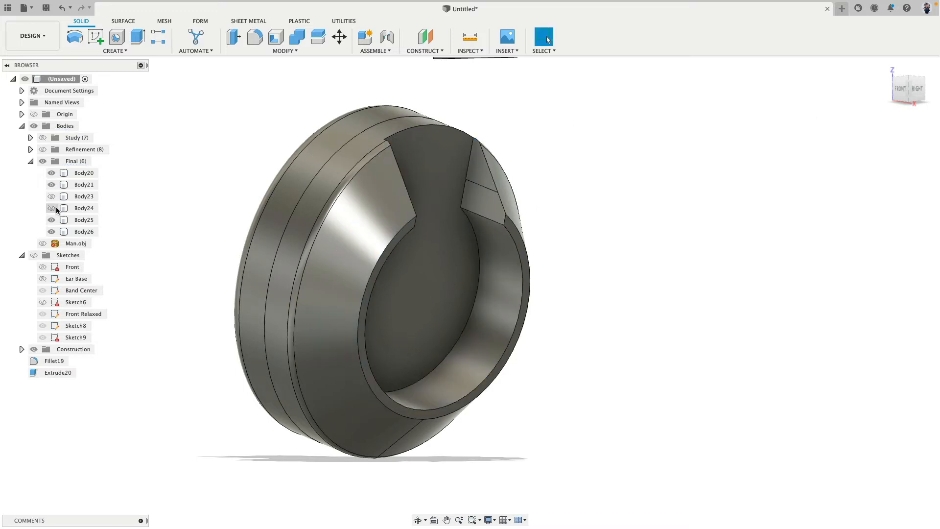
pyautogui.click(51, 197)
pyautogui.keyDown('shift'); pyautogui.moveTo(495, 212); pyautogui.dragTo(425, 202, button='middle'); pyautogui.keyUp('shift')
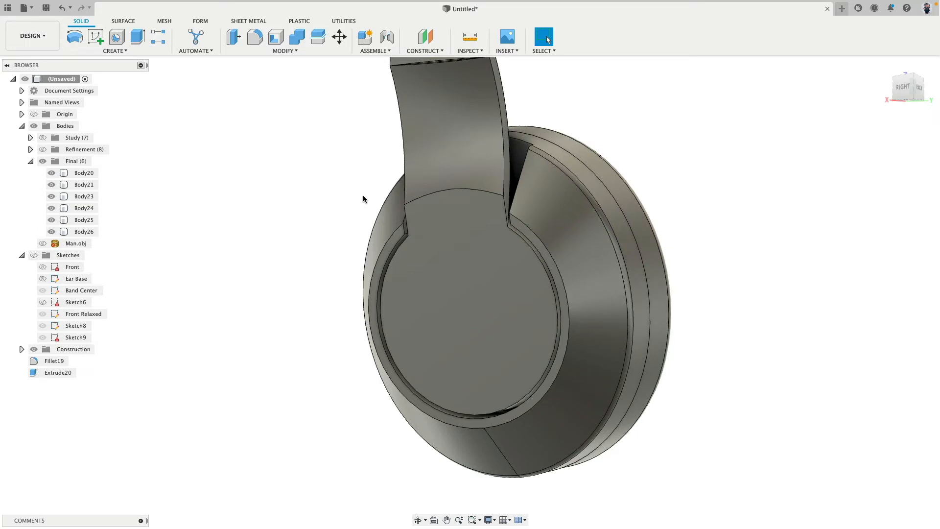
pyautogui.click(515, 274)
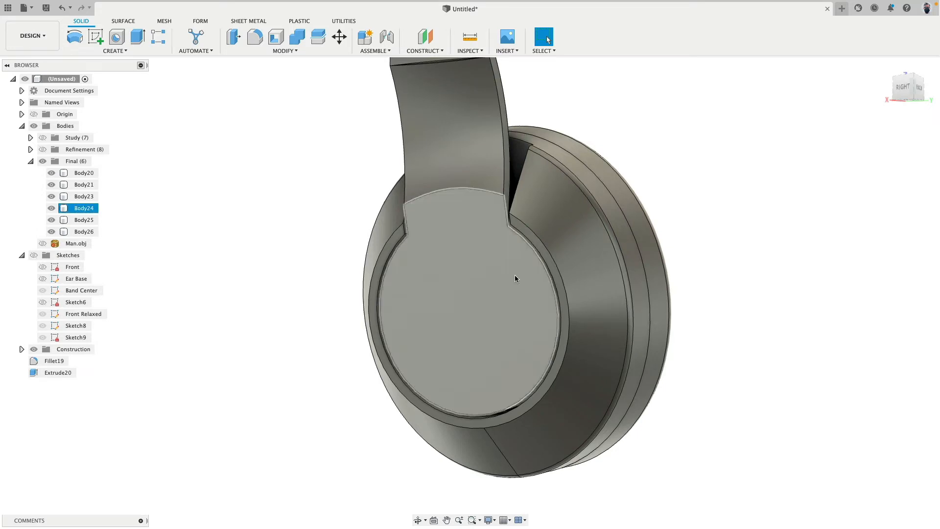
pyautogui.scroll(10, 566, 237)
pyautogui.scroll(-10, 566, 238)
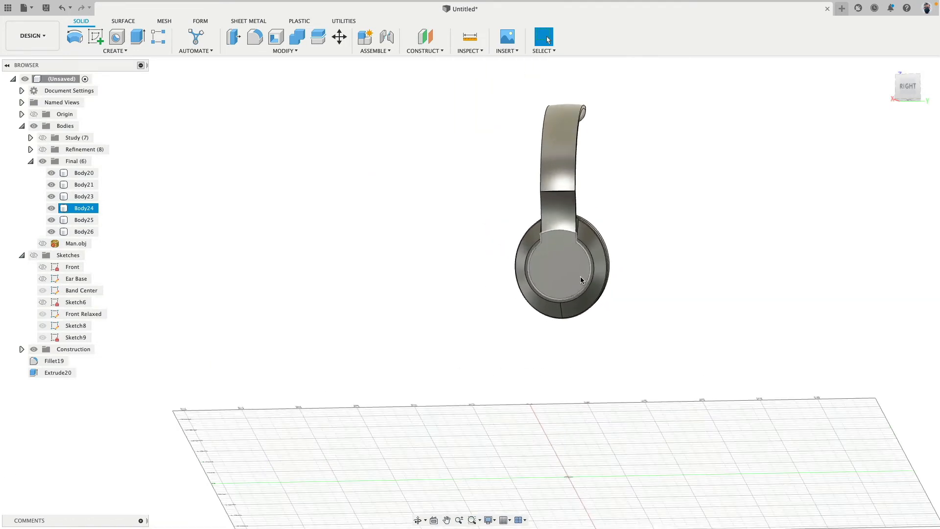
pyautogui.scroll(-3, 580, 278)
pyautogui.click(668, 278)
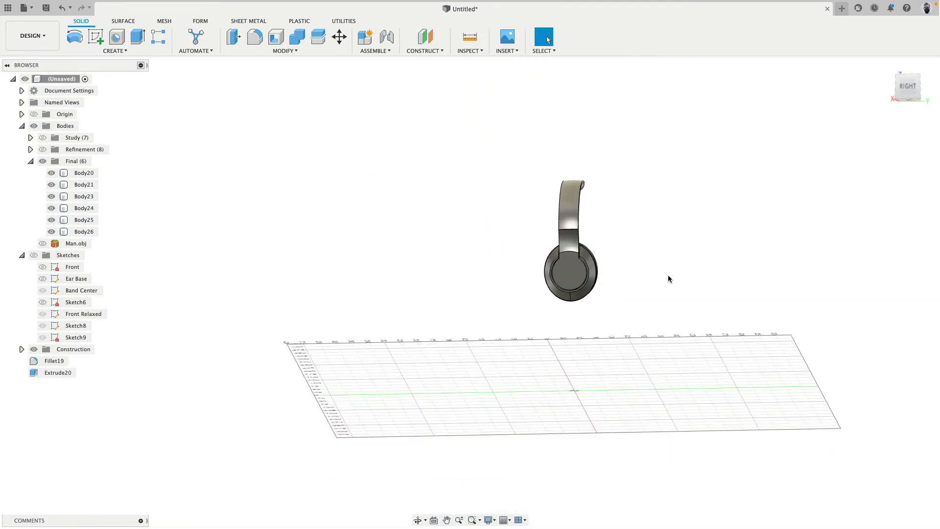
pyautogui.scroll(10, 637, 265)
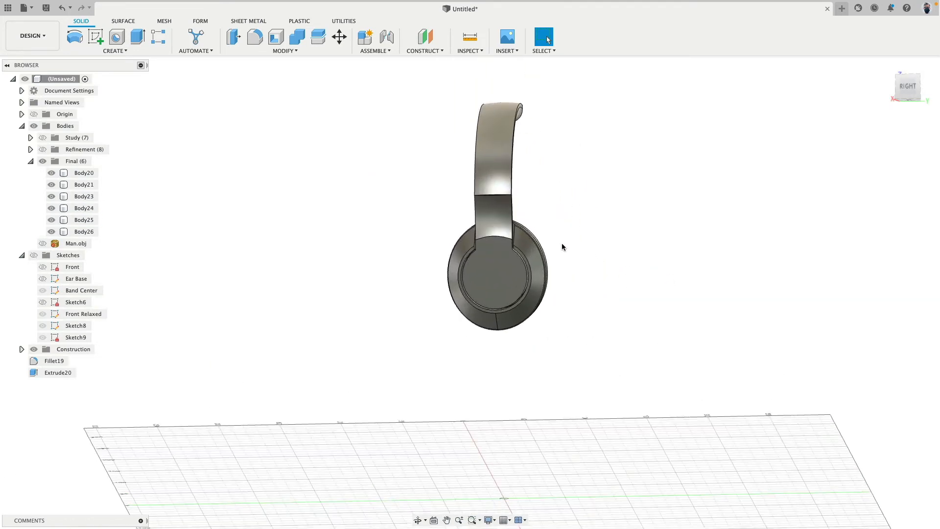
# Fillet the two corner edges of Body25 where the slot meets the round opening with a 1 mm radius
pyautogui.scroll(2, 562, 247)
pyautogui.keyDown('shift'); pyautogui.moveTo(526, 248); pyautogui.dragTo(534, 237, button='middle'); pyautogui.keyUp('shift')
pyautogui.scroll(5, 534, 237)
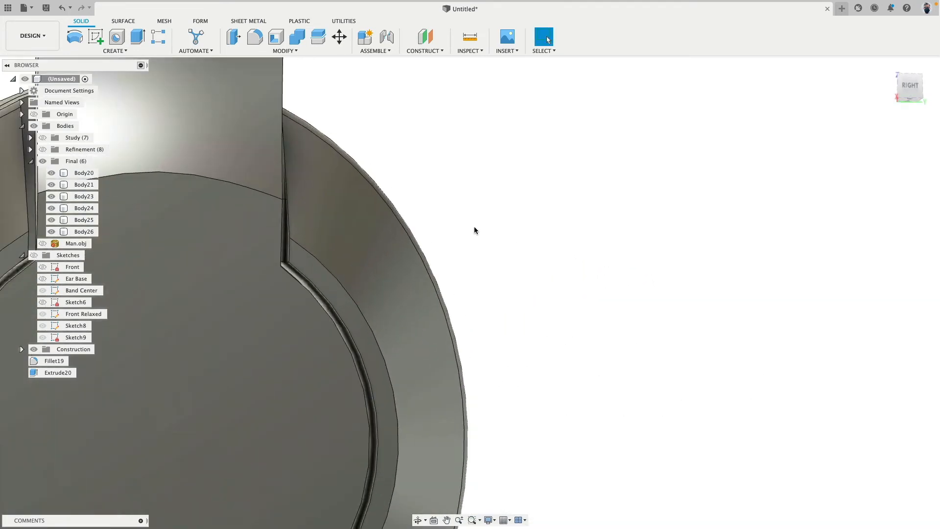
pyautogui.moveTo(475, 227); pyautogui.dragTo(689, 192, button='middle')
pyautogui.scroll(4, 632, 189)
pyautogui.keyDown('shift'); pyautogui.moveTo(568, 195); pyautogui.dragTo(593, 177, button='middle'); pyautogui.keyUp('shift')
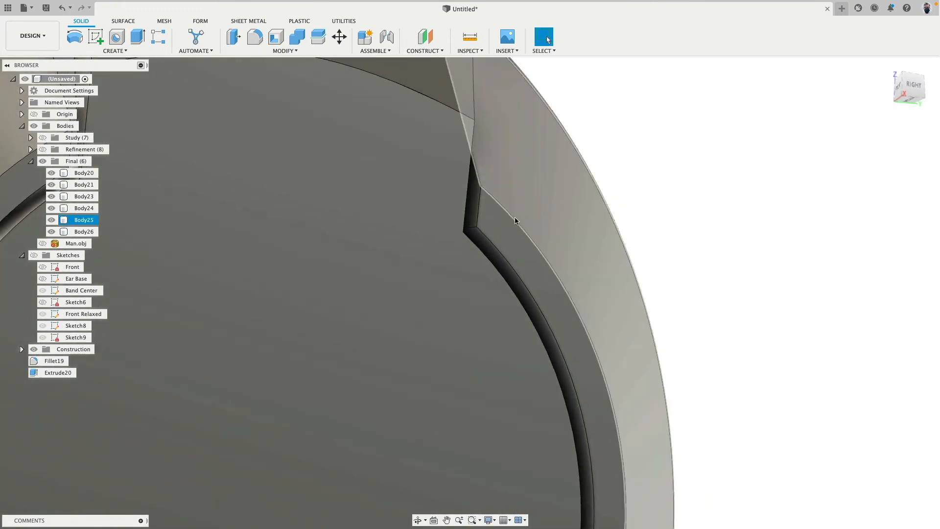
pyautogui.click(470, 230)
pyautogui.keyDown('shift'); pyautogui.moveTo(409, 205); pyautogui.dragTo(425, 221, button='middle'); pyautogui.keyUp('shift')
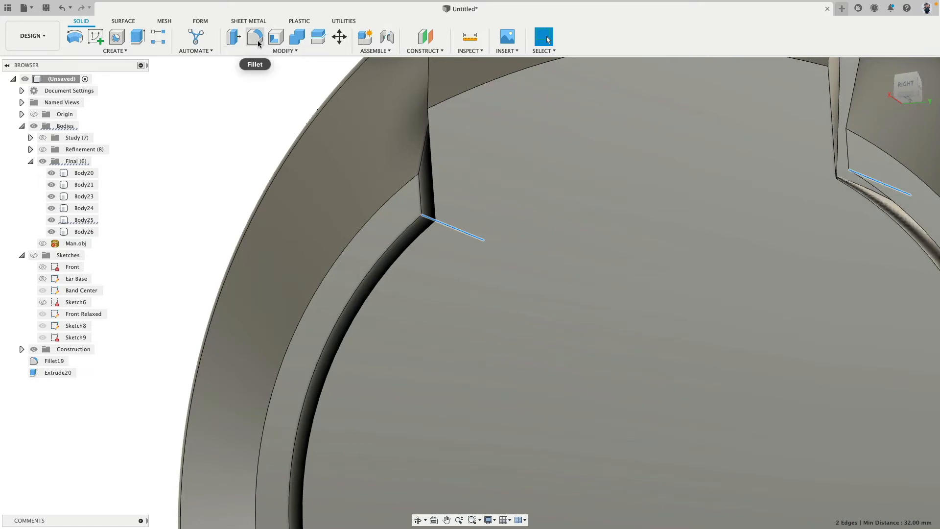
pyautogui.click(256, 39)
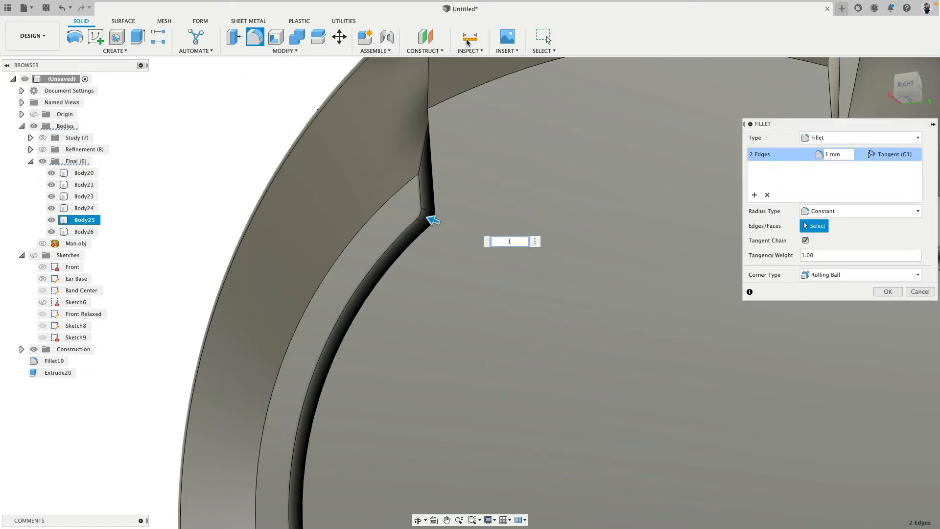
pyautogui.press('Return')
# Hide Body25 and Body20 to expose the joint between the headband arm and the plug
pyautogui.moveTo(437, 135)
pyautogui.keyDown('shift'); pyautogui.mouseDown(button='middle')
pyautogui.moveTo(458, 118)
pyautogui.moveTo(450, 166)
pyautogui.moveTo(426, 193)
pyautogui.moveTo(451, 191)
pyautogui.moveTo(466, 174)
pyautogui.moveTo(466, 201)
pyautogui.moveTo(524, 262)
pyautogui.moveTo(414, 107)
pyautogui.mouseUp(button='middle'); pyautogui.keyUp('shift')
pyautogui.click(421, 195)
pyautogui.scroll(-5, 436, 159)
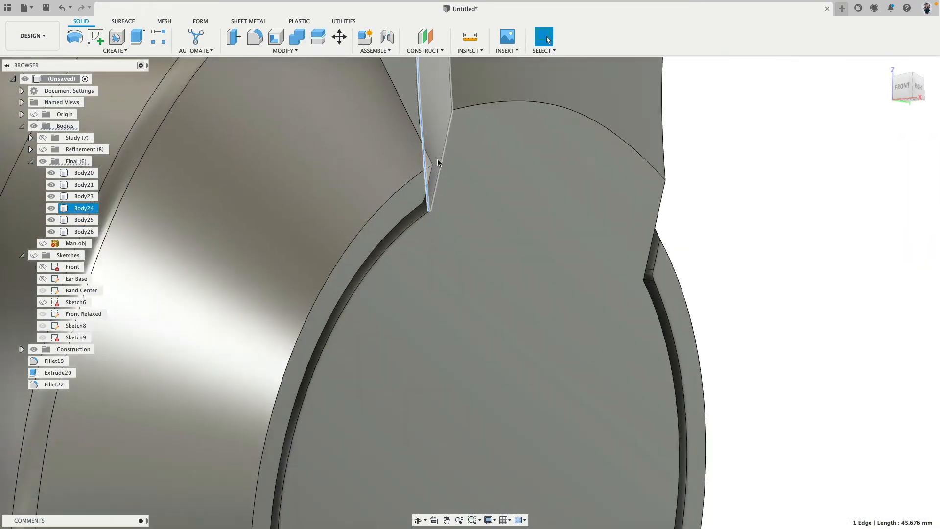
pyautogui.click(732, 246)
pyautogui.click(310, 187)
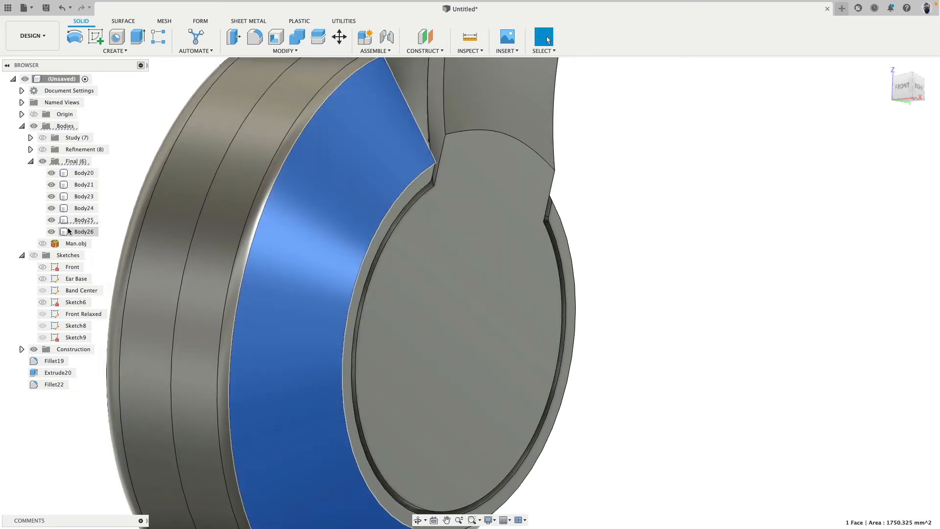
pyautogui.press('v')
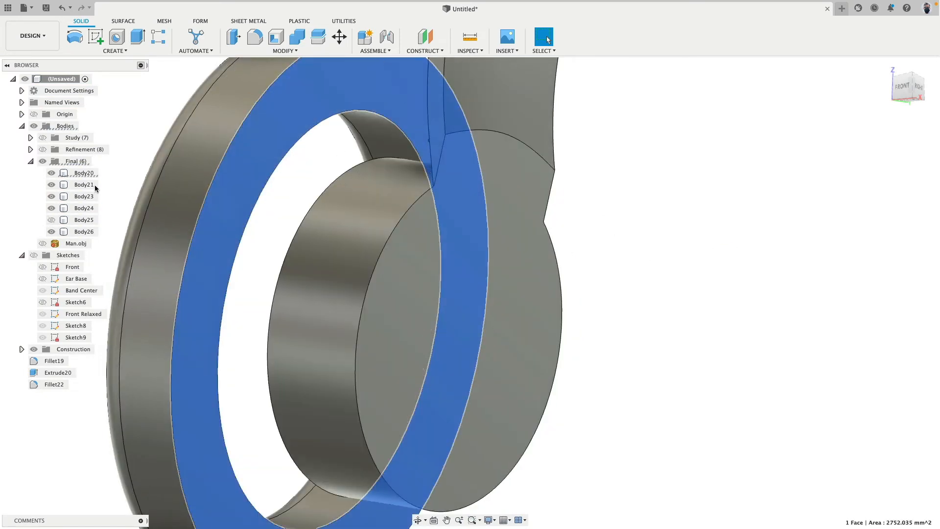
pyautogui.click(51, 173)
pyautogui.keyDown('shift'); pyautogui.moveTo(262, 208); pyautogui.dragTo(295, 214, button='middle'); pyautogui.keyUp('shift')
pyautogui.scroll(4, 334, 153)
pyautogui.moveTo(334, 152); pyautogui.dragTo(248, 244, button='middle')
pyautogui.scroll(3, 295, 192)
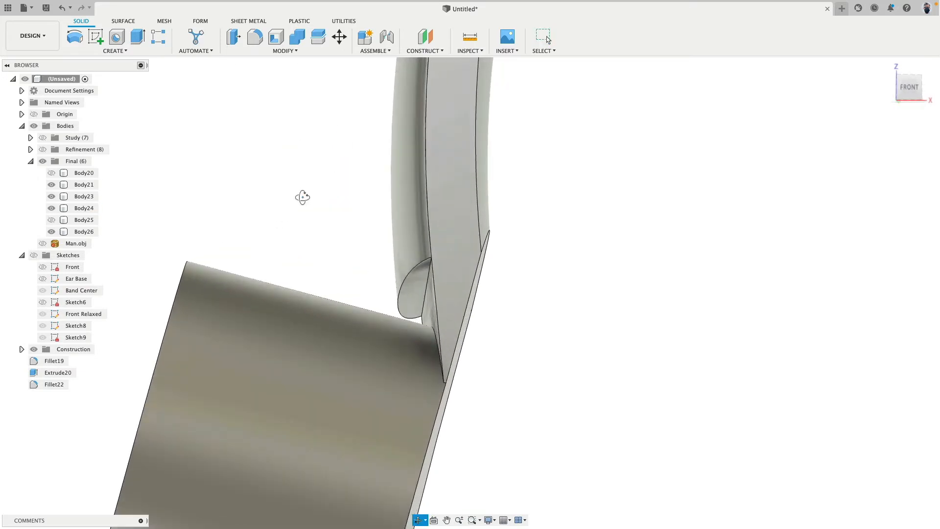
pyautogui.keyDown('shift'); pyautogui.moveTo(302, 197); pyautogui.dragTo(319, 150, button='middle'); pyautogui.keyUp('shift')
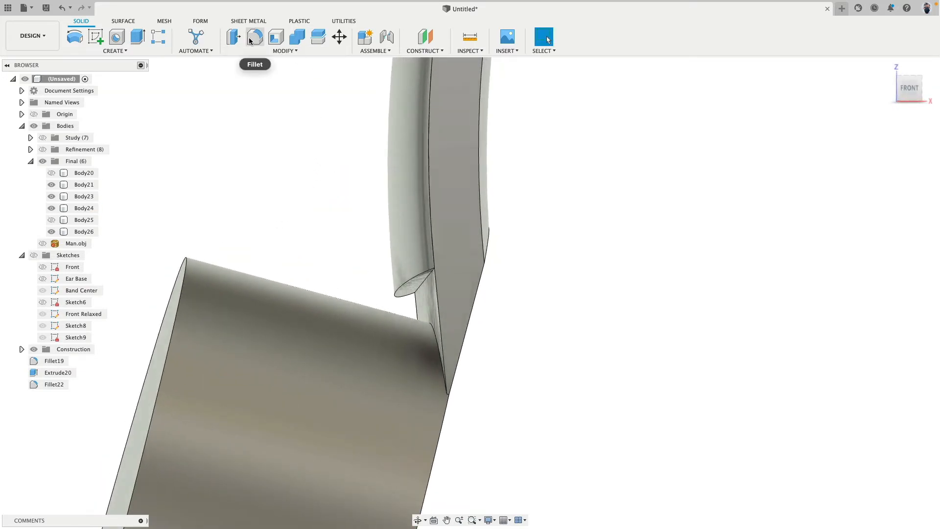
pyautogui.press('q')
pyautogui.click(413, 284)
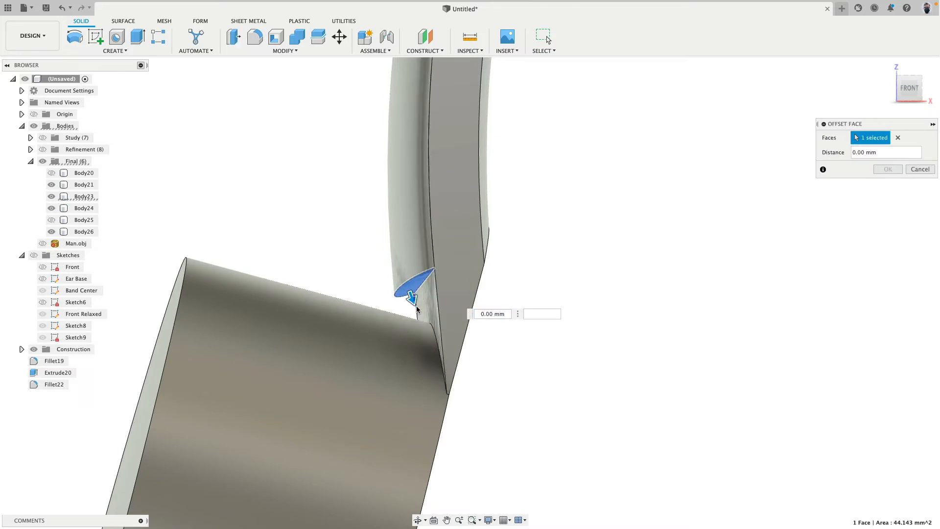
pyautogui.press('Escape')
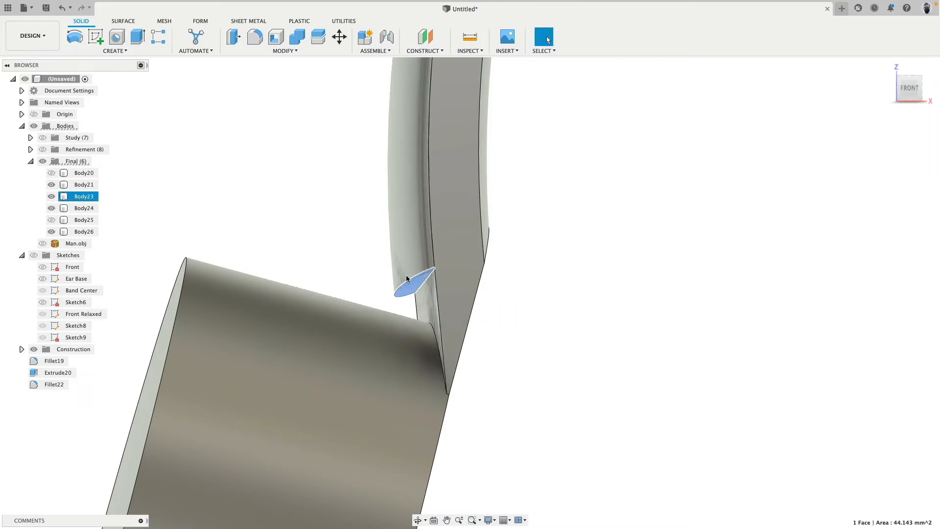
pyautogui.click(234, 38)
pyautogui.moveTo(417, 296); pyautogui.dragTo(423, 317)
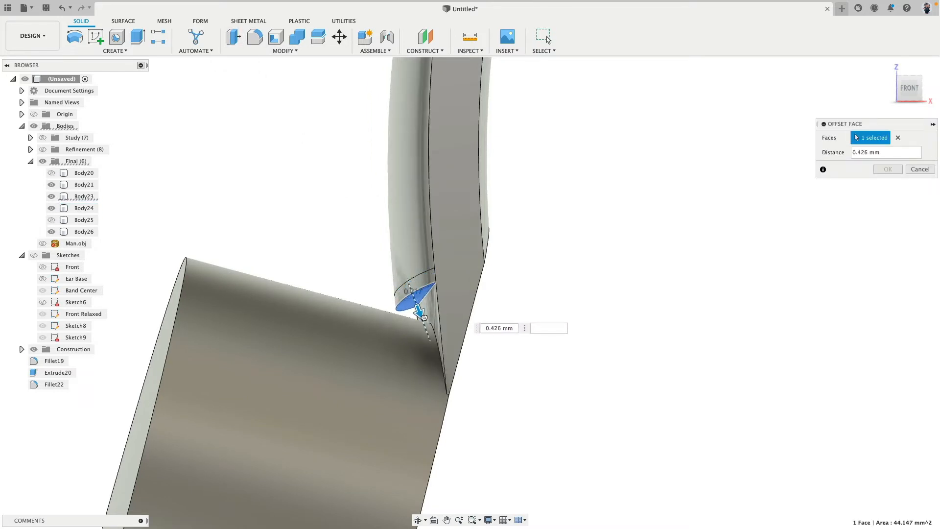
pyautogui.moveTo(470, 436); pyautogui.dragTo(503, 436)
pyautogui.keyDown('shift'); pyautogui.moveTo(666, 290); pyautogui.dragTo(706, 284, button='middle'); pyautogui.keyUp('shift')
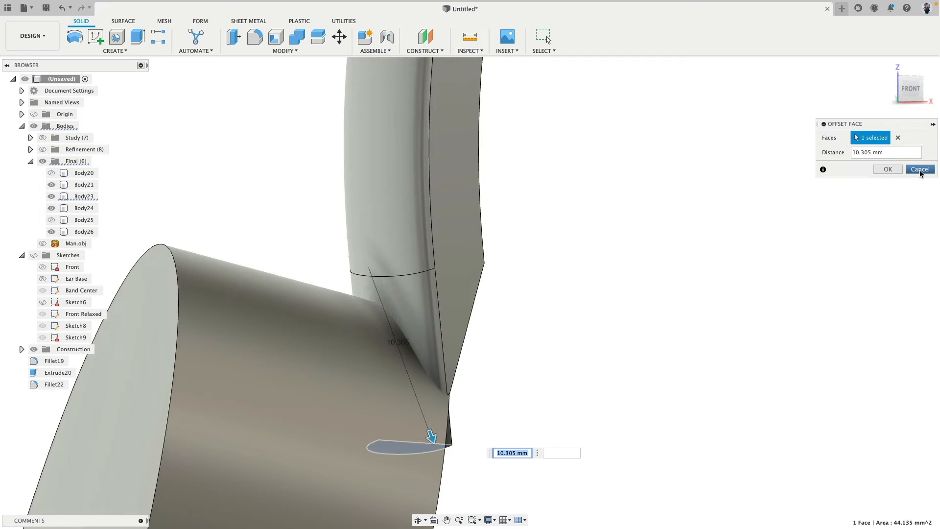
pyautogui.keyDown('shift'); pyautogui.moveTo(664, 258); pyautogui.dragTo(586, 280, button='middle'); pyautogui.keyUp('shift')
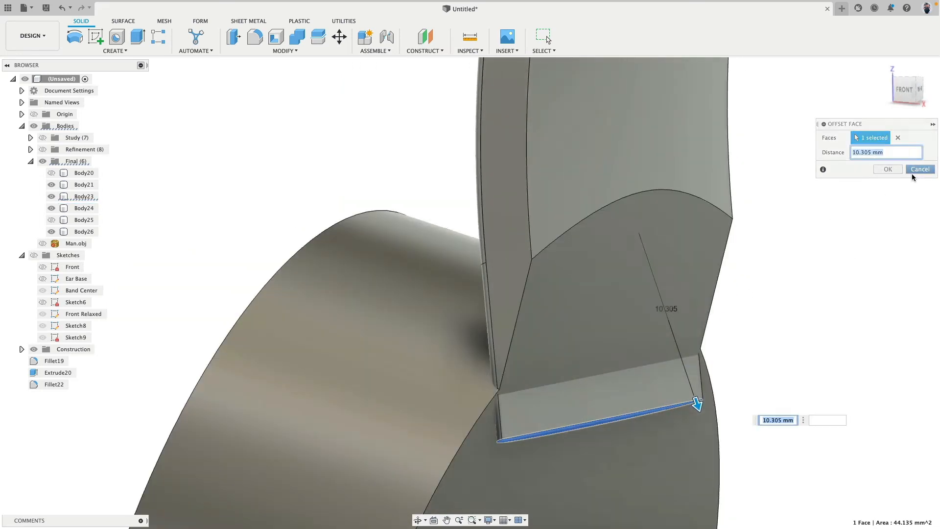
pyautogui.click(919, 169)
# Fillet the two short edges at the lower tips of the arm, where it meets the plug, with a 1 mm radius
pyautogui.keyDown('shift'); pyautogui.moveTo(709, 267); pyautogui.dragTo(788, 336, button='middle'); pyautogui.keyUp('shift')
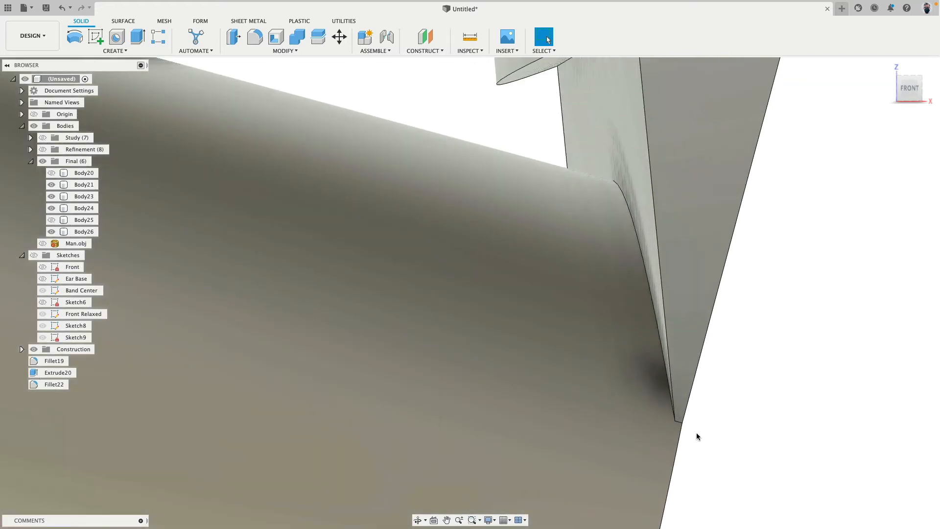
pyautogui.moveTo(680, 424)
pyautogui.keyDown('shift'); pyautogui.mouseDown(button='middle')
pyautogui.moveTo(692, 426)
pyautogui.moveTo(665, 428)
pyautogui.mouseUp(button='middle'); pyautogui.keyUp('shift')
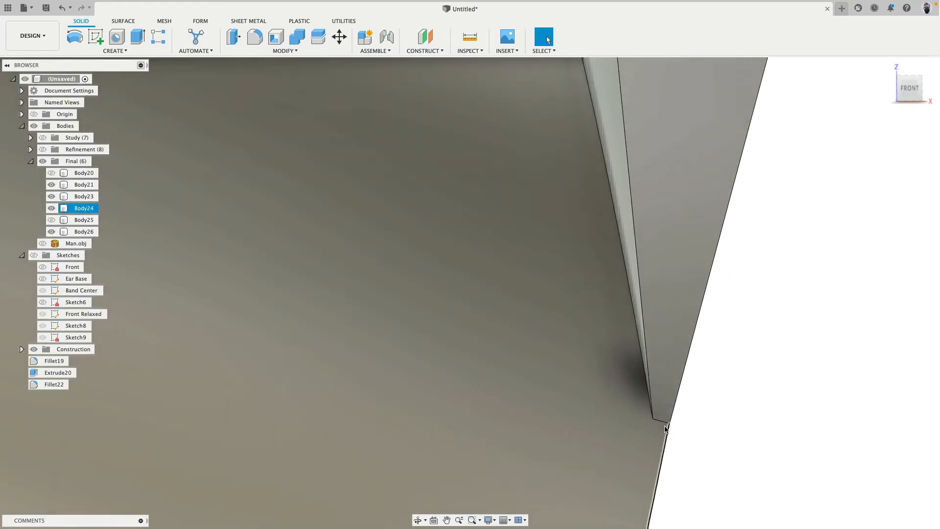
pyautogui.scroll(-10, 715, 370)
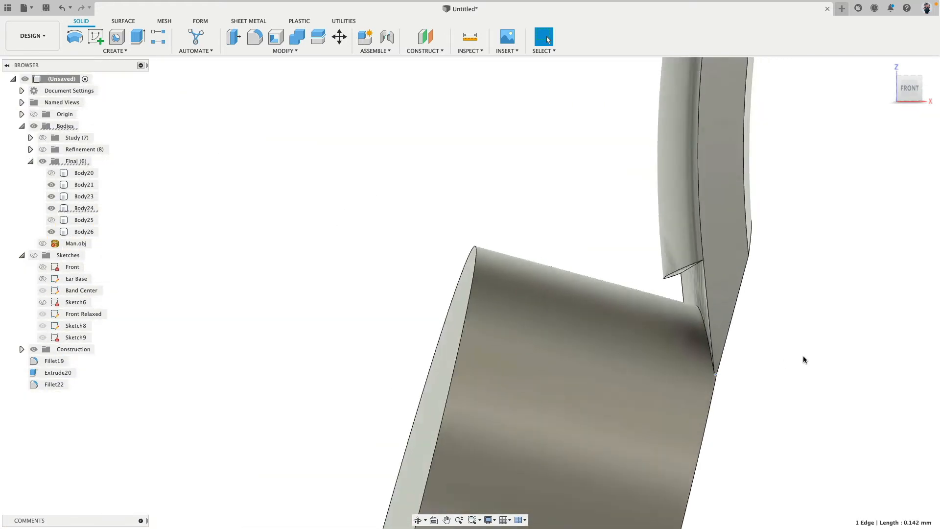
pyautogui.keyDown('shift'); pyautogui.moveTo(803, 359); pyautogui.dragTo(697, 346, button='middle'); pyautogui.keyUp('shift')
pyautogui.moveTo(741, 331); pyautogui.dragTo(279, 252, button='middle')
pyautogui.keyDown('shift'); pyautogui.moveTo(587, 251); pyautogui.dragTo(484, 250, button='middle'); pyautogui.keyUp('shift')
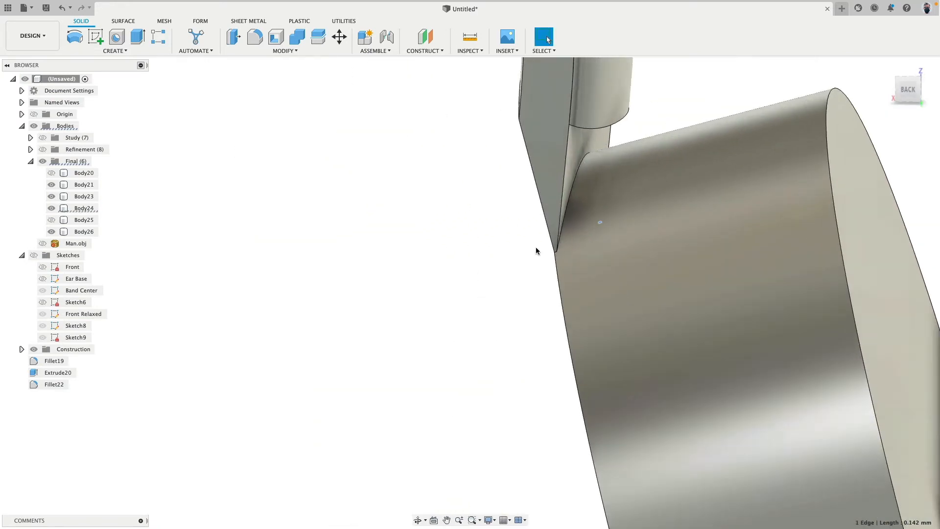
pyautogui.scroll(10, 548, 254)
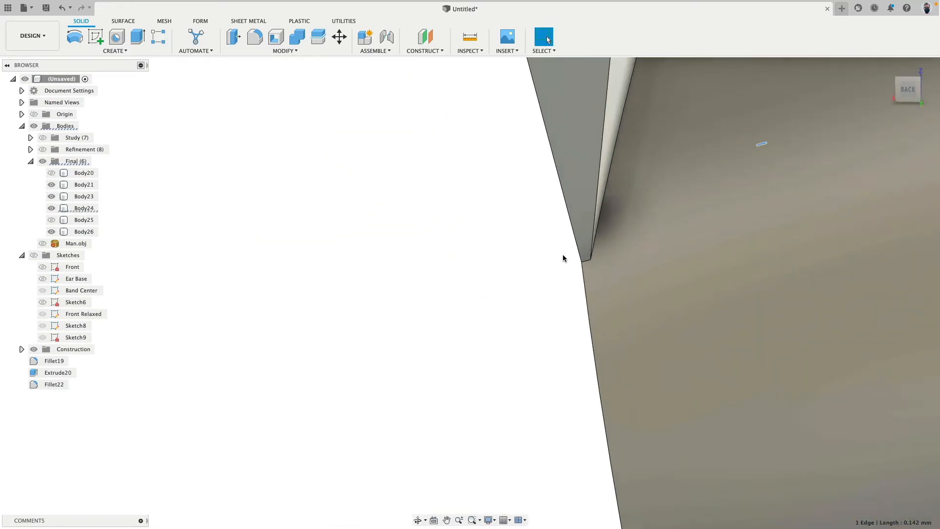
pyautogui.scroll(5, 585, 261)
pyautogui.keyDown('shift'); pyautogui.click(589, 258); pyautogui.keyUp('shift')
pyautogui.scroll(-3, 519, 281)
pyautogui.keyDown('shift'); pyautogui.moveTo(520, 284); pyautogui.dragTo(506, 269, button='middle'); pyautogui.keyUp('shift')
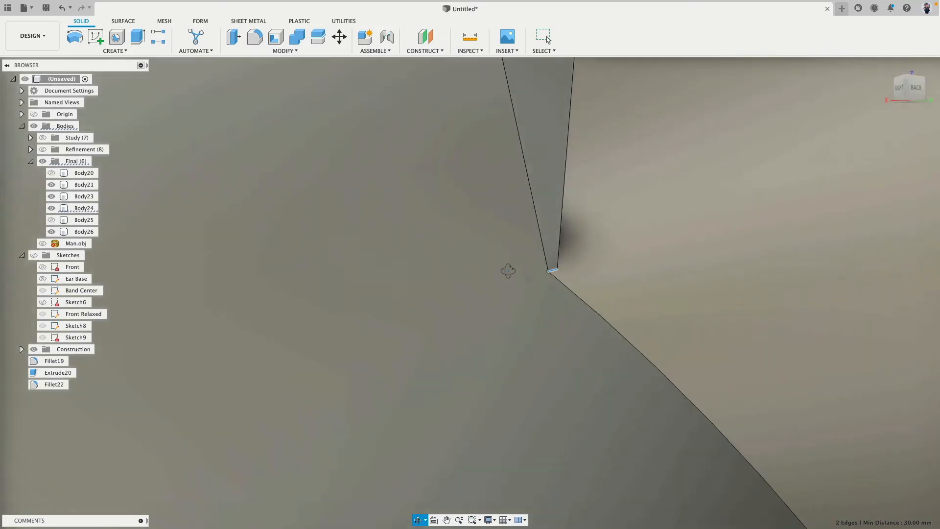
pyautogui.click(255, 37)
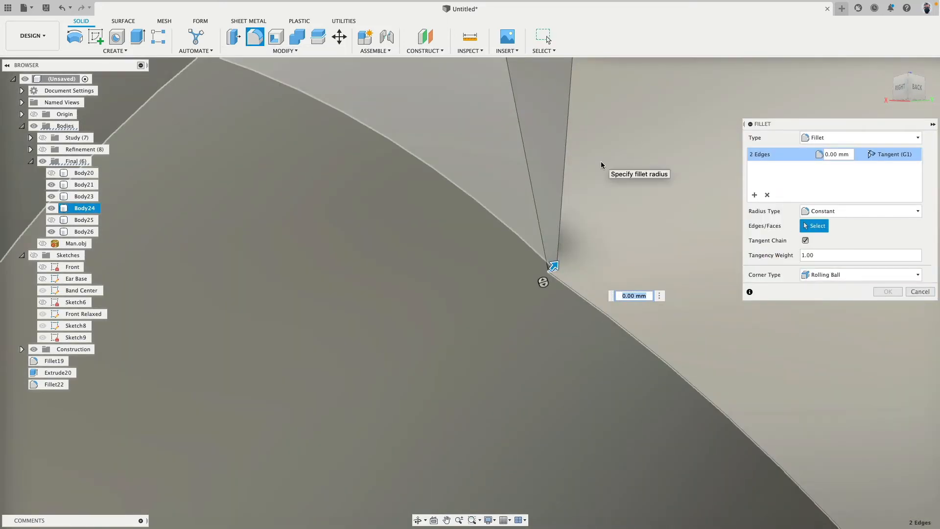
pyautogui.write('1')
pyautogui.press('Return')
pyautogui.scroll(-5, 581, 241)
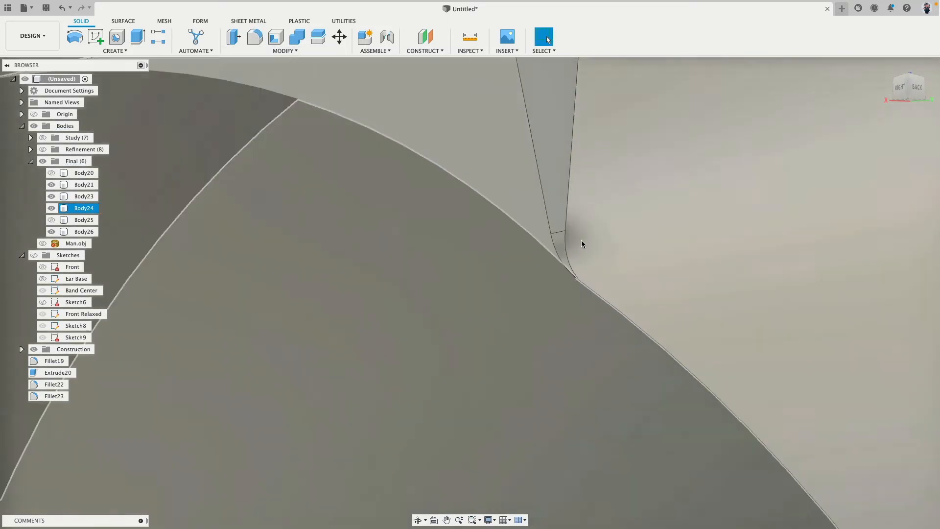
# Examine how the inner piece, Body23, sits against the lower arm, Body24, above the plug
pyautogui.keyDown('shift'); pyautogui.moveTo(581, 242); pyautogui.dragTo(697, 189, button='middle'); pyautogui.keyUp('shift')
pyautogui.keyDown('shift'); pyautogui.moveTo(462, 212); pyautogui.dragTo(446, 236, button='middle'); pyautogui.keyUp('shift')
pyautogui.scroll(5, 601, 210)
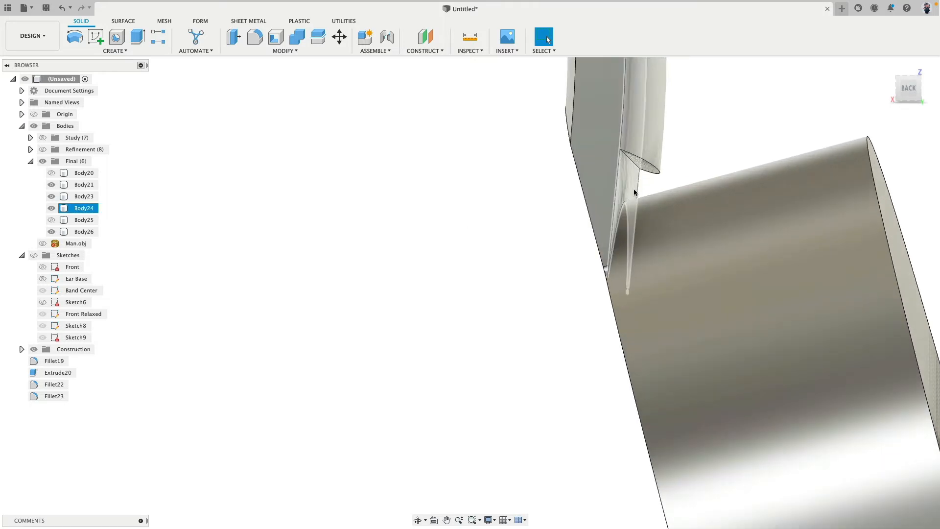
pyautogui.click(650, 125)
pyautogui.keyDown('shift'); pyautogui.click(601, 146); pyautogui.keyUp('shift')
pyautogui.scroll(-5, 464, 297)
pyautogui.moveTo(437, 317); pyautogui.dragTo(383, 482, button='middle')
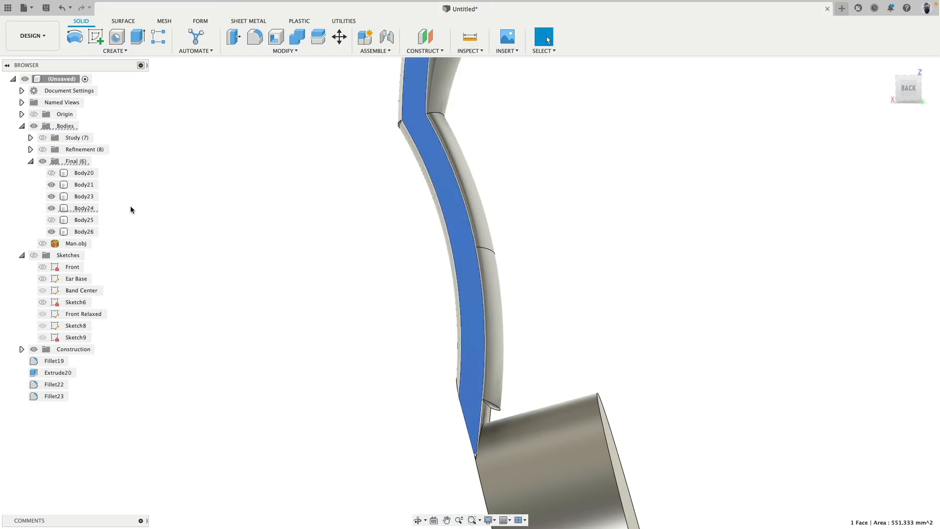
pyautogui.click(90, 208)
pyautogui.click(210, 229)
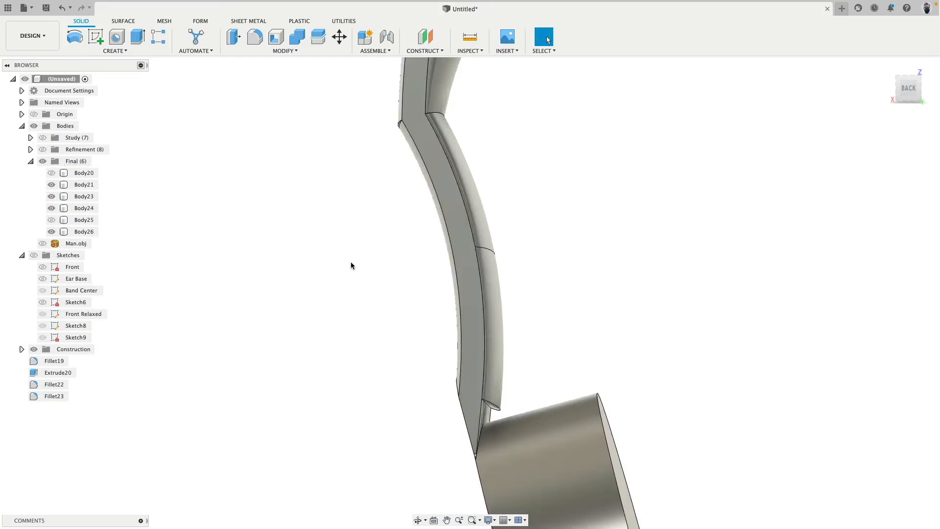
pyautogui.click(492, 300)
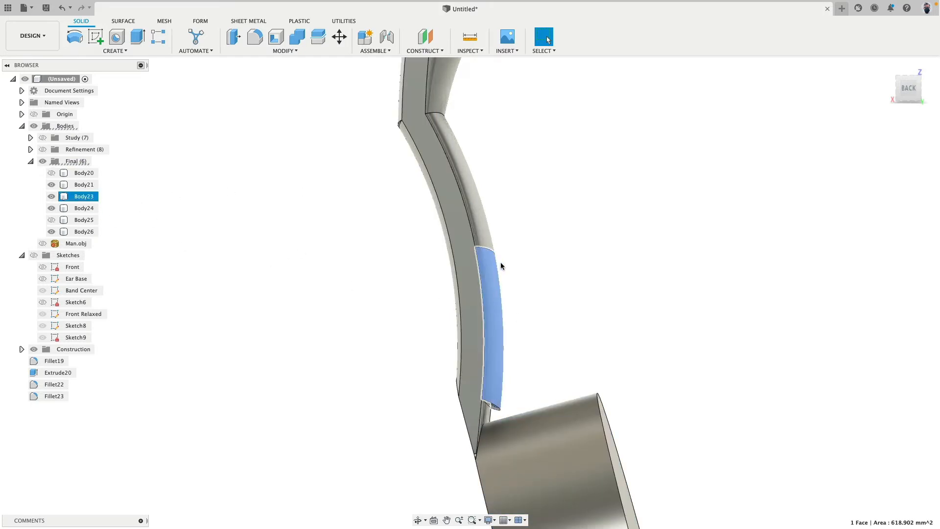
pyautogui.keyDown('shift'); pyautogui.click(486, 227); pyautogui.keyUp('shift')
pyautogui.click(129, 223)
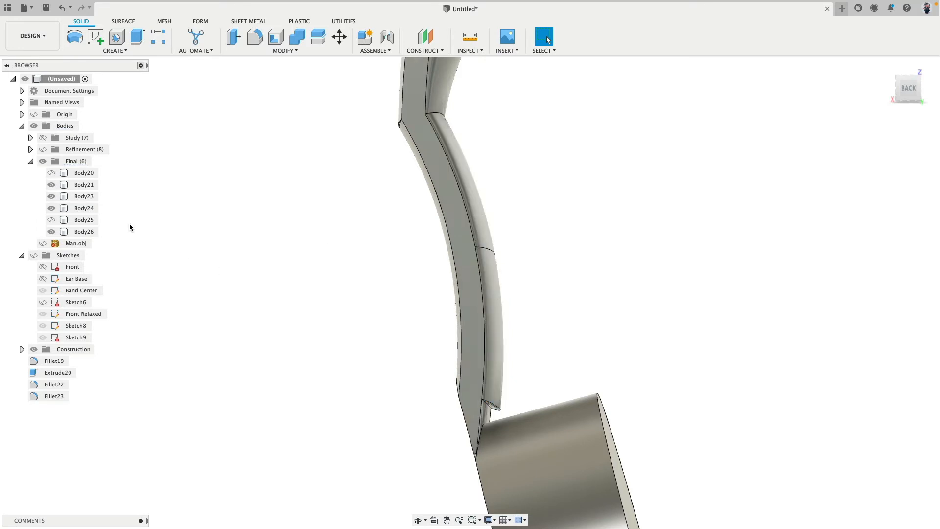
# Join Body23 into Body24 with Combine, using Body24 as the target and not keeping the tool body
pyautogui.click(84, 197)
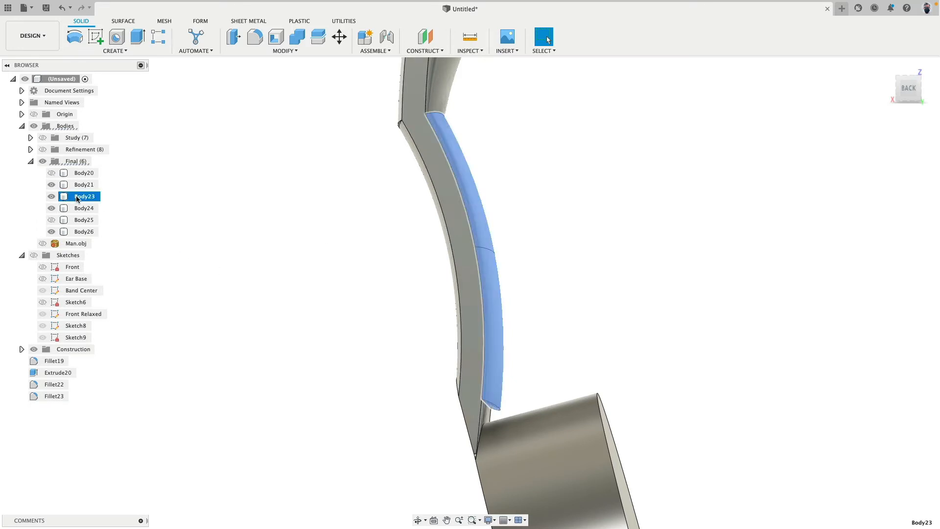
pyautogui.click(297, 37)
pyautogui.click(431, 144)
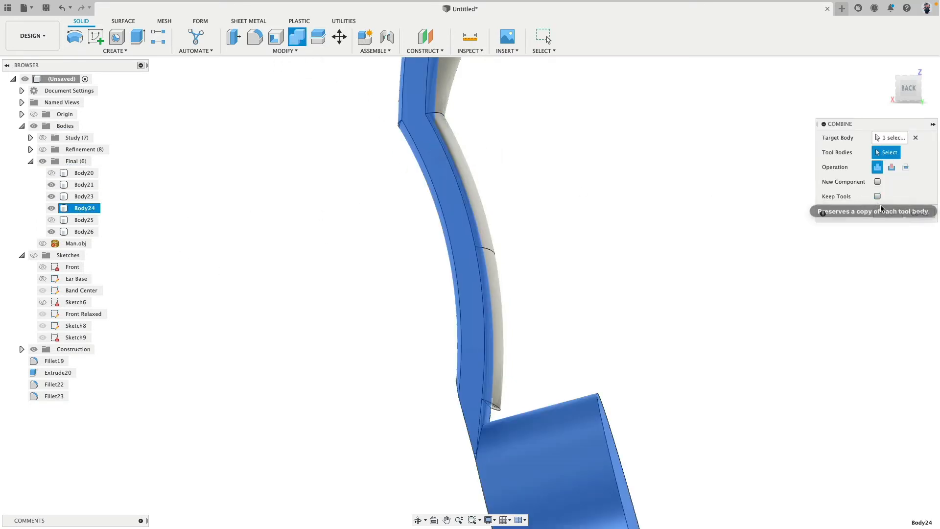
pyautogui.click(490, 265)
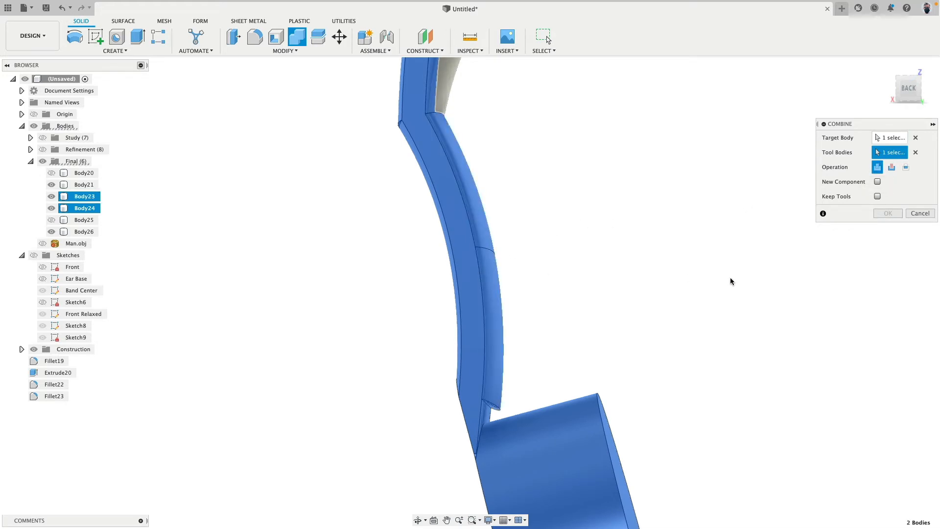
pyautogui.press('Return')
# Offset the narrow inner face of the arm, directly above the plug, outward by 2.432 mm
pyautogui.scroll(10, 618, 221)
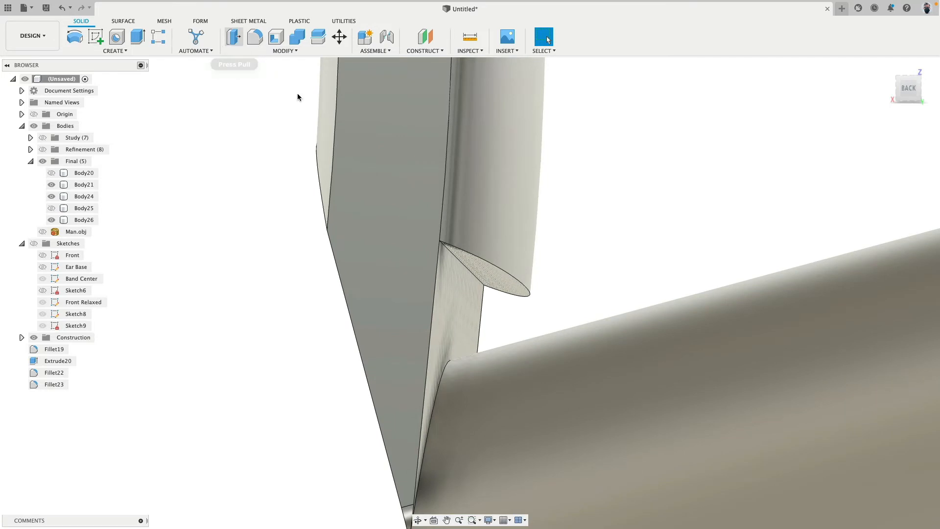
pyautogui.click(233, 36)
pyautogui.click(470, 305)
pyautogui.moveTo(474, 294); pyautogui.dragTo(524, 302)
pyautogui.keyDown('shift'); pyautogui.moveTo(584, 275); pyautogui.dragTo(590, 237, button='middle'); pyautogui.keyUp('shift')
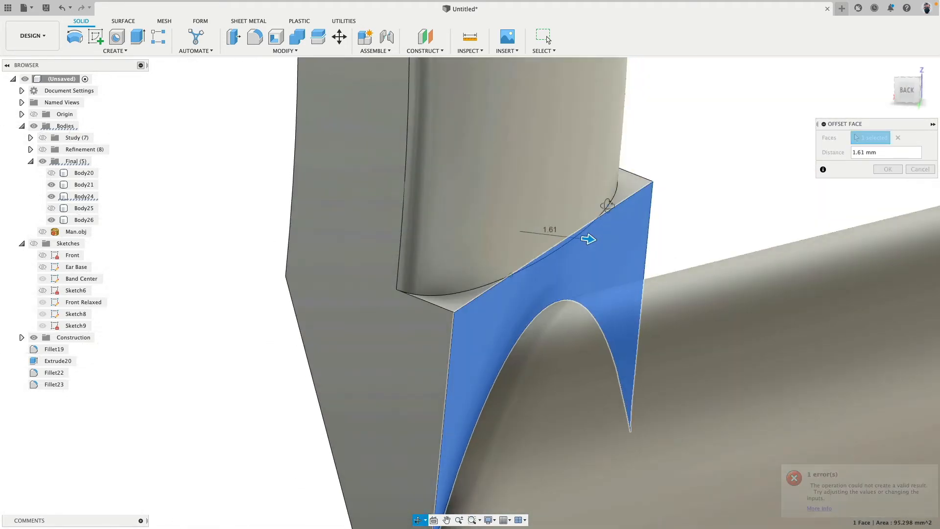
pyautogui.moveTo(598, 243); pyautogui.dragTo(619, 244)
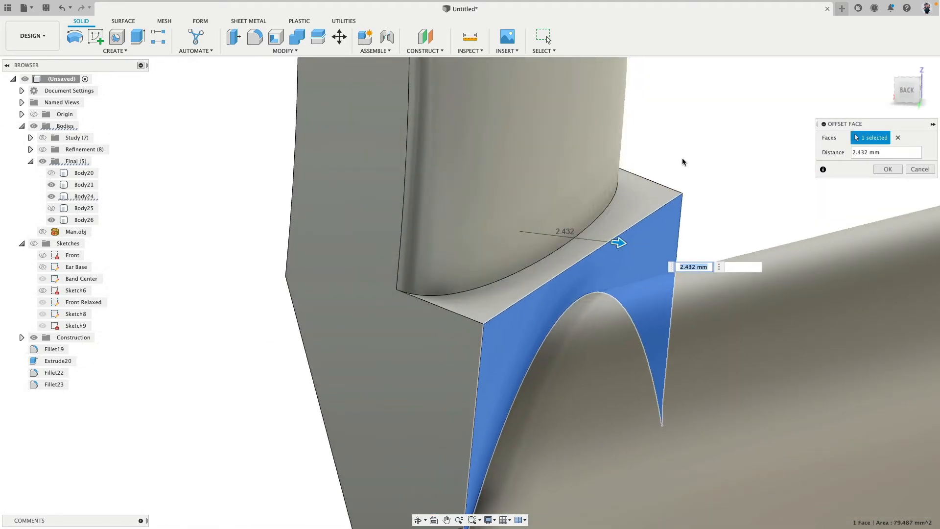
pyautogui.click(883, 174)
pyautogui.scroll(-5, 703, 157)
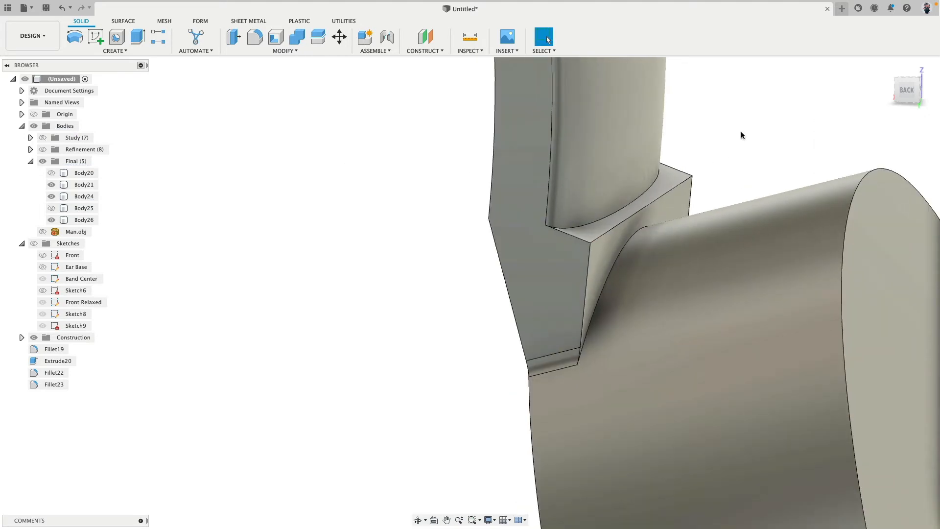
pyautogui.keyDown('shift'); pyautogui.moveTo(741, 132); pyautogui.dragTo(656, 147, button='middle'); pyautogui.keyUp('shift')
pyautogui.click(486, 361)
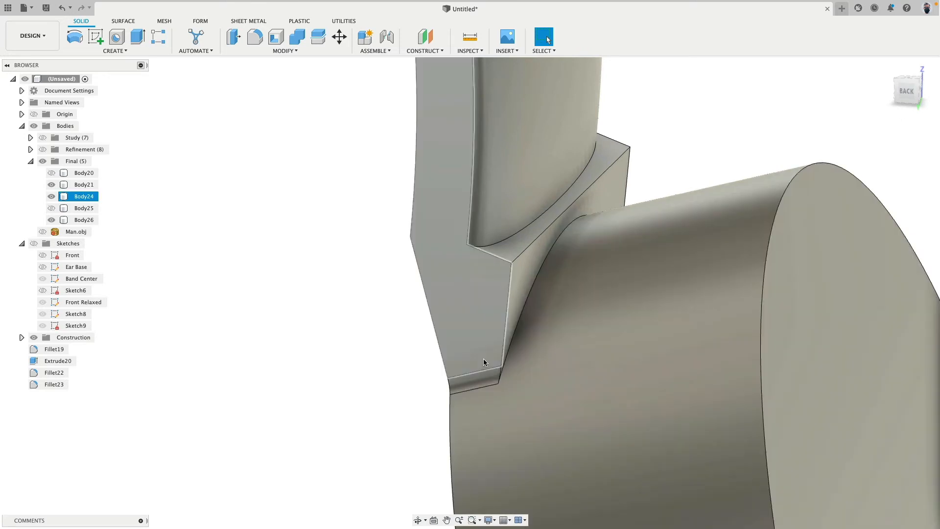
pyautogui.click(138, 39)
pyautogui.keyDown('shift'); pyautogui.moveTo(230, 151); pyautogui.dragTo(181, 157, button='middle'); pyautogui.keyUp('shift')
pyautogui.click(374, 216)
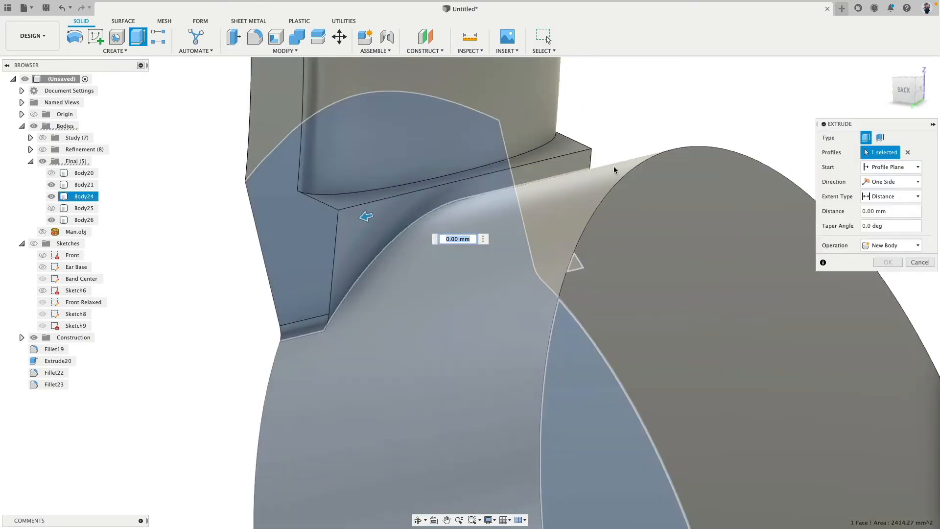
pyautogui.click(907, 152)
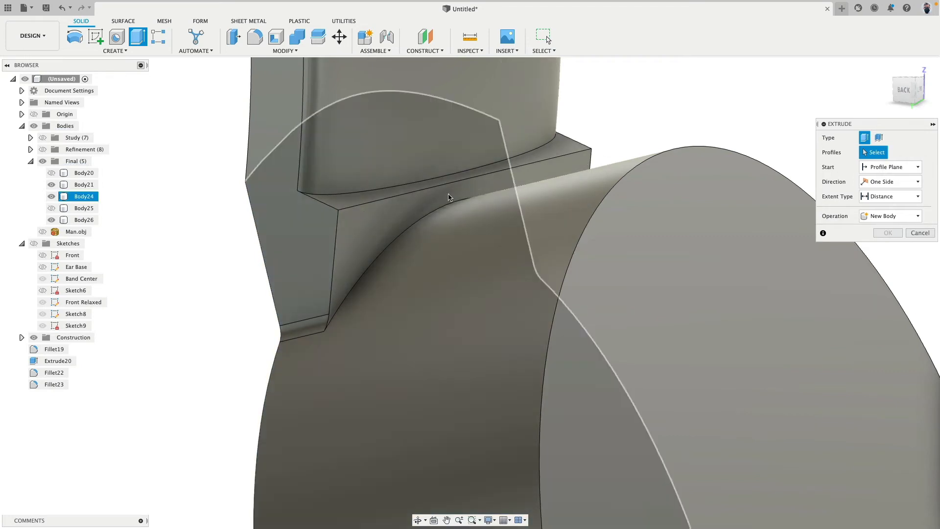
pyautogui.keyDown('shift'); pyautogui.moveTo(415, 201); pyautogui.dragTo(611, 105, button='middle'); pyautogui.keyUp('shift')
pyautogui.click(912, 92)
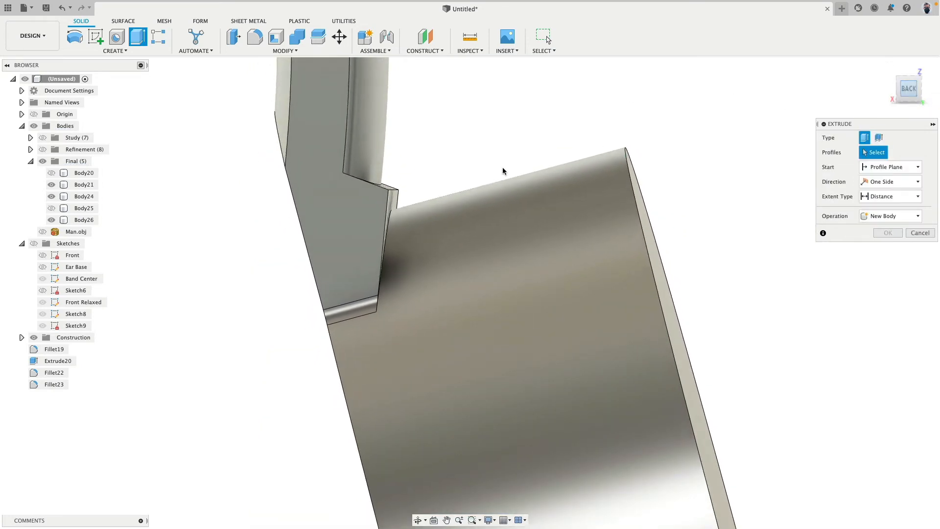
pyautogui.scroll(5, 447, 178)
pyautogui.keyDown('shift'); pyautogui.moveTo(474, 192); pyautogui.dragTo(439, 192, button='middle'); pyautogui.keyUp('shift')
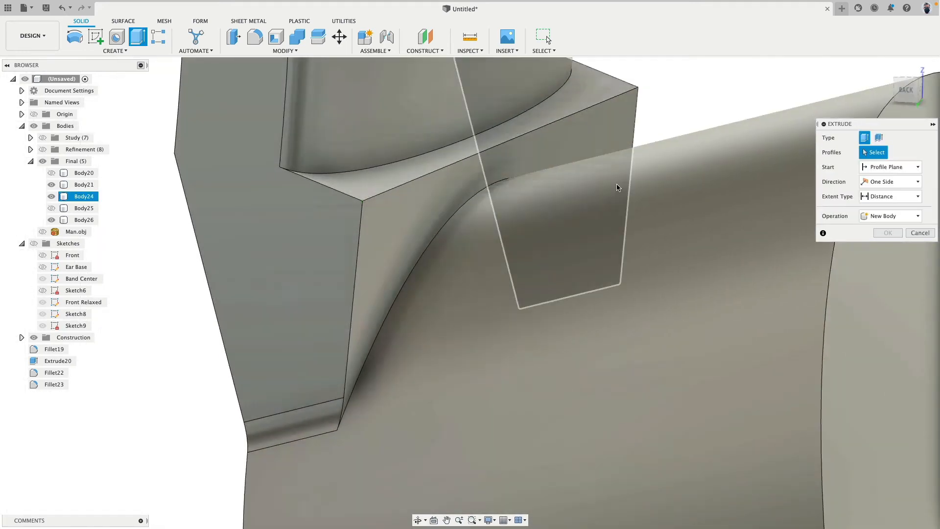
pyautogui.click(921, 233)
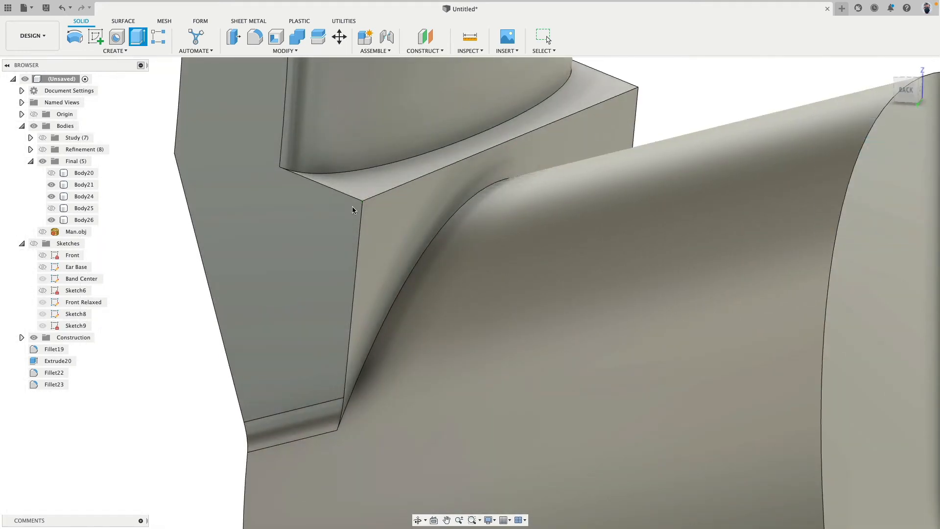
pyautogui.click(283, 255)
pyautogui.keyDown('shift'); pyautogui.moveTo(283, 255); pyautogui.dragTo(443, 234, button='middle'); pyautogui.keyUp('shift')
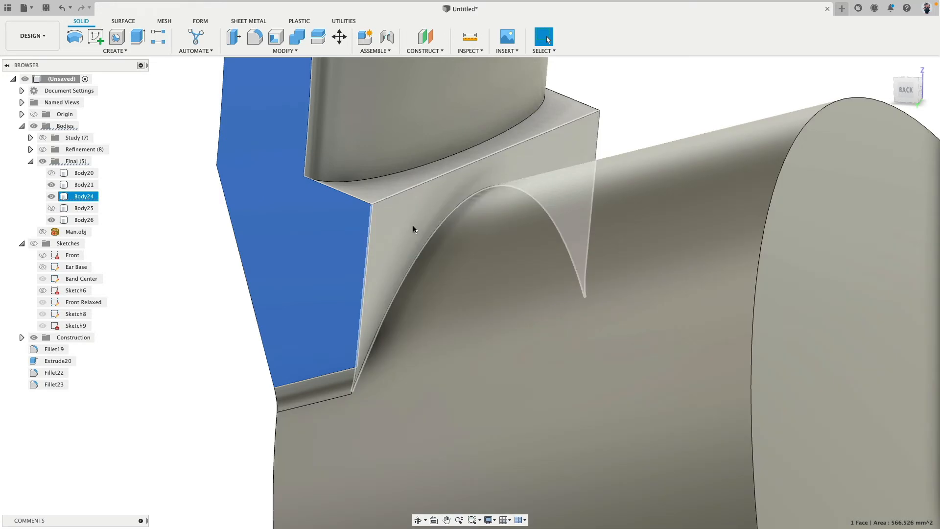
pyautogui.click(413, 226)
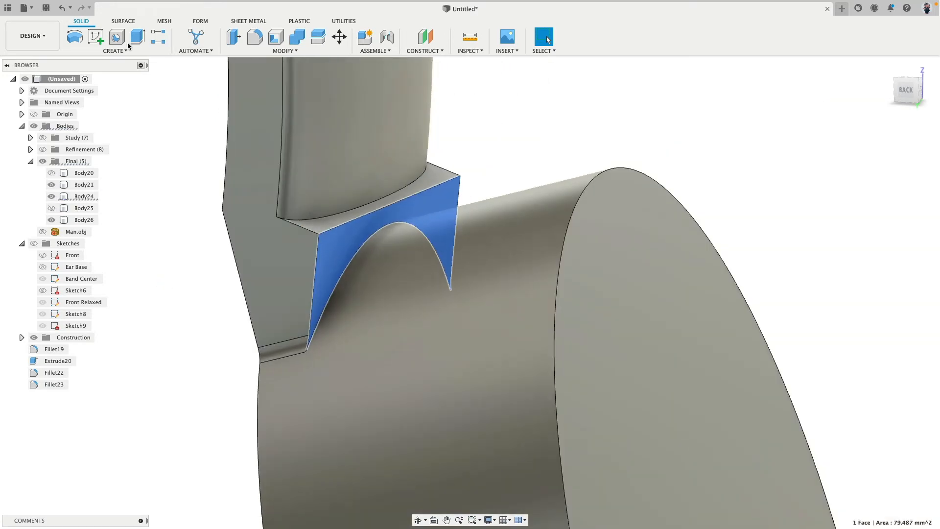
pyautogui.click(137, 37)
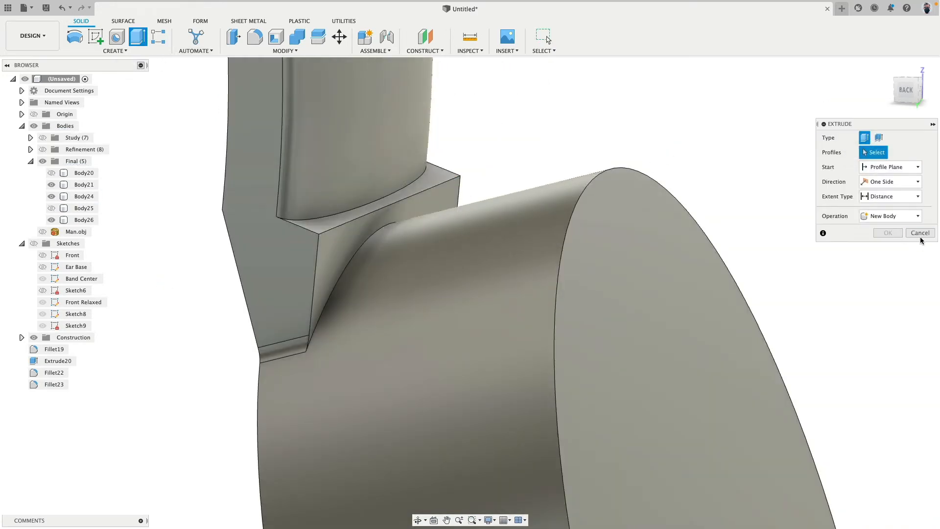
pyautogui.click(920, 236)
# Offset the arm's inner face above the plug further outward along the cylinder with Press Pull
pyautogui.press('q')
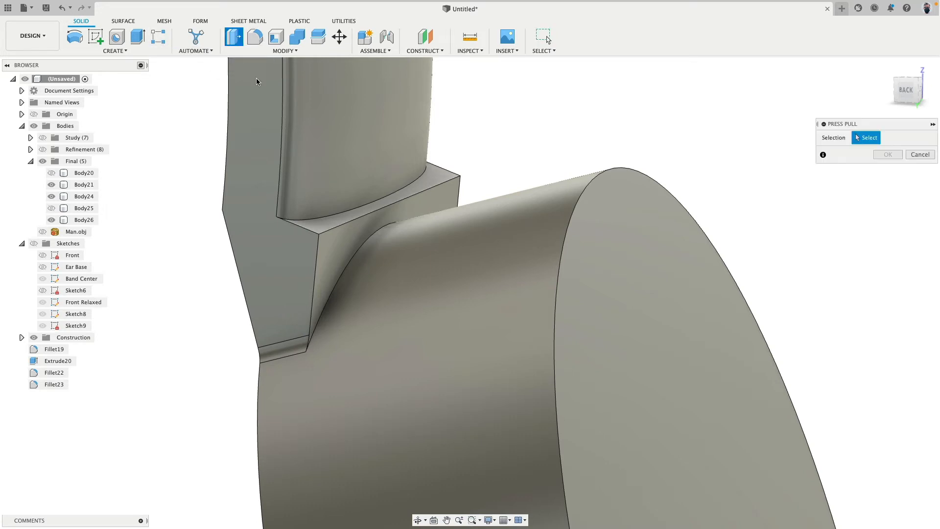
pyautogui.click(356, 253)
pyautogui.moveTo(357, 252); pyautogui.dragTo(398, 259)
pyautogui.keyDown('shift'); pyautogui.moveTo(518, 162); pyautogui.dragTo(587, 181, button='middle'); pyautogui.keyUp('shift')
pyautogui.click(887, 168)
pyautogui.click(421, 332)
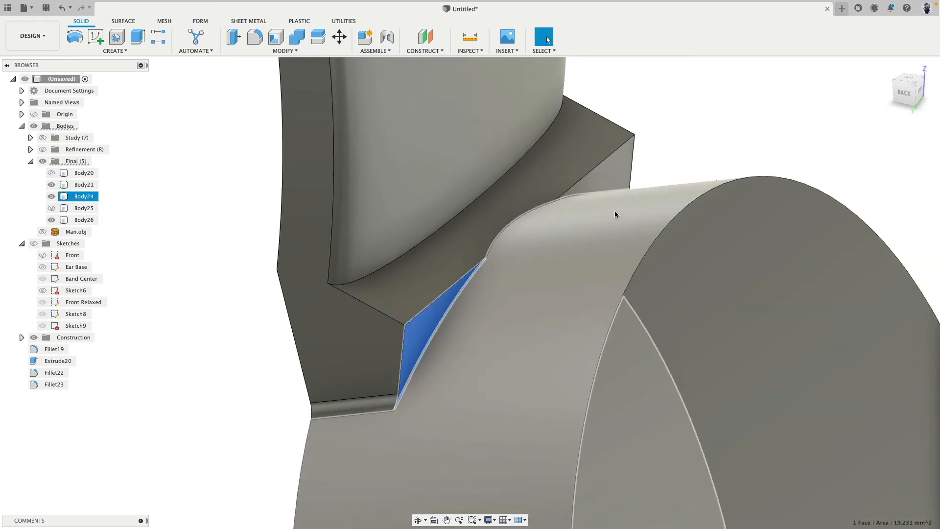
pyautogui.press('Escape')
# Show Body25 and Body20 again and check the extended arm joint against the ear cup
pyautogui.keyDown('shift'); pyautogui.moveTo(615, 214); pyautogui.dragTo(451, 236, button='middle'); pyautogui.keyUp('shift')
pyautogui.click(509, 246)
pyautogui.press('Escape')
pyautogui.keyDown('shift'); pyautogui.moveTo(524, 233); pyautogui.dragTo(533, 232, button='middle'); pyautogui.keyUp('shift')
pyautogui.click(271, 208)
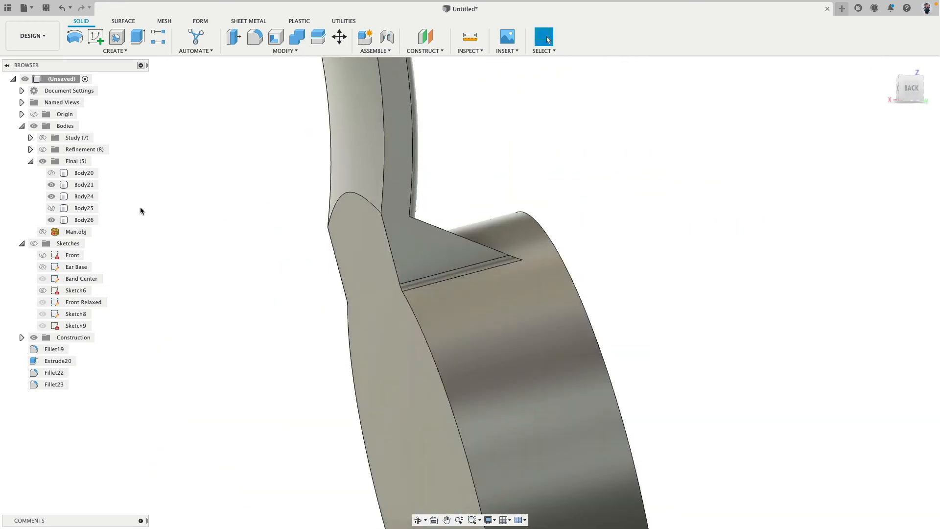
pyautogui.click(51, 208)
pyautogui.click(51, 173)
pyautogui.scroll(-5, 289, 301)
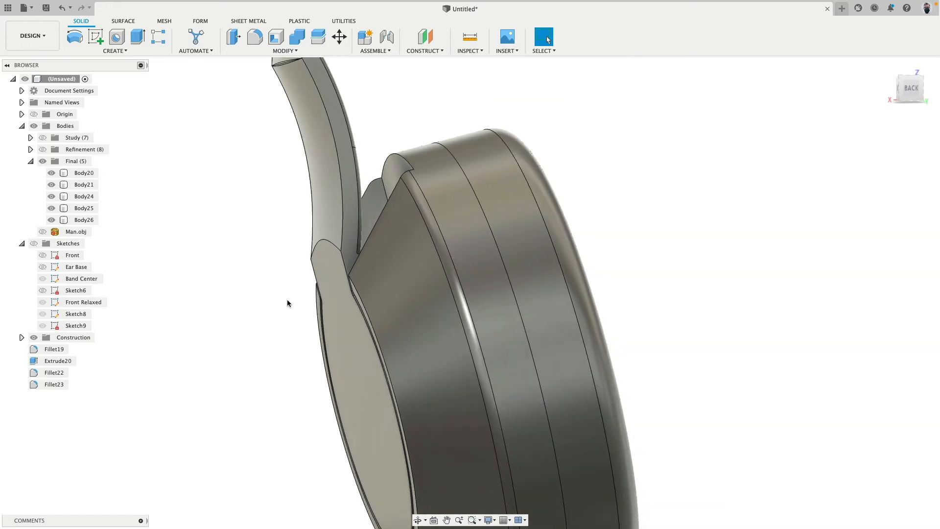
pyautogui.moveTo(289, 299)
pyautogui.keyDown('shift'); pyautogui.mouseDown(button='middle')
pyautogui.moveTo(273, 298)
pyautogui.moveTo(270, 309)
pyautogui.moveTo(286, 308)
pyautogui.moveTo(303, 337)
pyautogui.moveTo(292, 303)
pyautogui.mouseUp(button='middle'); pyautogui.keyUp('shift')
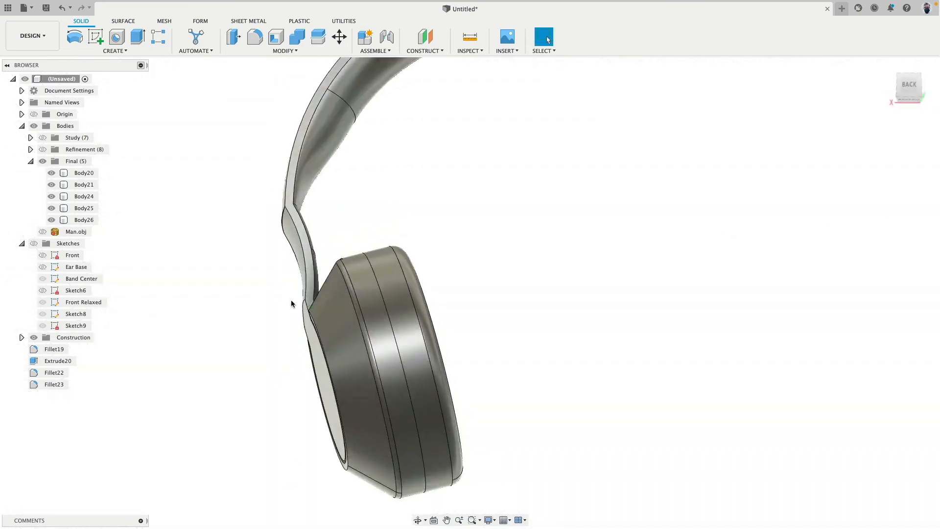
# Compare the Final bodies with the Study version from the back by toggling their visibility
pyautogui.scroll(-6, 292, 302)
pyautogui.click(913, 88)
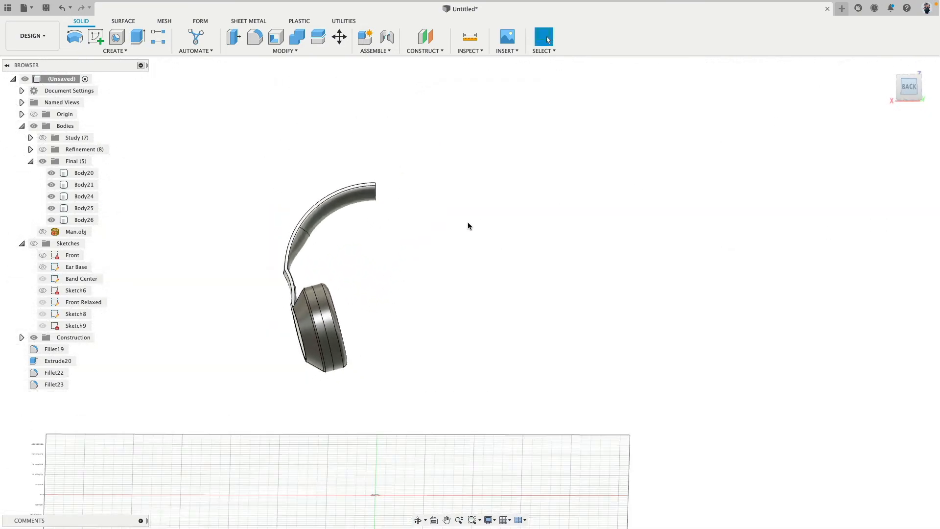
pyautogui.scroll(8, 350, 290)
pyautogui.scroll(-3, 410, 274)
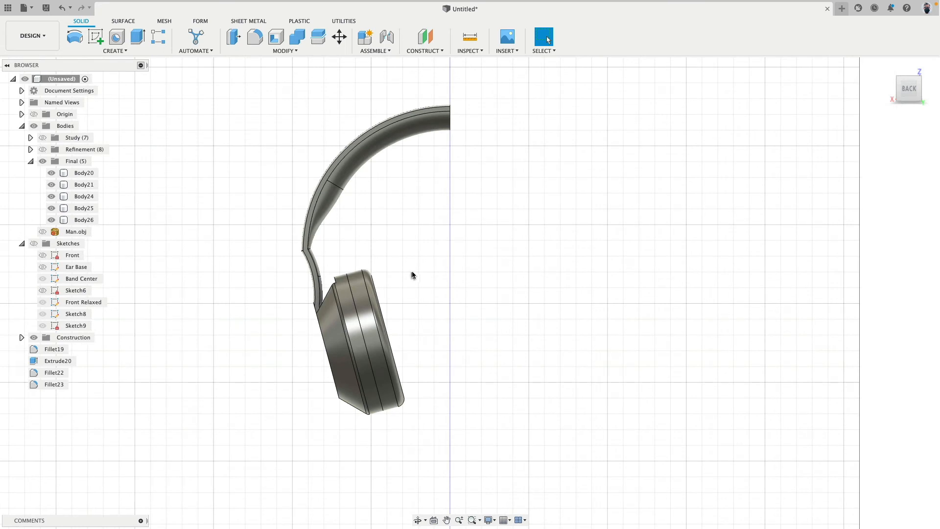
pyautogui.click(42, 161)
pyautogui.click(43, 138)
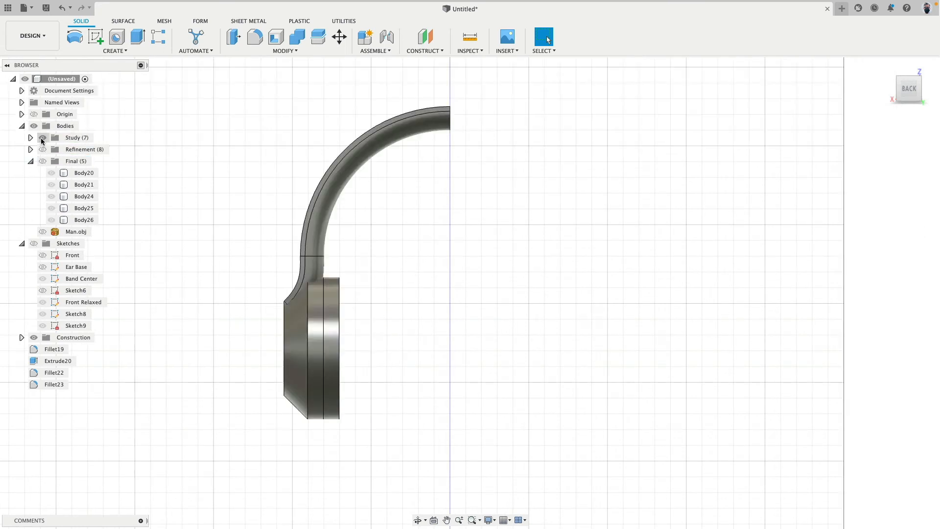
pyautogui.click(42, 139)
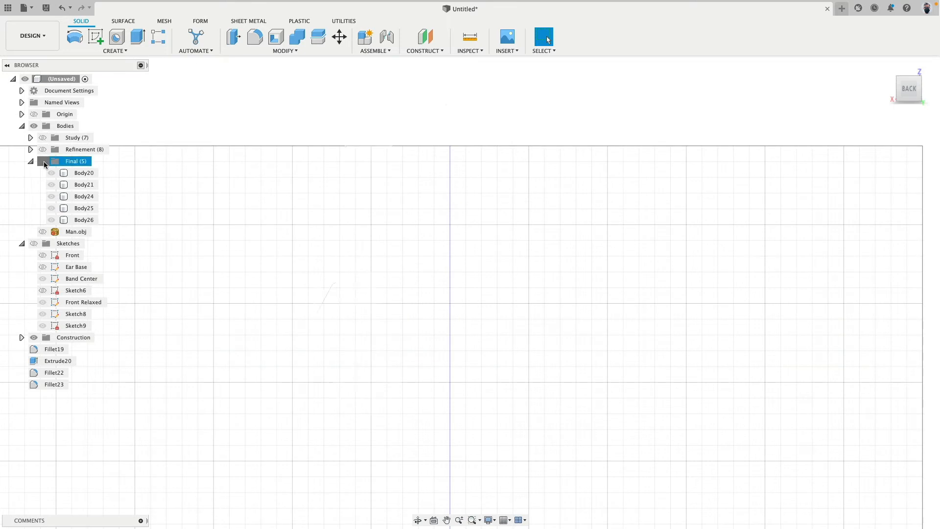
pyautogui.click(43, 162)
# Show the Man.obj head mesh to check the headphone fit, and hide it again
pyautogui.click(42, 231)
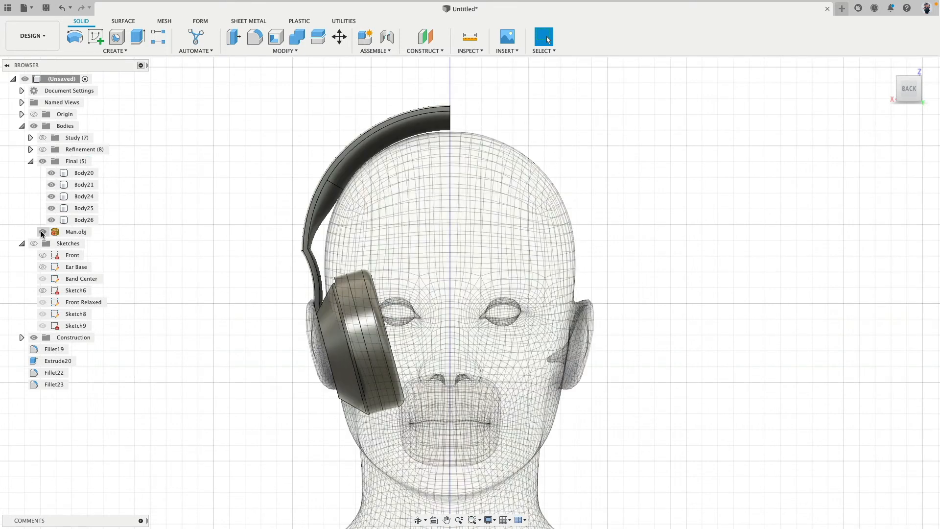
pyautogui.click(42, 231)
pyautogui.click(42, 231)
pyautogui.click(42, 231)
pyautogui.keyDown('shift'); pyautogui.moveTo(284, 216); pyautogui.dragTo(255, 224, button='middle'); pyautogui.keyUp('shift')
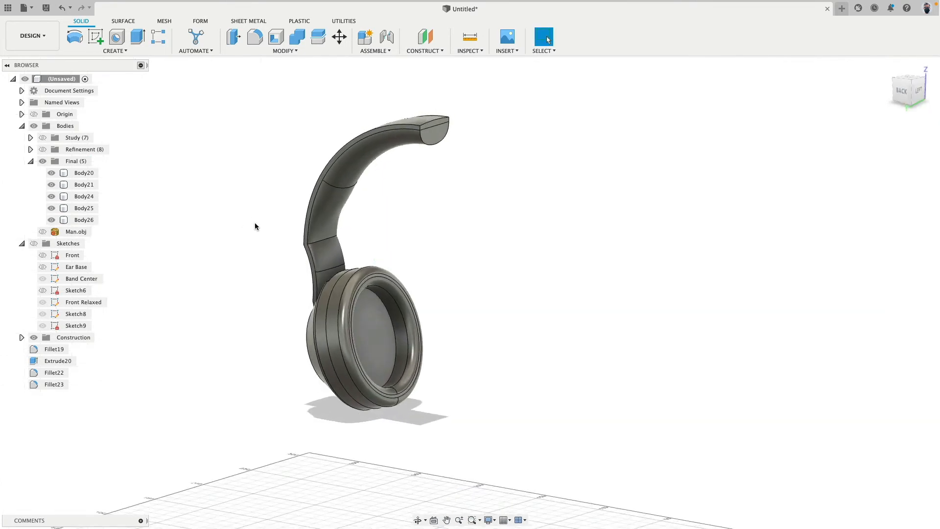
# Mirror the five Final bodies across the headband's flat end face at the centre, using the Join operation
pyautogui.scroll(-3, 255, 226)
pyautogui.moveTo(200, 117); pyautogui.dragTo(420, 379)
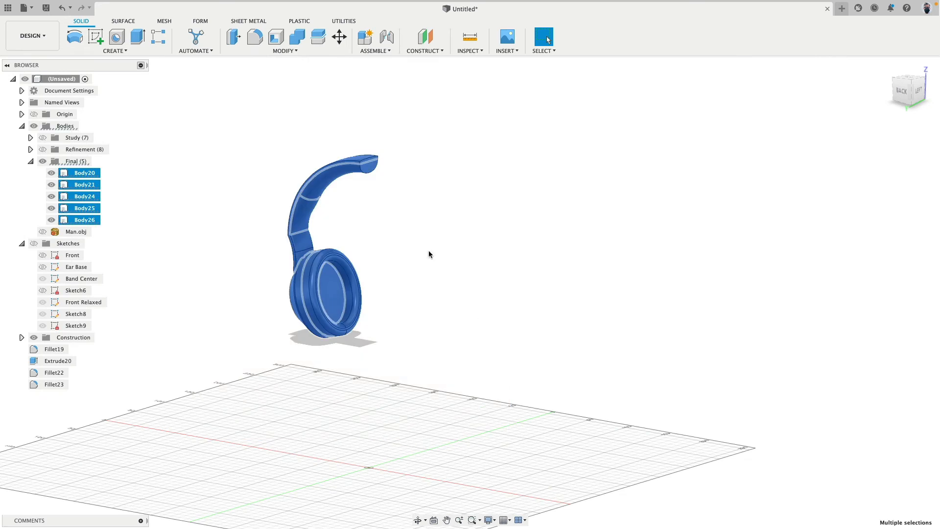
pyautogui.click(100, 56)
pyautogui.click(98, 258)
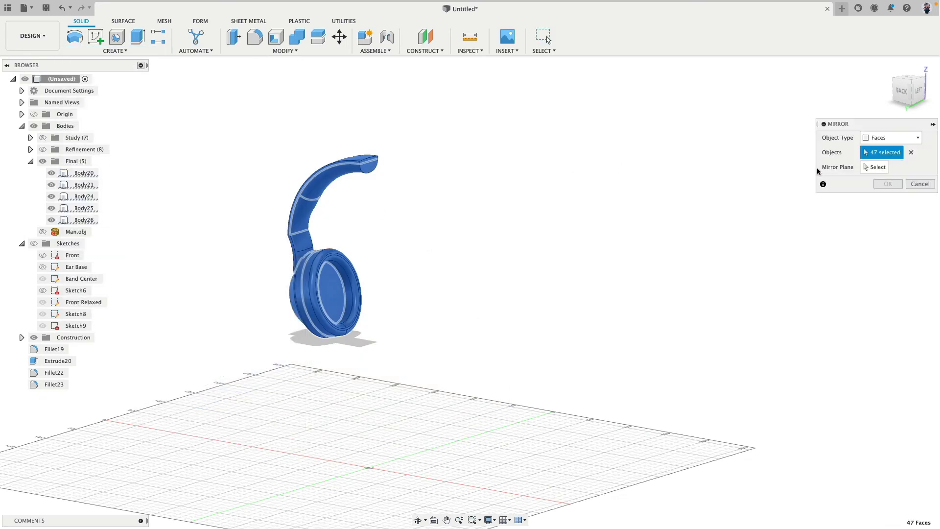
pyautogui.click(891, 137)
pyautogui.click(879, 148)
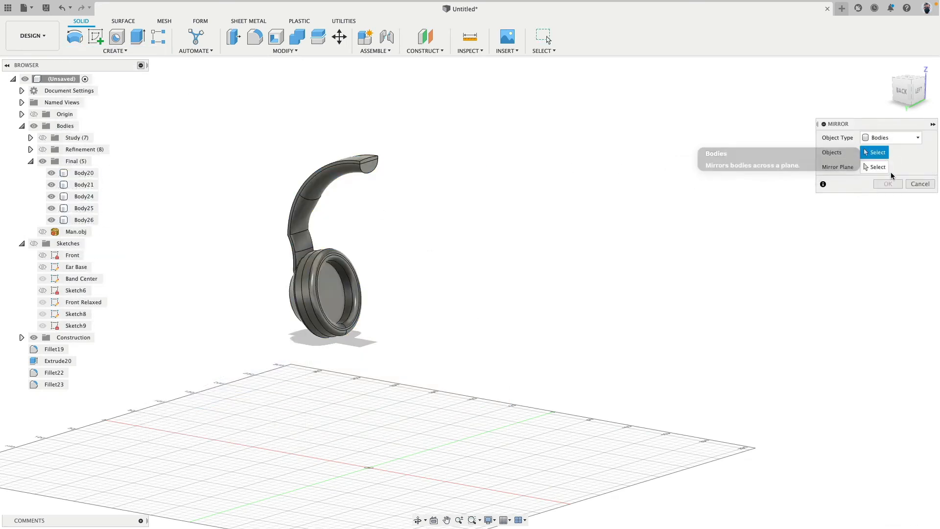
pyautogui.moveTo(231, 130); pyautogui.dragTo(497, 439)
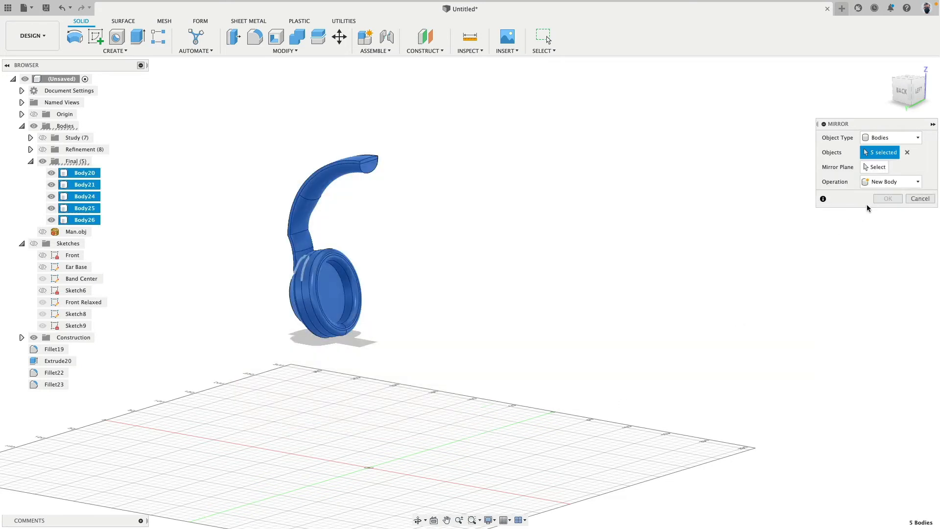
pyautogui.click(876, 167)
pyautogui.scroll(5, 336, 206)
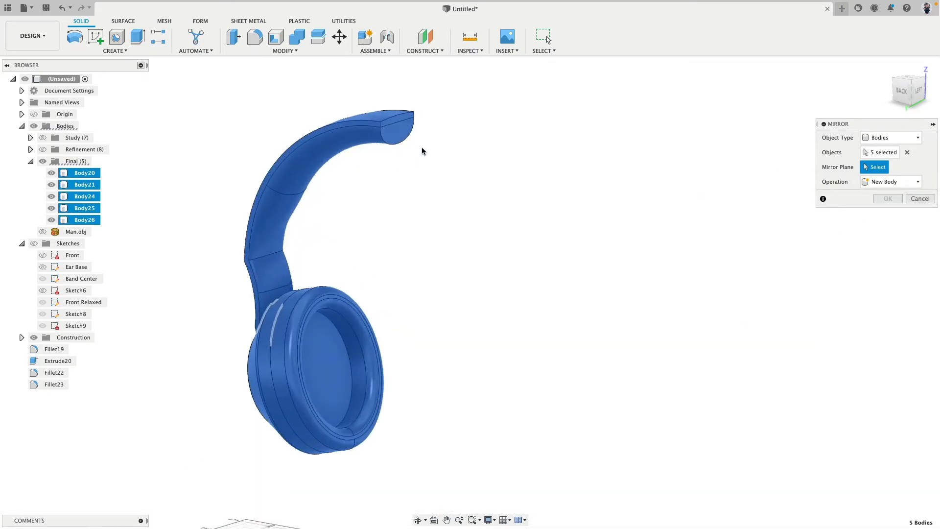
pyautogui.click(406, 137)
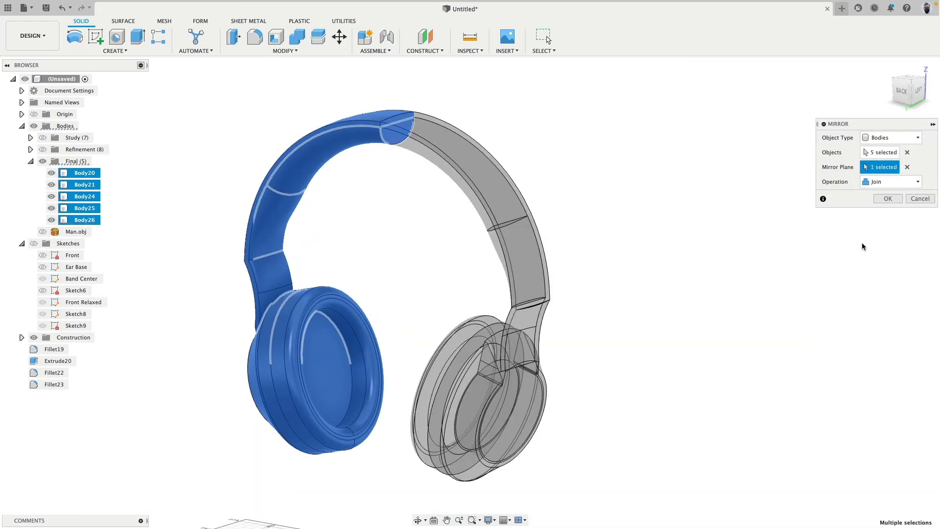
pyautogui.click(885, 199)
pyautogui.keyDown('shift'); pyautogui.moveTo(301, 289); pyautogui.dragTo(342, 265, button='middle'); pyautogui.keyUp('shift')
pyautogui.click(906, 98)
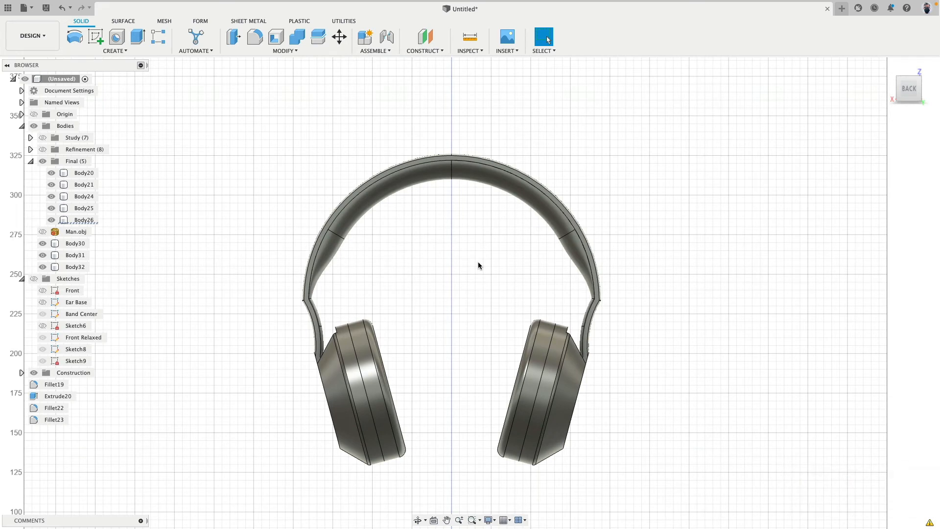
# Hide Body26, the cushion section along the top of the mirrored headband
pyautogui.scroll(3, 292, 234)
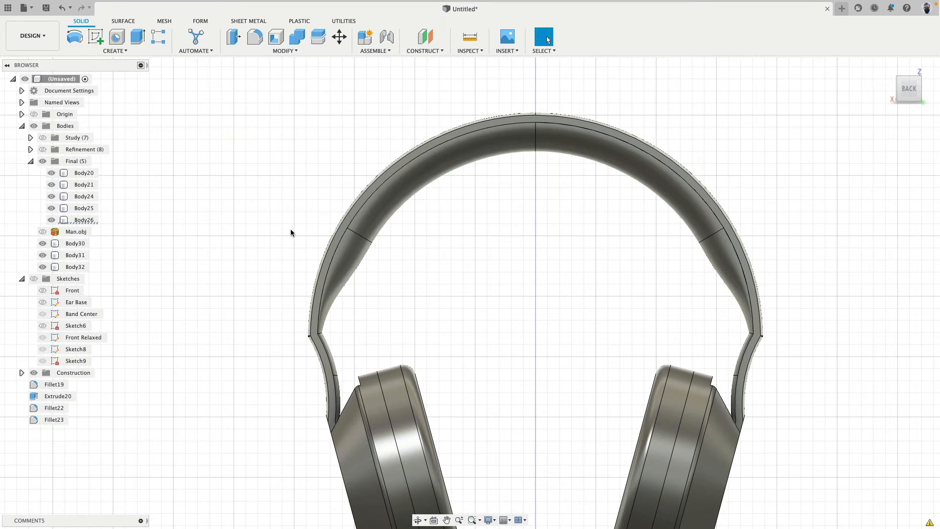
pyautogui.click(351, 273)
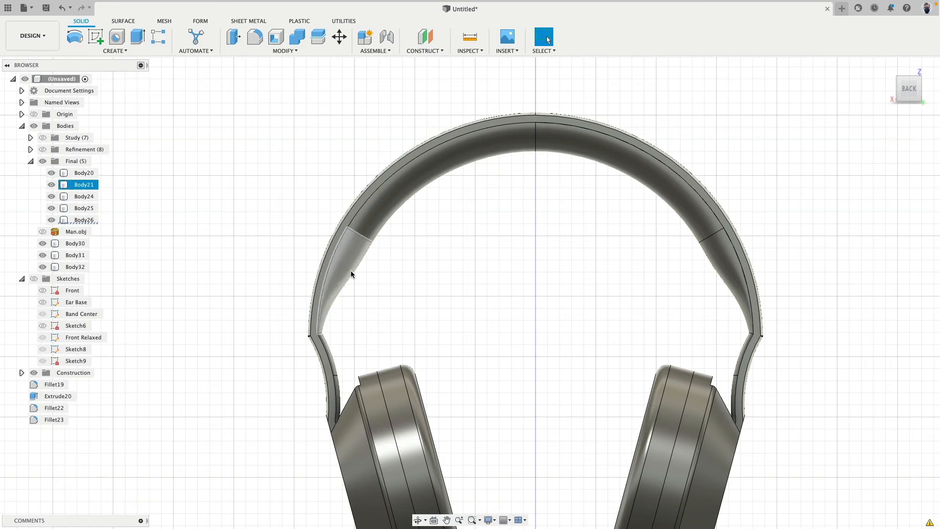
pyautogui.click(333, 336)
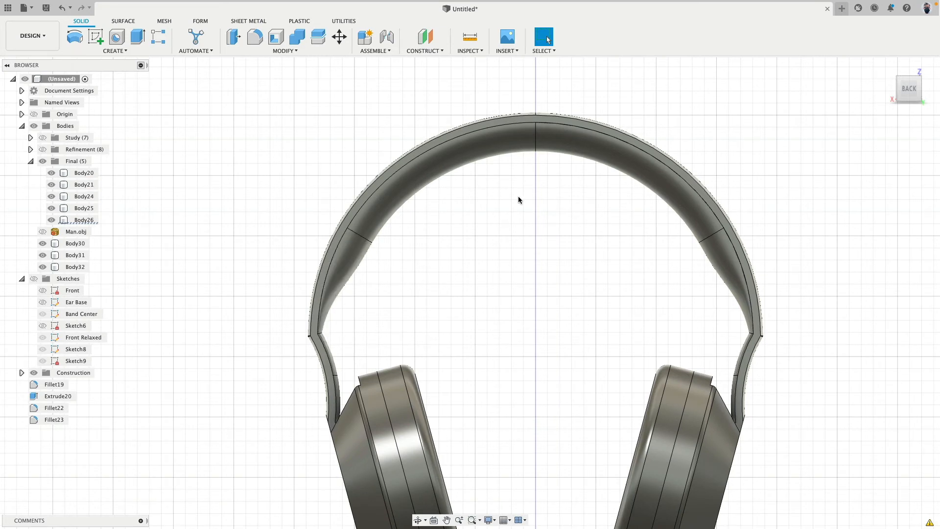
pyautogui.click(447, 174)
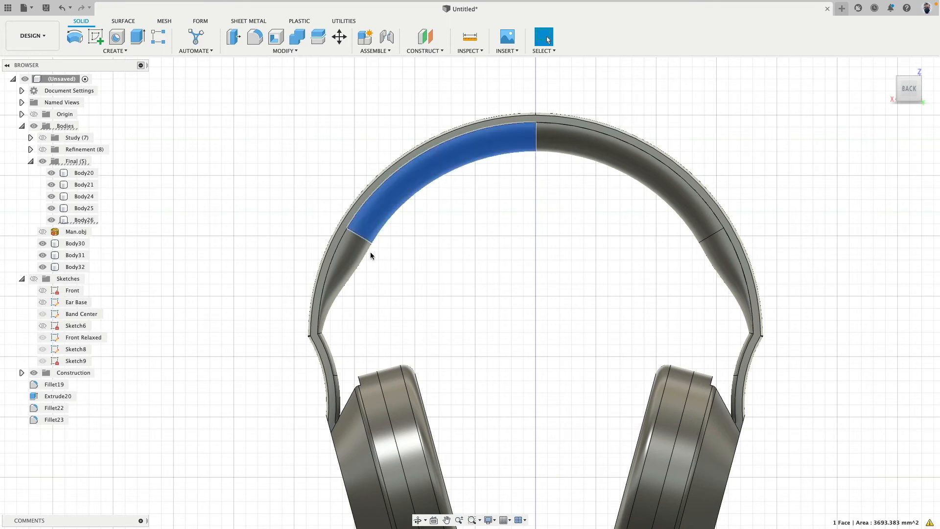
pyautogui.click(452, 268)
pyautogui.click(89, 221)
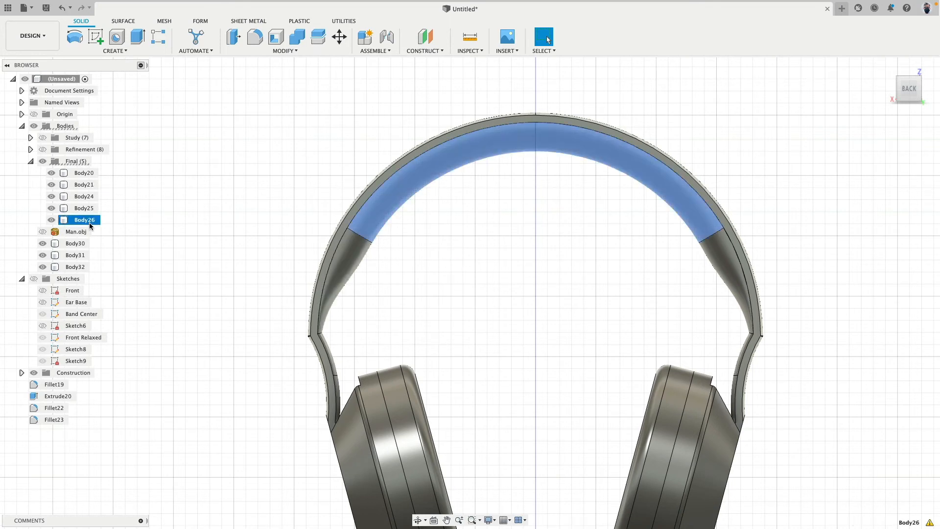
pyautogui.click(189, 194)
pyautogui.click(51, 219)
# Hide the two remaining side cushion sections of the headband, Body21 and Body31
pyautogui.click(347, 259)
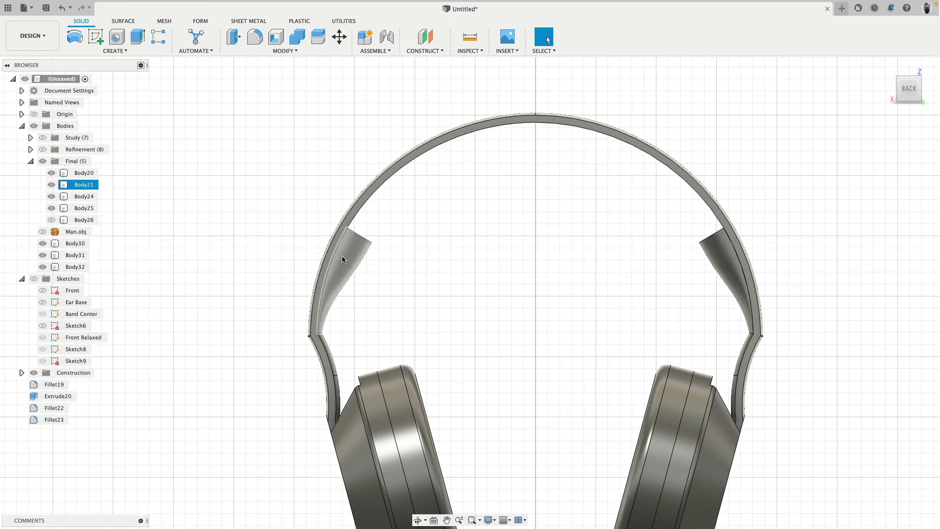
pyautogui.click(51, 184)
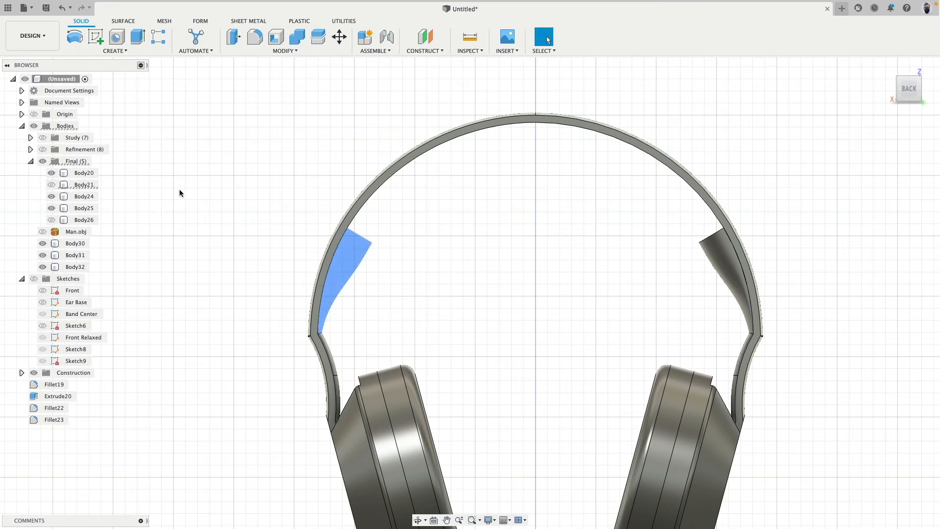
pyautogui.click(720, 259)
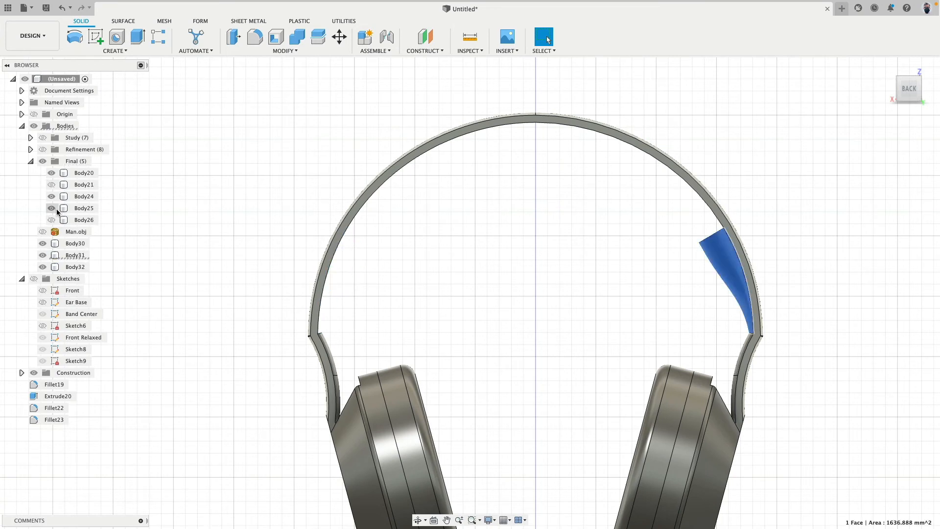
pyautogui.click(600, 241)
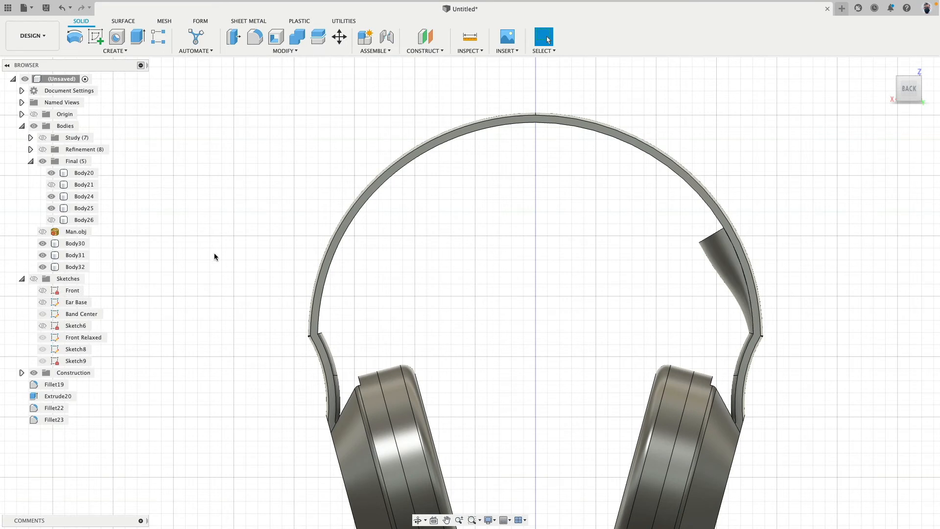
pyautogui.click(42, 255)
# Show the sketches, extrude the half-round Band Center profile about 38 mm toward the mirrored half as a new body, and hide the sketches again
pyautogui.keyDown('shift'); pyautogui.moveTo(244, 212); pyautogui.dragTo(212, 225, button='middle'); pyautogui.keyUp('shift')
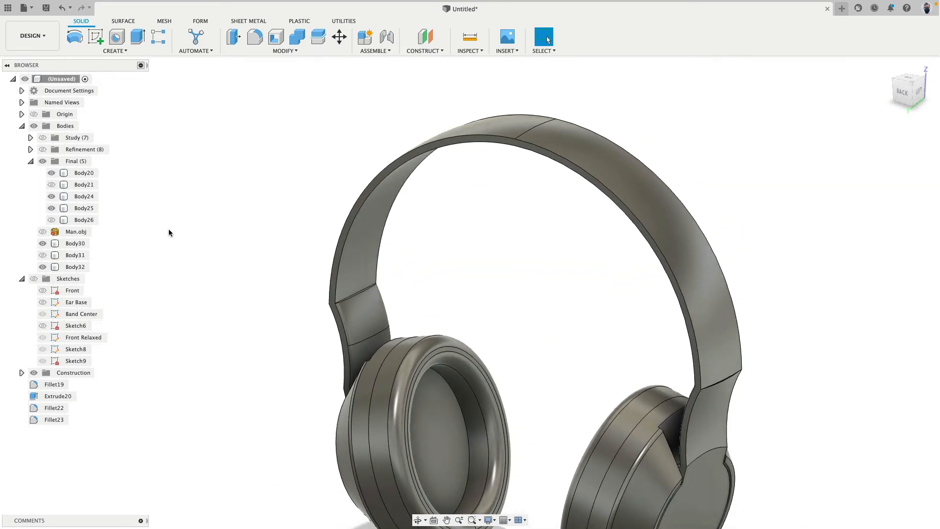
pyautogui.click(34, 279)
pyautogui.keyDown('shift'); pyautogui.moveTo(149, 265); pyautogui.dragTo(179, 225, button='middle'); pyautogui.keyUp('shift')
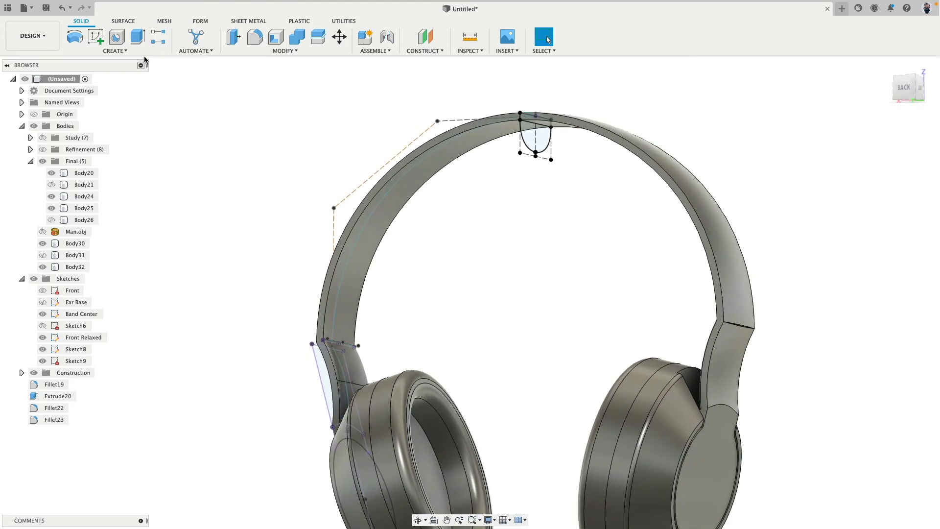
pyautogui.press('e')
pyautogui.click(530, 139)
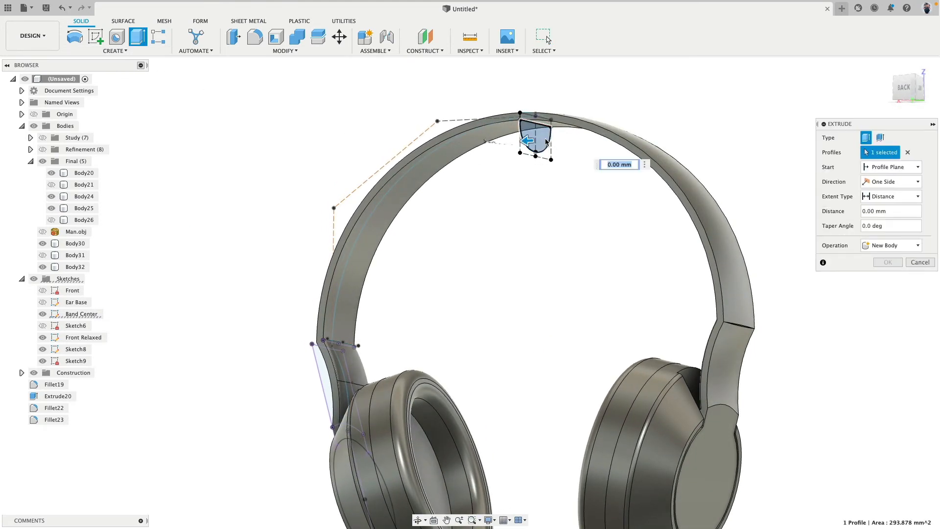
pyautogui.moveTo(537, 141); pyautogui.dragTo(612, 140)
pyautogui.click(890, 245)
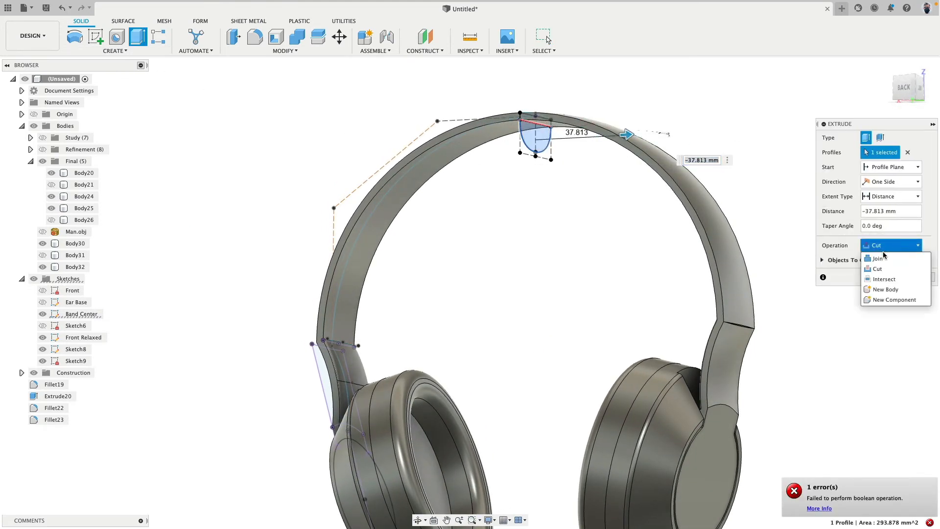
pyautogui.click(886, 289)
pyautogui.click(887, 262)
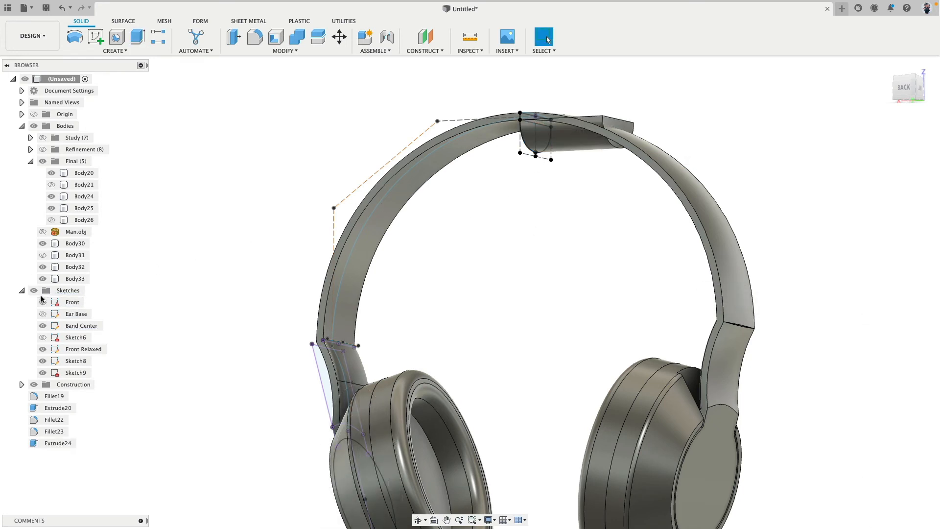
pyautogui.click(35, 291)
# Start a Loft from the extruded body's half-round end face at the band's centre to the ledge face at the arm's bend
pyautogui.moveTo(232, 172)
pyautogui.keyDown('shift'); pyautogui.mouseDown(button='middle')
pyautogui.moveTo(283, 172)
pyautogui.moveTo(273, 174)
pyautogui.mouseUp(button='middle'); pyautogui.keyUp('shift')
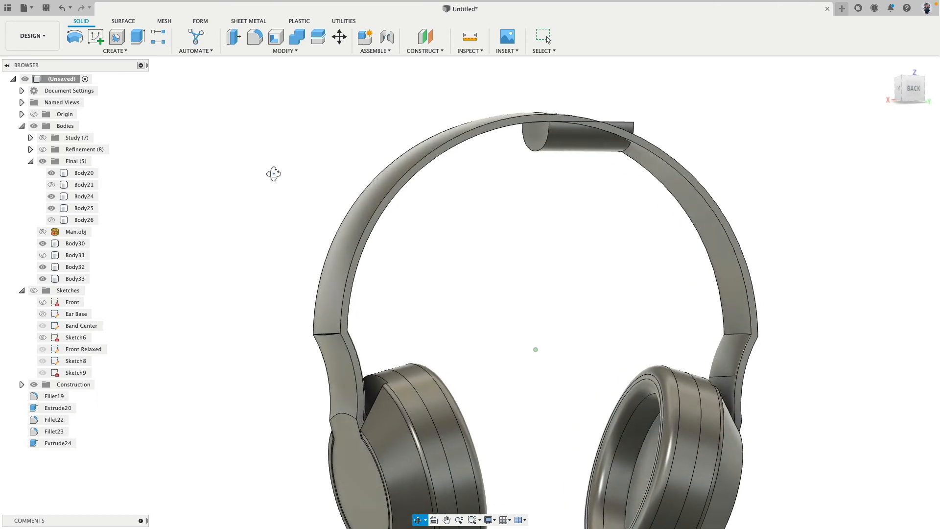
pyautogui.click(130, 52)
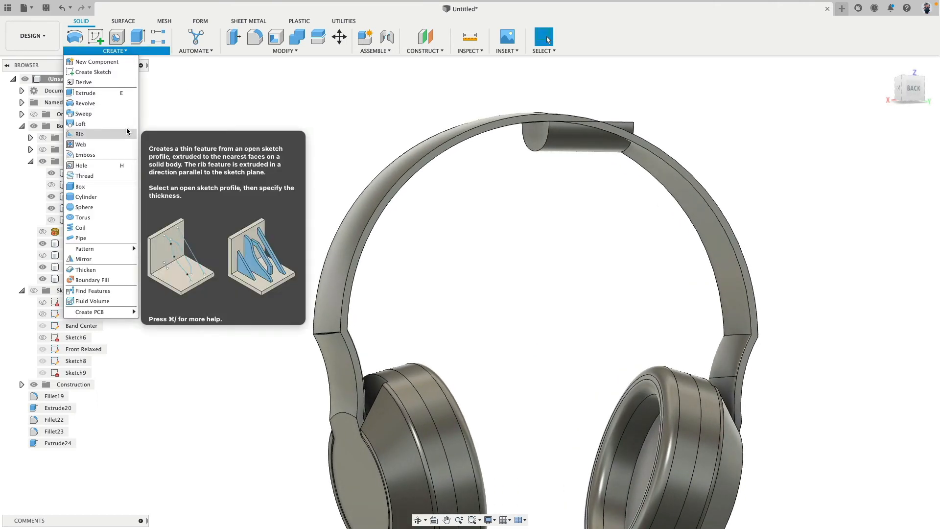
pyautogui.click(85, 123)
pyautogui.click(533, 120)
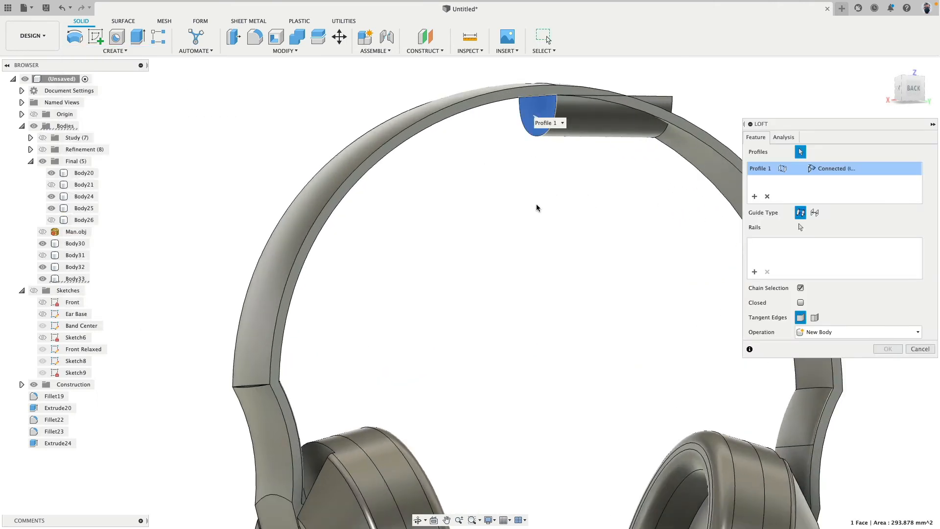
pyautogui.keyDown('shift'); pyautogui.moveTo(537, 206); pyautogui.dragTo(306, 222, button='middle'); pyautogui.keyUp('shift')
pyautogui.click(296, 203)
pyautogui.scroll(-8, 384, 278)
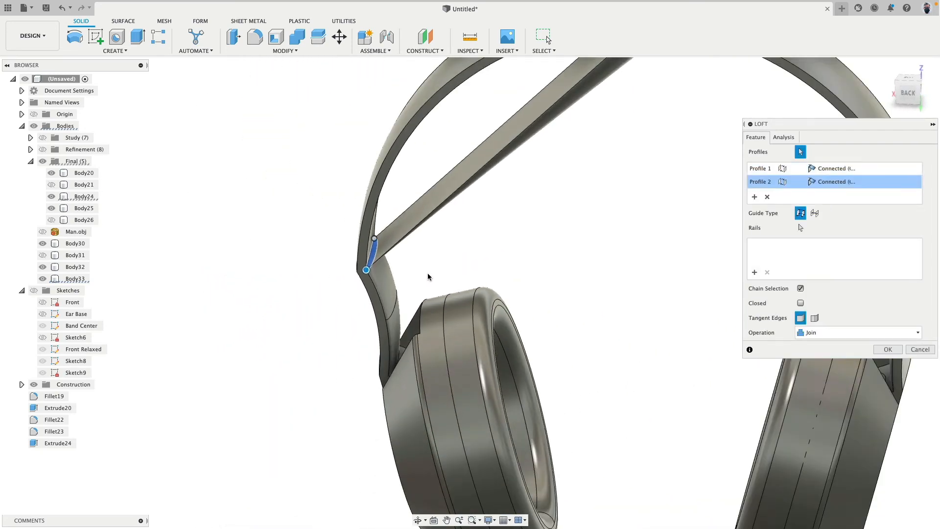
pyautogui.keyDown('shift'); pyautogui.moveTo(427, 273); pyautogui.dragTo(520, 299, button='middle'); pyautogui.keyUp('shift')
pyautogui.moveTo(520, 299); pyautogui.dragTo(564, 366, button='middle')
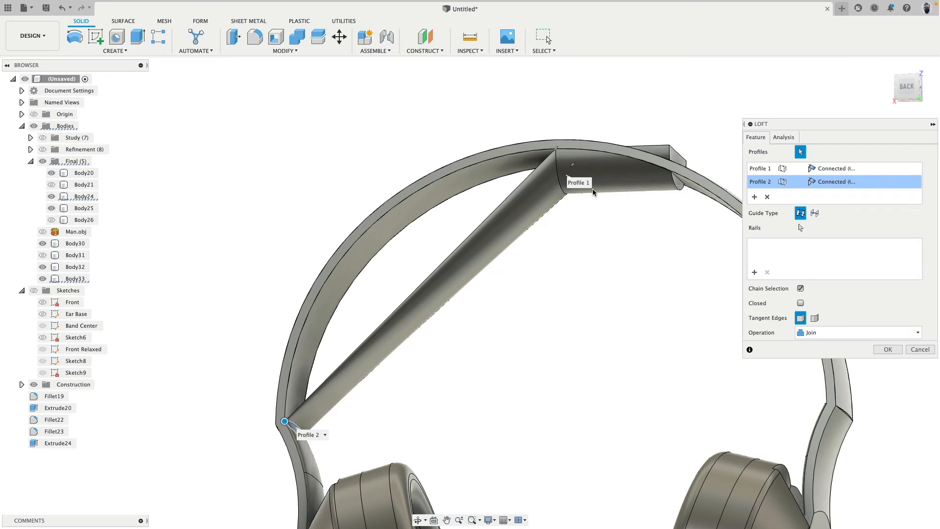
# Set the loft's first profile to Tangent (G1), add the band's two inner edges as rails, and create it as a new body
pyautogui.click(832, 169)
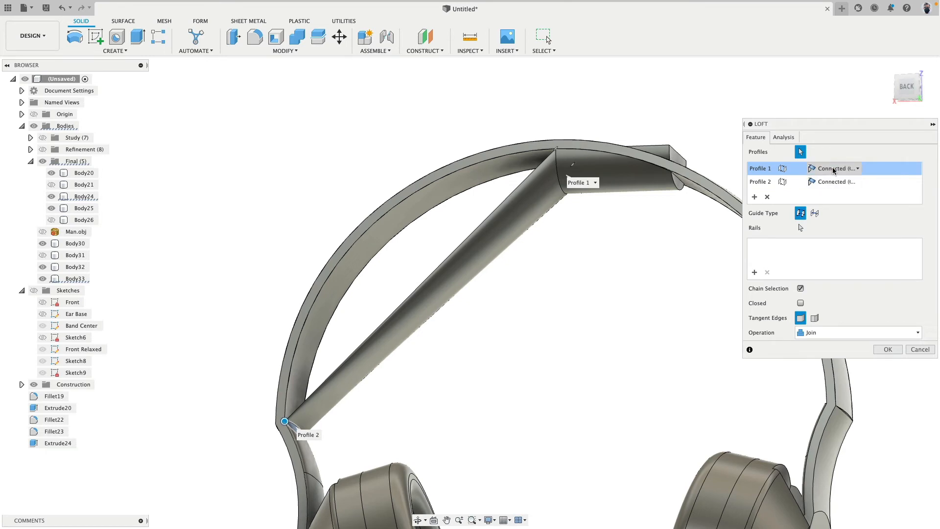
pyautogui.click(834, 169)
pyautogui.click(835, 192)
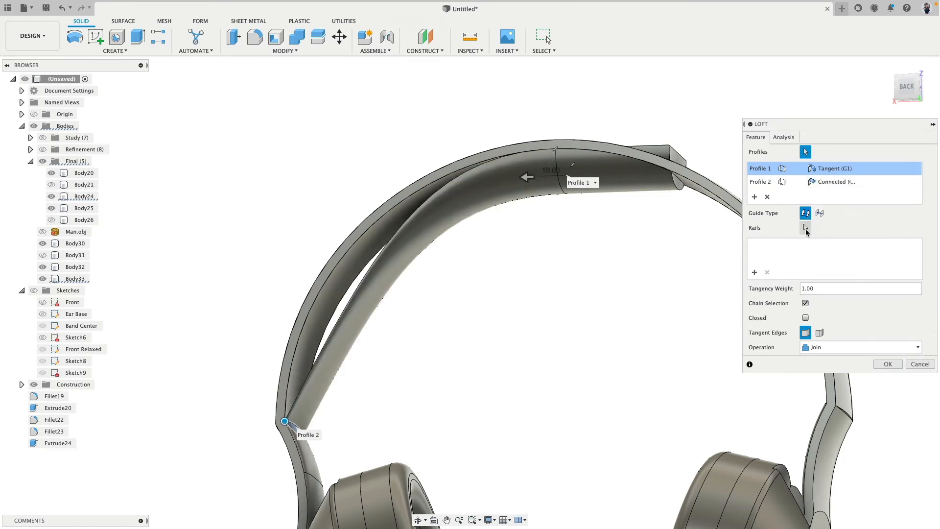
pyautogui.click(348, 286)
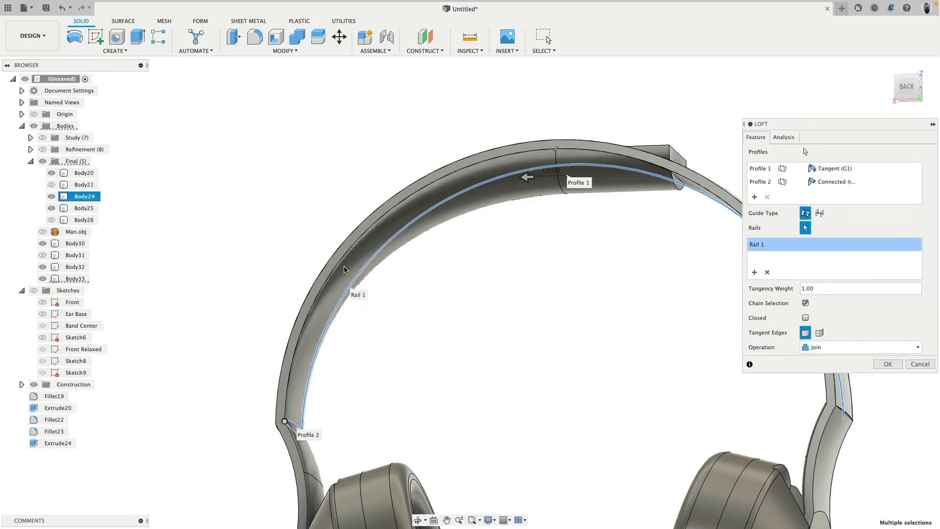
pyautogui.click(344, 263)
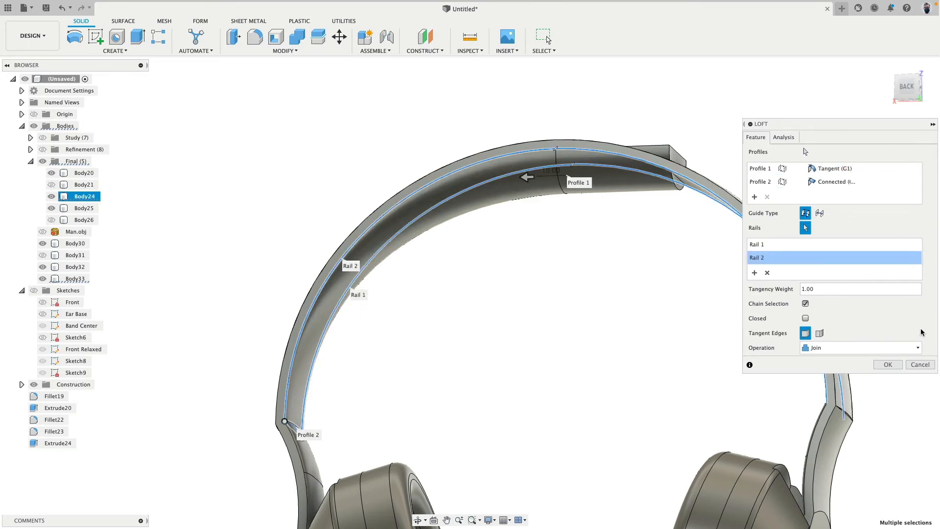
pyautogui.click(872, 347)
pyautogui.click(850, 392)
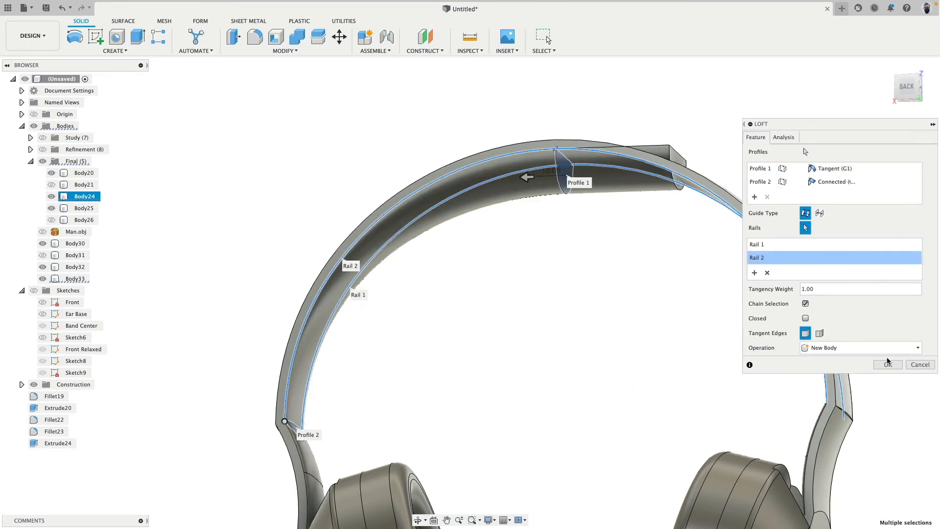
pyautogui.click(887, 364)
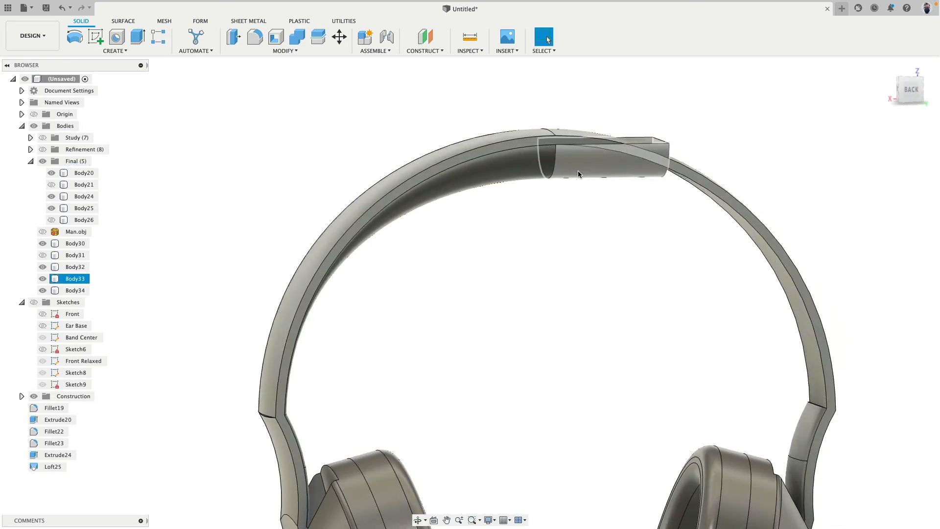
# Delete the extruded helper body Body33 and check the lofted cushion half from the back
pyautogui.click(71, 280)
pyautogui.press('Delete')
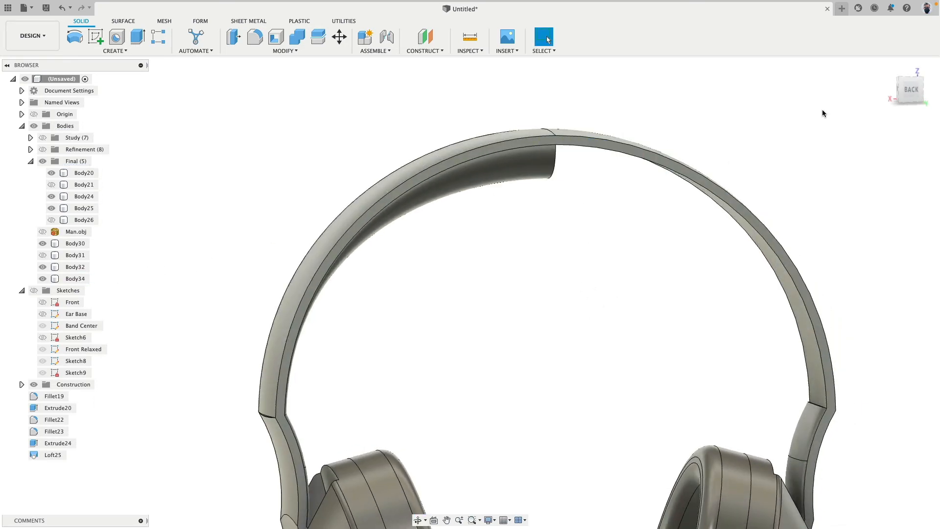
pyautogui.scroll(-5, 633, 311)
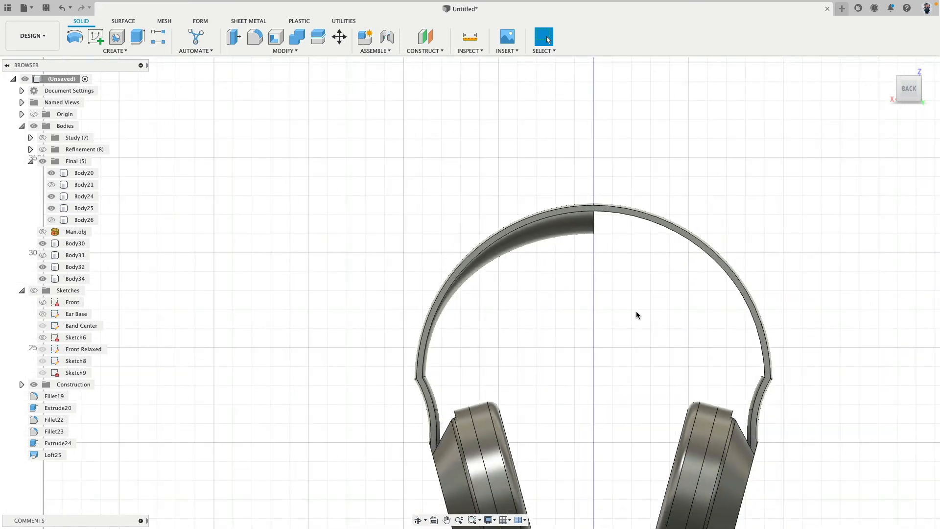
pyautogui.moveTo(635, 314); pyautogui.dragTo(521, 269, button='middle')
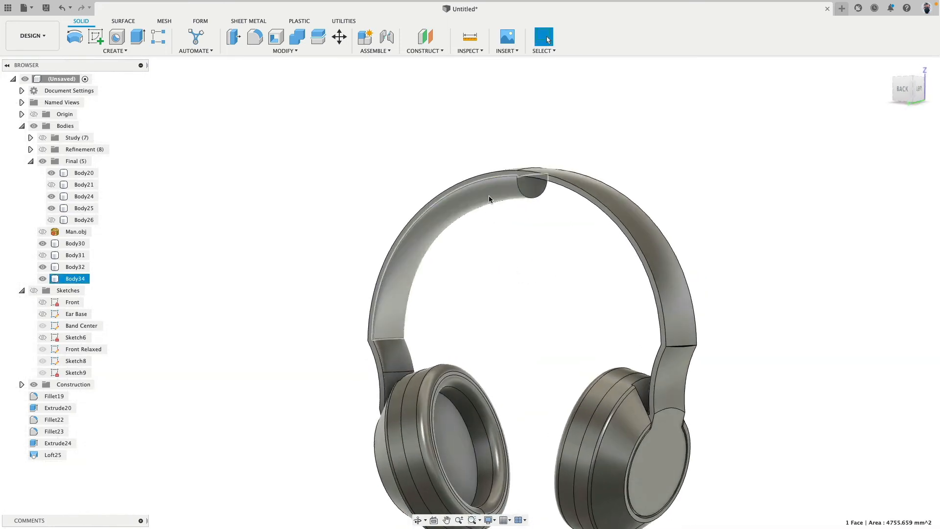
# Mirror the lofted cushion half Body34 across its flat half-round face at the band's centre, using Join
pyautogui.click(74, 279)
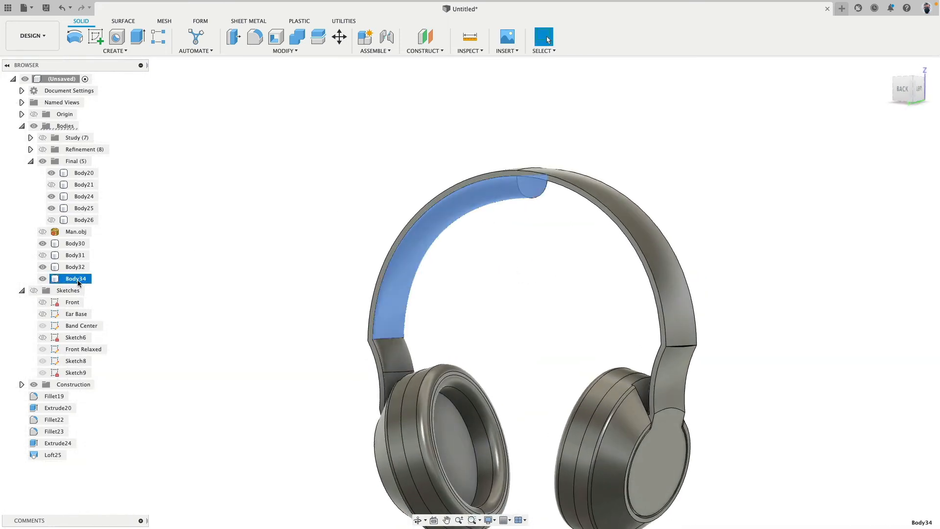
pyautogui.click(115, 51)
pyautogui.click(88, 248)
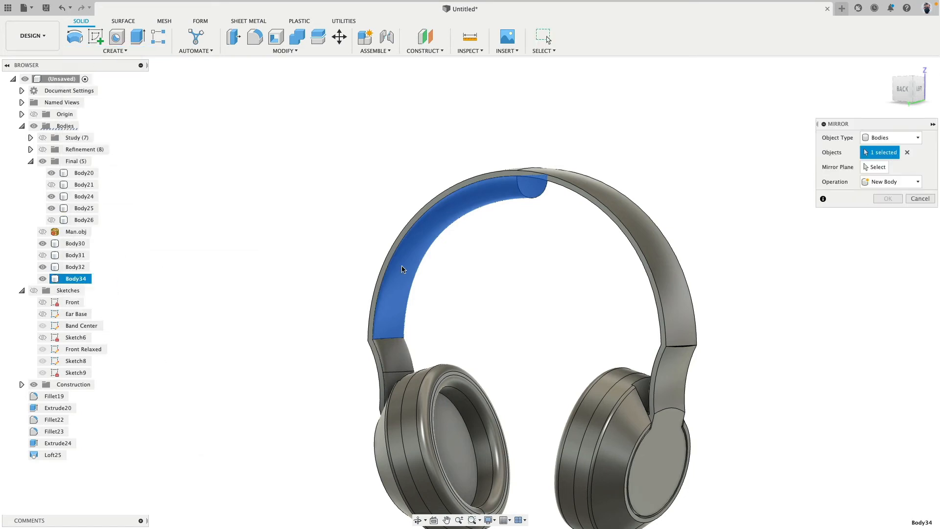
pyautogui.click(871, 167)
pyautogui.click(535, 189)
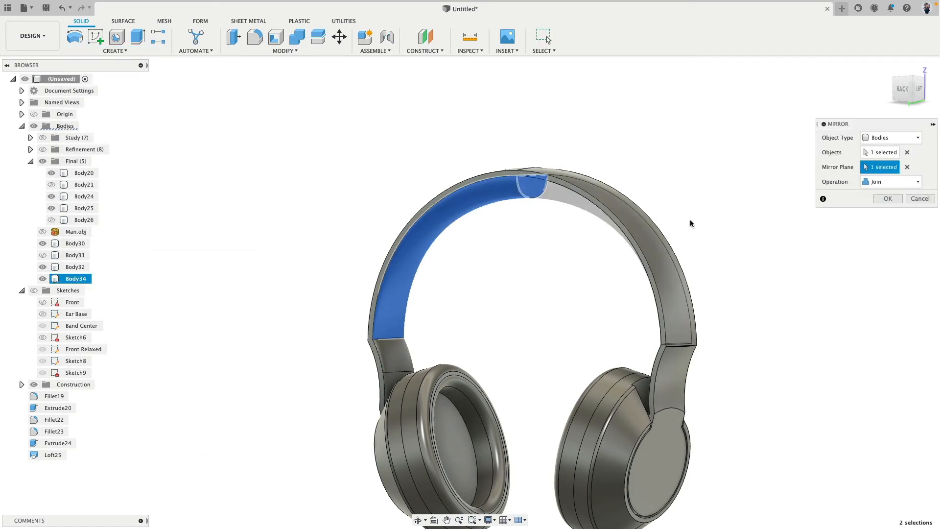
pyautogui.click(894, 200)
pyautogui.keyDown('shift'); pyautogui.moveTo(524, 275); pyautogui.dragTo(636, 267, button='middle'); pyautogui.keyUp('shift')
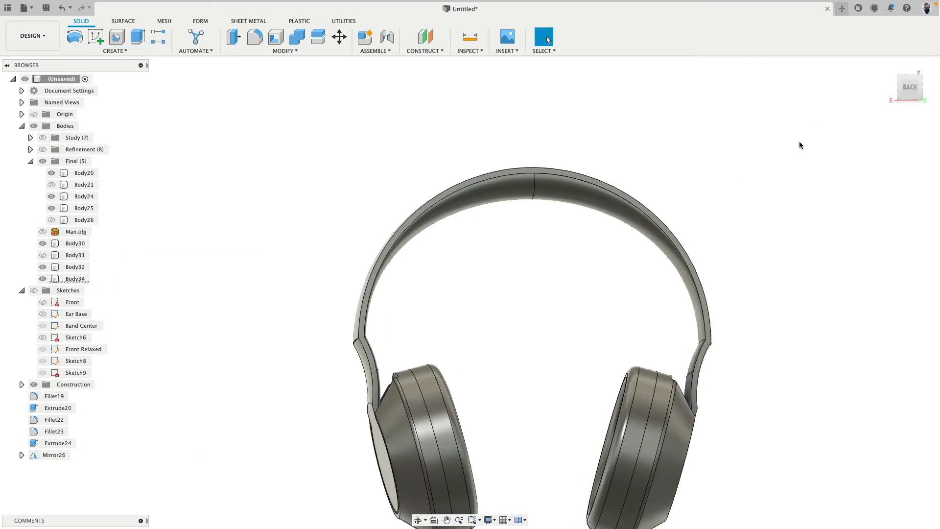
pyautogui.click(900, 92)
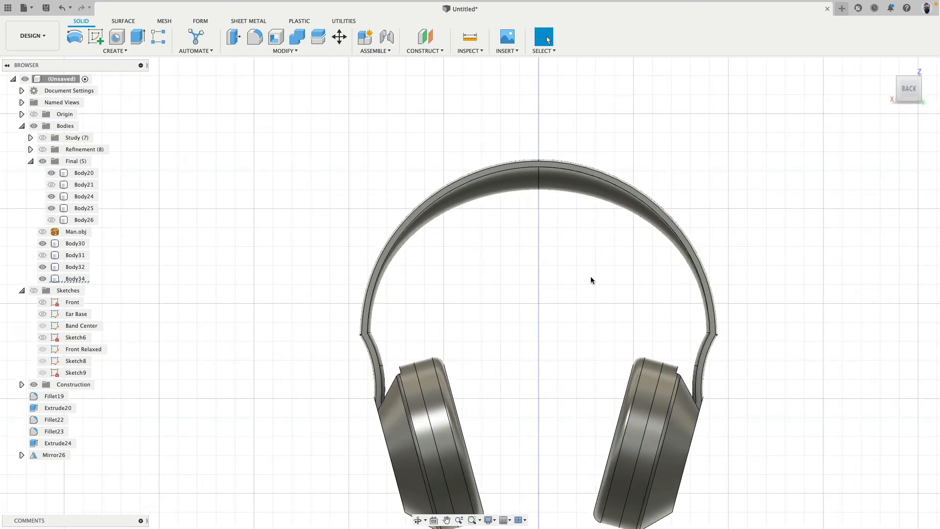
# Move Body34, Body32, Body30 and Body31 into the Final group and show Body31
pyautogui.click(42, 255)
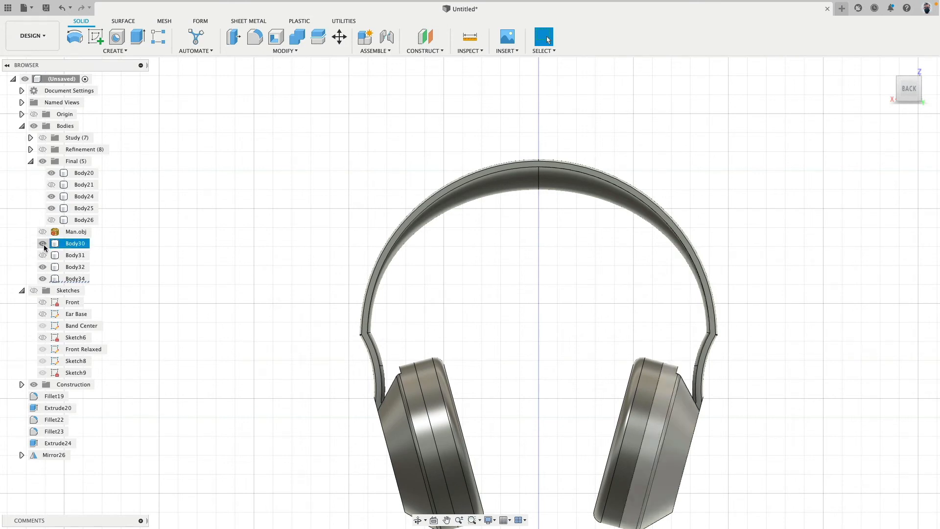
pyautogui.click(30, 161)
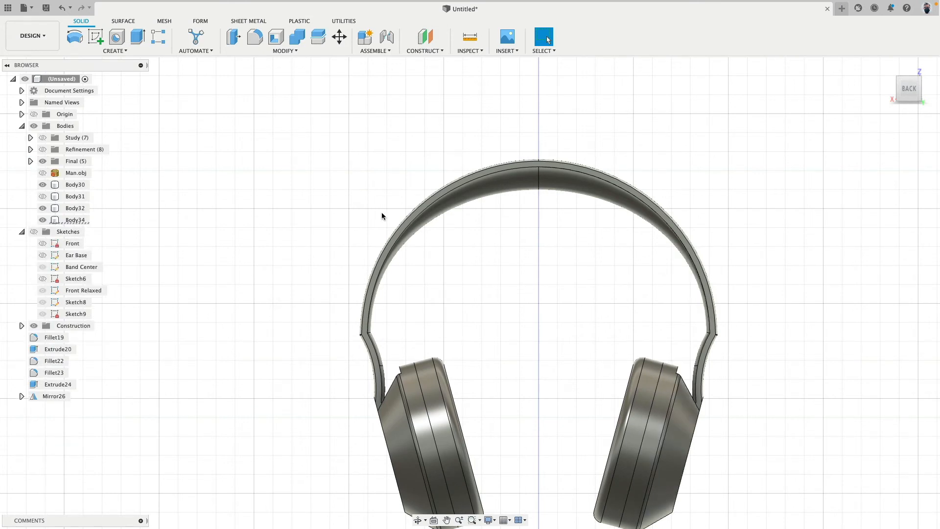
pyautogui.click(476, 201)
pyautogui.keyDown('shift'); pyautogui.click(574, 184); pyautogui.keyUp('shift')
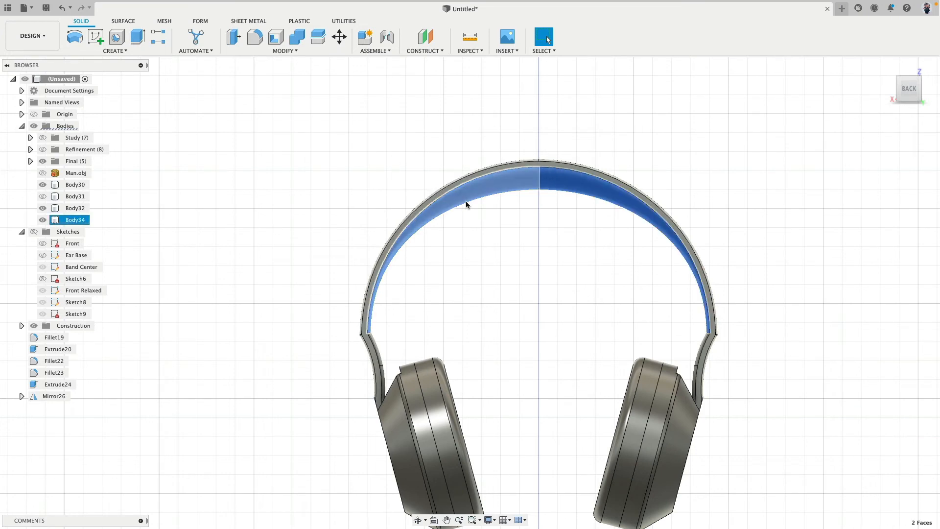
pyautogui.press('Escape')
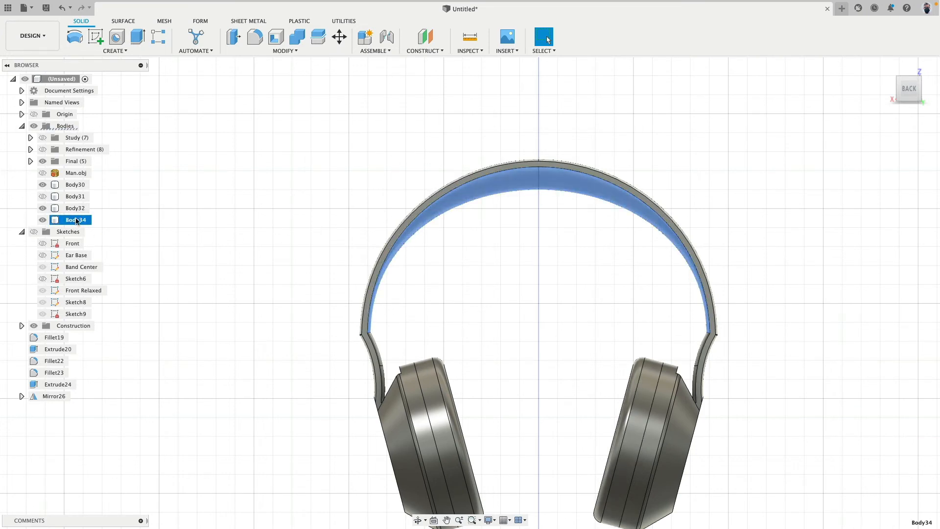
pyautogui.moveTo(77, 220); pyautogui.dragTo(101, 161)
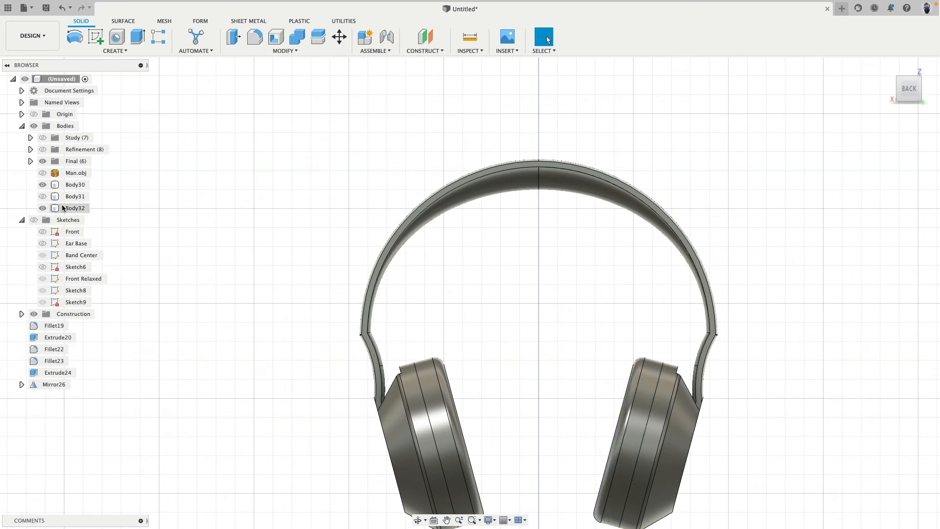
pyautogui.moveTo(75, 208); pyautogui.dragTo(73, 162)
pyautogui.click(43, 184)
pyautogui.click(27, 161)
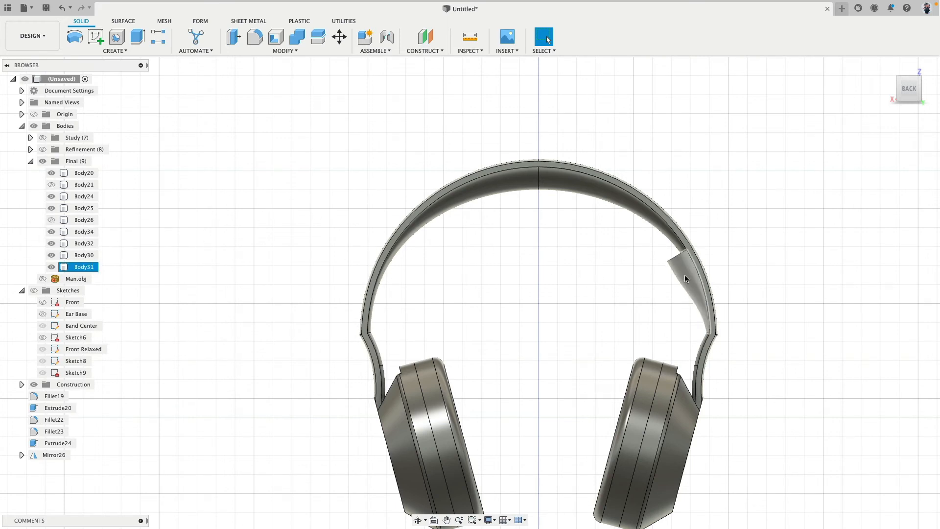
pyautogui.click(82, 267)
pyautogui.press('Delete')
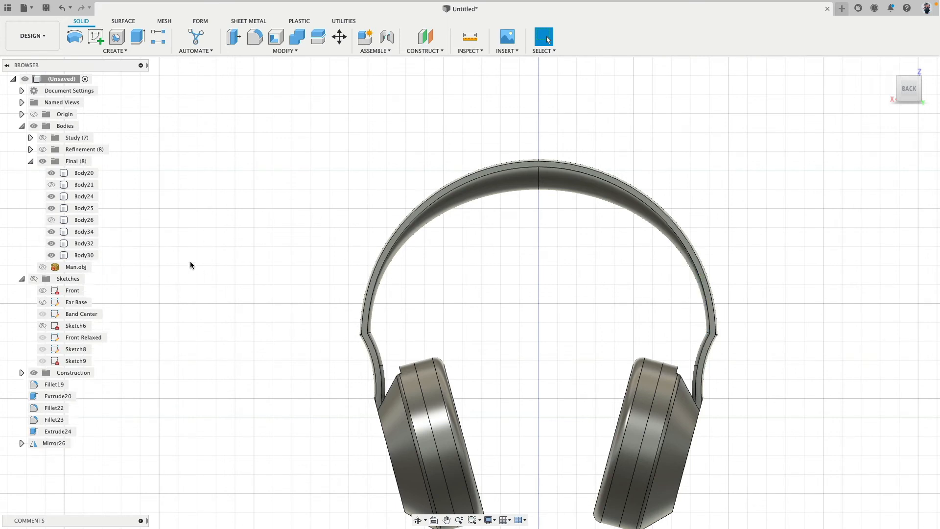
pyautogui.click(51, 220)
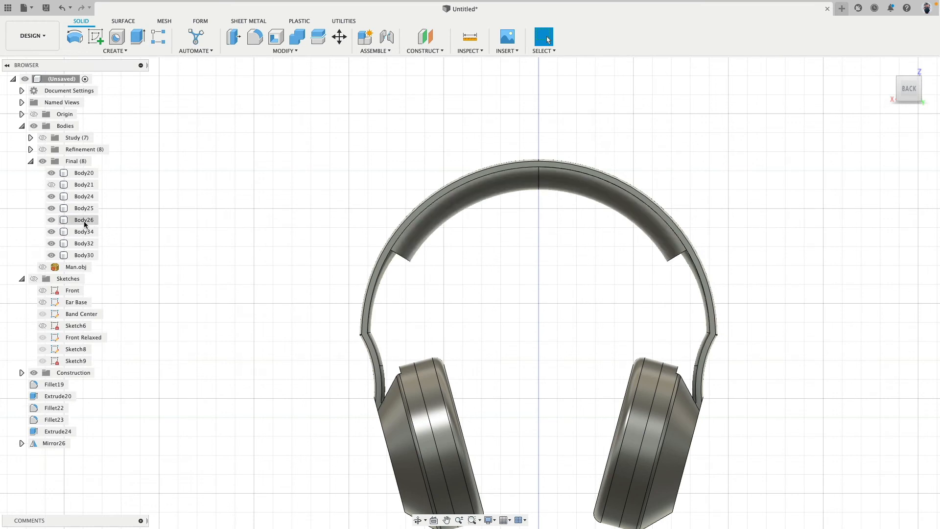
pyautogui.hotkey('ctrl', 'z')
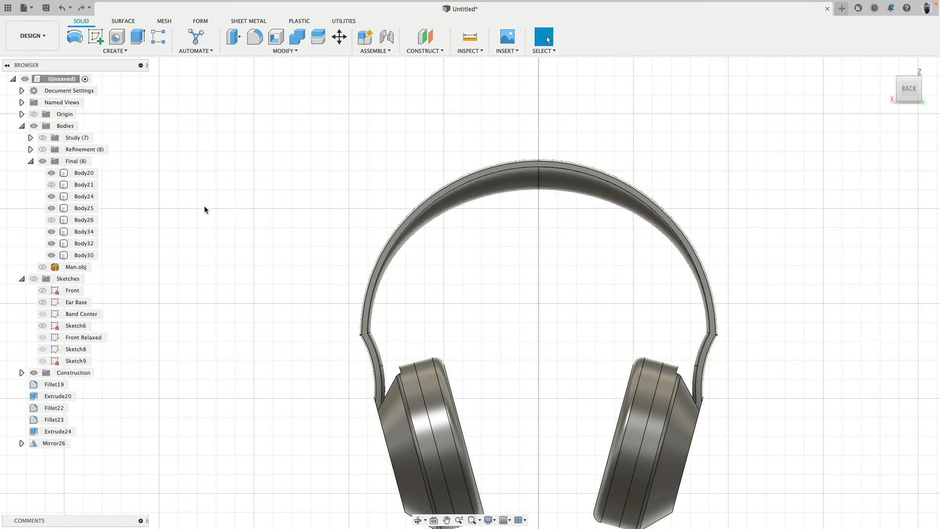
pyautogui.hotkey('ctrl', 'z')
# Create a new group under Bodies, move the old cushion parts Body31, Body26 and Body21 into it, and hide the group
pyautogui.rightClick(56, 128)
pyautogui.click(75, 148)
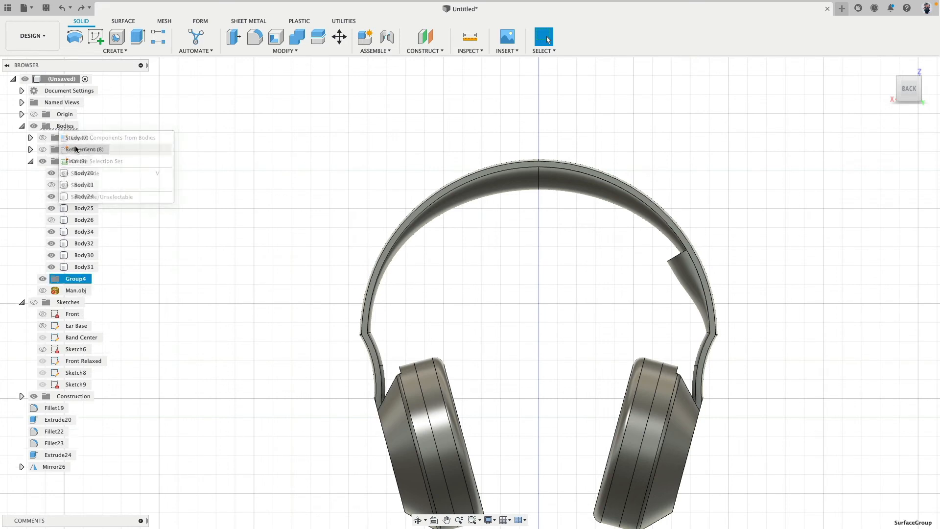
pyautogui.click(697, 289)
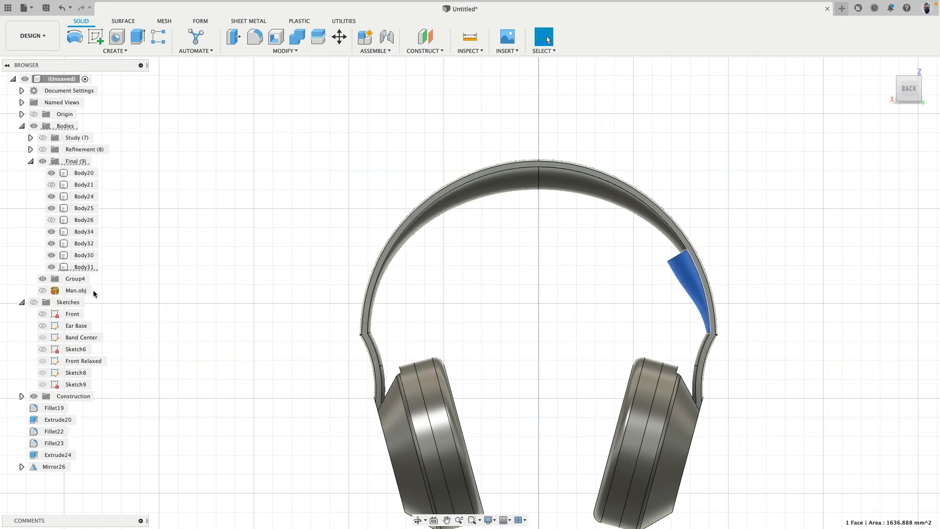
pyautogui.moveTo(84, 271); pyautogui.dragTo(74, 278)
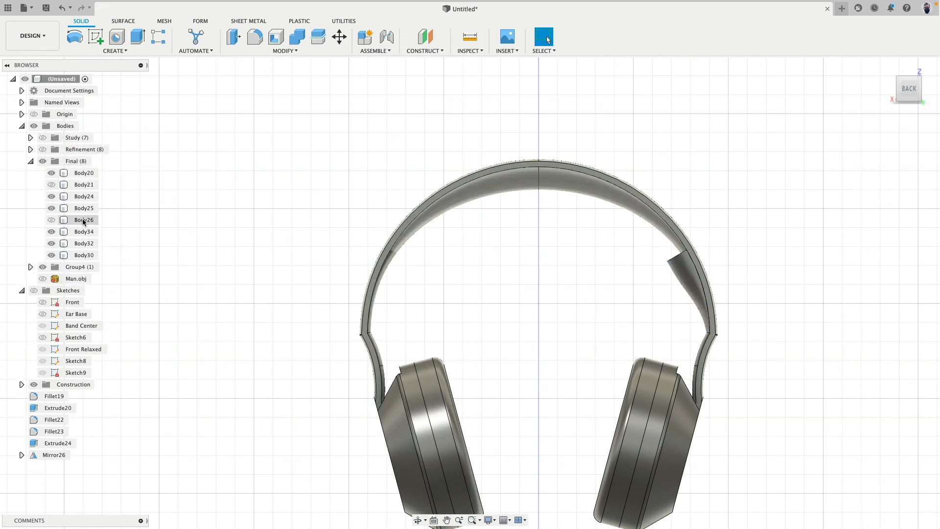
pyautogui.moveTo(83, 220); pyautogui.dragTo(78, 272)
pyautogui.moveTo(83, 184); pyautogui.dragTo(87, 259)
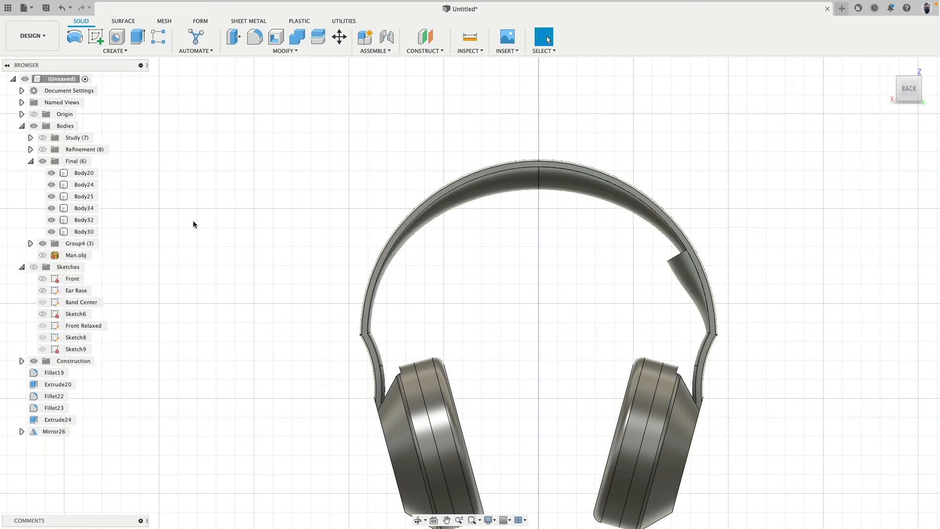
pyautogui.click(671, 268)
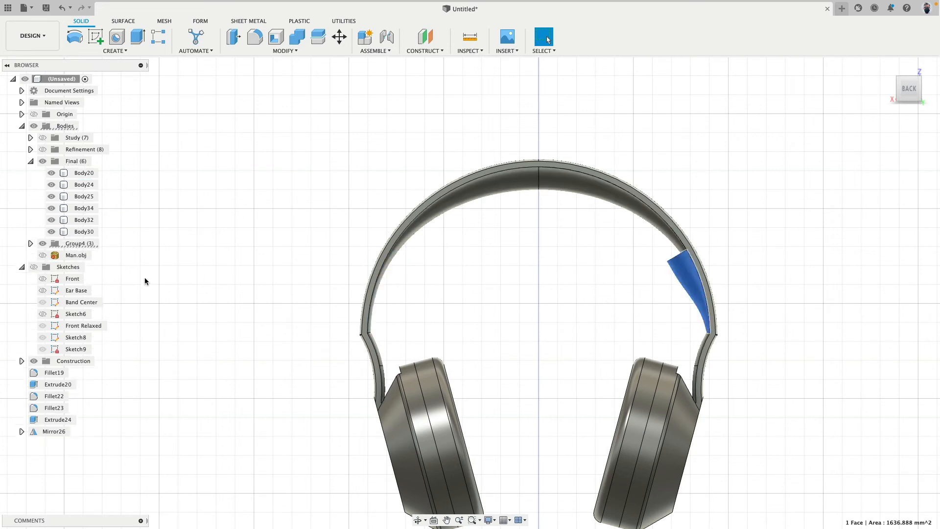
pyautogui.click(43, 244)
# Start a new sketch on the vertical plane facing the back view of the headphones
pyautogui.scroll(-1, 281, 251)
pyautogui.keyDown('shift'); pyautogui.moveTo(280, 251); pyautogui.dragTo(262, 263, button='middle'); pyautogui.keyUp('shift')
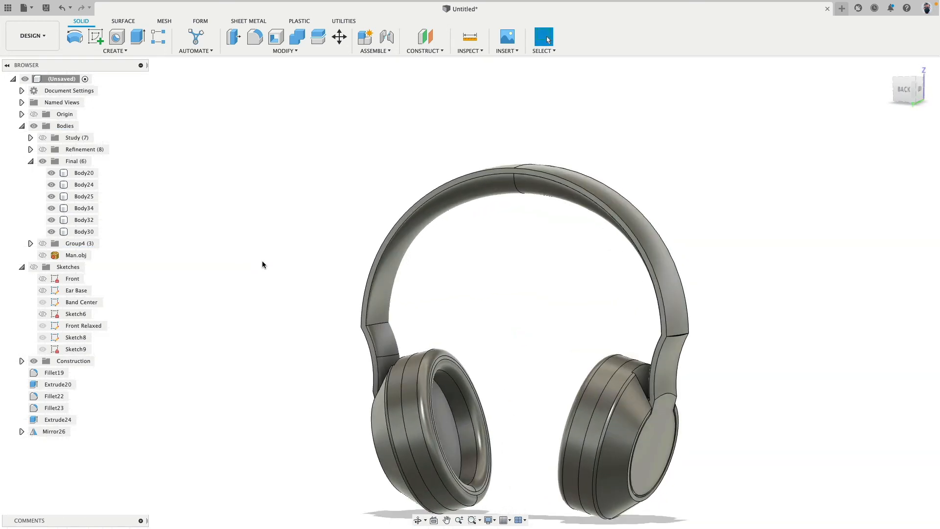
pyautogui.click(893, 99)
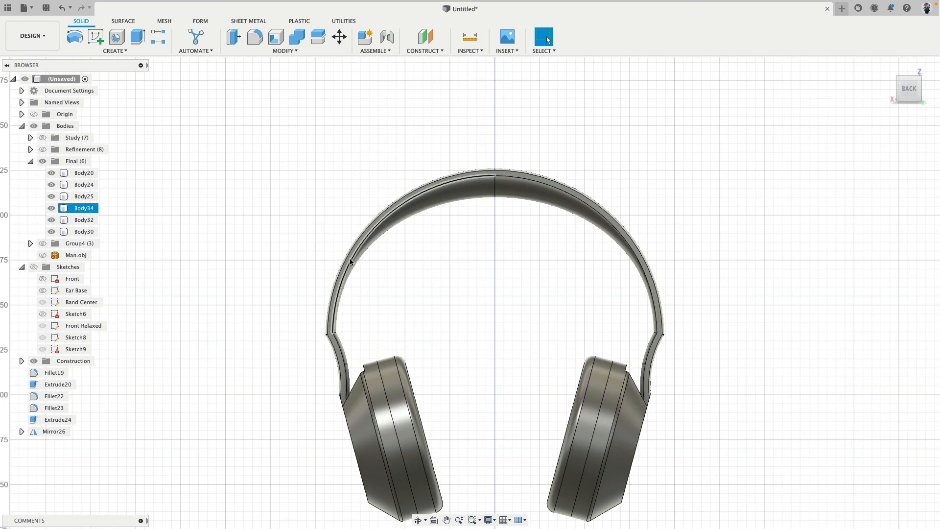
pyautogui.click(100, 38)
pyautogui.click(504, 348)
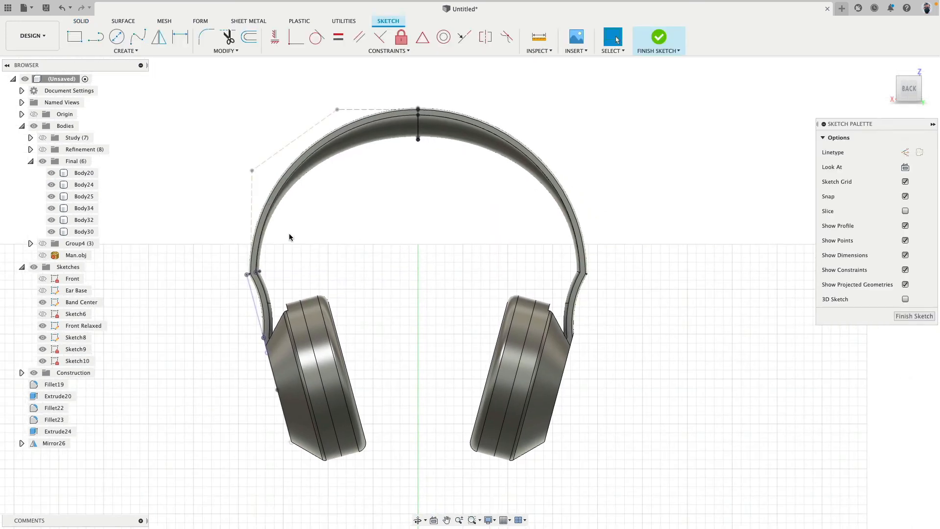
# Draw two slanted lines forming a wide V from the vertical axis between the ear cups out across both arms of the band
pyautogui.click(96, 38)
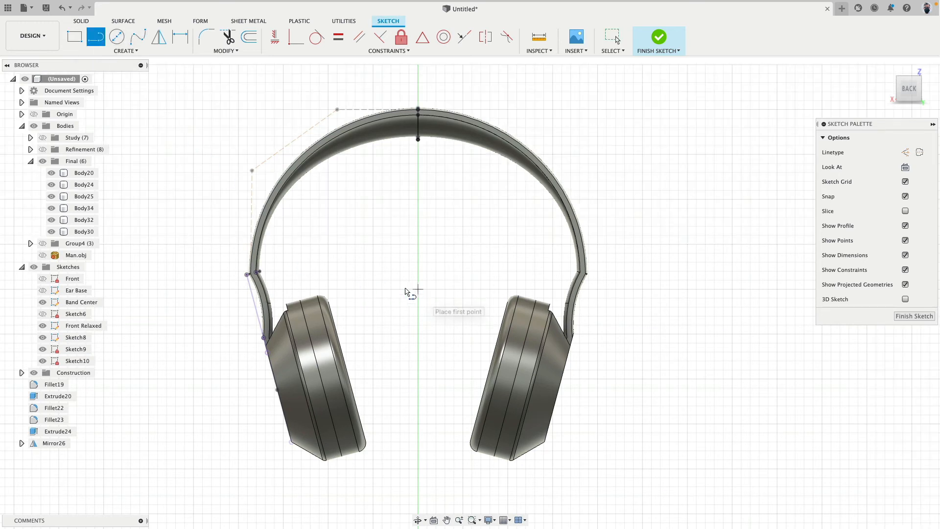
pyautogui.click(414, 288)
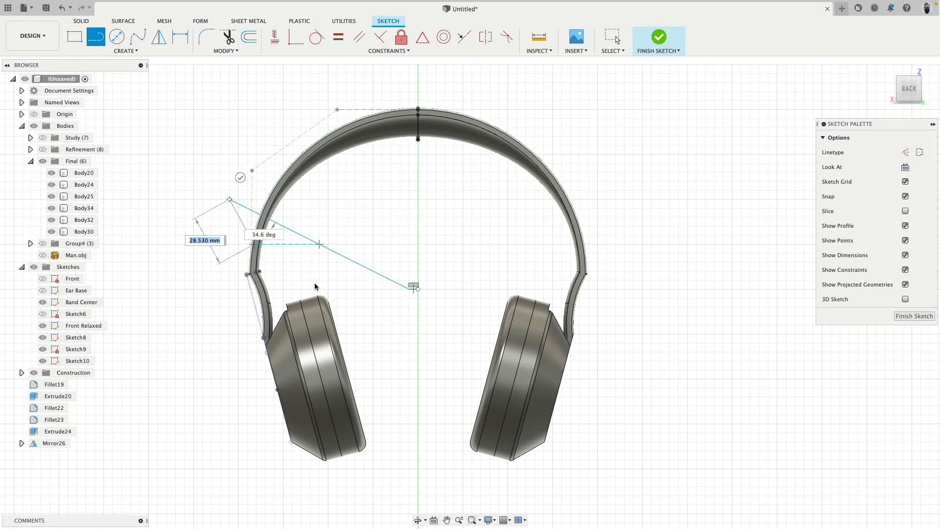
pyautogui.press('Escape')
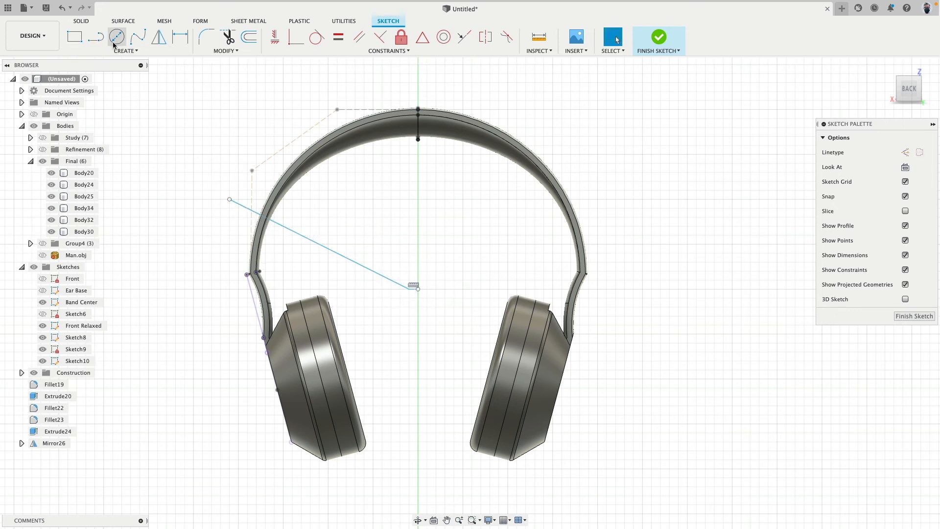
pyautogui.press('l')
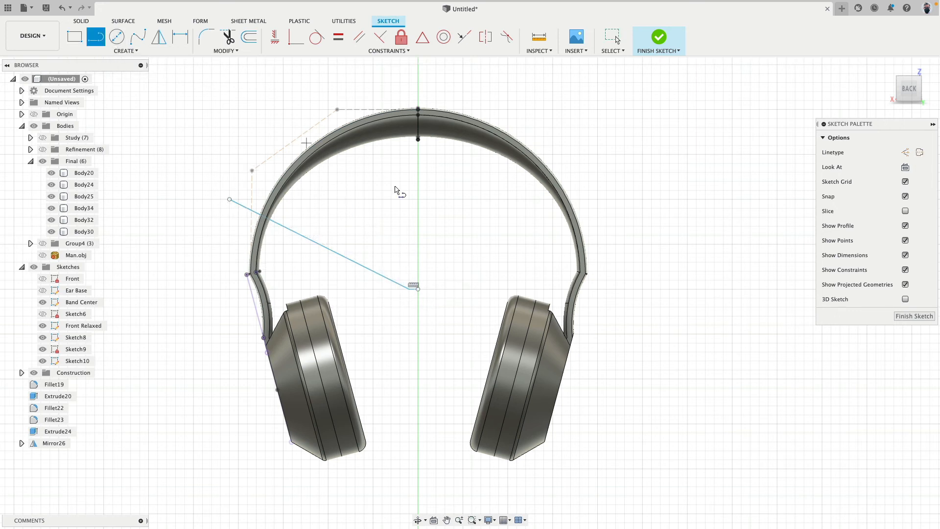
pyautogui.click(415, 288)
pyautogui.click(596, 200)
pyautogui.press('Escape')
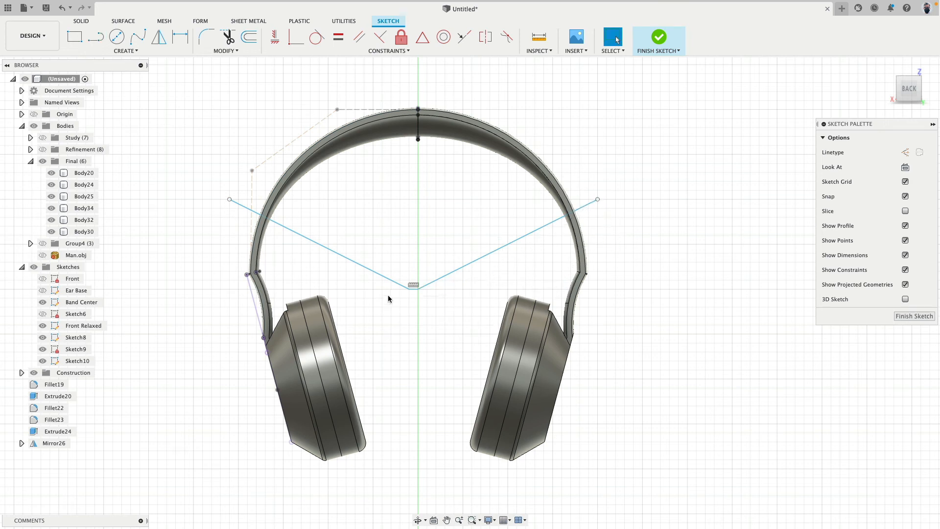
# Delete the first slanted line of the V together with the short horizontal stub at its lower end
pyautogui.click(381, 276)
pyautogui.press('Delete')
pyautogui.scroll(3, 406, 306)
pyautogui.scroll(2, 407, 306)
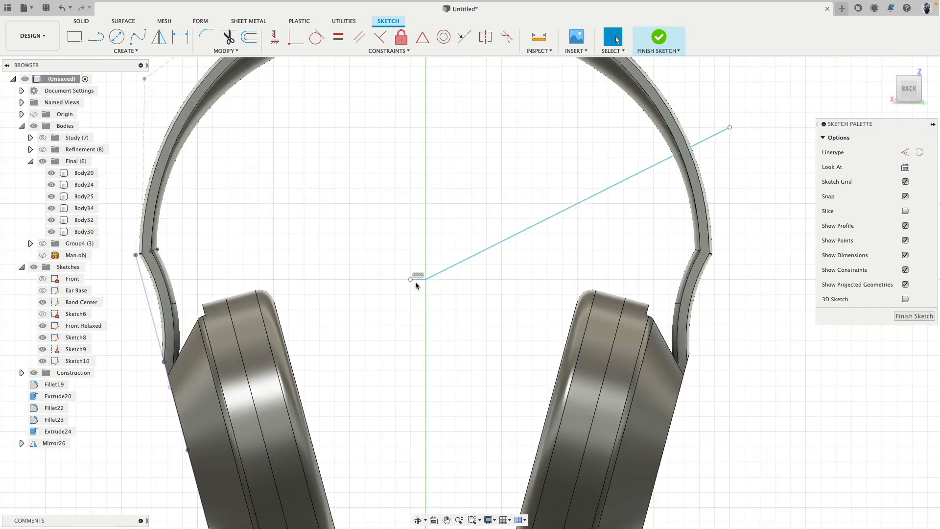
pyautogui.scroll(-4, 420, 308)
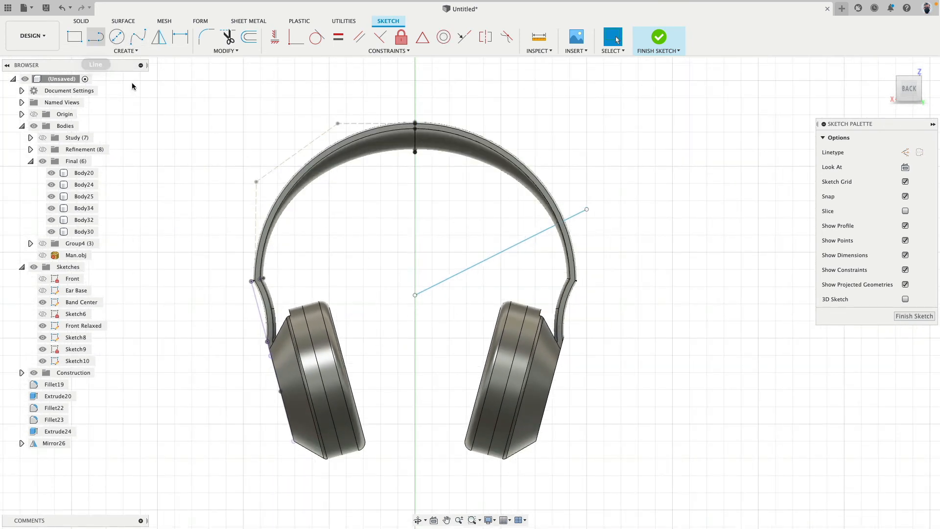
# Redraw the missing V line from the remaining line's lower endpoint across the opposite arm, about 112 mm long at about 26.6 degrees
pyautogui.click(96, 36)
pyautogui.click(415, 296)
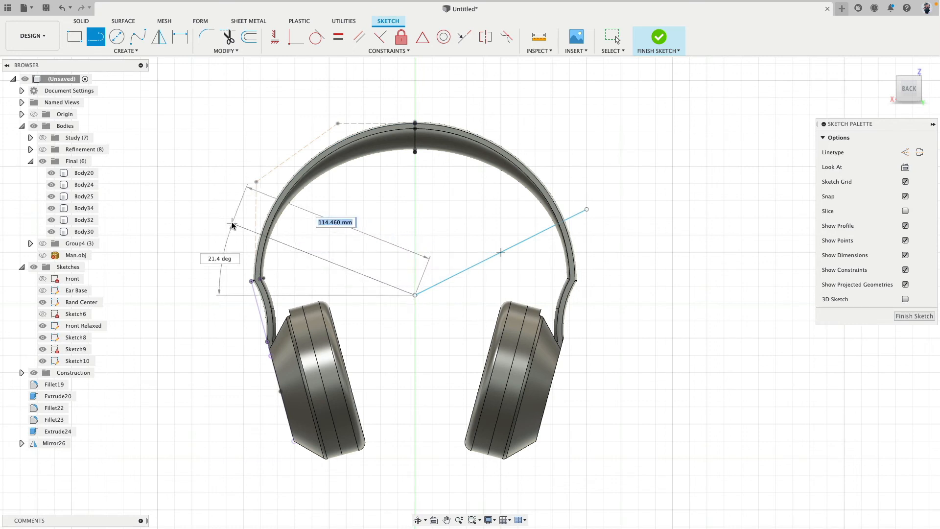
pyautogui.scroll(-1, 232, 224)
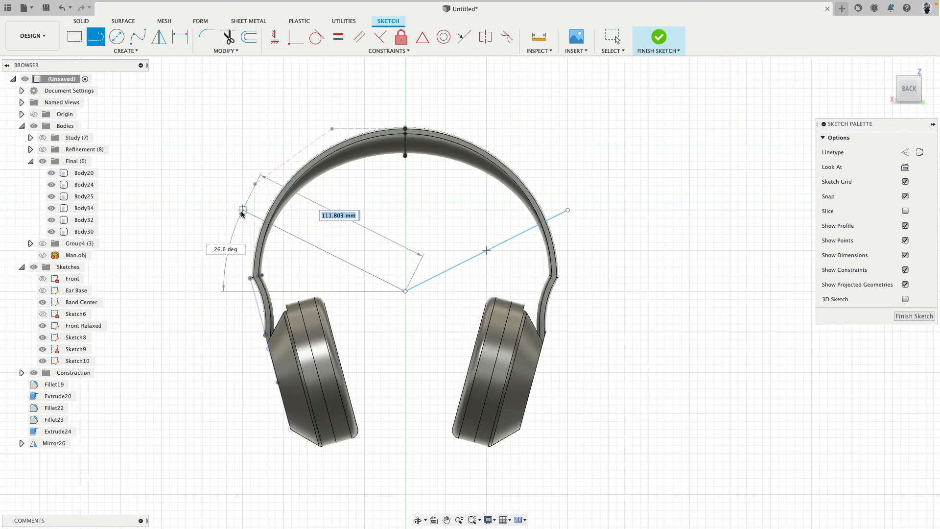
pyautogui.click(242, 211)
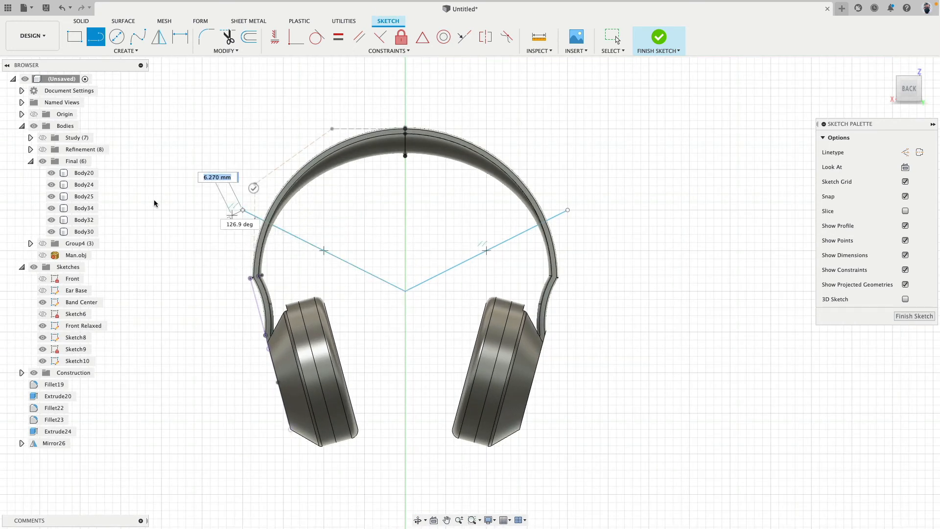
# Close the V with a horizontal line between its upper endpoints, delete that line again, and finish the sketch
pyautogui.click(567, 211)
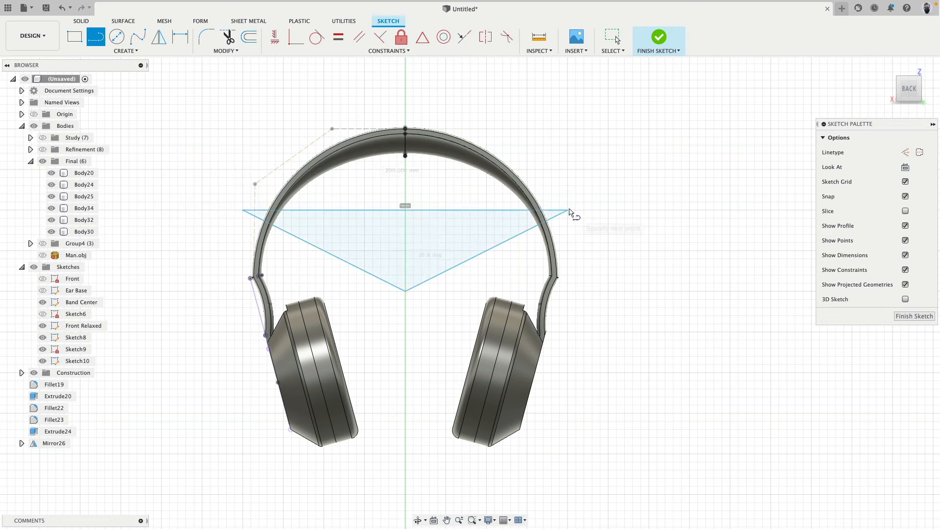
pyautogui.press('Escape')
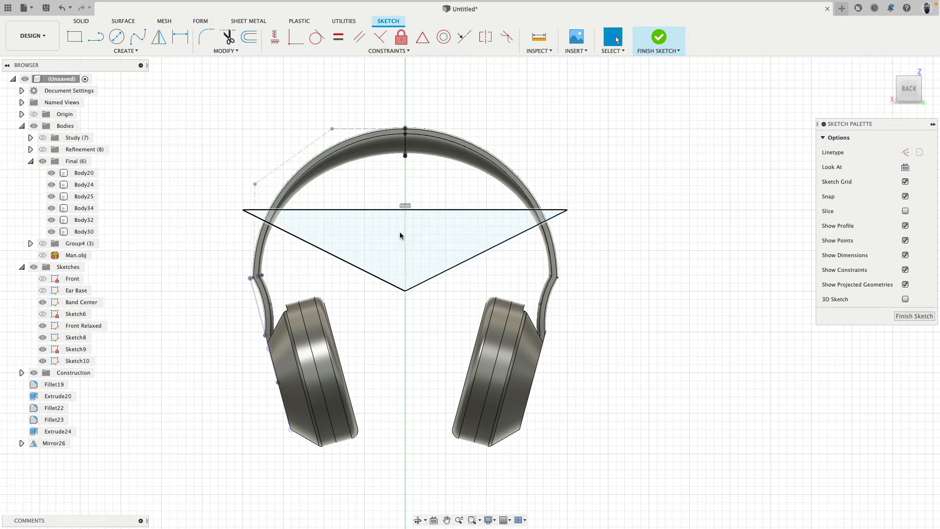
pyautogui.click(379, 210)
pyautogui.press('Delete')
pyautogui.click(656, 38)
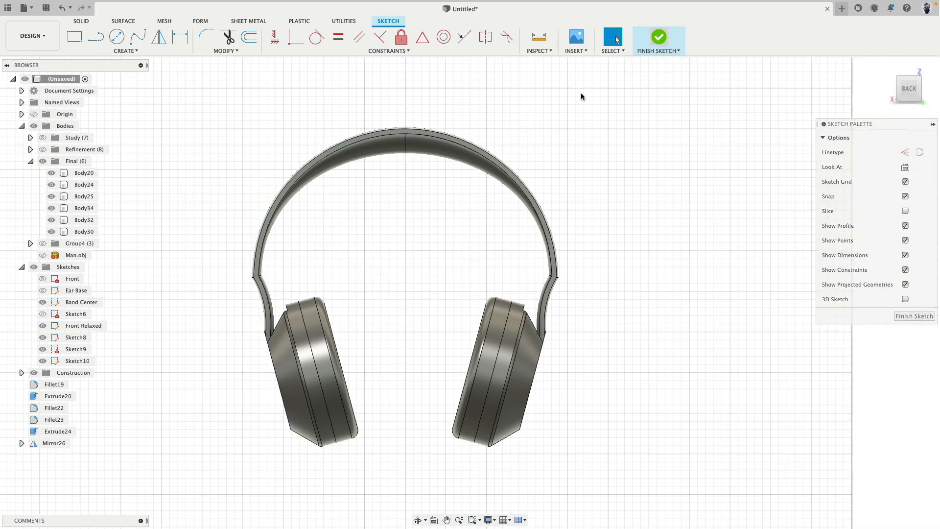
# Split the inner band body and the outer band-and-arm body along the two V-shaped sketch lines
pyautogui.click(33, 267)
pyautogui.click(35, 266)
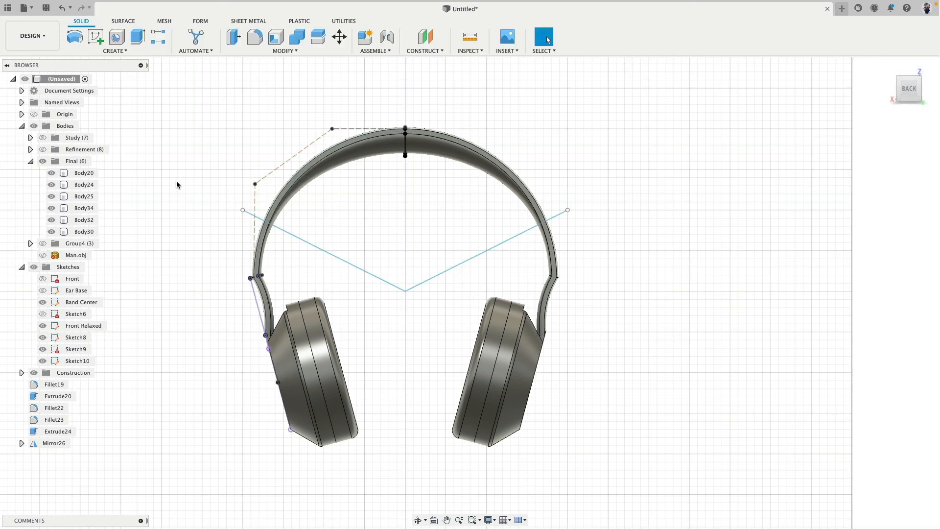
pyautogui.keyDown('shift'); pyautogui.moveTo(176, 185); pyautogui.dragTo(157, 194, button='middle'); pyautogui.keyUp('shift')
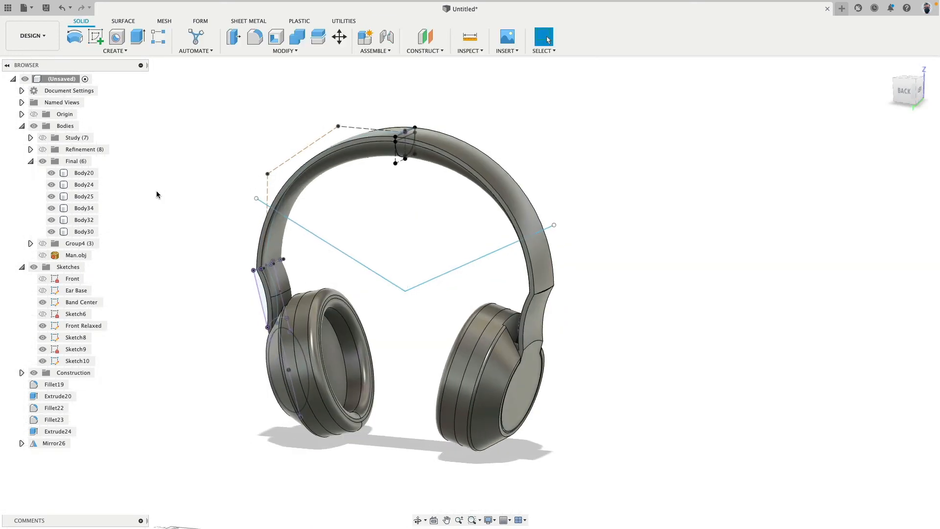
pyautogui.click(318, 36)
pyautogui.click(281, 221)
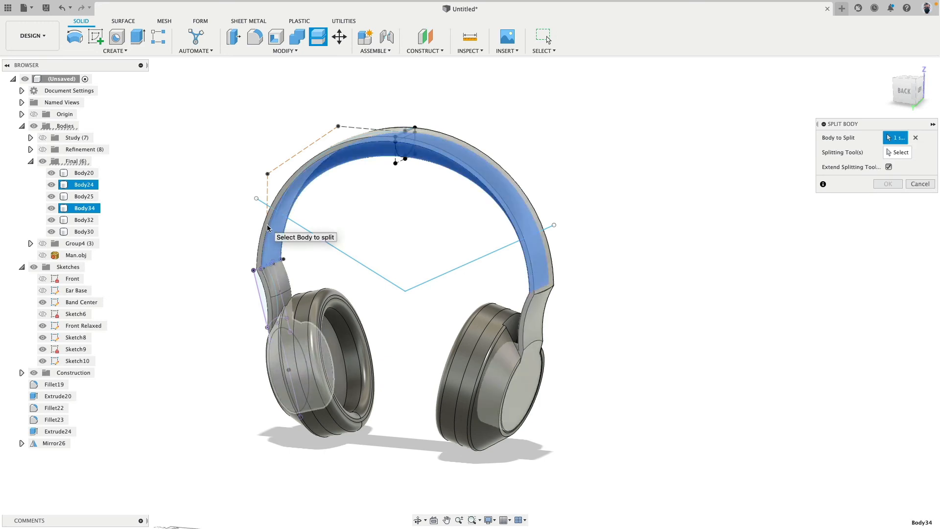
pyautogui.click(266, 224)
pyautogui.click(897, 153)
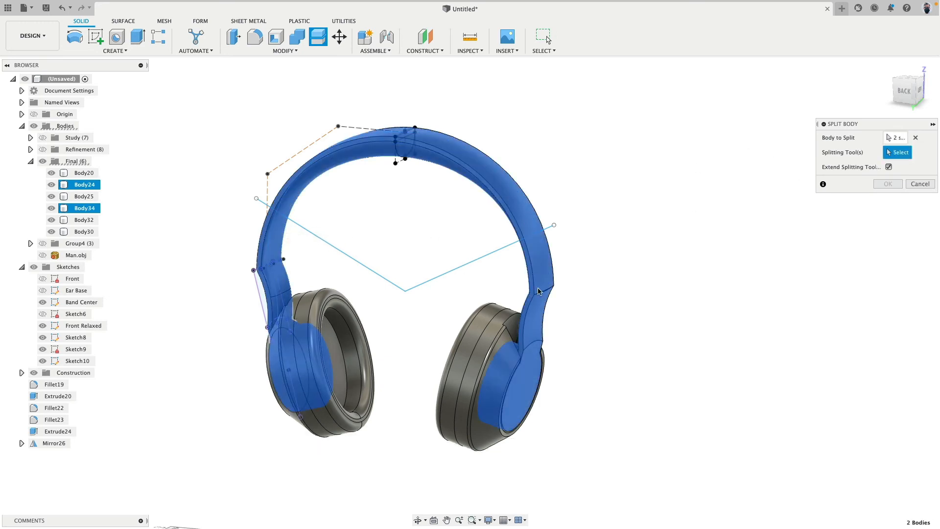
pyautogui.click(466, 262)
pyautogui.click(888, 184)
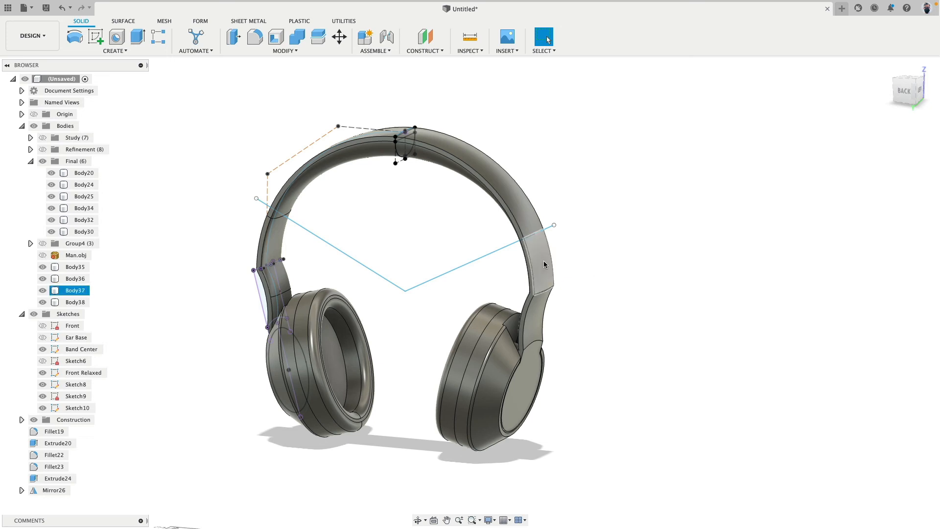
# Hide all sketches so only the headphone bodies show in the back view
pyautogui.click(105, 271)
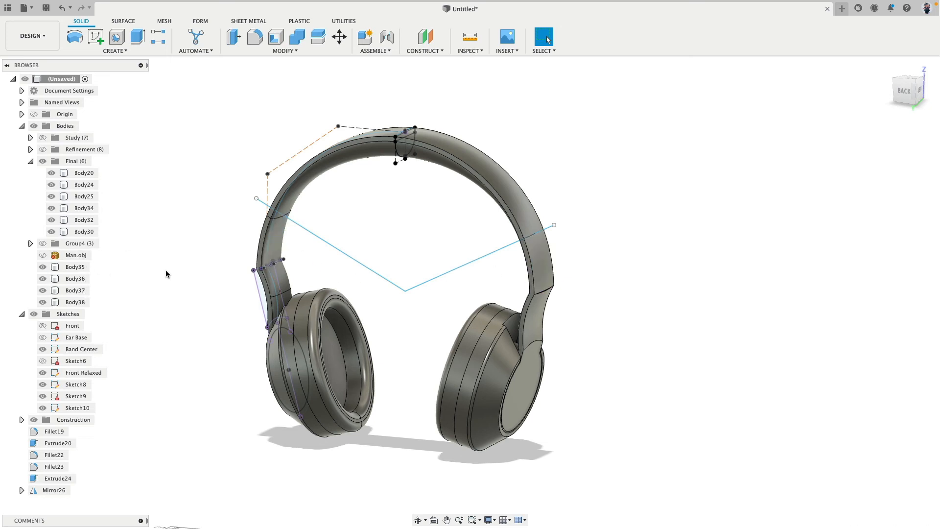
pyautogui.keyDown('shift'); pyautogui.moveTo(165, 272); pyautogui.dragTo(183, 259, button='middle'); pyautogui.keyUp('shift')
pyautogui.click(913, 84)
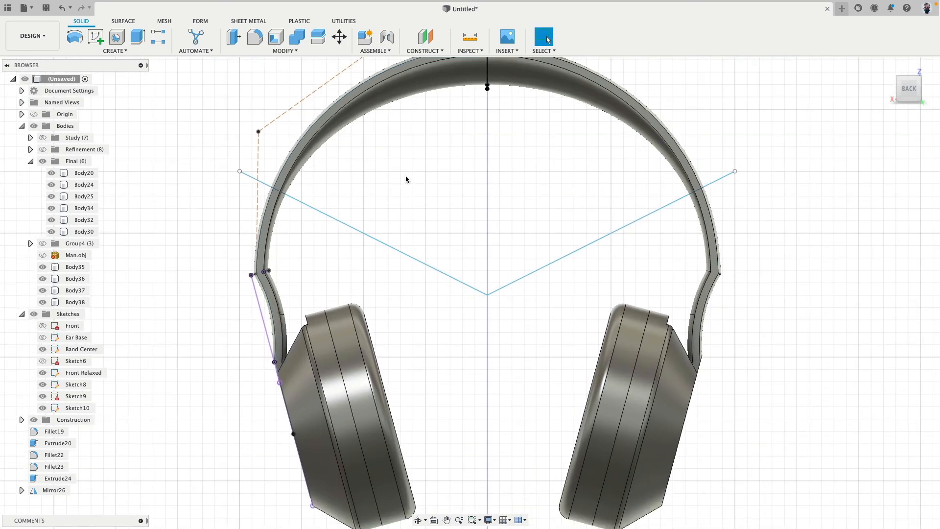
pyautogui.scroll(-5, 406, 179)
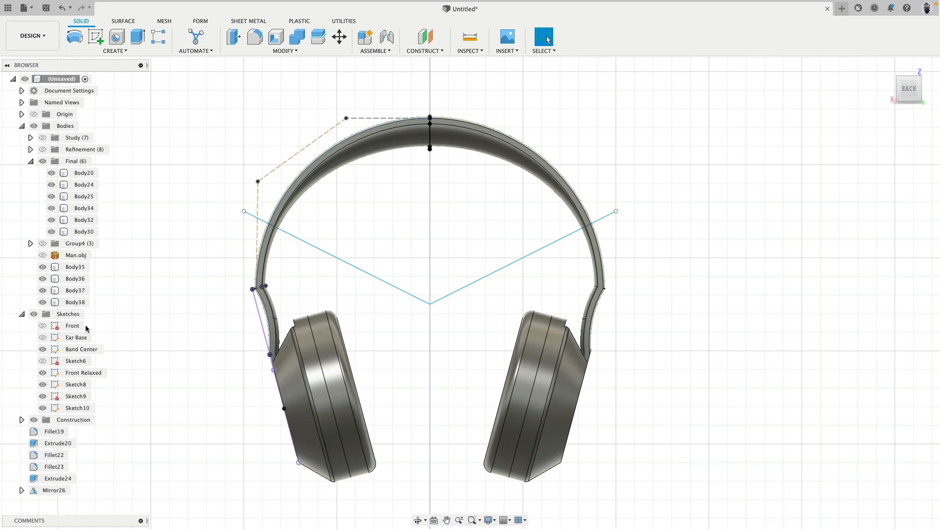
pyautogui.click(34, 314)
# Dissolve the leftover features from Fillet19 through Mirror26, followed by Extrude24 through Loft27
pyautogui.click(54, 431)
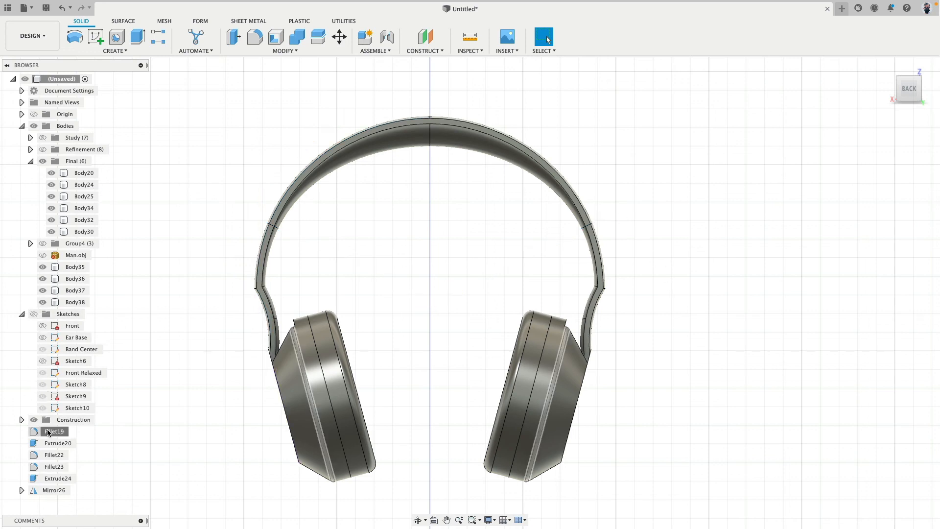
pyautogui.keyDown('shift'); pyautogui.click(55, 490); pyautogui.keyUp('shift')
pyautogui.rightClick(55, 490)
pyautogui.click(88, 474)
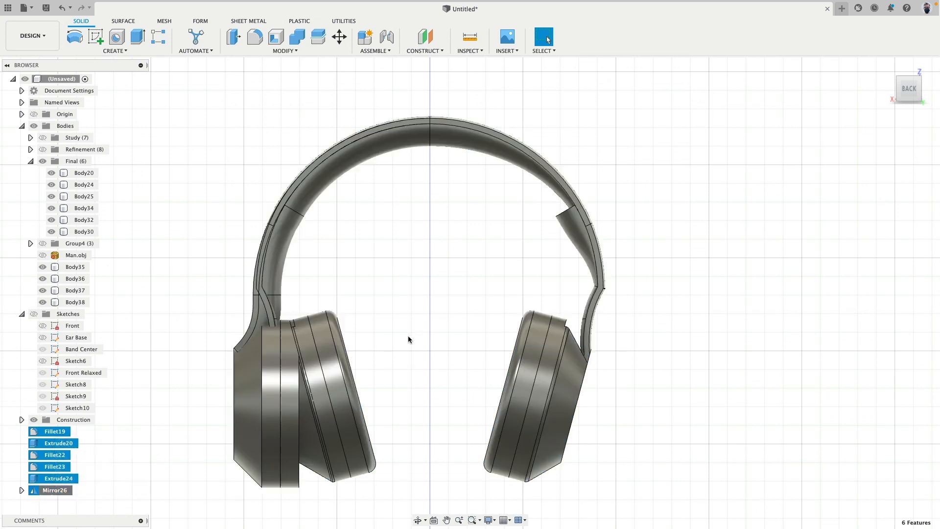
pyautogui.click(54, 431)
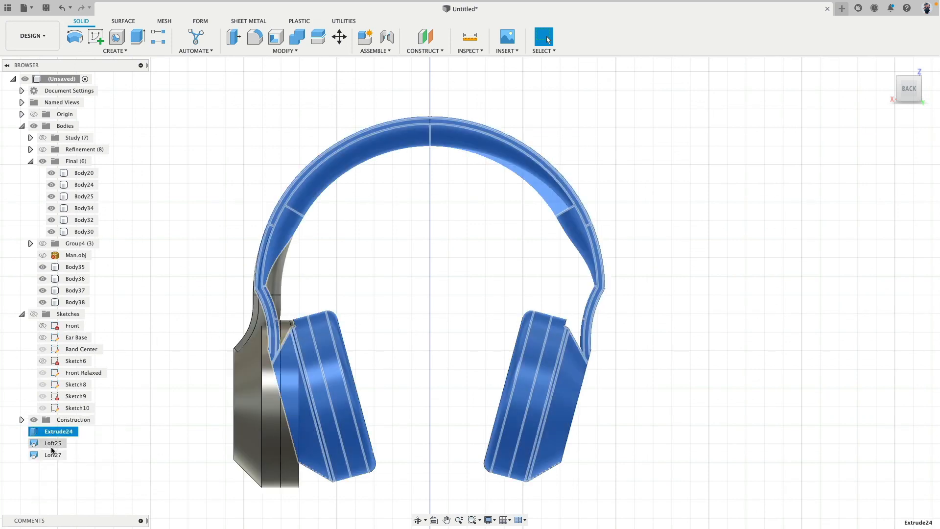
pyautogui.keyDown('shift'); pyautogui.click(55, 454); pyautogui.keyUp('shift')
pyautogui.rightClick(55, 455)
pyautogui.click(78, 485)
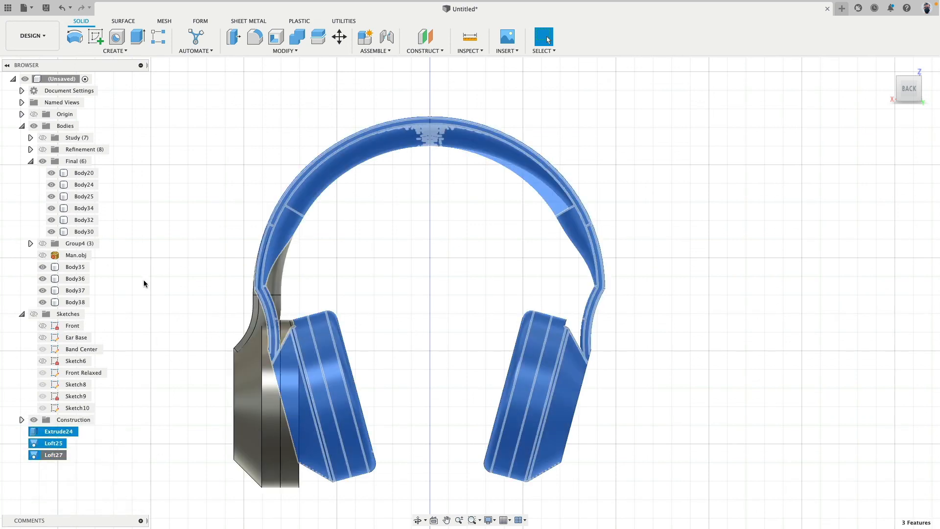
# Hide the bodies in the Study, Refinement and Group4 groups, leaving the Final group shown
pyautogui.click(45, 139)
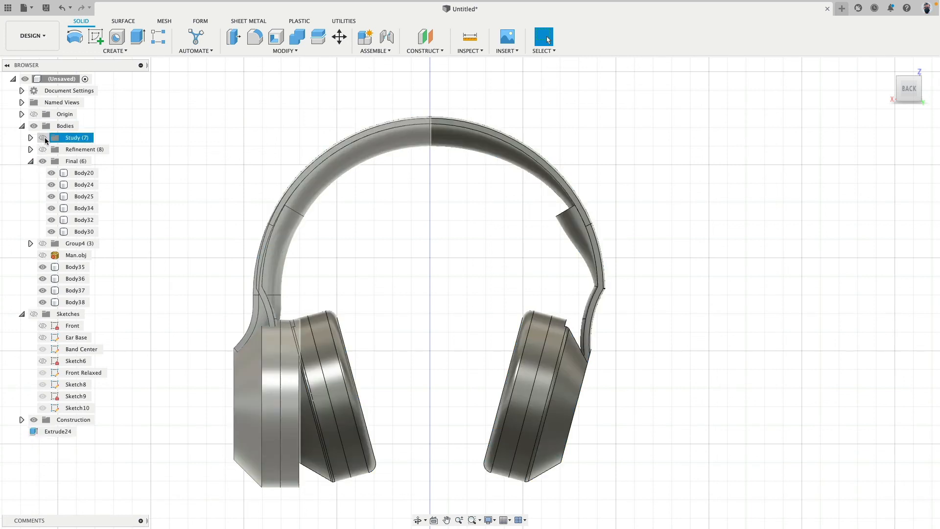
pyautogui.click(41, 139)
pyautogui.click(41, 140)
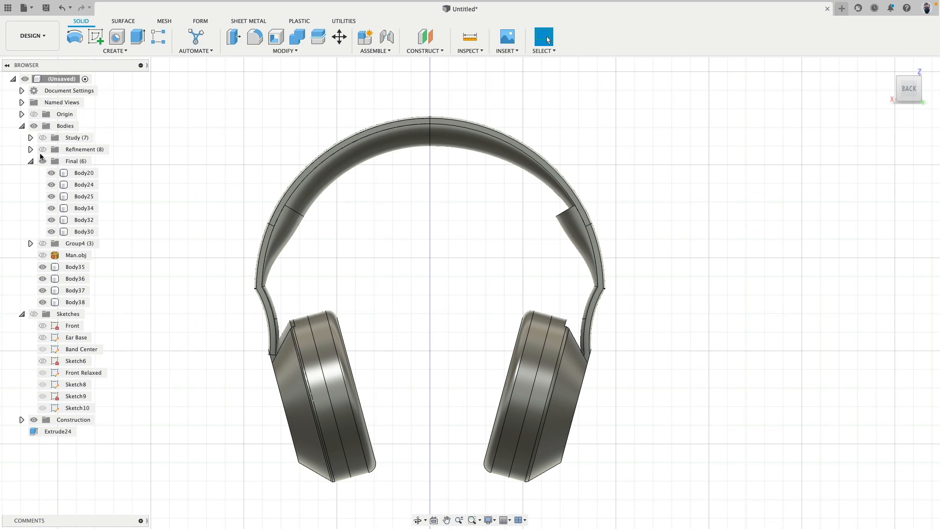
pyautogui.click(39, 150)
pyautogui.click(42, 244)
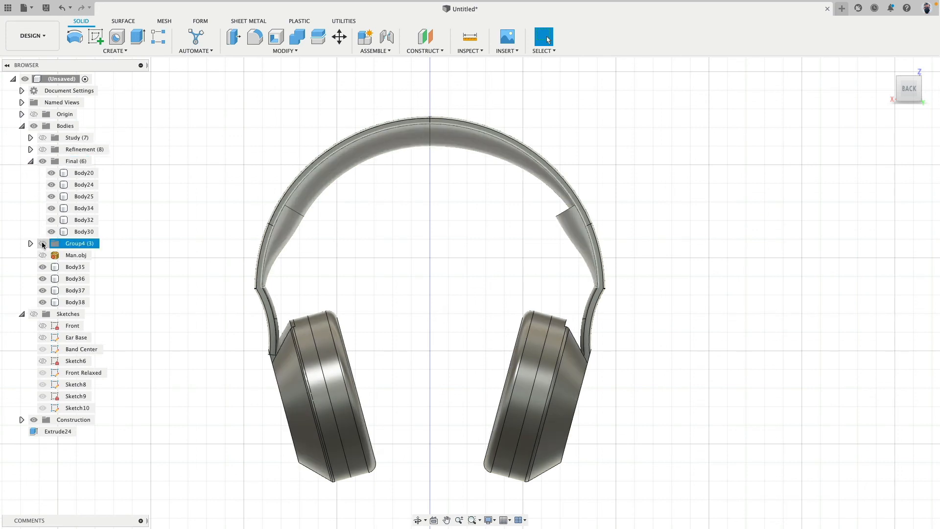
# Move the four split bodies, Body35 to Body38, into the Final group
pyautogui.click(30, 161)
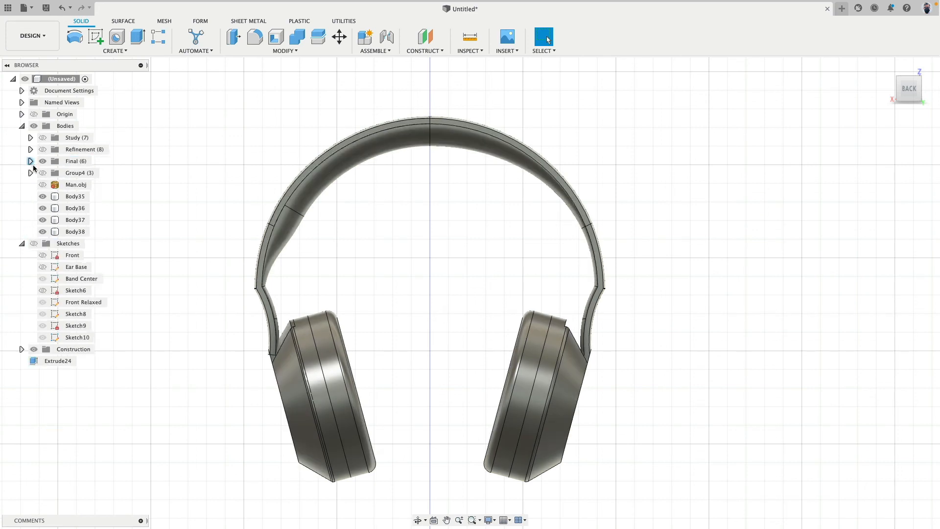
pyautogui.click(59, 197)
pyautogui.keyDown('shift'); pyautogui.click(75, 230); pyautogui.keyUp('shift')
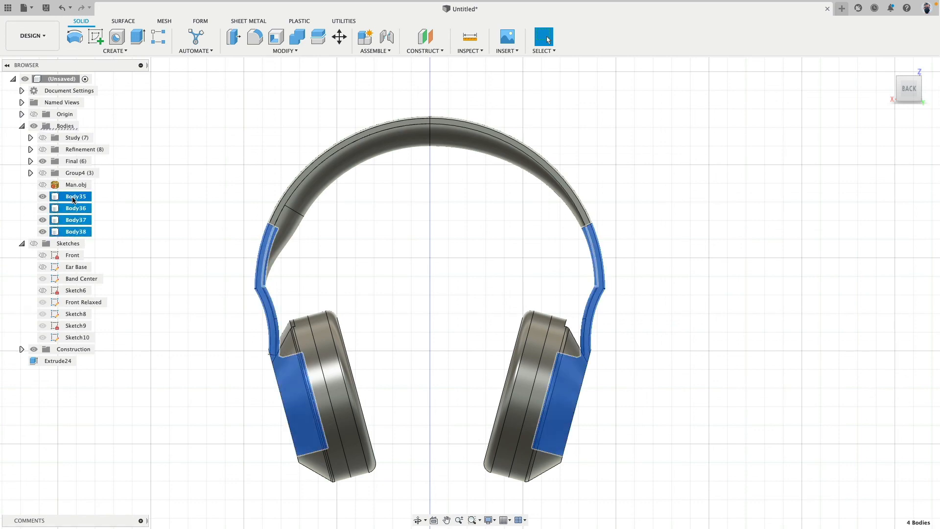
pyautogui.moveTo(72, 196); pyautogui.dragTo(69, 161)
# Save the design as "Headphone Demo" in the Wayne State ID project
pyautogui.scroll(-4, 329, 222)
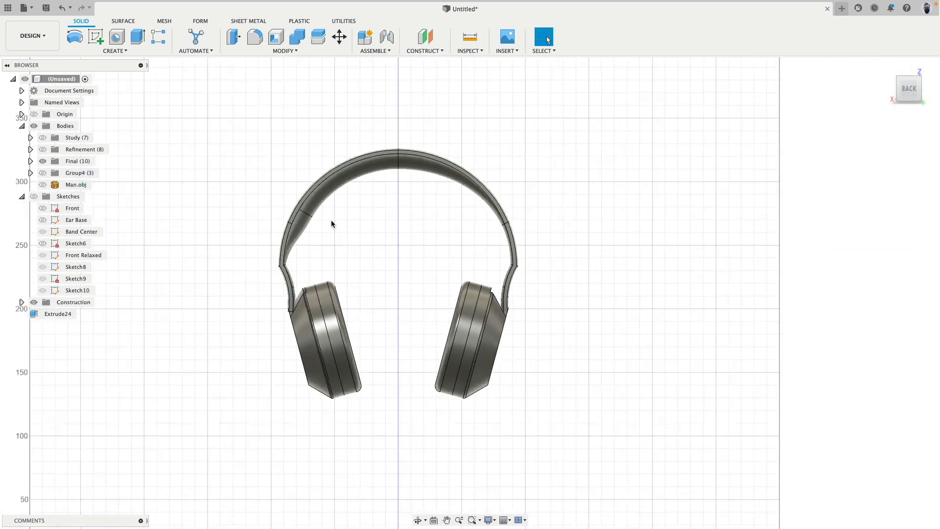
pyautogui.keyDown('shift'); pyautogui.moveTo(333, 223); pyautogui.dragTo(374, 240, button='middle'); pyautogui.keyUp('shift')
pyautogui.click(904, 88)
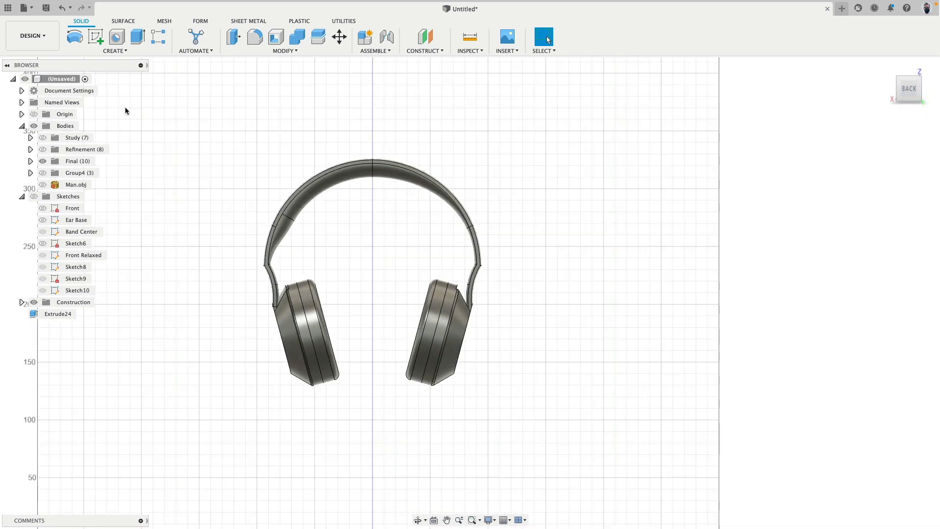
pyautogui.click(44, 10)
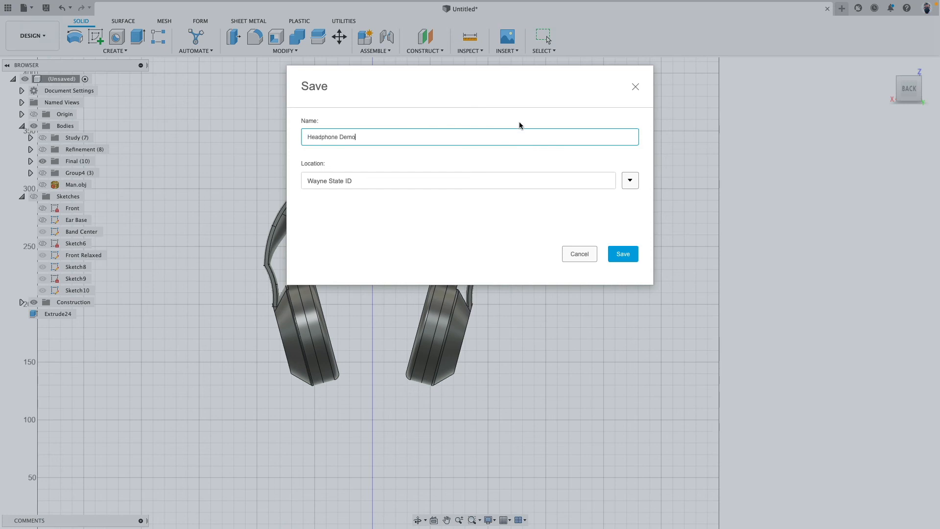
pyautogui.press('Return')
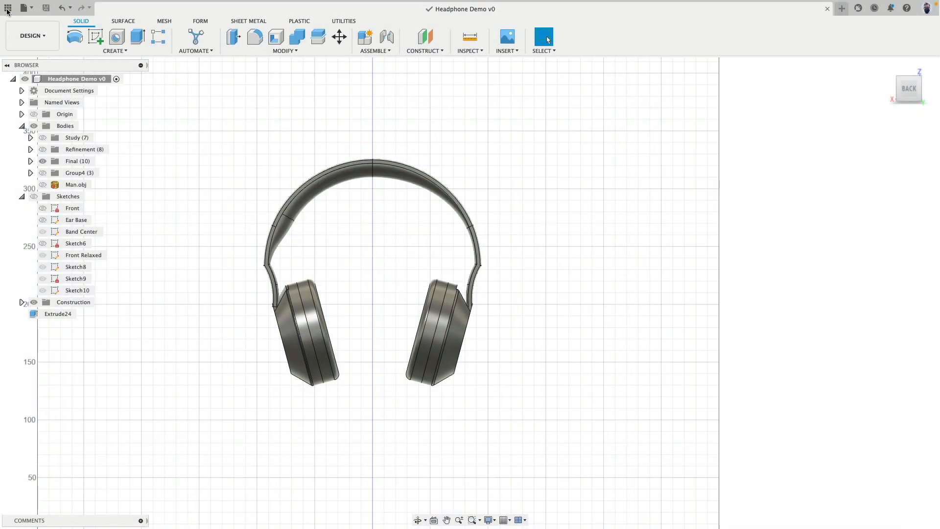
# Find the HeadPhone Stand Demo design in the Wayne State ID project and open it
pyautogui.click(8, 8)
pyautogui.scroll(-10, 111, 253)
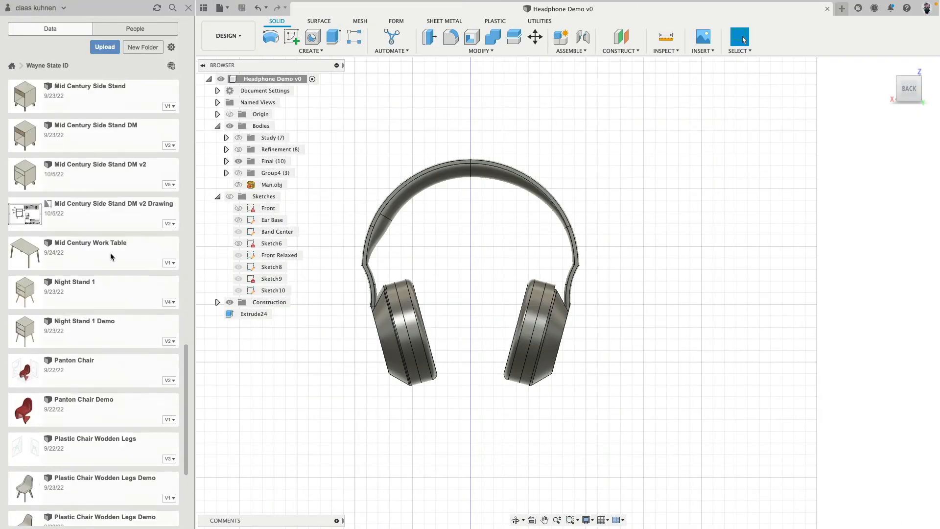
pyautogui.scroll(10, 118, 274)
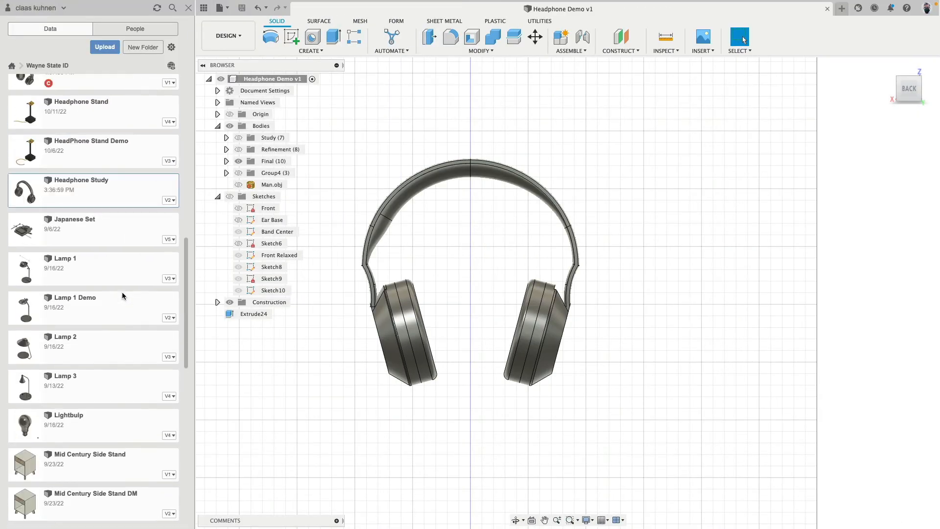
pyautogui.doubleClick(64, 146)
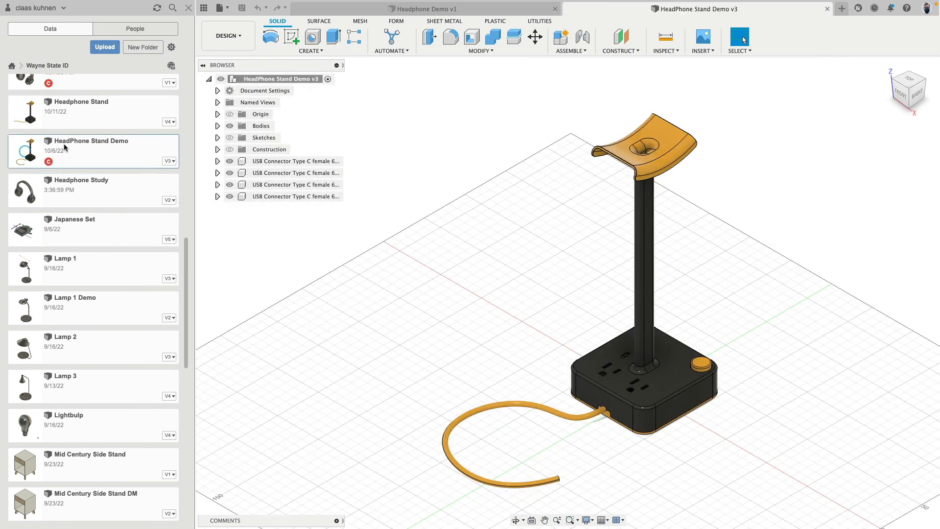
# Insert the saved Headphone Demo design into the stand design at its default position
pyautogui.scroll(-10, 104, 218)
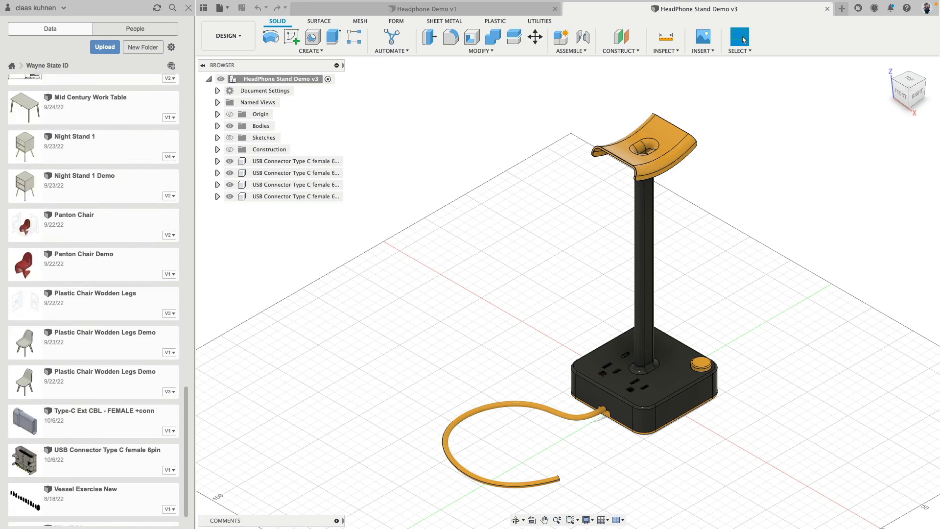
pyautogui.scroll(19, 104, 218)
pyautogui.scroll(-5, 104, 219)
pyautogui.scroll(-1, 104, 218)
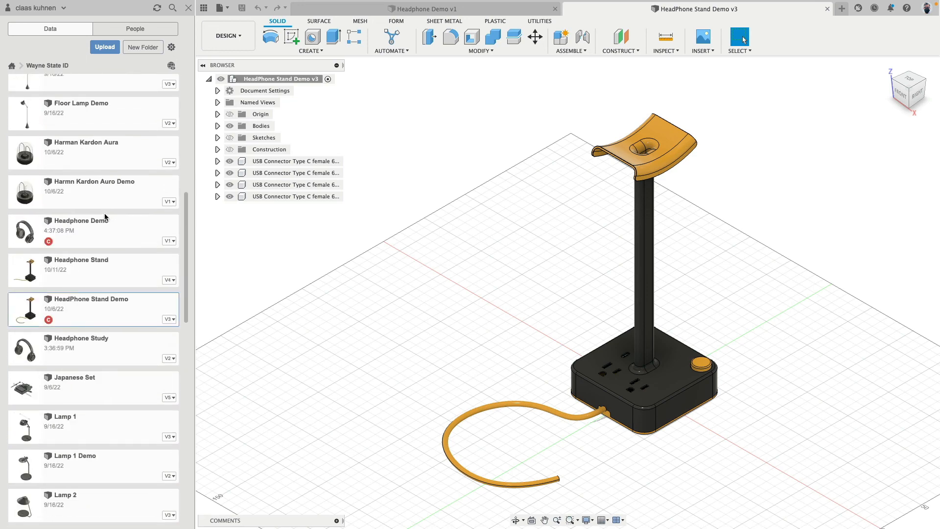
pyautogui.rightClick(86, 229)
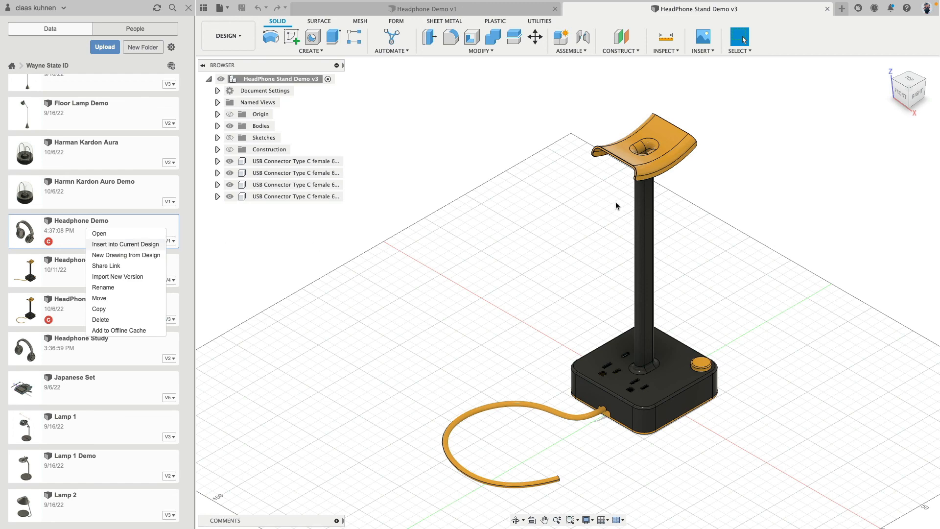
pyautogui.click(901, 93)
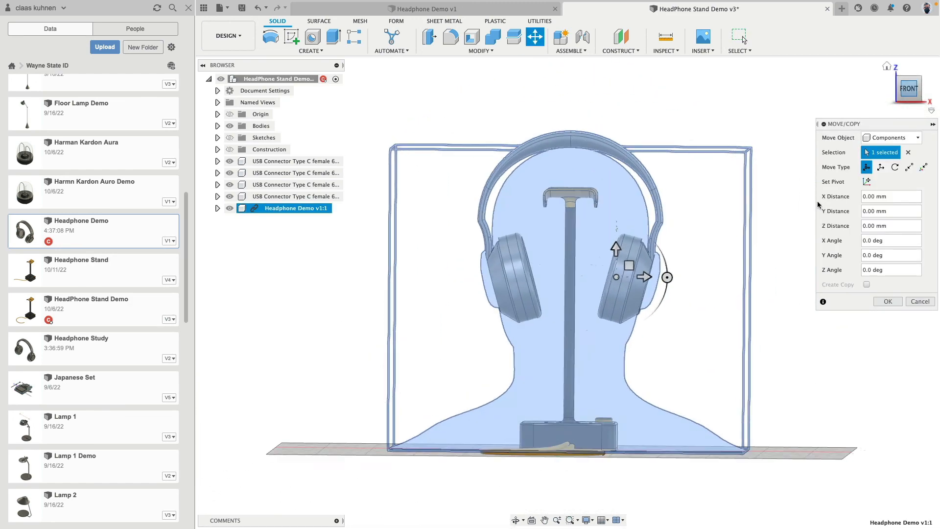
pyautogui.click(888, 302)
# Move the inserted headphone component about 42.6 mm straight down so its band rests on the stand's cradle
pyautogui.click(298, 209)
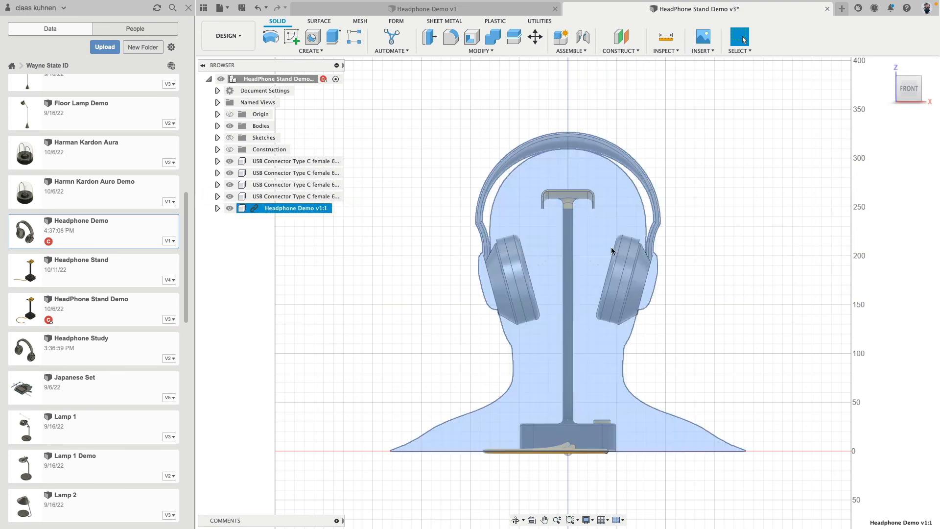
pyautogui.click(535, 36)
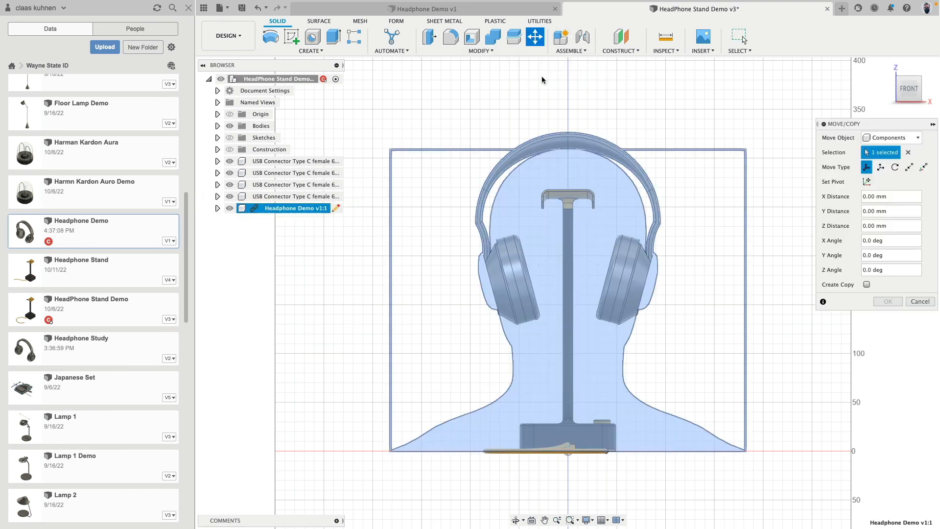
pyautogui.moveTo(615, 250); pyautogui.dragTo(624, 295)
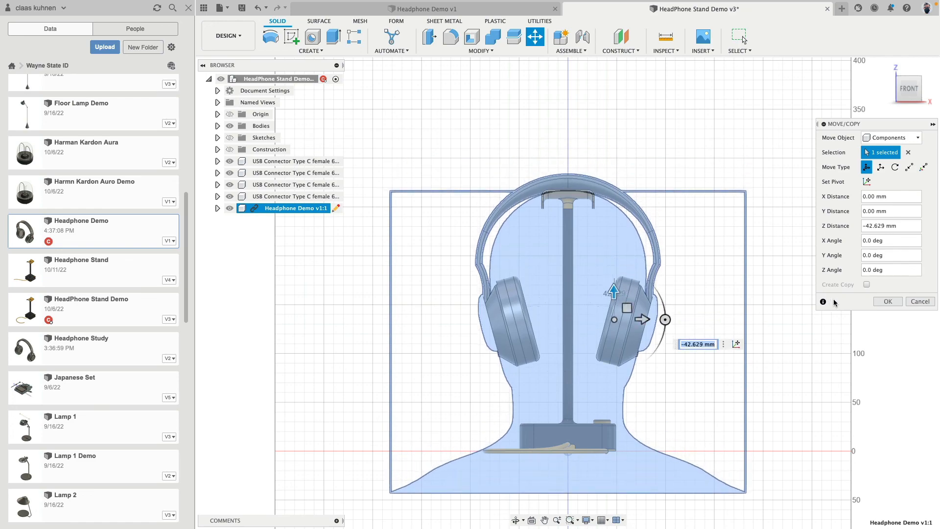
pyautogui.click(893, 304)
# Break the link between the inserted Headphone Demo component and its source design, after checking its placement and contents
pyautogui.keyDown('shift'); pyautogui.moveTo(754, 221); pyautogui.dragTo(533, 206, button='middle'); pyautogui.keyUp('shift')
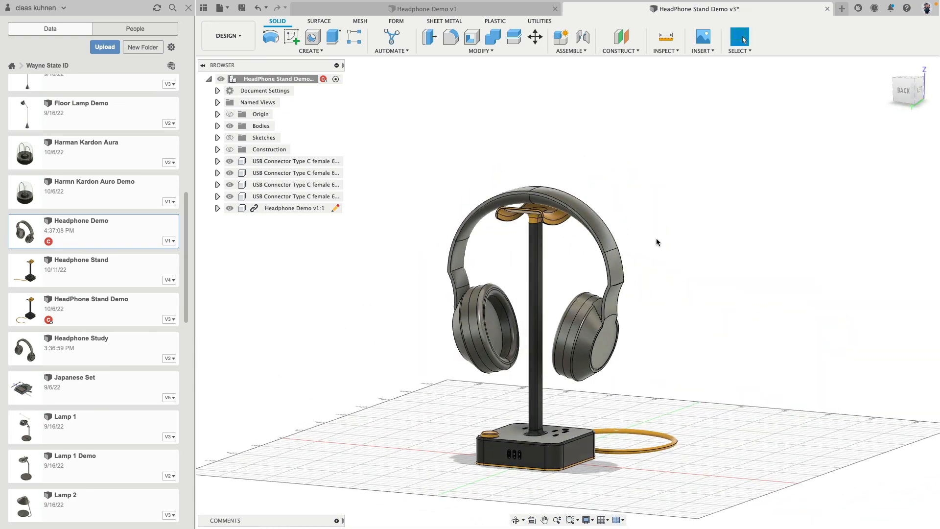
pyautogui.moveTo(656, 242)
pyautogui.keyDown('shift'); pyautogui.mouseDown(button='middle')
pyautogui.moveTo(686, 270)
pyautogui.moveTo(789, 243)
pyautogui.moveTo(663, 230)
pyautogui.moveTo(669, 243)
pyautogui.mouseUp(button='middle'); pyautogui.keyUp('shift')
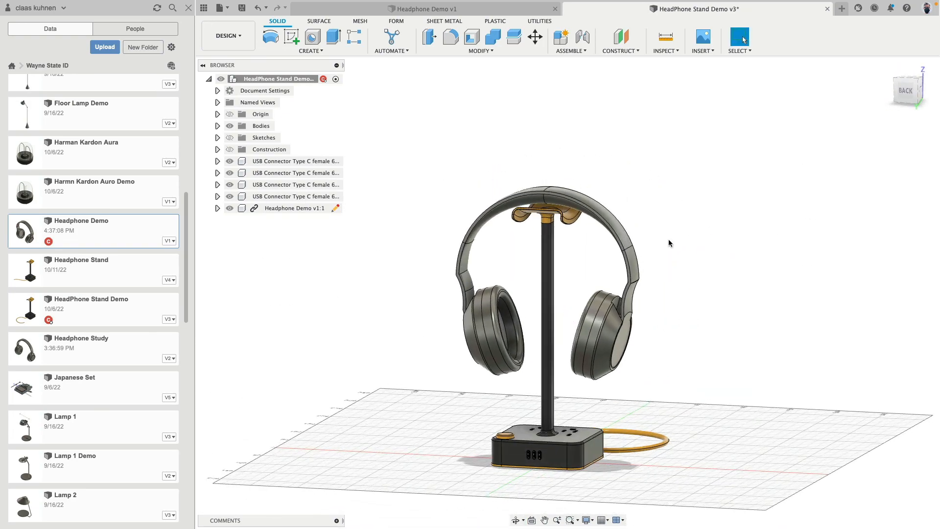
pyautogui.click(217, 208)
pyautogui.click(226, 231)
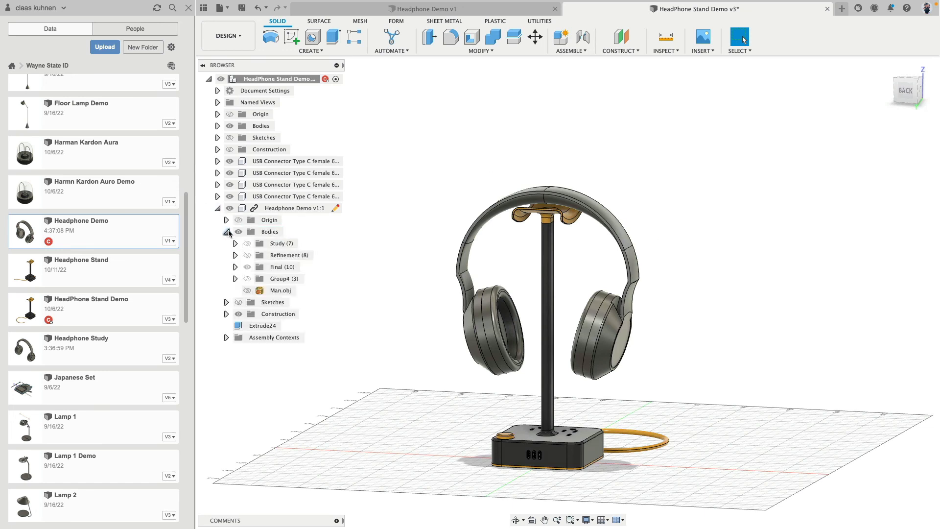
pyautogui.click(226, 232)
pyautogui.rightClick(308, 209)
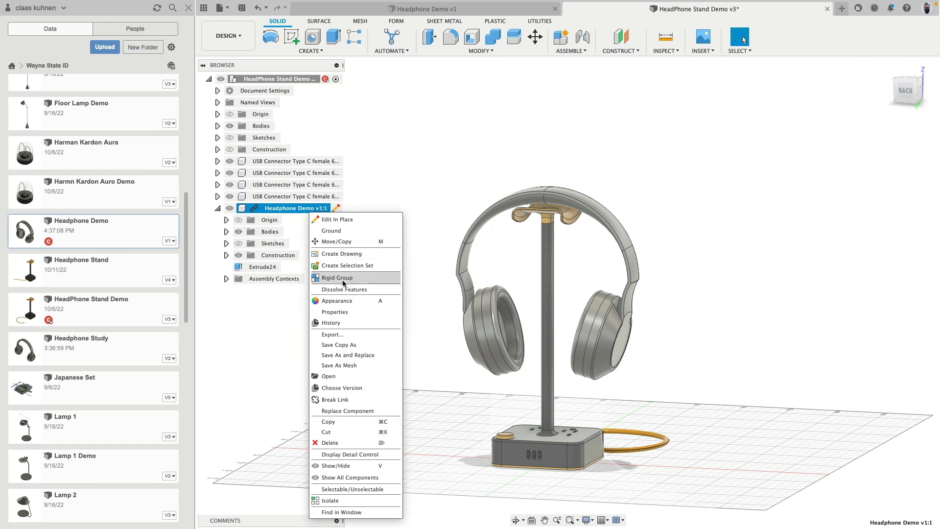
pyautogui.click(343, 400)
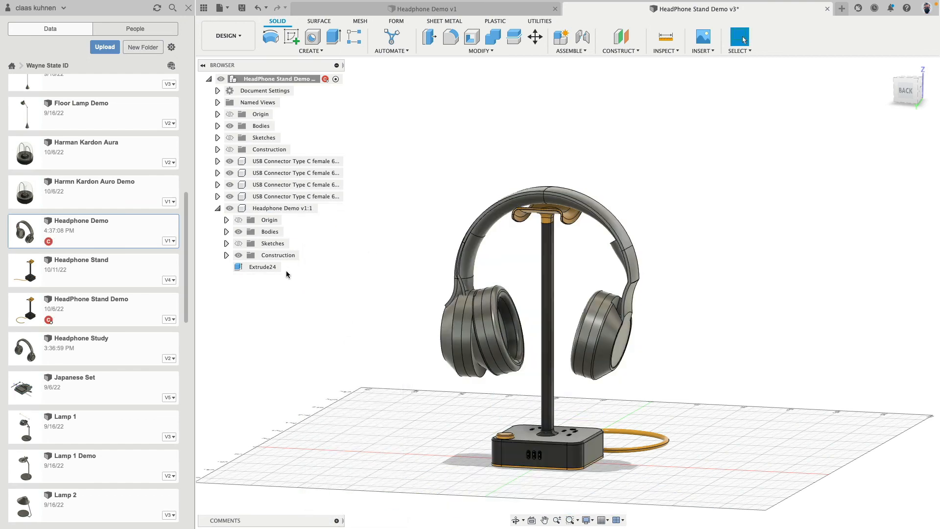
# Hide the headphone component's construction geometry and its Study, Refinement, Final and Group4 body groups
pyautogui.click(239, 255)
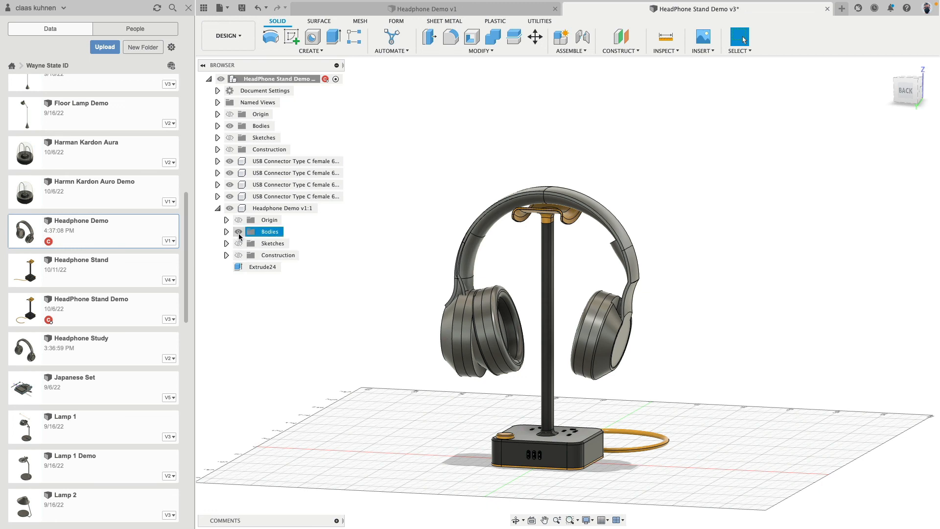
pyautogui.click(226, 231)
pyautogui.click(247, 267)
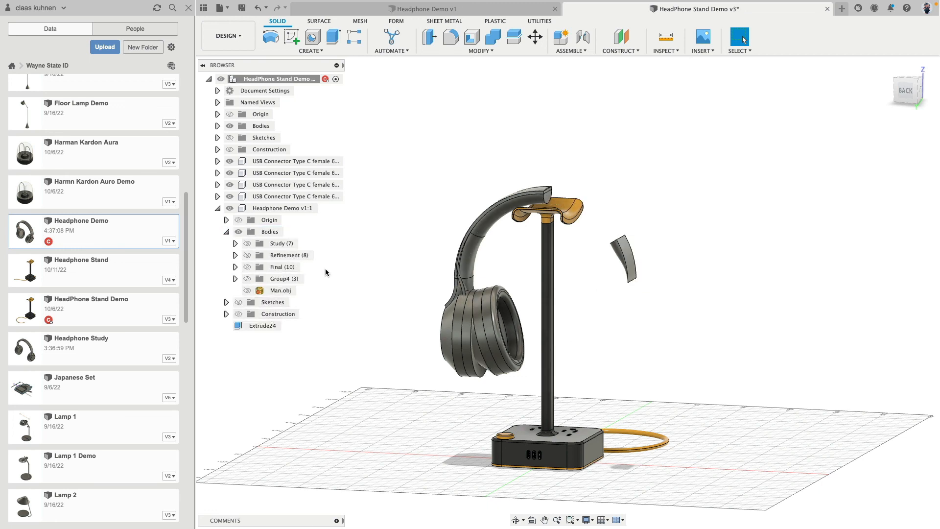
pyautogui.click(247, 244)
pyautogui.click(248, 255)
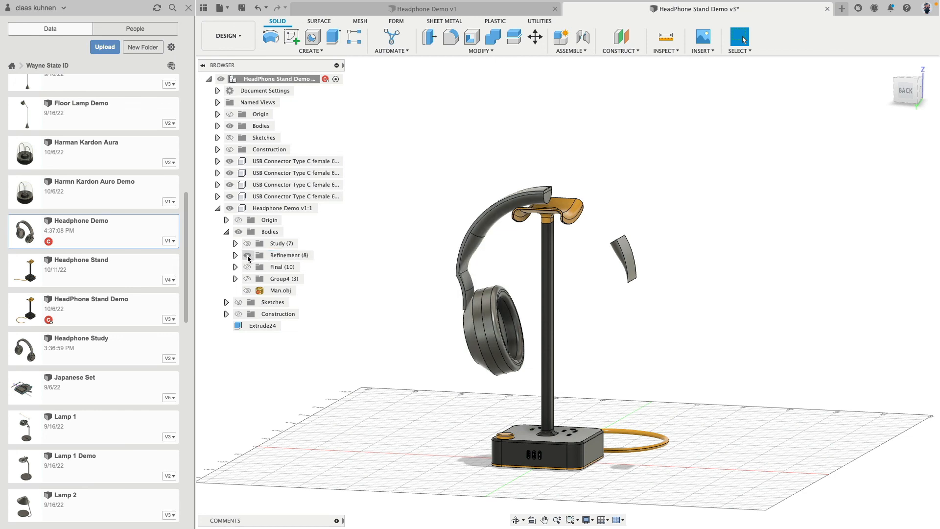
pyautogui.click(248, 267)
pyautogui.click(247, 268)
pyautogui.click(248, 279)
pyautogui.click(248, 255)
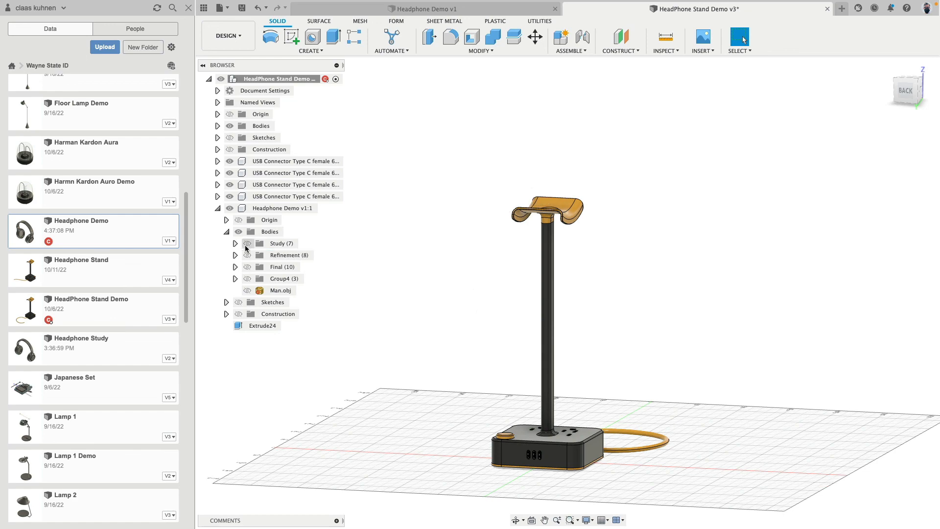
# Preview the Study and Group4 bodies on the stand from the back, and leave only the Final body group shown
pyautogui.click(248, 243)
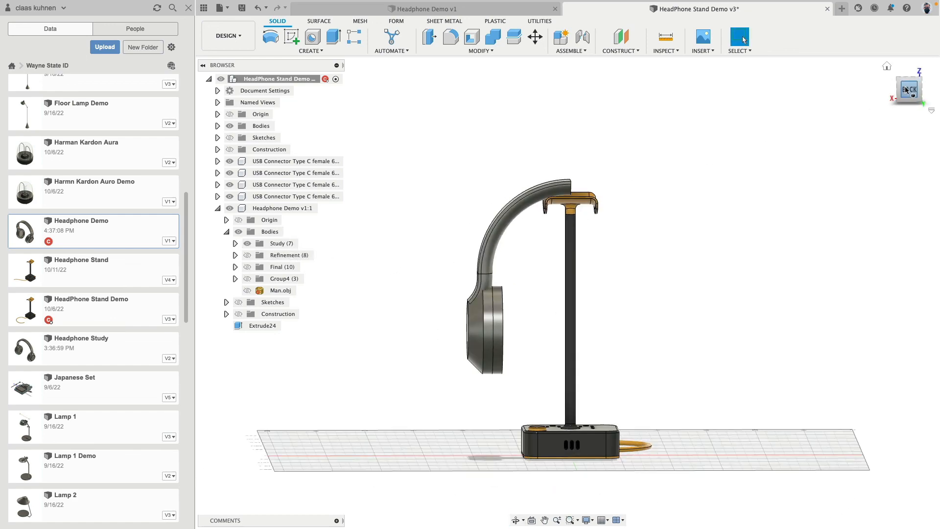
pyautogui.click(905, 90)
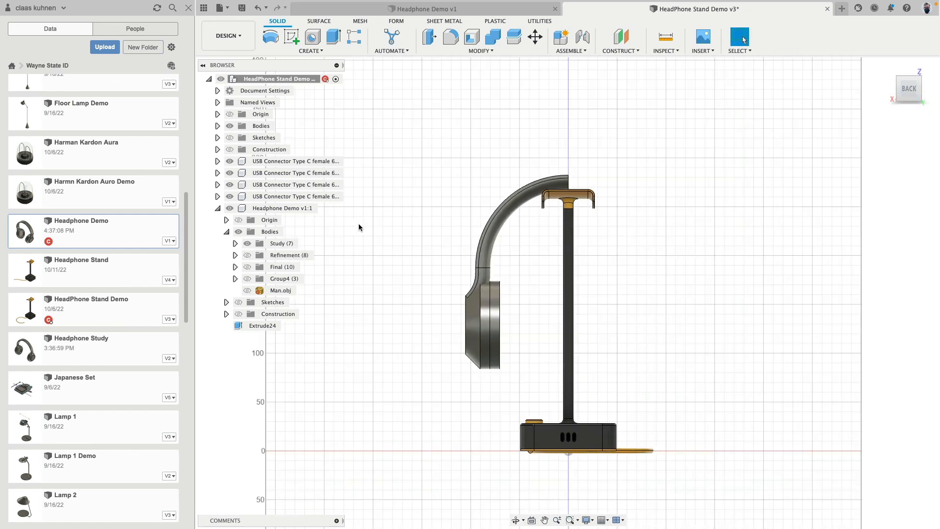
pyautogui.click(247, 279)
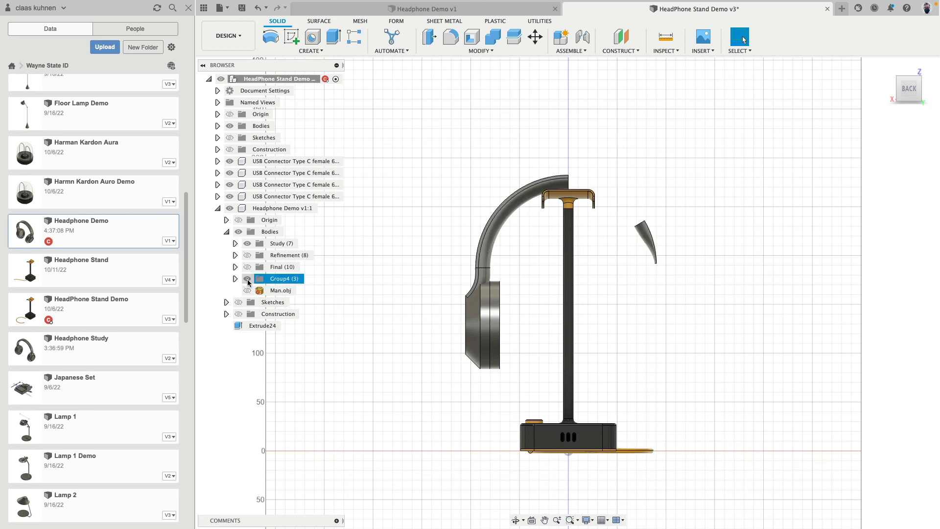
pyautogui.click(247, 279)
pyautogui.click(248, 267)
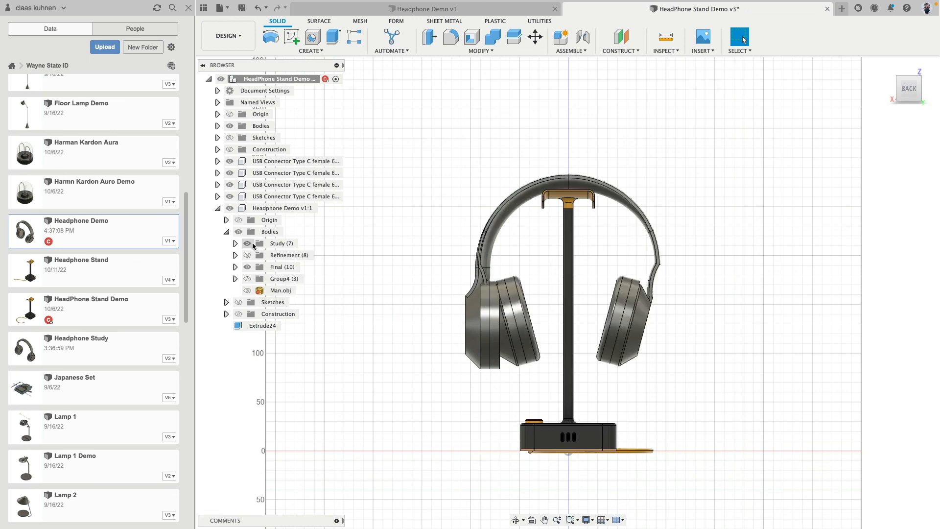
pyautogui.click(246, 244)
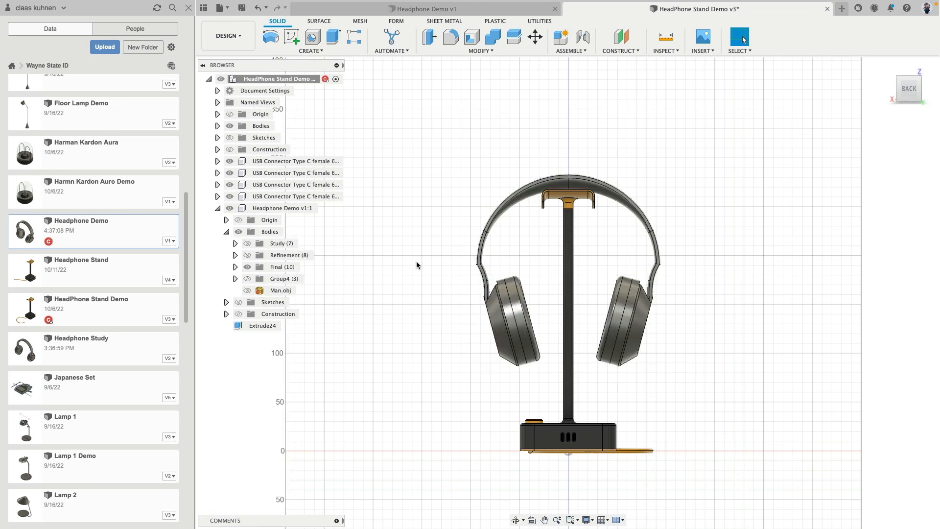